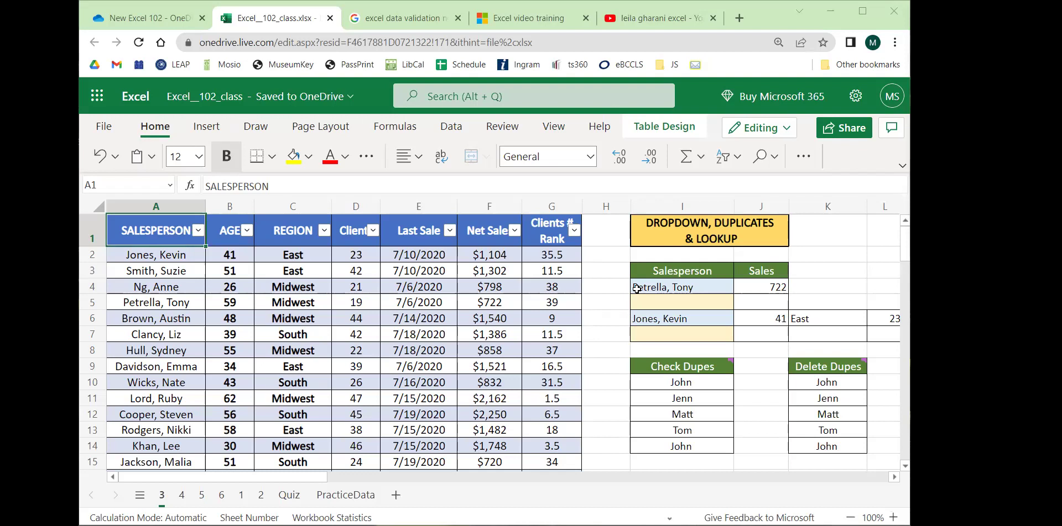
Select the net sales rows and the Salesperson heading cell.
{"action": "left_click_drag", "start_coordinate": [459, 303], "coordinate": [559, 368]}
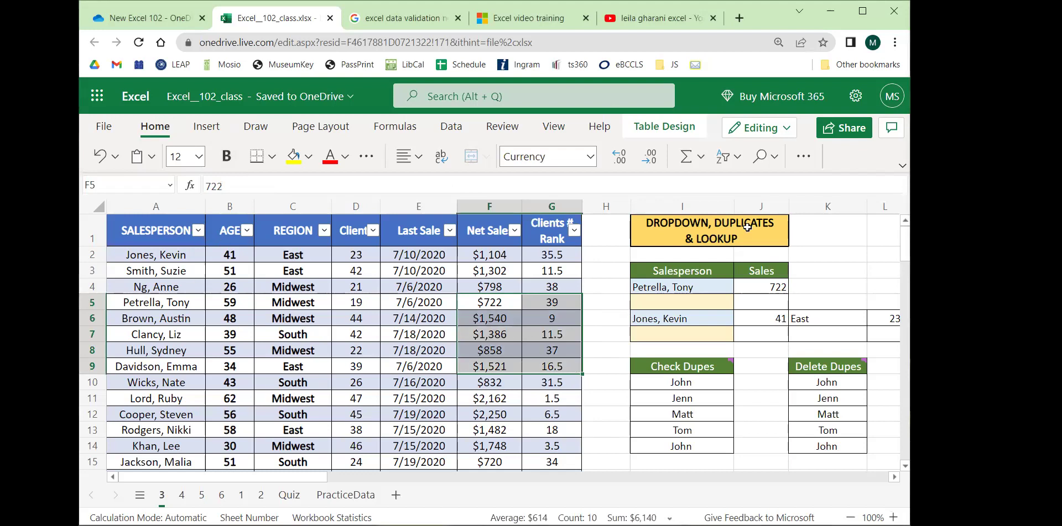
{"action": "left_click_drag", "start_coordinate": [666, 274], "coordinate": [764, 255]}
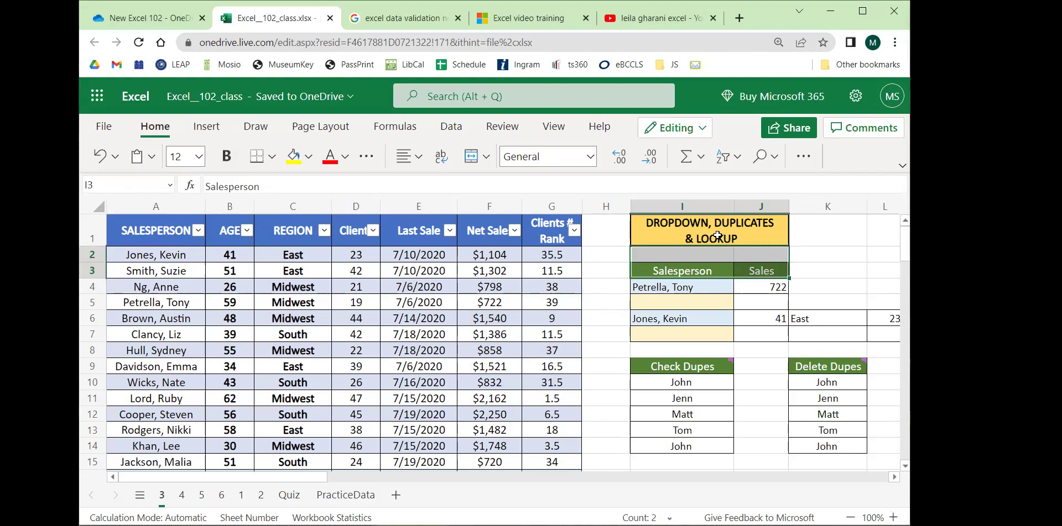
{"action": "left_click", "coordinate": [691, 271]}
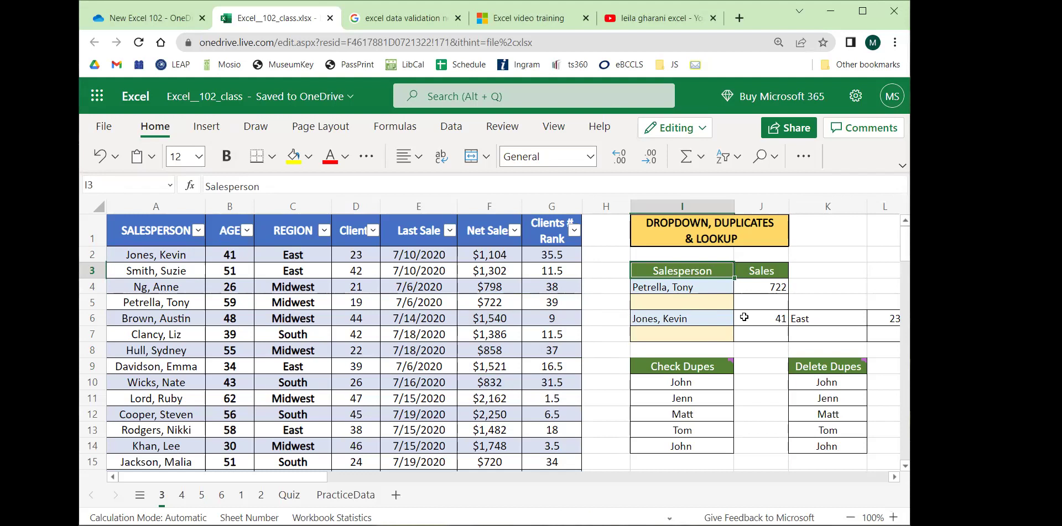
Start a =SUM( formula in empty cell H2.
{"action": "left_click", "coordinate": [604, 256]}
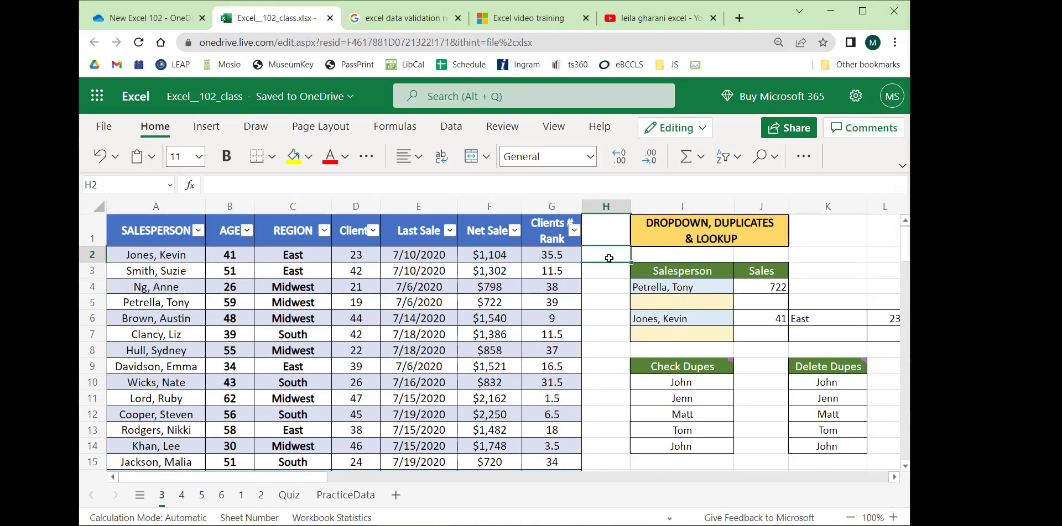
{"action": "type", "text": "="}
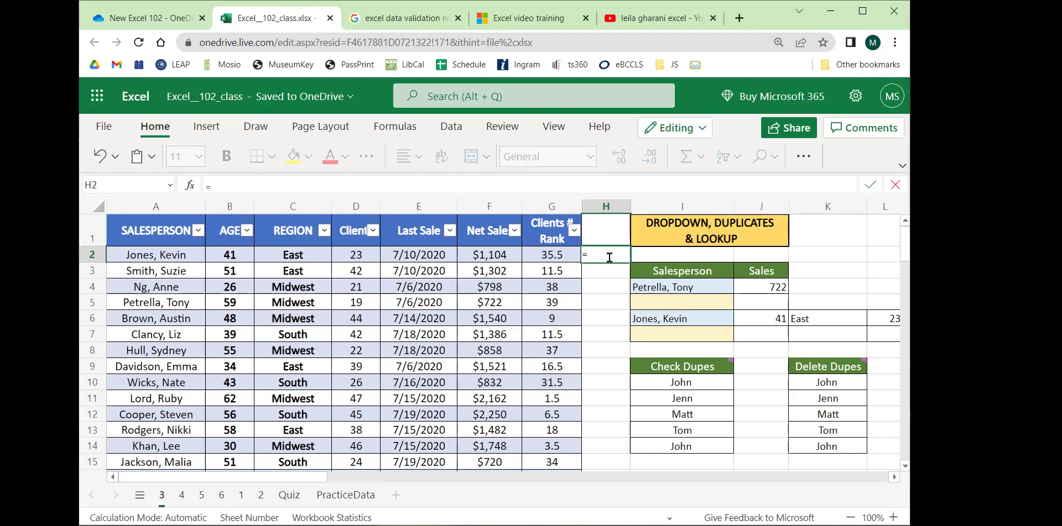
{"action": "type", "text": "6+^"}
{"action": "key", "text": "BackSpace"}
{"action": "type", "text": "6"}
{"action": "key", "text": "BackSpace"}
{"action": "key", "text": "BackSpace"}
{"action": "key", "text": "BackSpace"}
{"action": "type", "text": "sum"}
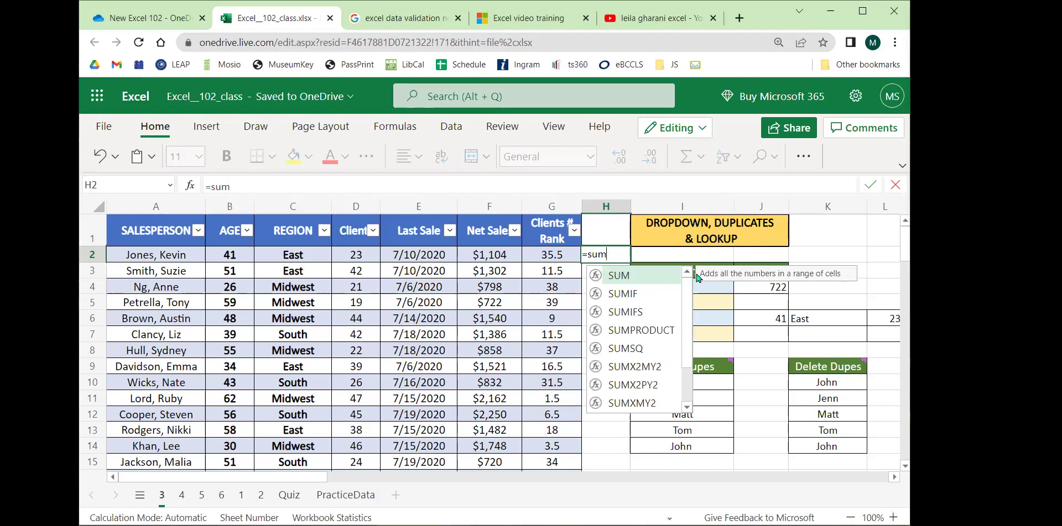
{"action": "type", "text": "("}
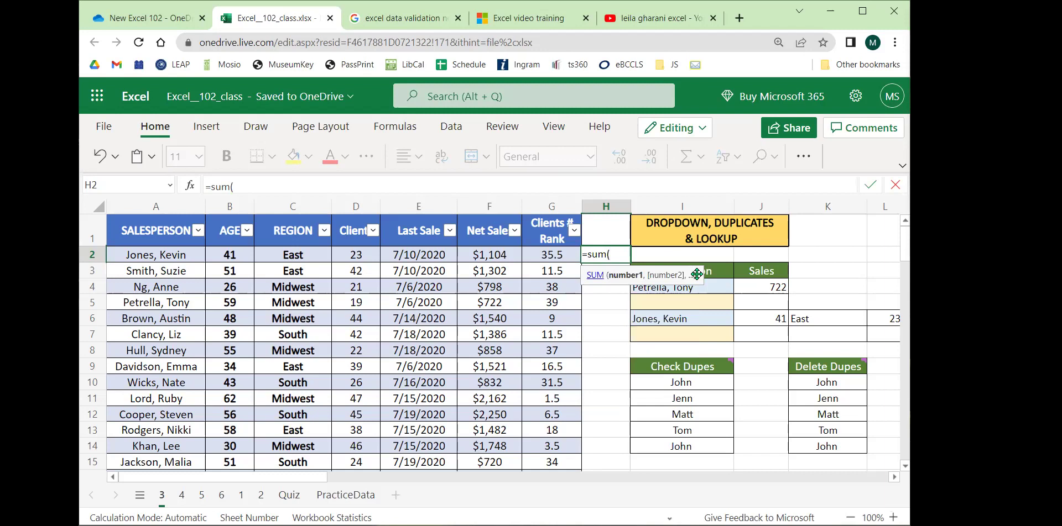
{"action": "type", "text": ")"}
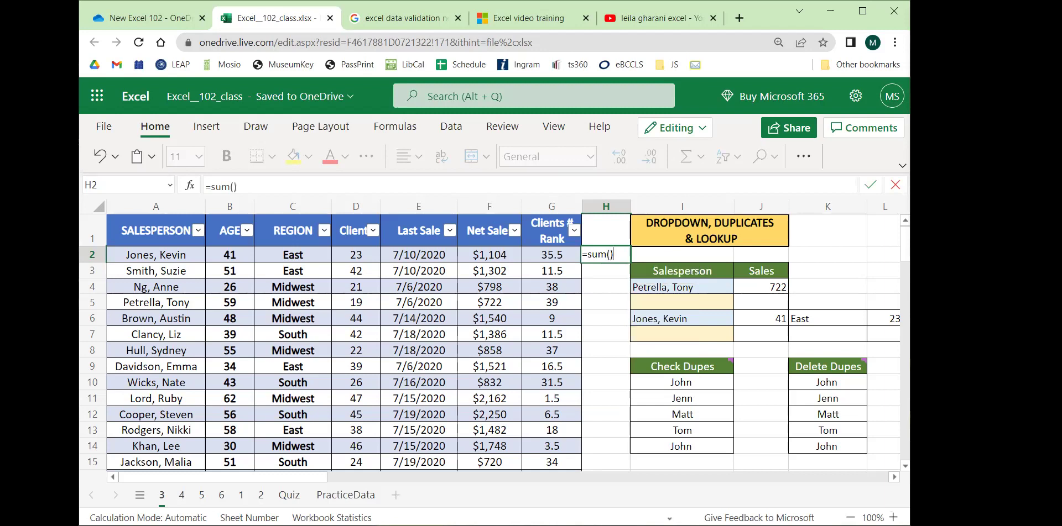
{"action": "key", "text": "BackSpace"}
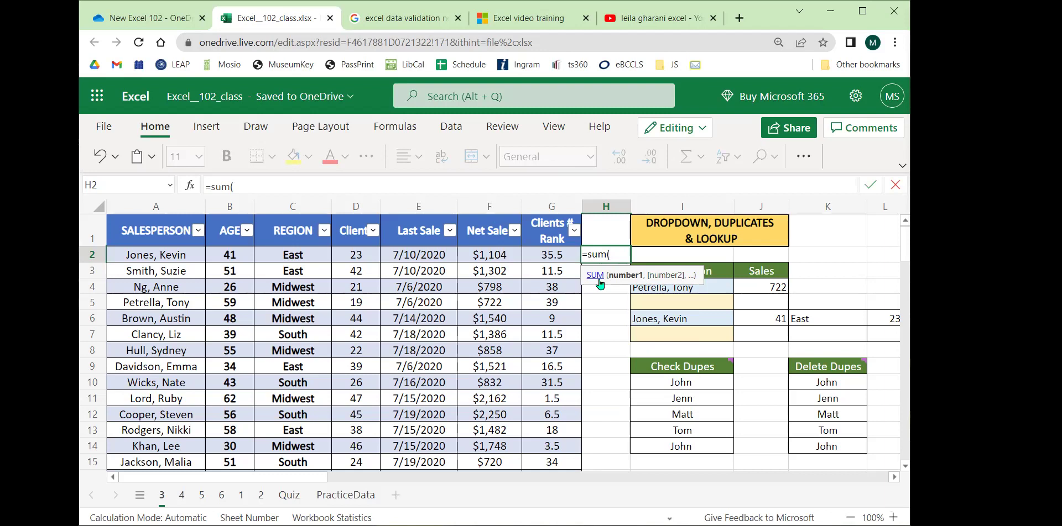
Reference the Net Sales cells and commit the SUM total in H2.
{"action": "left_click_drag", "start_coordinate": [481, 261], "coordinate": [490, 357]}
{"action": "scroll", "coordinate": [485, 305], "scroll_direction": "down", "scroll_amount": 3}
{"action": "scroll", "coordinate": [487, 309], "scroll_direction": "down", "scroll_amount": 9}
{"action": "scroll", "coordinate": [527, 315], "scroll_direction": "up", "scroll_amount": 10}
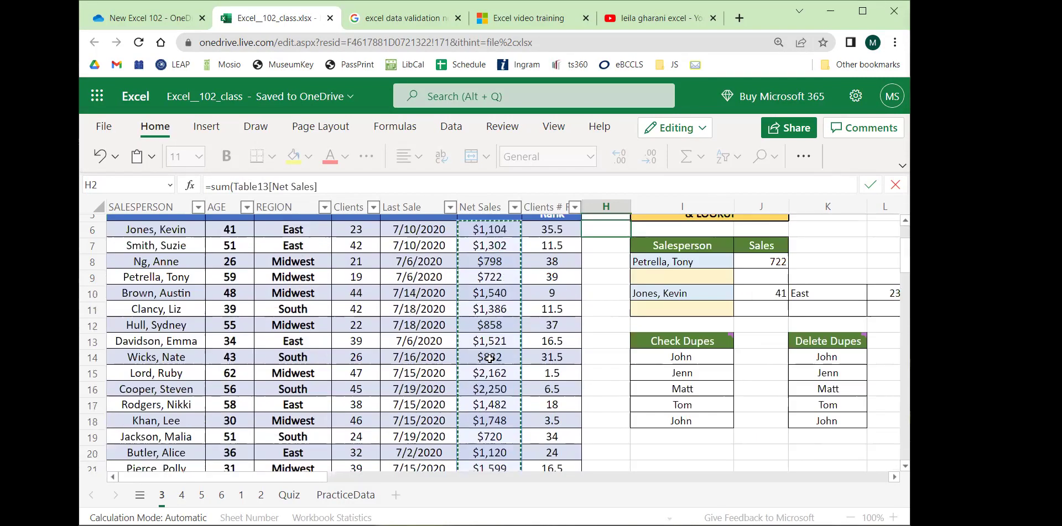
{"action": "left_click", "coordinate": [716, 260]}
{"action": "type", "text": ")"}
{"action": "key", "text": "Return"}
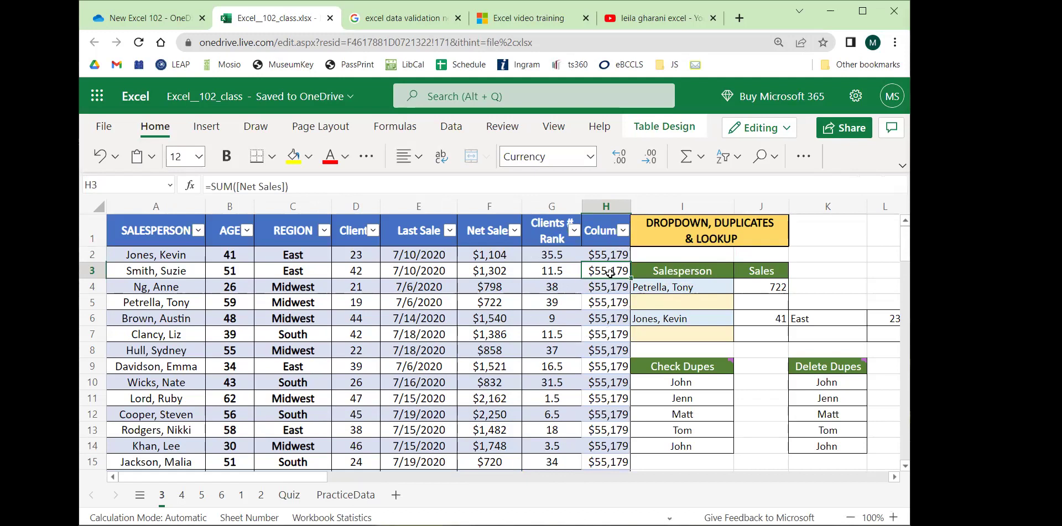
Undo the filled-down total and the table expansion, then clear H2.
{"action": "key", "text": "ctrl+z"}
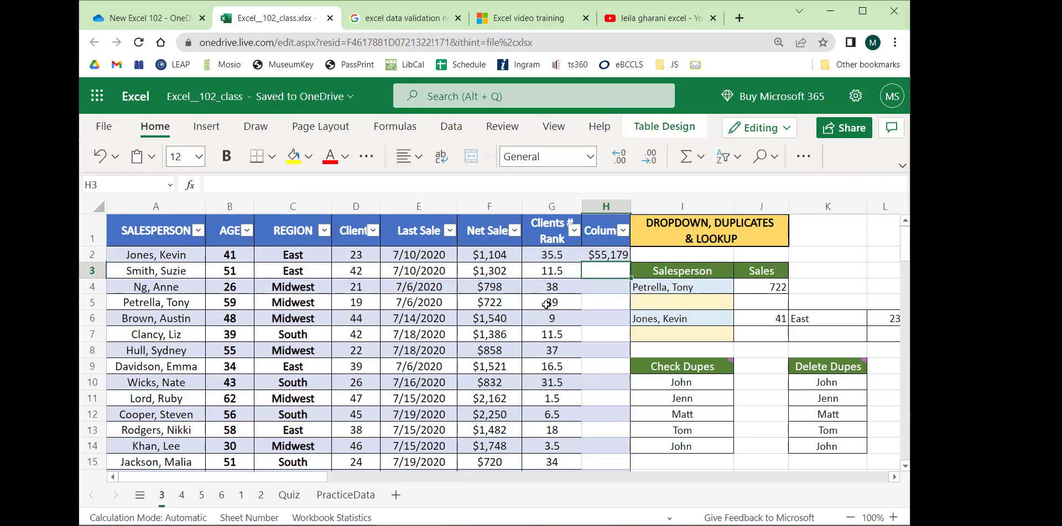
{"action": "key", "text": "ctrl+z"}
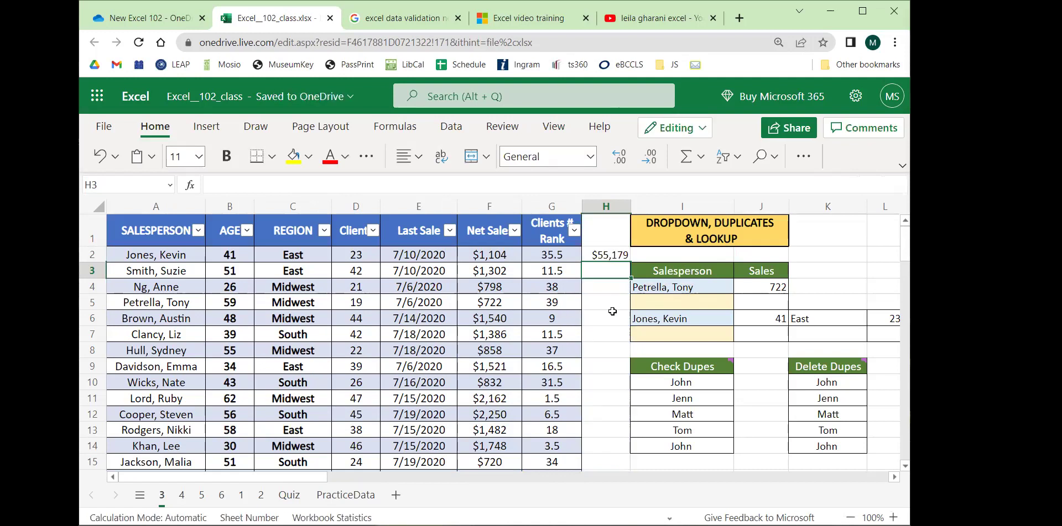
{"action": "left_click", "coordinate": [608, 256]}
{"action": "key", "text": "BackSpace"}
Review the Net Sales total in row 44 and individual net sales values.
{"action": "scroll", "coordinate": [586, 321], "scroll_direction": "down", "scroll_amount": 12}
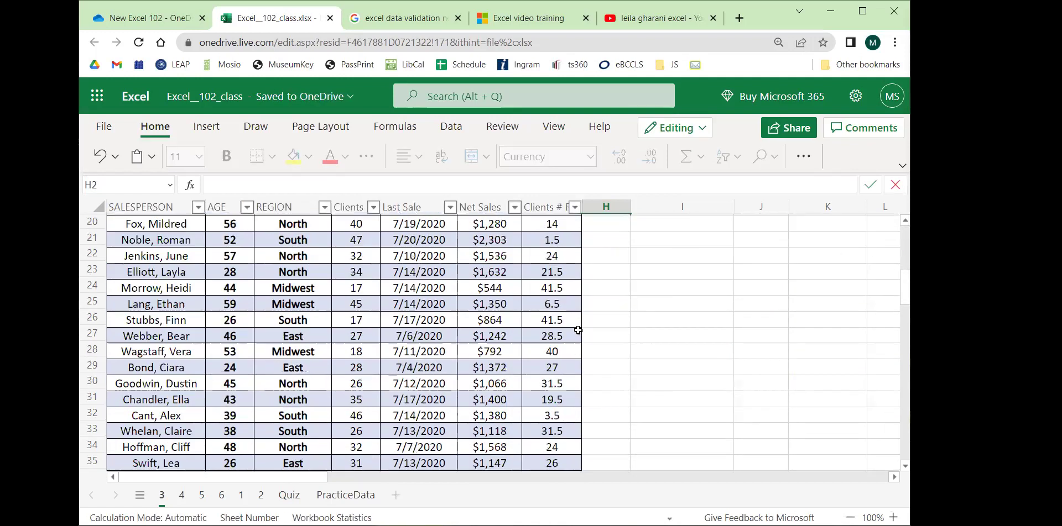
{"action": "left_click", "coordinate": [480, 302]}
{"action": "scroll", "coordinate": [636, 331], "scroll_direction": "up", "scroll_amount": 5}
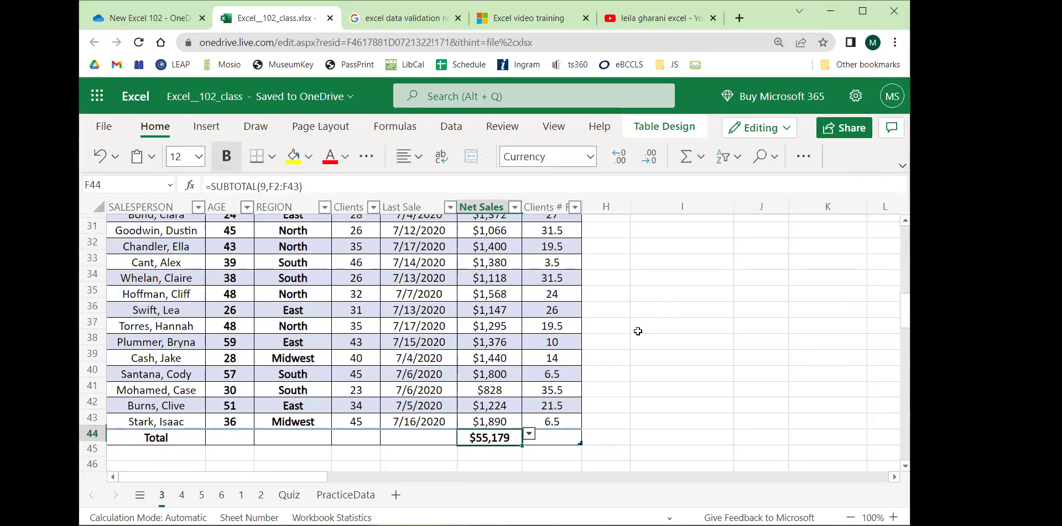
{"action": "scroll", "coordinate": [637, 331], "scroll_direction": "up", "scroll_amount": 7}
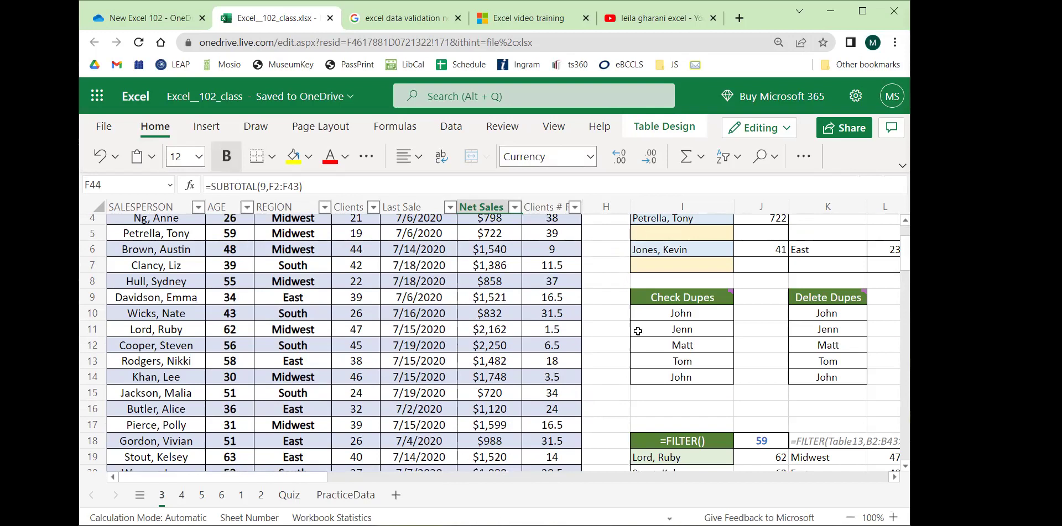
{"action": "scroll", "coordinate": [605, 335], "scroll_direction": "up", "scroll_amount": 2}
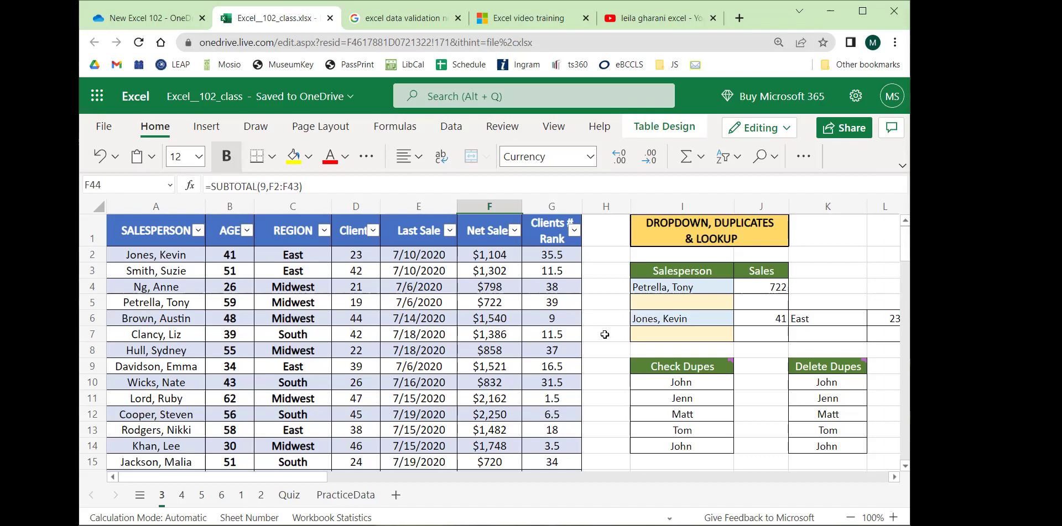
{"action": "left_click_drag", "start_coordinate": [497, 255], "coordinate": [493, 397]}
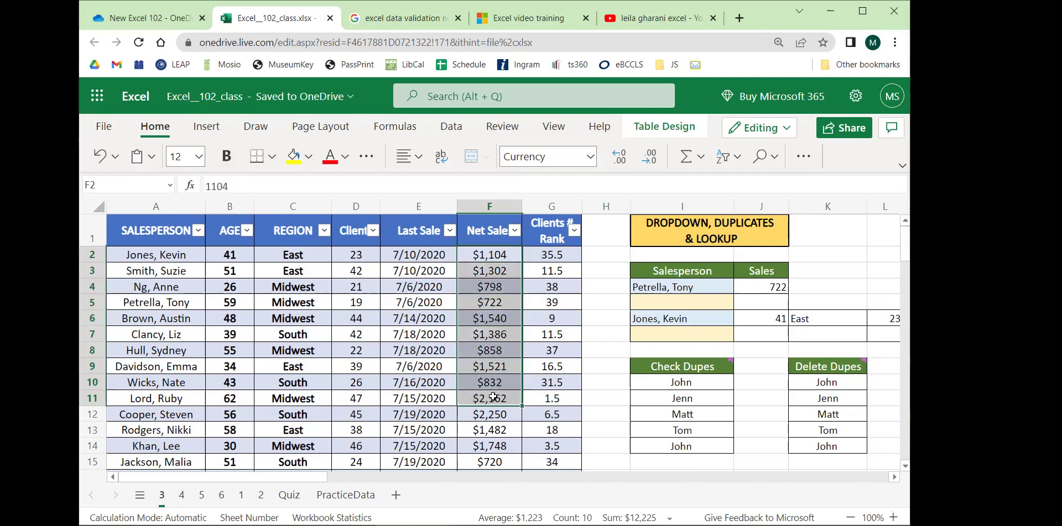
{"action": "left_click", "coordinate": [489, 368]}
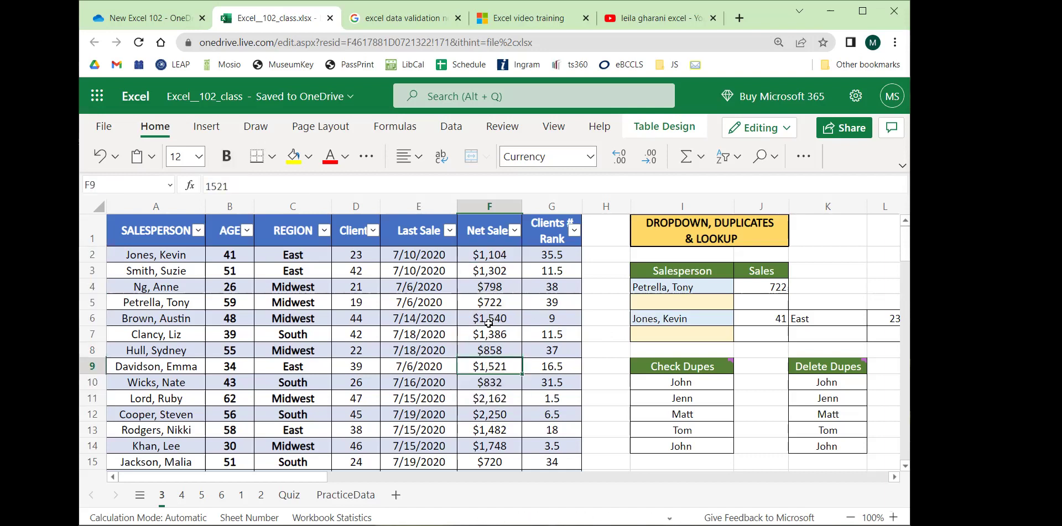
{"action": "left_click", "coordinate": [492, 306]}
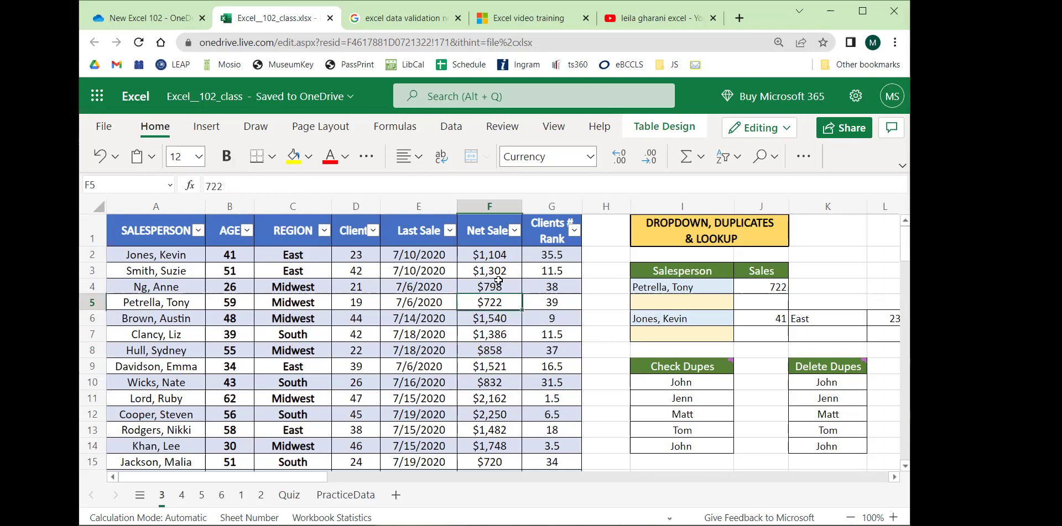
Select the Midwest region cells, net sales for rows 4–7, the B11 age, then K4.
{"action": "left_click_drag", "start_coordinate": [301, 285], "coordinate": [303, 320]}
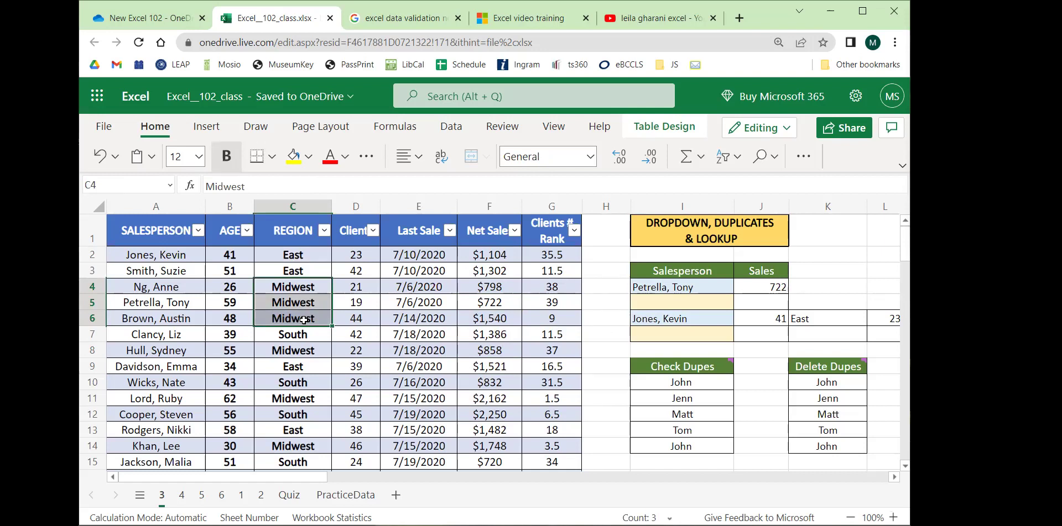
{"action": "left_click_drag", "start_coordinate": [491, 287], "coordinate": [495, 334]}
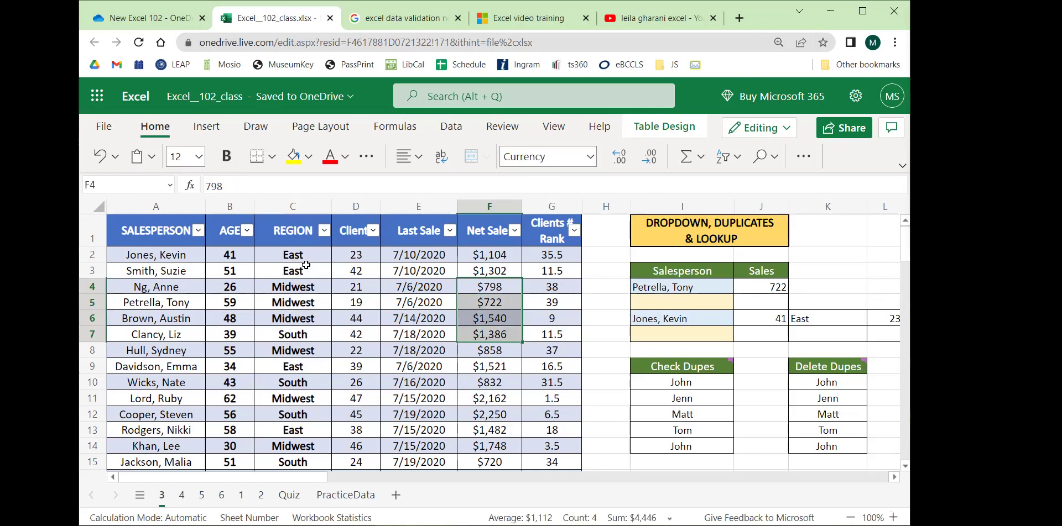
{"action": "left_click_drag", "start_coordinate": [306, 255], "coordinate": [306, 269]}
{"action": "left_click", "coordinate": [299, 398]}
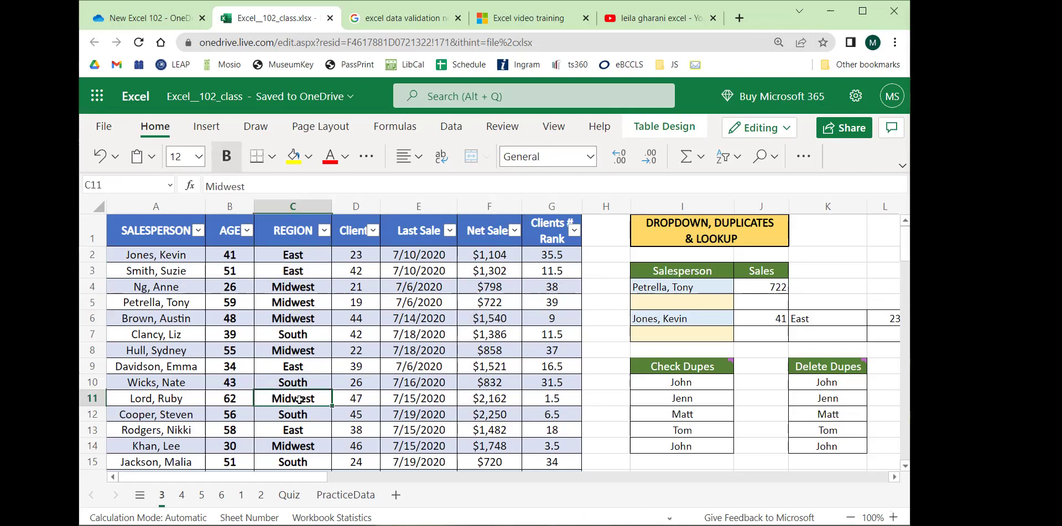
{"action": "left_click", "coordinate": [237, 399]}
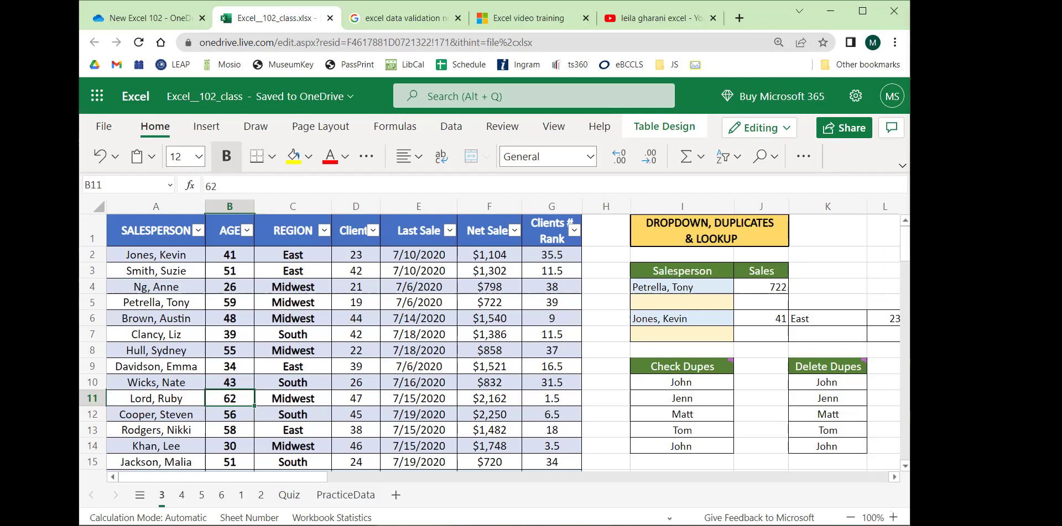
{"action": "left_click", "coordinate": [845, 282]}
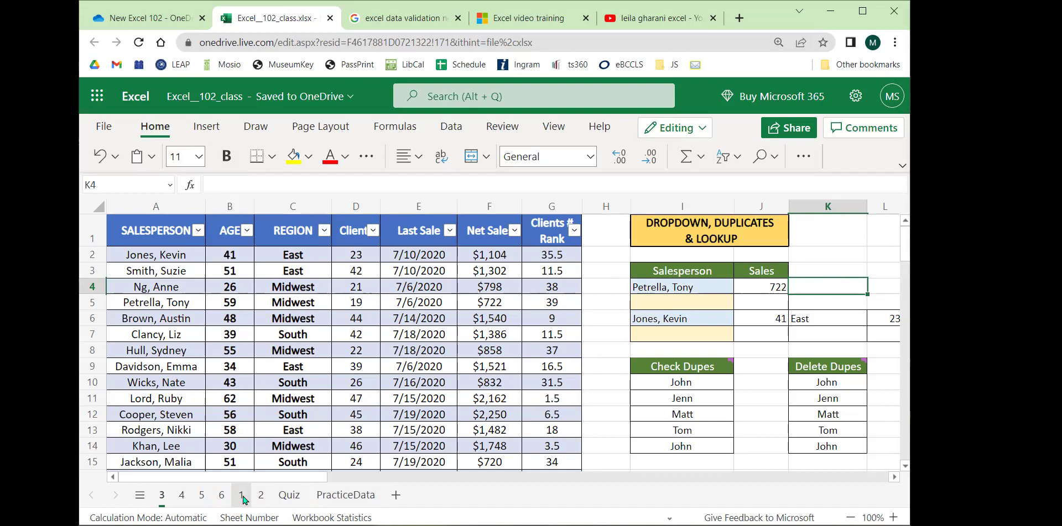
On sheet 1, select the name entries in column A, then return to sheet 3.
{"action": "left_click", "coordinate": [242, 495]}
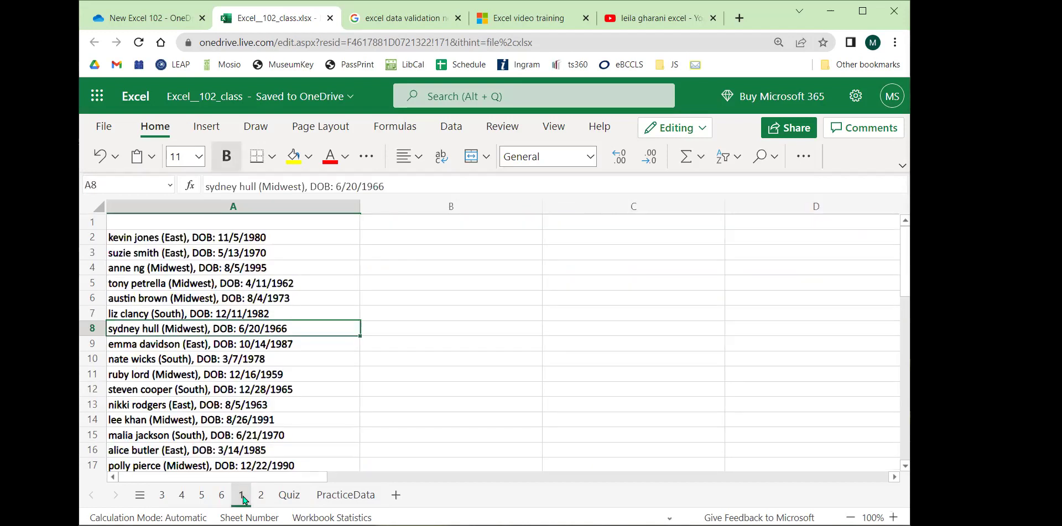
{"action": "left_click", "coordinate": [426, 282]}
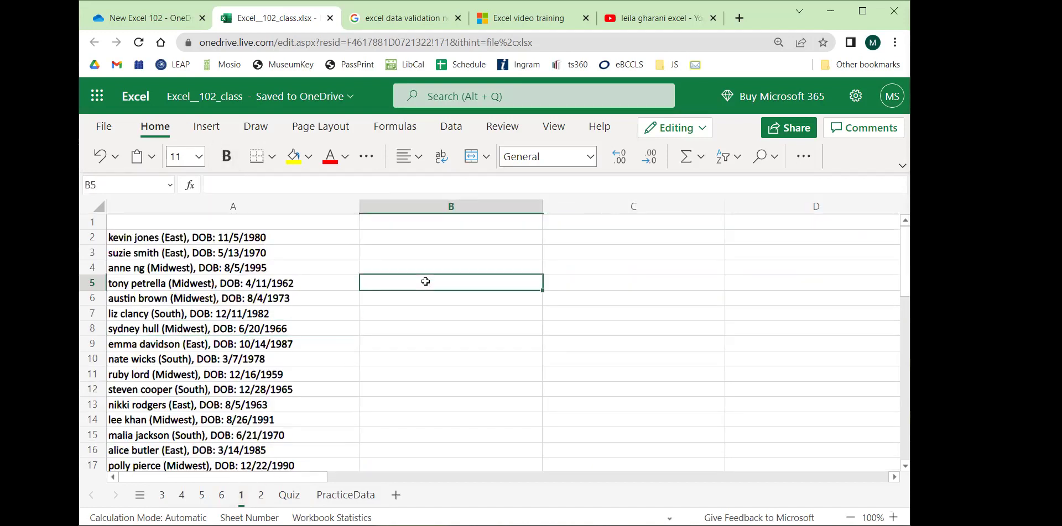
{"action": "left_click_drag", "start_coordinate": [254, 236], "coordinate": [270, 403]}
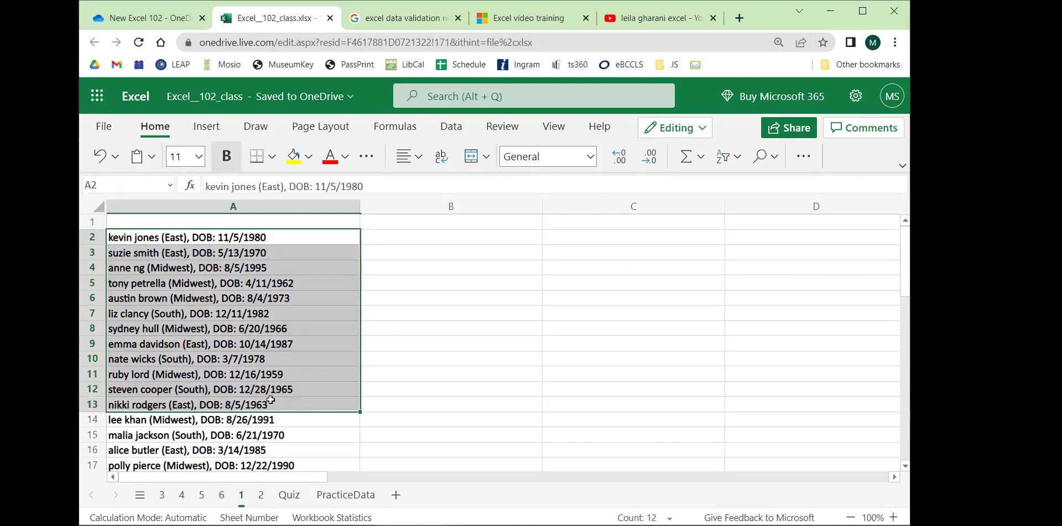
{"action": "left_click", "coordinate": [510, 401]}
{"action": "left_click_drag", "start_coordinate": [301, 242], "coordinate": [324, 407]}
{"action": "left_click", "coordinate": [546, 359]}
{"action": "left_click", "coordinate": [162, 495]}
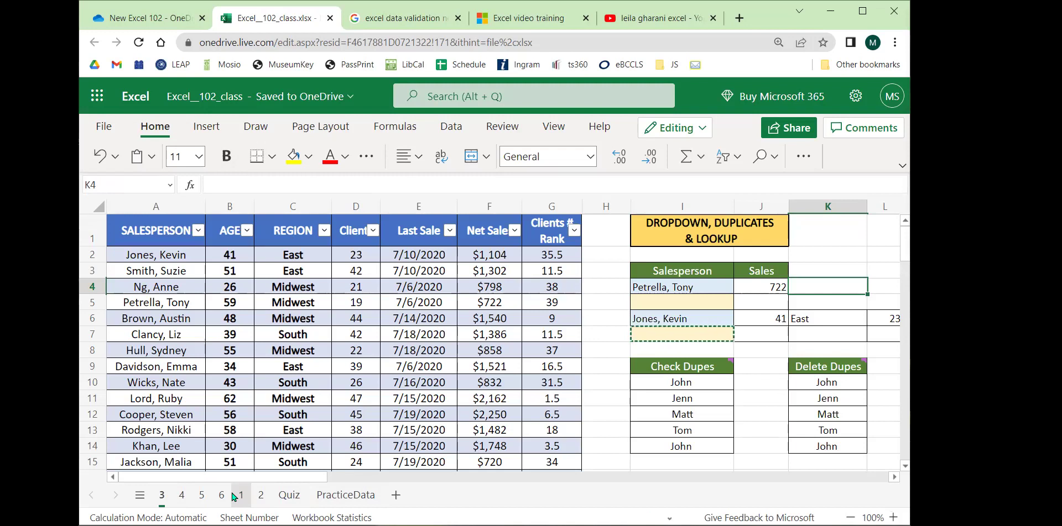
Back on sheet 1, select the name list A2:A13 and variants, ending on B2.
{"action": "left_click", "coordinate": [237, 496]}
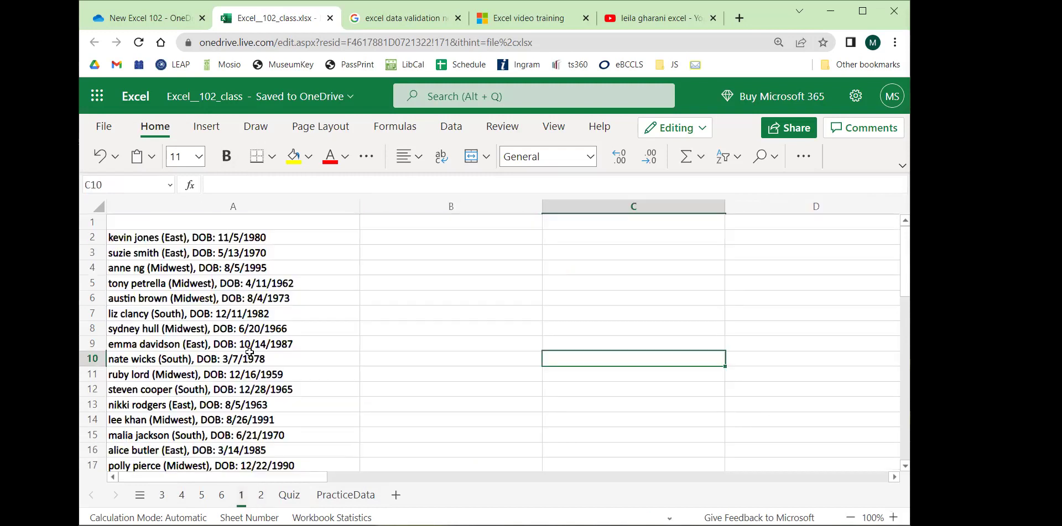
{"action": "left_click_drag", "start_coordinate": [257, 239], "coordinate": [241, 415]}
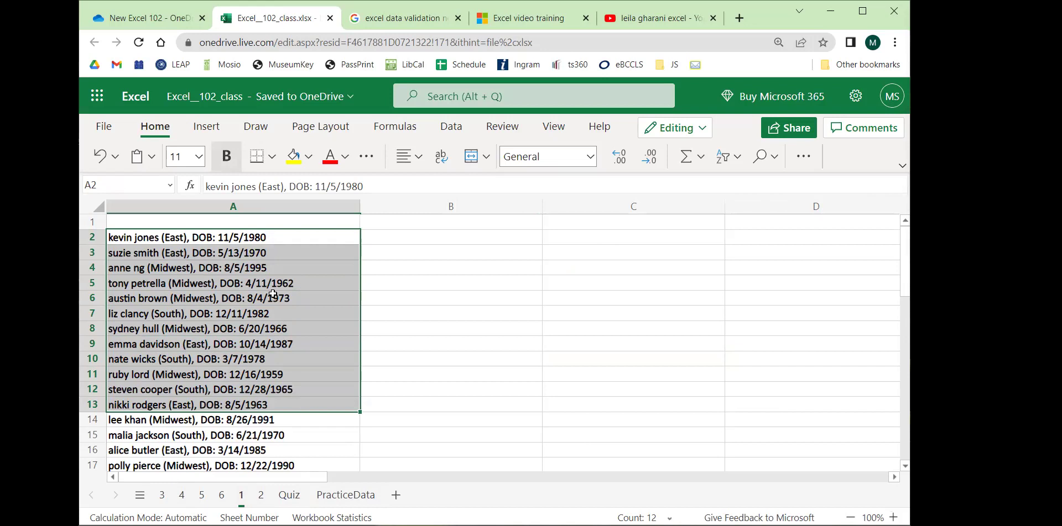
{"action": "left_click", "coordinate": [440, 354]}
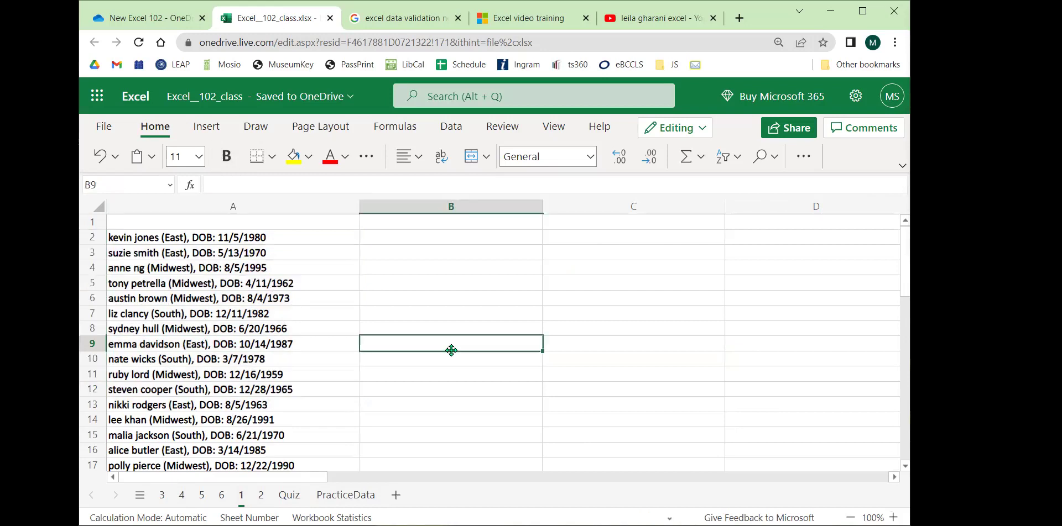
{"action": "left_click_drag", "start_coordinate": [254, 237], "coordinate": [267, 391]}
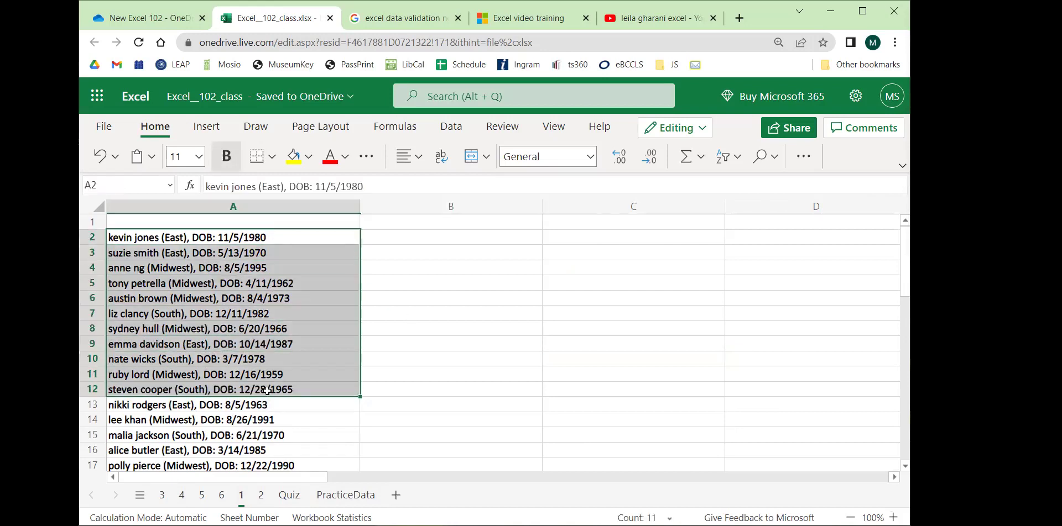
{"action": "left_click", "coordinate": [421, 324]}
{"action": "left_click_drag", "start_coordinate": [279, 238], "coordinate": [288, 393]}
{"action": "left_click", "coordinate": [424, 349]}
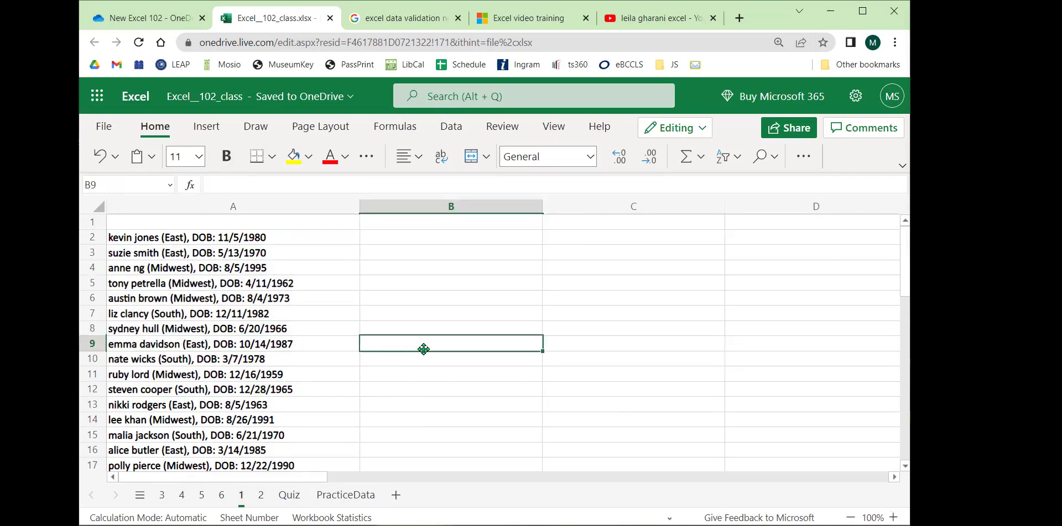
{"action": "left_click", "coordinate": [422, 238]}
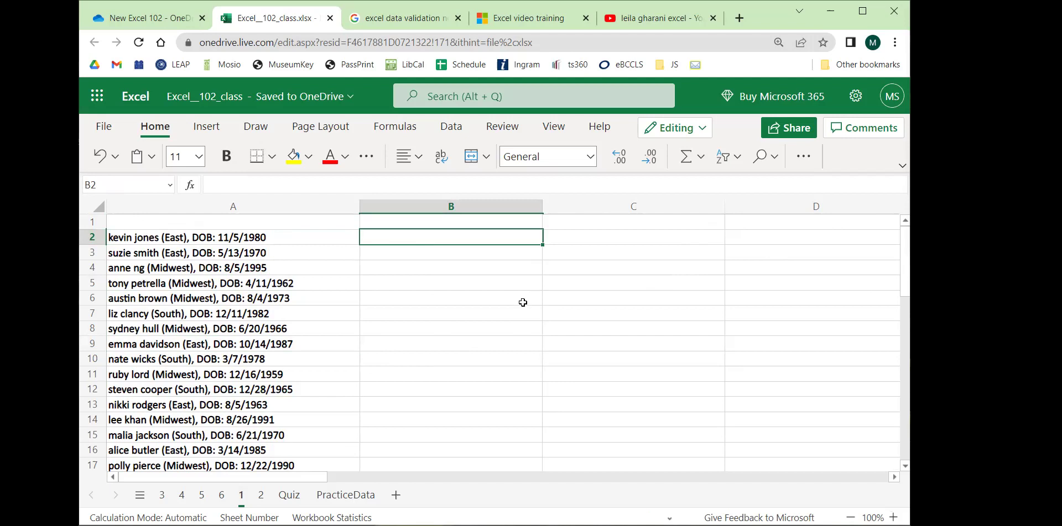
On sheet 3, inspect H8 and H4, compact the ribbon, and select the first three table rows.
{"action": "left_click", "coordinate": [161, 495]}
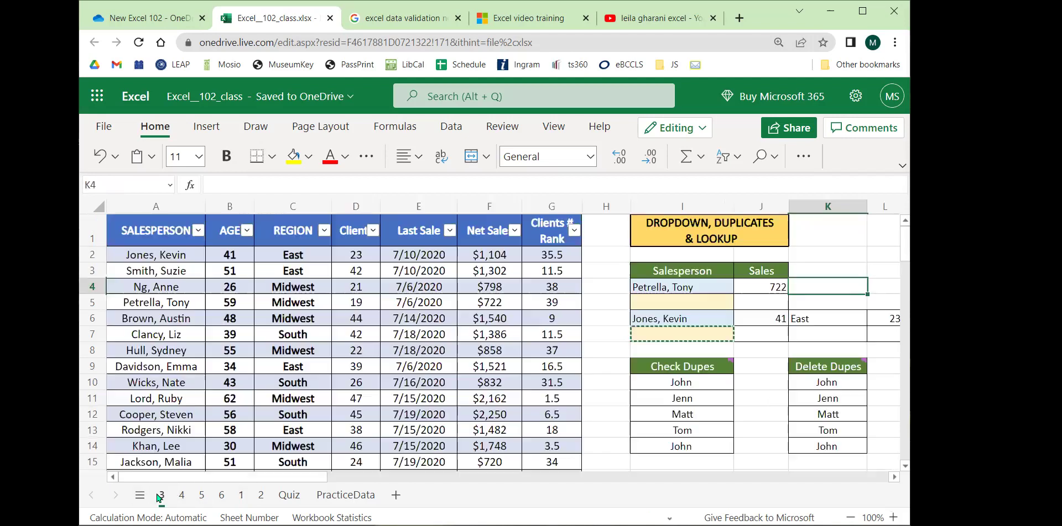
{"action": "left_click", "coordinate": [605, 350]}
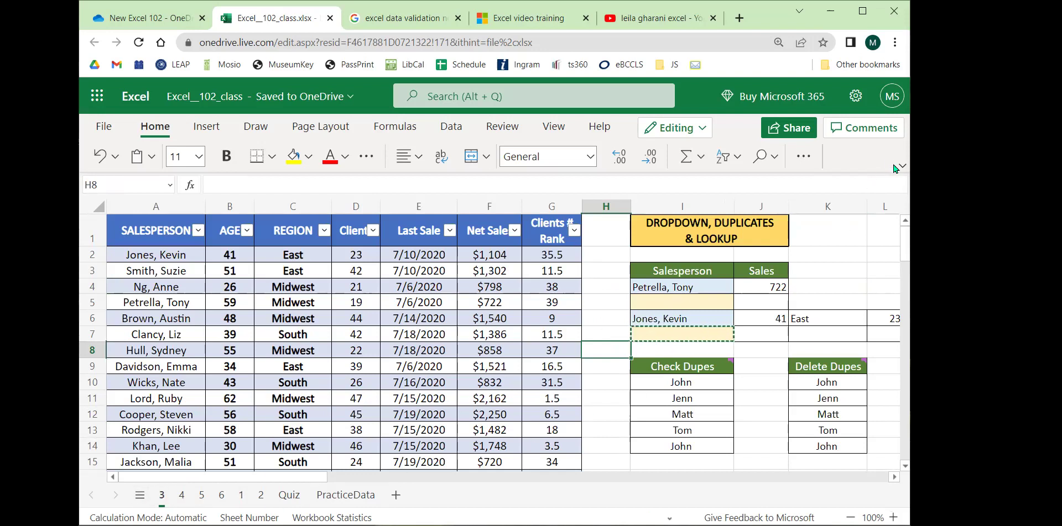
{"action": "double_click", "coordinate": [606, 324]}
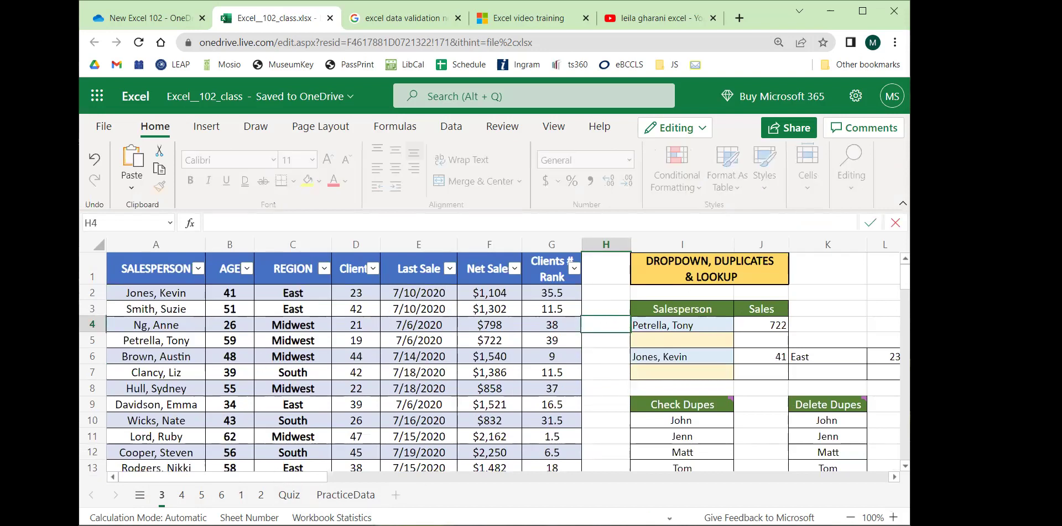
{"action": "left_click", "coordinate": [902, 204]}
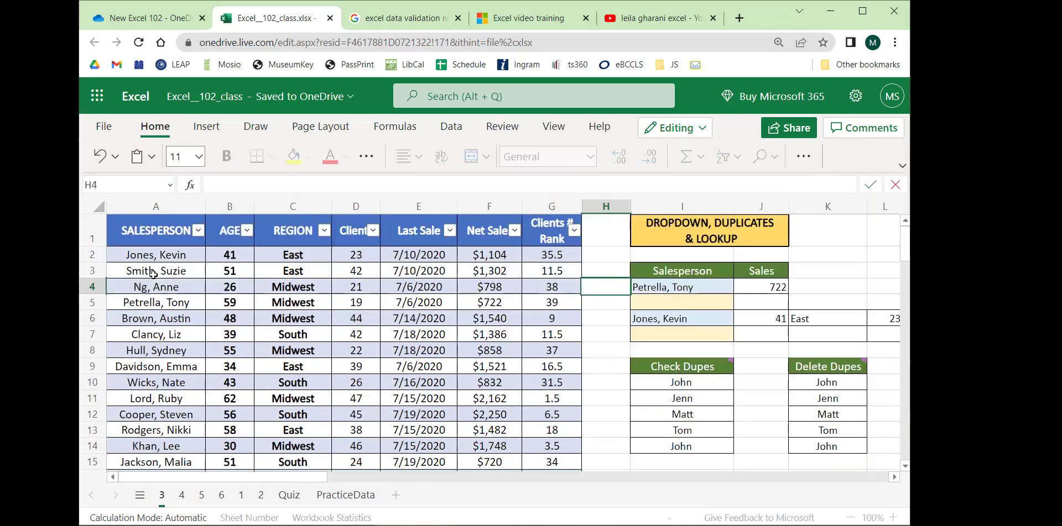
{"action": "left_click_drag", "start_coordinate": [208, 256], "coordinate": [547, 287]}
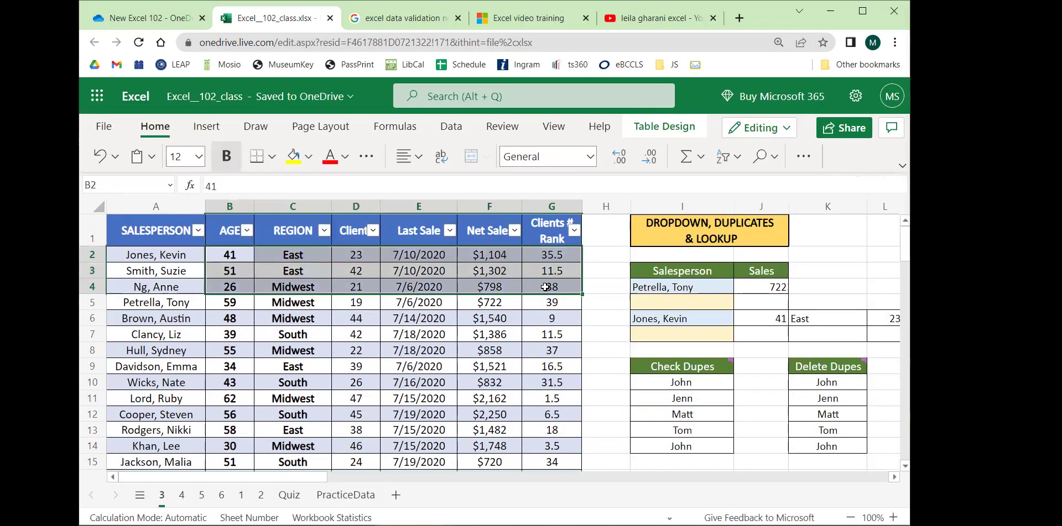
{"action": "scroll", "coordinate": [416, 326], "scroll_direction": "down", "scroll_amount": 11}
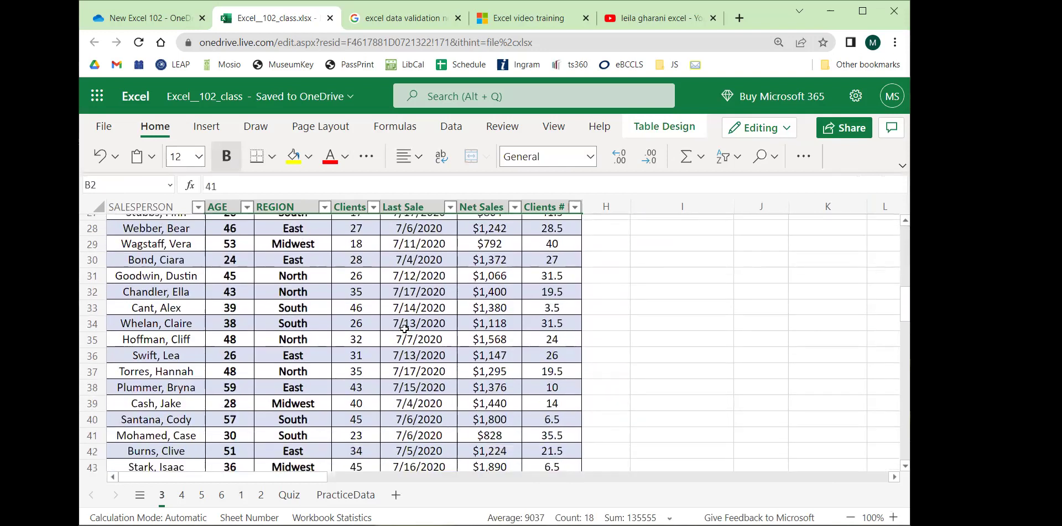
{"action": "scroll", "coordinate": [404, 329], "scroll_direction": "up", "scroll_amount": 11}
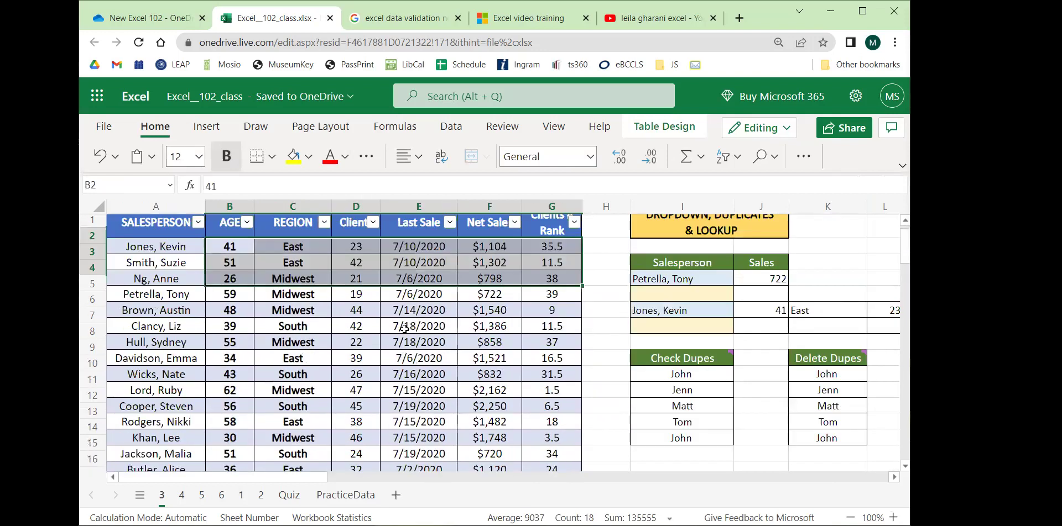
{"action": "left_click", "coordinate": [387, 319]}
Select the salesperson names A2:A8, Midwest regions C4:C6 and net sales F3:F8.
{"action": "left_click_drag", "start_coordinate": [156, 255], "coordinate": [160, 350]}
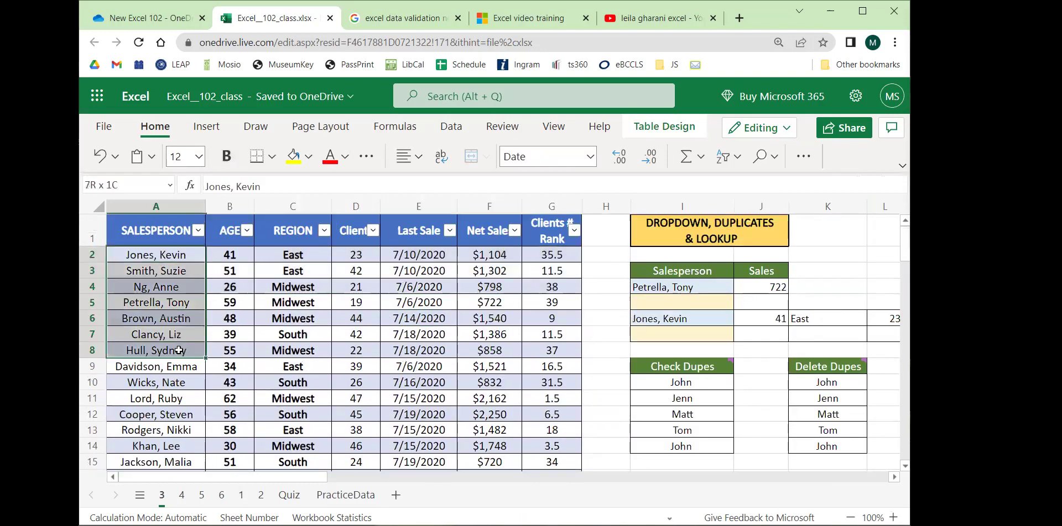
{"action": "left_click_drag", "start_coordinate": [293, 287], "coordinate": [314, 327]}
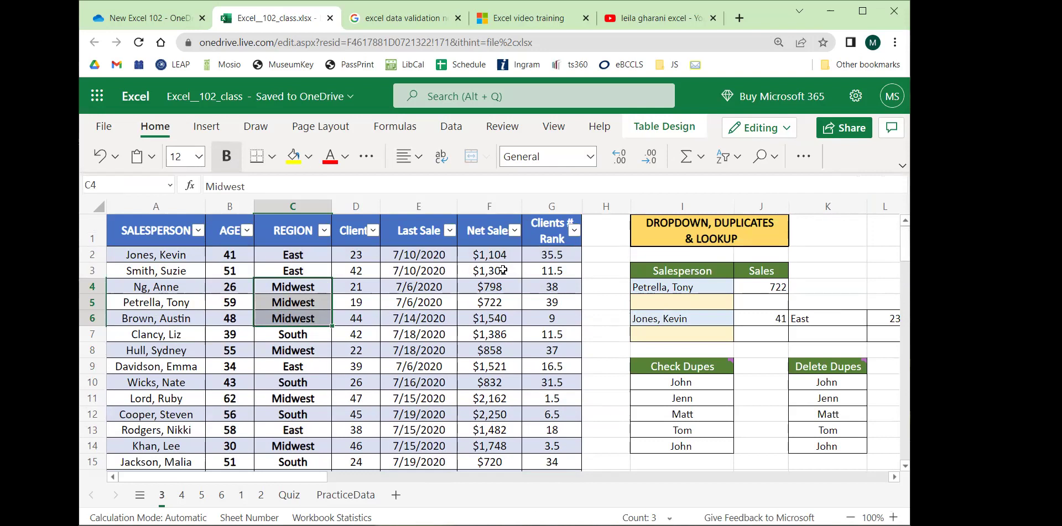
{"action": "left_click_drag", "start_coordinate": [503, 268], "coordinate": [505, 349]}
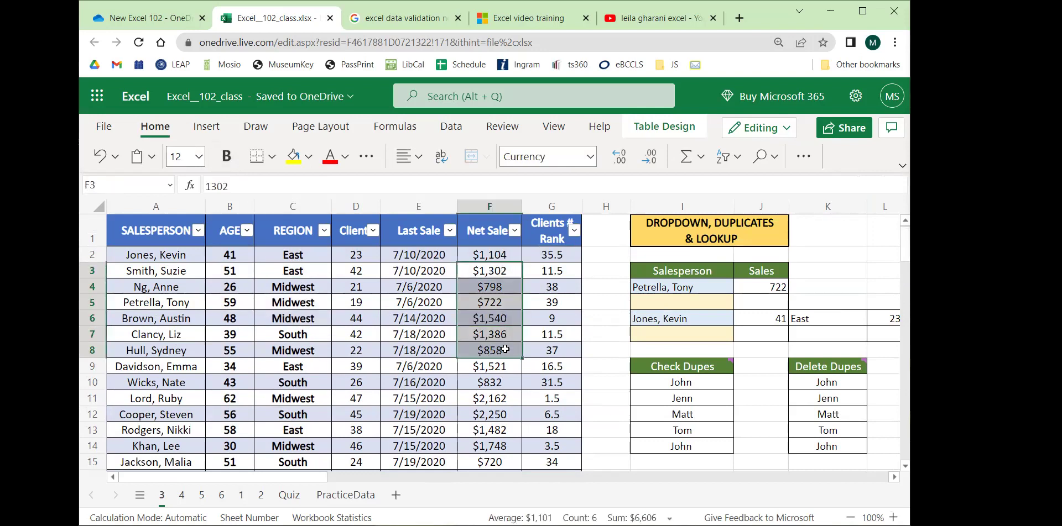
{"action": "left_click", "coordinate": [597, 313]}
{"action": "left_click_drag", "start_coordinate": [295, 483], "coordinate": [385, 485]}
{"action": "scroll", "coordinate": [586, 371], "scroll_direction": "down", "scroll_amount": 3}
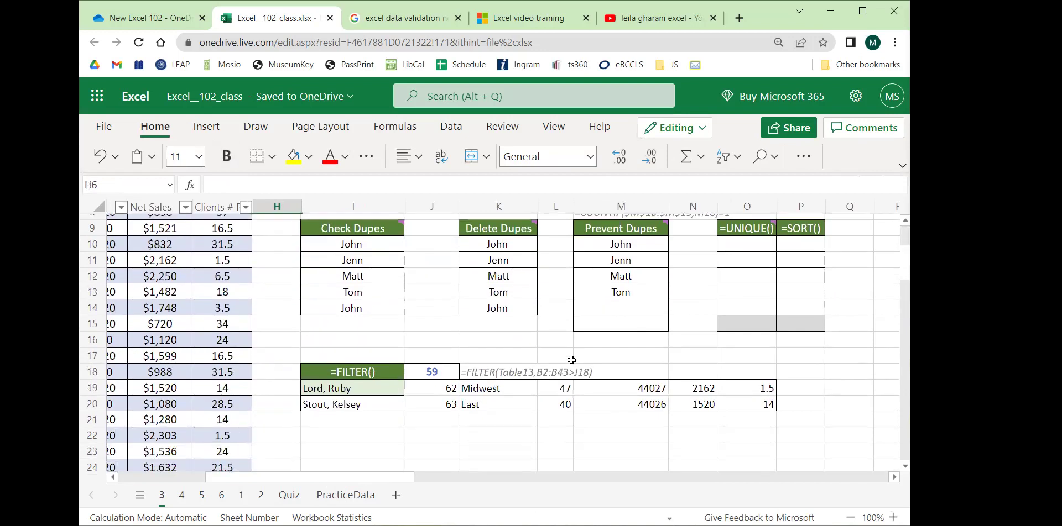
{"action": "scroll", "coordinate": [571, 360], "scroll_direction": "up", "scroll_amount": 3}
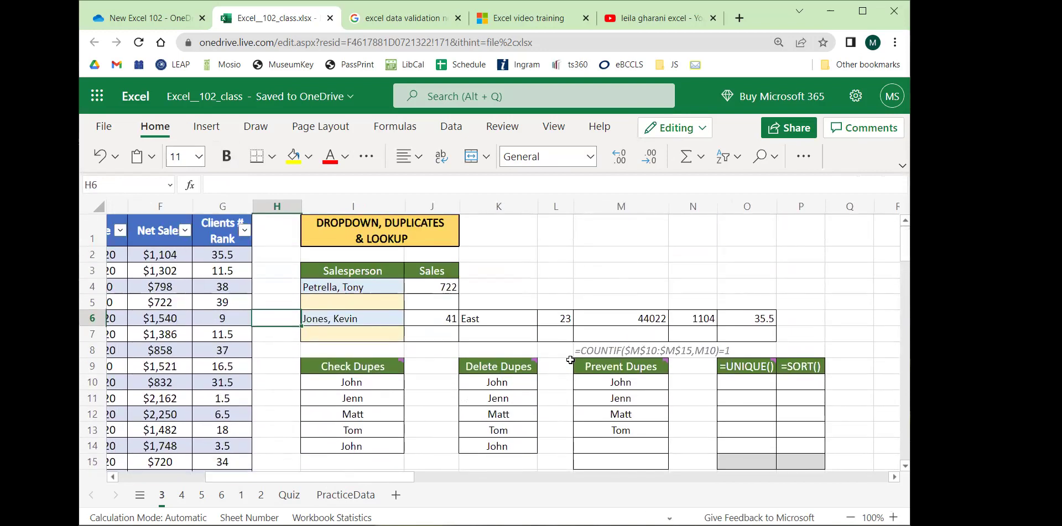
Choose another salesperson from I4's drop-down list.
{"action": "left_click", "coordinate": [368, 287]}
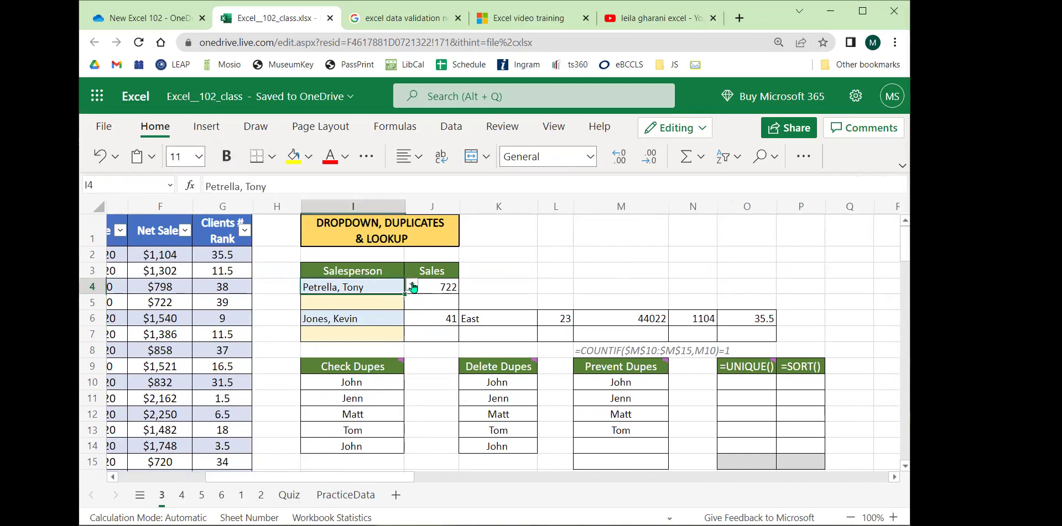
{"action": "left_click", "coordinate": [412, 285]}
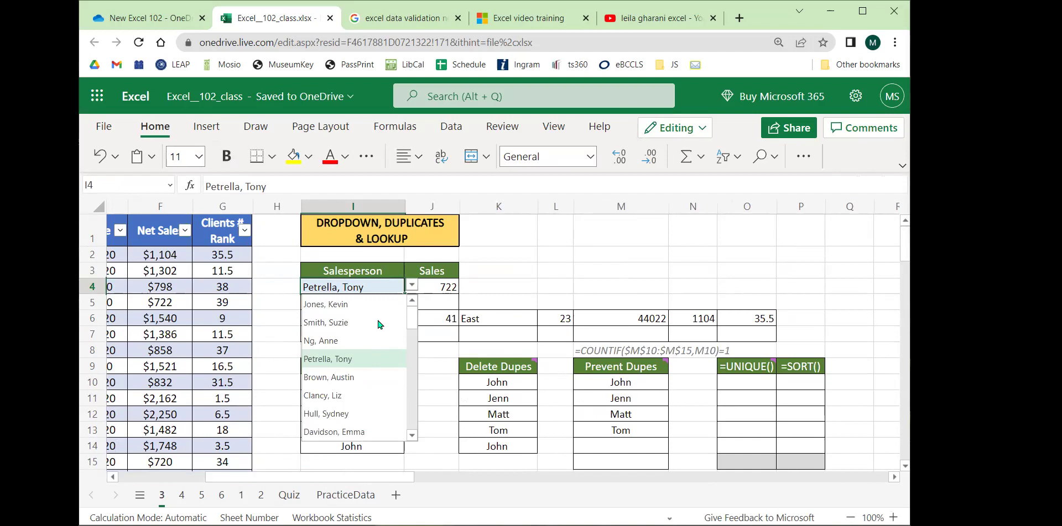
{"action": "scroll", "coordinate": [365, 339], "scroll_direction": "down", "scroll_amount": 4}
{"action": "scroll", "coordinate": [359, 340], "scroll_direction": "down", "scroll_amount": 3}
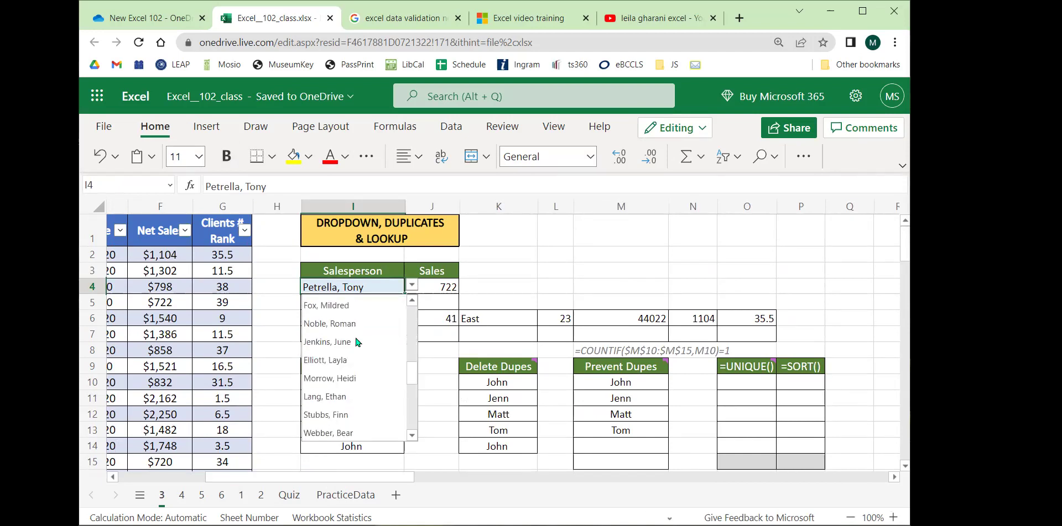
{"action": "left_click_drag", "start_coordinate": [266, 478], "coordinate": [285, 480]}
{"action": "scroll", "coordinate": [360, 365], "scroll_direction": "down", "scroll_amount": 3}
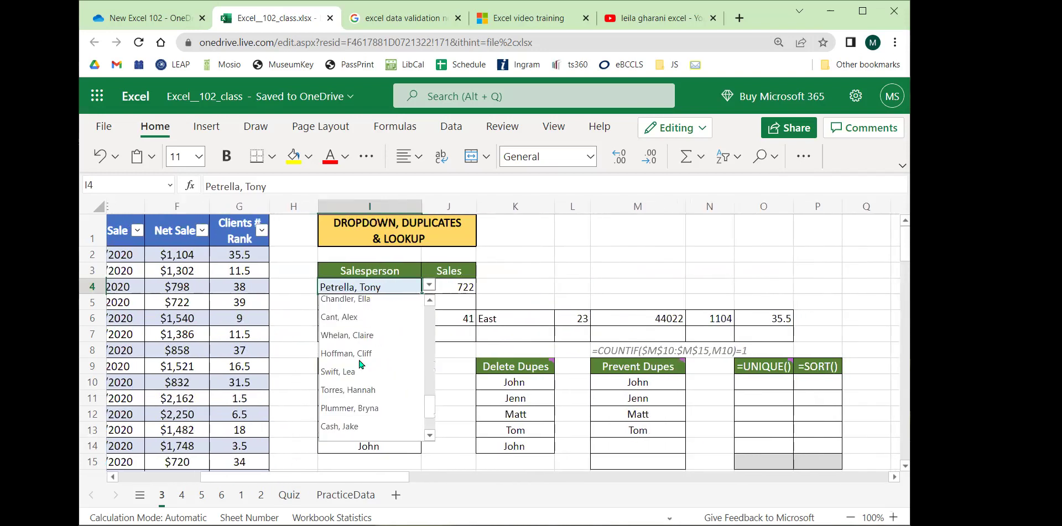
{"action": "scroll", "coordinate": [356, 364], "scroll_direction": "down", "scroll_amount": 1}
{"action": "left_click", "coordinate": [354, 378]}
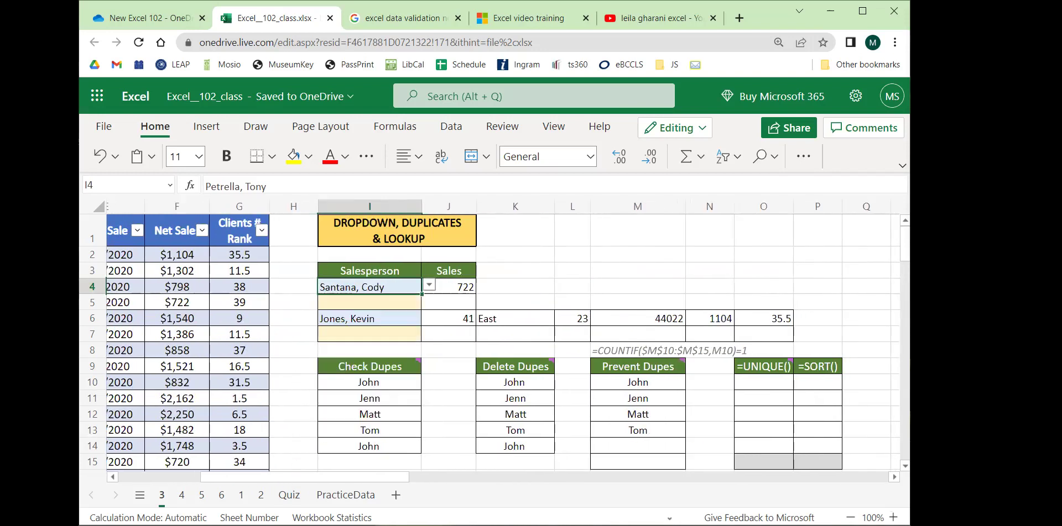
Pick a different salesperson in I4 and check J4's XLOOKUP returns 1380.
{"action": "left_click", "coordinate": [429, 285]}
{"action": "left_click", "coordinate": [356, 305]}
{"action": "left_click", "coordinate": [471, 284]}
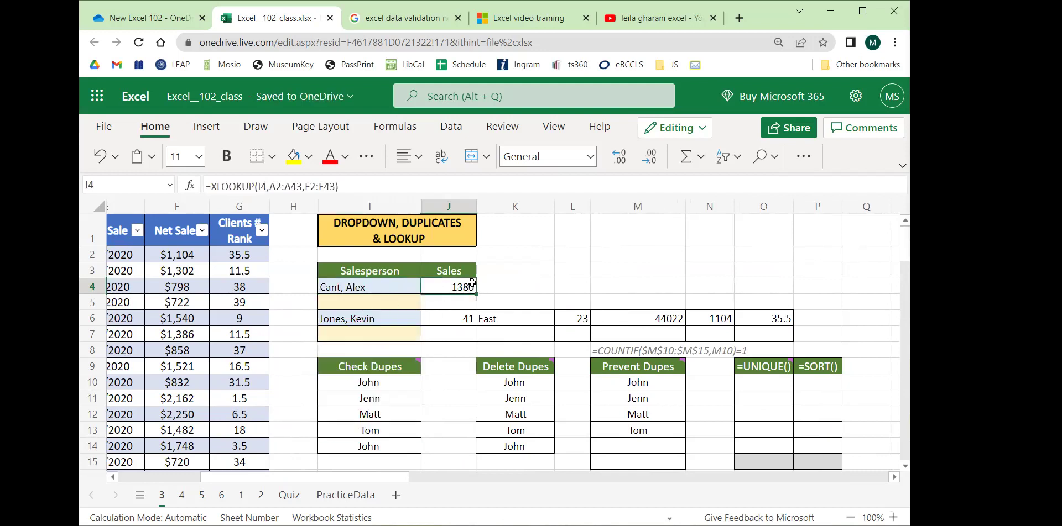
{"action": "left_click", "coordinate": [389, 291]}
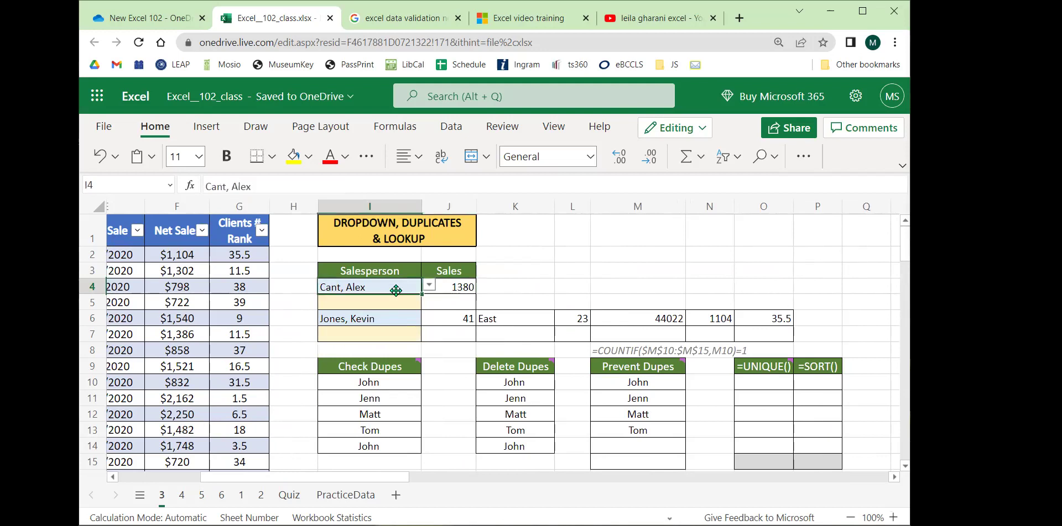
{"action": "left_click", "coordinate": [462, 286]}
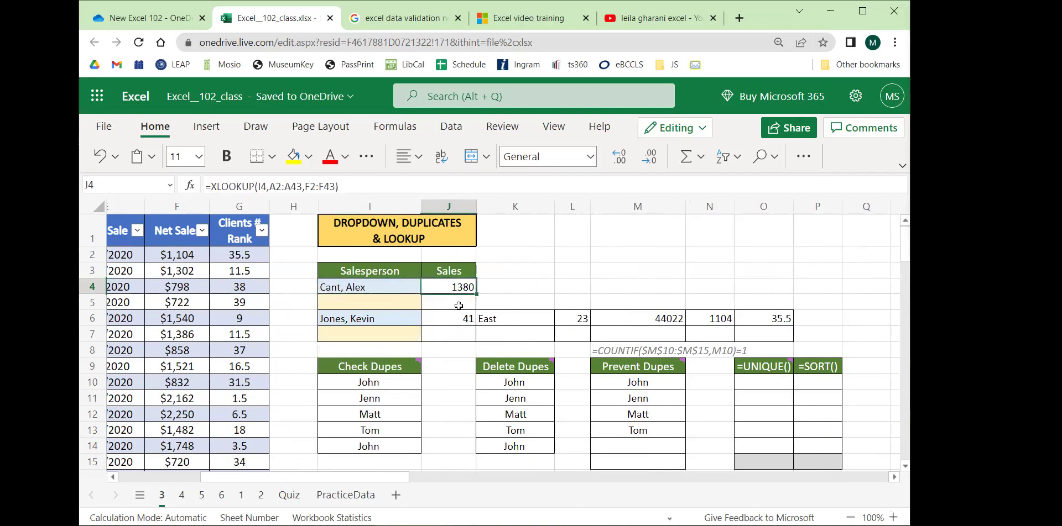
{"action": "left_click", "coordinate": [402, 288]}
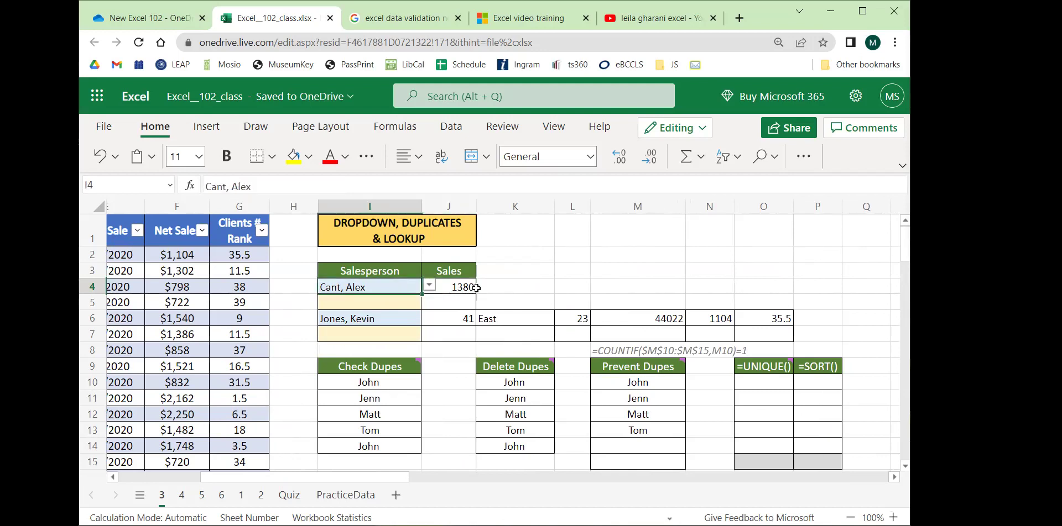
{"action": "left_click", "coordinate": [457, 288]}
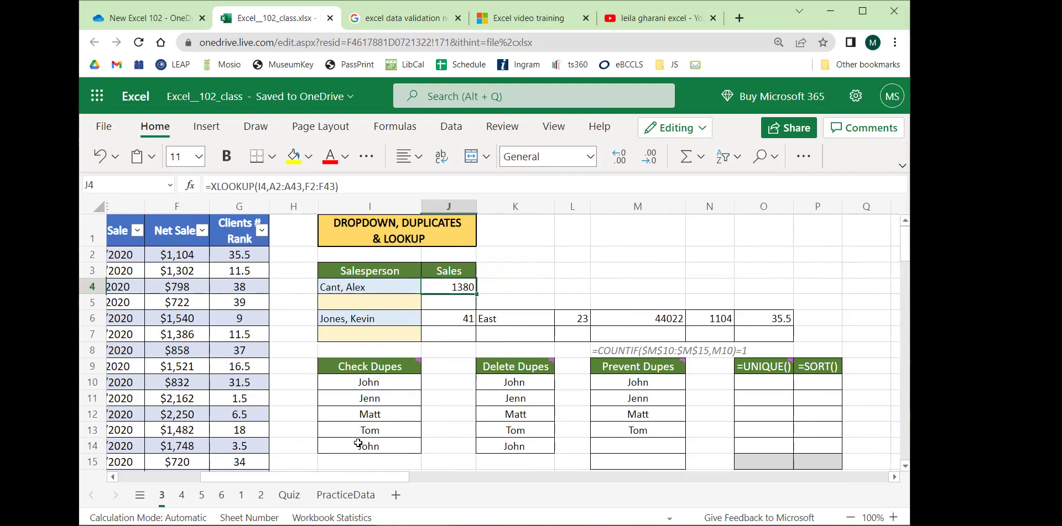
Pick the first salesperson in I4 and compare J4 with the Net Sale in F2.
{"action": "left_click_drag", "start_coordinate": [334, 479], "coordinate": [253, 479]}
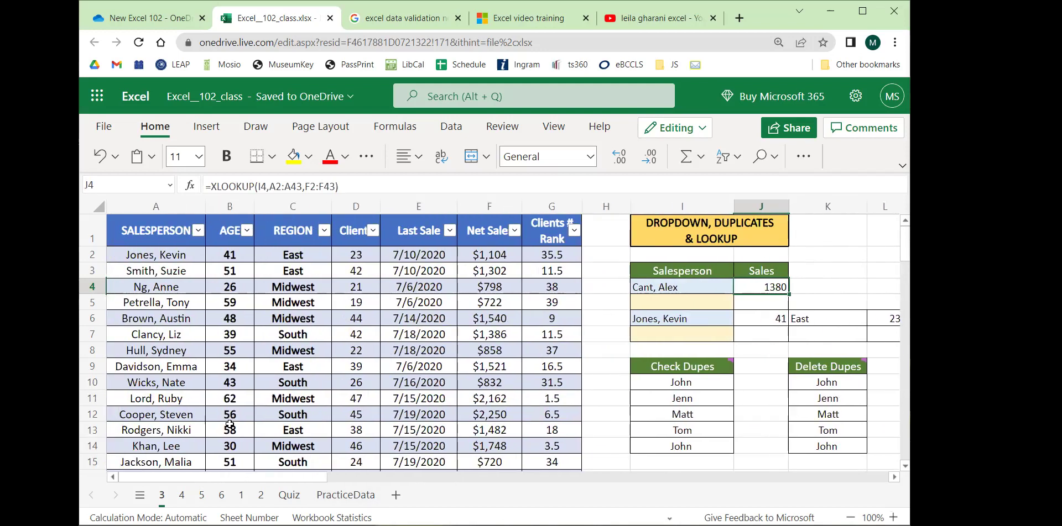
{"action": "left_click", "coordinate": [710, 289]}
{"action": "left_click", "coordinate": [741, 285]}
{"action": "scroll", "coordinate": [680, 359], "scroll_direction": "up", "scroll_amount": 5}
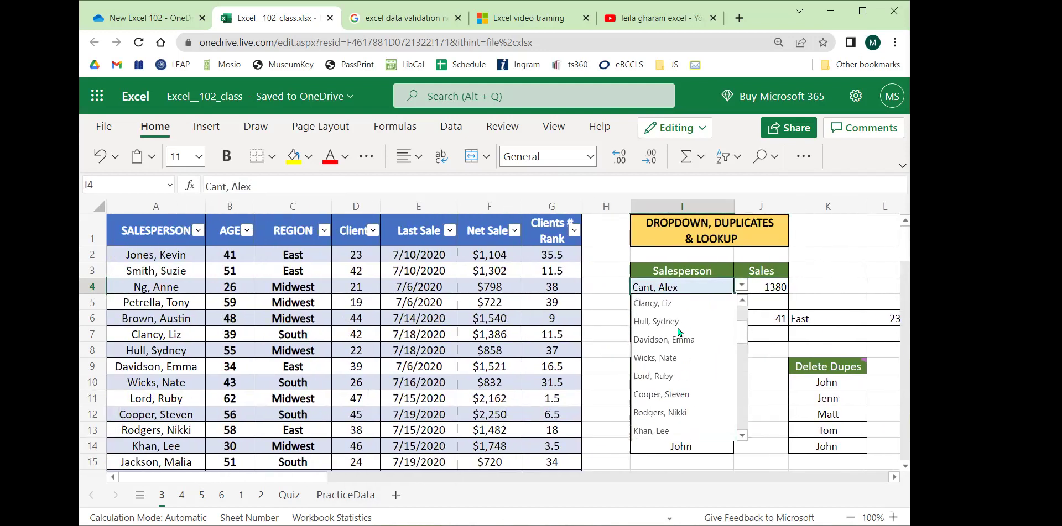
{"action": "left_click", "coordinate": [661, 303]}
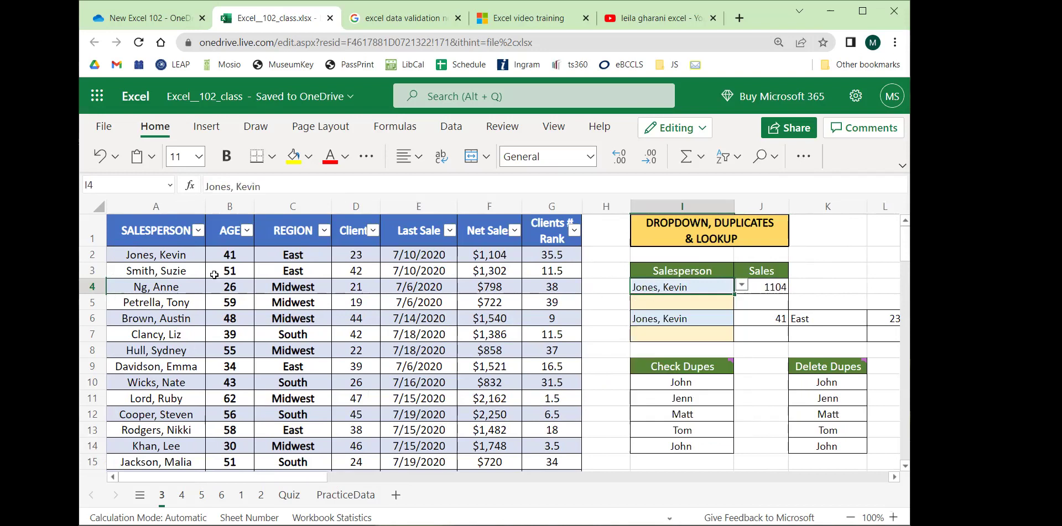
{"action": "left_click", "coordinate": [507, 260]}
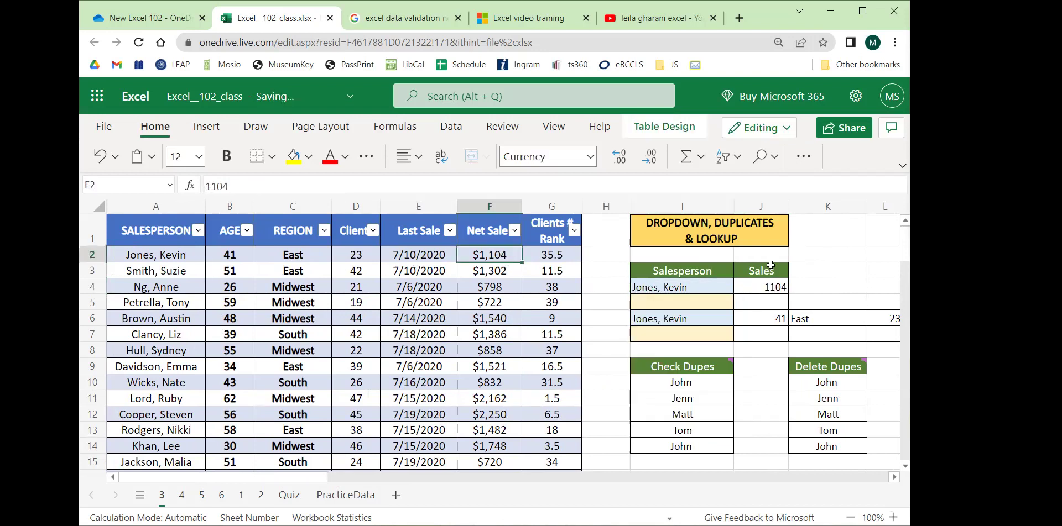
Pick the row-3 salesperson in I4 and confirm J4 shows 1302, matching F3.
{"action": "left_click", "coordinate": [713, 288]}
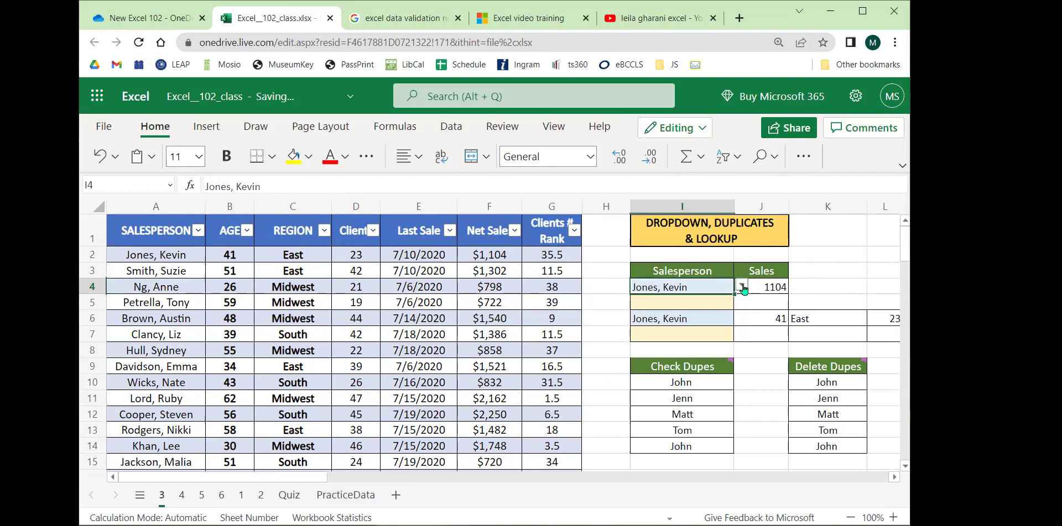
{"action": "left_click", "coordinate": [741, 285]}
{"action": "left_click", "coordinate": [672, 326]}
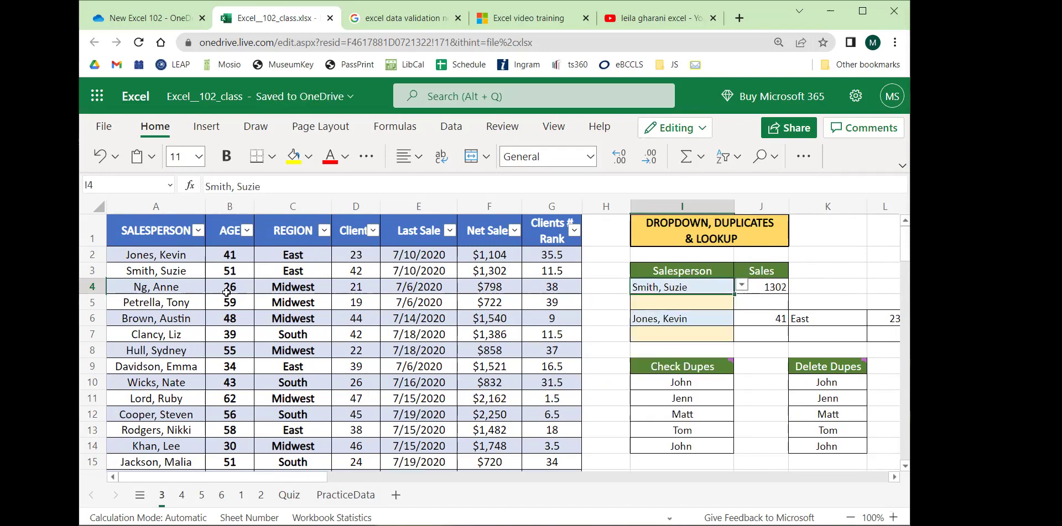
{"action": "left_click", "coordinate": [507, 272]}
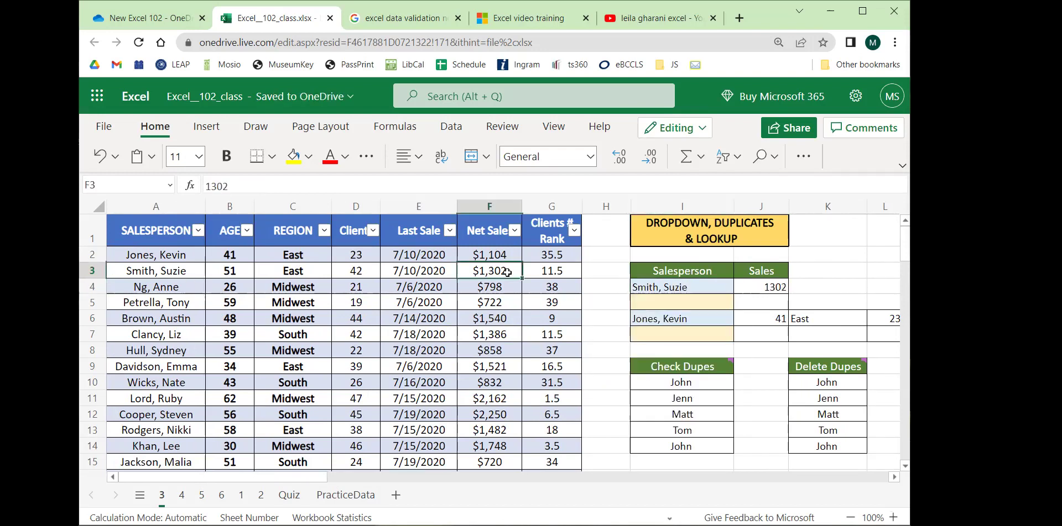
{"action": "left_click", "coordinate": [770, 285]}
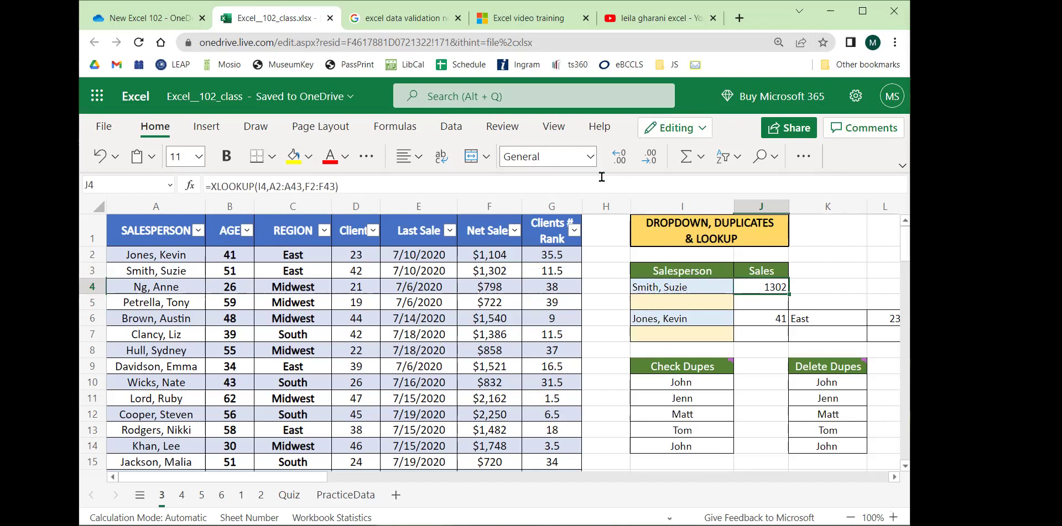
Apply the Currency number format to J4 so it shows $1,302.00.
{"action": "left_click", "coordinate": [590, 157]}
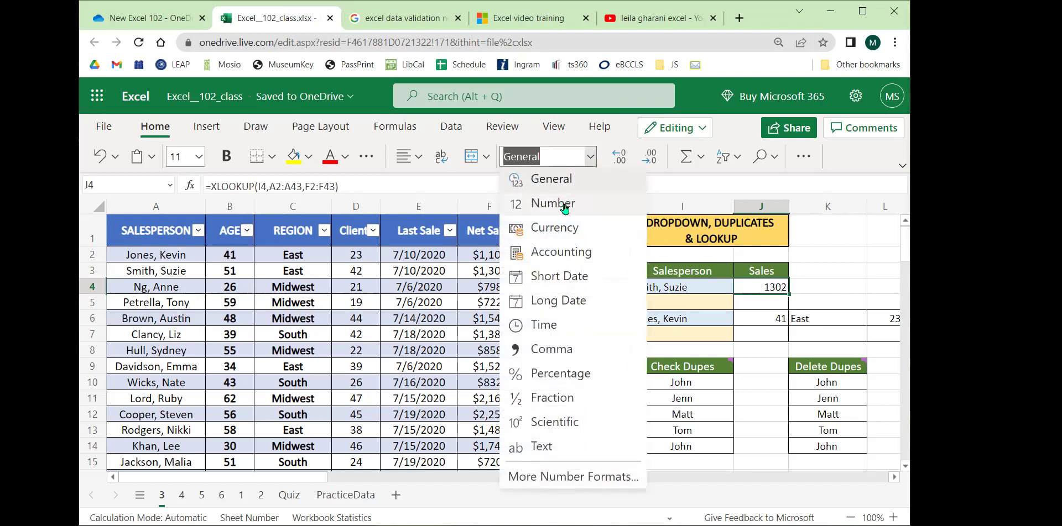
{"action": "left_click", "coordinate": [564, 228]}
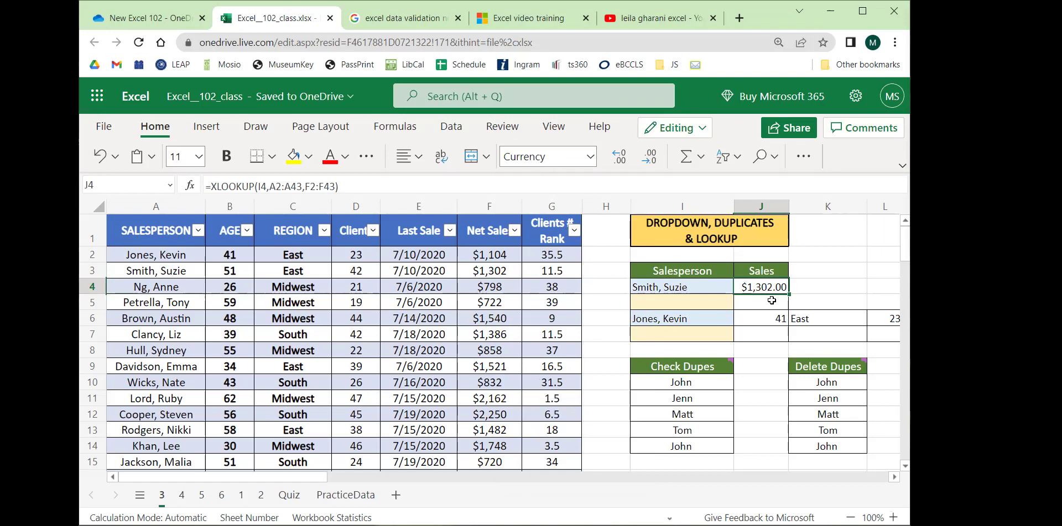
{"action": "left_click_drag", "start_coordinate": [275, 479], "coordinate": [335, 479]}
{"action": "left_click", "coordinate": [622, 253]}
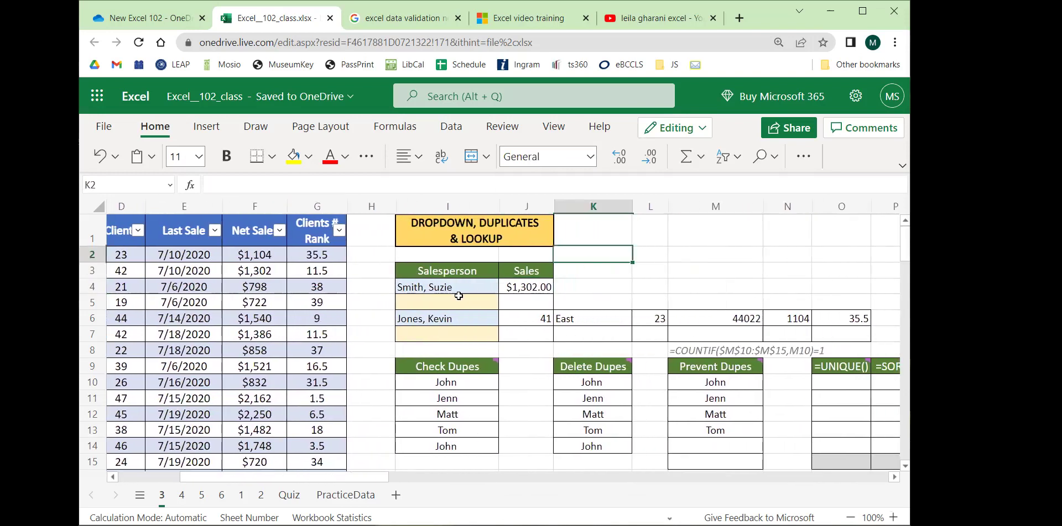
Clear I4, enter 'Something else', and cancel the validation rejection.
{"action": "left_click", "coordinate": [443, 303]}
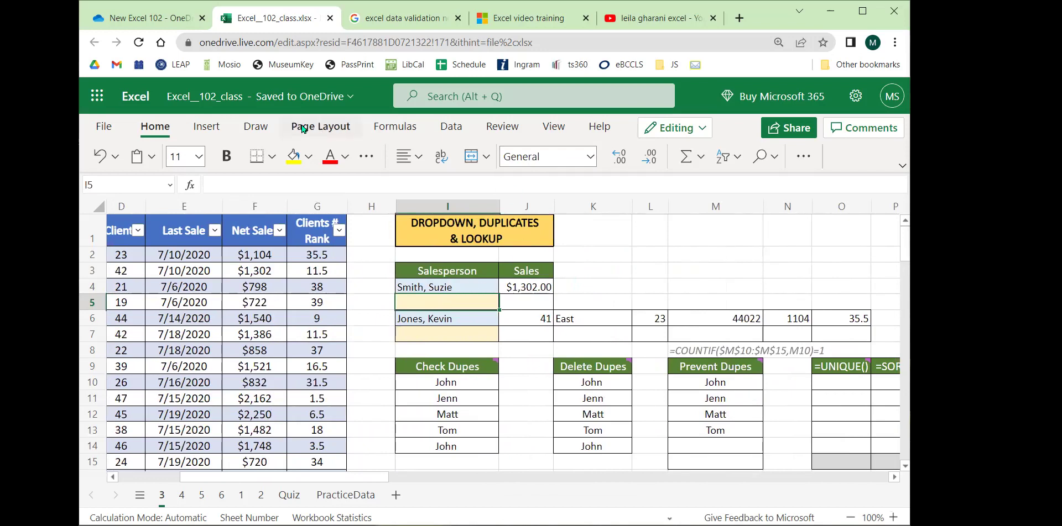
{"action": "left_click", "coordinate": [902, 166]}
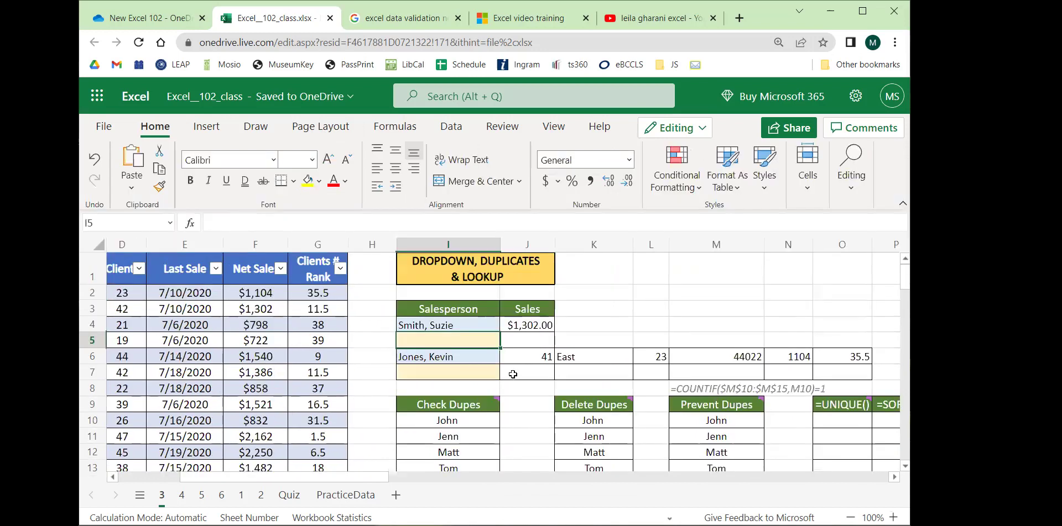
{"action": "left_click", "coordinate": [453, 327]}
{"action": "key", "text": "BackSpace"}
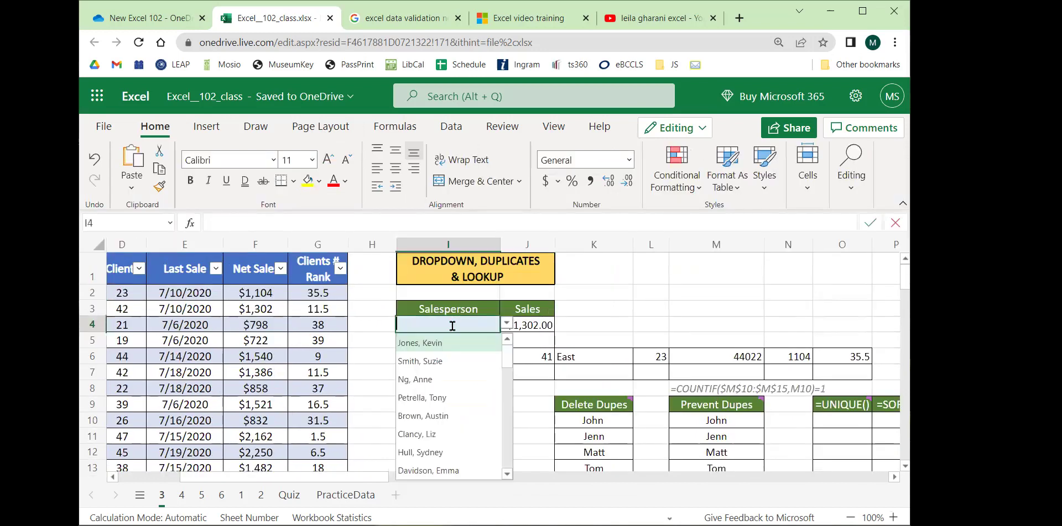
{"action": "left_click", "coordinate": [653, 313]}
{"action": "left_click", "coordinate": [459, 324]}
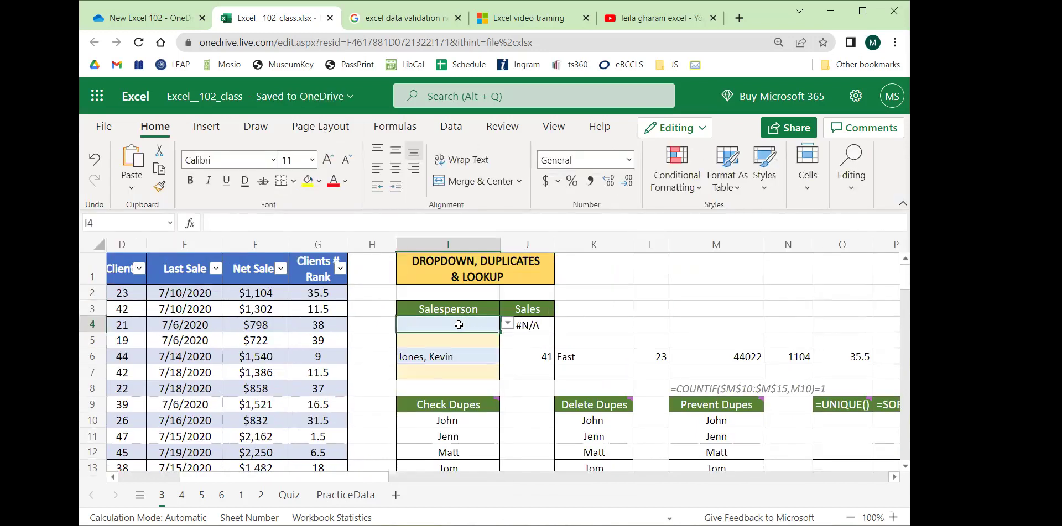
{"action": "type", "text": "Something else"}
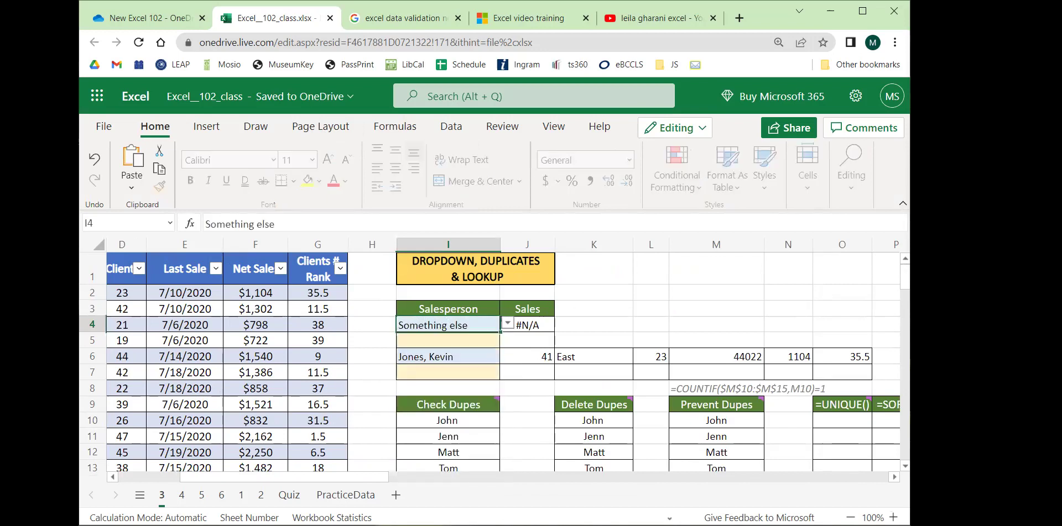
{"action": "key", "text": "Return"}
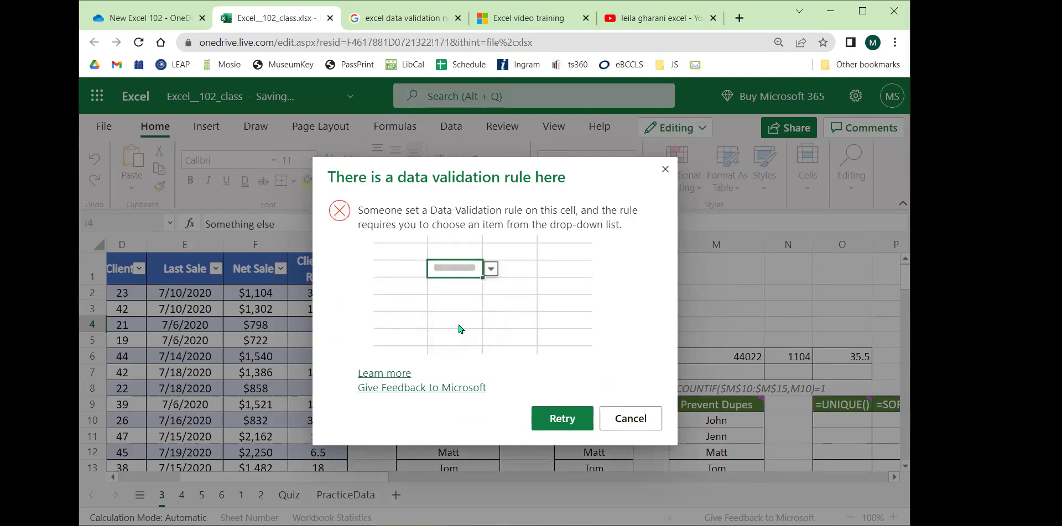
{"action": "left_click", "coordinate": [612, 418]}
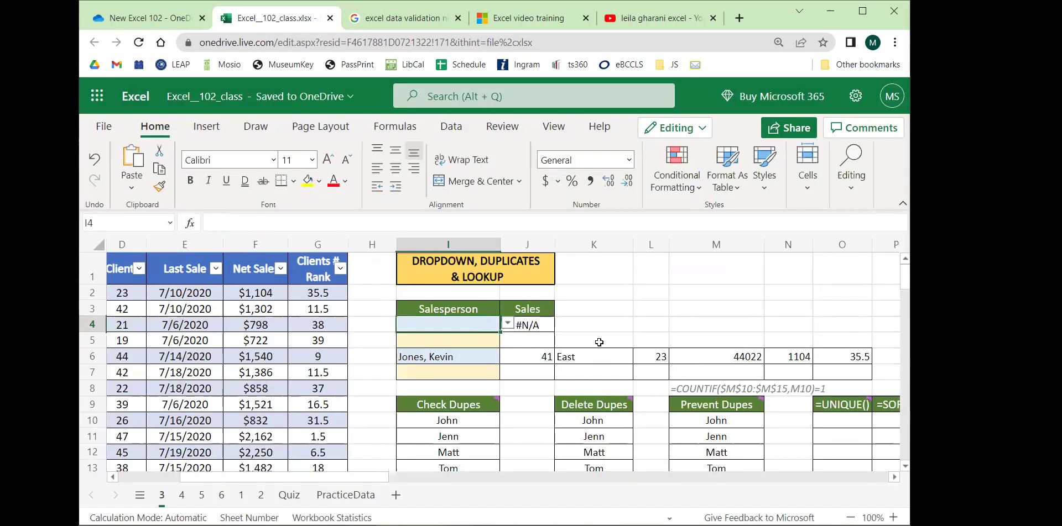
Choose the row-8 salesperson in I4 so J4 shows $858.00.
{"action": "left_click", "coordinate": [507, 324]}
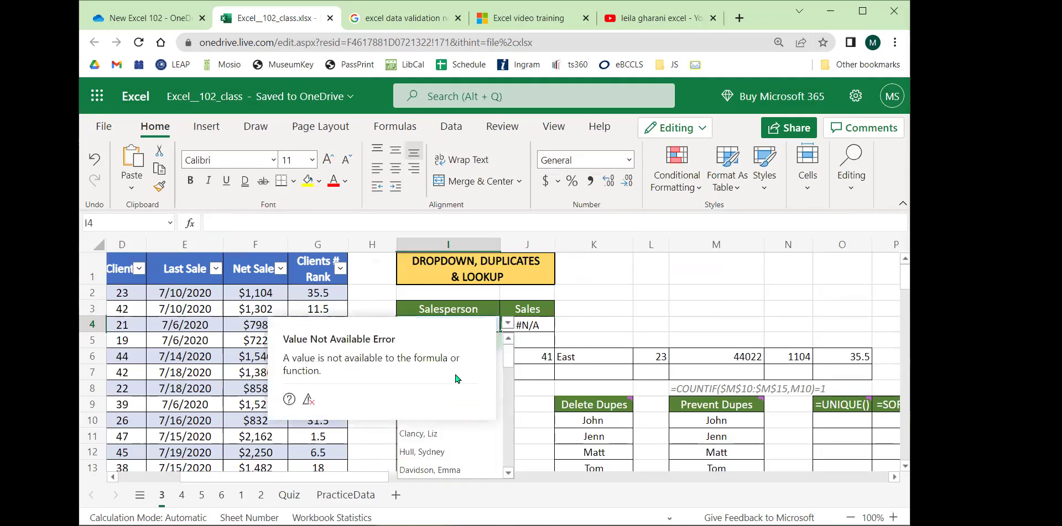
{"action": "left_click", "coordinate": [453, 453]}
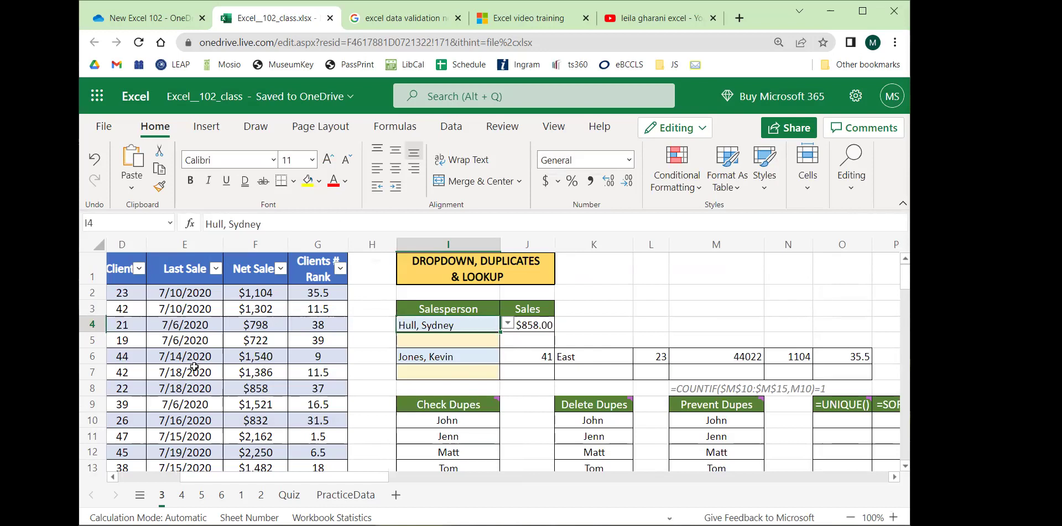
{"action": "left_click", "coordinate": [661, 322]}
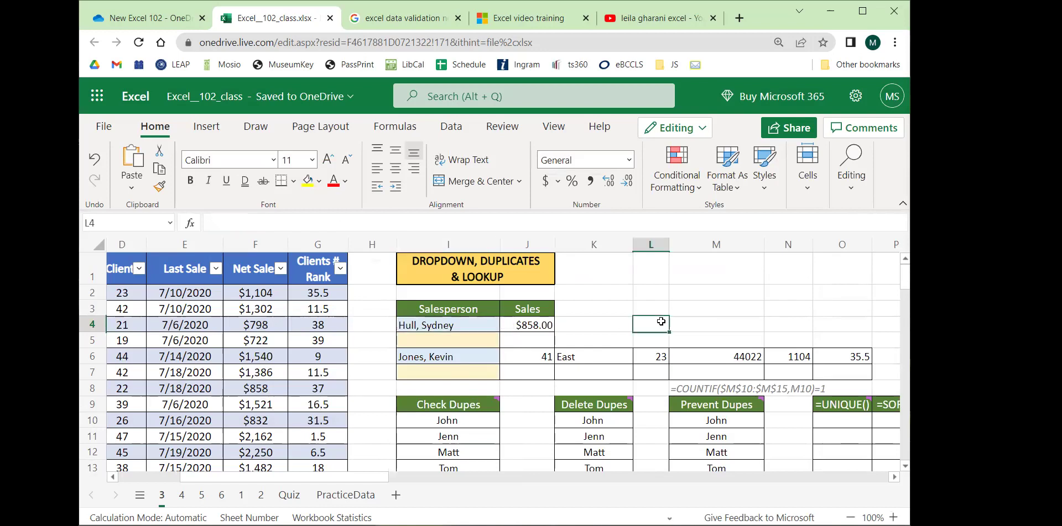
{"action": "left_click", "coordinate": [462, 341]}
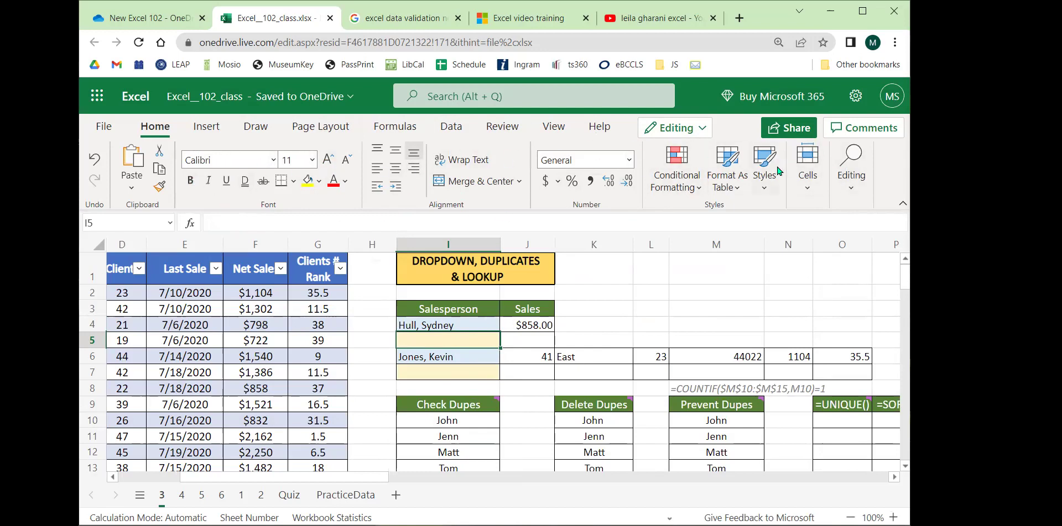
Switch the ribbon to the Data tools, including Data Validation.
{"action": "left_click", "coordinate": [443, 131]}
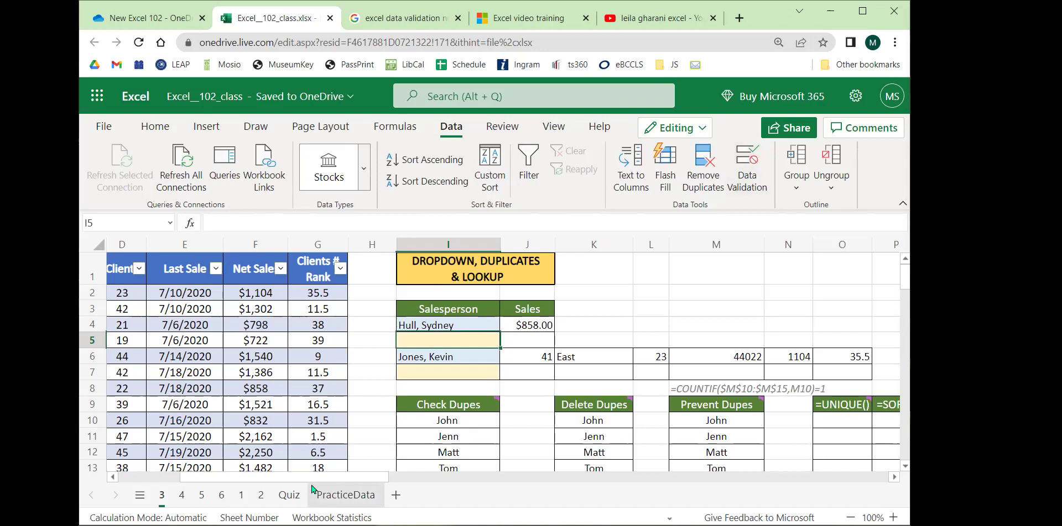
{"action": "left_click_drag", "start_coordinate": [303, 478], "coordinate": [225, 484]}
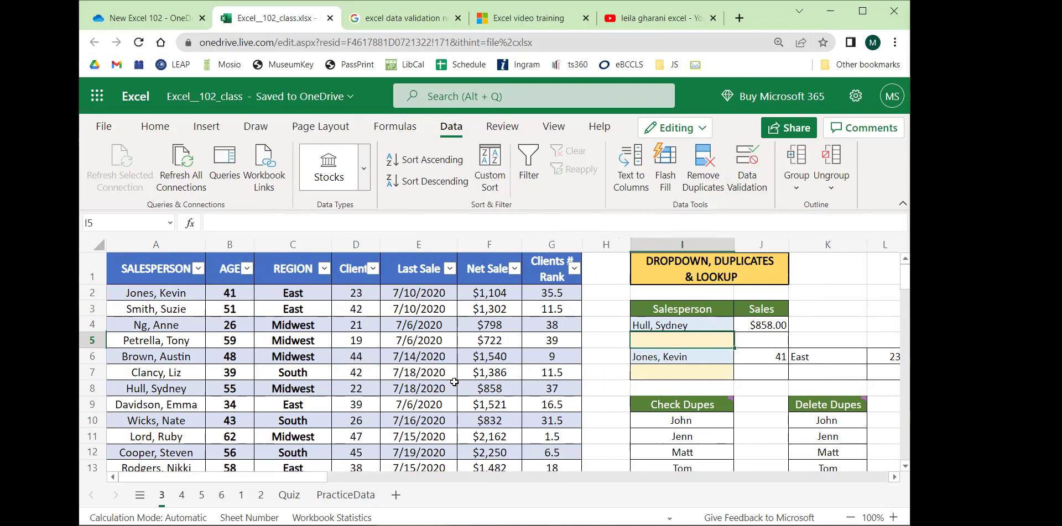
{"action": "left_click_drag", "start_coordinate": [158, 308], "coordinate": [155, 423]}
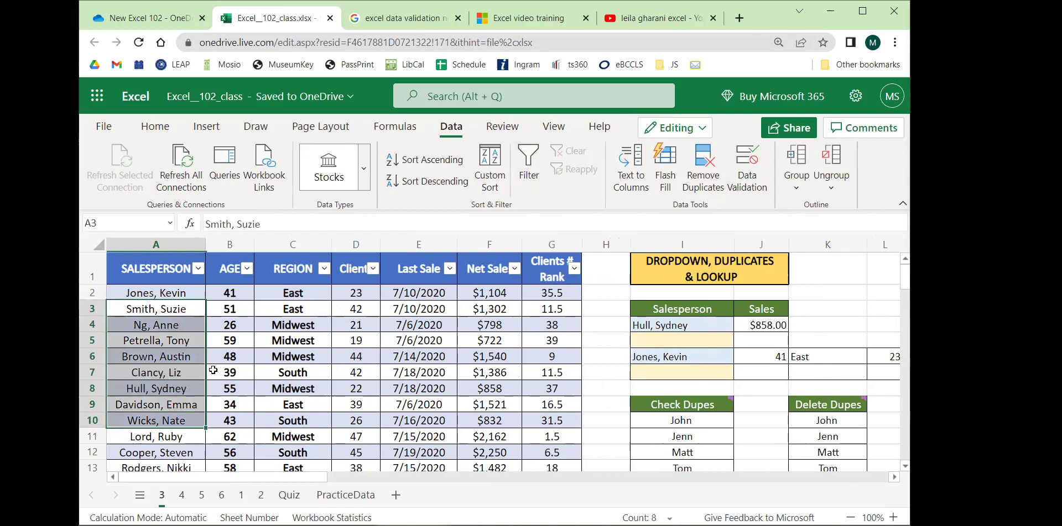
{"action": "left_click", "coordinate": [165, 247]}
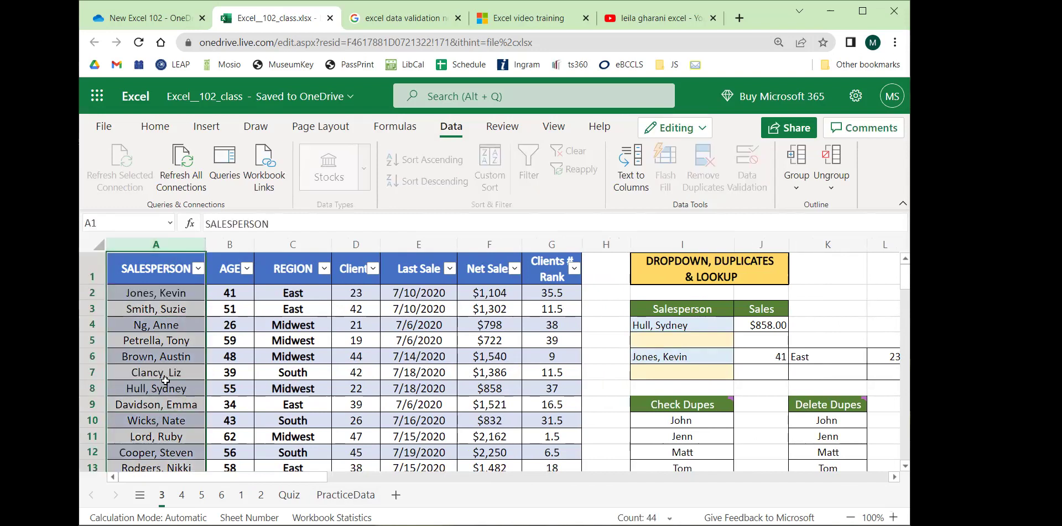
{"action": "left_click", "coordinate": [232, 252]}
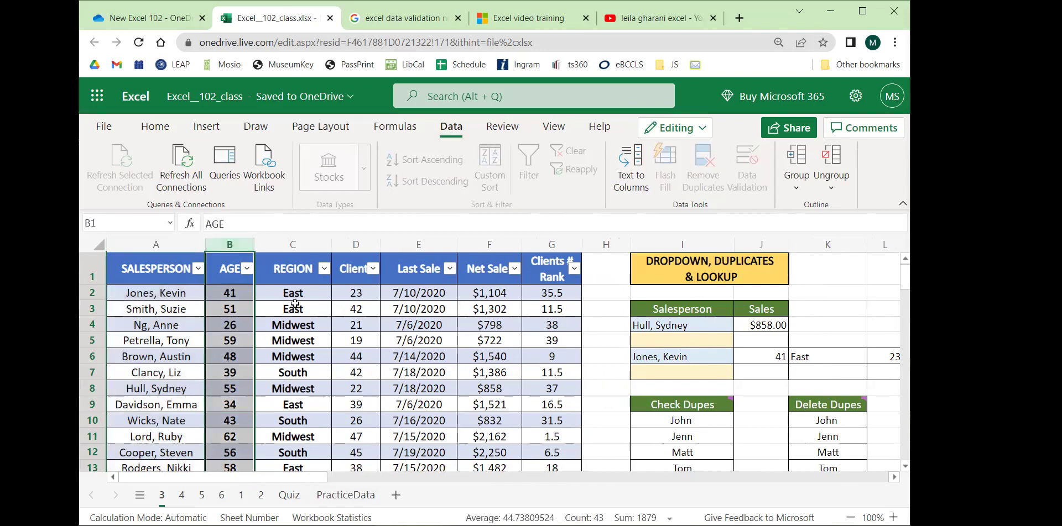
{"action": "left_click", "coordinate": [295, 260]}
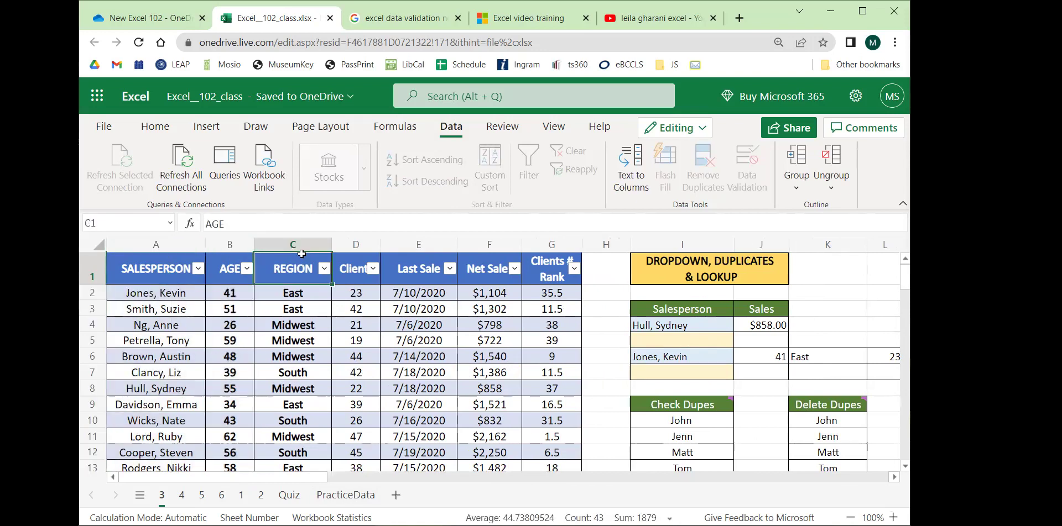
{"action": "left_click", "coordinate": [410, 248]}
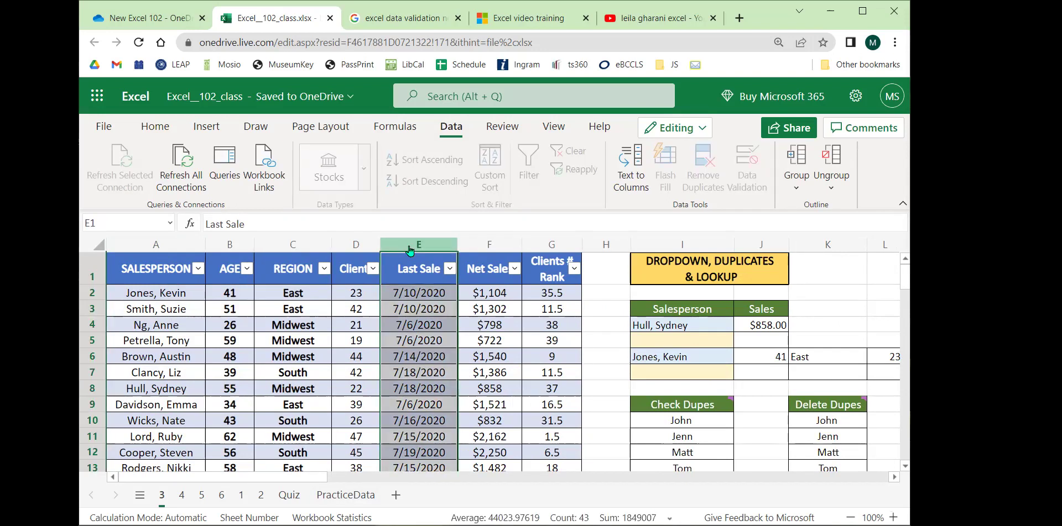
{"action": "left_click_drag", "start_coordinate": [298, 479], "coordinate": [366, 479]}
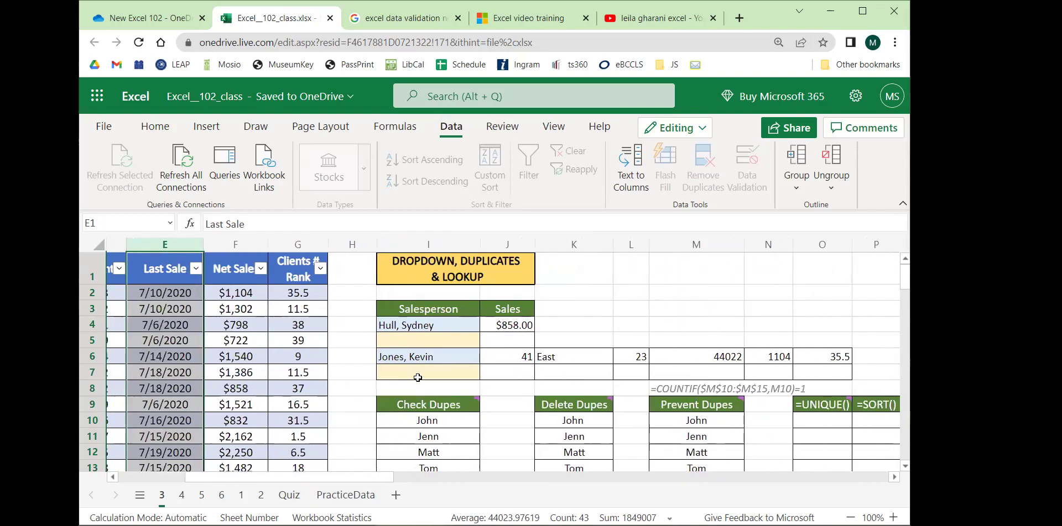
{"action": "left_click", "coordinate": [450, 335]}
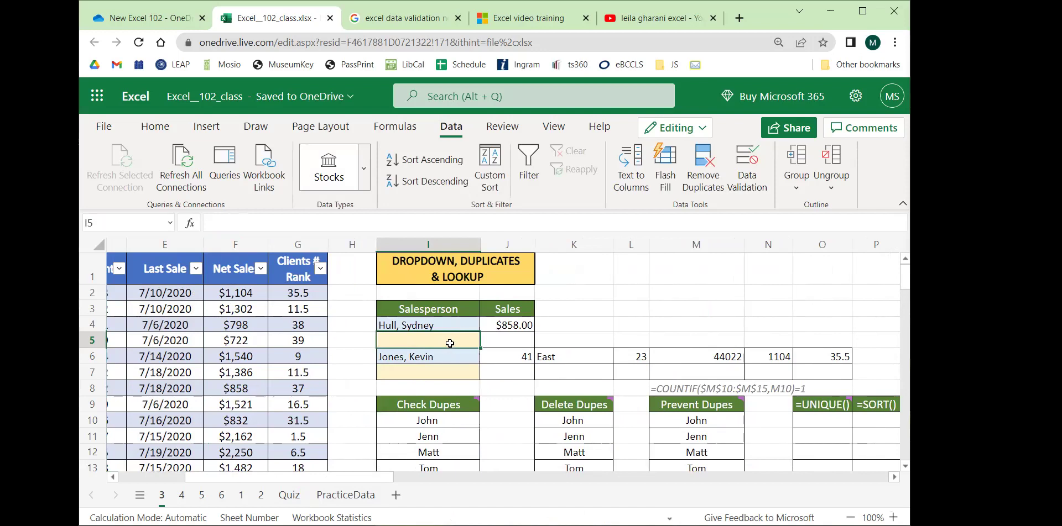
{"action": "left_click", "coordinate": [247, 252]}
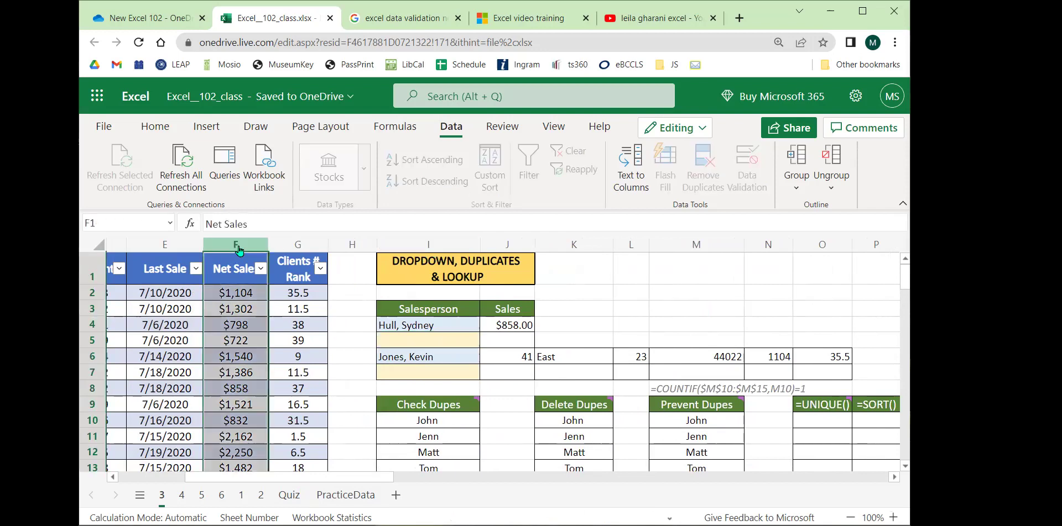
{"action": "left_click", "coordinate": [161, 261]}
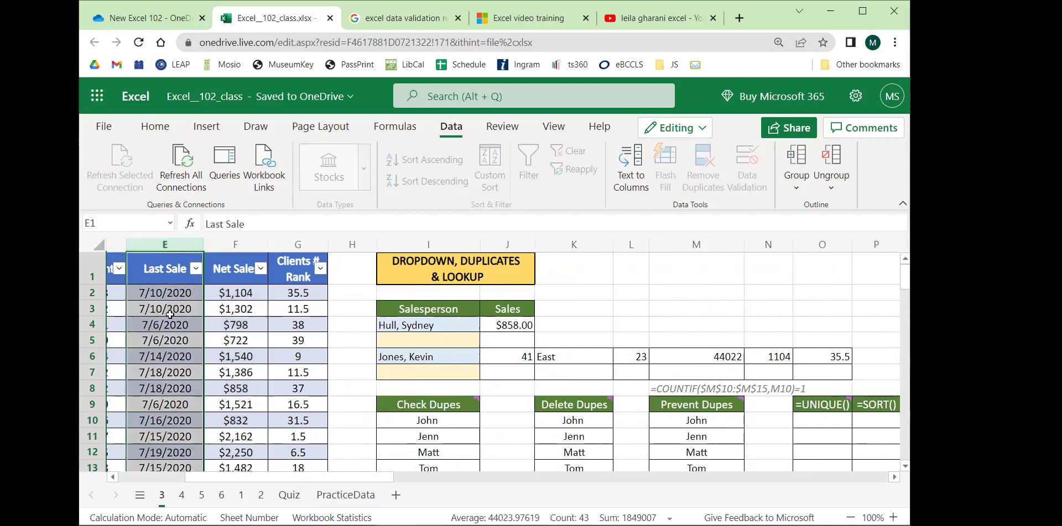
{"action": "left_click", "coordinate": [409, 341]}
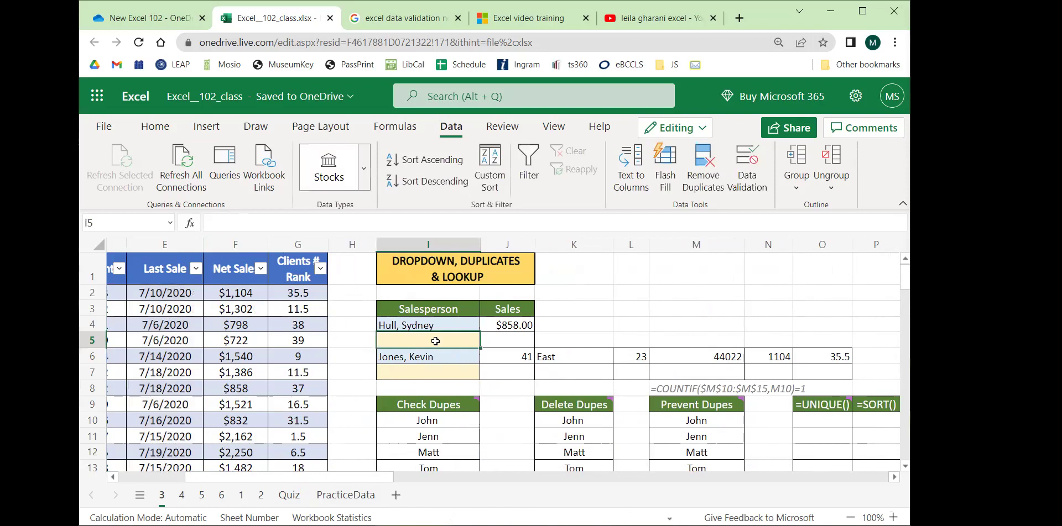
{"action": "left_click", "coordinate": [756, 190]}
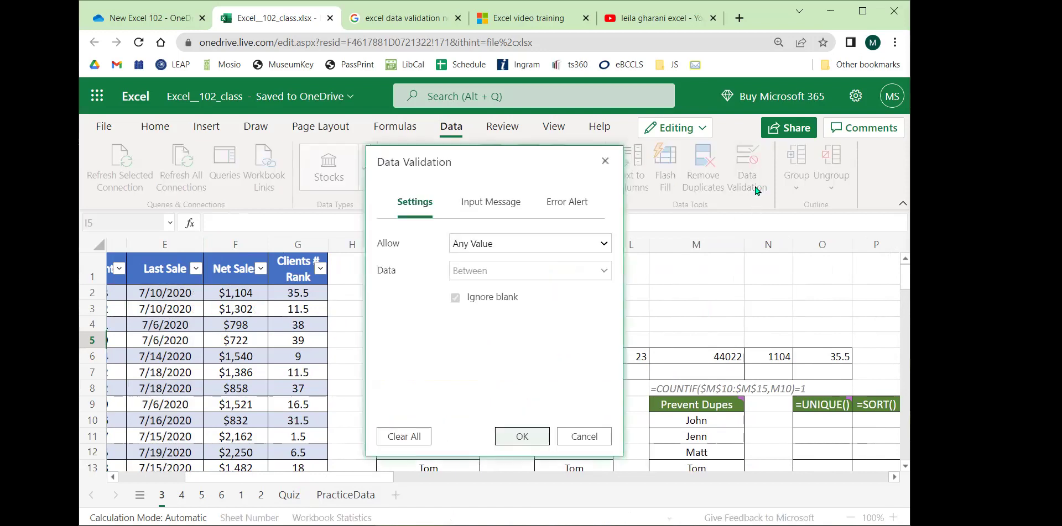
In I5's Data Validation, set Allow to Date (Between), then reopen the Allow list.
{"action": "left_click", "coordinate": [599, 250]}
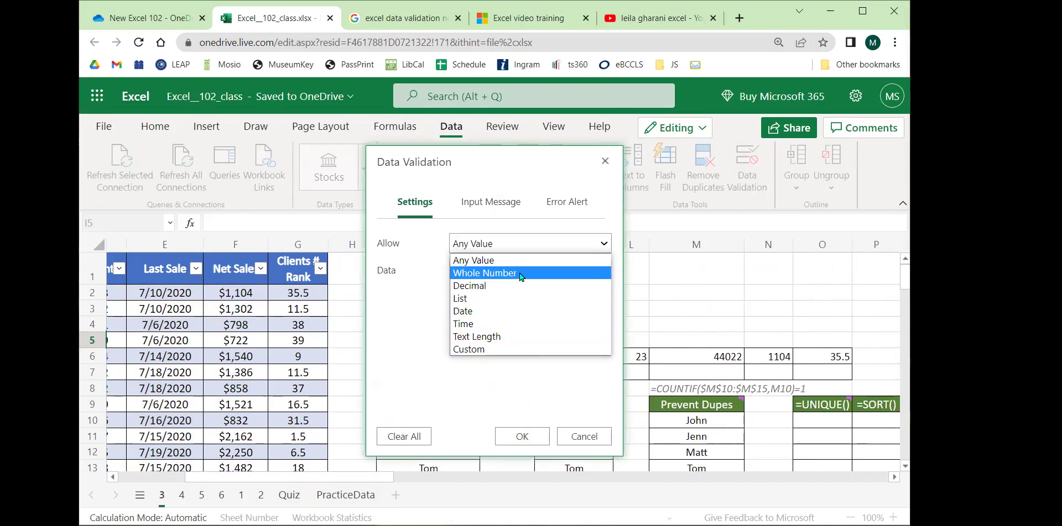
{"action": "left_click", "coordinate": [495, 313]}
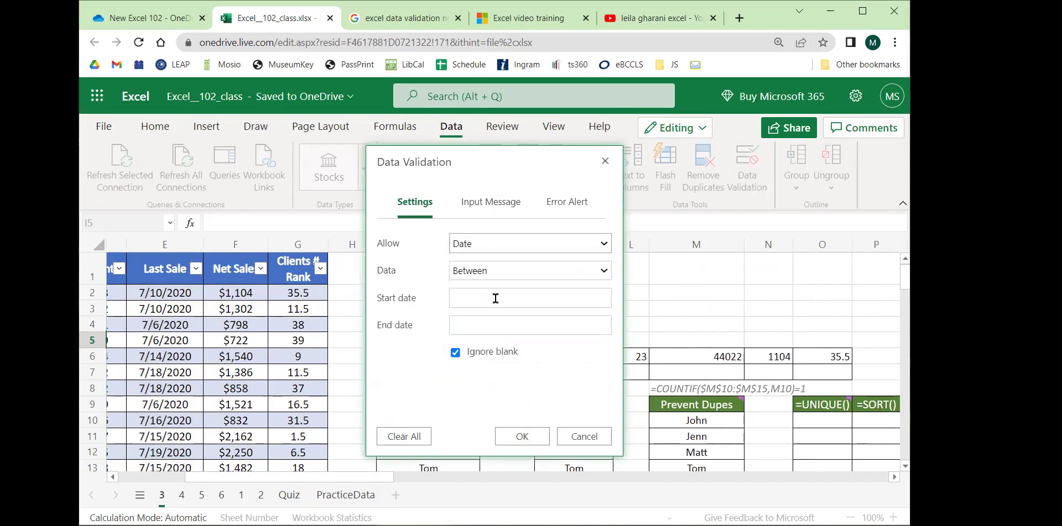
{"action": "left_click", "coordinate": [487, 248]}
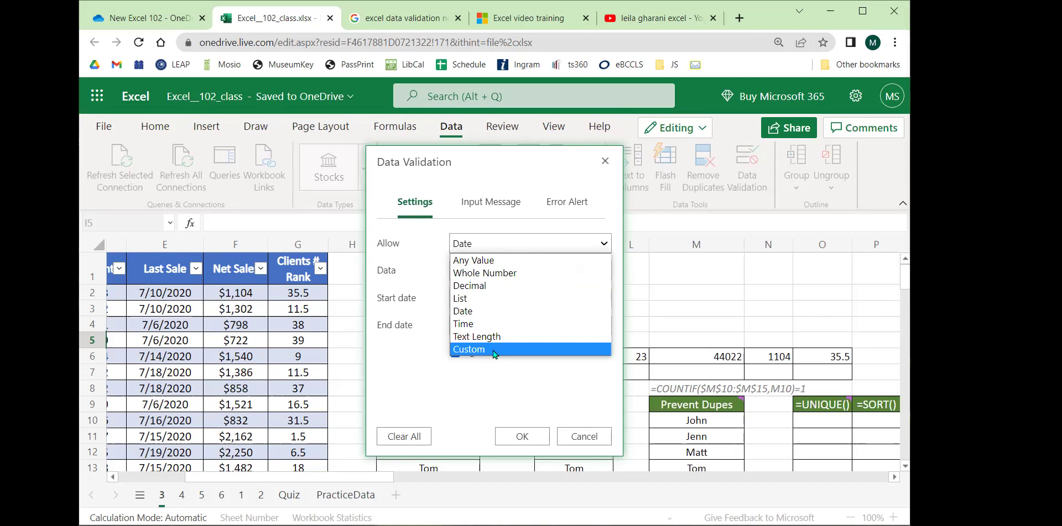
{"action": "left_click", "coordinate": [486, 315]}
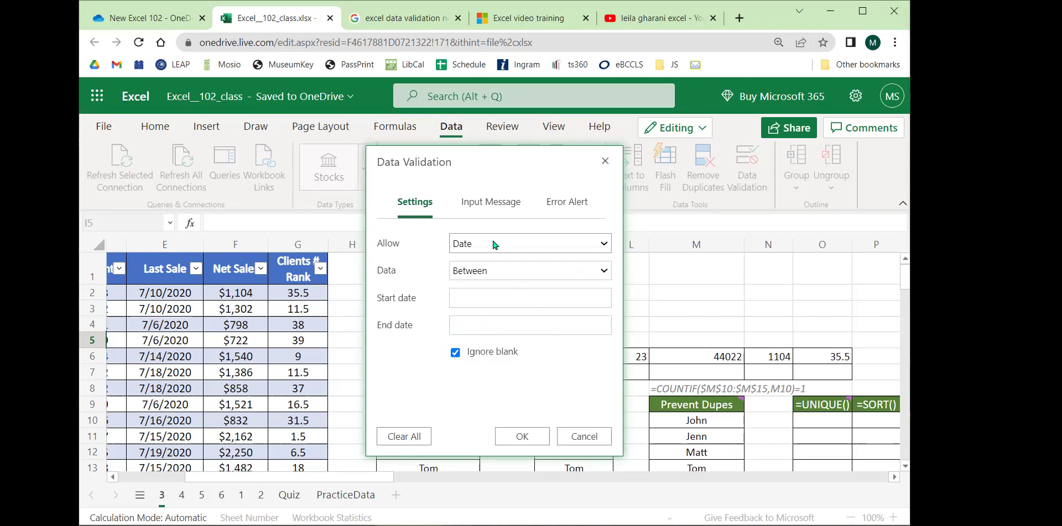
{"action": "left_click", "coordinate": [468, 298]}
{"action": "left_click", "coordinate": [470, 323]}
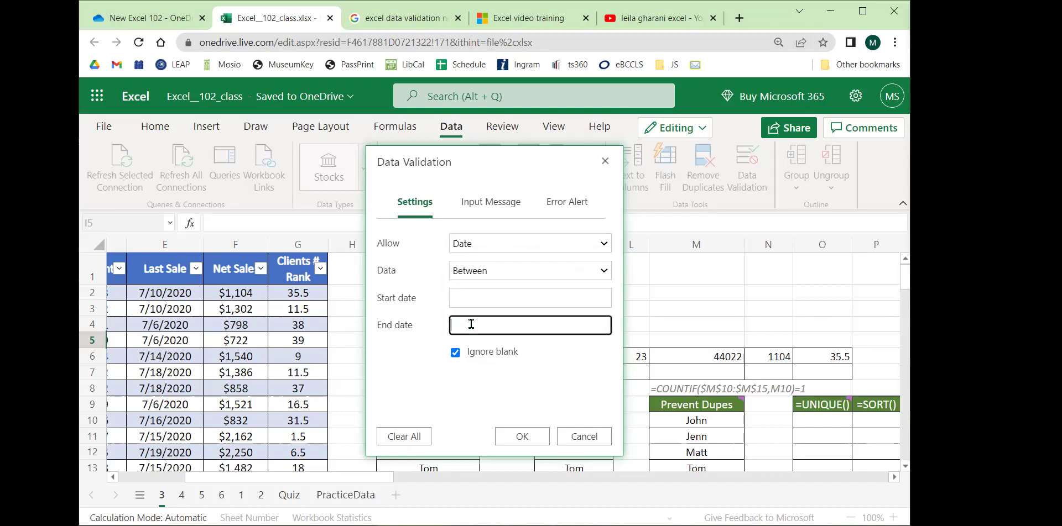
{"action": "left_click", "coordinate": [470, 303]}
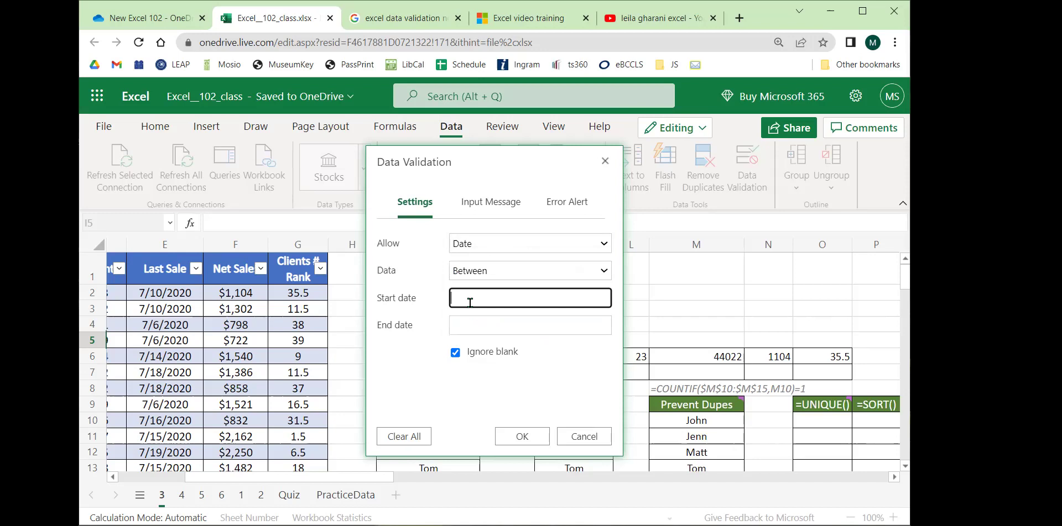
{"action": "left_click", "coordinate": [493, 249]}
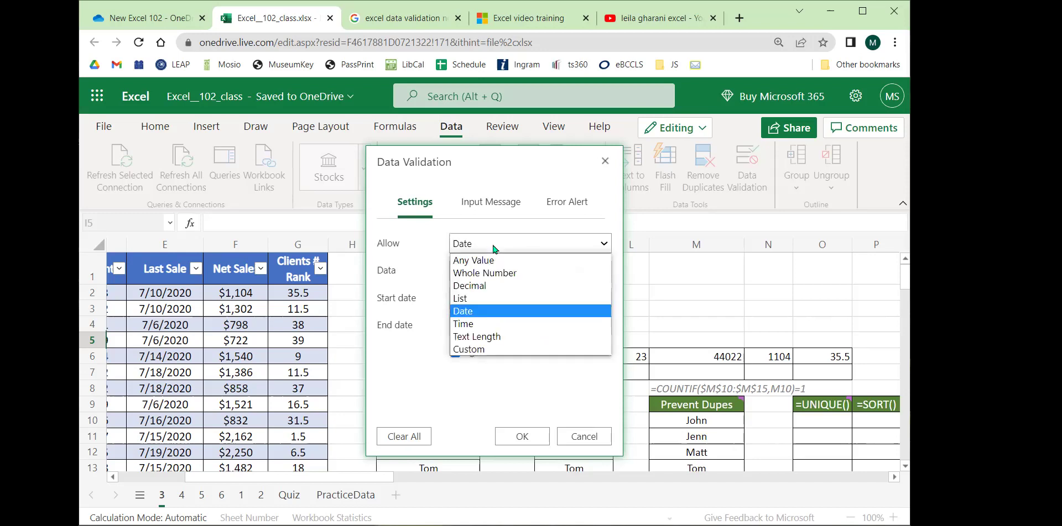
Set I5's validation to List with source =$A$2:$A$43 and apply it.
{"action": "left_click", "coordinate": [485, 298]}
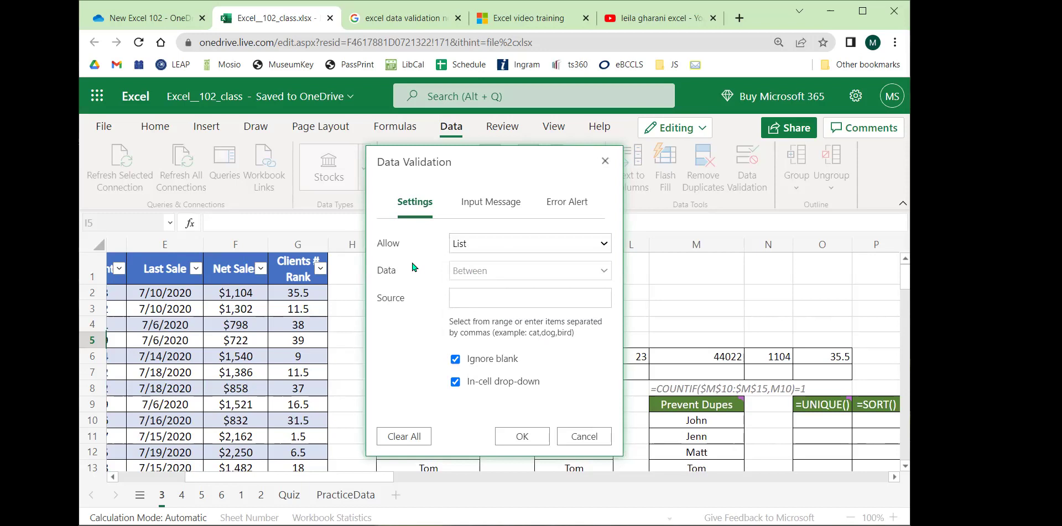
{"action": "left_click", "coordinate": [520, 293]}
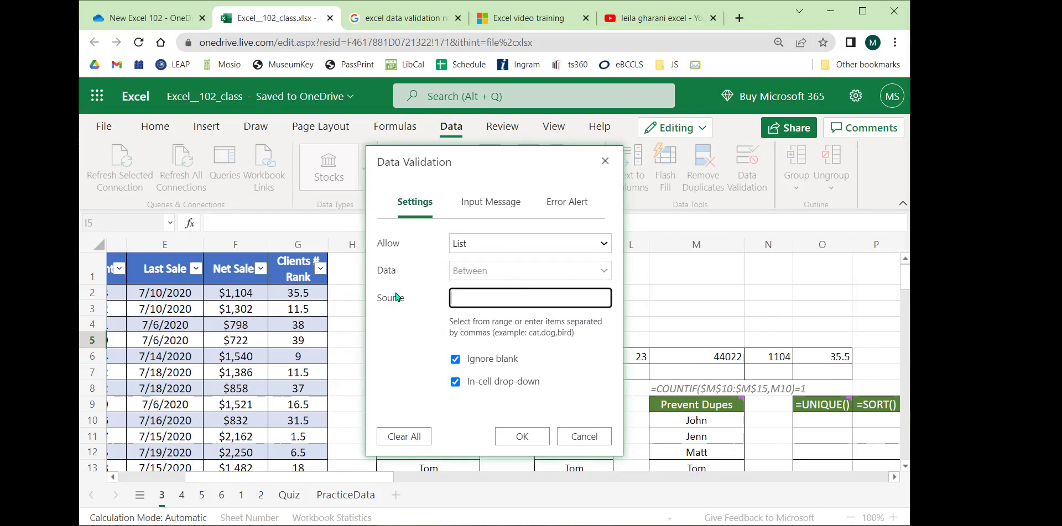
{"action": "left_click_drag", "start_coordinate": [272, 479], "coordinate": [180, 479]}
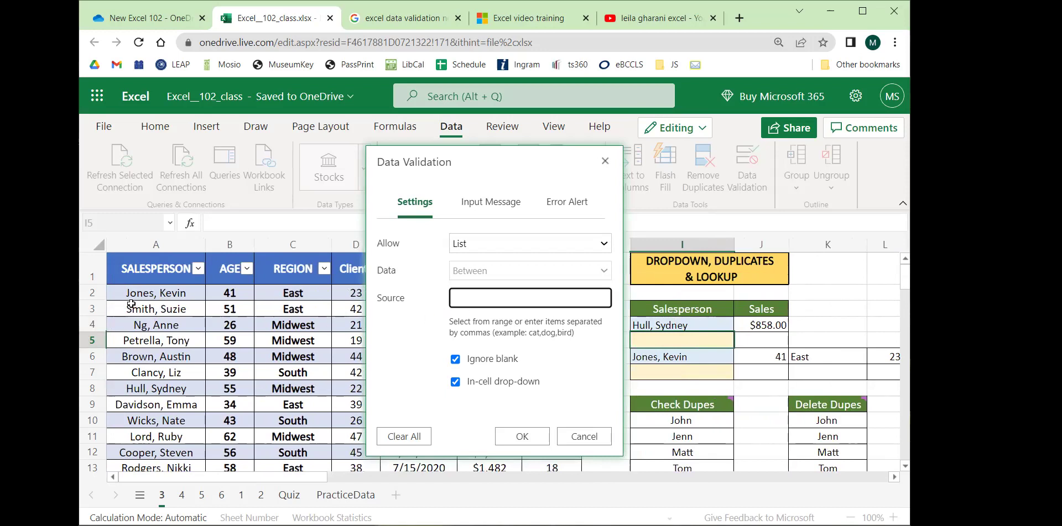
{"action": "left_click_drag", "start_coordinate": [143, 295], "coordinate": [159, 389]}
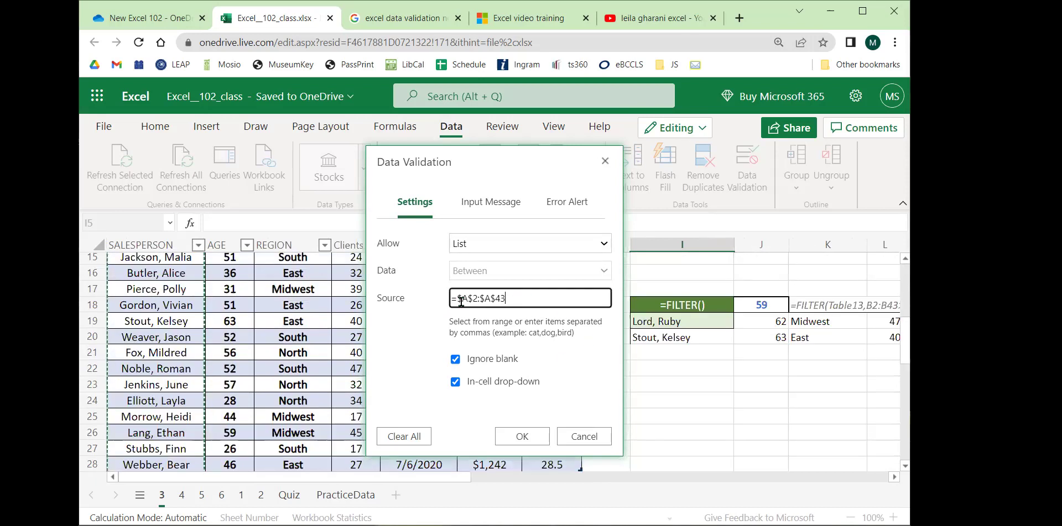
{"action": "scroll", "coordinate": [149, 365], "scroll_direction": "down", "scroll_amount": 8}
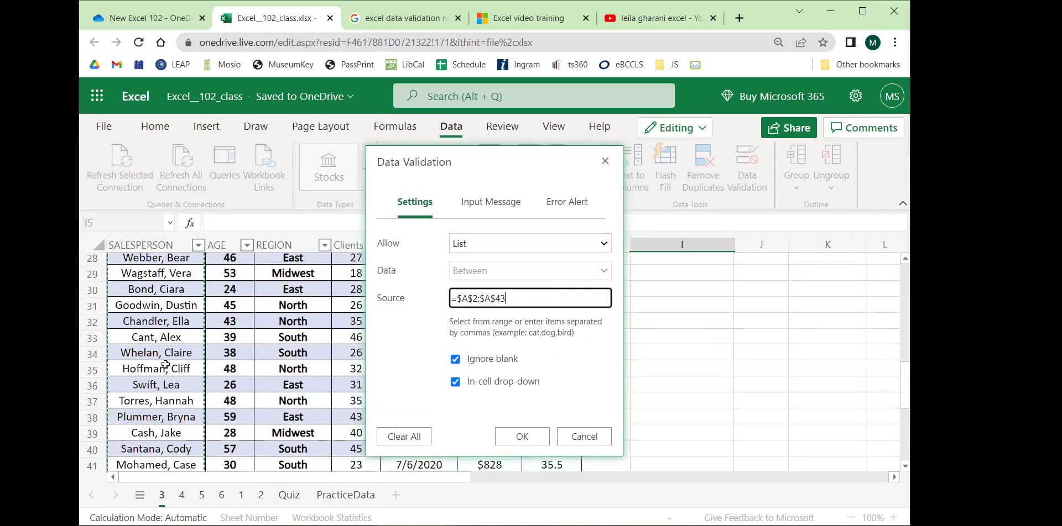
{"action": "scroll", "coordinate": [157, 354], "scroll_direction": "up", "scroll_amount": 2}
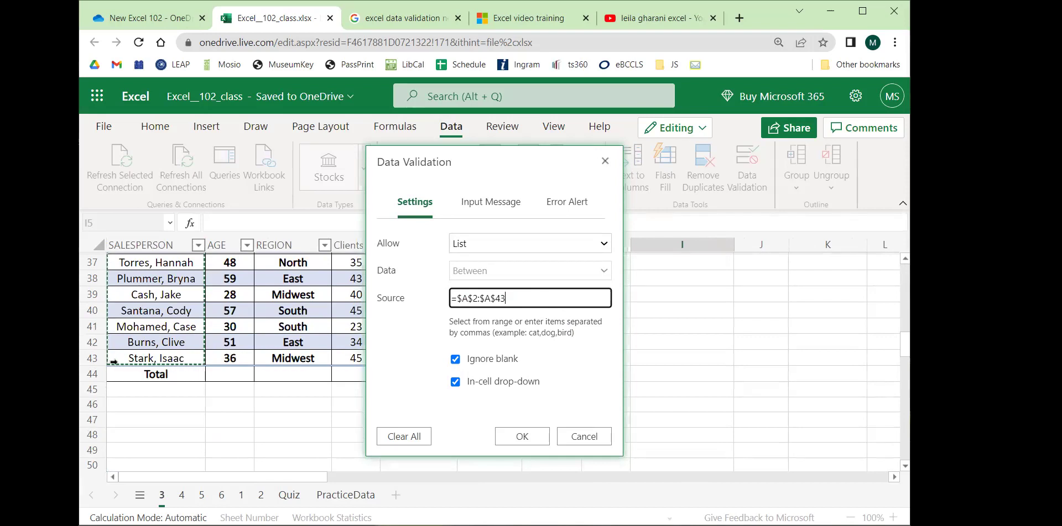
{"action": "left_click", "coordinate": [520, 437]}
{"action": "scroll", "coordinate": [622, 385], "scroll_direction": "up", "scroll_amount": 12}
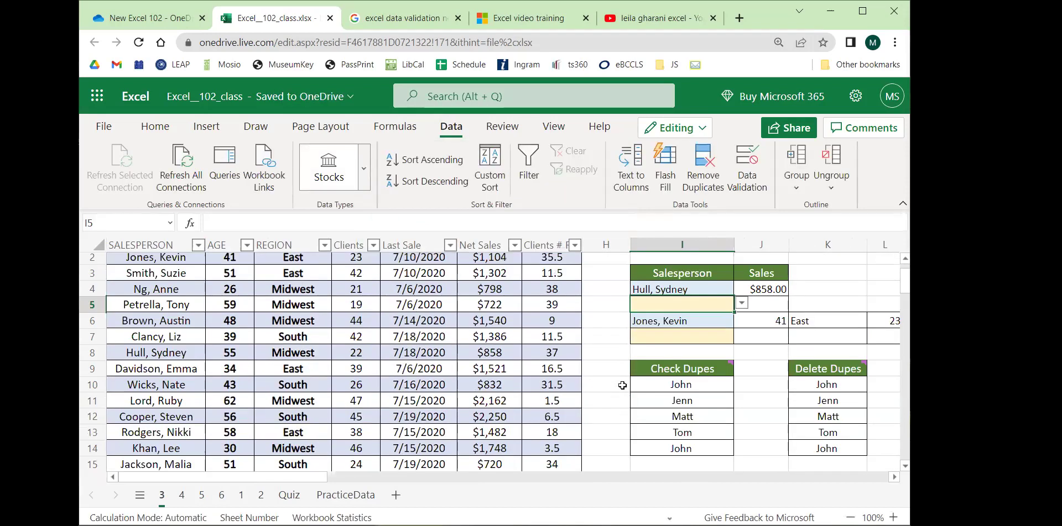
Try I5's new drop-down, choosing three different salespeople in turn.
{"action": "left_click", "coordinate": [815, 325]}
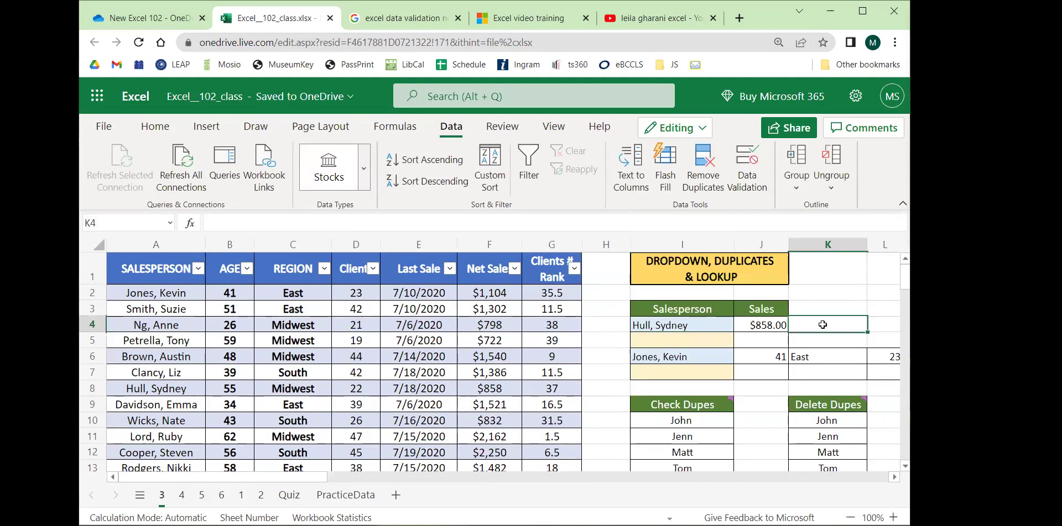
{"action": "left_click", "coordinate": [708, 327]}
{"action": "left_click", "coordinate": [698, 340]}
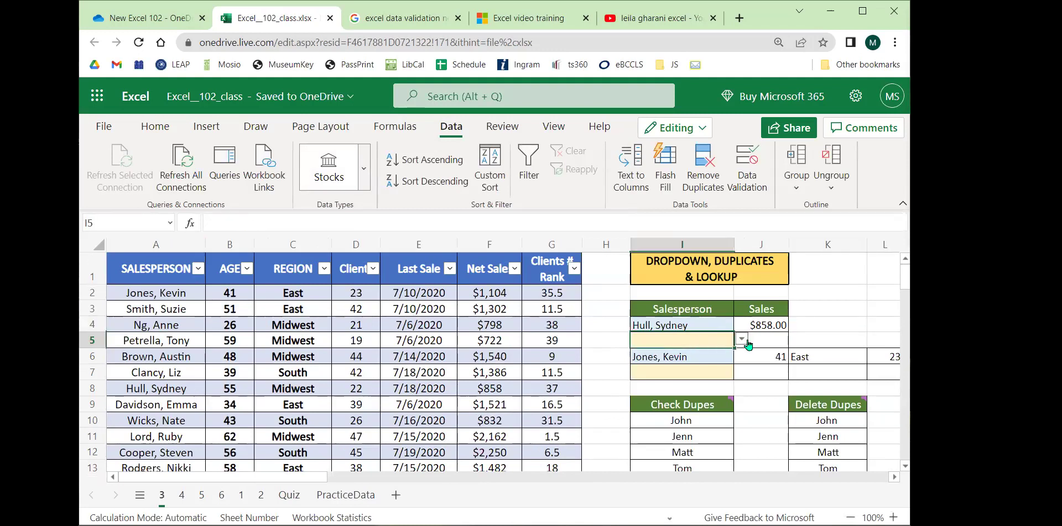
{"action": "scroll", "coordinate": [444, 435], "scroll_direction": "right", "scroll_amount": 4}
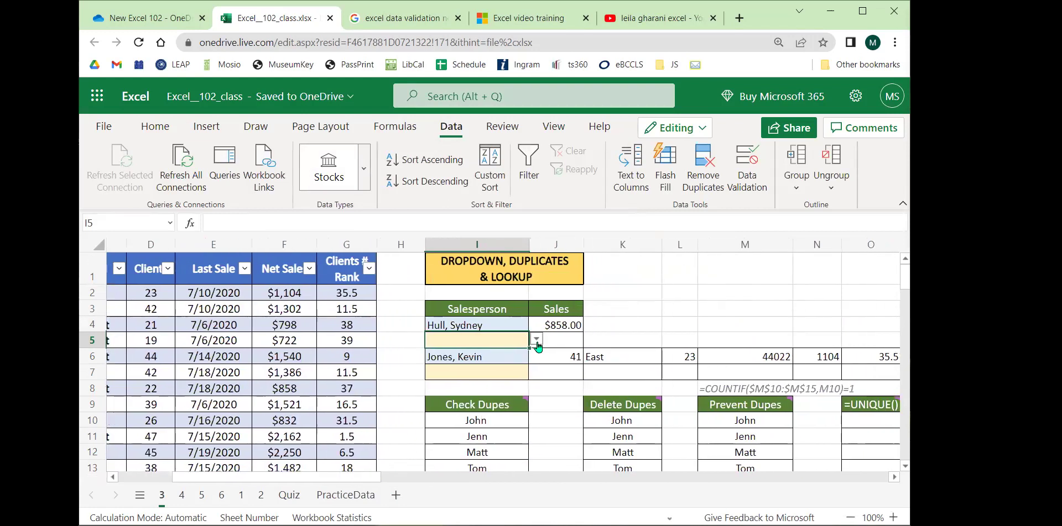
{"action": "left_click", "coordinate": [536, 340]}
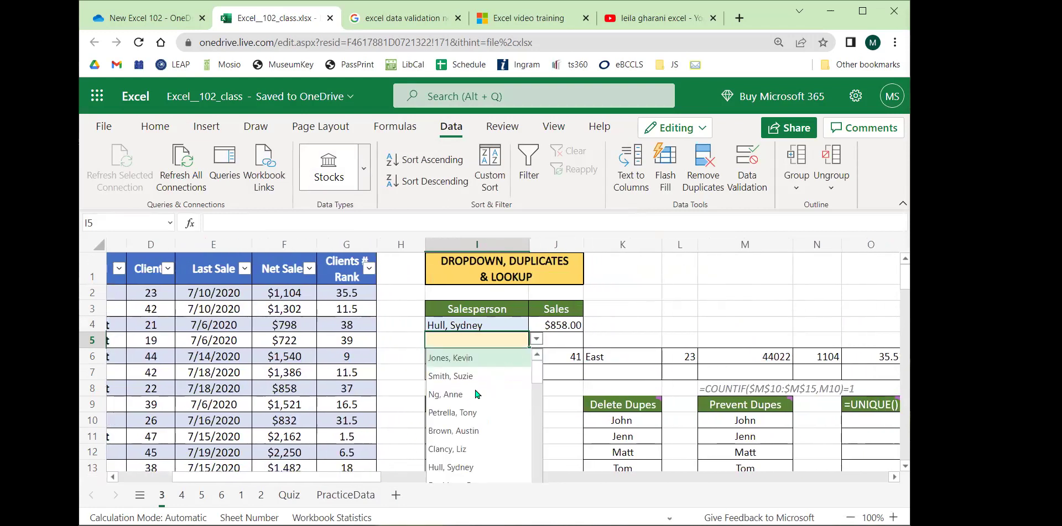
{"action": "left_click", "coordinate": [473, 394]}
{"action": "left_click", "coordinate": [535, 340]}
{"action": "left_click", "coordinate": [475, 361]}
{"action": "left_click", "coordinate": [536, 340]}
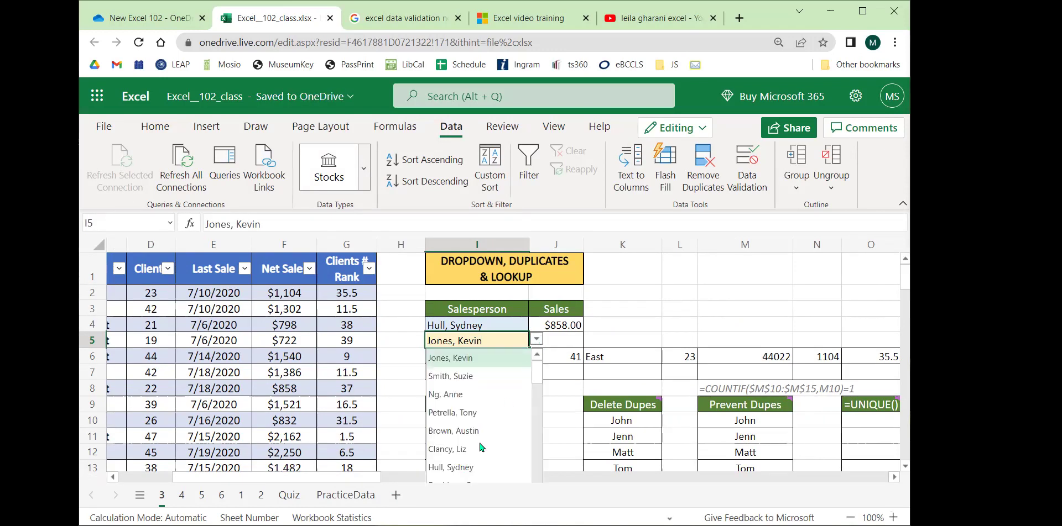
{"action": "left_click", "coordinate": [465, 467]}
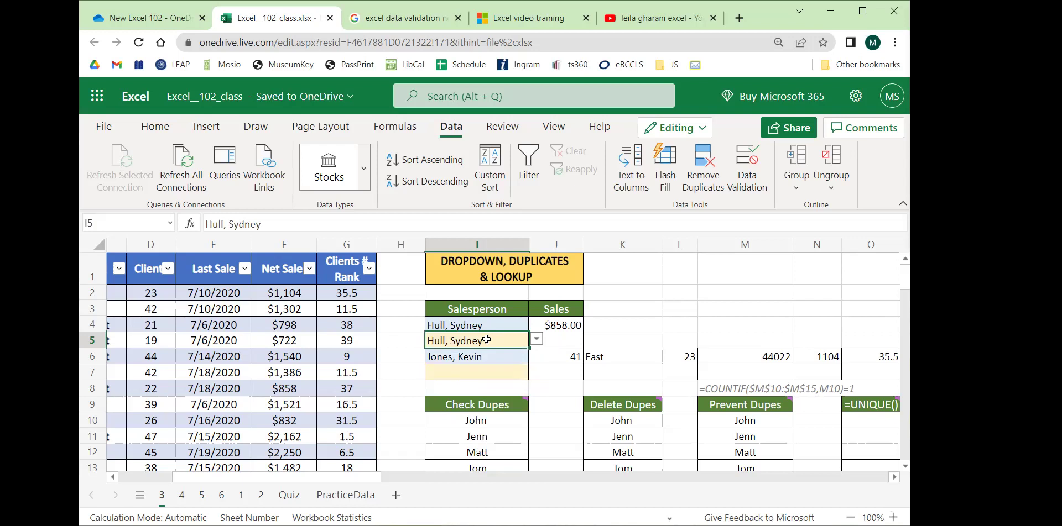
Enter 1/1/2021 in I5 and dismiss the rejection, keeping the chosen name.
{"action": "key", "text": "BackSpace"}
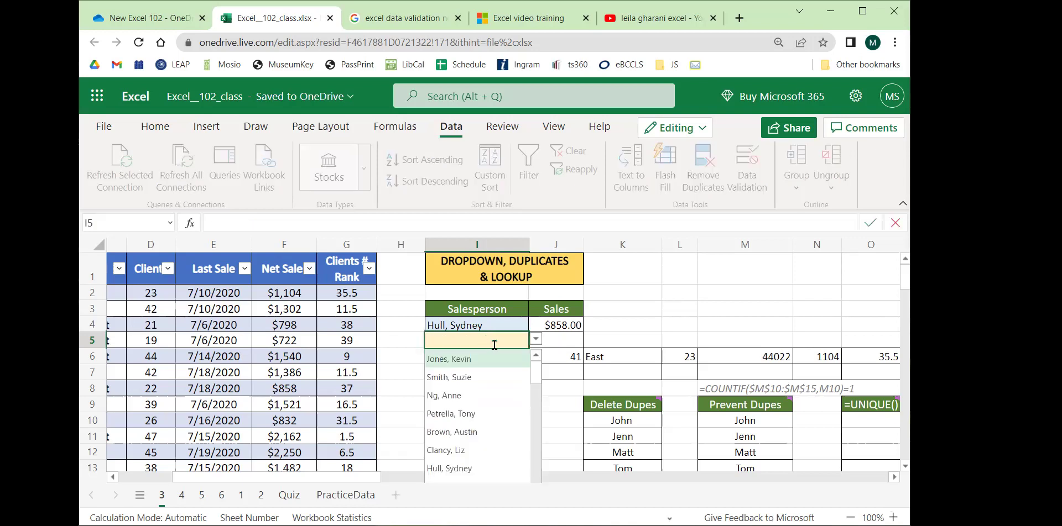
{"action": "type", "text": "1/1/2021"}
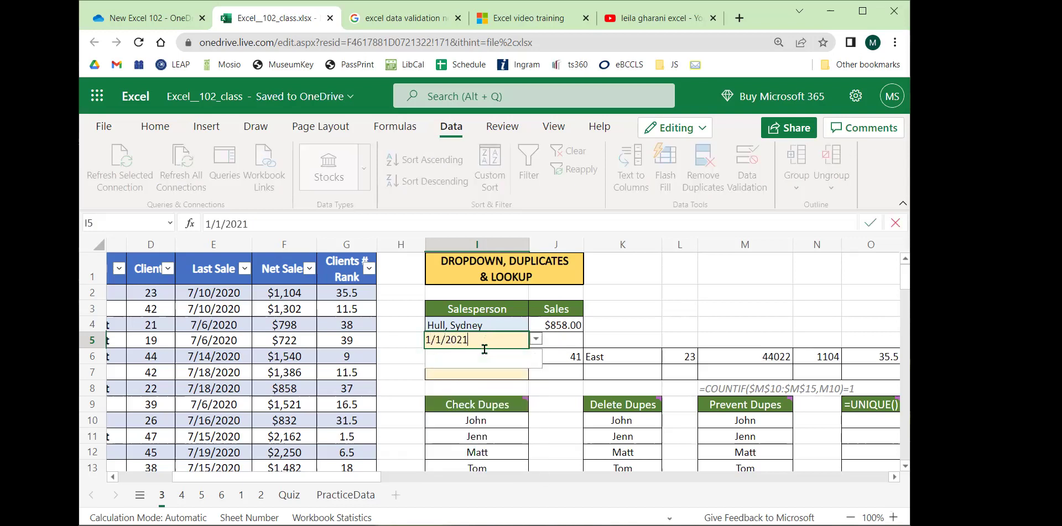
{"action": "key", "text": "Return"}
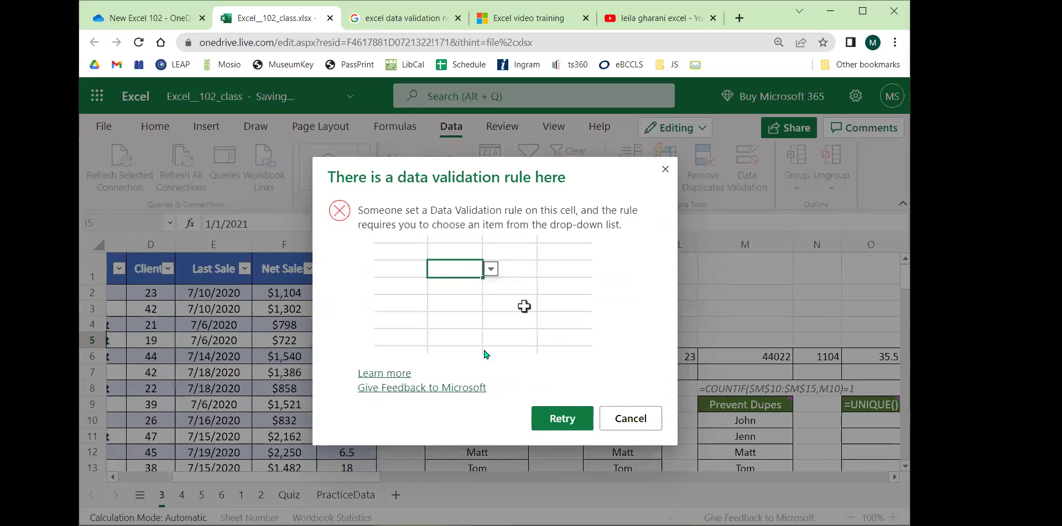
{"action": "left_click", "coordinate": [632, 419]}
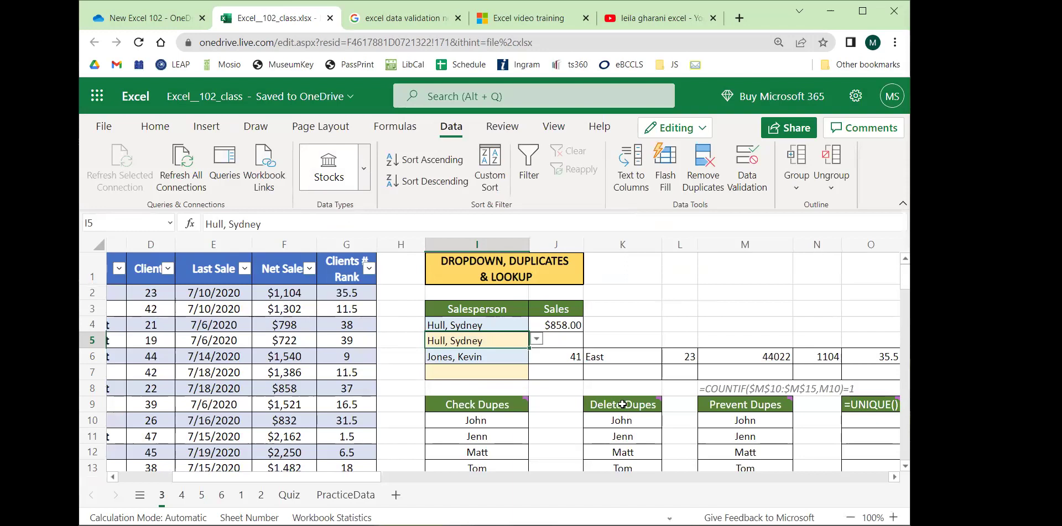
Sort the sales table A to Z by the SALESPERSON column.
{"action": "left_click", "coordinate": [536, 339]}
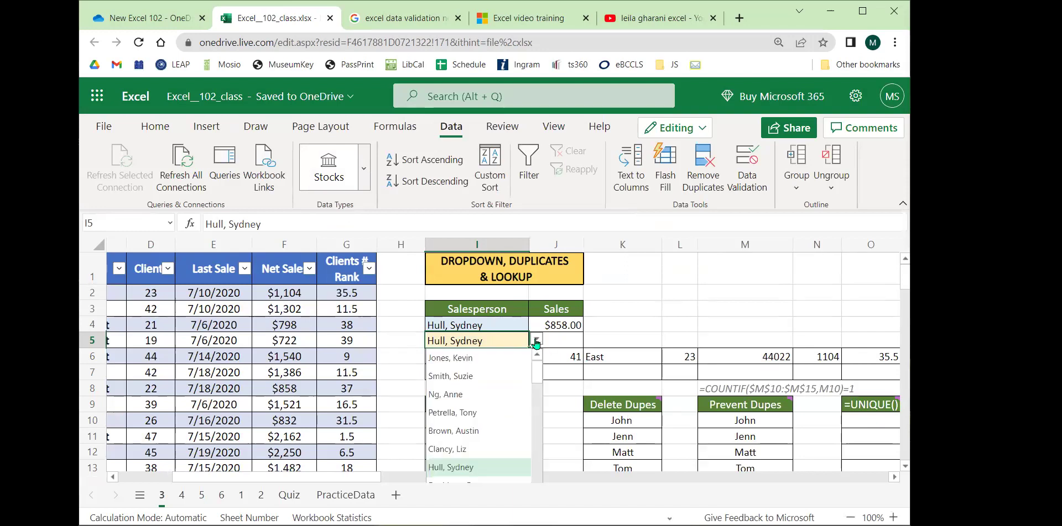
{"action": "left_click", "coordinate": [745, 325]}
{"action": "left_click_drag", "start_coordinate": [341, 477], "coordinate": [288, 477]}
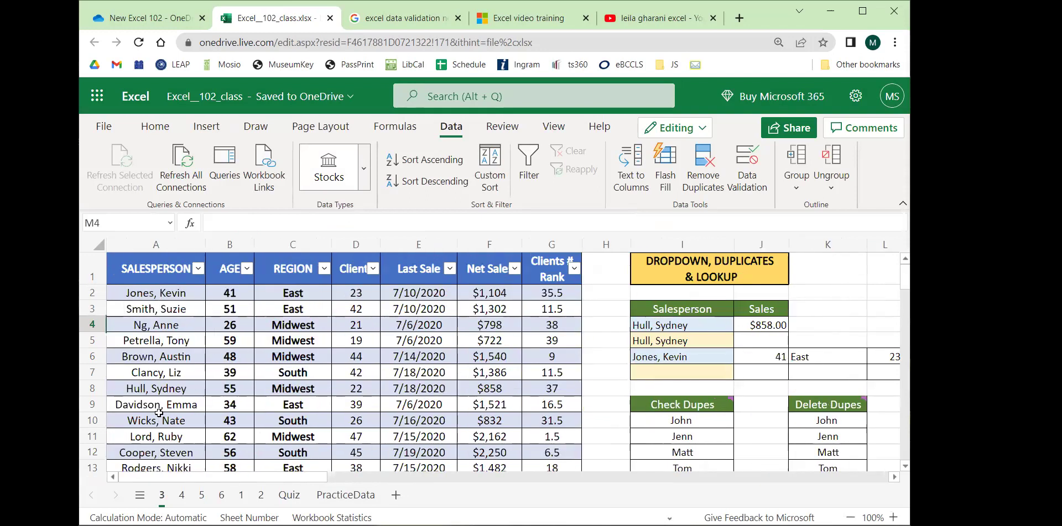
{"action": "left_click", "coordinate": [198, 269]}
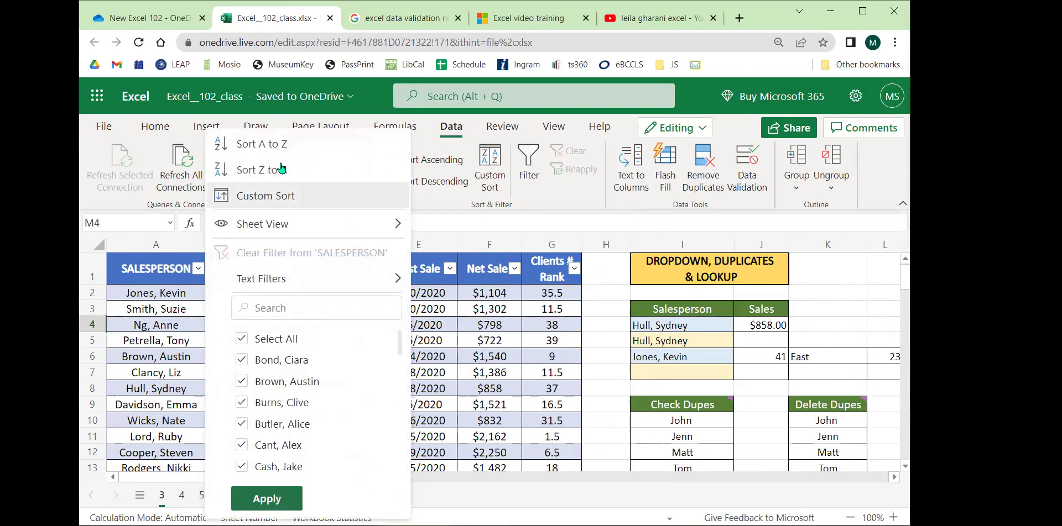
{"action": "left_click", "coordinate": [264, 141]}
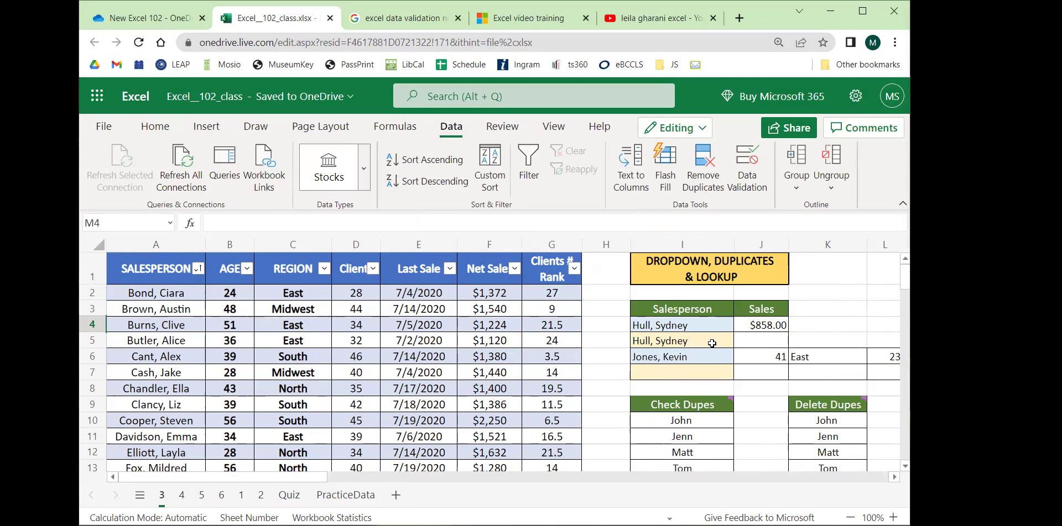
Confirm that I5's drop-down now lists the salesperson names alphabetically.
{"action": "left_click", "coordinate": [711, 342]}
{"action": "left_click", "coordinate": [742, 340]}
{"action": "scroll", "coordinate": [675, 378], "scroll_direction": "up", "scroll_amount": 3}
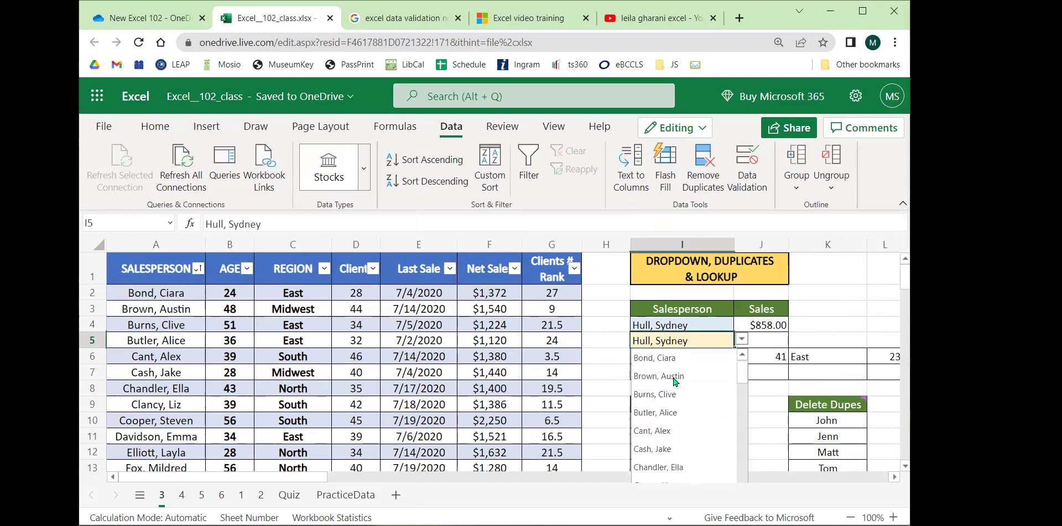
{"action": "scroll", "coordinate": [672, 372], "scroll_direction": "down", "scroll_amount": 10}
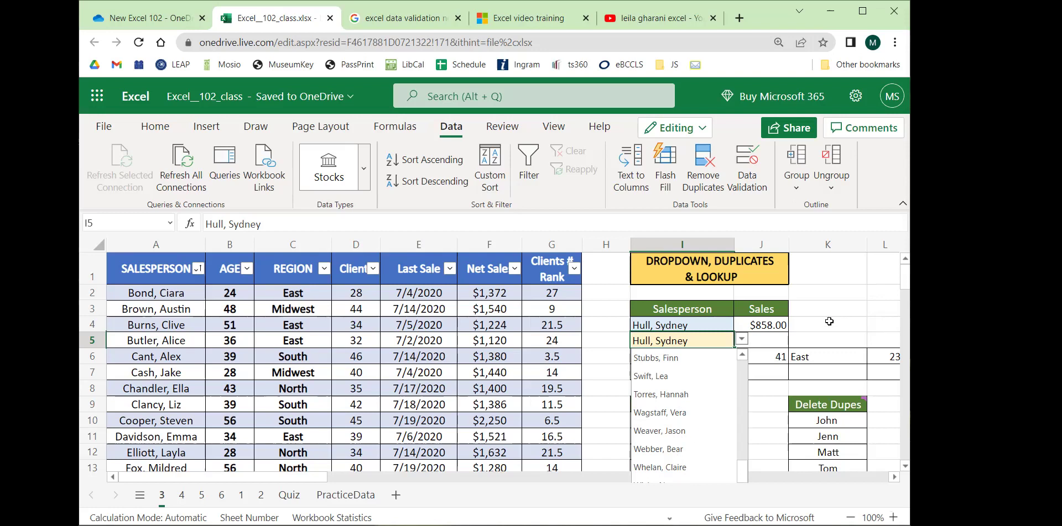
{"action": "left_click", "coordinate": [814, 329]}
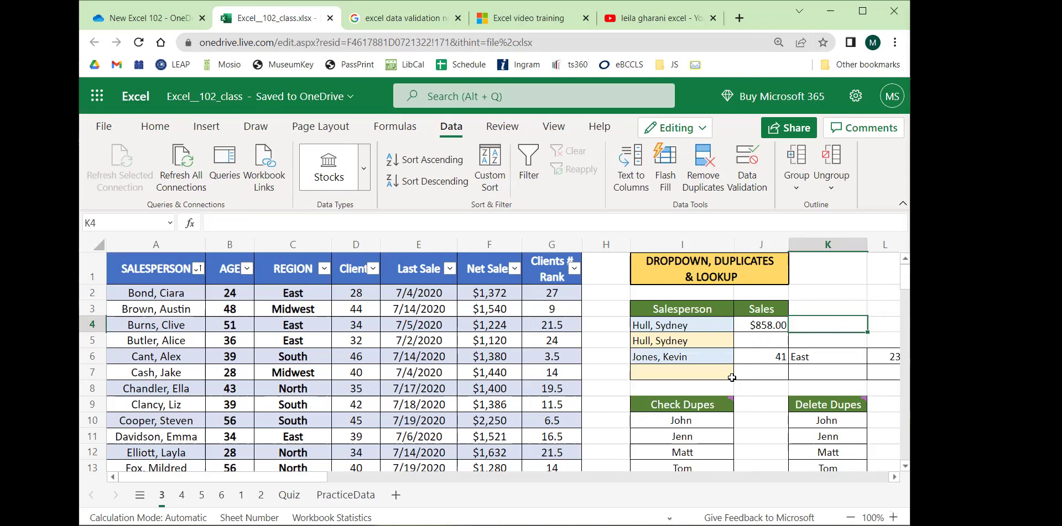
{"action": "left_click_drag", "start_coordinate": [223, 479], "coordinate": [275, 478]}
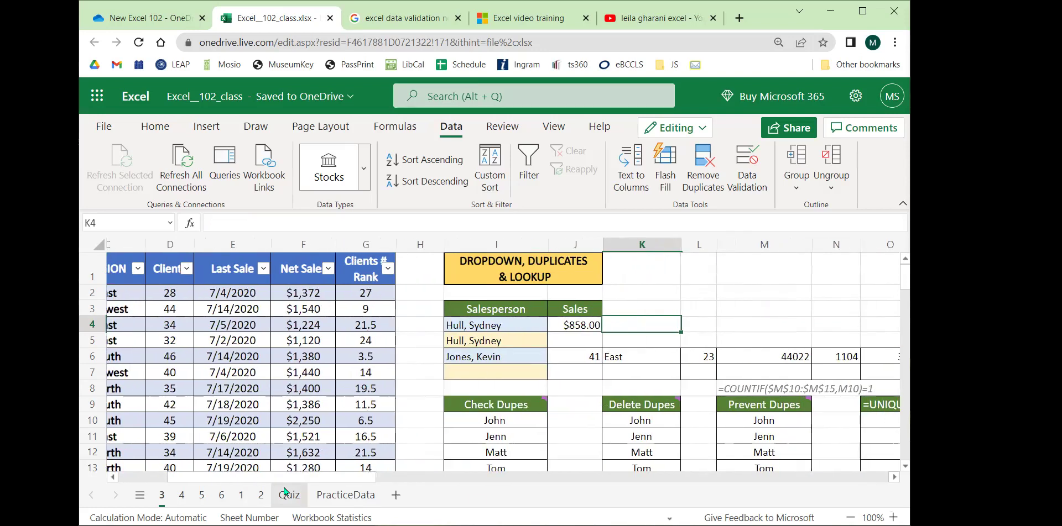
{"action": "left_click", "coordinate": [723, 314]}
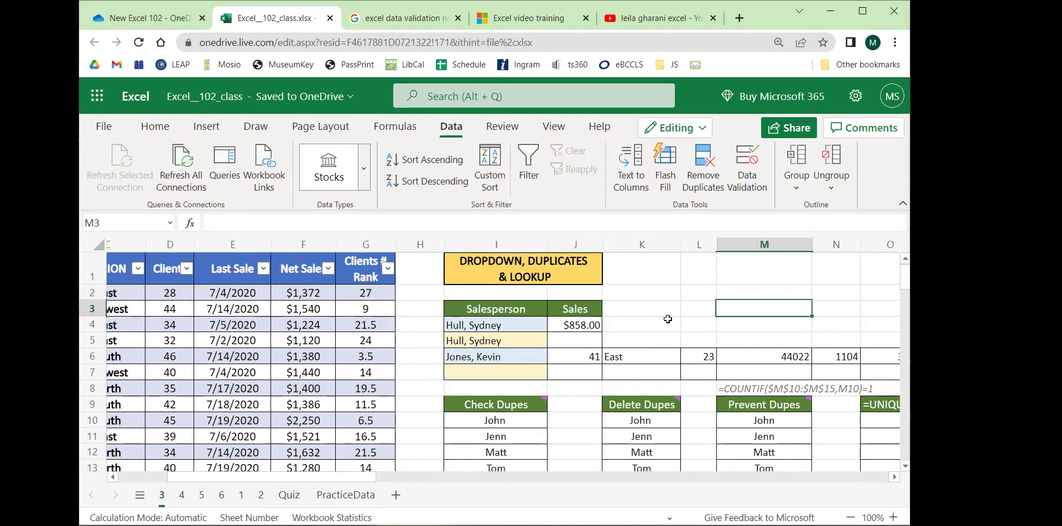
{"action": "left_click", "coordinate": [570, 345]}
{"action": "left_click", "coordinate": [510, 340]}
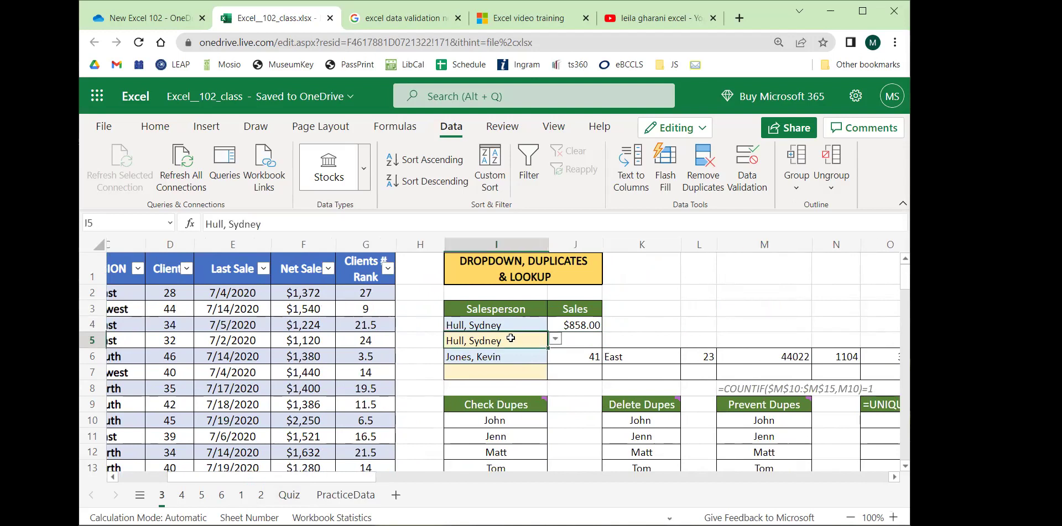
{"action": "left_click", "coordinate": [555, 339]}
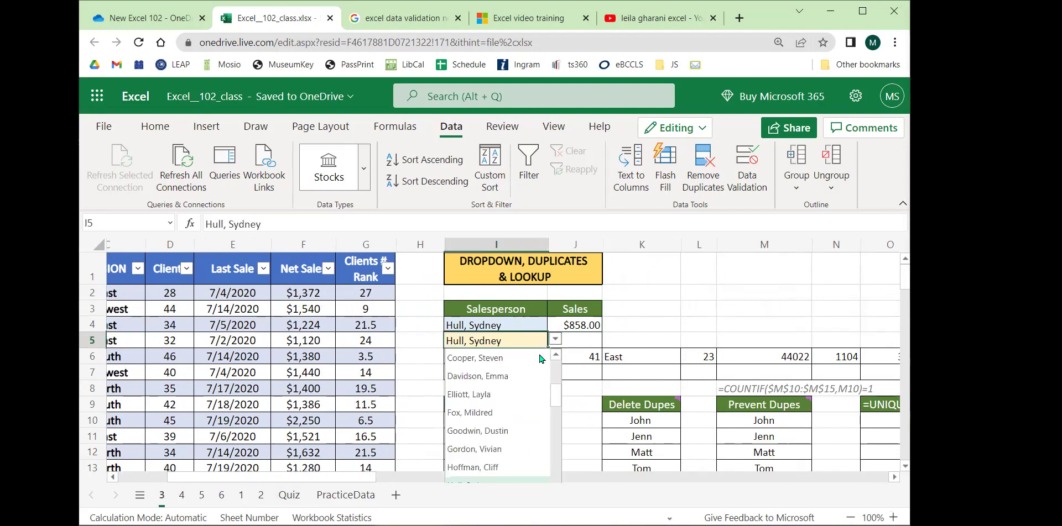
{"action": "left_click", "coordinate": [496, 376]}
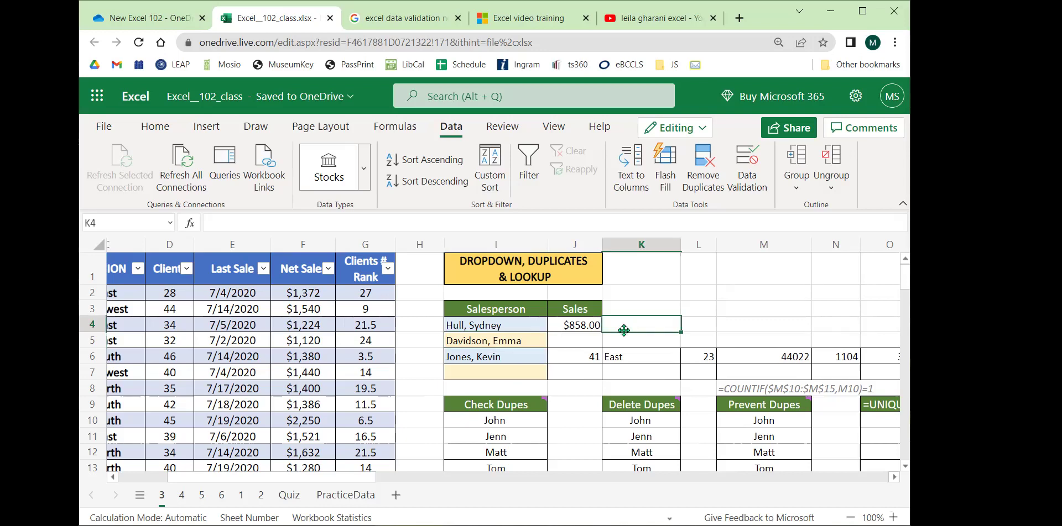
{"action": "left_click", "coordinate": [581, 341]}
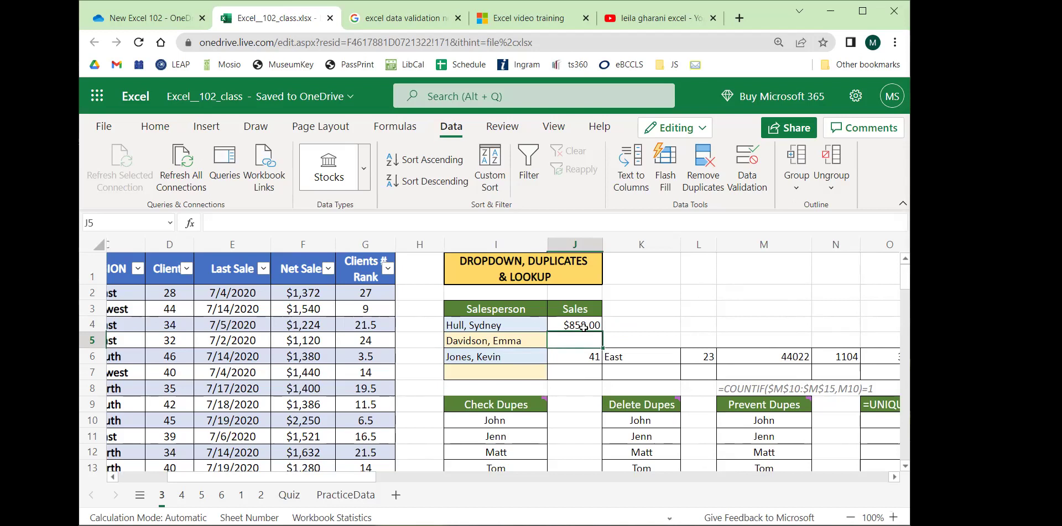
{"action": "left_click", "coordinate": [528, 341]}
{"action": "left_click_drag", "start_coordinate": [343, 483], "coordinate": [243, 484]}
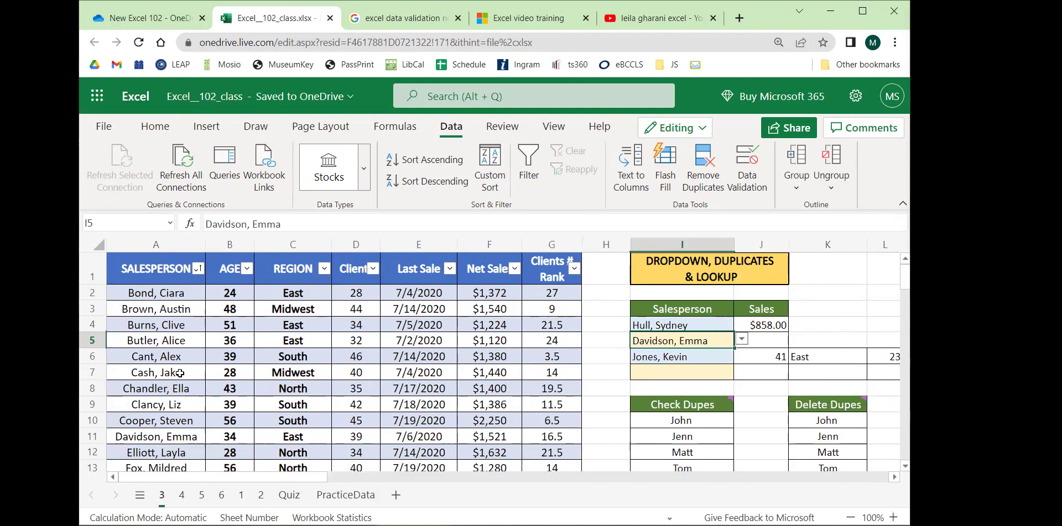
{"action": "key", "text": "ctrl+z"}
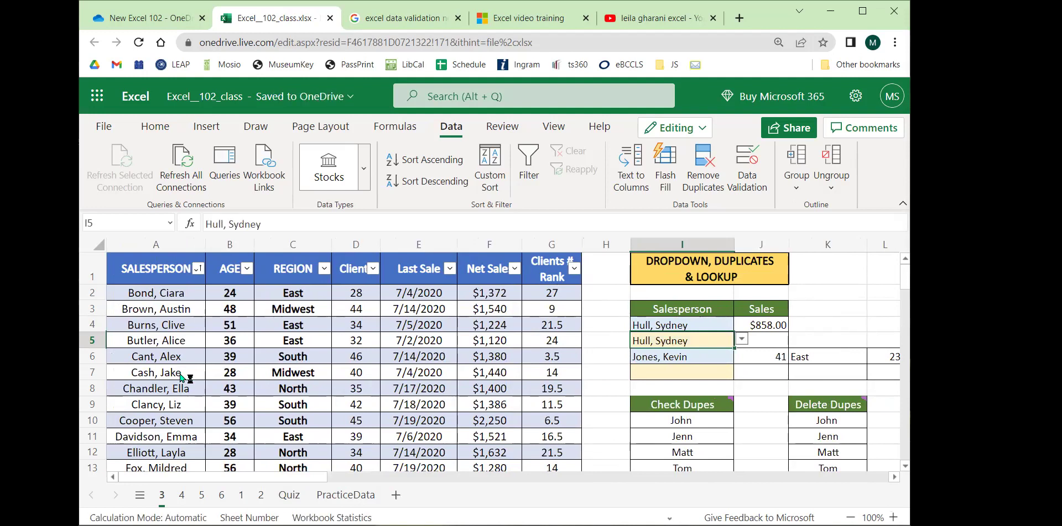
{"action": "key", "text": "ctrl+z"}
{"action": "left_click", "coordinate": [182, 297]}
{"action": "left_click_drag", "start_coordinate": [182, 297], "coordinate": [176, 421]}
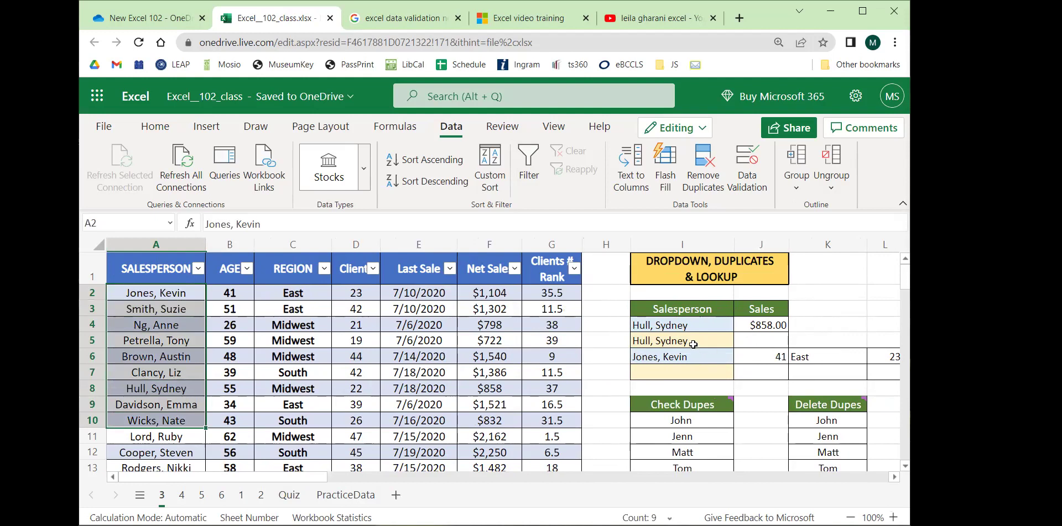
{"action": "left_click", "coordinate": [694, 345]}
{"action": "left_click", "coordinate": [755, 337]}
{"action": "left_click", "coordinate": [714, 340]}
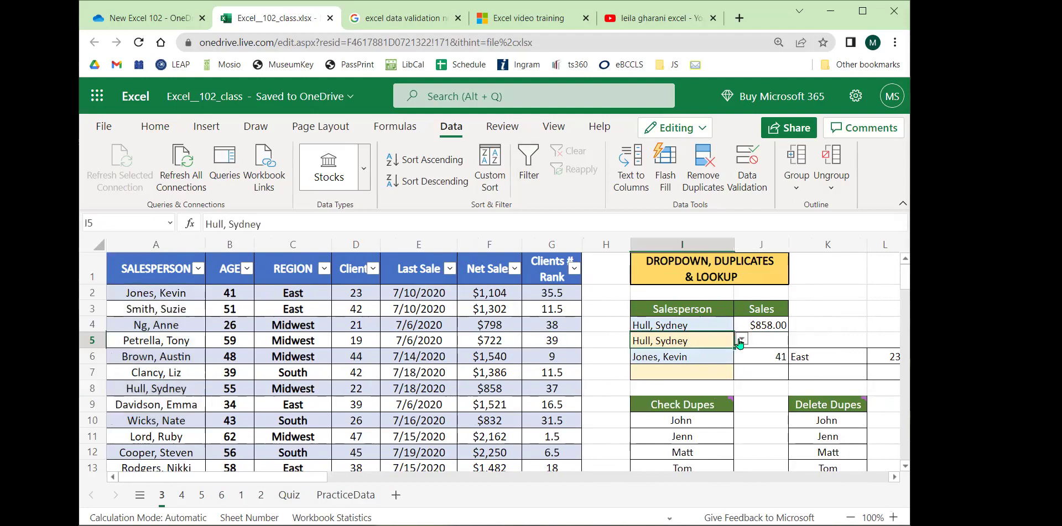
{"action": "left_click", "coordinate": [741, 339]}
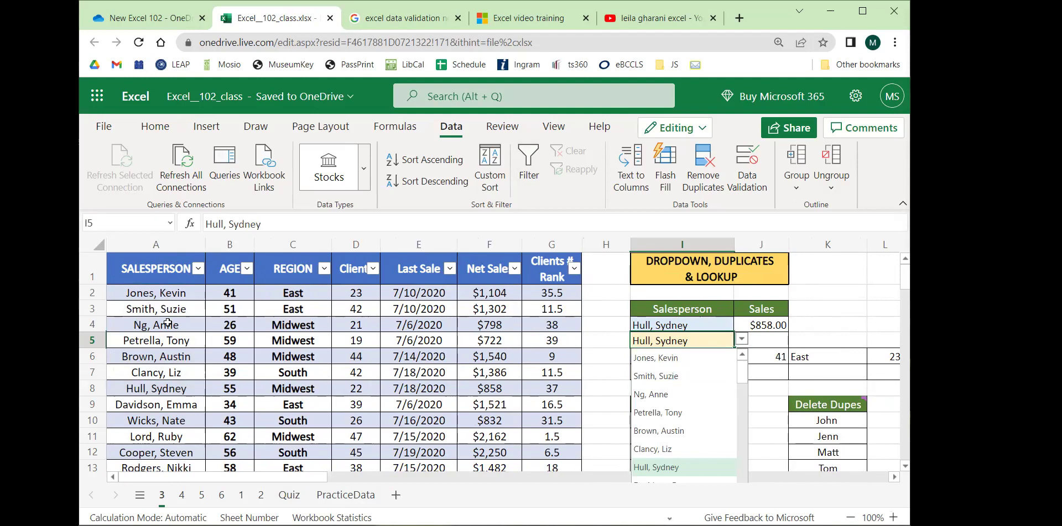
Re-test Sort A to Z on SALESPERSON and recheck I5's drop-down order.
{"action": "left_click", "coordinate": [198, 271]}
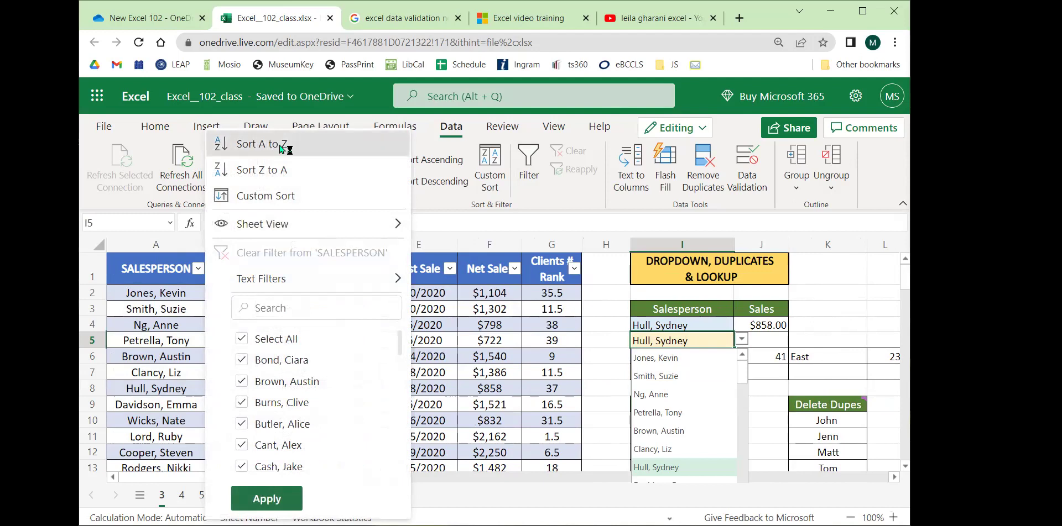
{"action": "left_click", "coordinate": [281, 145]}
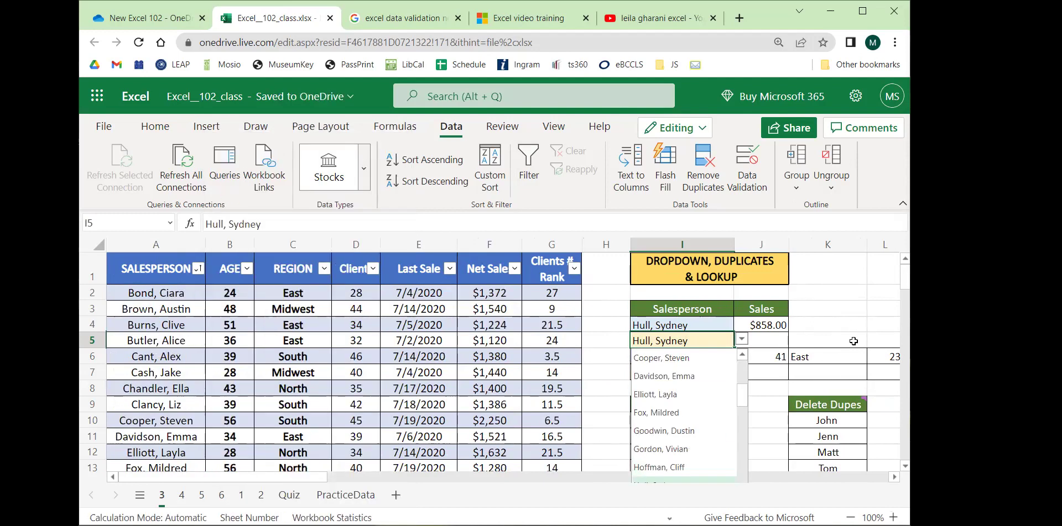
{"action": "left_click", "coordinate": [741, 339]}
{"action": "left_click", "coordinate": [741, 340]}
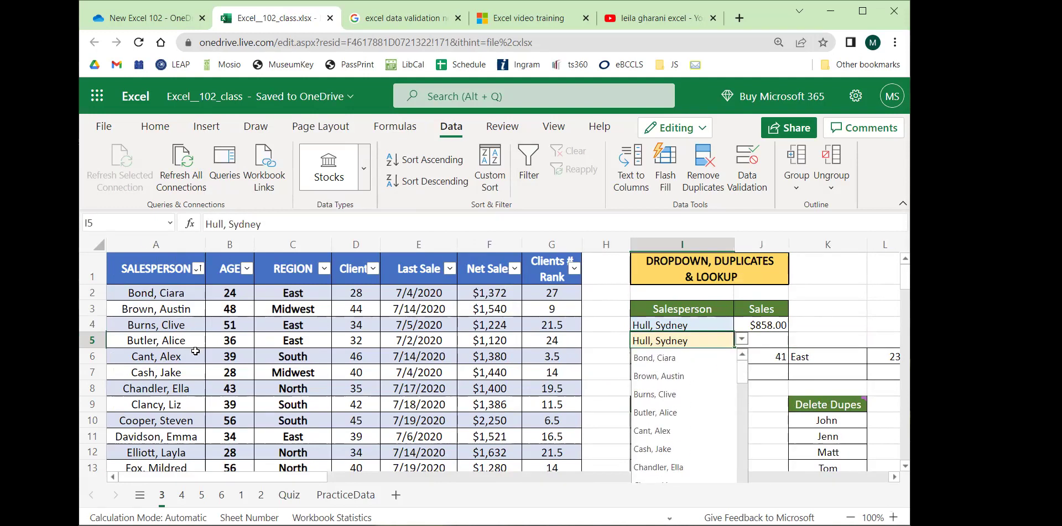
{"action": "left_click", "coordinate": [870, 302]}
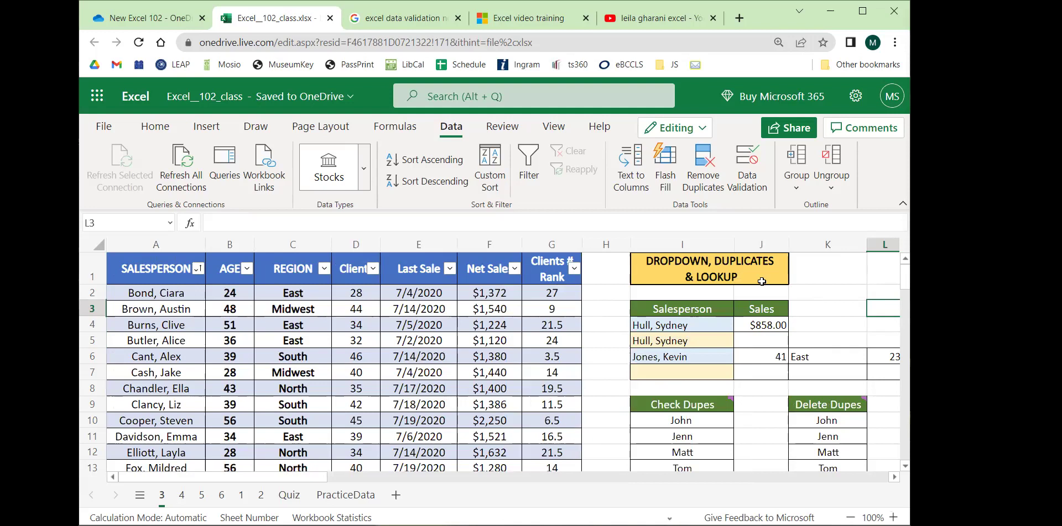
{"action": "left_click", "coordinate": [777, 340]}
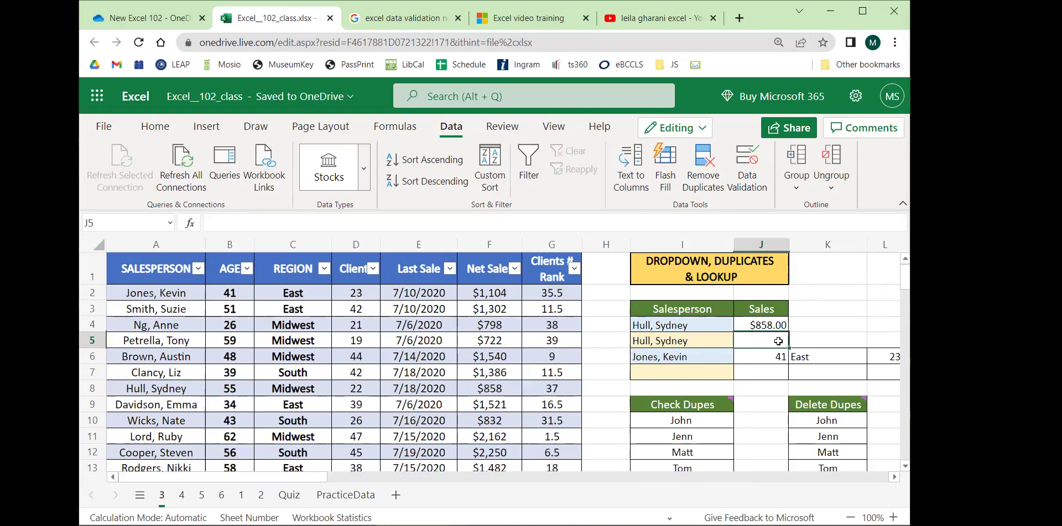
{"action": "left_click_drag", "start_coordinate": [271, 479], "coordinate": [331, 481]}
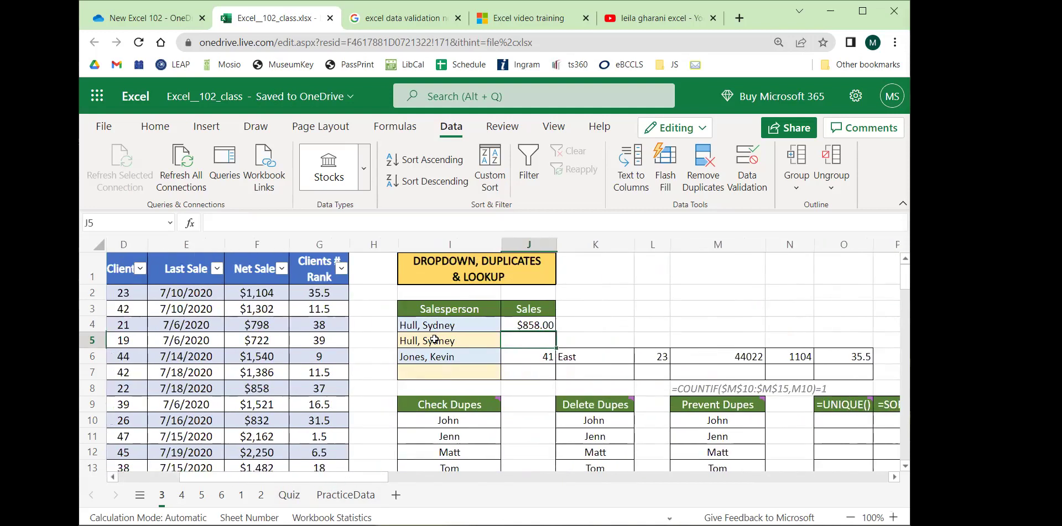
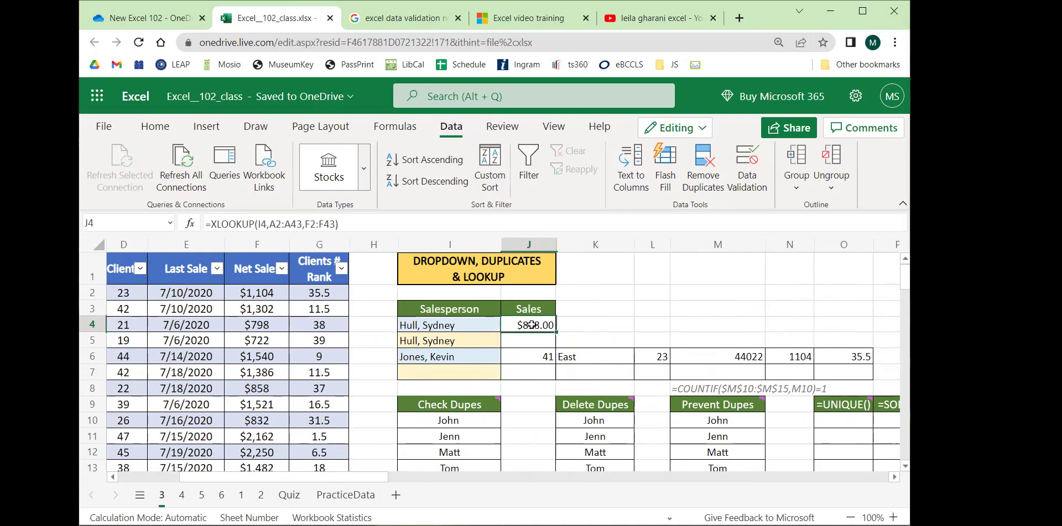
{"action": "scroll", "coordinate": [343, 483], "scroll_direction": "left", "scroll_amount": 3}
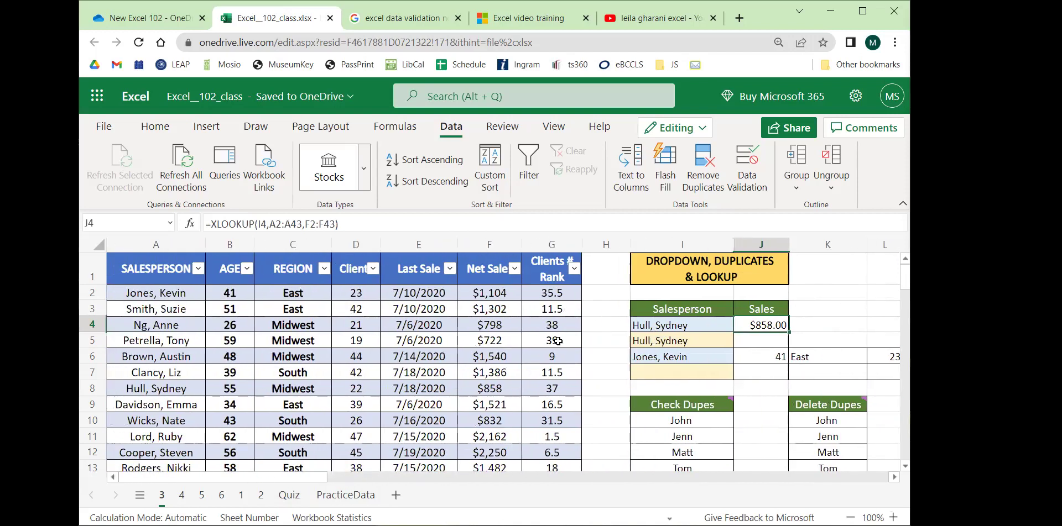
{"action": "left_click", "coordinate": [152, 251]}
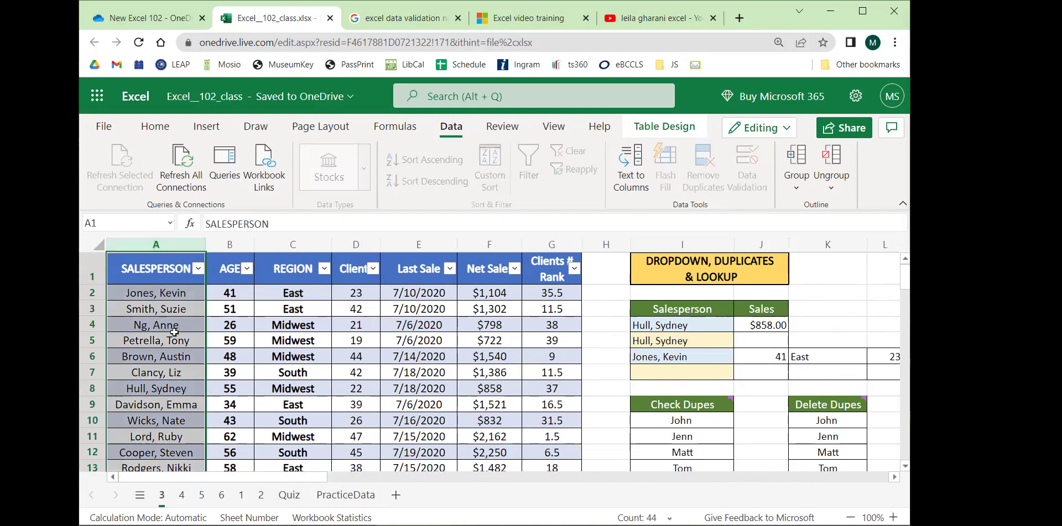
{"action": "left_click", "coordinate": [224, 374]}
{"action": "left_click", "coordinate": [165, 389]}
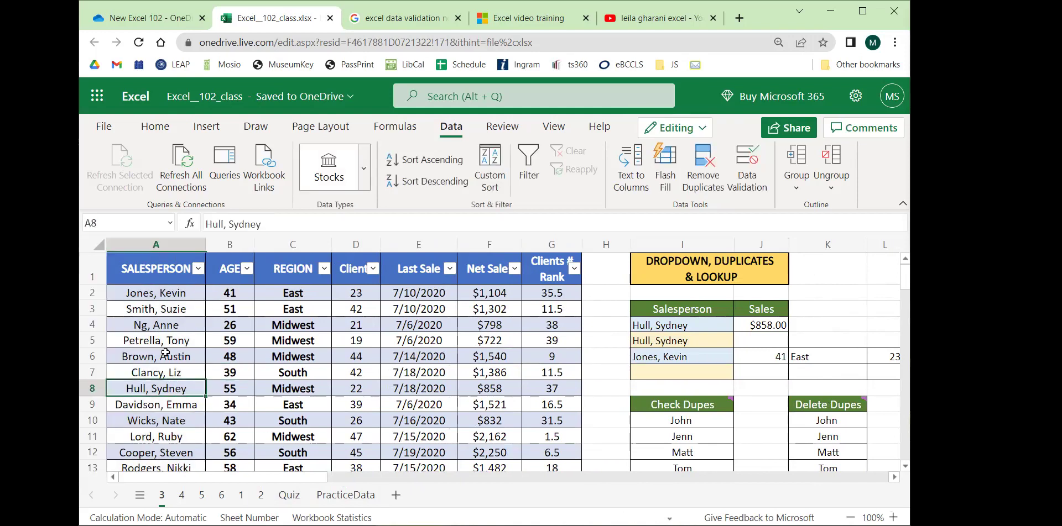
{"action": "left_click", "coordinate": [221, 386]}
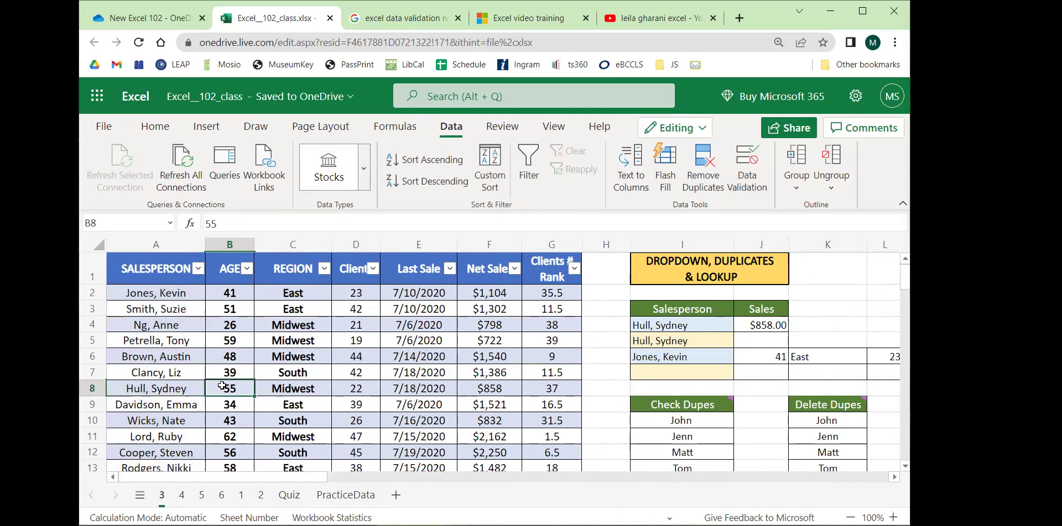
{"action": "left_click_drag", "start_coordinate": [222, 386], "coordinate": [551, 389]}
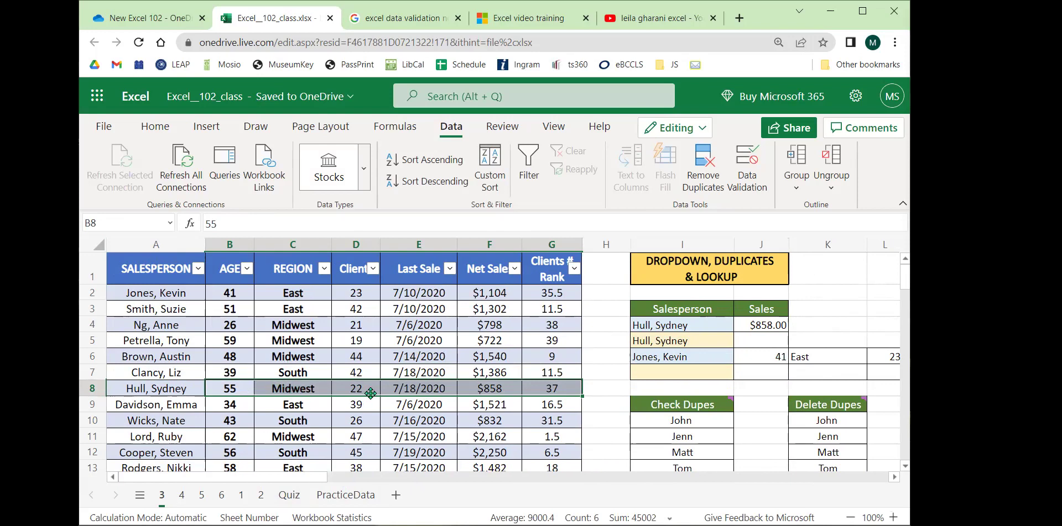
{"action": "left_click", "coordinate": [481, 390]}
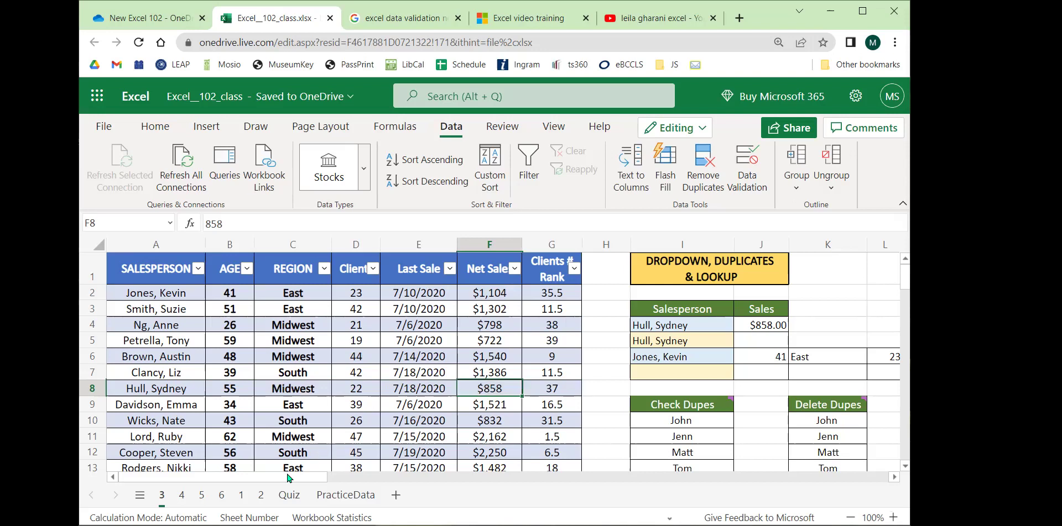
{"action": "scroll", "coordinate": [318, 480], "scroll_direction": "right", "scroll_amount": 4}
{"action": "left_click", "coordinate": [497, 340]}
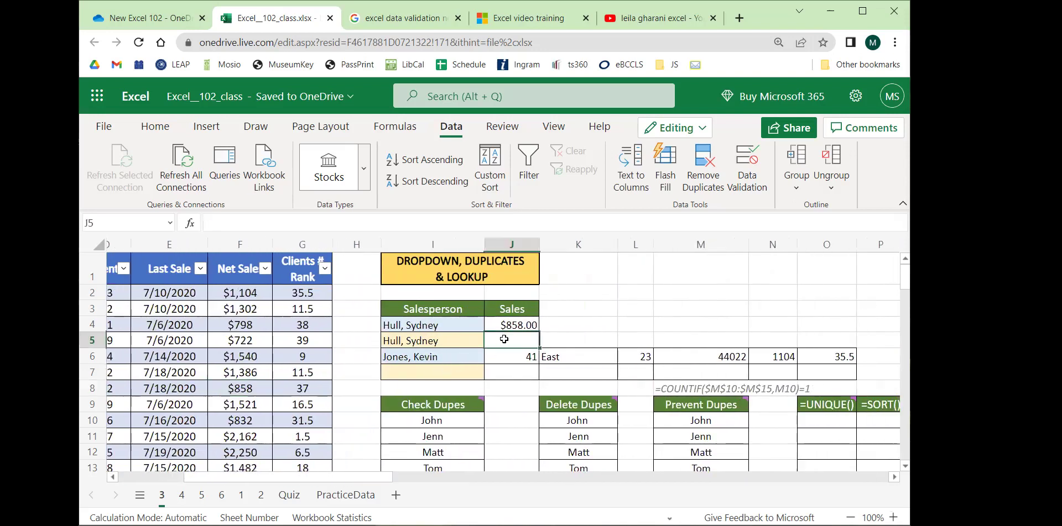
Check J4's existing XLOOKUP, then start a new =xlookup( formula in J5.
{"action": "left_click", "coordinate": [507, 326]}
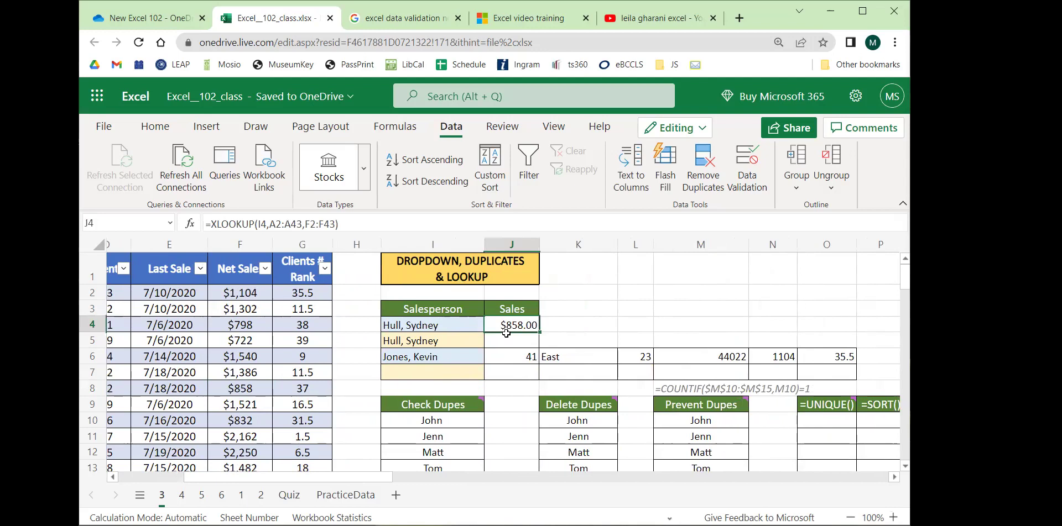
{"action": "left_click", "coordinate": [507, 340]}
{"action": "type", "text": "=x"}
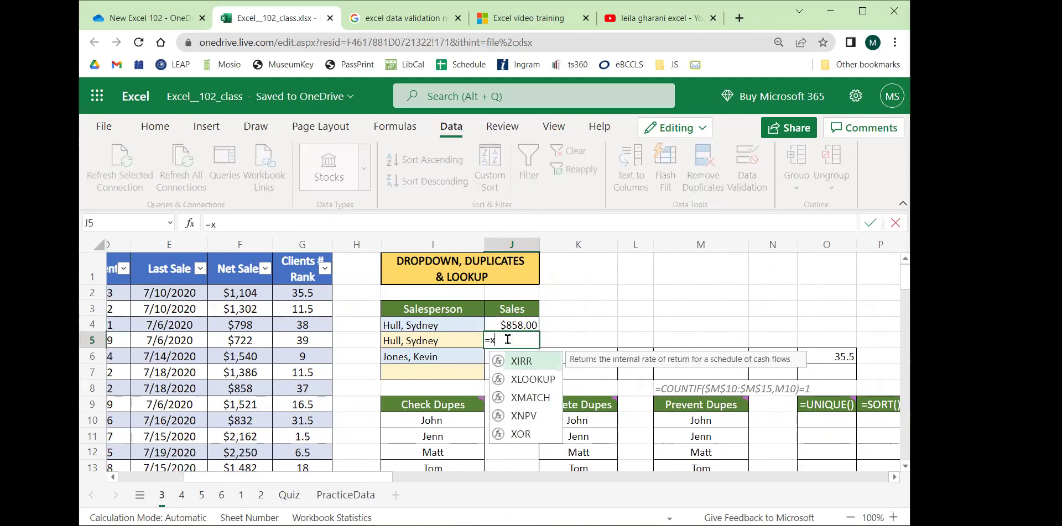
{"action": "type", "text": "lookup("}
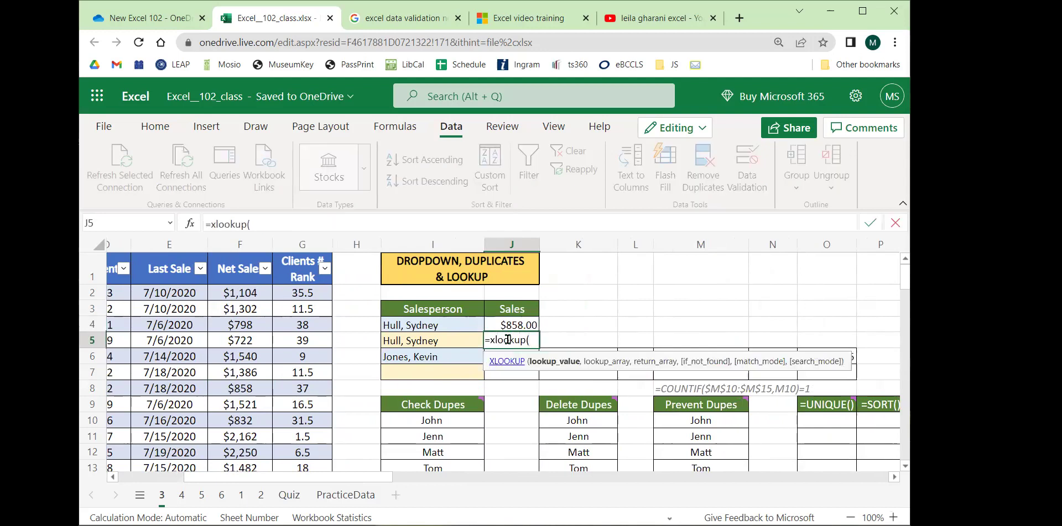
{"action": "key", "text": "BackSpace"}
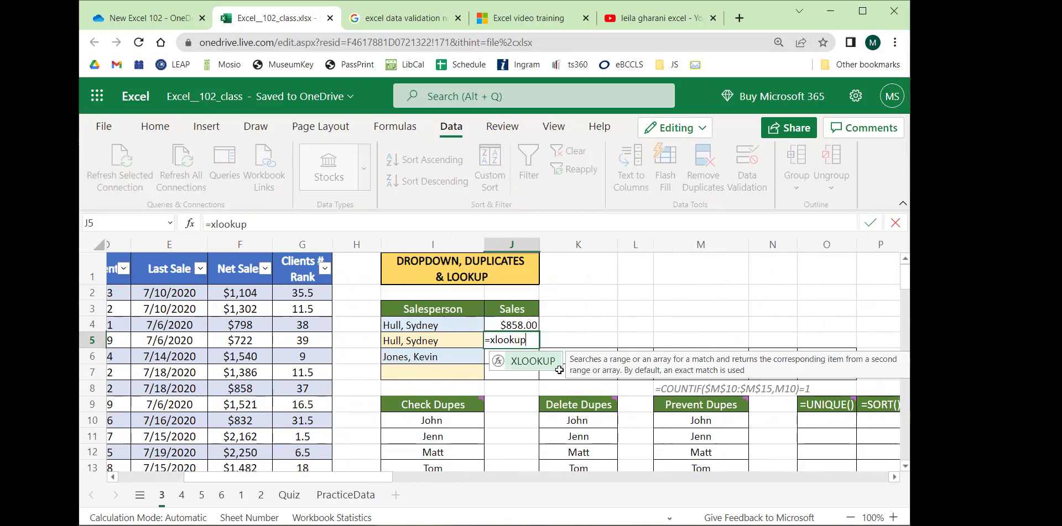
{"action": "left_click_drag", "start_coordinate": [379, 478], "coordinate": [394, 477]}
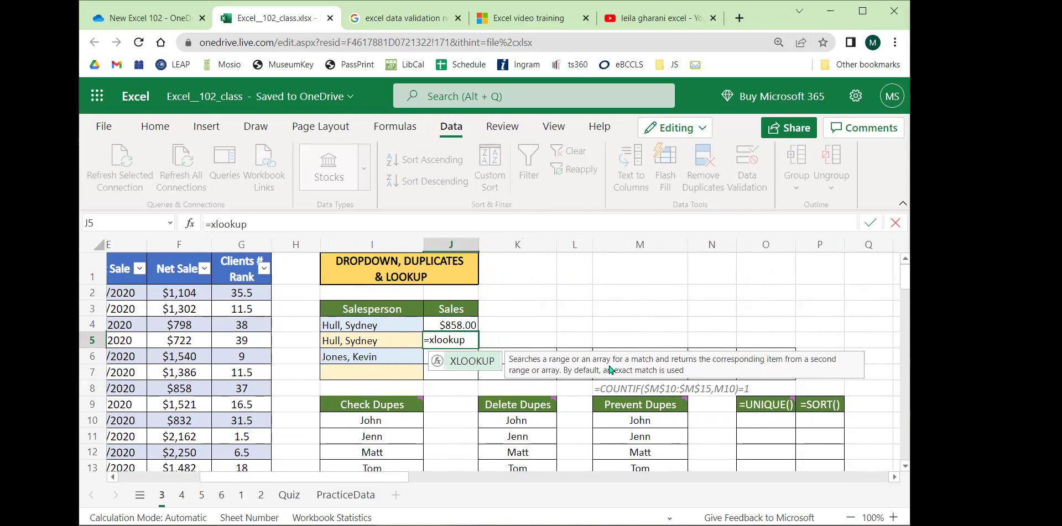
{"action": "type", "text": "("}
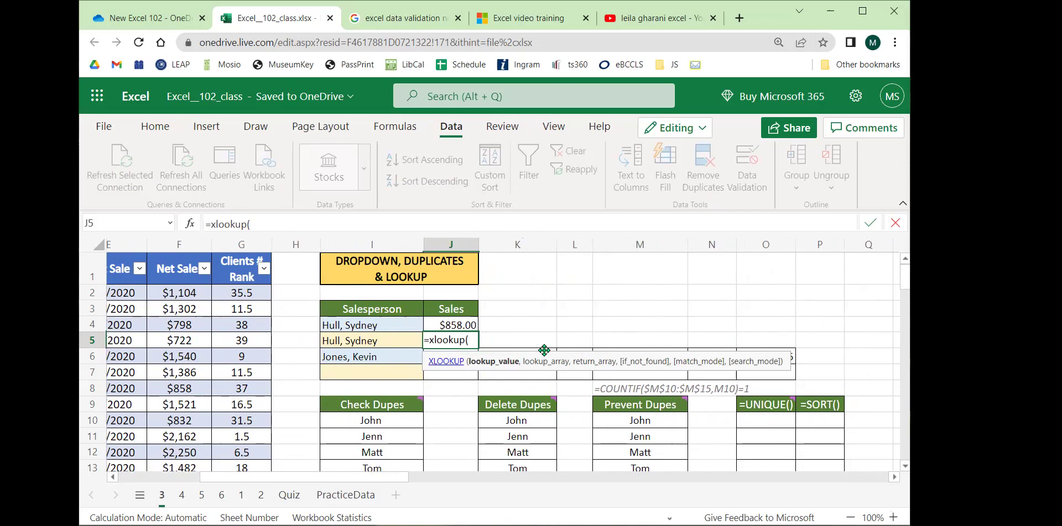
{"action": "left_click", "coordinate": [447, 363]}
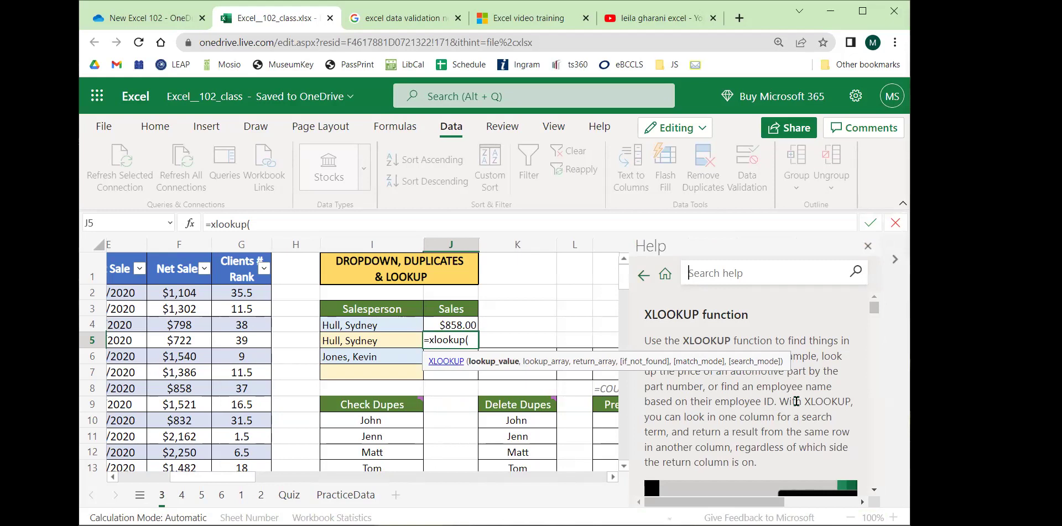
{"action": "left_click", "coordinate": [517, 325]}
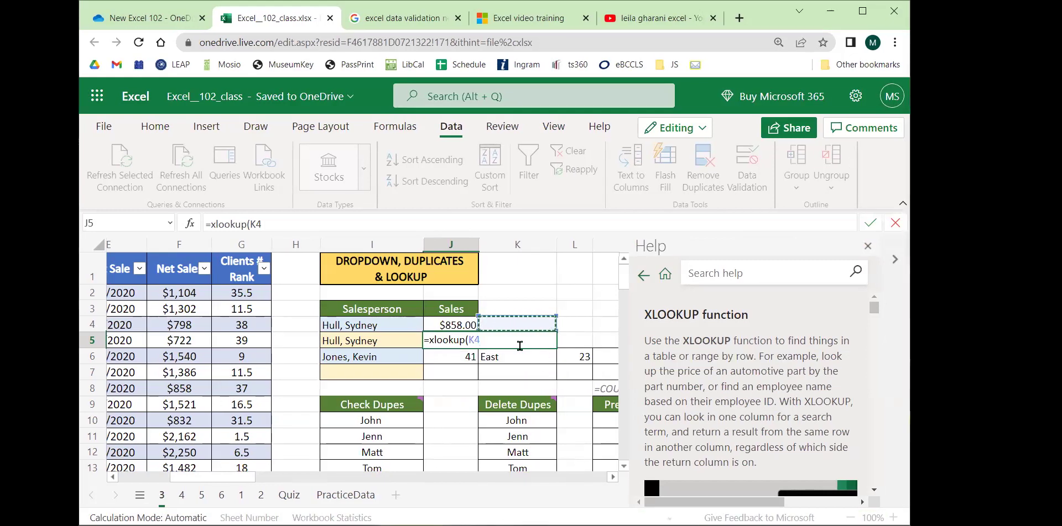
{"action": "key", "text": "BackSpace"}
{"action": "key", "text": "BackSpace"}
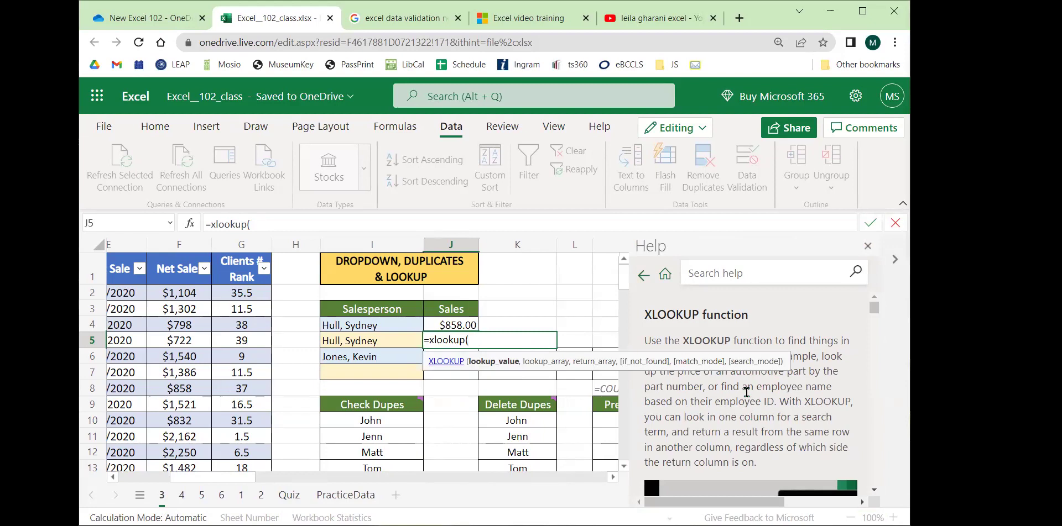
{"action": "scroll", "coordinate": [746, 392], "scroll_direction": "down", "scroll_amount": 2}
{"action": "scroll", "coordinate": [747, 332], "scroll_direction": "down", "scroll_amount": 3}
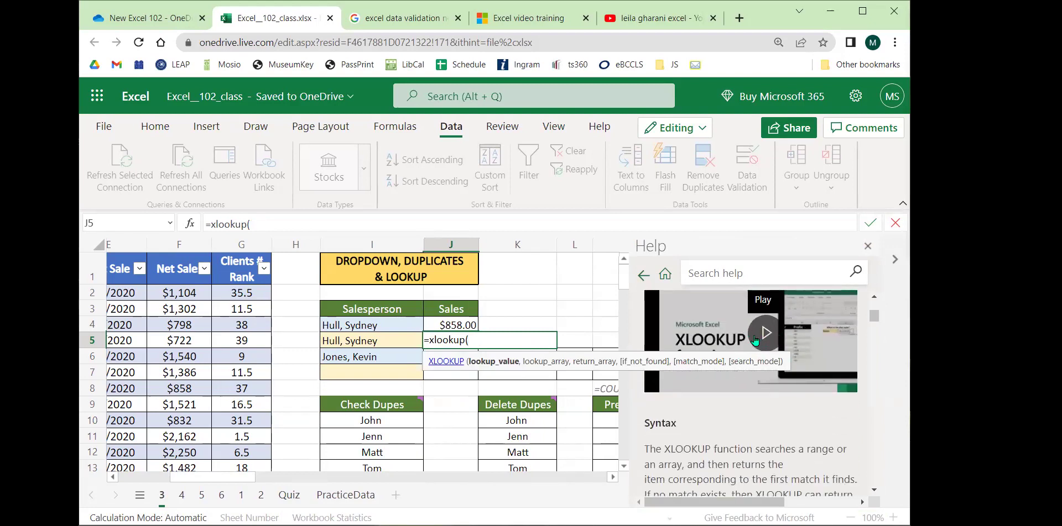
{"action": "scroll", "coordinate": [752, 335], "scroll_direction": "down", "scroll_amount": 3}
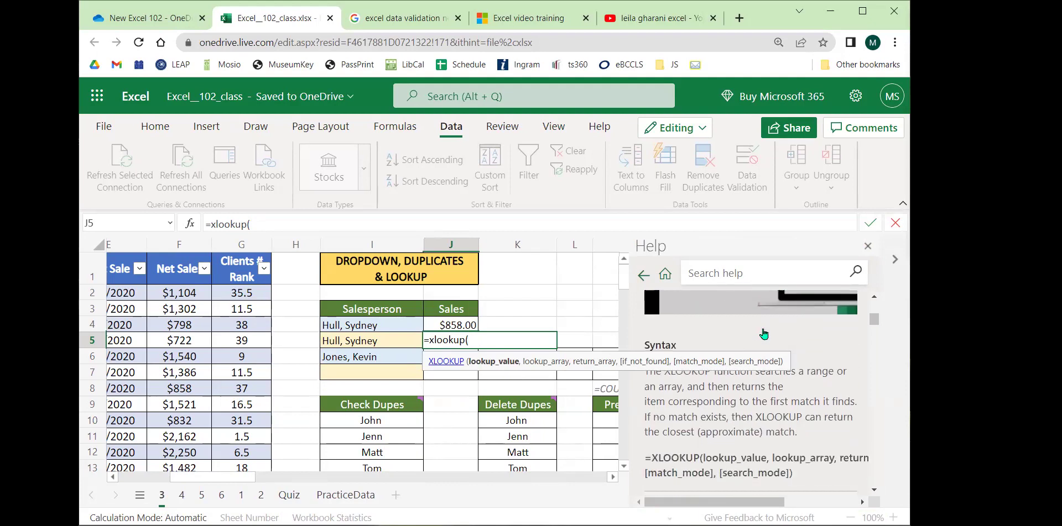
{"action": "scroll", "coordinate": [732, 346], "scroll_direction": "down", "scroll_amount": 1}
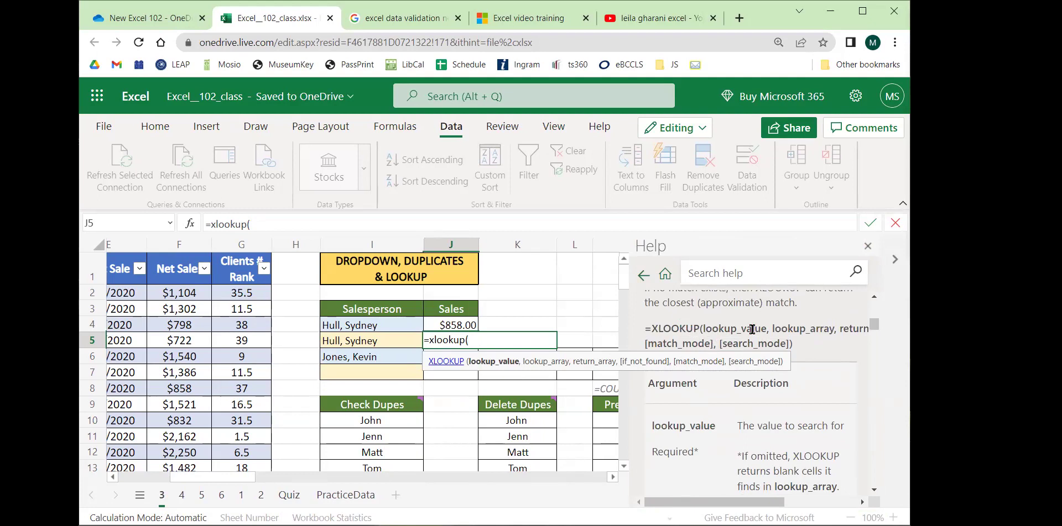
{"action": "scroll", "coordinate": [745, 421], "scroll_direction": "down", "scroll_amount": 5}
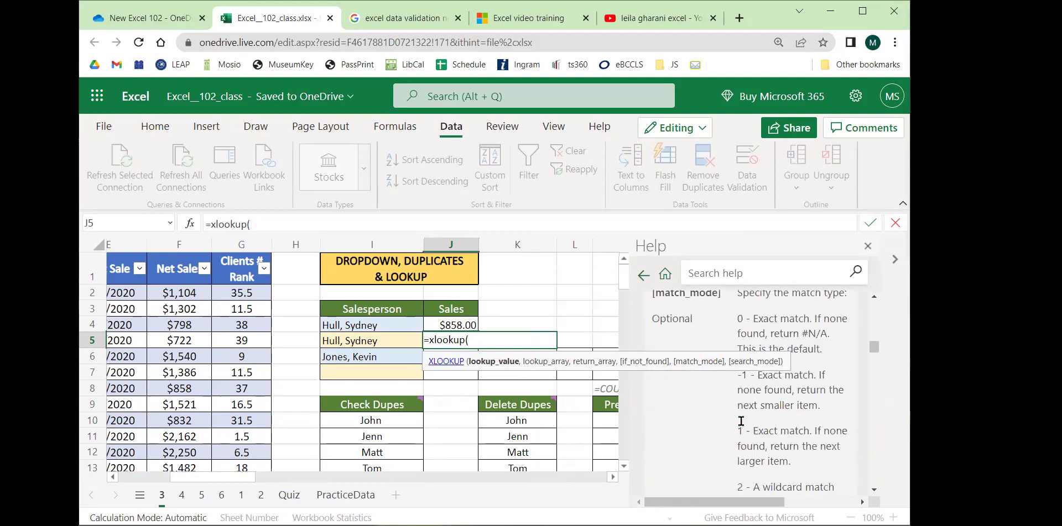
{"action": "scroll", "coordinate": [741, 420], "scroll_direction": "down", "scroll_amount": 5}
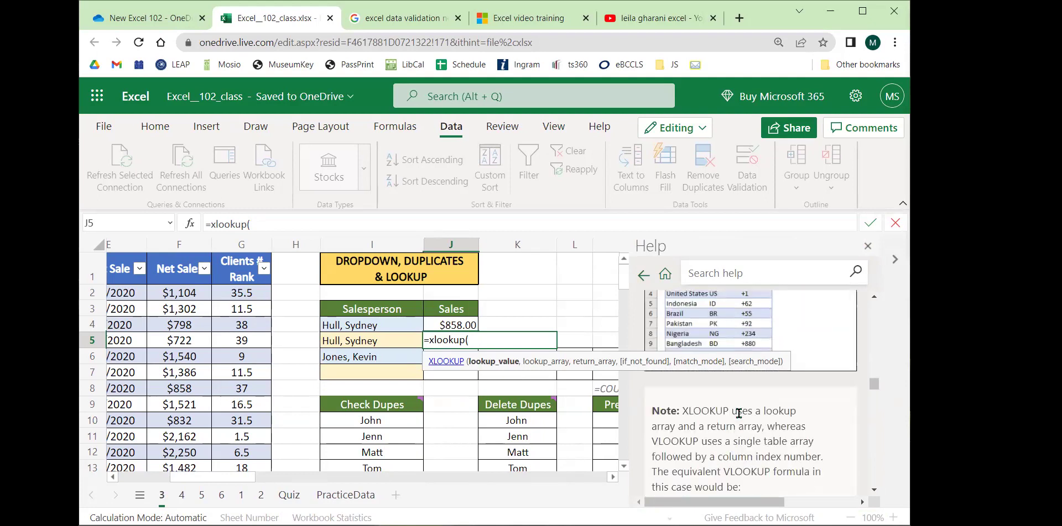
{"action": "scroll", "coordinate": [739, 413], "scroll_direction": "down", "scroll_amount": 3}
{"action": "scroll", "coordinate": [744, 421], "scroll_direction": "down", "scroll_amount": 3}
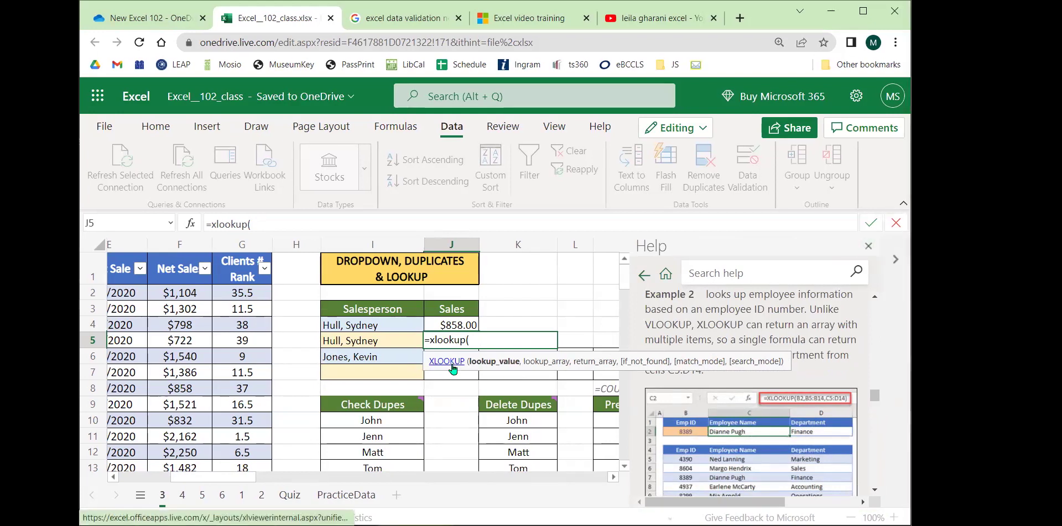
{"action": "left_click", "coordinate": [868, 246]}
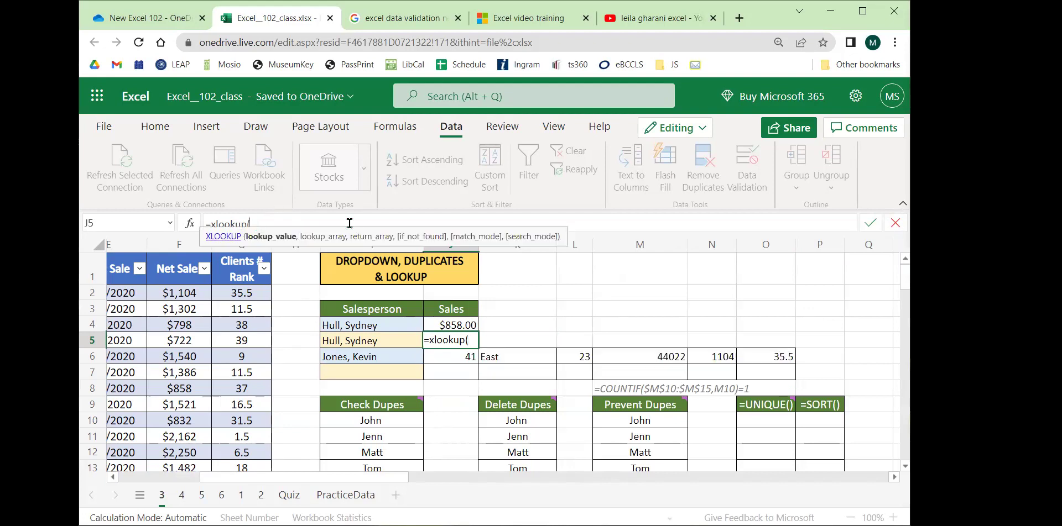
{"action": "left_click_drag", "start_coordinate": [340, 479], "coordinate": [231, 477]}
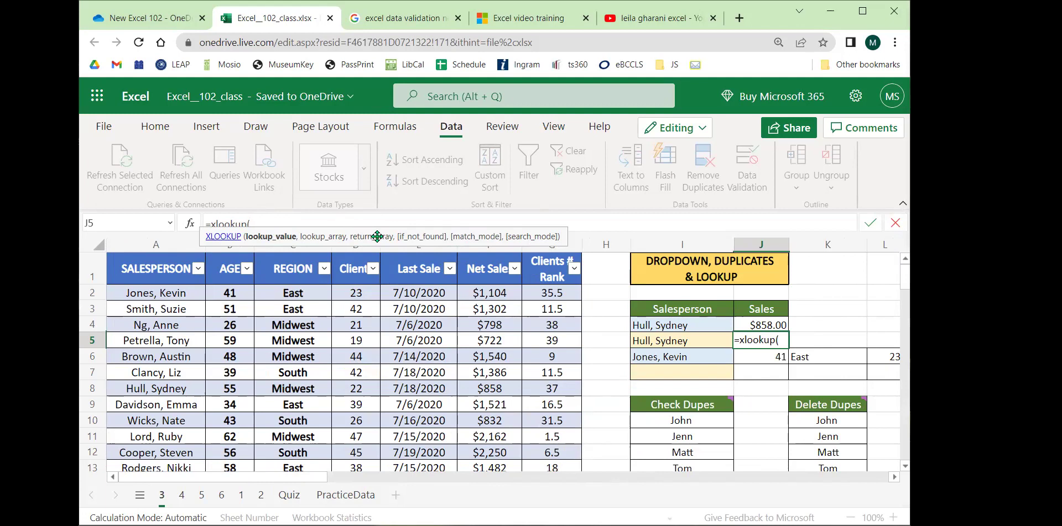
{"action": "left_click", "coordinate": [672, 341]}
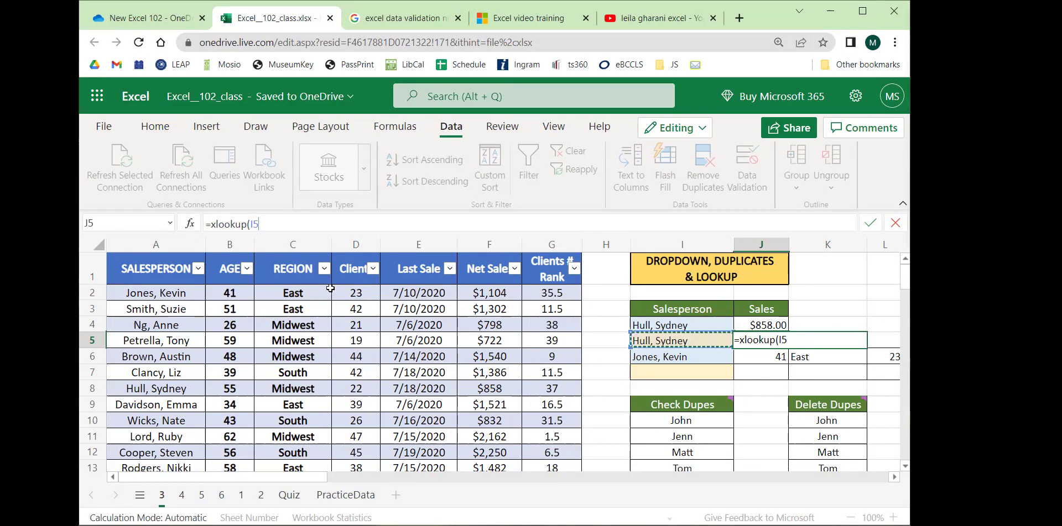
{"action": "type", "text": ","}
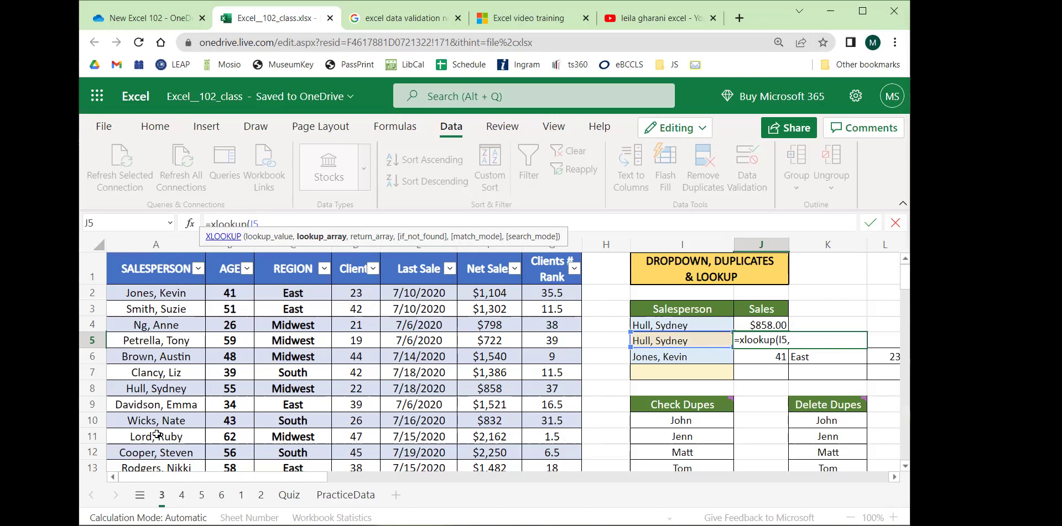
{"action": "left_click", "coordinate": [150, 251]}
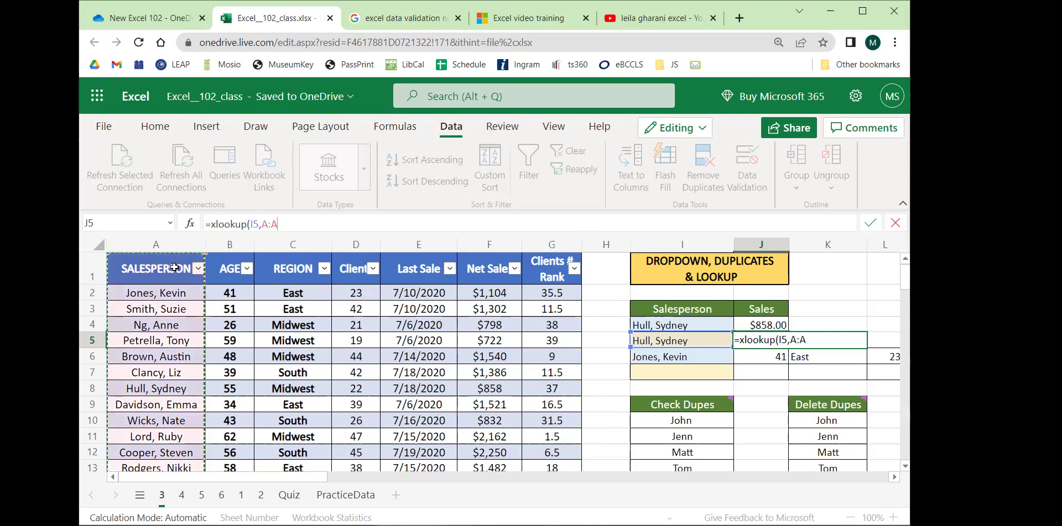
{"action": "left_click", "coordinate": [296, 224]}
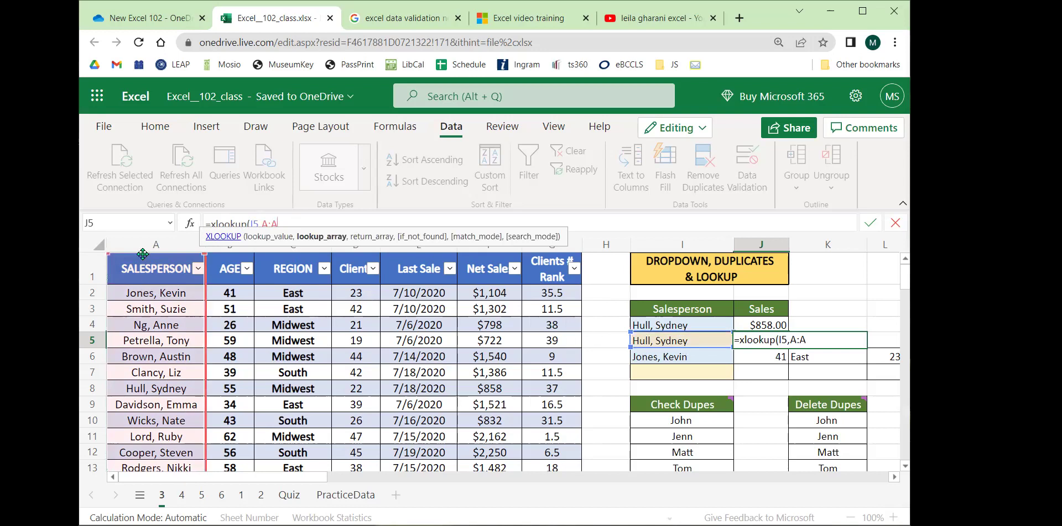
{"action": "type", "text": ","}
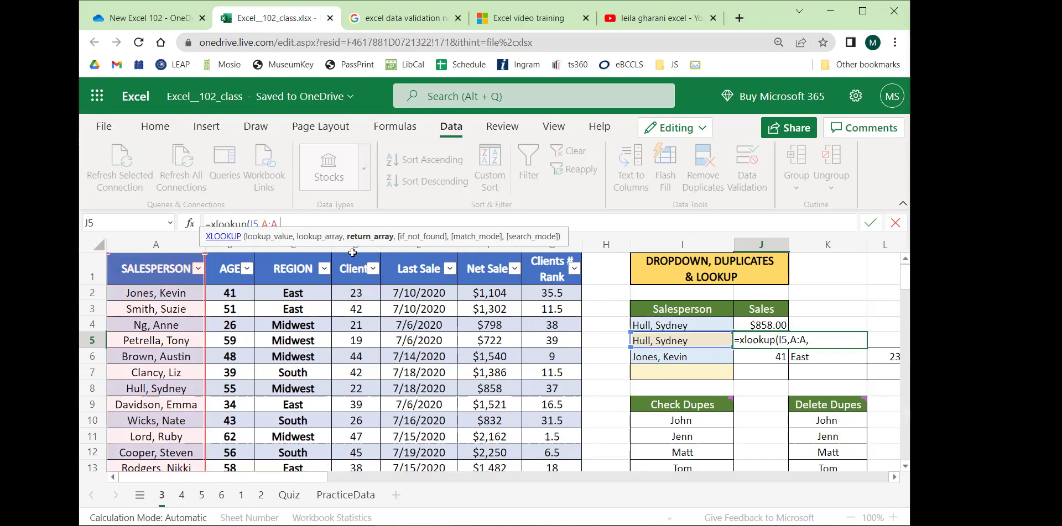
{"action": "left_click", "coordinate": [486, 249]}
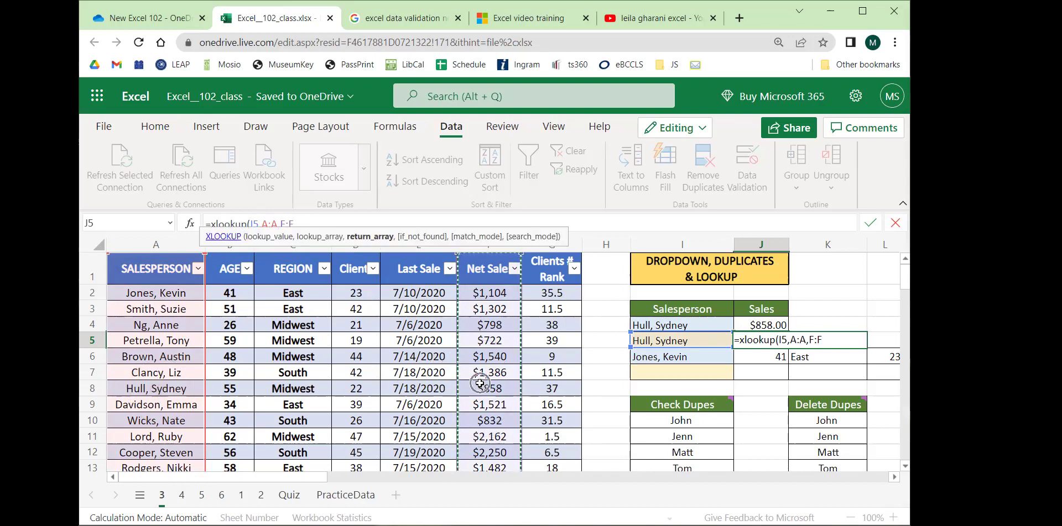
{"action": "left_click", "coordinate": [309, 219]}
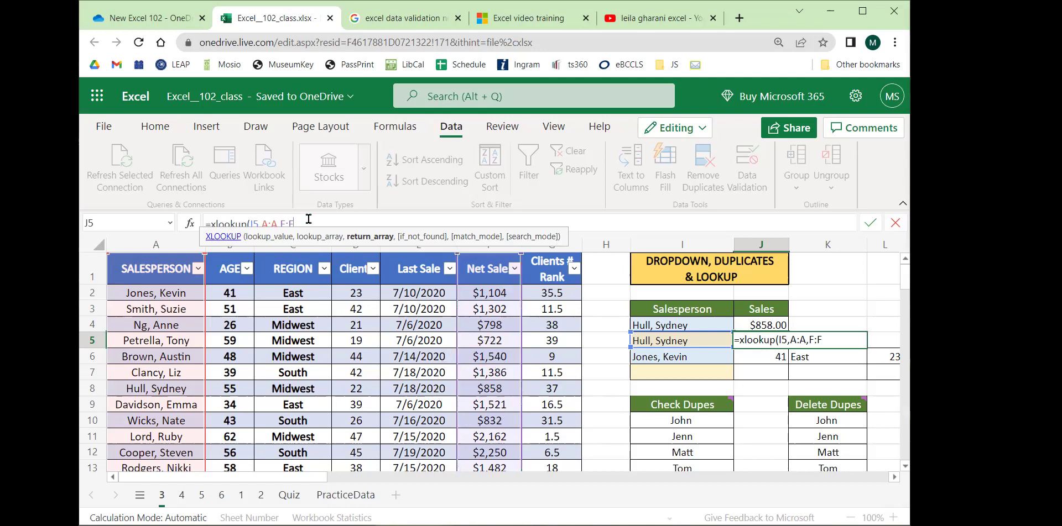
{"action": "type", "text": ")"}
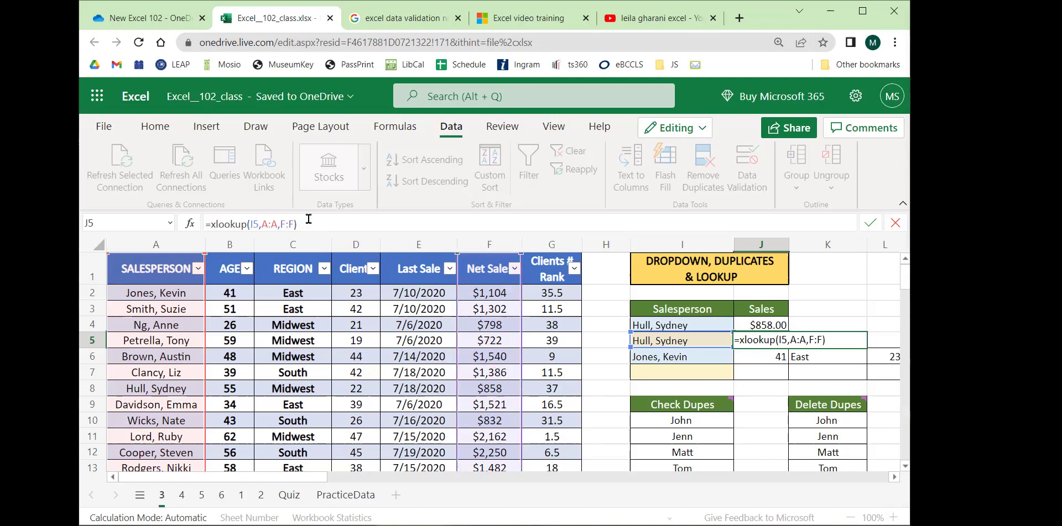
{"action": "key", "text": "Return"}
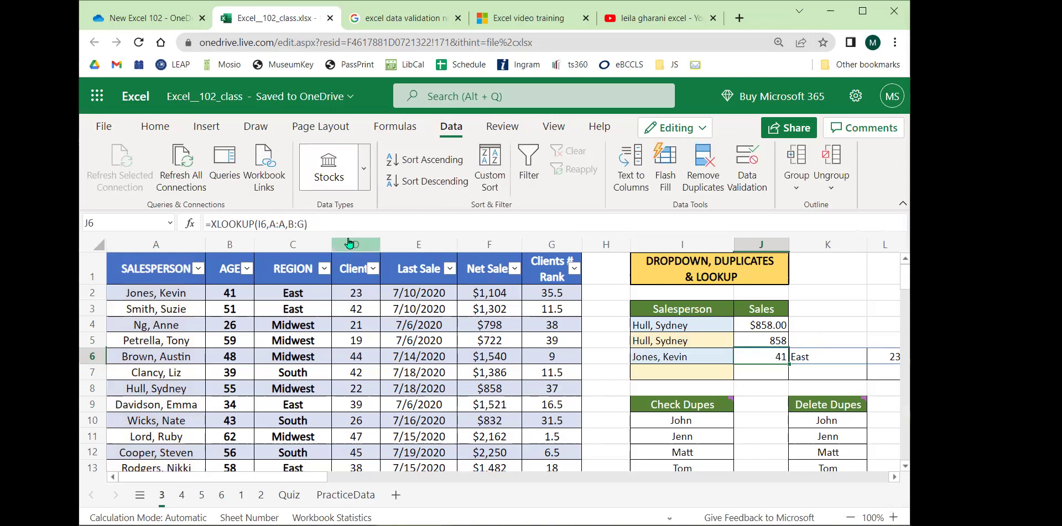
{"action": "left_click", "coordinate": [756, 341]}
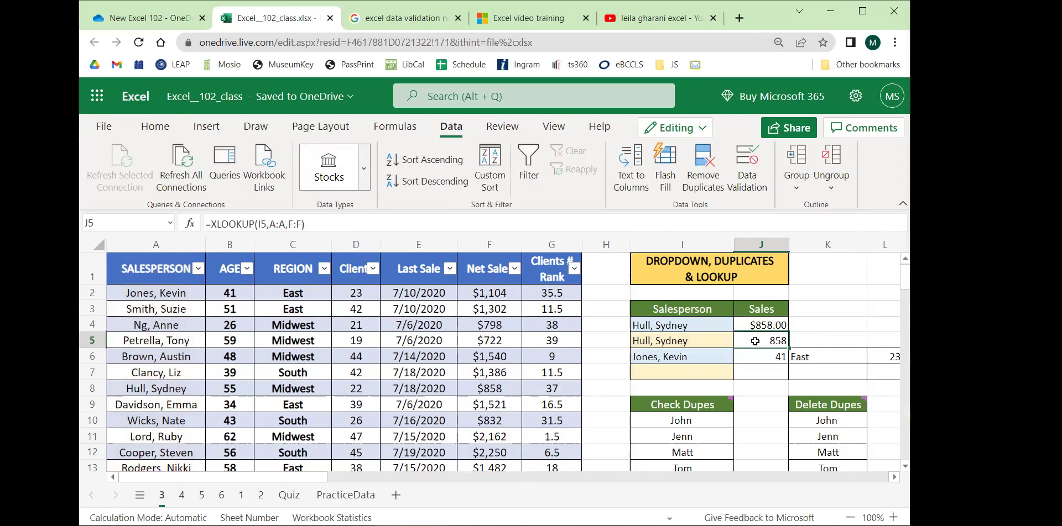
{"action": "left_click", "coordinate": [514, 386]}
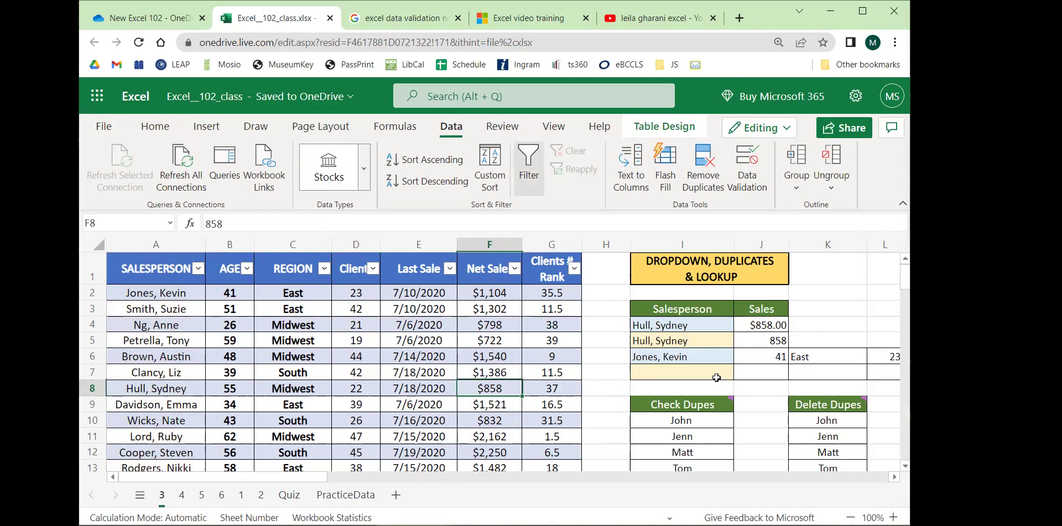
{"action": "left_click", "coordinate": [718, 340]}
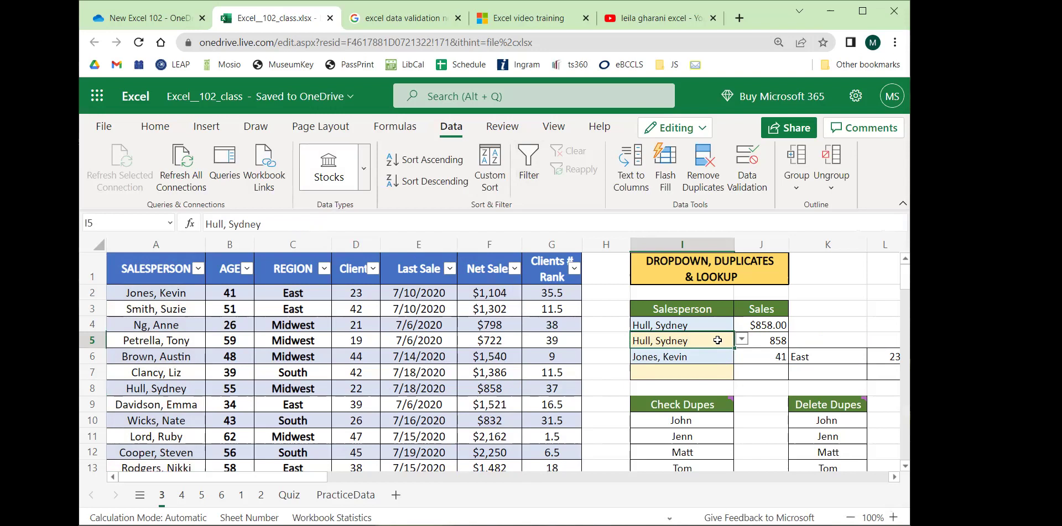
{"action": "left_click", "coordinate": [741, 339]}
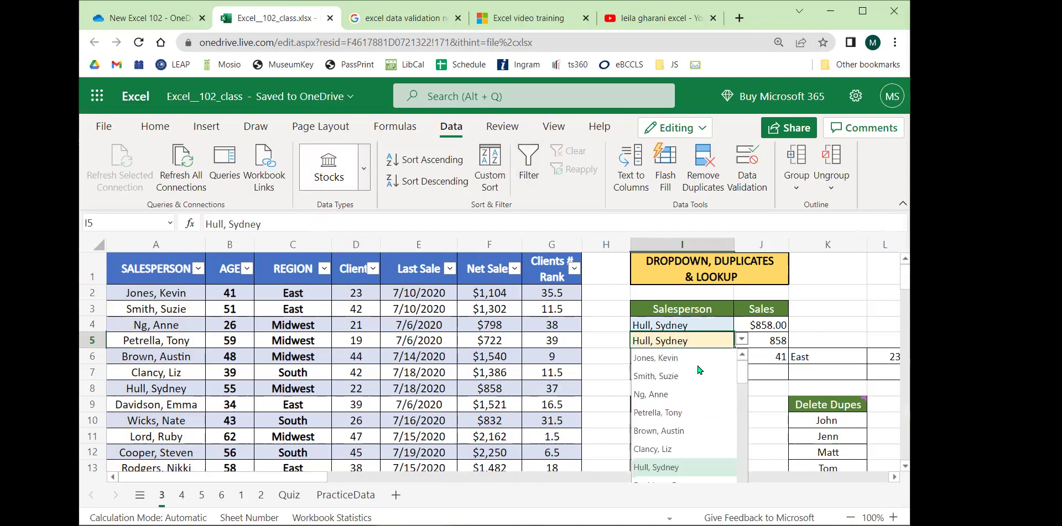
{"action": "scroll", "coordinate": [689, 386], "scroll_direction": "down", "scroll_amount": 3}
{"action": "left_click", "coordinate": [667, 406]}
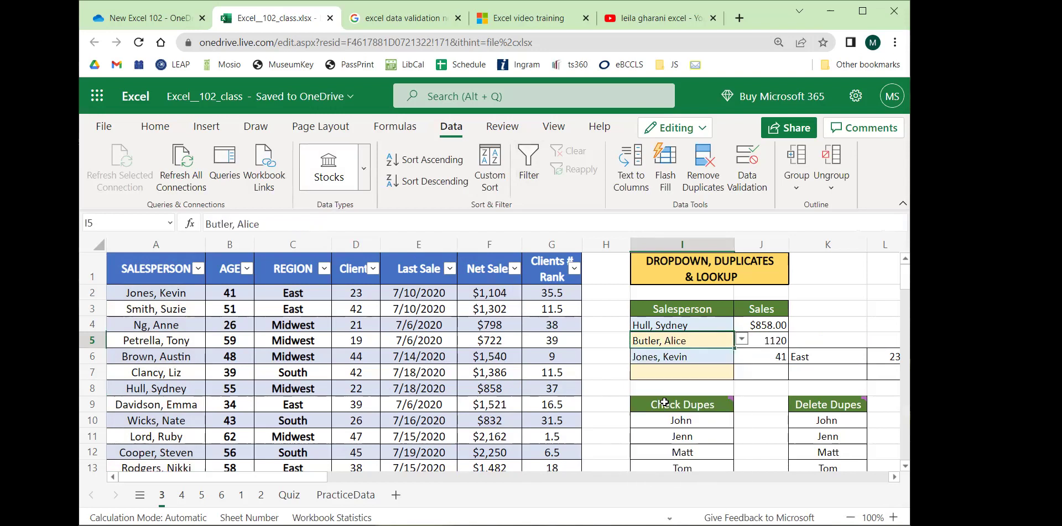
{"action": "left_click", "coordinate": [742, 341]}
{"action": "scroll", "coordinate": [685, 396], "scroll_direction": "down", "scroll_amount": 3}
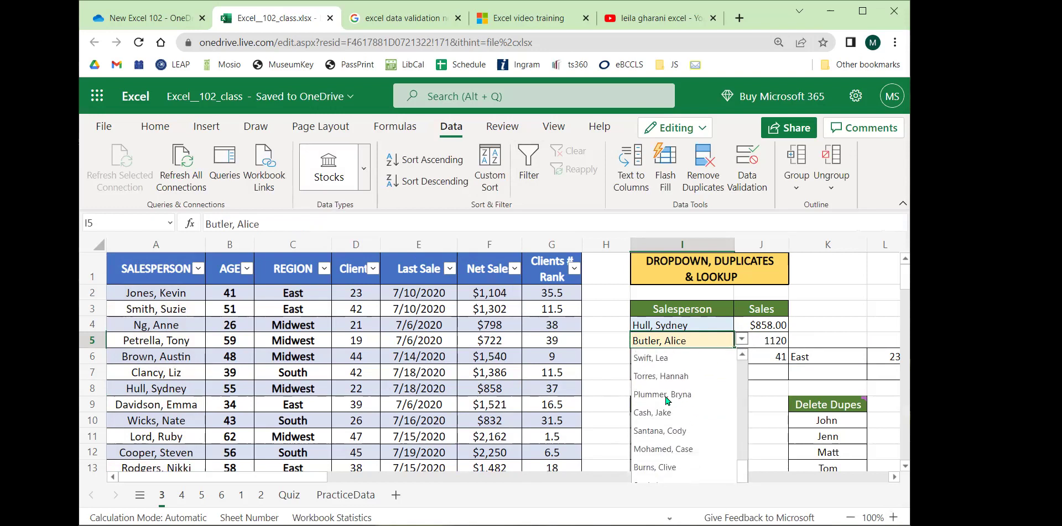
{"action": "scroll", "coordinate": [683, 399], "scroll_direction": "down", "scroll_amount": 2}
{"action": "left_click", "coordinate": [686, 418]}
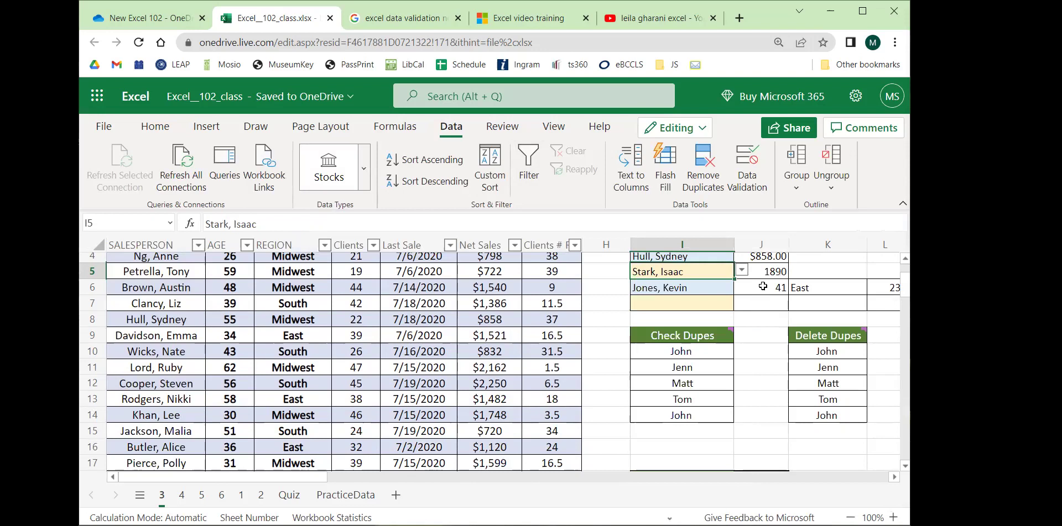
{"action": "scroll", "coordinate": [352, 363], "scroll_direction": "down", "scroll_amount": 6}
{"action": "scroll", "coordinate": [353, 354], "scroll_direction": "down", "scroll_amount": 6}
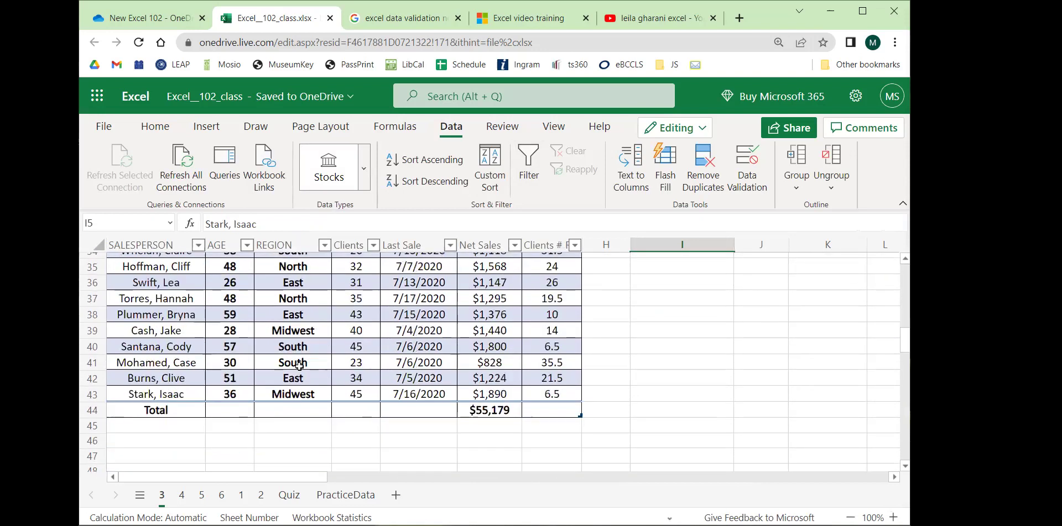
{"action": "left_click", "coordinate": [500, 324]}
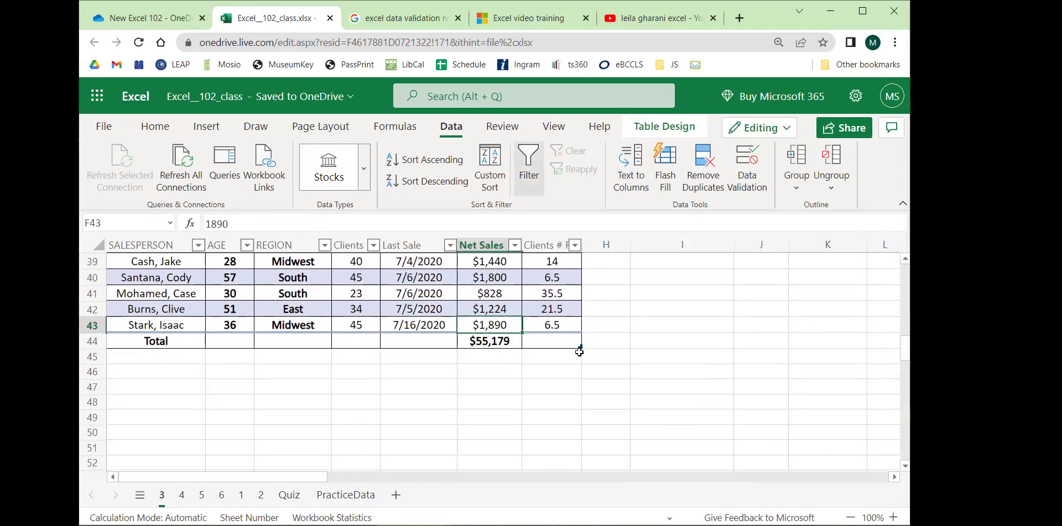
{"action": "scroll", "coordinate": [507, 397], "scroll_direction": "up", "scroll_amount": 3}
{"action": "scroll", "coordinate": [507, 398], "scroll_direction": "up", "scroll_amount": 10}
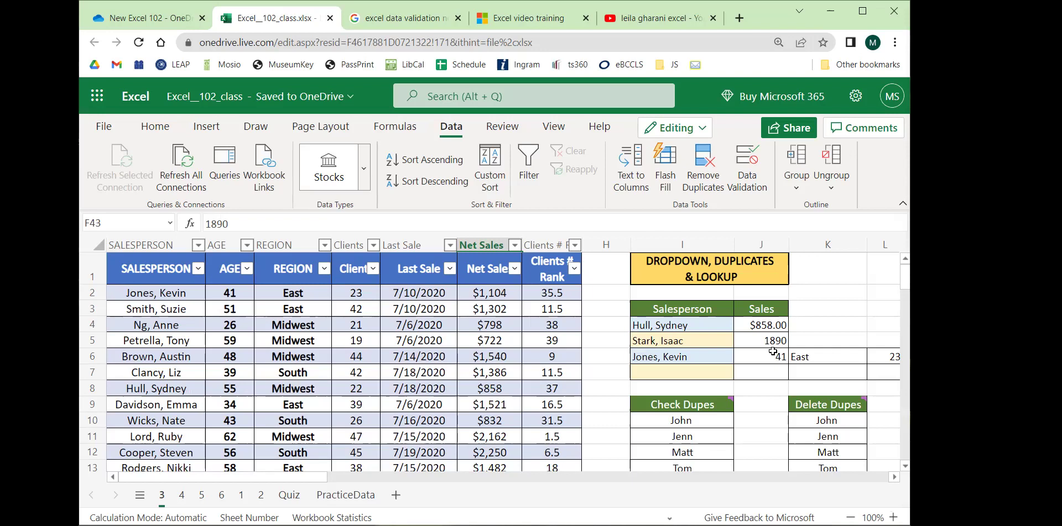
Format J5 as $ English (United States) Accounting with no decimals, showing $ 1,890.
{"action": "left_click", "coordinate": [752, 336]}
{"action": "left_click", "coordinate": [846, 313]}
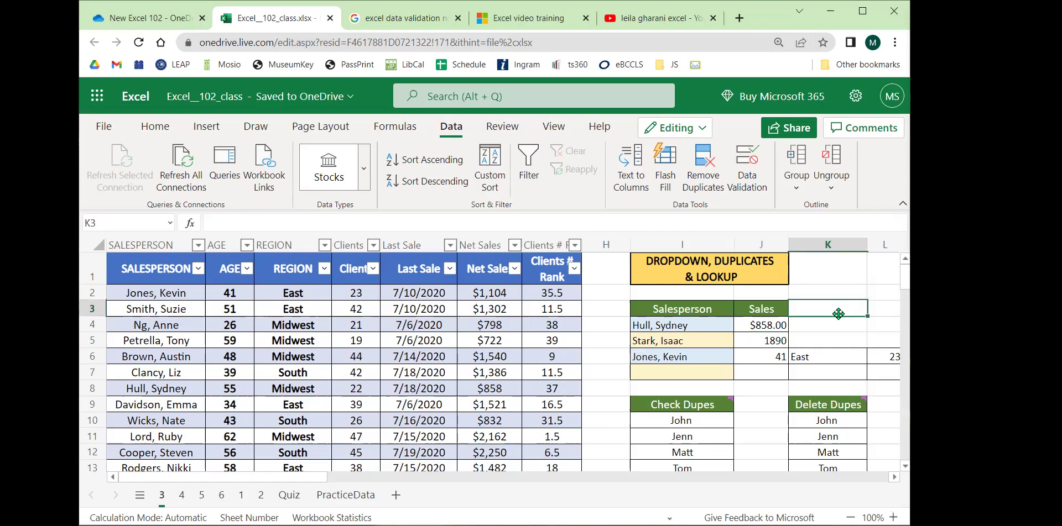
{"action": "left_click", "coordinate": [770, 340]}
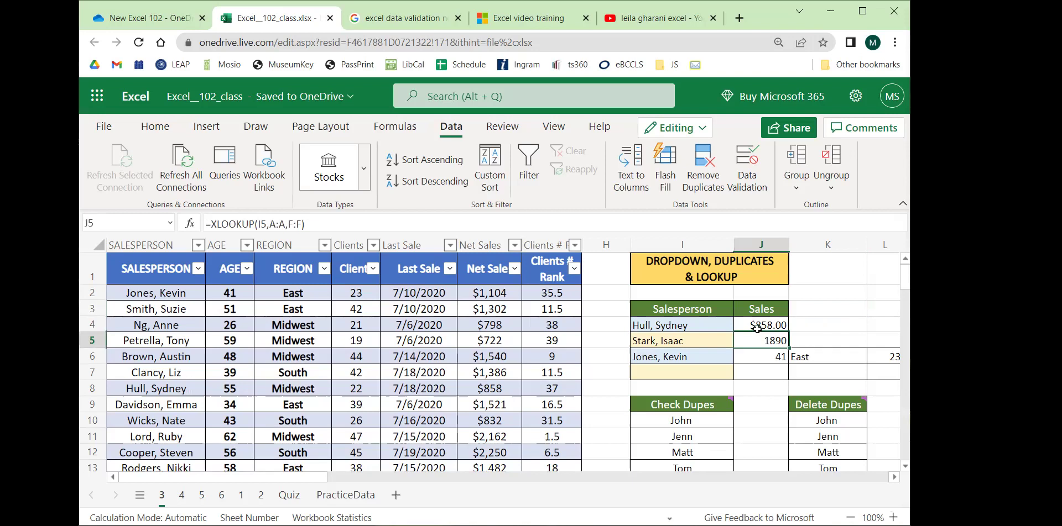
{"action": "left_click", "coordinate": [156, 127]}
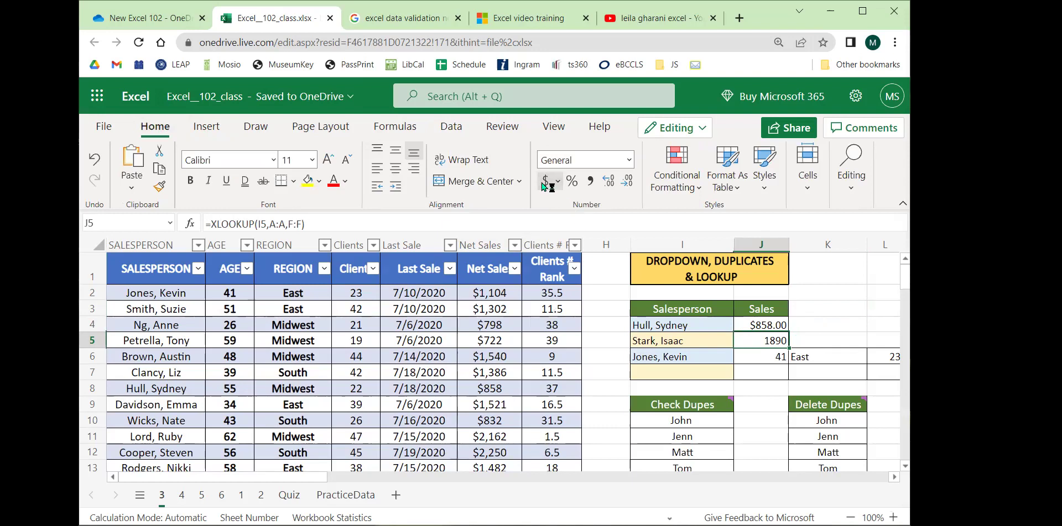
{"action": "left_click", "coordinate": [558, 181]}
{"action": "left_click", "coordinate": [556, 203]}
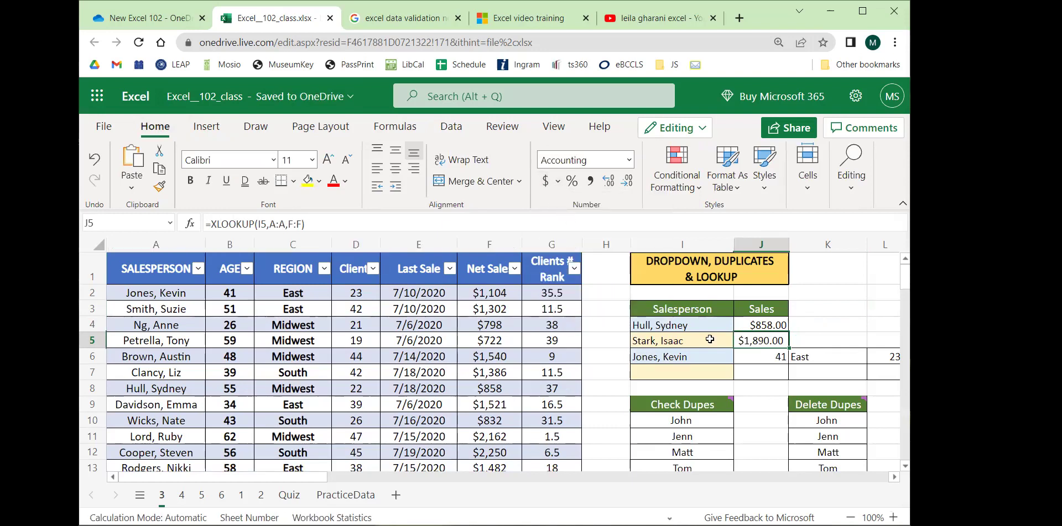
{"action": "left_click", "coordinate": [627, 181]}
{"action": "left_click", "coordinate": [627, 181]}
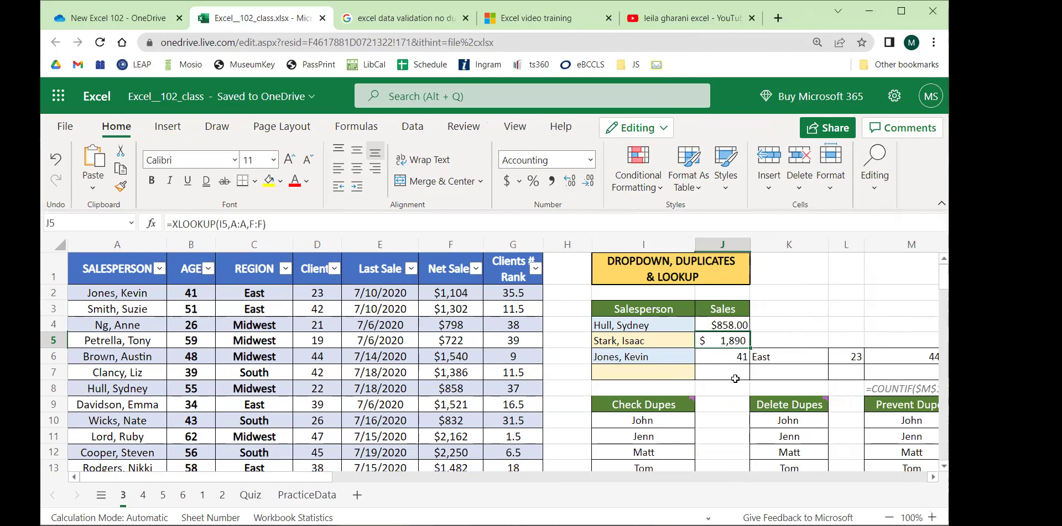
{"action": "left_click_drag", "start_coordinate": [310, 480], "coordinate": [359, 481]}
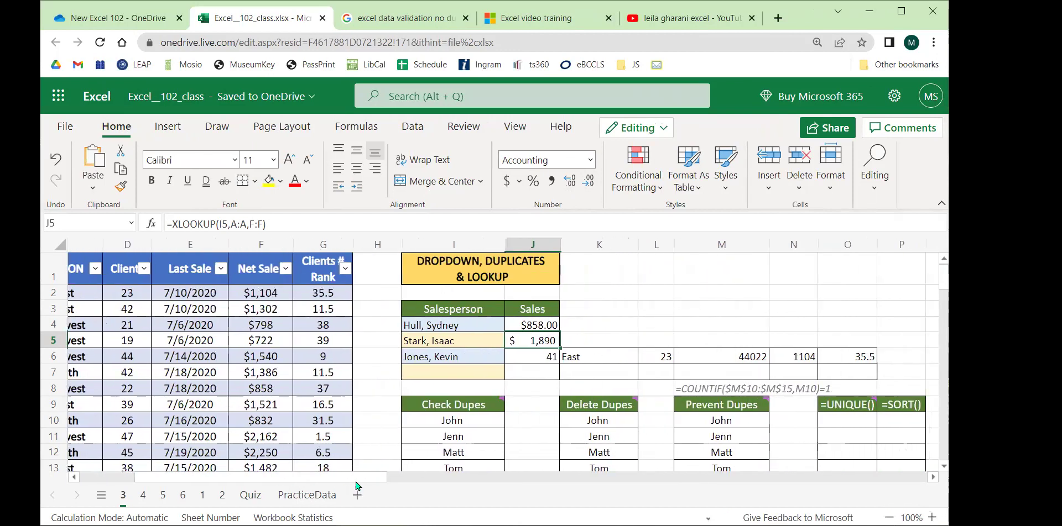
{"action": "left_click", "coordinate": [458, 377]}
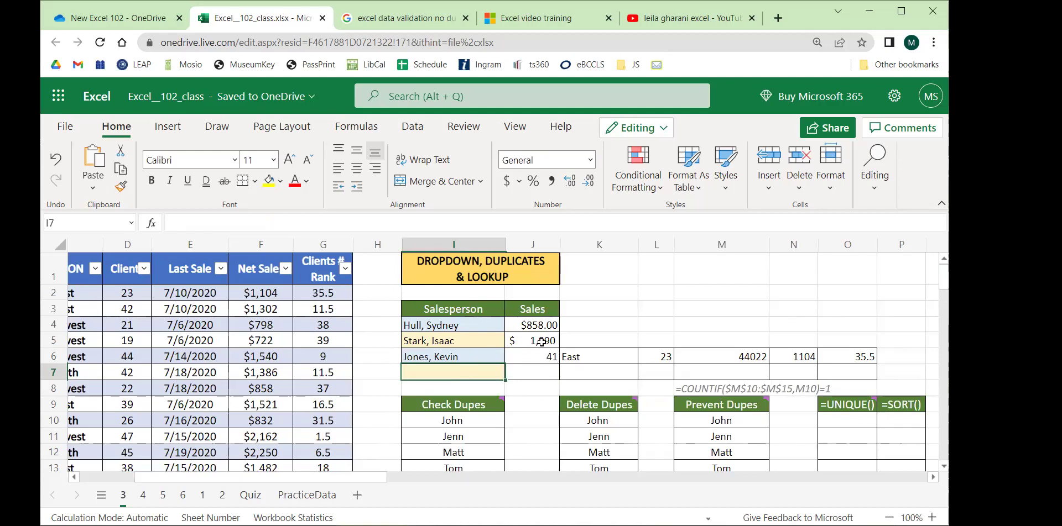
{"action": "left_click", "coordinate": [536, 340]}
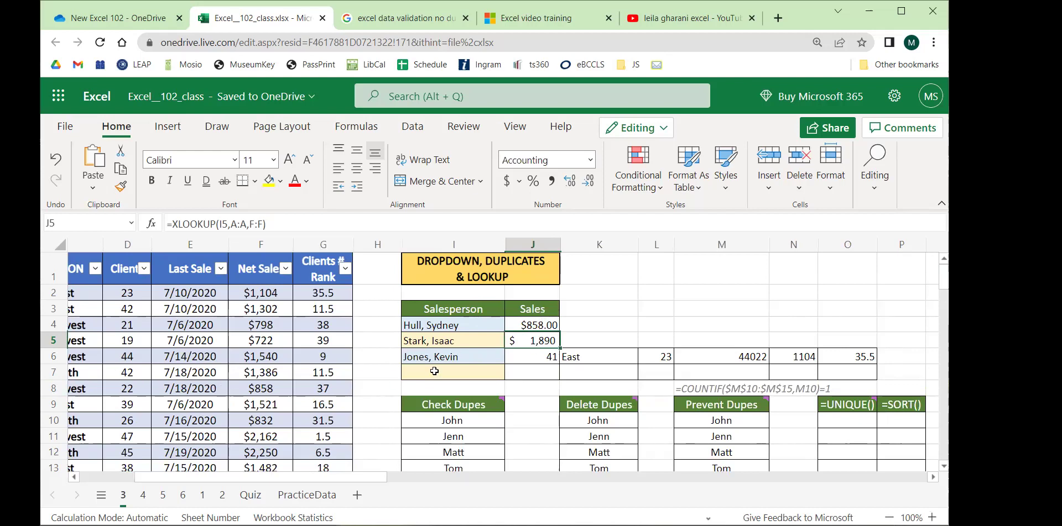
{"action": "left_click_drag", "start_coordinate": [532, 356], "coordinate": [858, 355]}
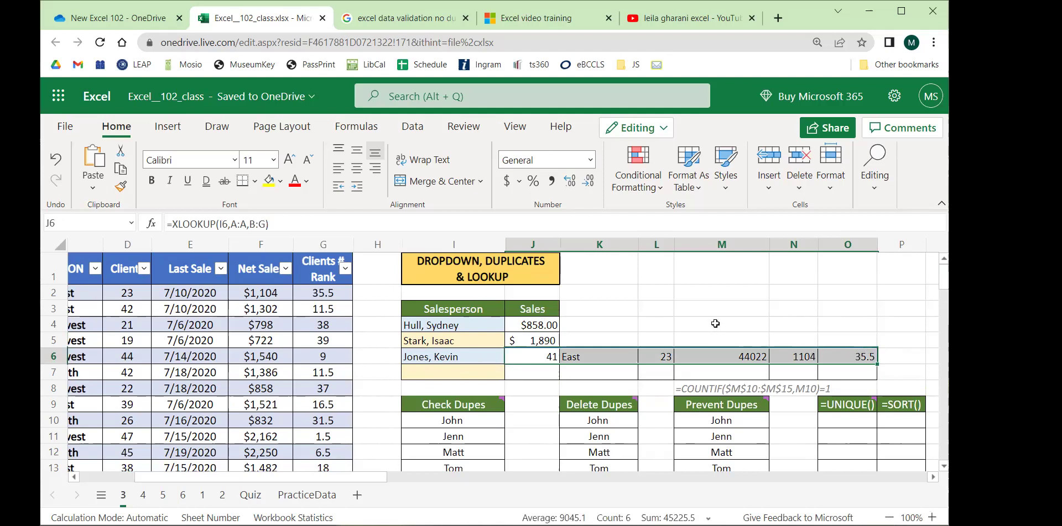
{"action": "left_click", "coordinate": [463, 373]}
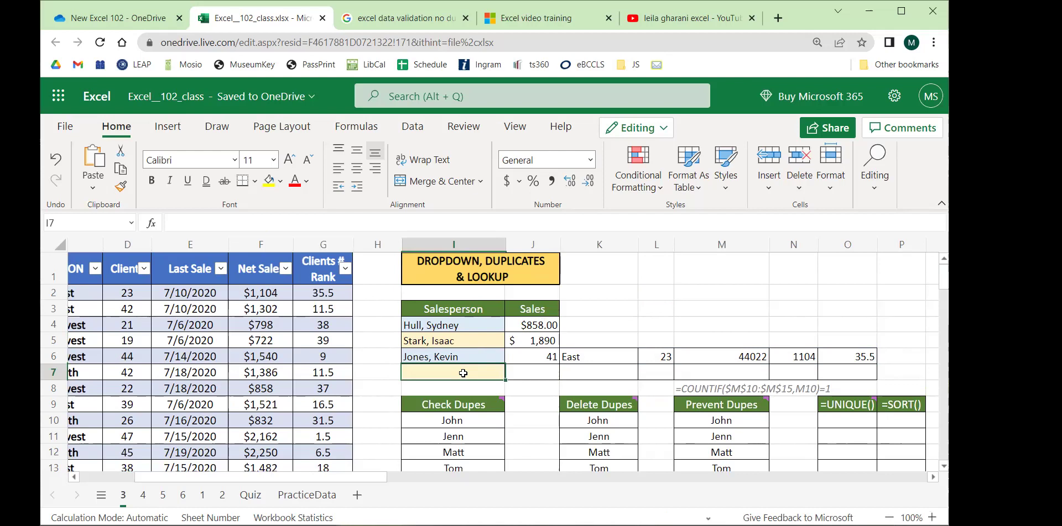
{"action": "left_click", "coordinate": [477, 342]}
{"action": "key", "text": "ctrl+c"}
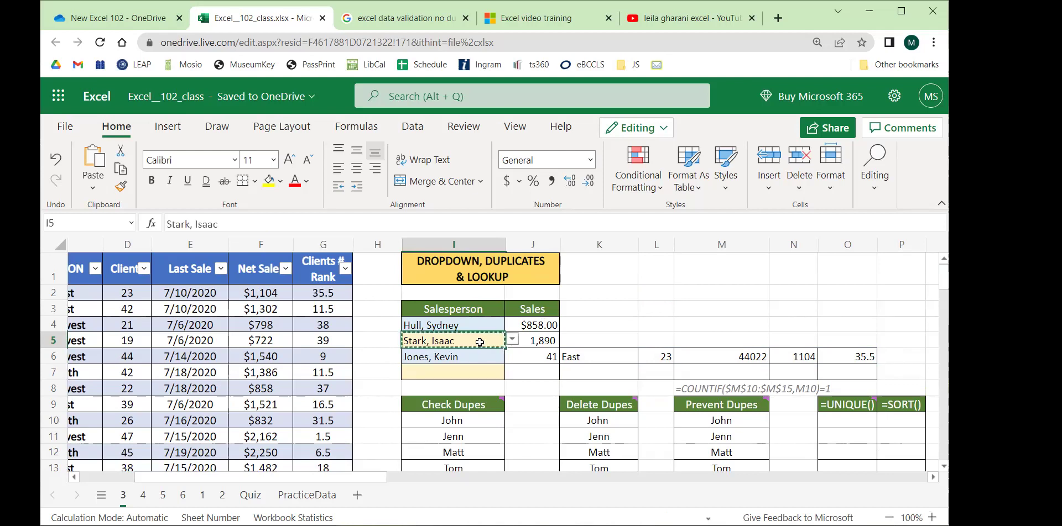
{"action": "left_click", "coordinate": [475, 373]}
{"action": "key", "text": "ctrl+v"}
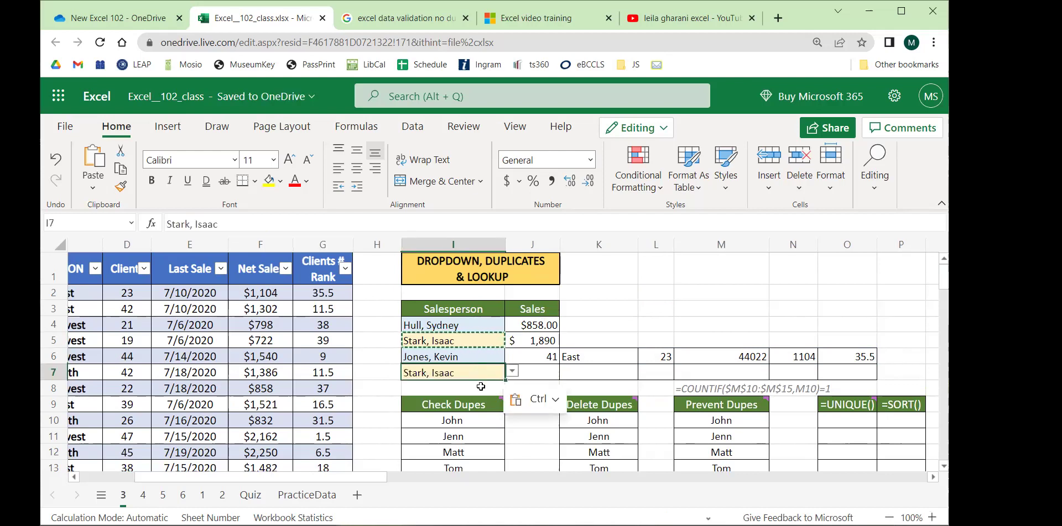
{"action": "left_click", "coordinate": [512, 372]}
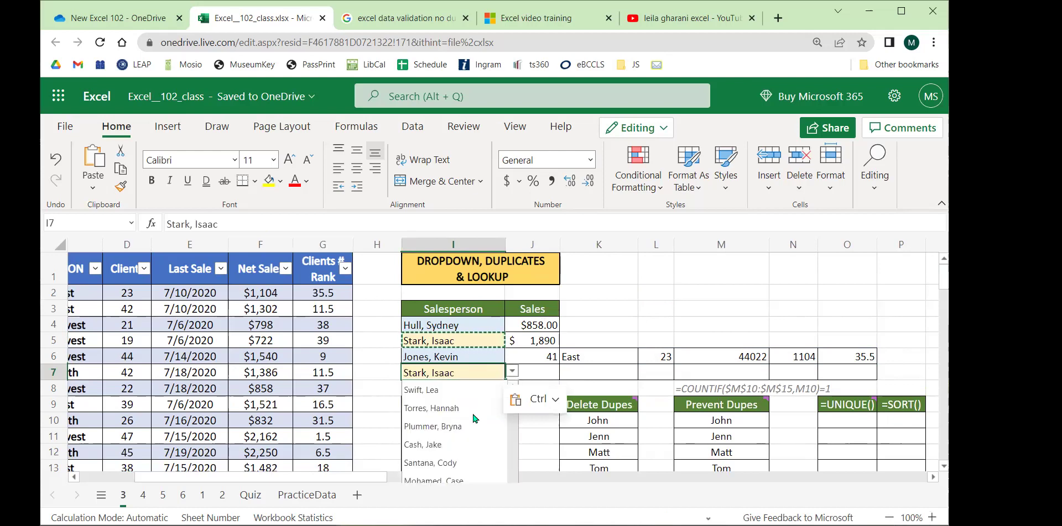
{"action": "scroll", "coordinate": [419, 377], "scroll_direction": "down", "scroll_amount": 3}
{"action": "scroll", "coordinate": [418, 377], "scroll_direction": "up", "scroll_amount": 3}
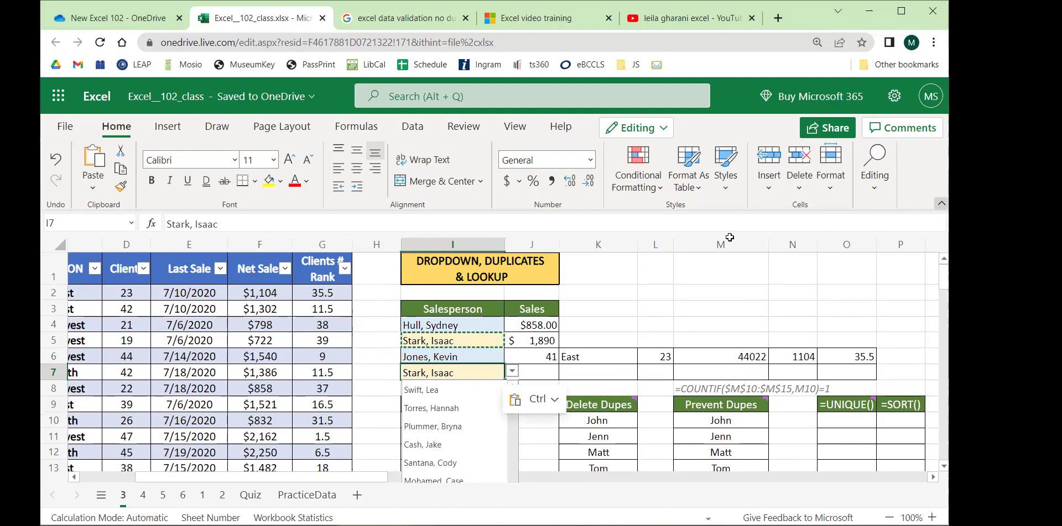
Switch to the Simplified single-line ribbon and close the name list.
{"action": "left_click", "coordinate": [942, 204]}
{"action": "scroll", "coordinate": [467, 384], "scroll_direction": "up", "scroll_amount": 5}
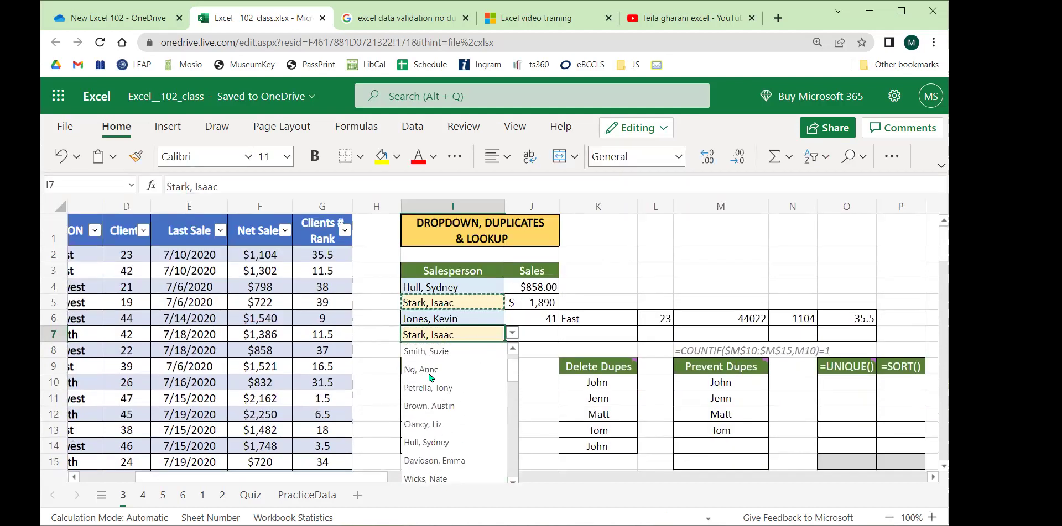
{"action": "left_click", "coordinate": [384, 339]}
{"action": "left_click", "coordinate": [543, 334]}
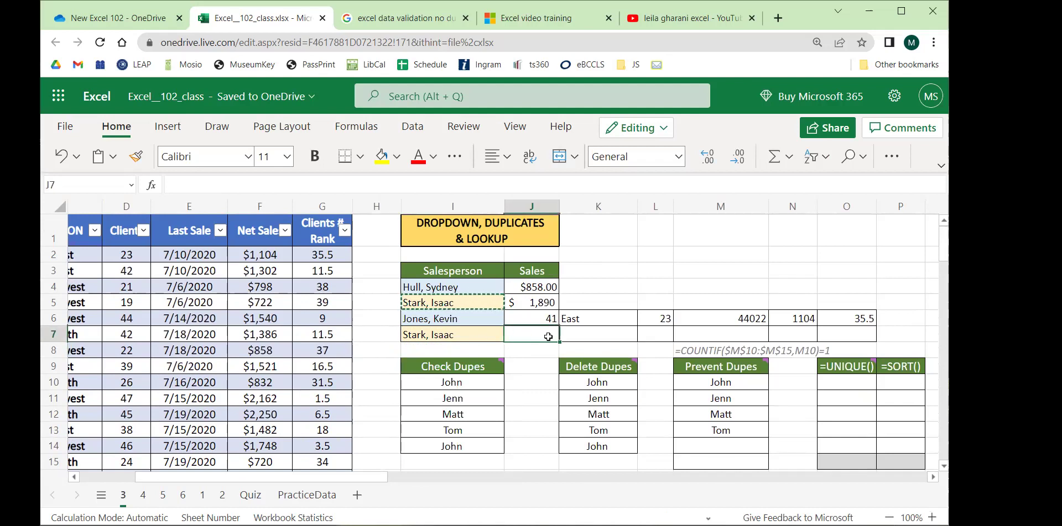
{"action": "type", "text": "=xlookup("}
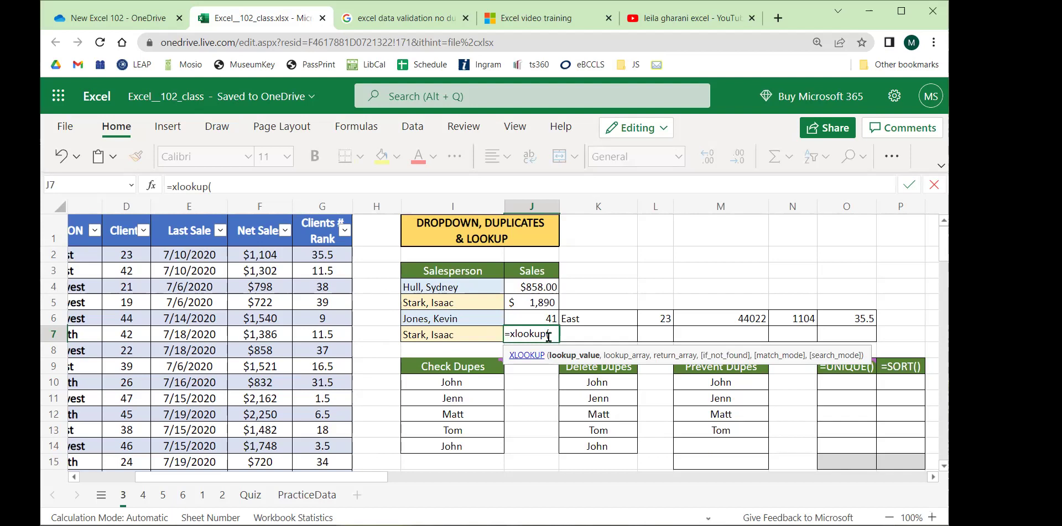
{"action": "left_click", "coordinate": [463, 334]}
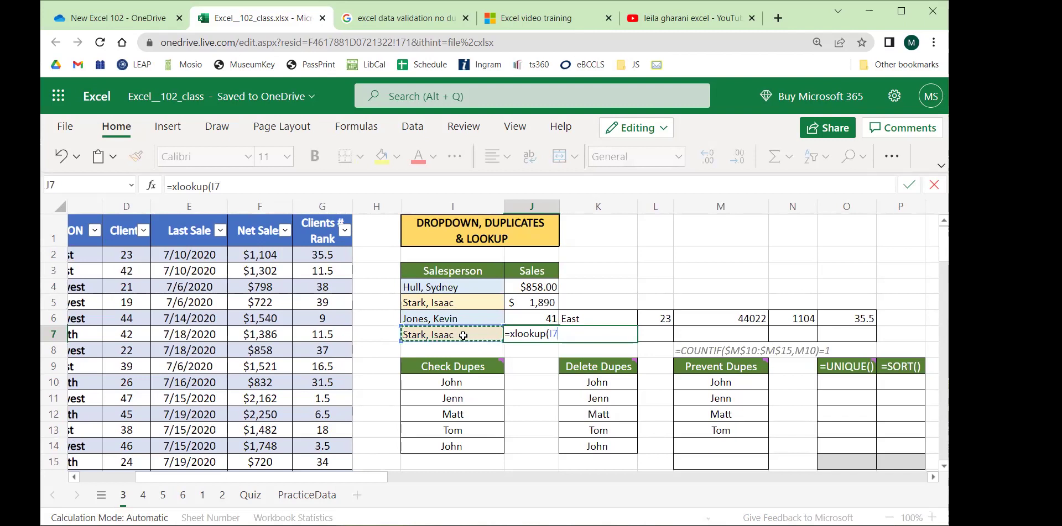
{"action": "type", "text": ","}
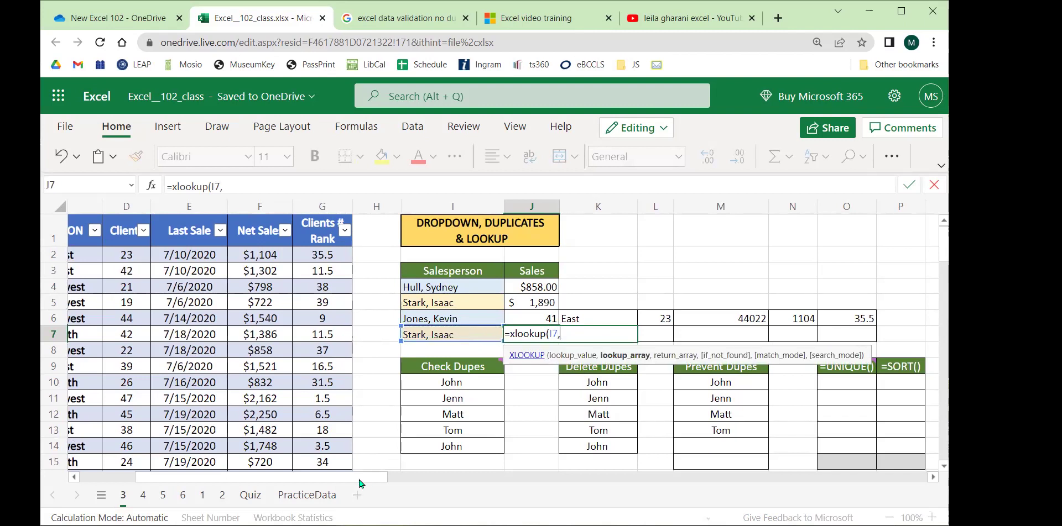
{"action": "scroll", "coordinate": [356, 483], "scroll_direction": "left", "scroll_amount": 5}
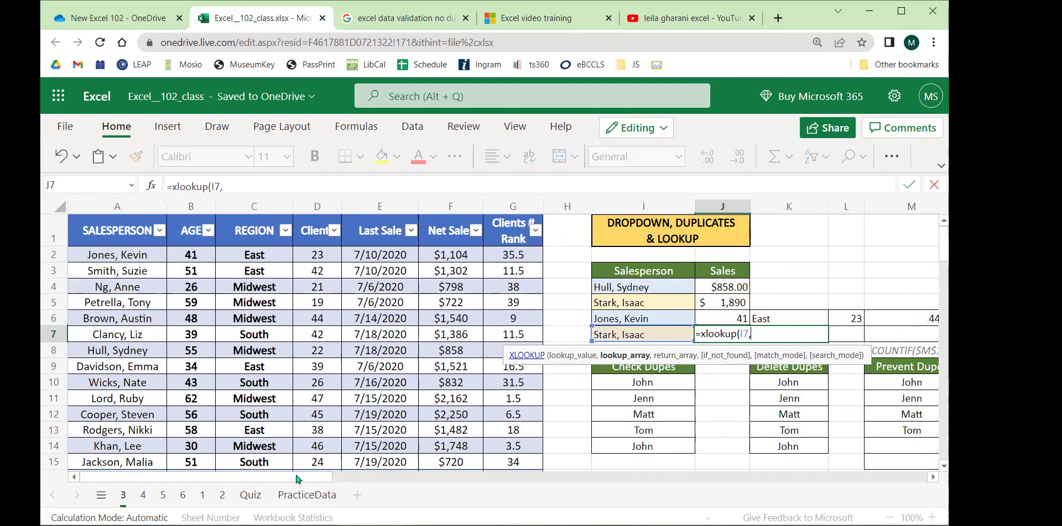
{"action": "left_click", "coordinate": [117, 209]}
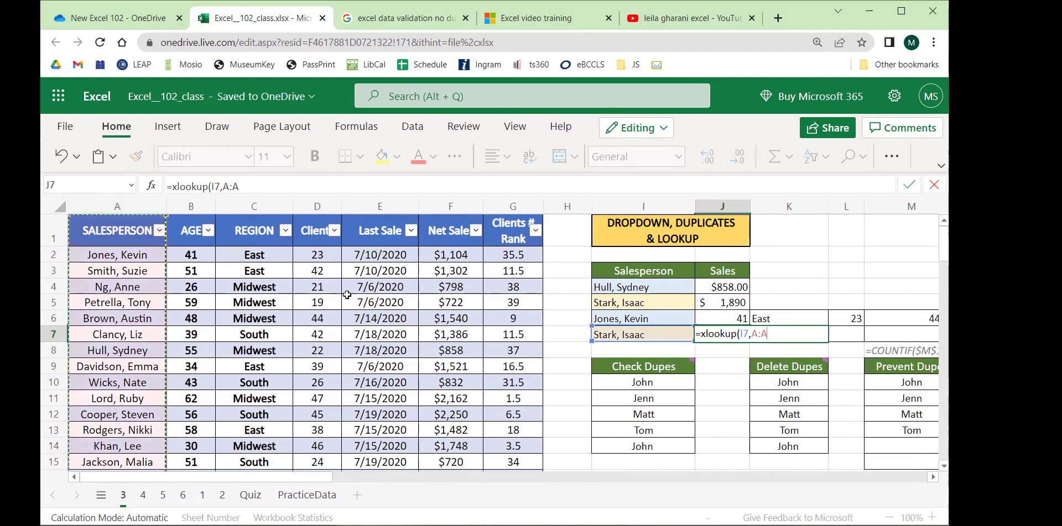
{"action": "left_click", "coordinate": [268, 182]}
{"action": "type", "text": ","}
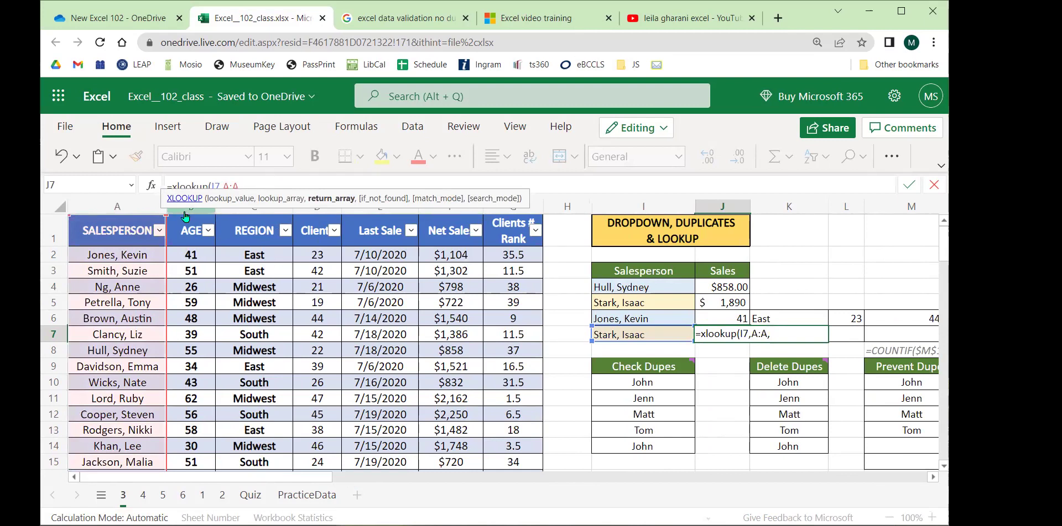
{"action": "left_click_drag", "start_coordinate": [184, 214], "coordinate": [523, 217]}
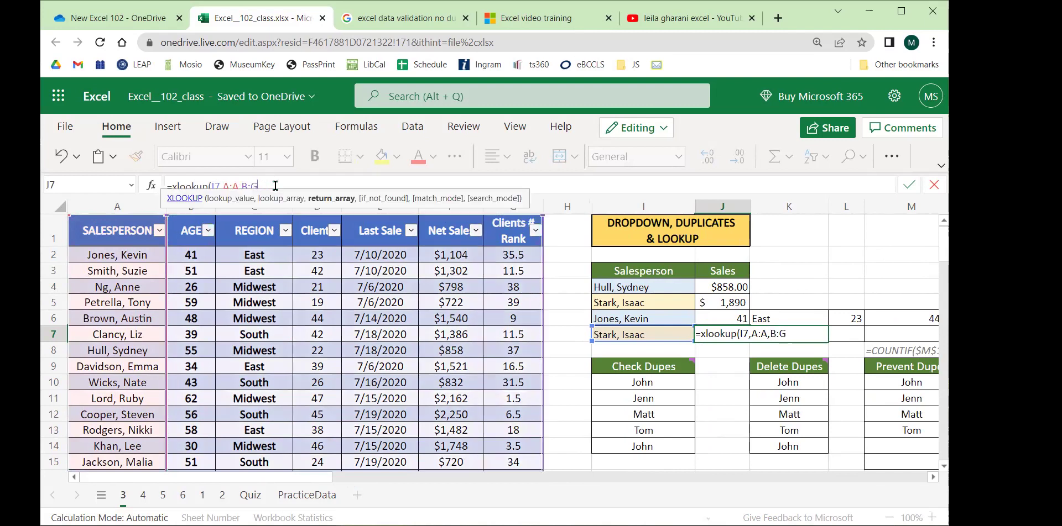
{"action": "type", "text": ")"}
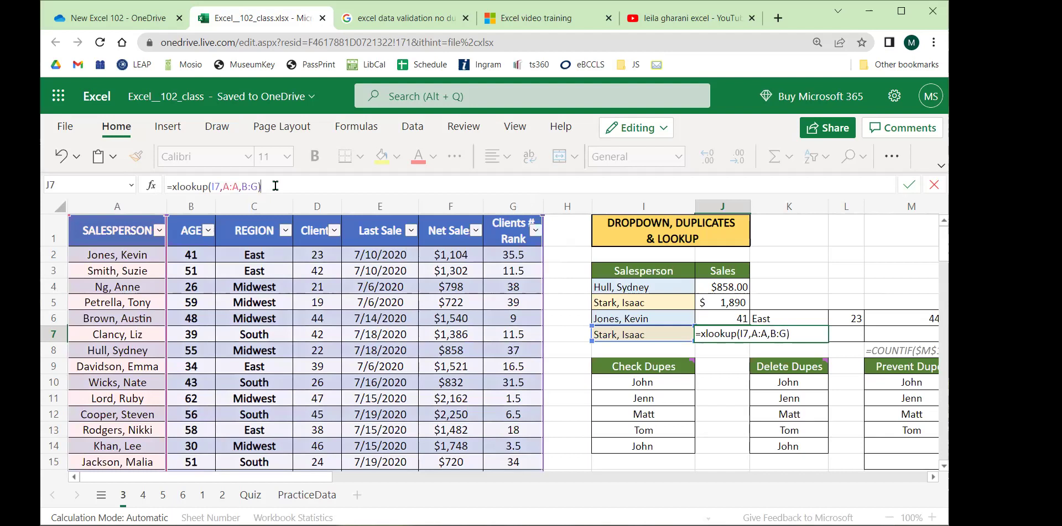
{"action": "key", "text": "Return"}
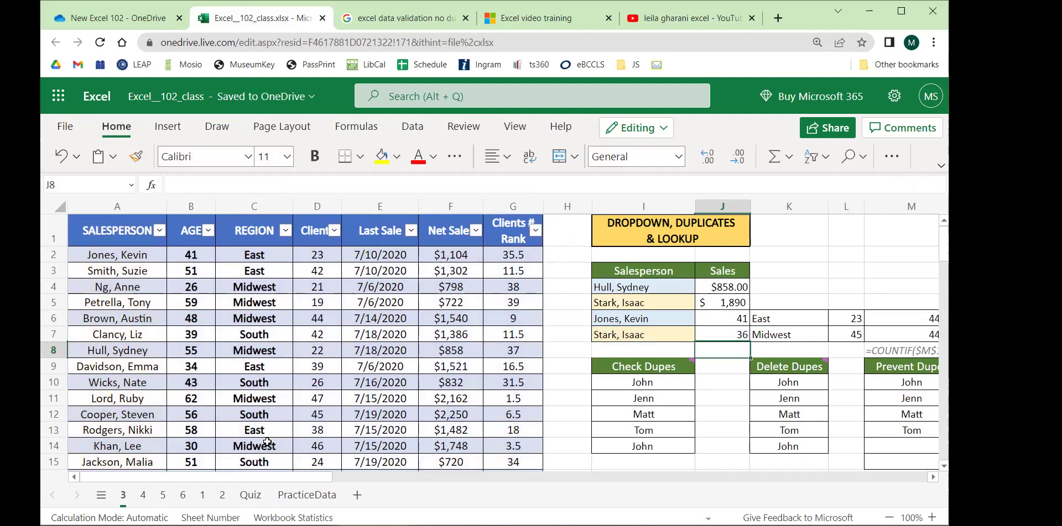
{"action": "left_click_drag", "start_coordinate": [259, 480], "coordinate": [360, 480]}
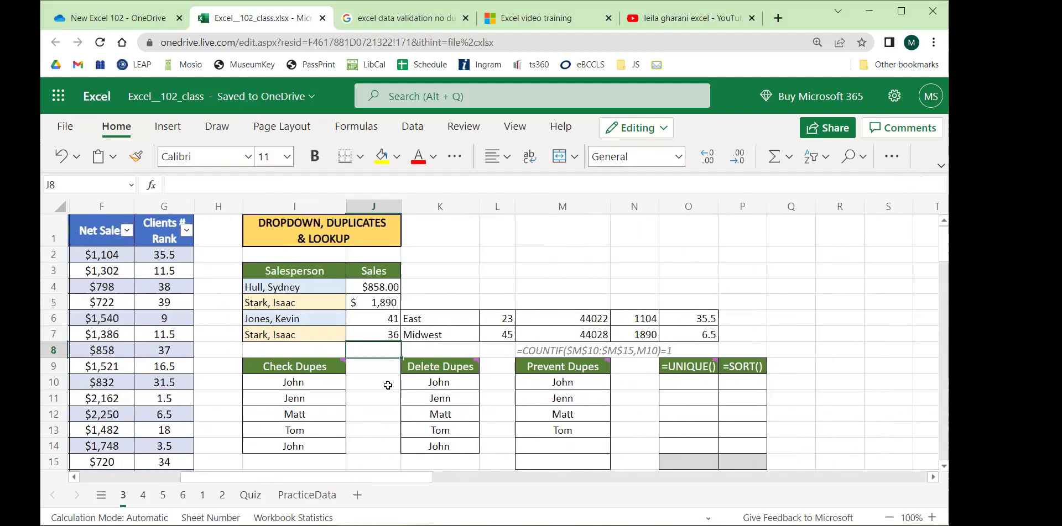
{"action": "left_click", "coordinate": [387, 334]}
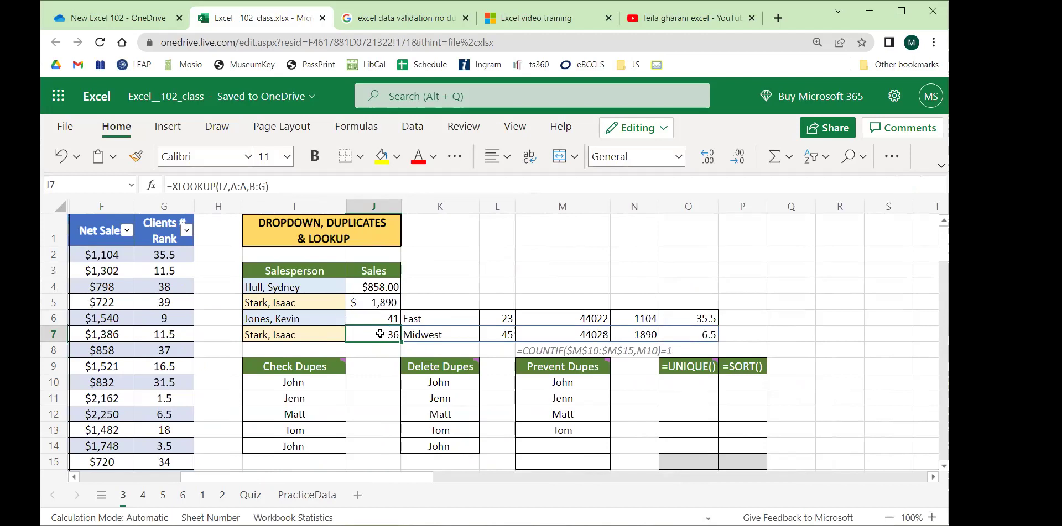
{"action": "left_click", "coordinate": [424, 334]}
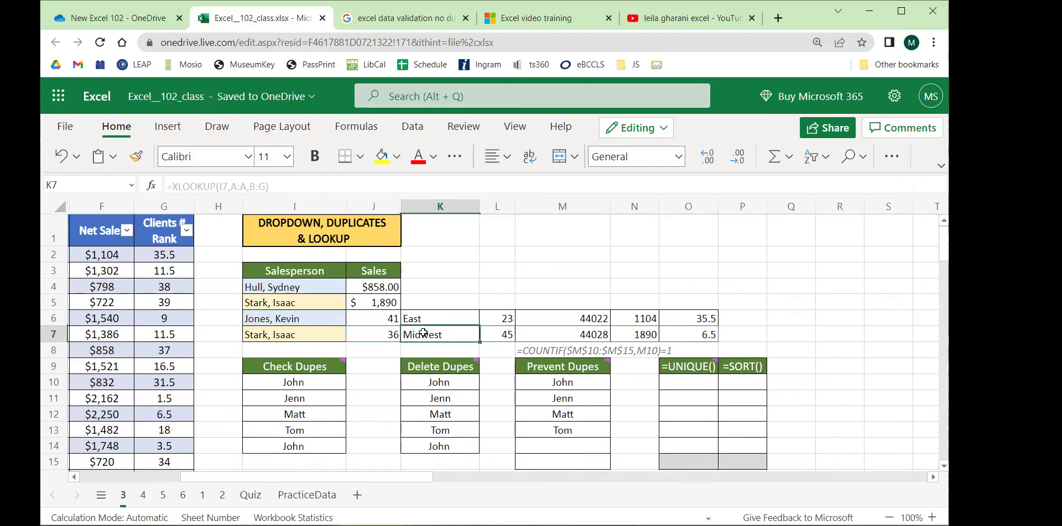
{"action": "left_click", "coordinate": [496, 334]}
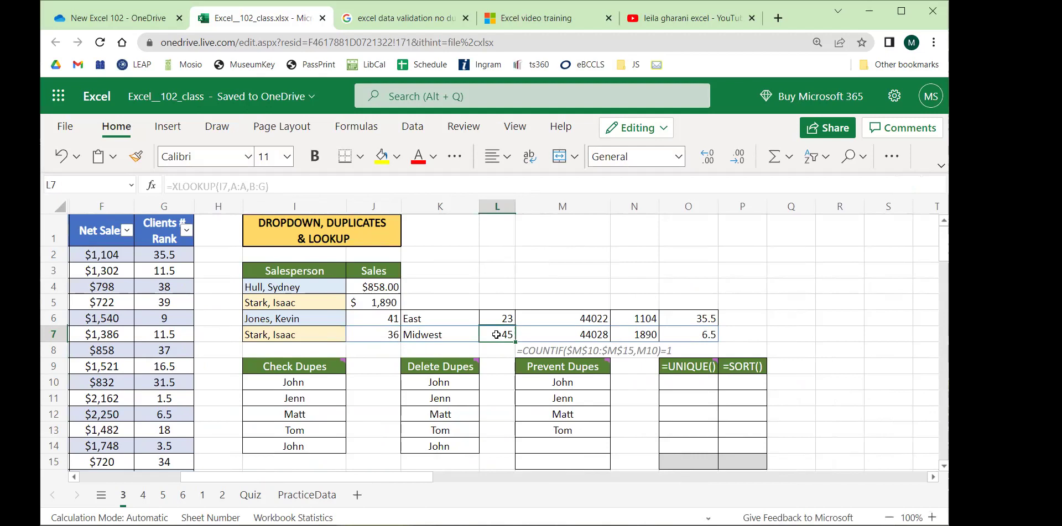
{"action": "left_click", "coordinate": [551, 334]}
{"action": "left_click", "coordinate": [645, 333]}
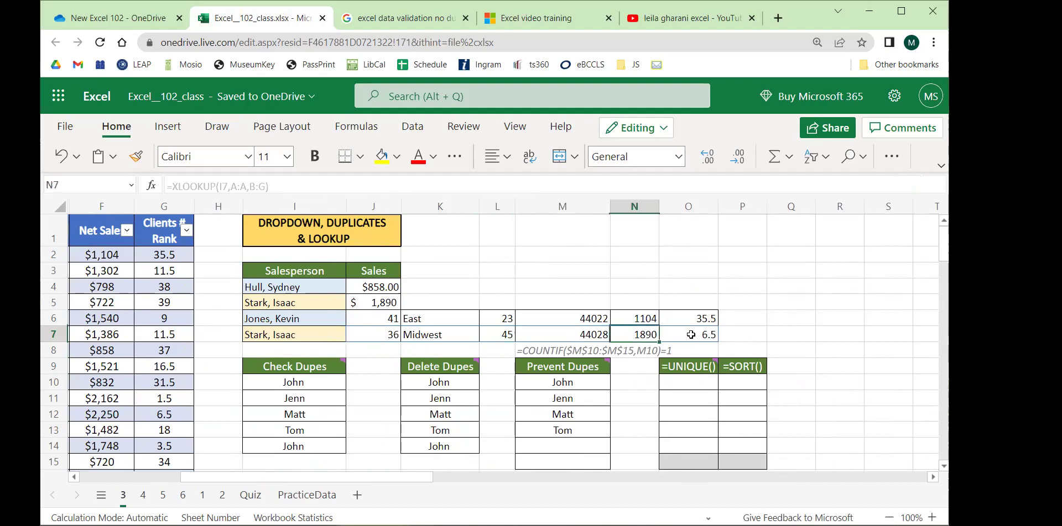
{"action": "left_click", "coordinate": [698, 335]}
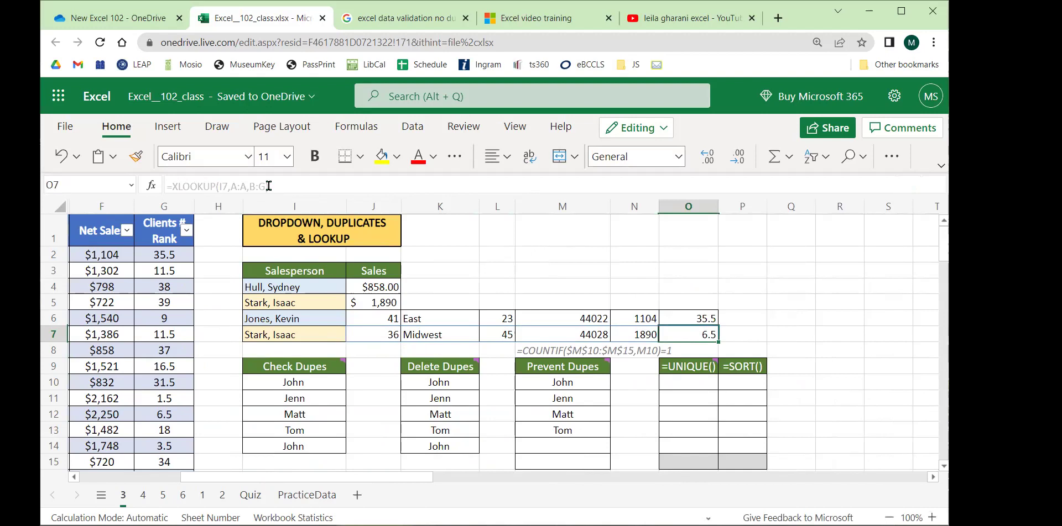
{"action": "left_click", "coordinate": [376, 336]}
{"action": "left_click", "coordinate": [381, 158]}
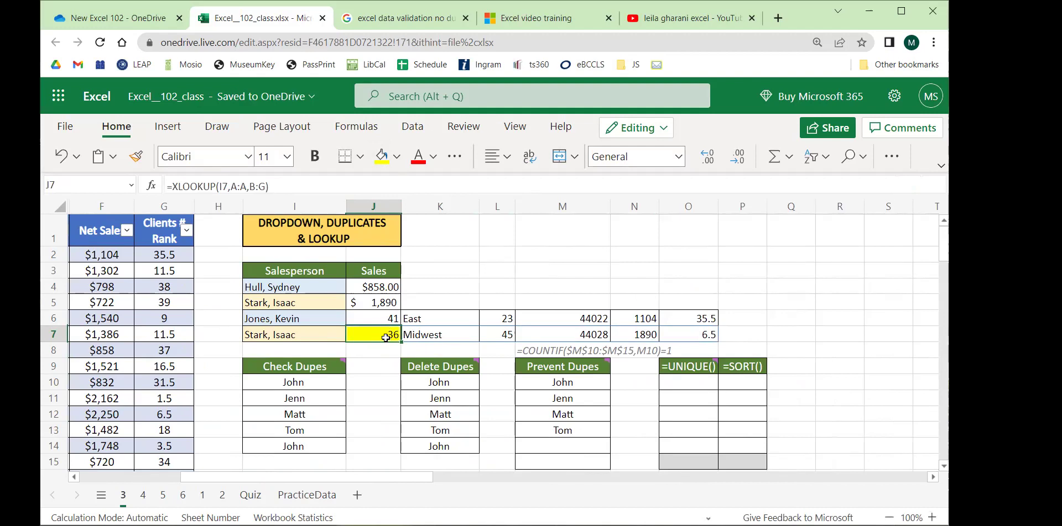
{"action": "left_click", "coordinate": [449, 334]}
{"action": "key", "text": "Right"}
{"action": "key", "text": "Right"}
{"action": "key", "text": "Right"}
{"action": "key", "text": "Right"}
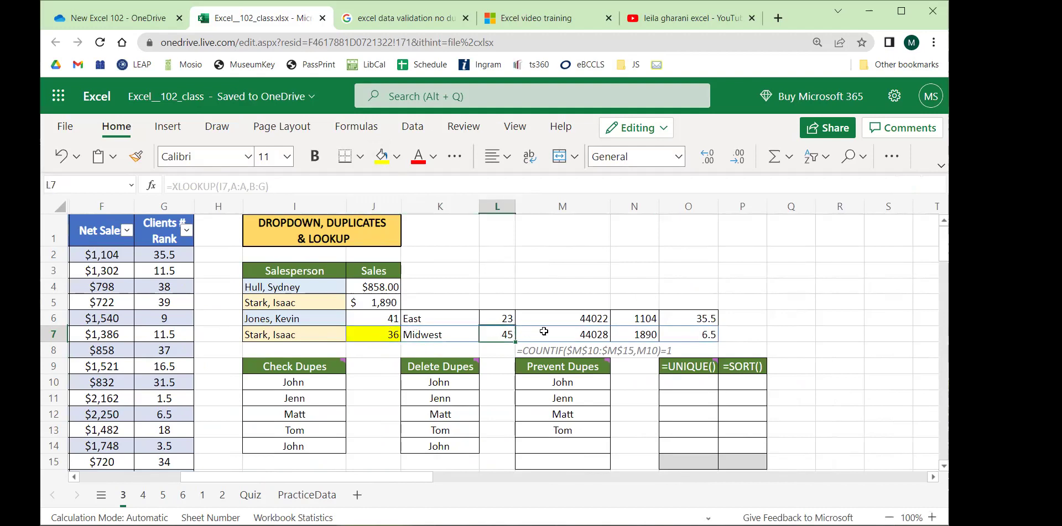
{"action": "left_click", "coordinate": [376, 338]}
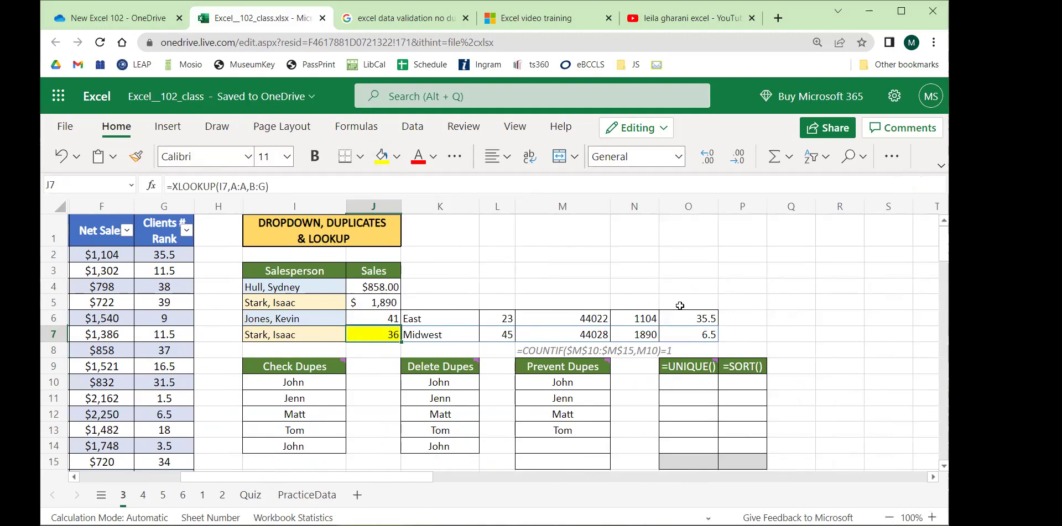
{"action": "left_click_drag", "start_coordinate": [558, 314], "coordinate": [559, 334]}
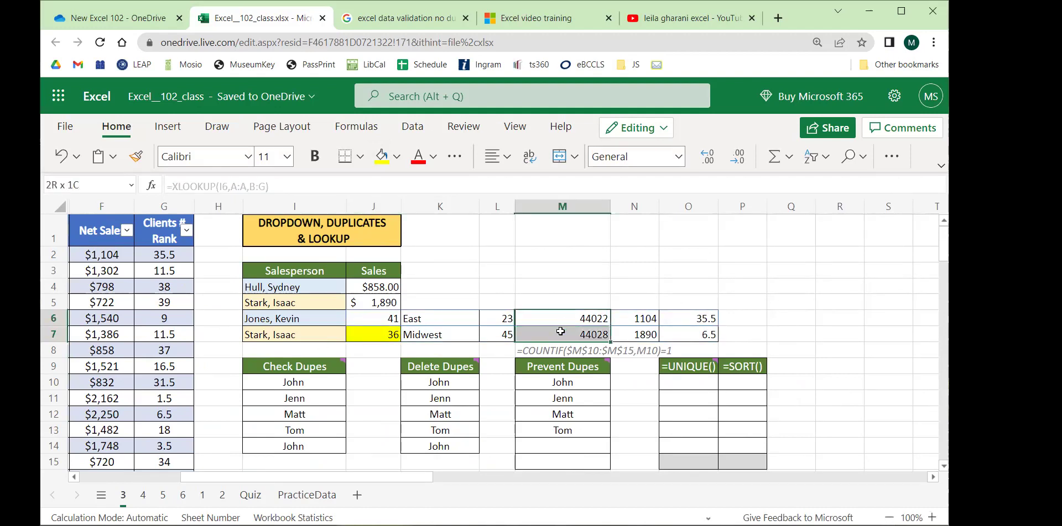
Apply Short Date format to the spilled dates in M6:M7.
{"action": "left_click", "coordinate": [678, 156]}
{"action": "left_click", "coordinate": [656, 275]}
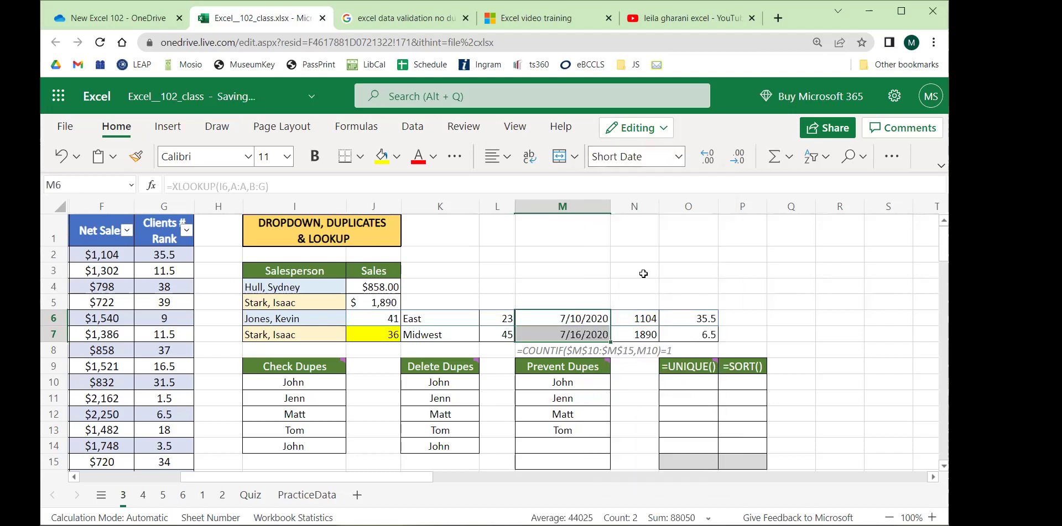
{"action": "left_click", "coordinate": [688, 270]}
Apply Accounting currency format to the spilled sales in N6:N7.
{"action": "left_click_drag", "start_coordinate": [645, 316], "coordinate": [645, 333]}
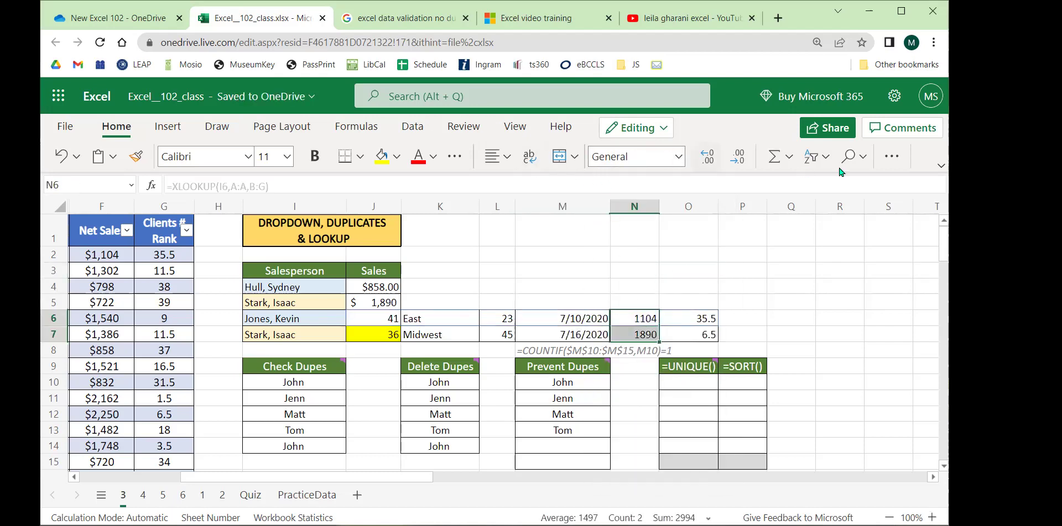
{"action": "left_click", "coordinate": [678, 157]}
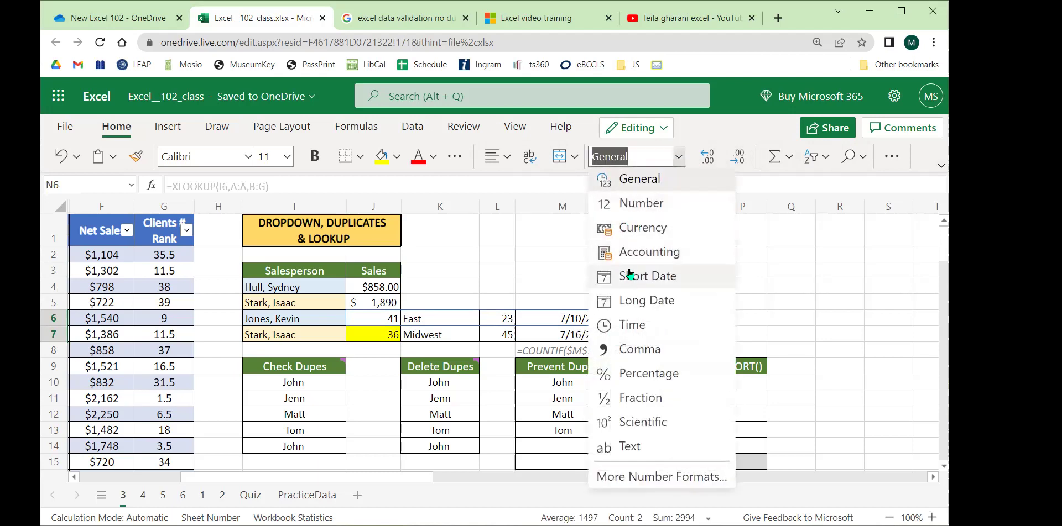
{"action": "left_click", "coordinate": [633, 246]}
{"action": "left_click", "coordinate": [754, 270]}
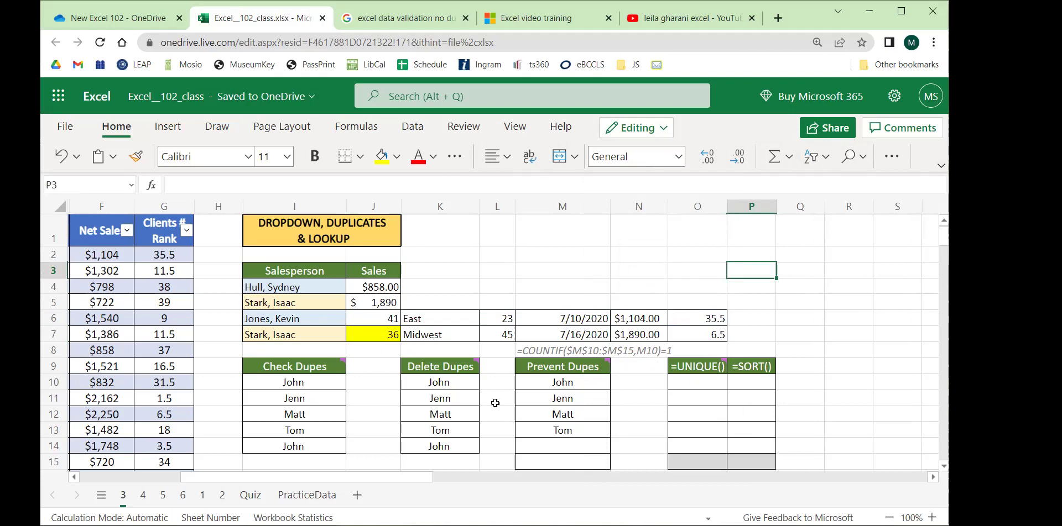
{"action": "left_click_drag", "start_coordinate": [348, 476], "coordinate": [137, 337]}
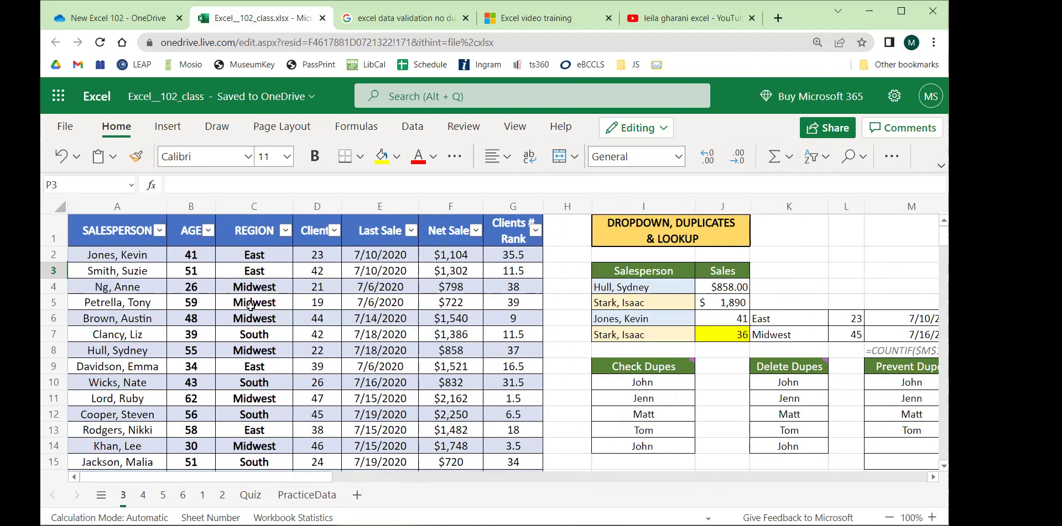
{"action": "left_click_drag", "start_coordinate": [297, 479], "coordinate": [409, 502]}
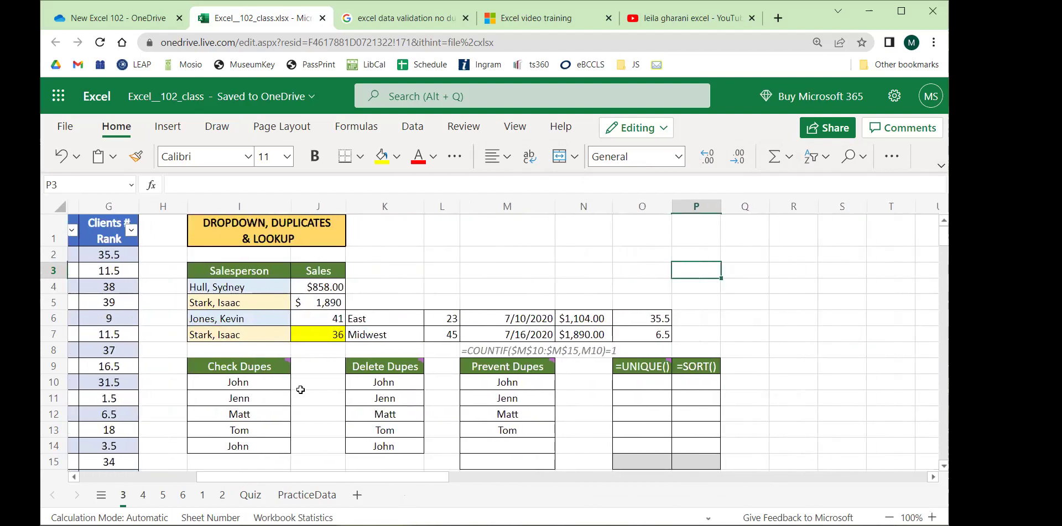
{"action": "scroll", "coordinate": [300, 390], "scroll_direction": "down", "scroll_amount": 3}
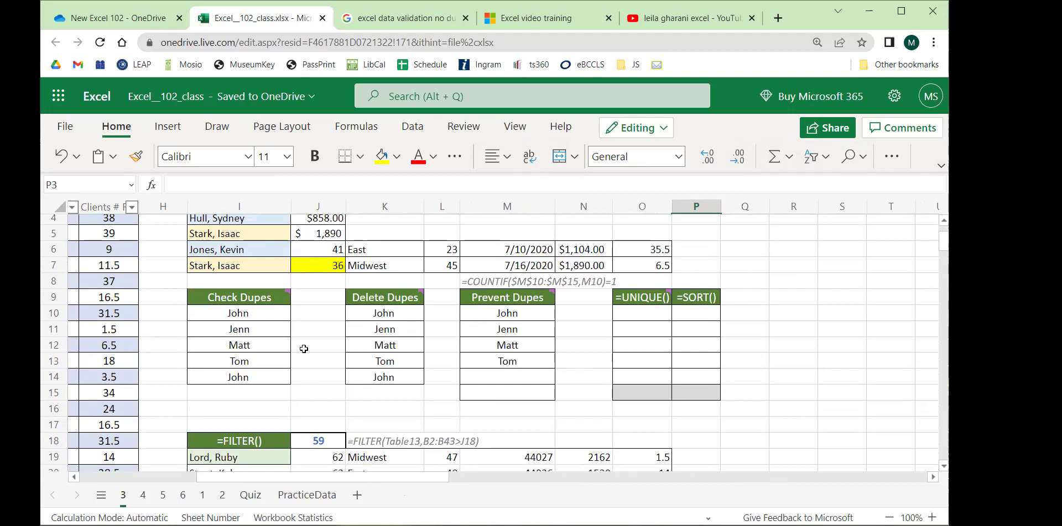
{"action": "left_click_drag", "start_coordinate": [238, 313], "coordinate": [698, 394]}
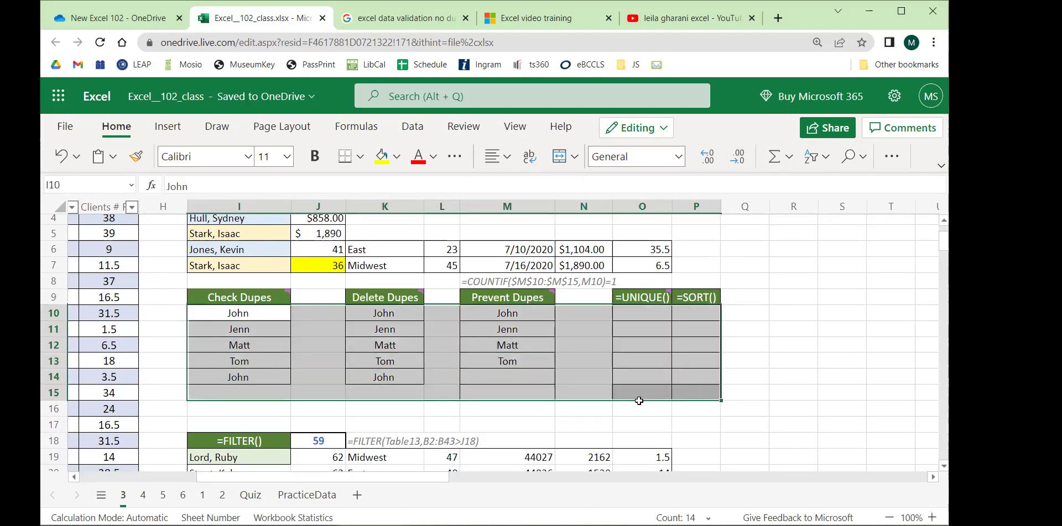
{"action": "left_click", "coordinate": [204, 495]}
{"action": "left_click_drag", "start_coordinate": [191, 237], "coordinate": [186, 408]}
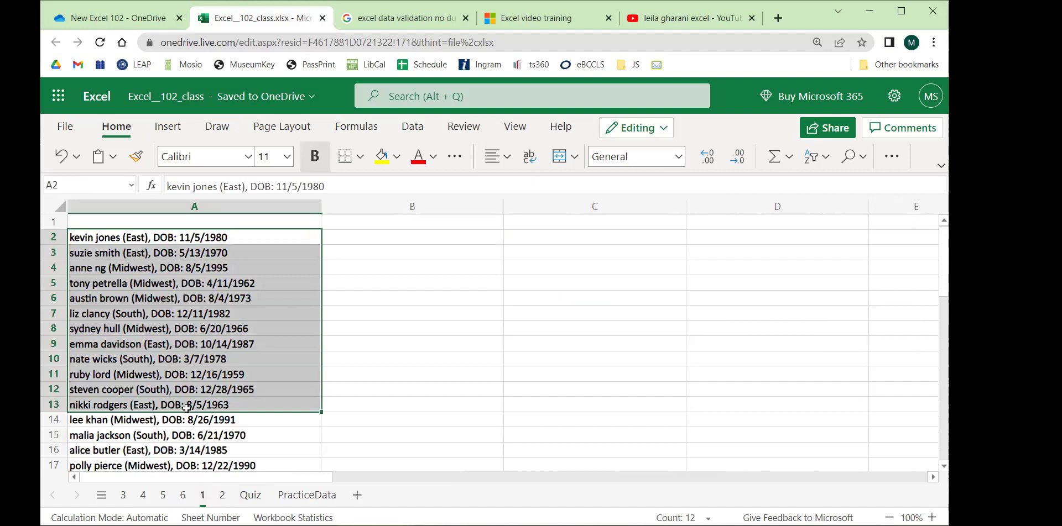
{"action": "left_click", "coordinate": [526, 345]}
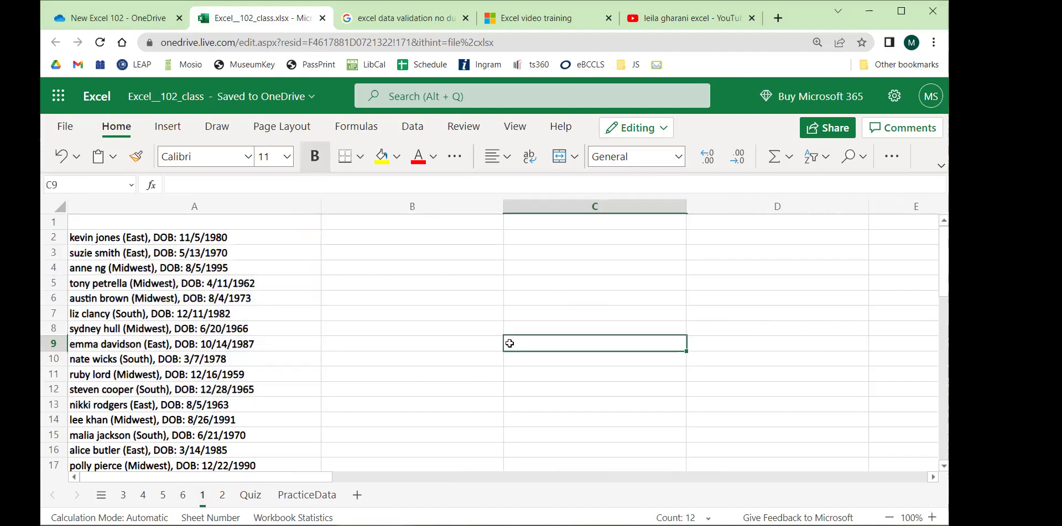
{"action": "left_click", "coordinate": [109, 240]}
{"action": "scroll", "coordinate": [192, 280], "scroll_direction": "down", "scroll_amount": 12}
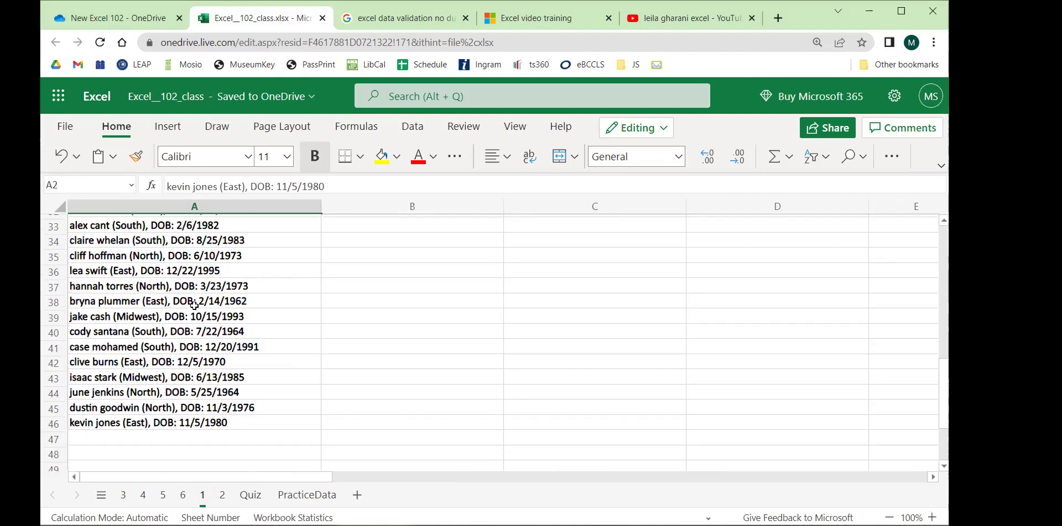
{"action": "left_click", "coordinate": [175, 354]}
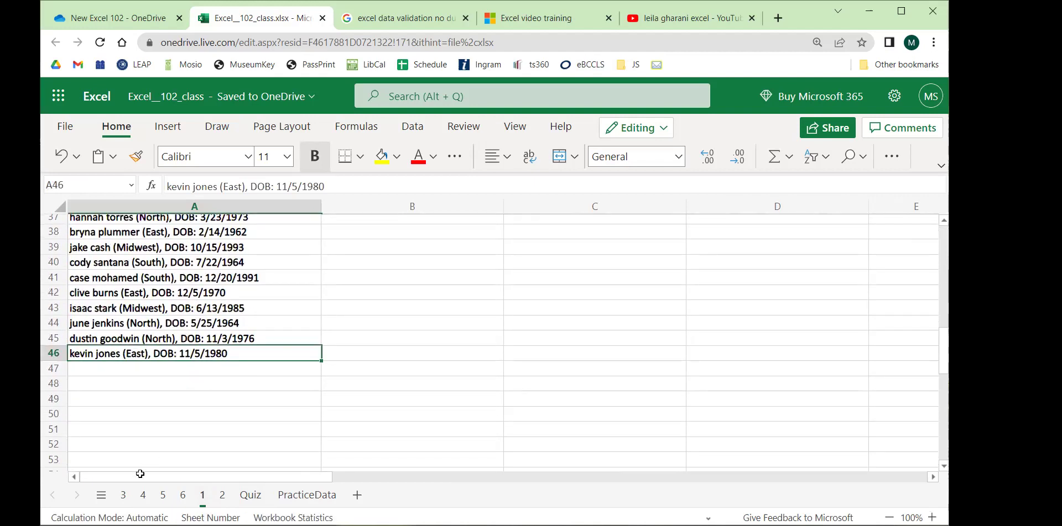
{"action": "left_click", "coordinate": [123, 495]}
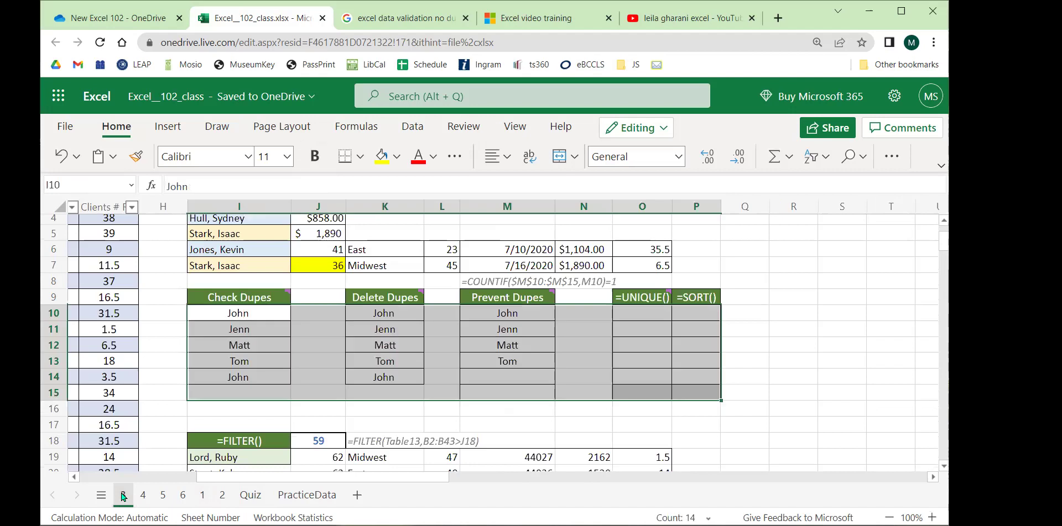
{"action": "left_click", "coordinate": [331, 353]}
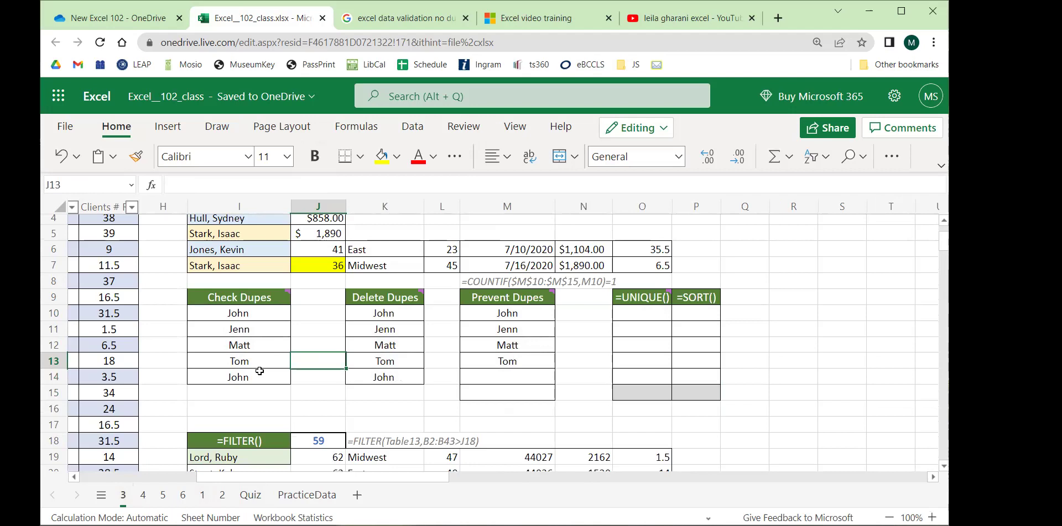
{"action": "left_click", "coordinate": [246, 313]}
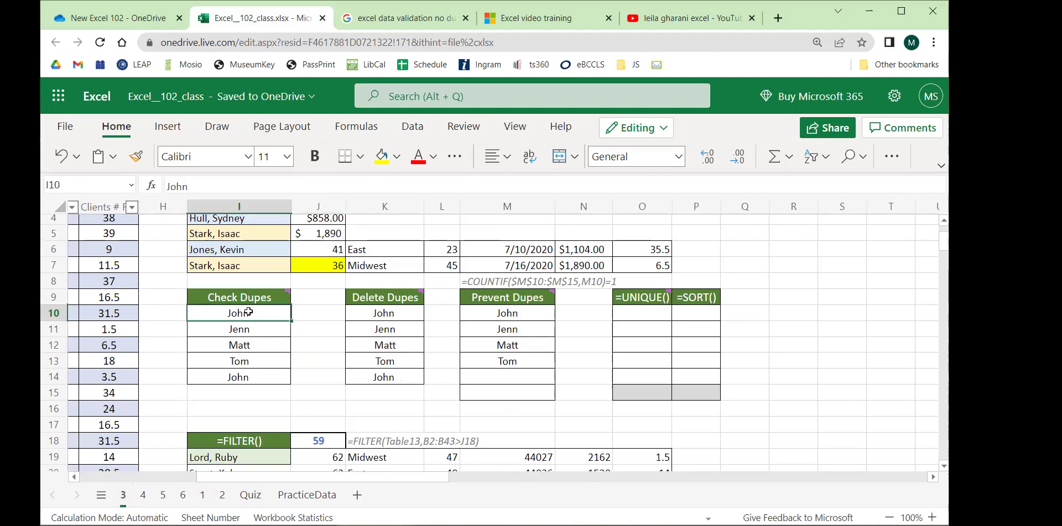
{"action": "left_click_drag", "start_coordinate": [249, 313], "coordinate": [253, 375]}
{"action": "left_click_drag", "start_coordinate": [403, 311], "coordinate": [397, 378]}
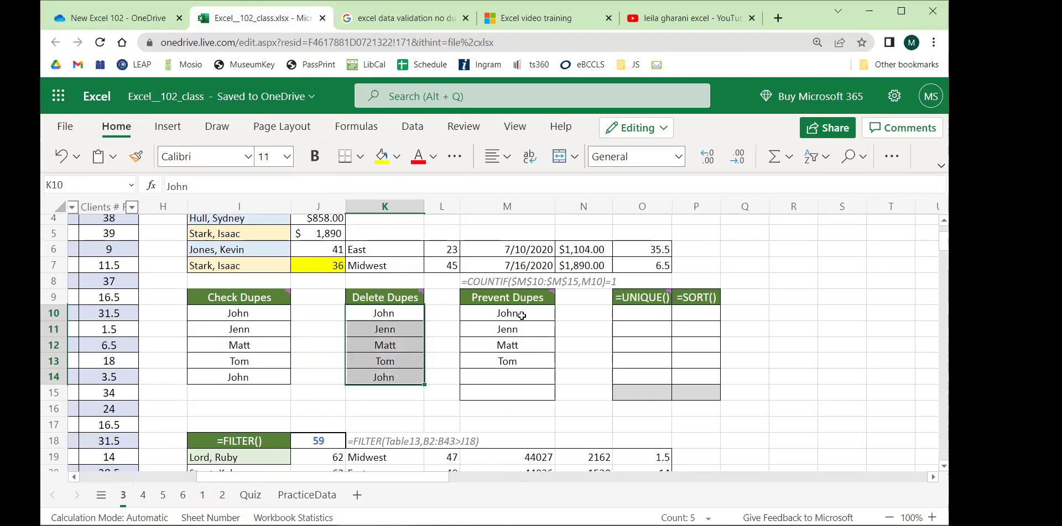
{"action": "left_click_drag", "start_coordinate": [509, 312], "coordinate": [509, 393]}
{"action": "scroll", "coordinate": [459, 309], "scroll_direction": "up", "scroll_amount": 3}
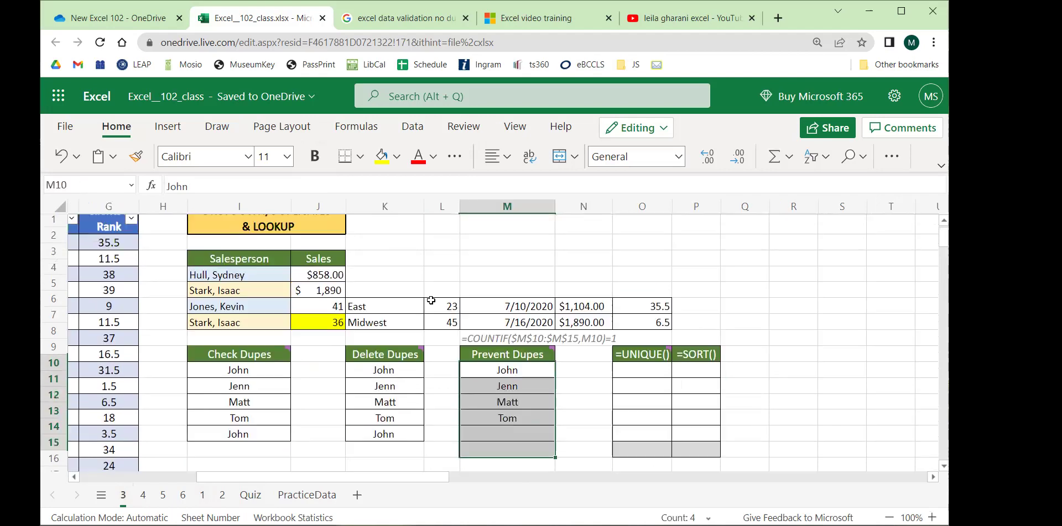
{"action": "scroll", "coordinate": [551, 382], "scroll_direction": "down", "scroll_amount": 3}
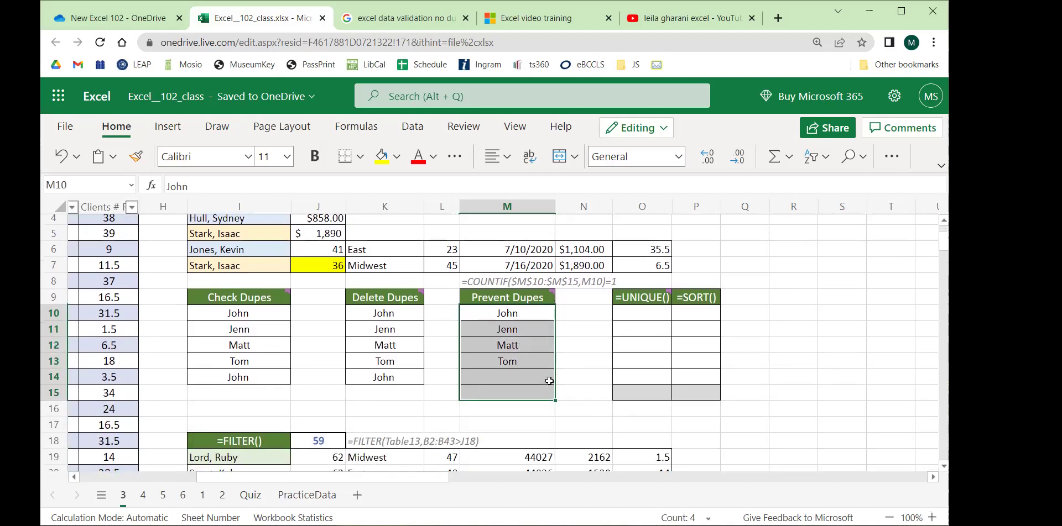
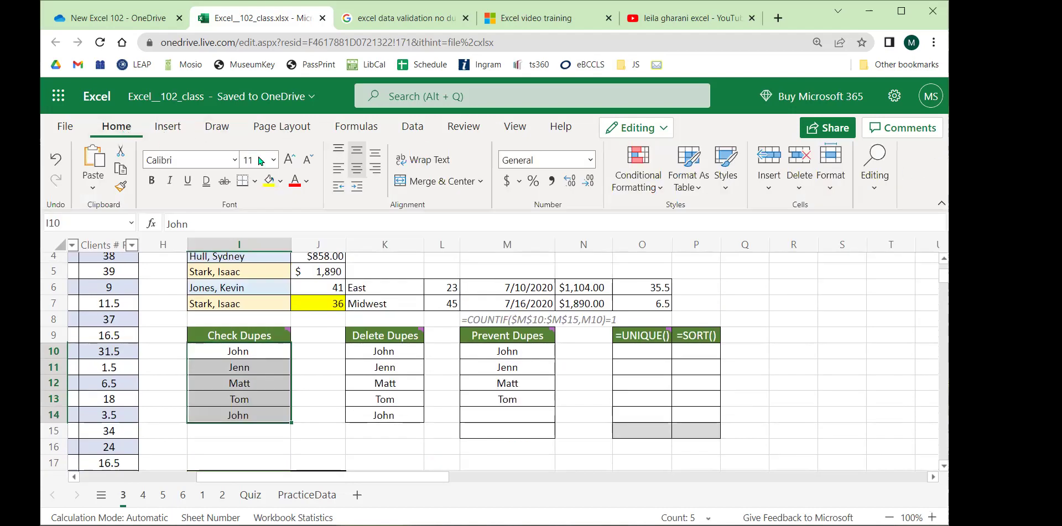
Add a Duplicate Values rule to I10:I14 using light red fill with dark red text.
{"action": "left_click", "coordinate": [653, 189]}
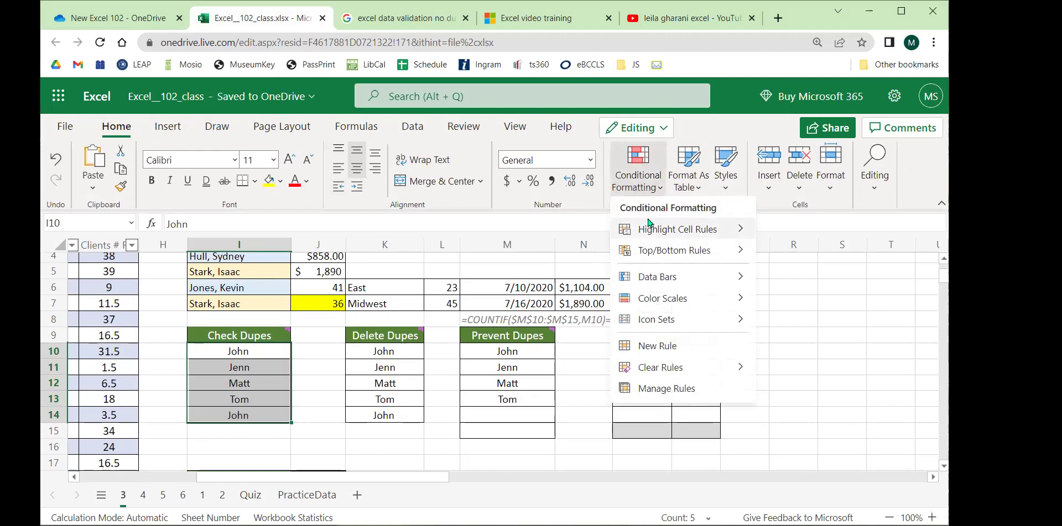
{"action": "mouse_move", "coordinate": [643, 223]}
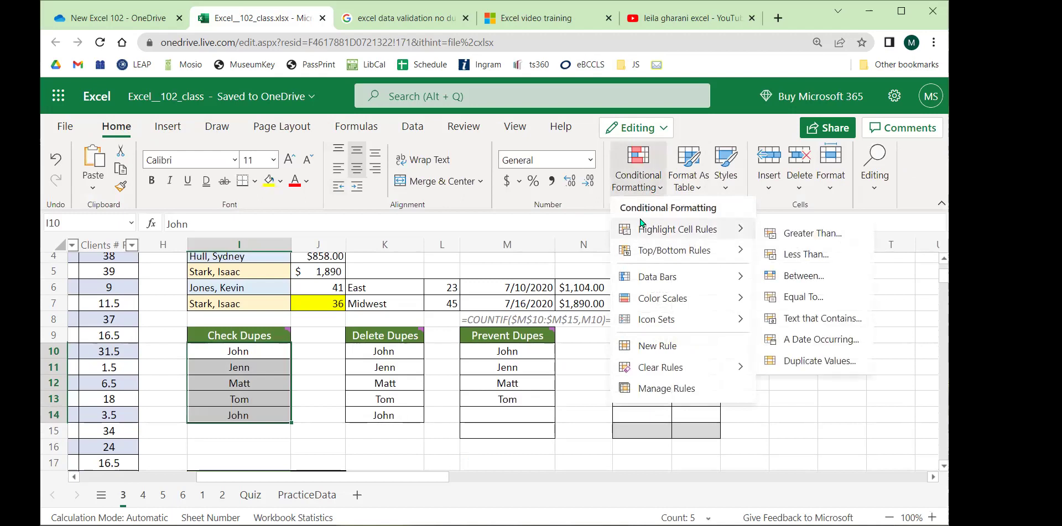
{"action": "left_click", "coordinate": [807, 363]}
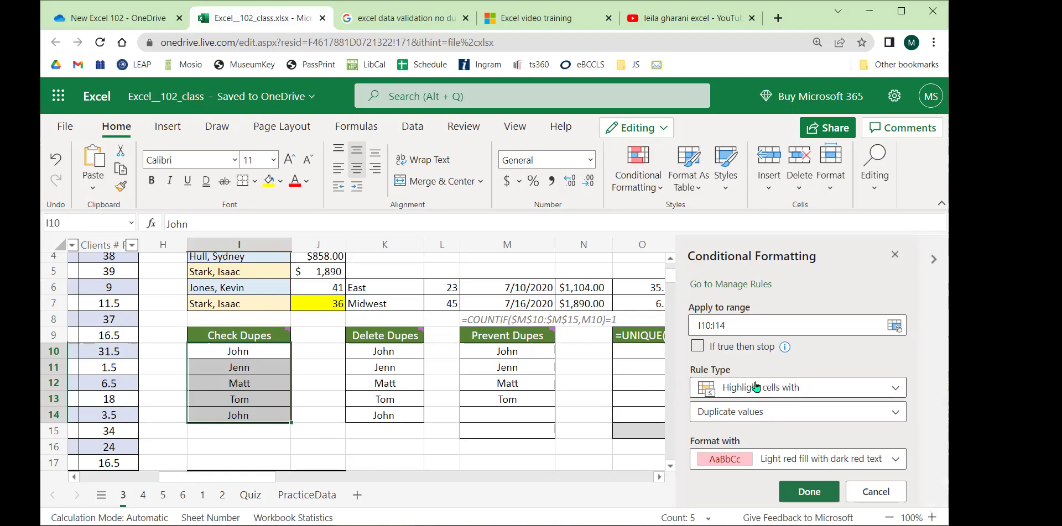
{"action": "left_click", "coordinate": [768, 417]}
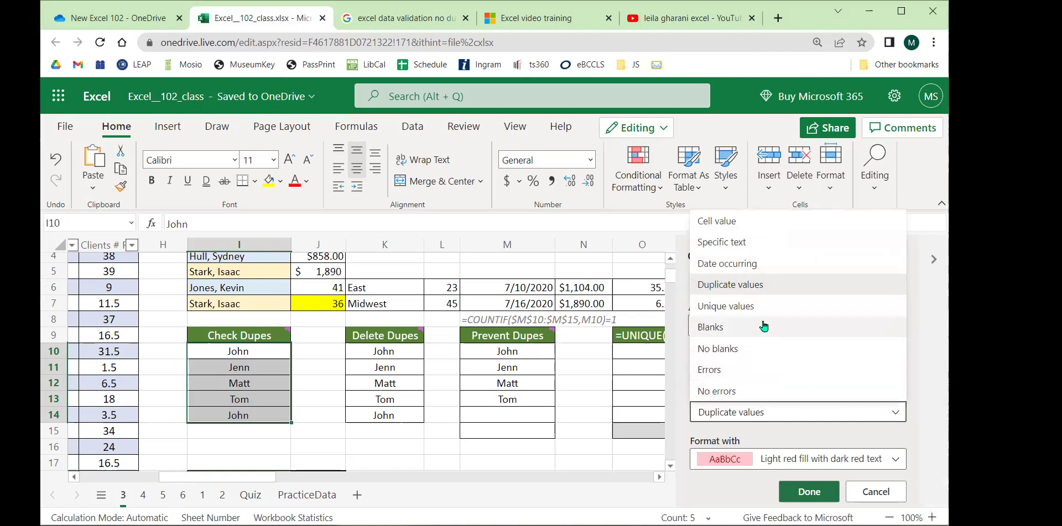
{"action": "left_click", "coordinate": [921, 373]}
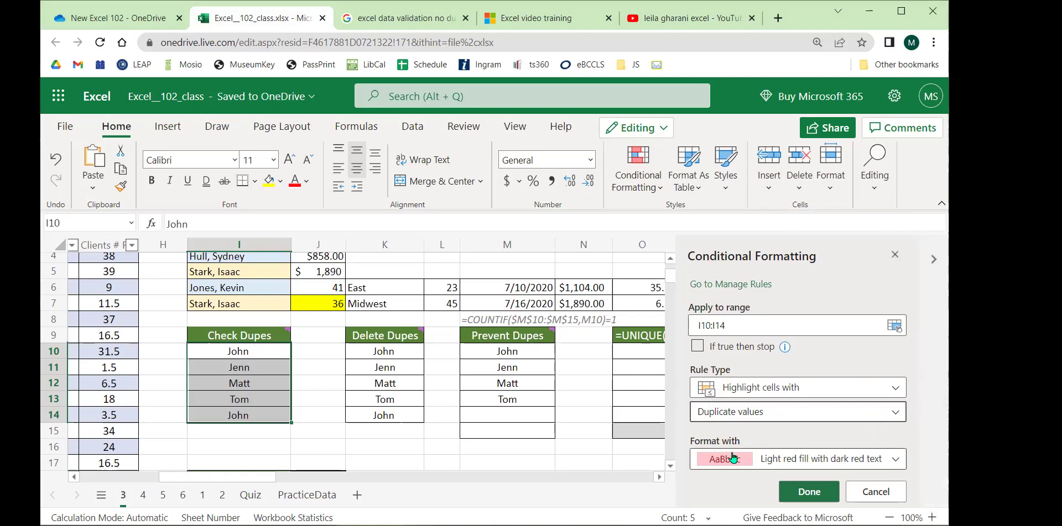
{"action": "left_click", "coordinate": [772, 456]}
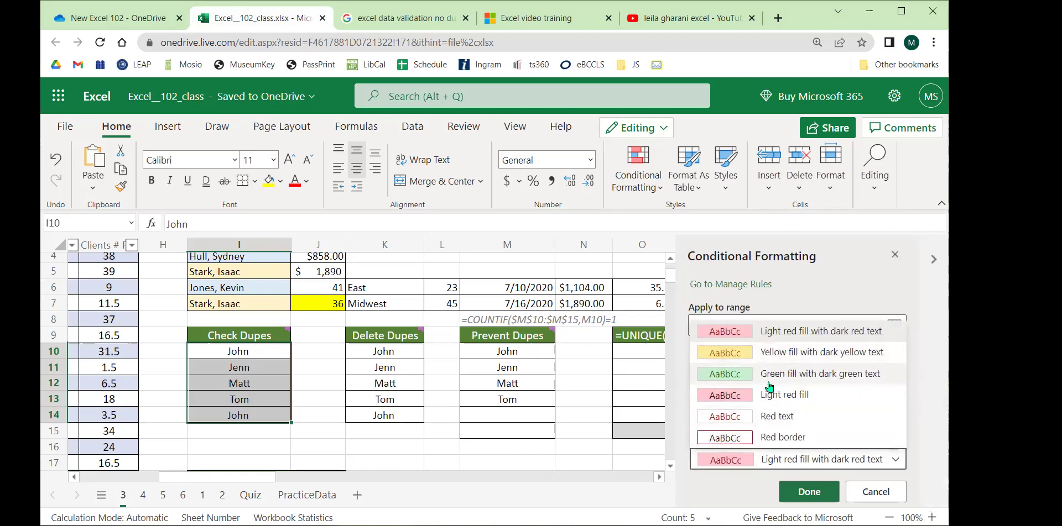
{"action": "left_click", "coordinate": [771, 378]}
{"action": "left_click", "coordinate": [748, 461]}
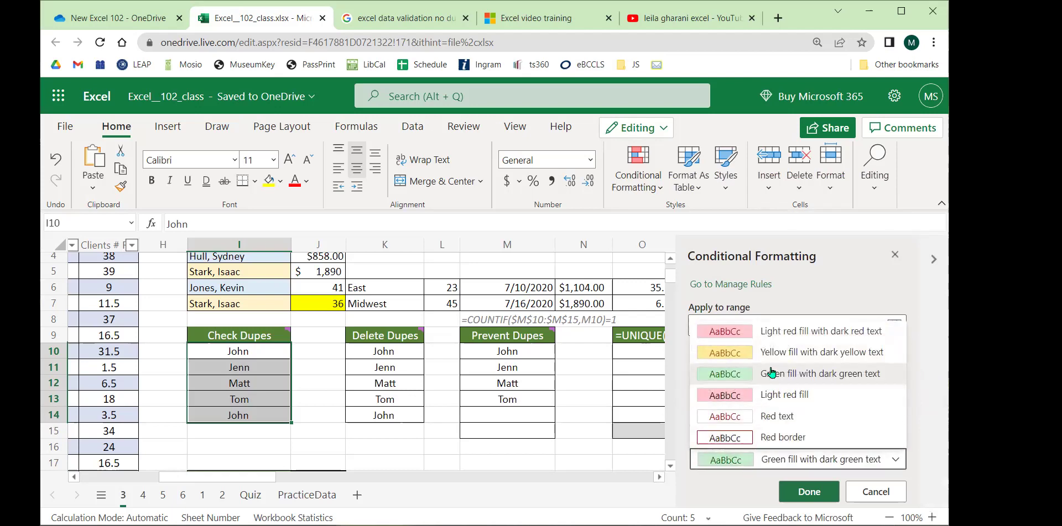
{"action": "left_click", "coordinate": [780, 338]}
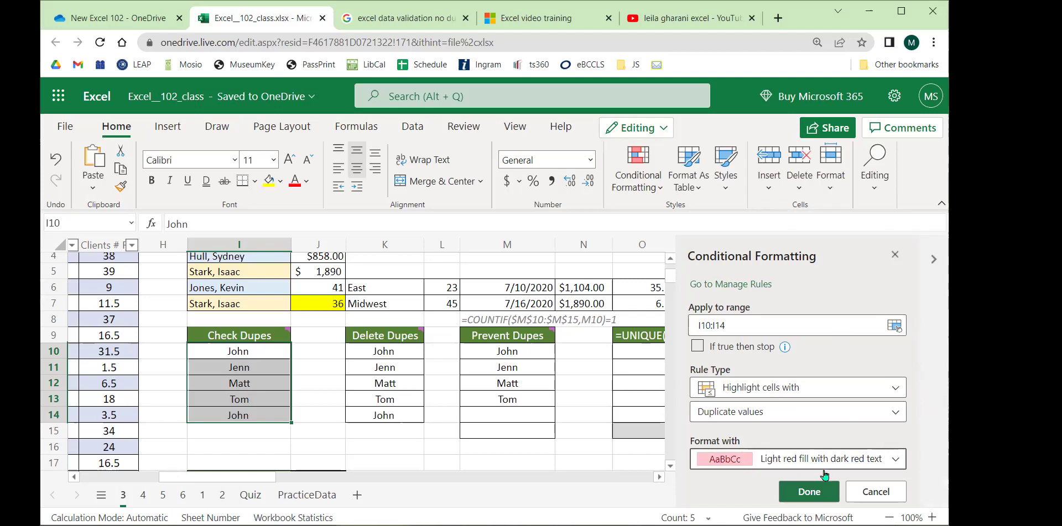
{"action": "left_click", "coordinate": [808, 491]}
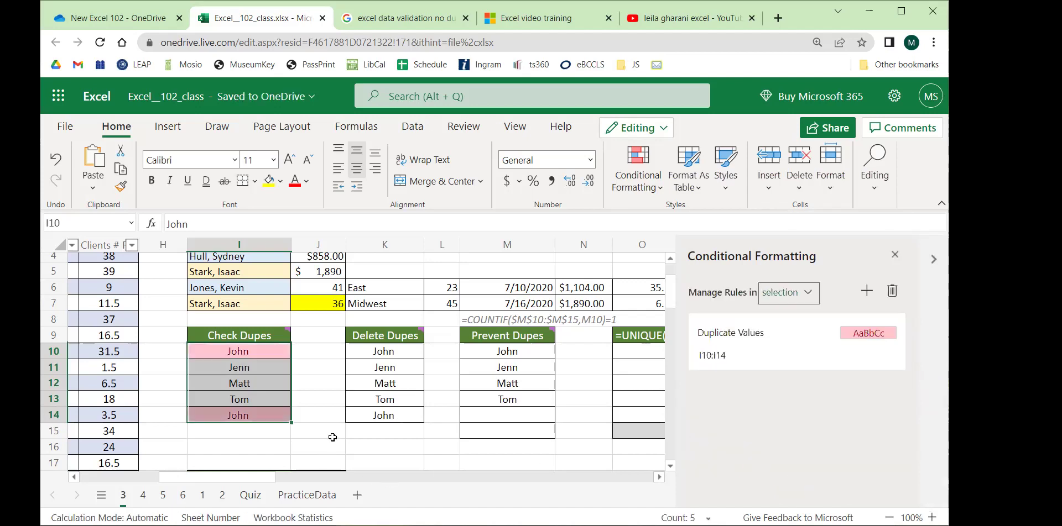
Reselect I10:I14 and click away to view the red duplicate highlighting.
{"action": "left_click", "coordinate": [320, 409]}
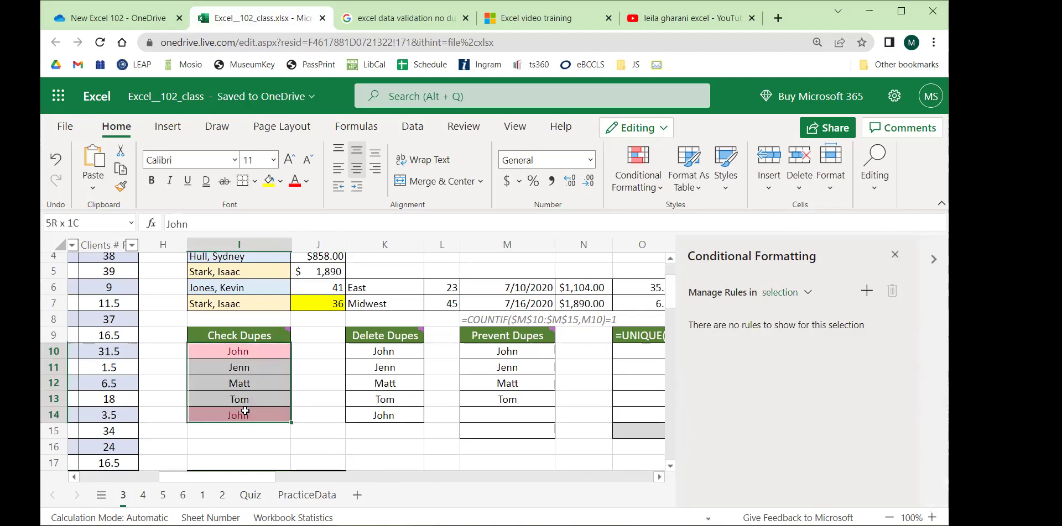
{"action": "left_click", "coordinate": [319, 406]}
{"action": "left_click_drag", "start_coordinate": [264, 354], "coordinate": [260, 416]}
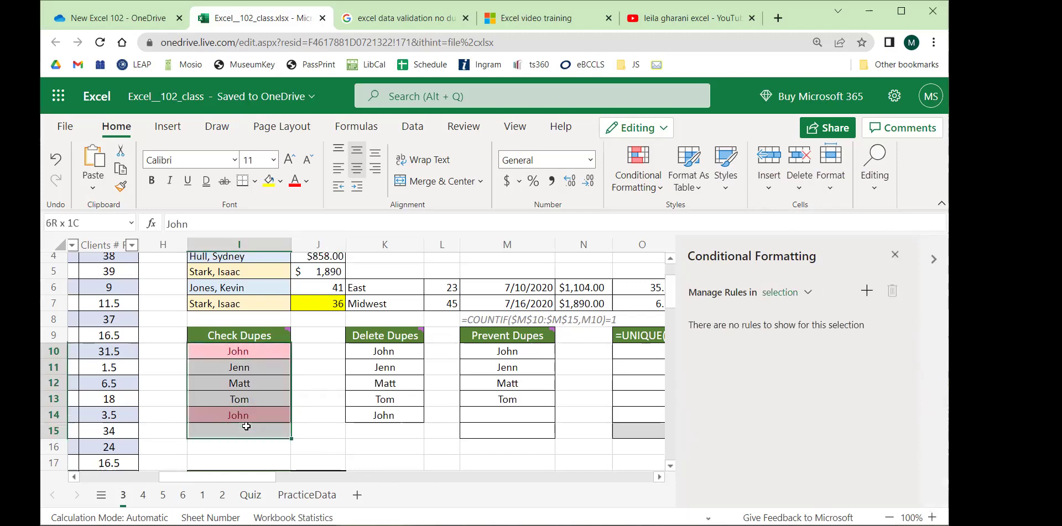
{"action": "left_click", "coordinate": [324, 390]}
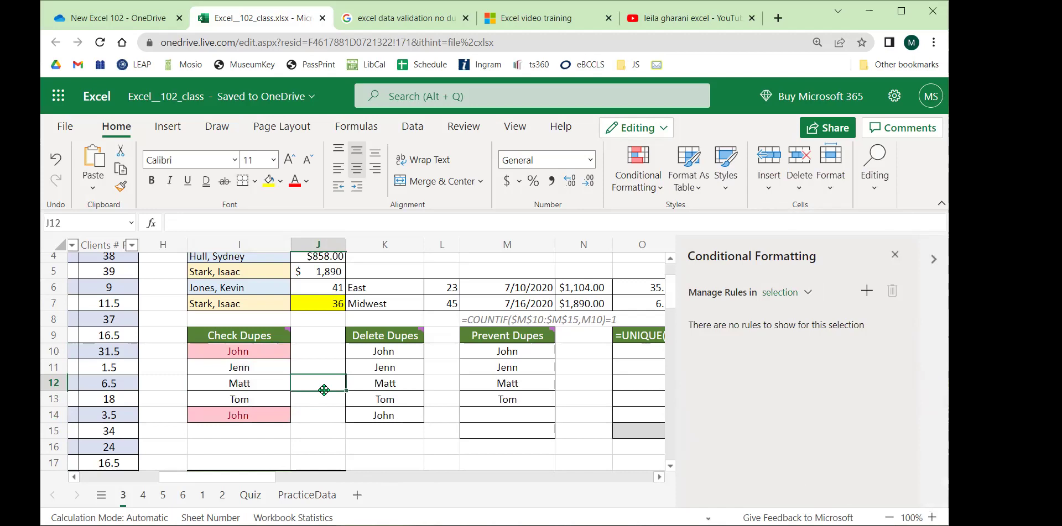
Change cell I14 to Jon and cell I12 to Jenn.
{"action": "left_click", "coordinate": [251, 415]}
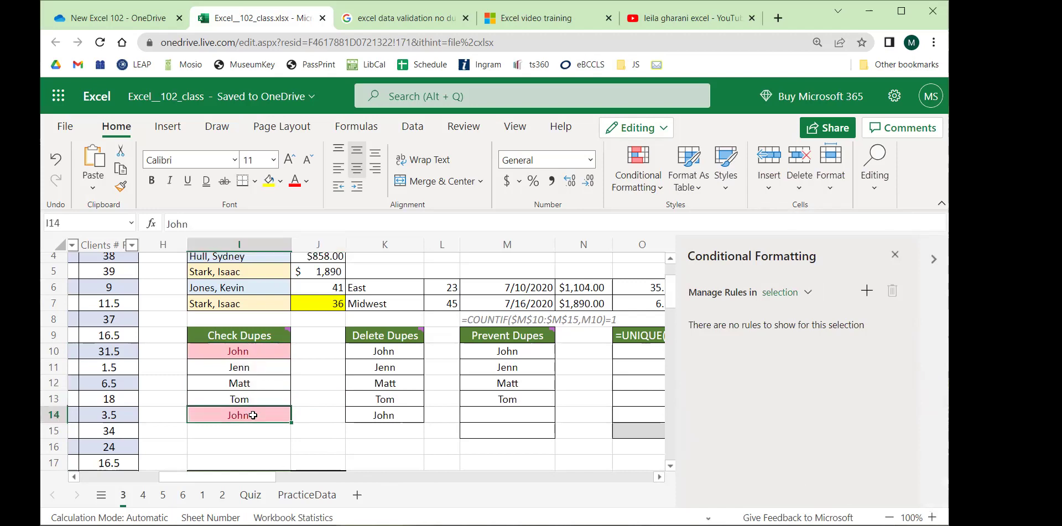
{"action": "type", "text": "Jon"}
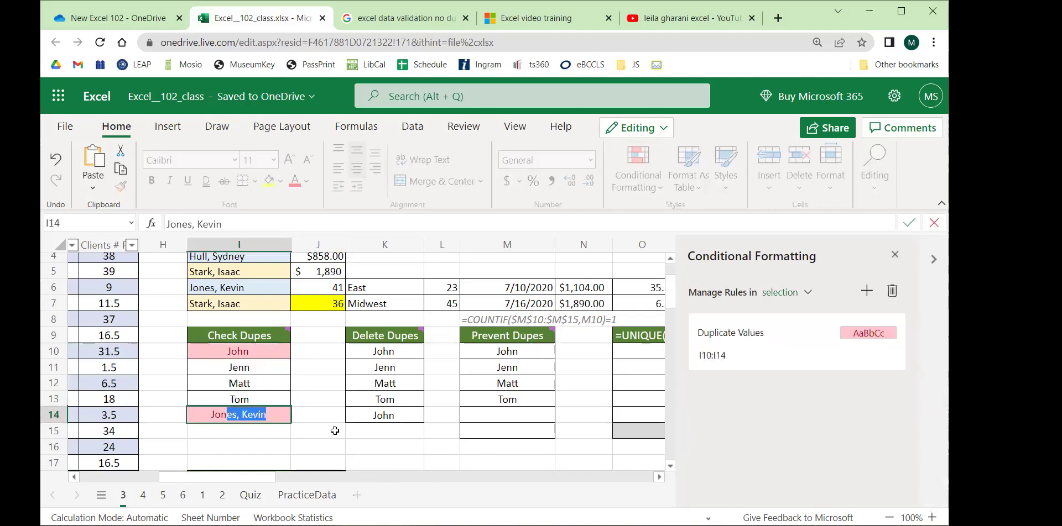
{"action": "key", "text": "BackSpace"}
{"action": "key", "text": "Return"}
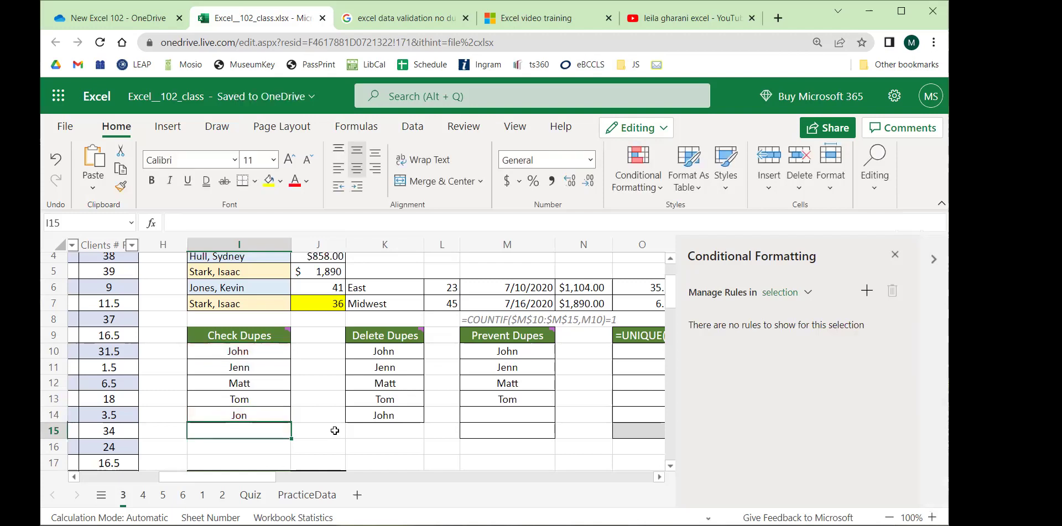
{"action": "left_click", "coordinate": [252, 384]}
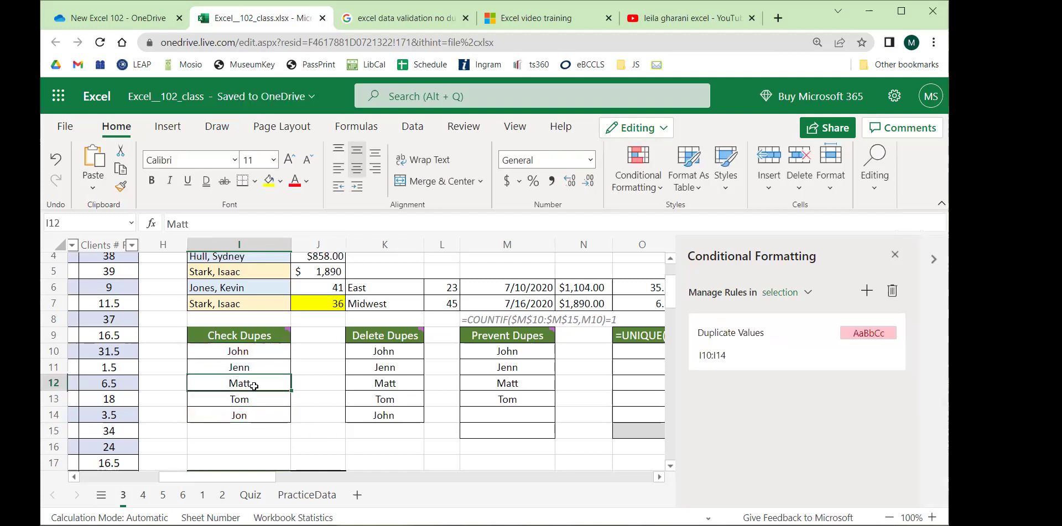
{"action": "type", "text": "Jenn"}
{"action": "key", "text": "Return"}
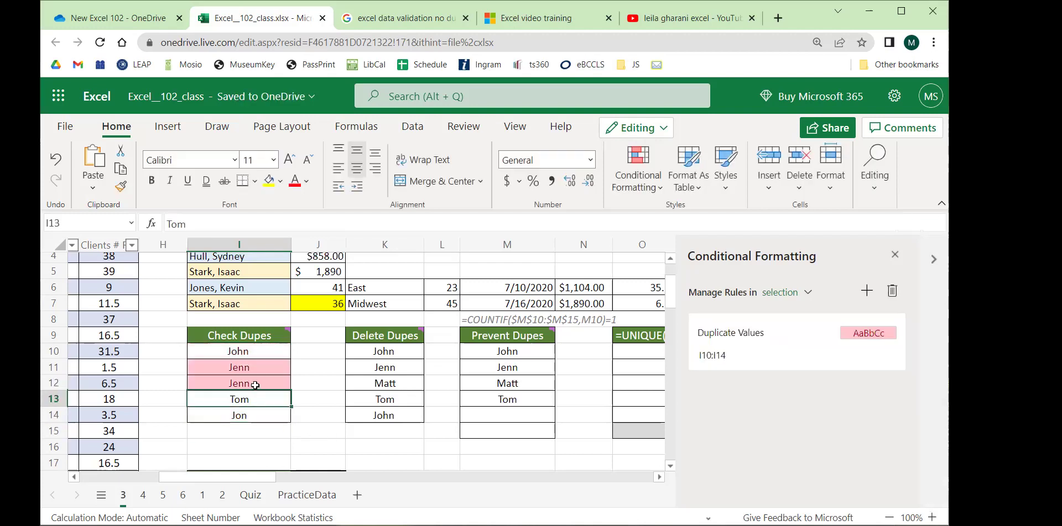
Change I14 and I10 to Tom, then close the Conditional Formatting pane.
{"action": "left_click", "coordinate": [263, 415]}
{"action": "type", "text": "Tom"}
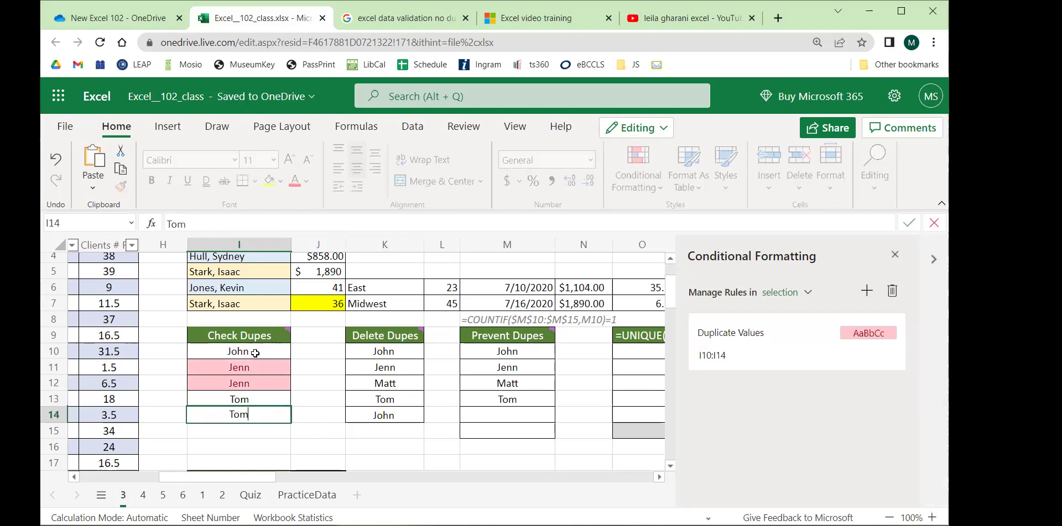
{"action": "left_click", "coordinate": [256, 353]}
{"action": "type", "text": "Tom"}
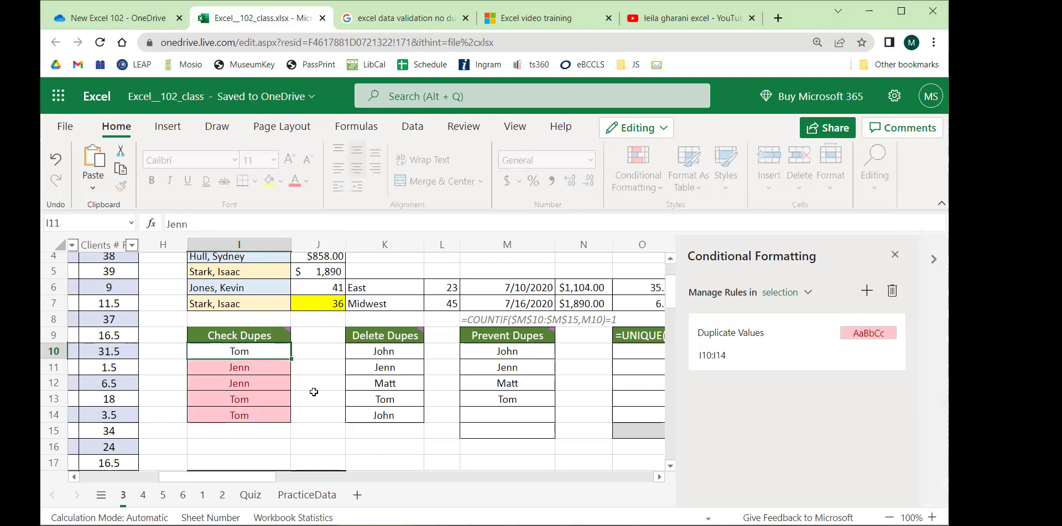
{"action": "key", "text": "Return"}
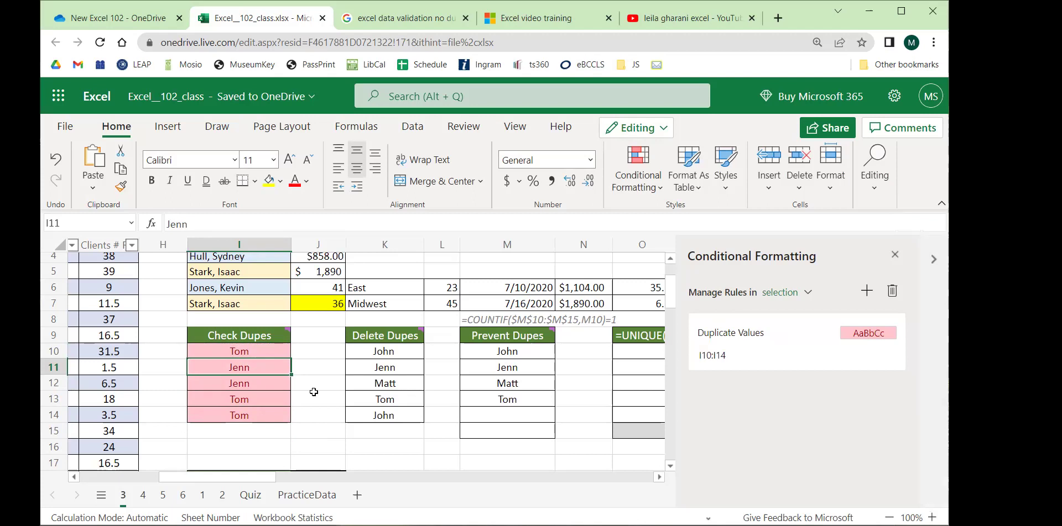
{"action": "left_click", "coordinate": [894, 255]}
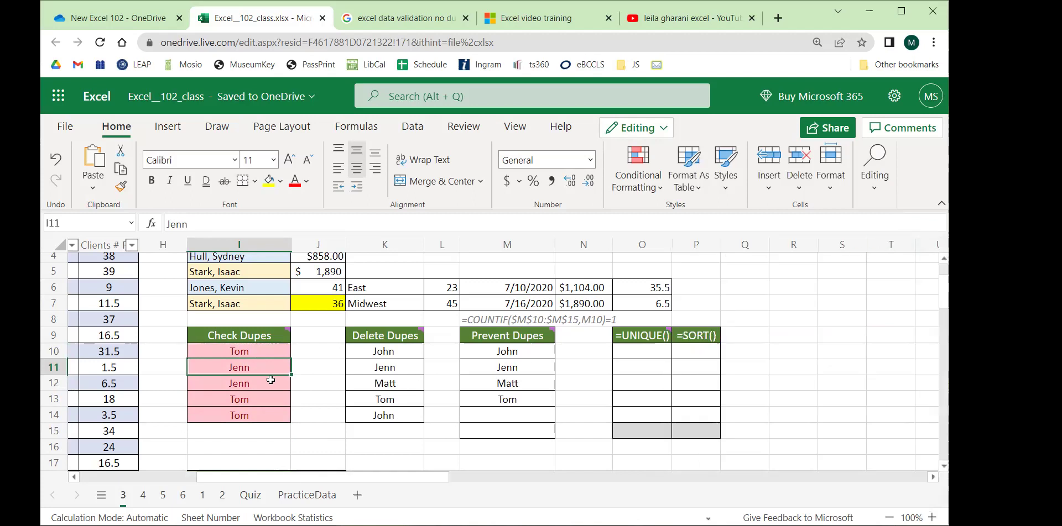
Select the Check Dupes names I10:I14 and browse the Conditional Formatting menu before dismissing it.
{"action": "left_click_drag", "start_coordinate": [407, 351], "coordinate": [360, 386]}
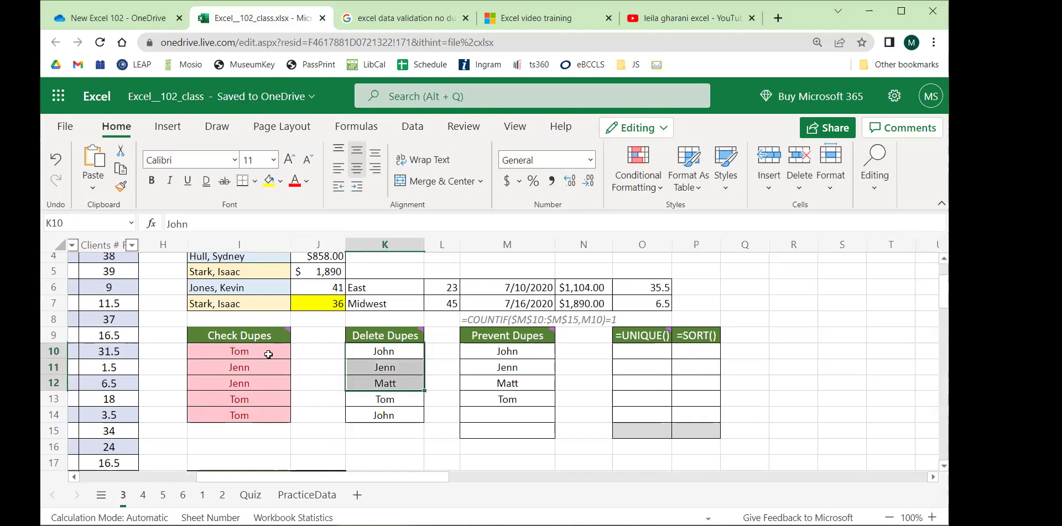
{"action": "left_click_drag", "start_coordinate": [268, 355], "coordinate": [267, 412]}
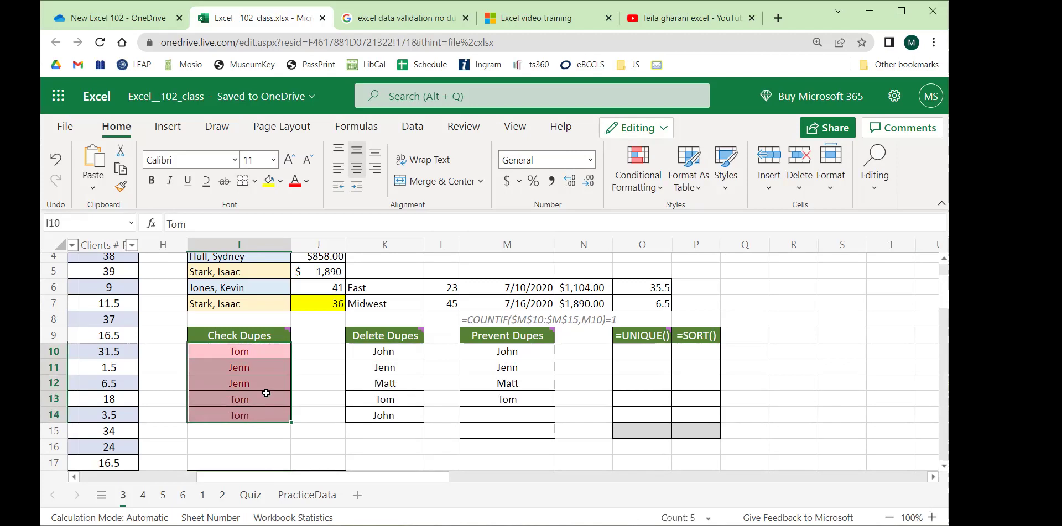
{"action": "left_click_drag", "start_coordinate": [415, 353], "coordinate": [399, 414]}
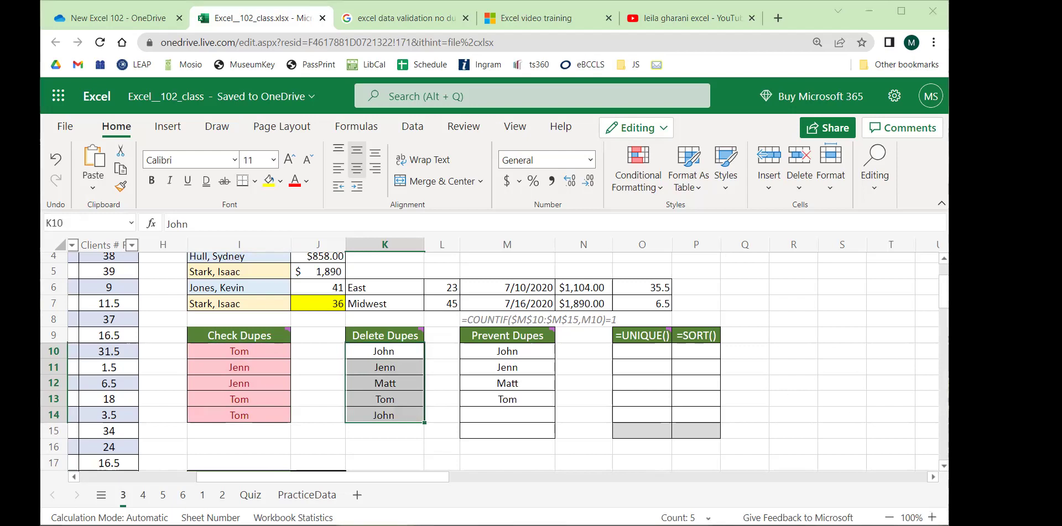
{"action": "left_click_drag", "start_coordinate": [259, 353], "coordinate": [256, 411]}
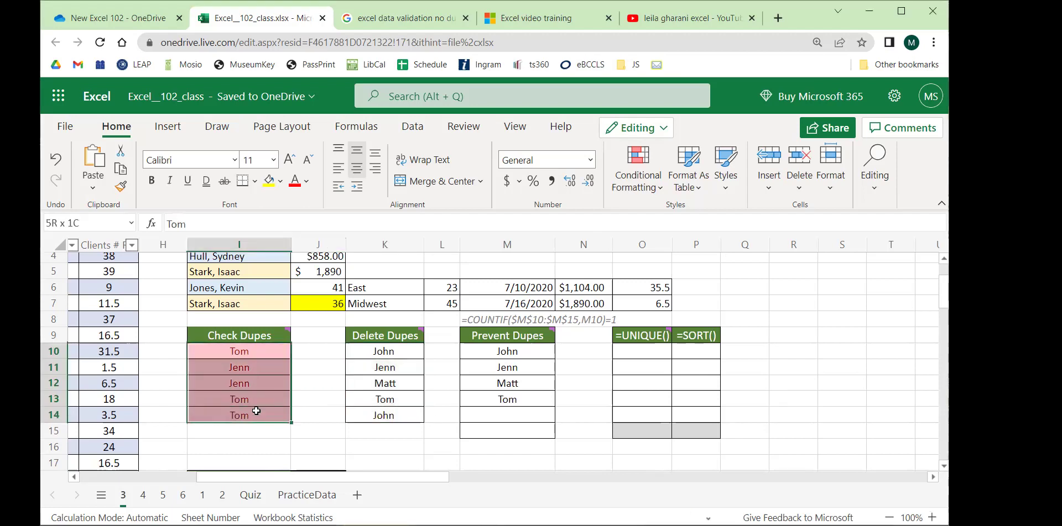
{"action": "left_click", "coordinate": [308, 390]}
{"action": "left_click_drag", "start_coordinate": [272, 353], "coordinate": [271, 414]}
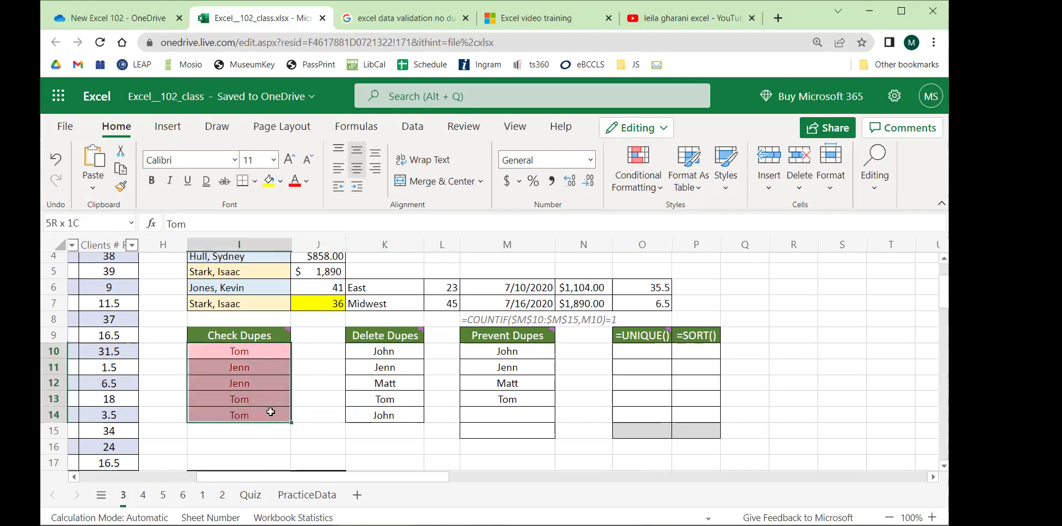
{"action": "left_click", "coordinate": [310, 381]}
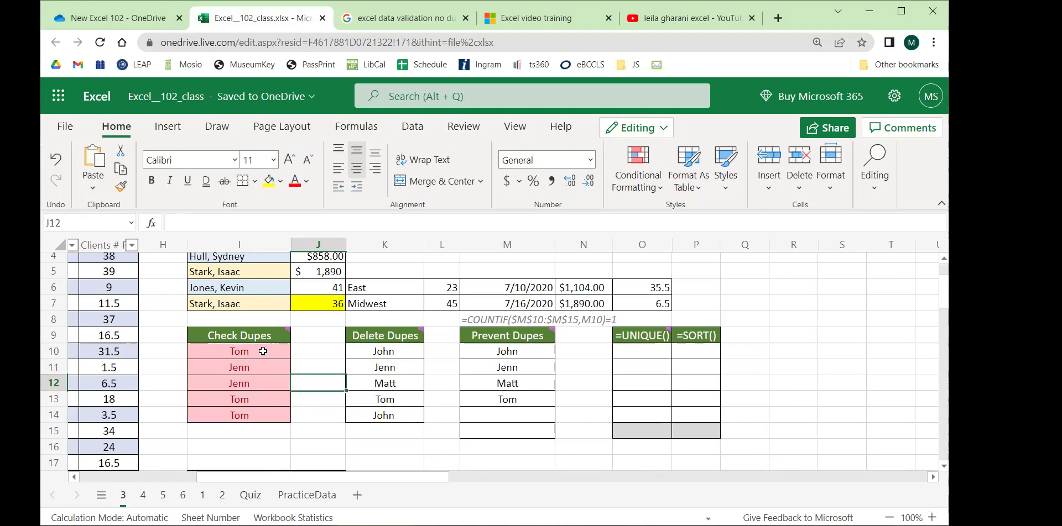
{"action": "left_click_drag", "start_coordinate": [263, 352], "coordinate": [254, 409]}
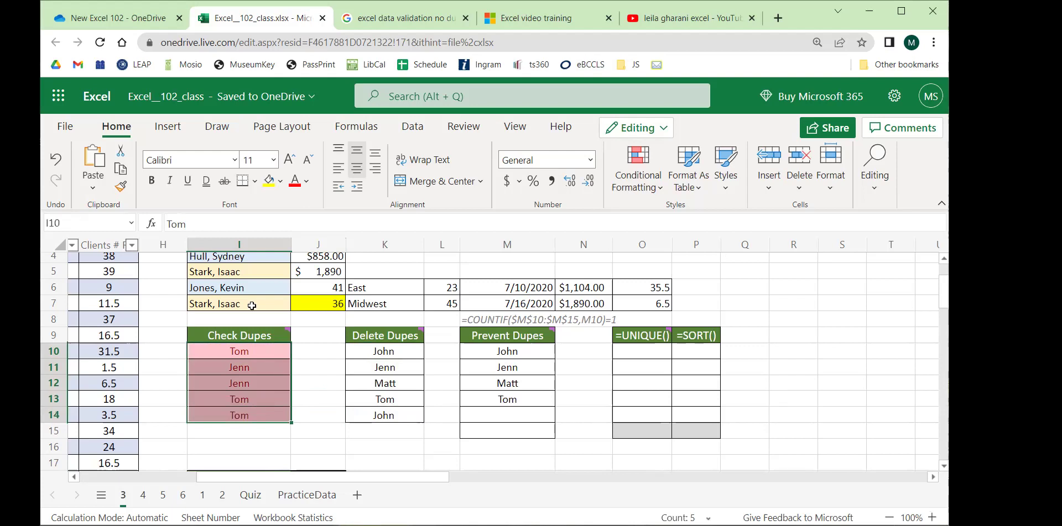
{"action": "left_click", "coordinate": [653, 183]}
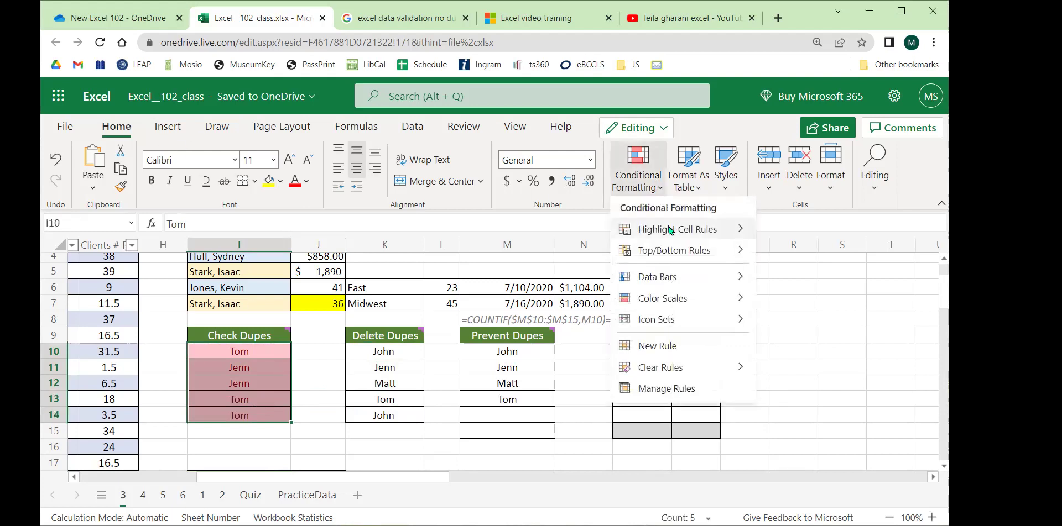
{"action": "mouse_move", "coordinate": [677, 229]}
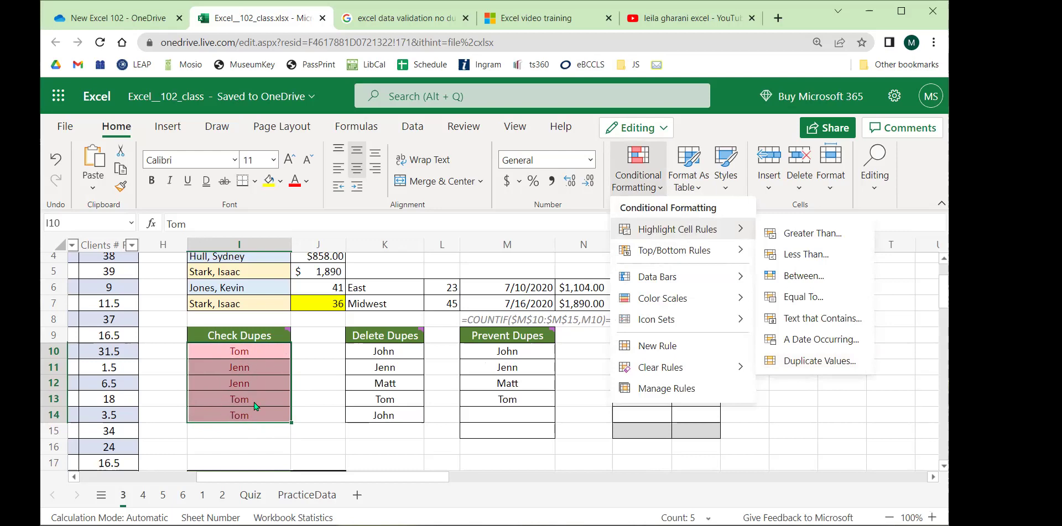
{"action": "left_click", "coordinate": [240, 433]}
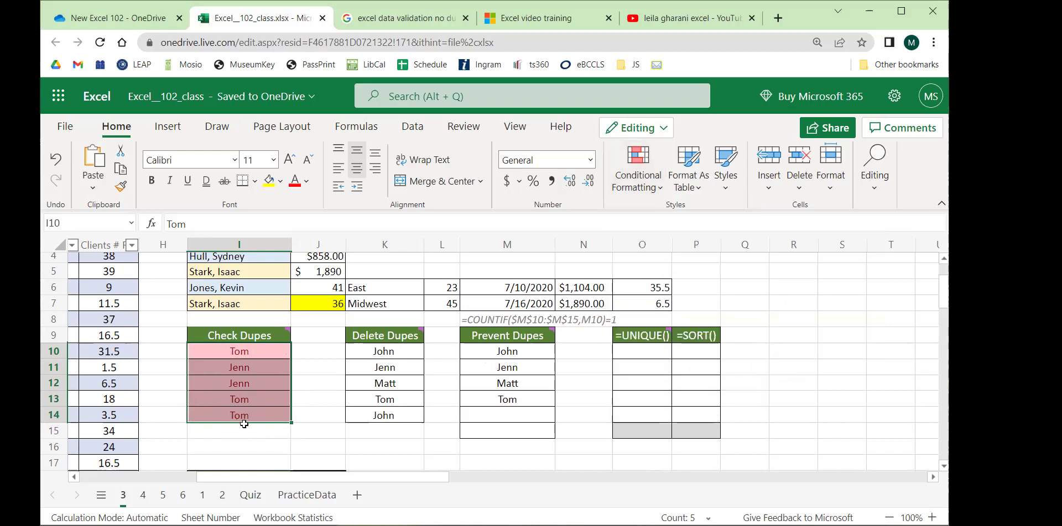
Rename I13 to Thomas and add Tom in I15 below the list.
{"action": "left_click", "coordinate": [248, 427]}
{"action": "left_click", "coordinate": [256, 404]}
{"action": "type", "text": "Thomas"}
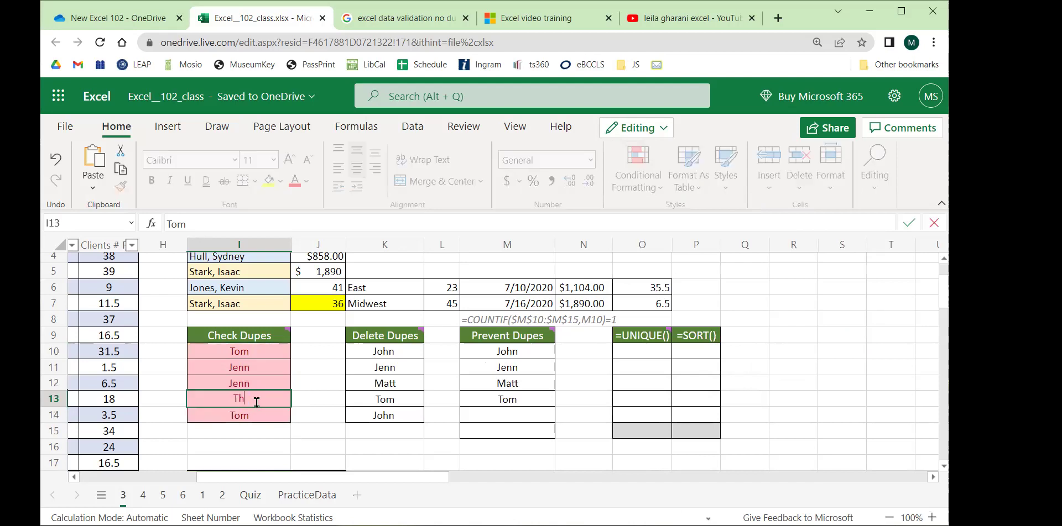
{"action": "key", "text": "Return"}
{"action": "left_click", "coordinate": [254, 432]}
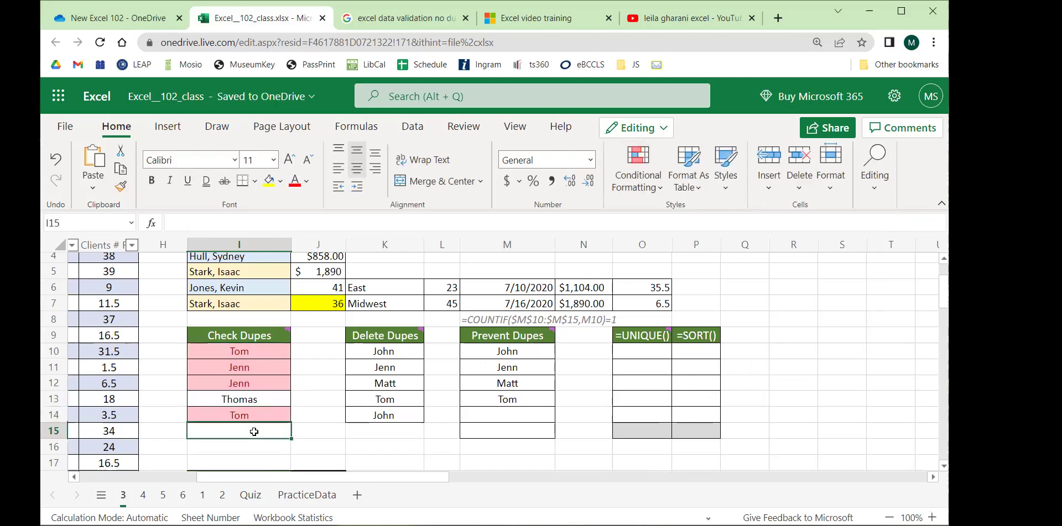
{"action": "type", "text": "Tom"}
{"action": "key", "text": "Return"}
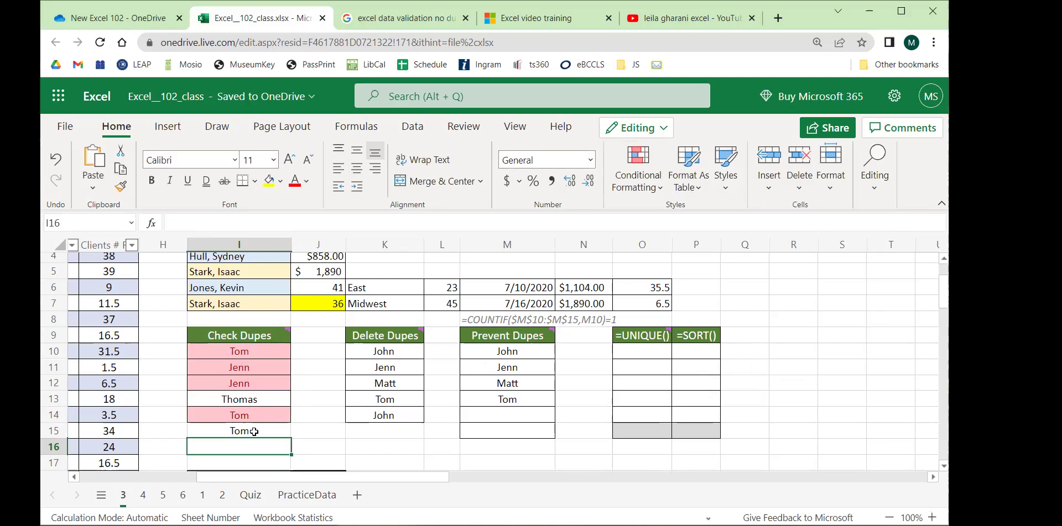
{"action": "left_click", "coordinate": [254, 432]}
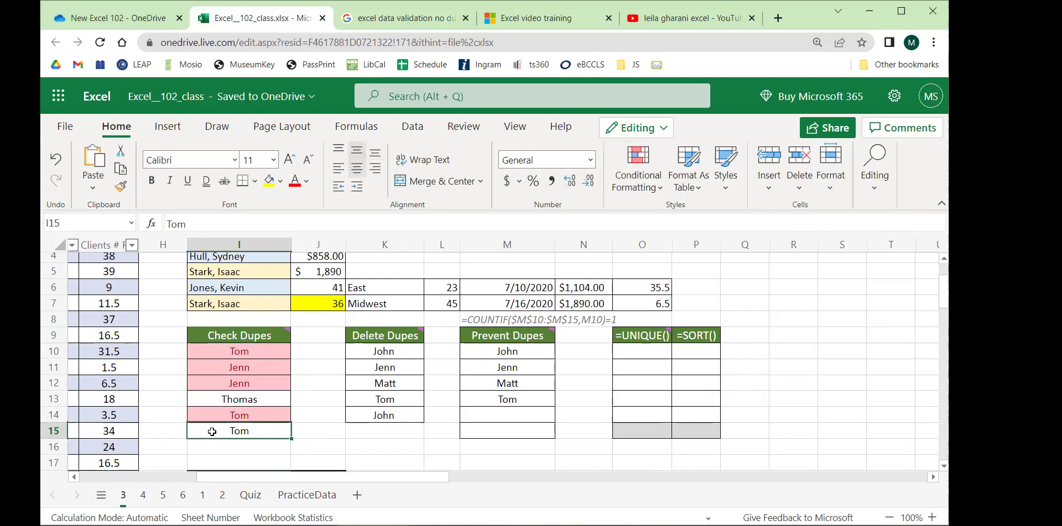
Rename I10 to Tomas and reselect the Check Dupes range I10:I14.
{"action": "left_click_drag", "start_coordinate": [270, 414], "coordinate": [252, 352]}
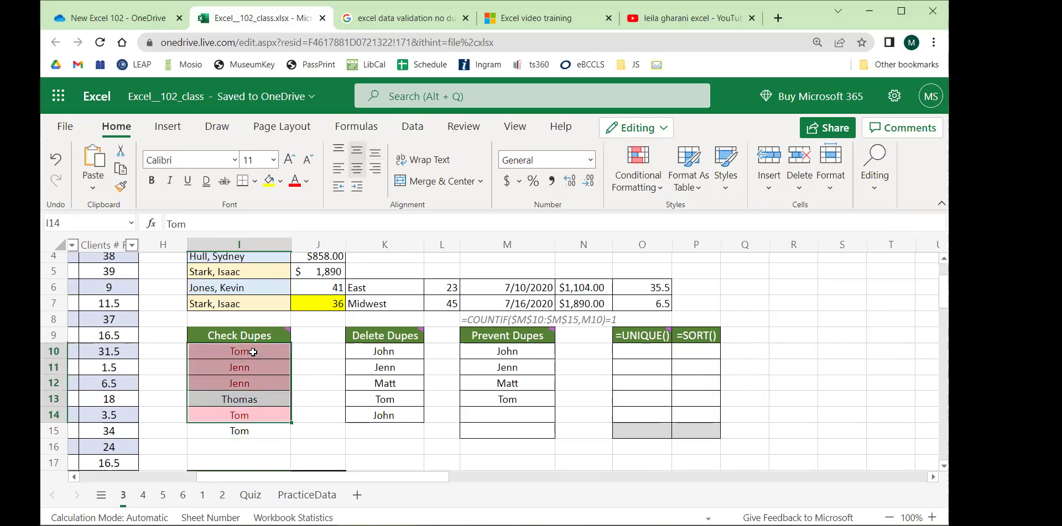
{"action": "left_click", "coordinate": [253, 352]}
{"action": "type", "text": "Th"}
{"action": "key", "text": "BackSpace"}
{"action": "key", "text": "BackSpace"}
{"action": "type", "text": "omas"}
{"action": "key", "text": "Return"}
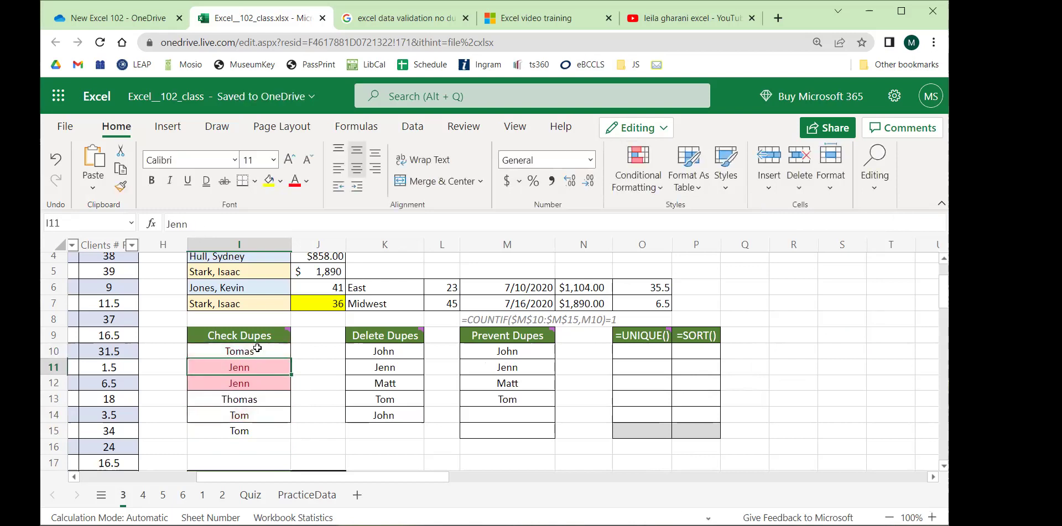
{"action": "left_click_drag", "start_coordinate": [260, 416], "coordinate": [249, 355]}
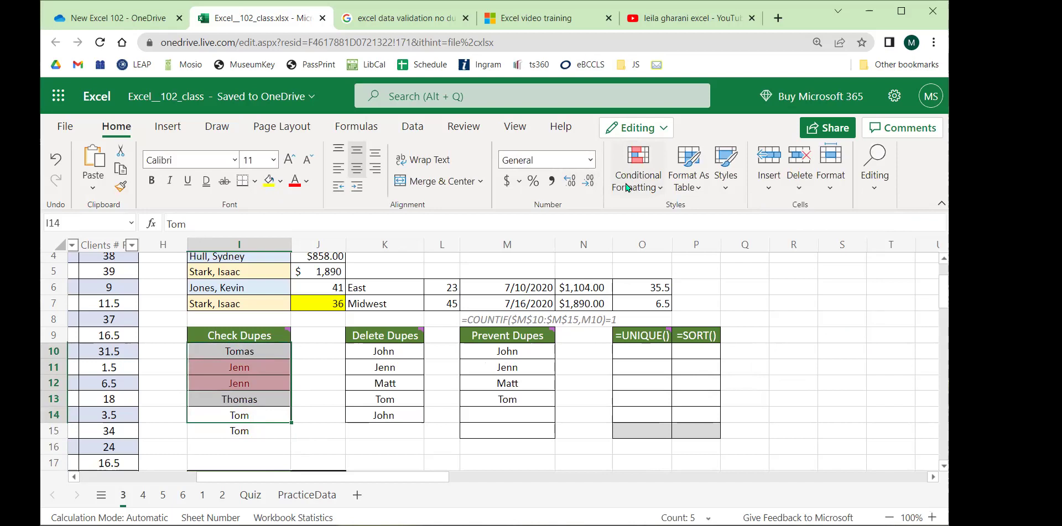
Open Manage Rules to inspect the Duplicate Values rule's I10:I14 range, then select K10:K14.
{"action": "left_click", "coordinate": [658, 186]}
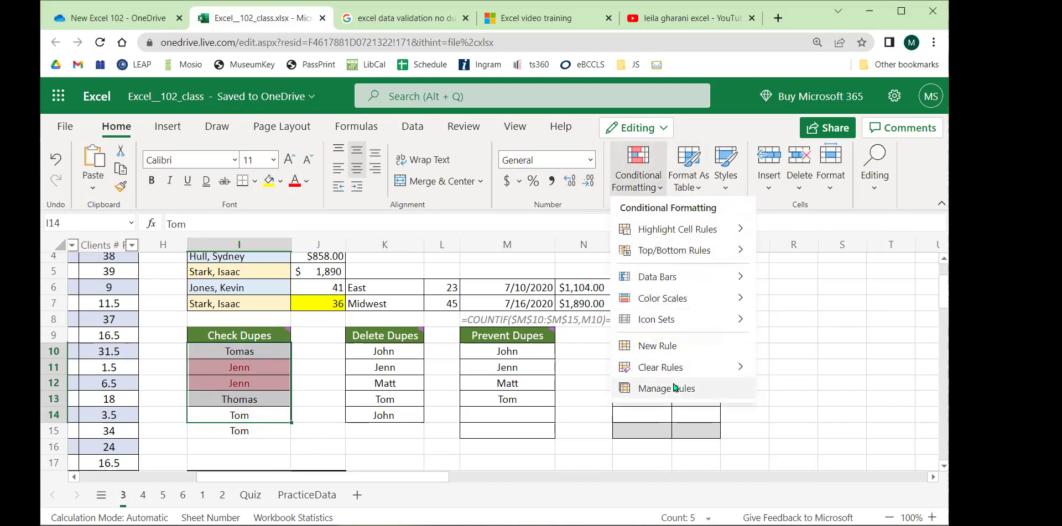
{"action": "left_click", "coordinate": [675, 387]}
{"action": "left_click", "coordinate": [711, 366]}
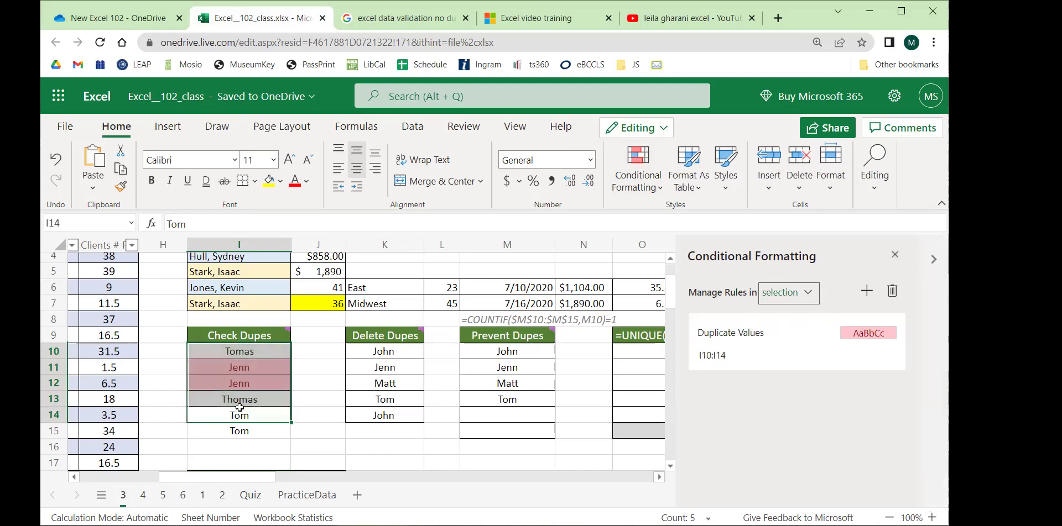
{"action": "left_click", "coordinate": [251, 247]}
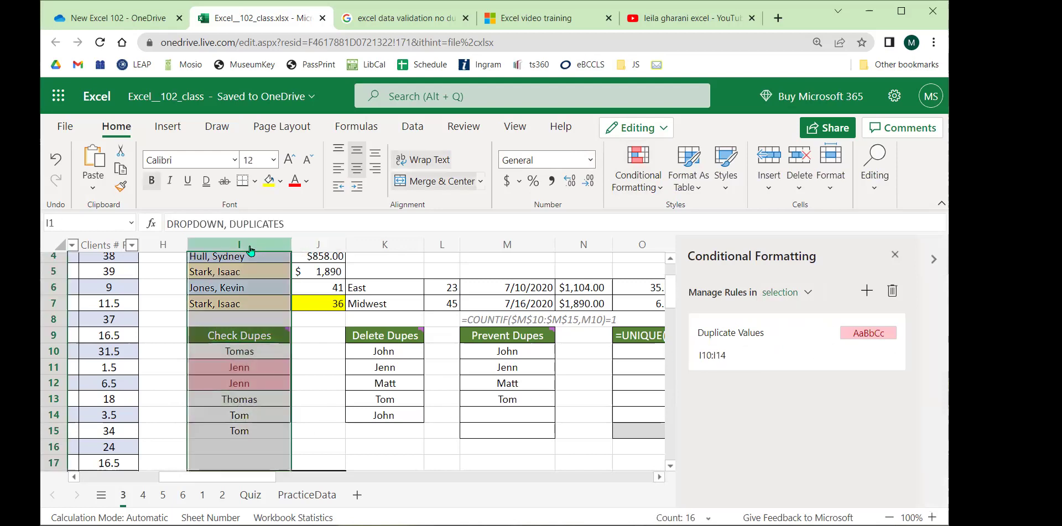
{"action": "left_click", "coordinate": [307, 353]}
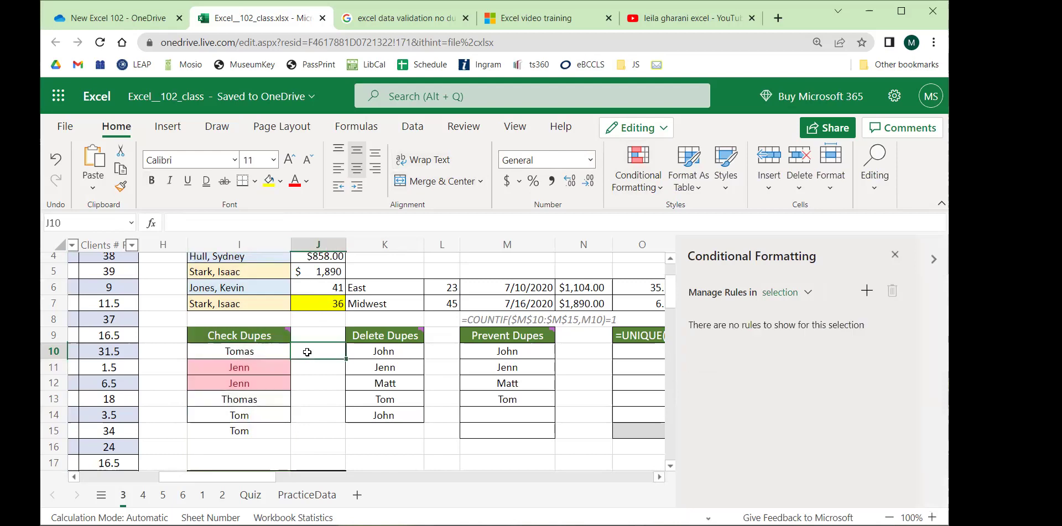
{"action": "left_click", "coordinate": [321, 383]}
{"action": "left_click_drag", "start_coordinate": [375, 358], "coordinate": [385, 417]}
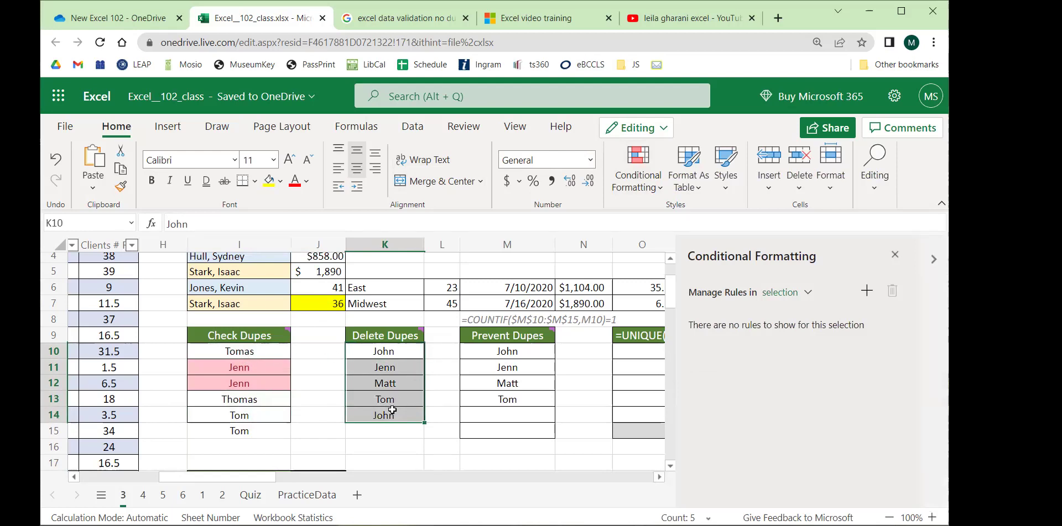
Run Remove Duplicates on Delete Dupes K10:K14, then undo the removal with Ctrl+Z.
{"action": "left_click", "coordinate": [401, 351]}
{"action": "left_click_drag", "start_coordinate": [401, 352], "coordinate": [394, 415]}
{"action": "left_click", "coordinate": [412, 127]}
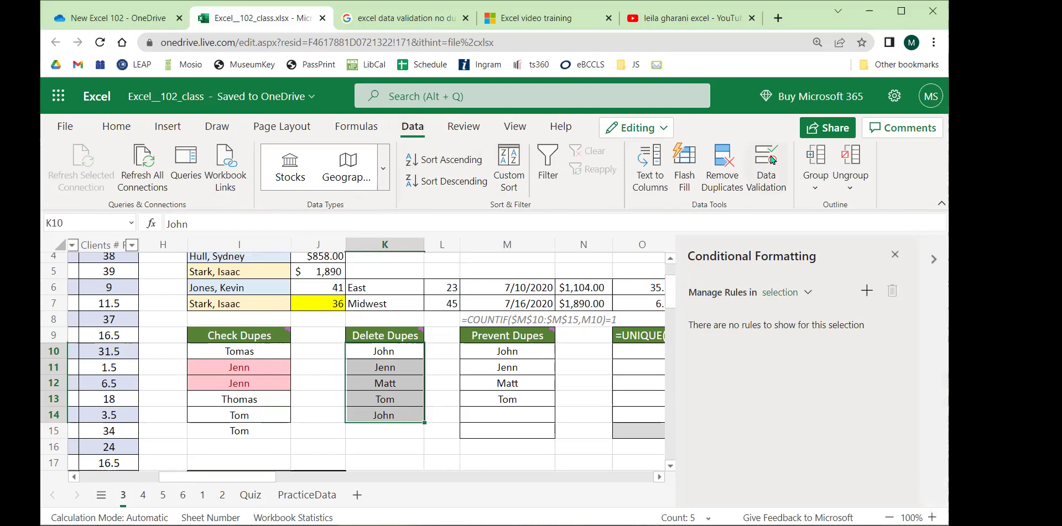
{"action": "left_click", "coordinate": [721, 175]}
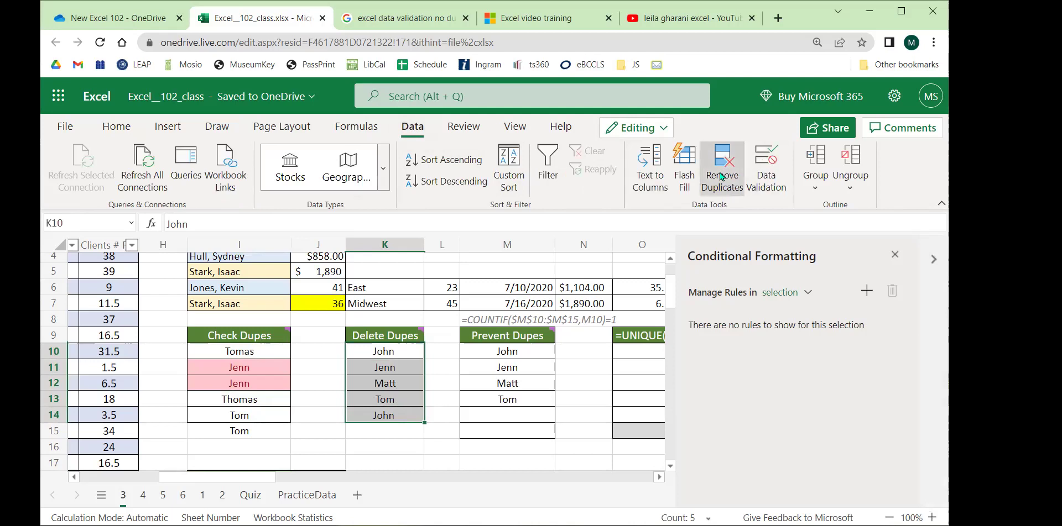
{"action": "left_click_drag", "start_coordinate": [533, 217], "coordinate": [715, 194]}
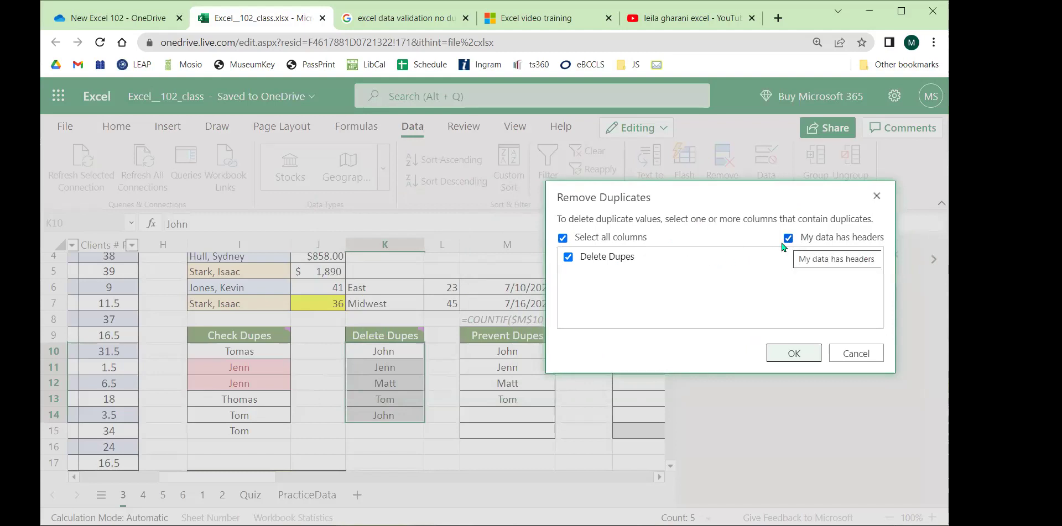
{"action": "left_click", "coordinate": [794, 354]}
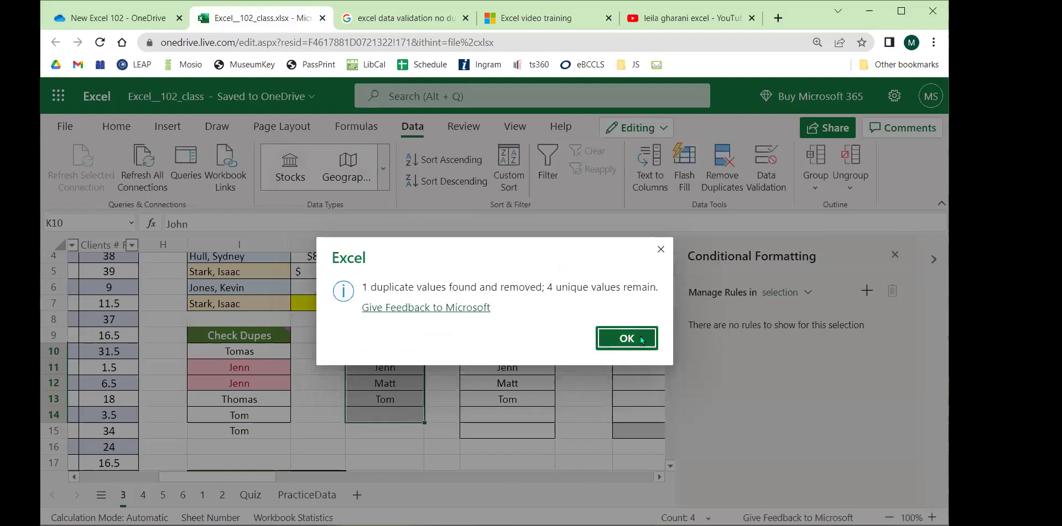
{"action": "left_click", "coordinate": [640, 336]}
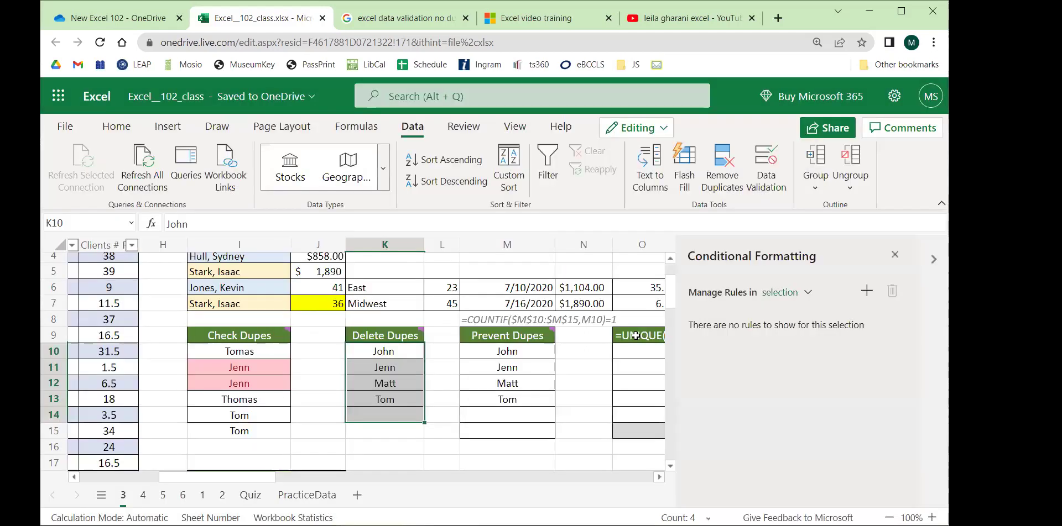
{"action": "key", "text": "ctrl+z"}
Reselect K10:K14, reopen Remove Duplicates, and cancel without removing anything.
{"action": "left_click", "coordinate": [442, 354]}
{"action": "left_click_drag", "start_coordinate": [404, 354], "coordinate": [386, 415]}
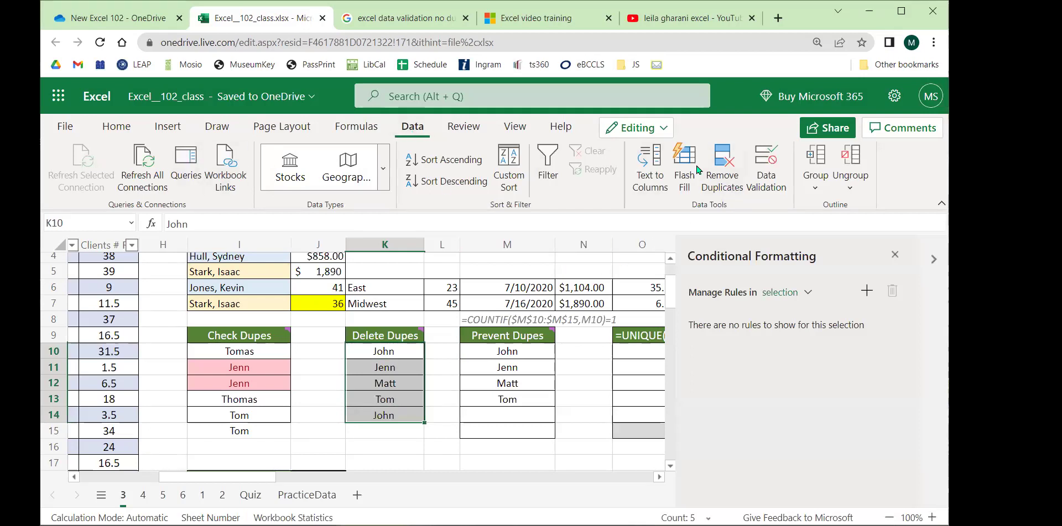
{"action": "left_click", "coordinate": [718, 171]}
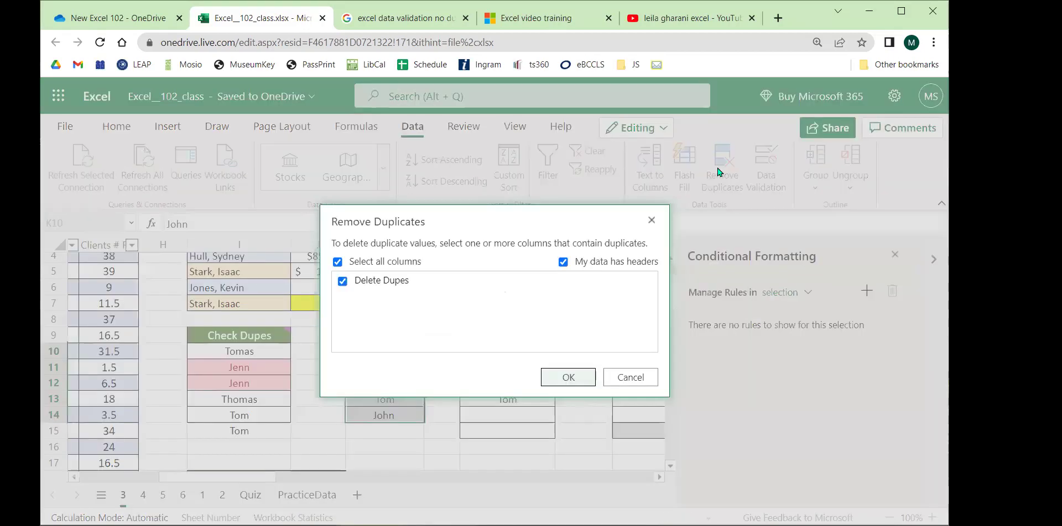
{"action": "left_click_drag", "start_coordinate": [429, 211], "coordinate": [735, 205]}
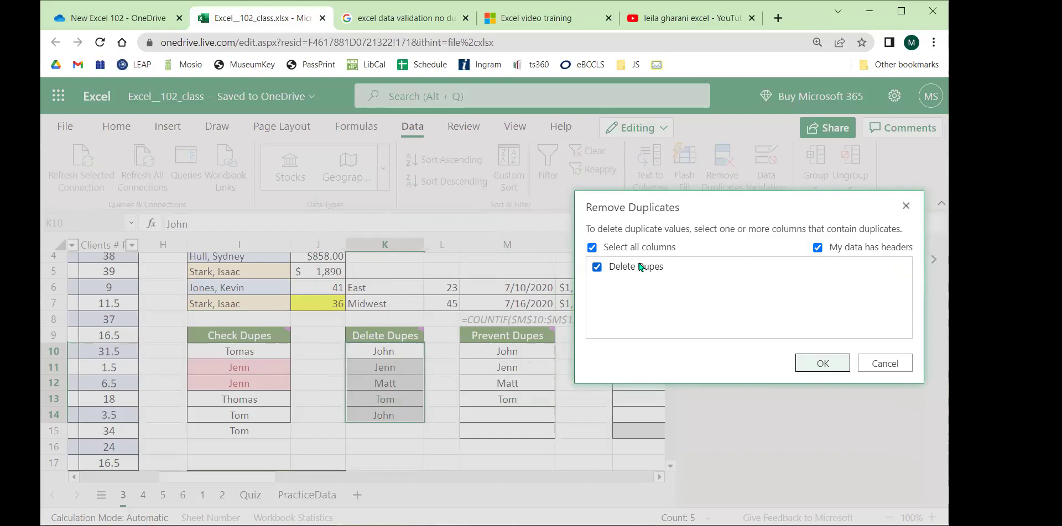
{"action": "left_click", "coordinate": [885, 363]}
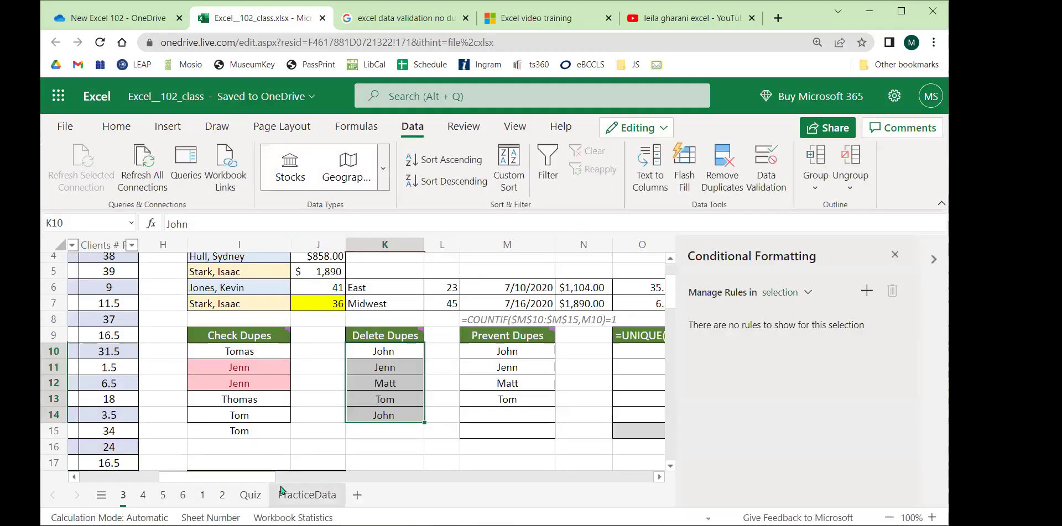
{"action": "scroll", "coordinate": [135, 481], "scroll_direction": "left", "scroll_amount": 5}
{"action": "scroll", "coordinate": [184, 441], "scroll_direction": "up", "scroll_amount": 3}
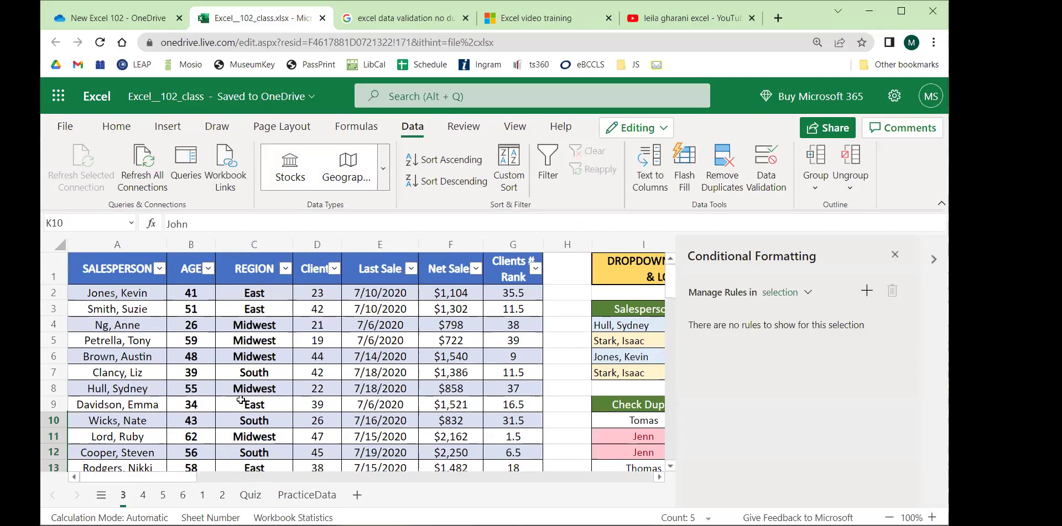
{"action": "left_click_drag", "start_coordinate": [113, 245], "coordinate": [502, 247]}
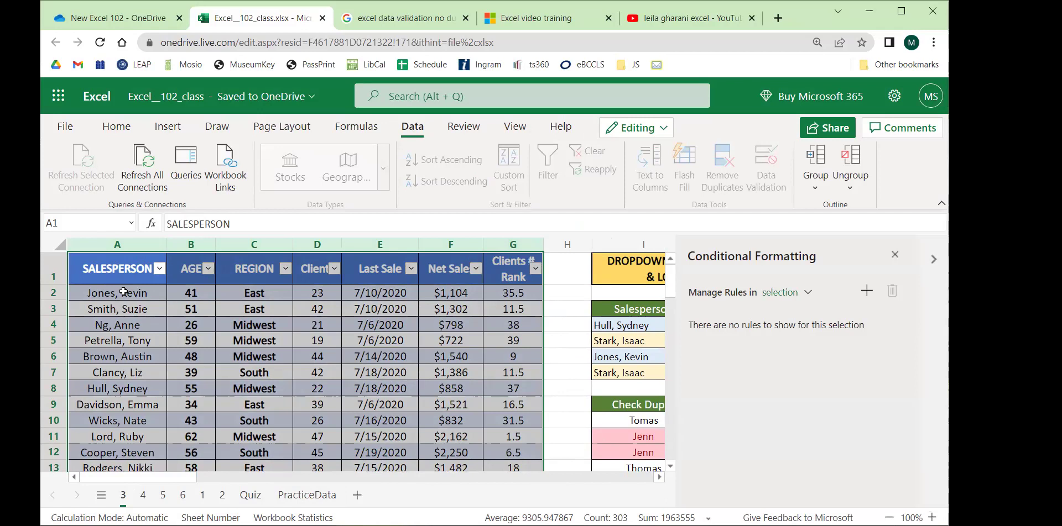
{"action": "left_click", "coordinate": [194, 290]}
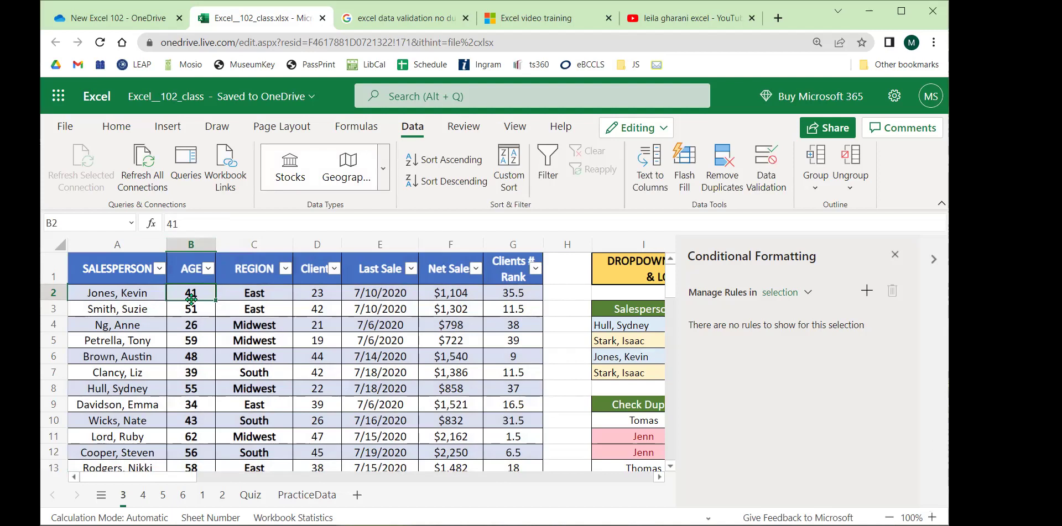
{"action": "left_click_drag", "start_coordinate": [250, 295], "coordinate": [250, 351]}
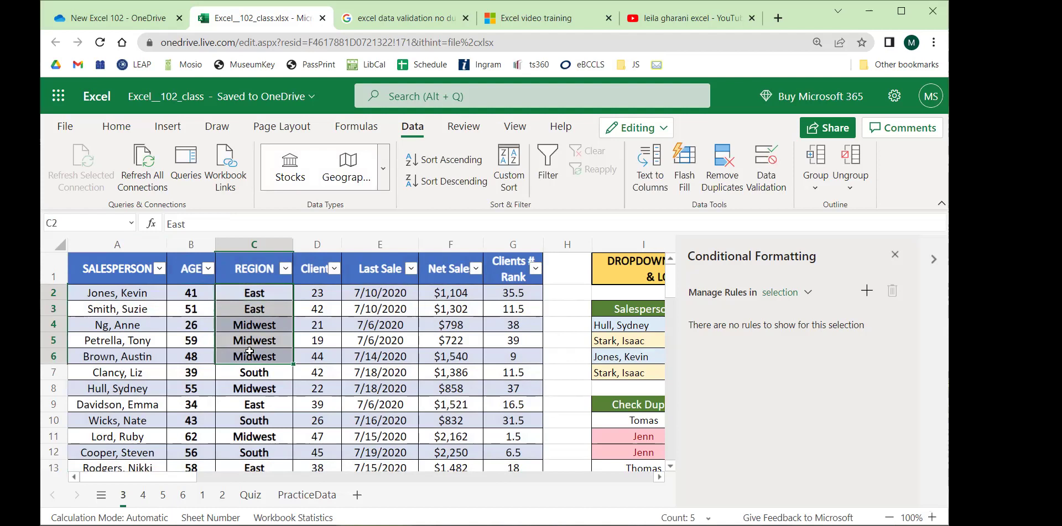
{"action": "scroll", "coordinate": [307, 393], "scroll_direction": "right", "scroll_amount": 7}
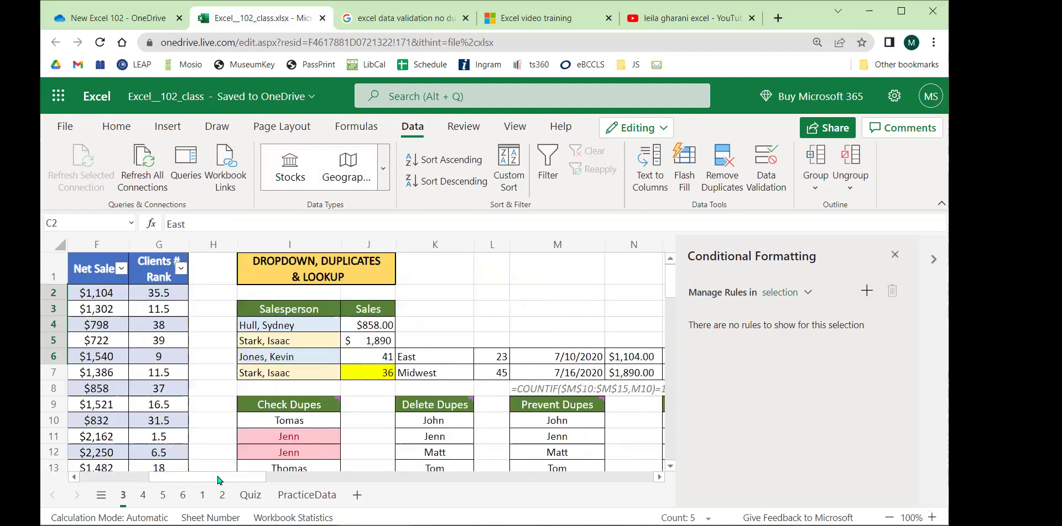
{"action": "scroll", "coordinate": [307, 393], "scroll_direction": "down", "scroll_amount": 3}
{"action": "left_click_drag", "start_coordinate": [310, 352], "coordinate": [313, 406]}
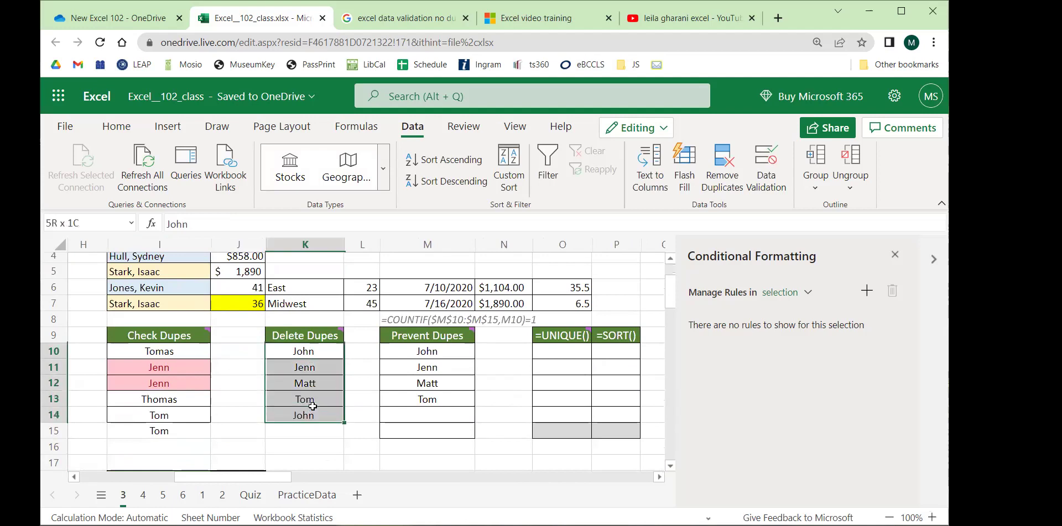
Remove duplicates from the Delete Dupes column, leaving John, Jenn, Matt, Tom.
{"action": "left_click", "coordinate": [719, 176]}
{"action": "left_click", "coordinate": [343, 282]}
{"action": "left_click", "coordinate": [343, 282]}
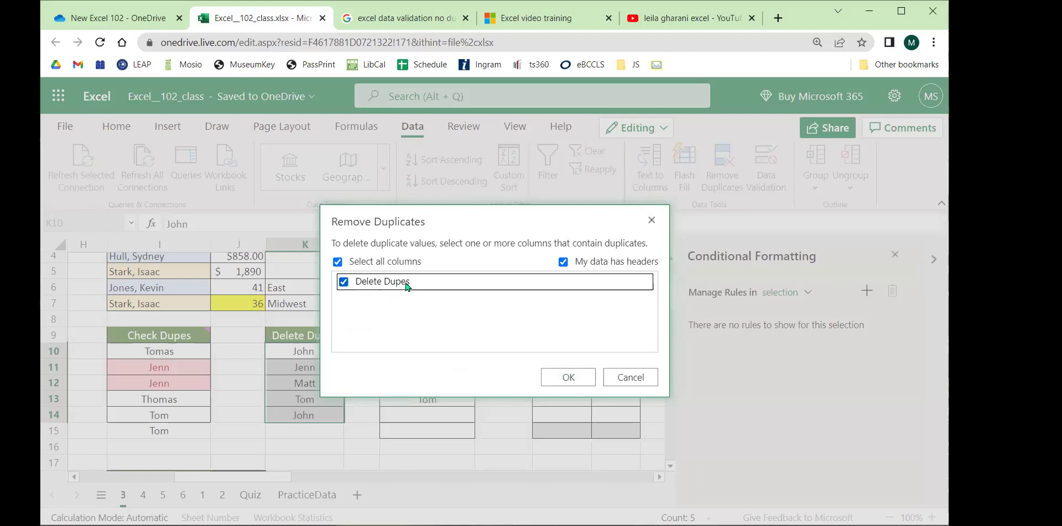
{"action": "left_click", "coordinate": [576, 378]}
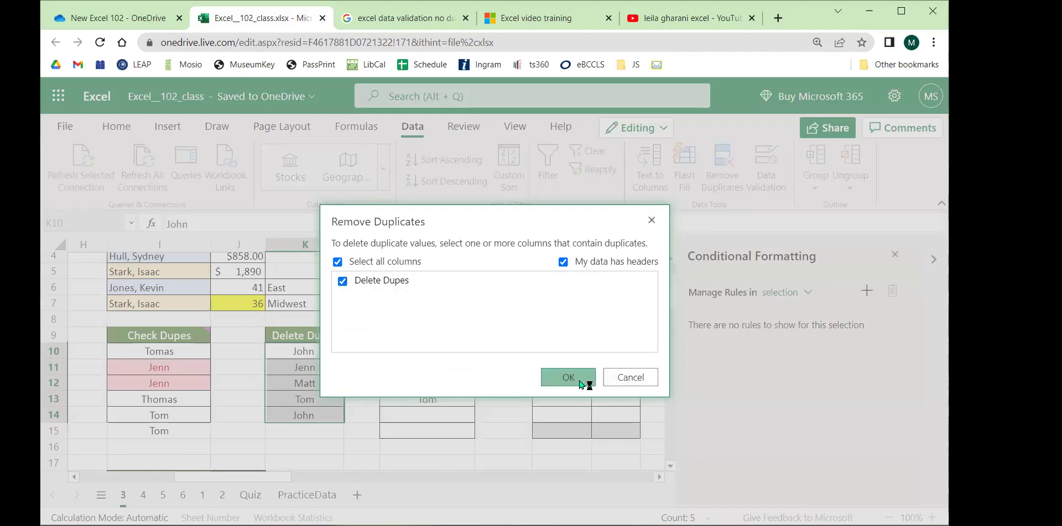
{"action": "left_click_drag", "start_coordinate": [492, 258], "coordinate": [569, 244]}
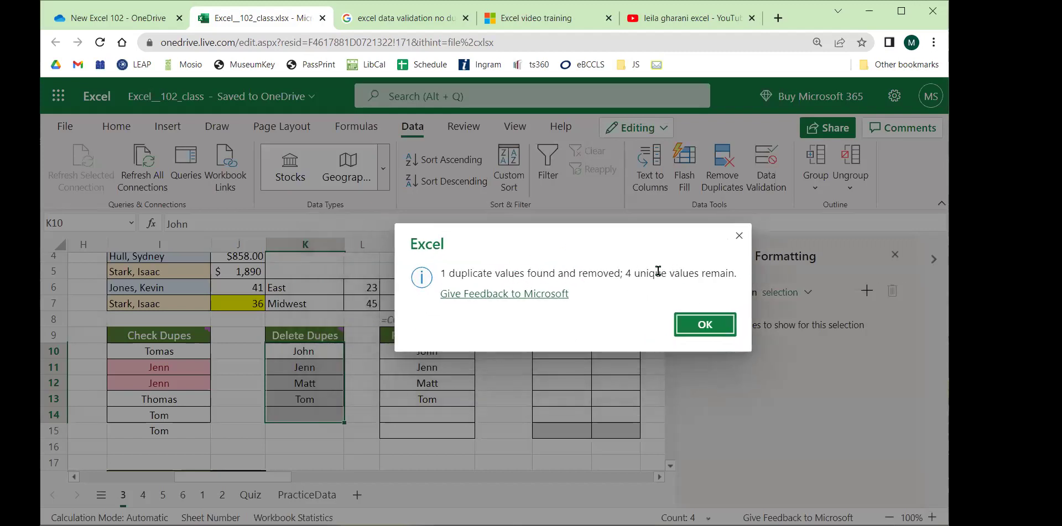
{"action": "left_click", "coordinate": [705, 325]}
Type John into the emptied cell K14, then delete the entry.
{"action": "left_click", "coordinate": [302, 415]}
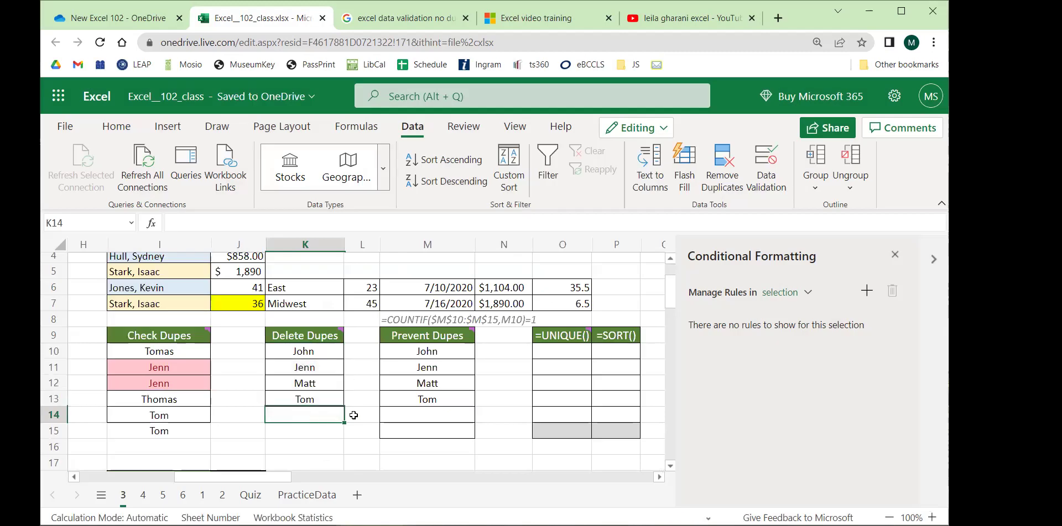
{"action": "type", "text": "John"}
{"action": "key", "text": "Delete"}
{"action": "left_click_drag", "start_coordinate": [298, 351], "coordinate": [319, 415]}
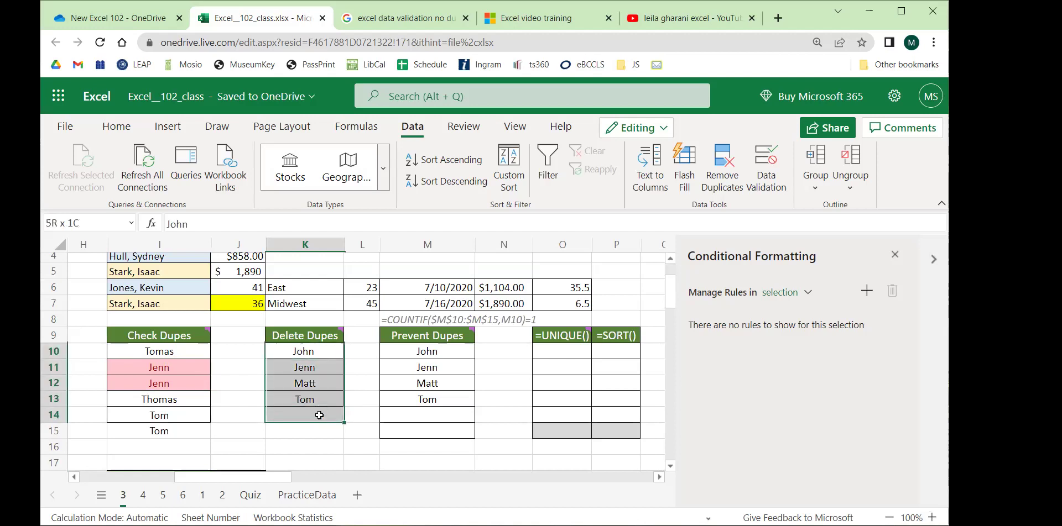
{"action": "left_click", "coordinate": [369, 367]}
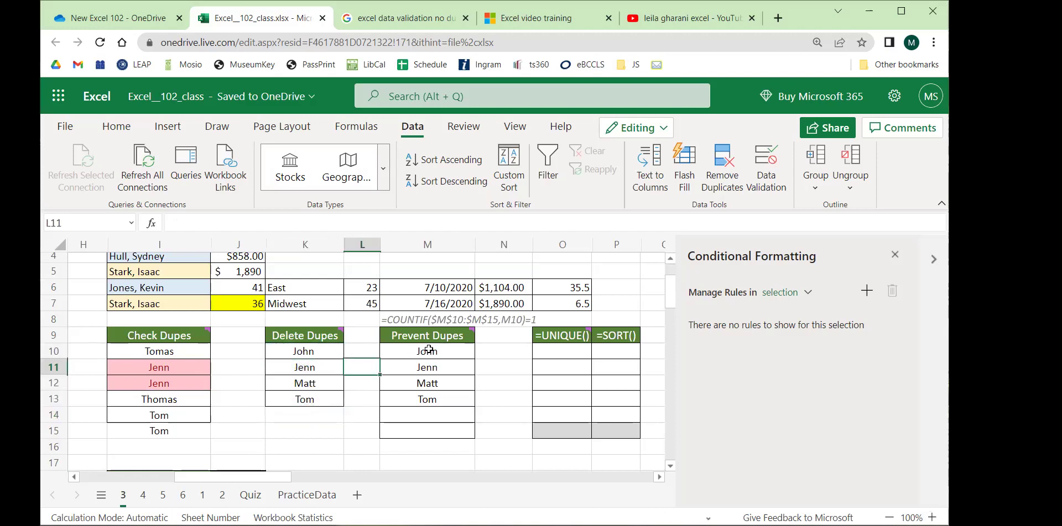
{"action": "left_click_drag", "start_coordinate": [149, 336], "coordinate": [310, 430]}
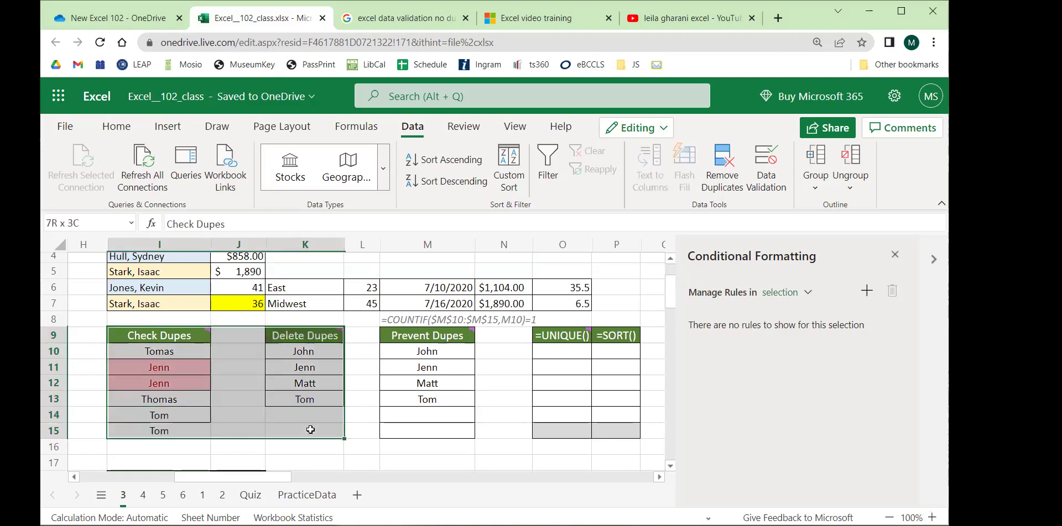
{"action": "left_click", "coordinate": [436, 365]}
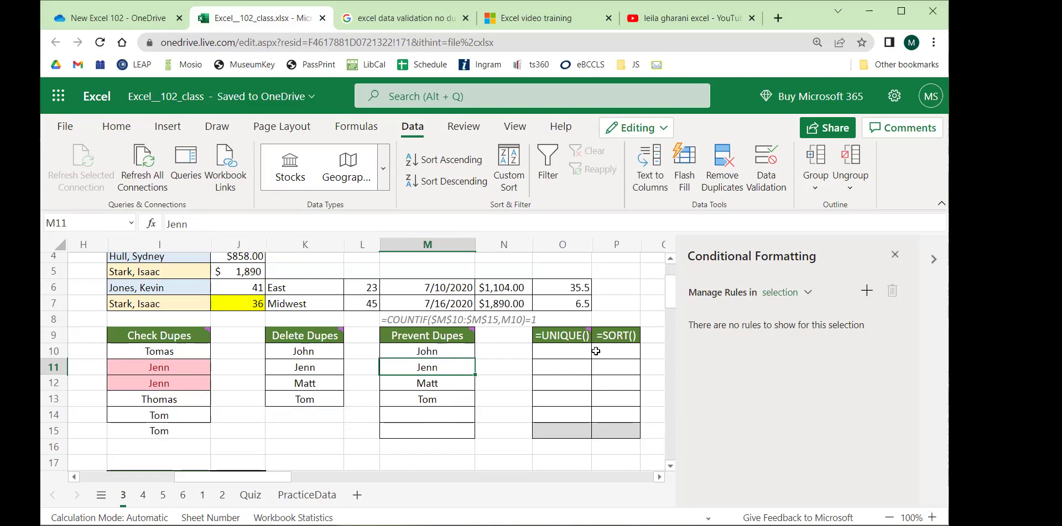
{"action": "left_click_drag", "start_coordinate": [434, 350], "coordinate": [441, 428]}
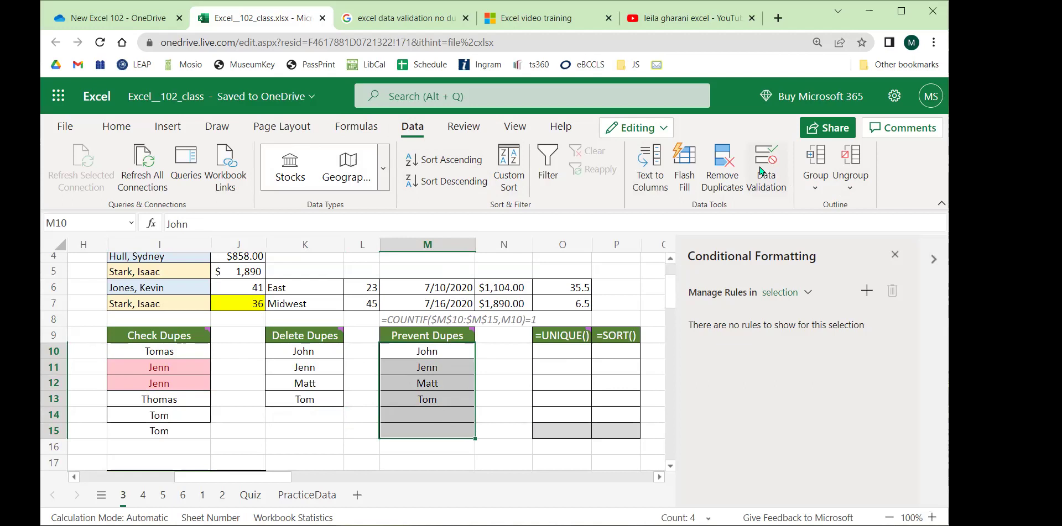
{"action": "left_click", "coordinate": [761, 172]}
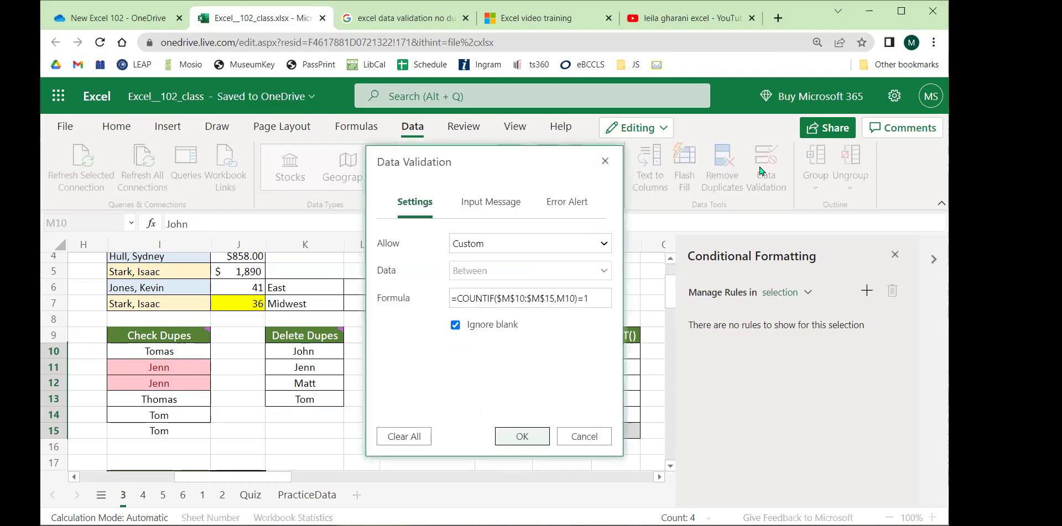
{"action": "left_click", "coordinate": [541, 244]}
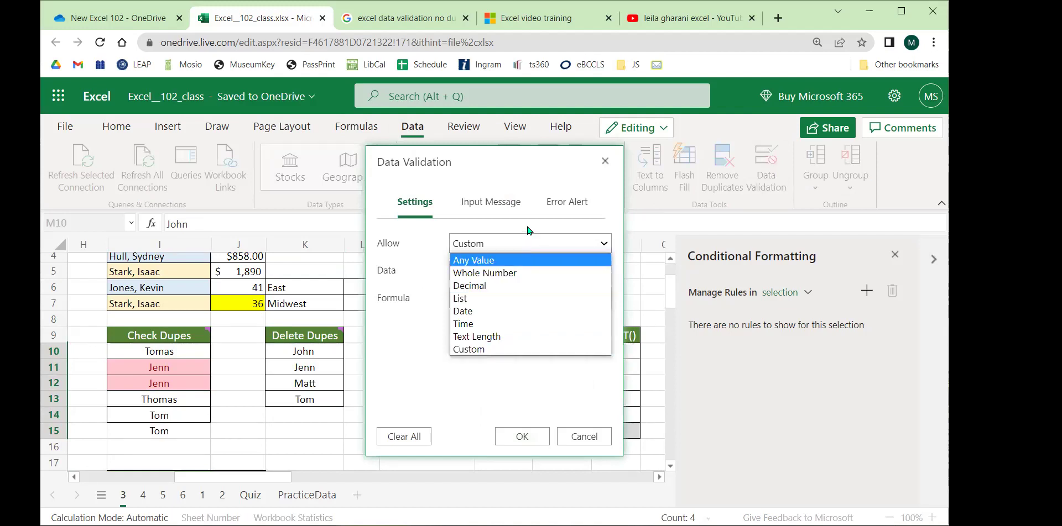
{"action": "left_click", "coordinate": [528, 230]}
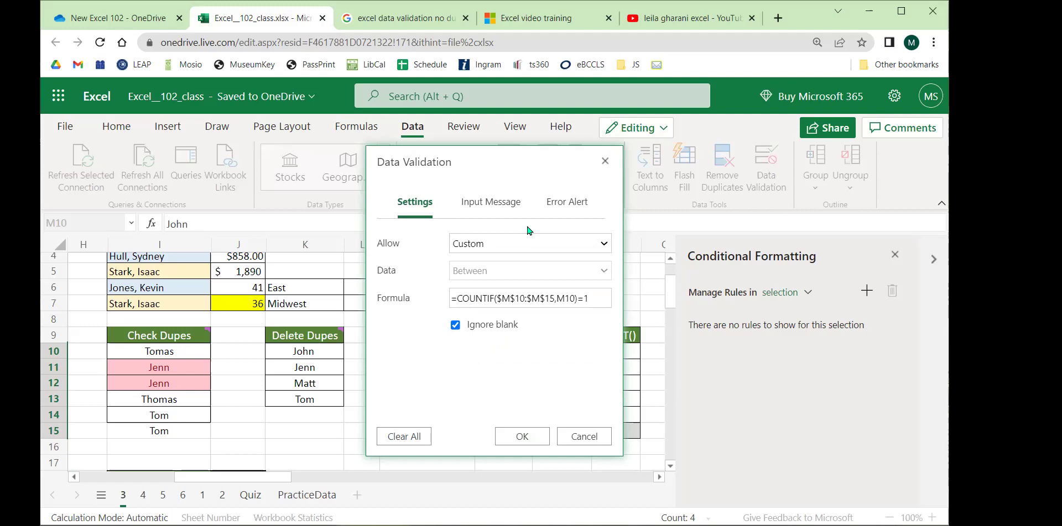
{"action": "triple_click", "coordinate": [532, 294]}
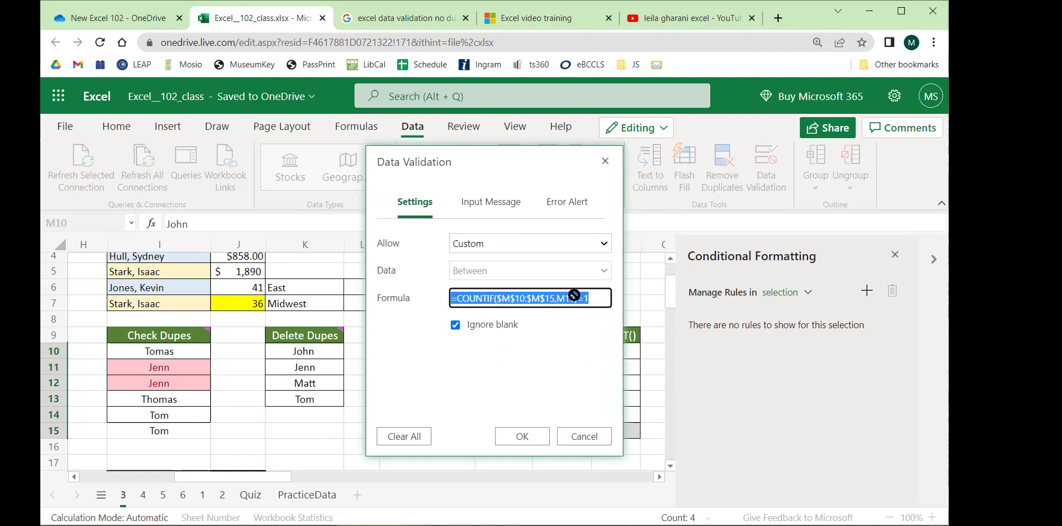
{"action": "left_click", "coordinate": [602, 298]}
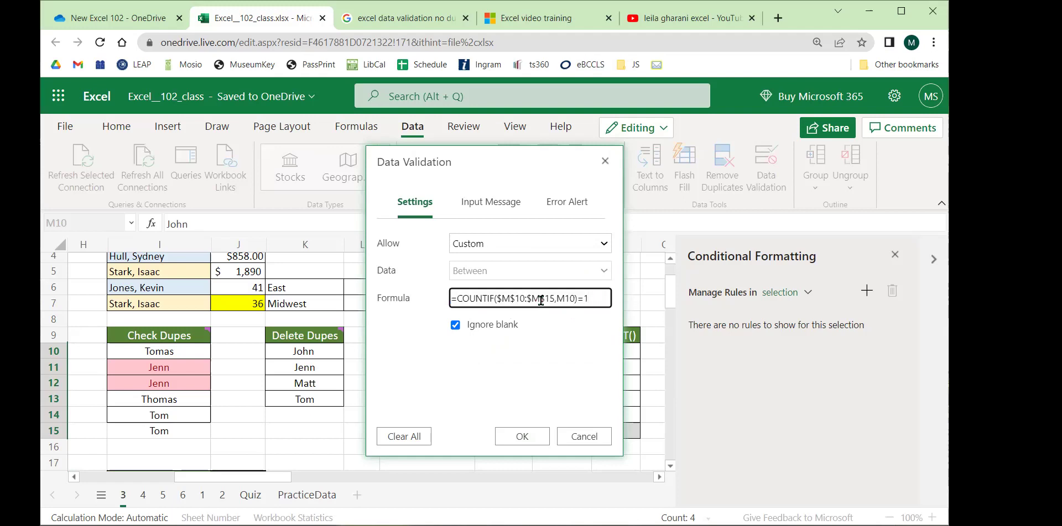
{"action": "left_click", "coordinate": [522, 437]}
{"action": "left_click", "coordinate": [428, 415]}
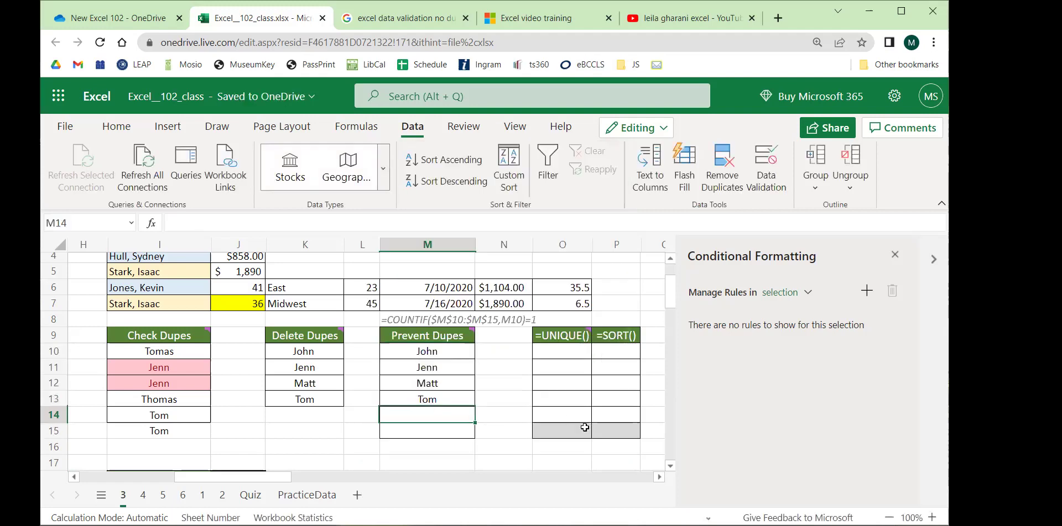
Test the Prevent Dupes rule in M14: John is rejected, Jon is kept.
{"action": "type", "text": "John"}
{"action": "key", "text": "Return"}
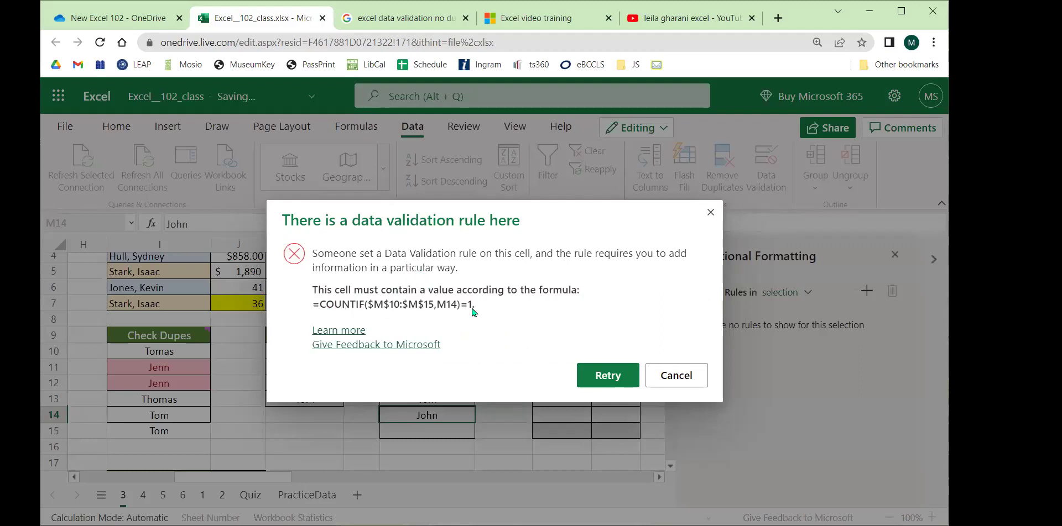
{"action": "left_click", "coordinate": [631, 376]}
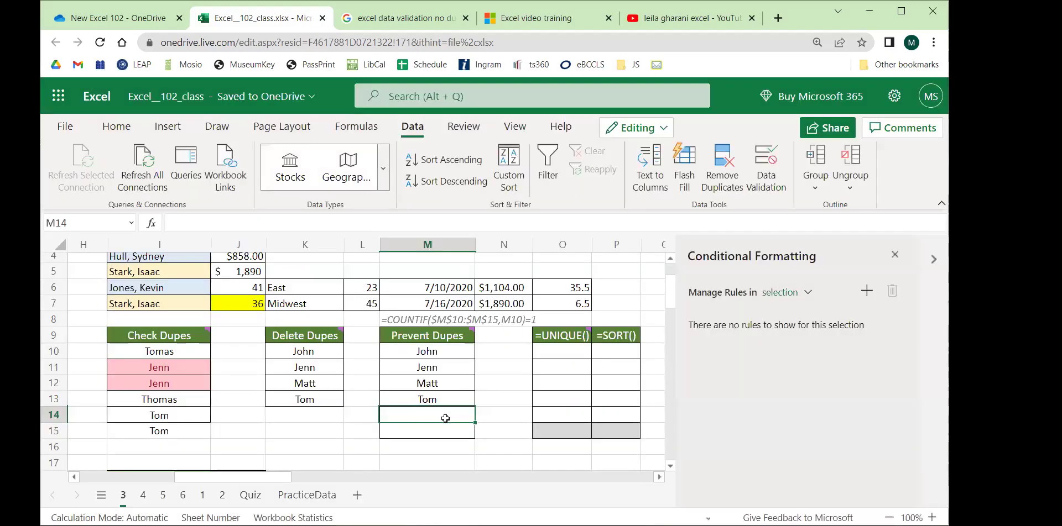
{"action": "type", "text": "Jon"}
{"action": "key", "text": "BackSpace"}
{"action": "key", "text": "BackSpace"}
{"action": "key", "text": "BackSpace"}
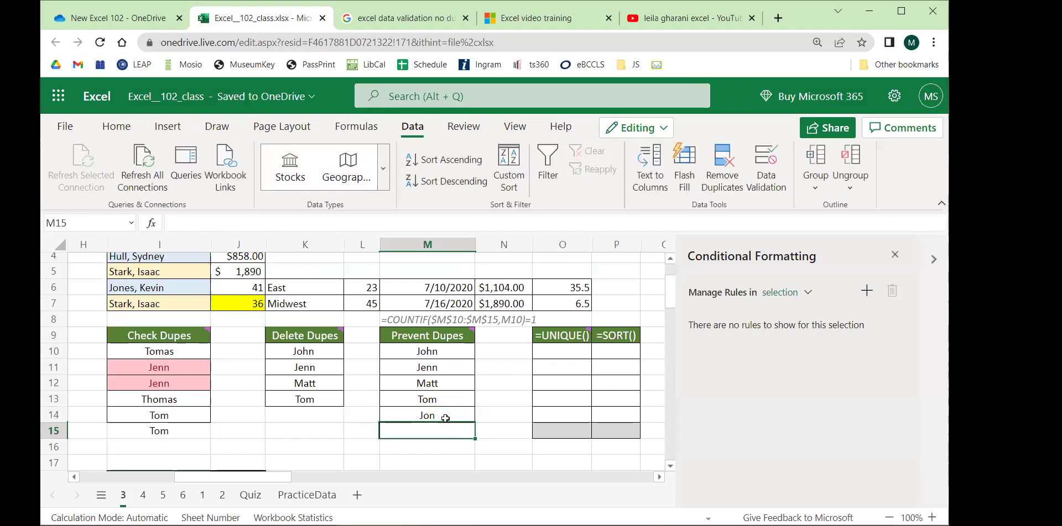
{"action": "type", "text": "John"}
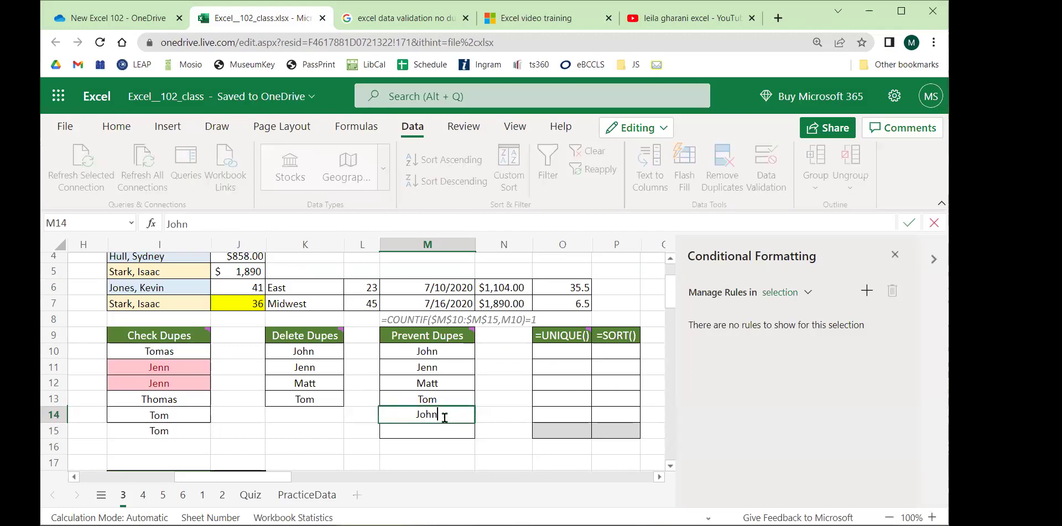
{"action": "key", "text": "Return"}
{"action": "left_click", "coordinate": [675, 376]}
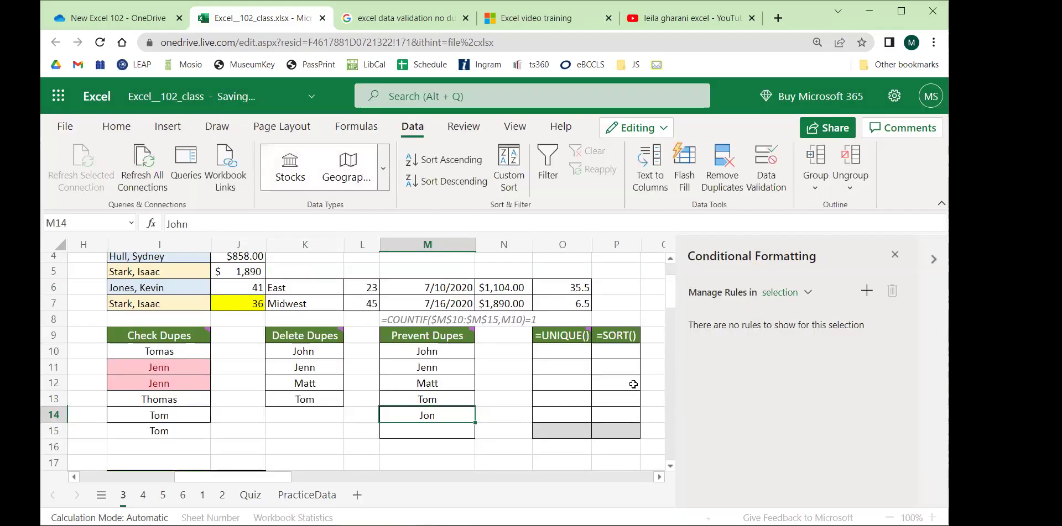
Review Data Validation for M10:M14 without changes, then switch to the duplicate-prevention search results.
{"action": "left_click_drag", "start_coordinate": [443, 352], "coordinate": [443, 415]}
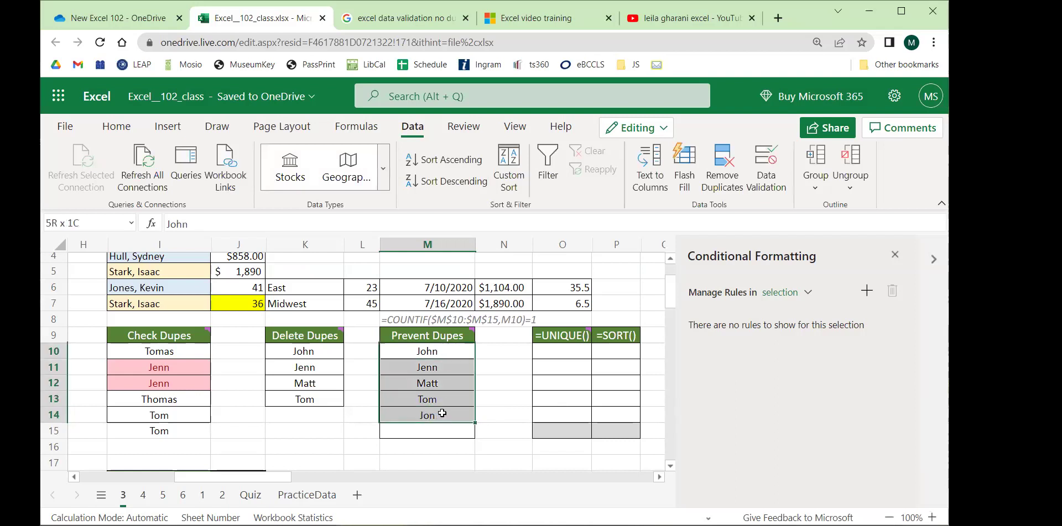
{"action": "left_click", "coordinate": [767, 181]}
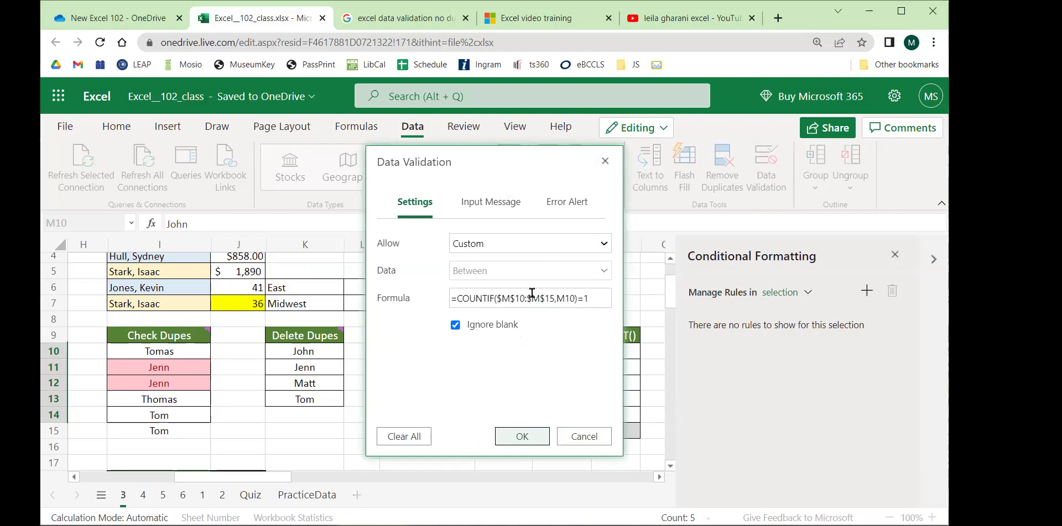
{"action": "left_click", "coordinate": [577, 435]}
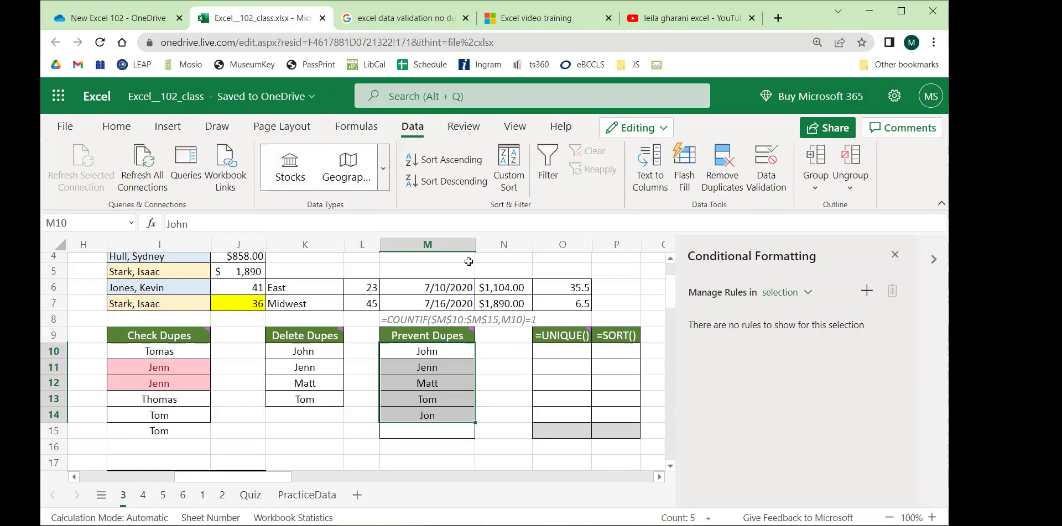
{"action": "left_click", "coordinate": [389, 20]}
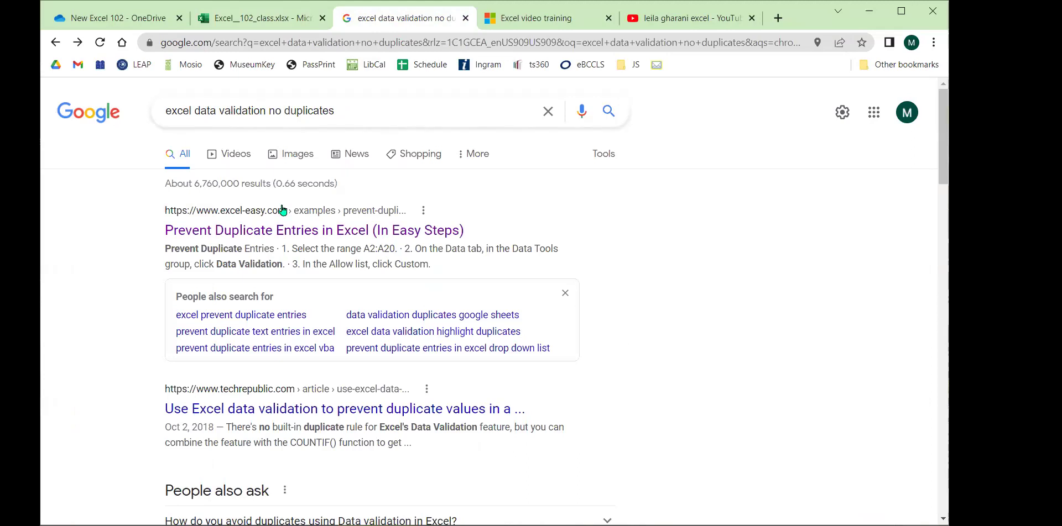
Open Excel Easy's Prevent Duplicate Entries guide and scroll to the =COUNTIF($A$2:$A$20,A2)=1 formula.
{"action": "left_click", "coordinate": [261, 230]}
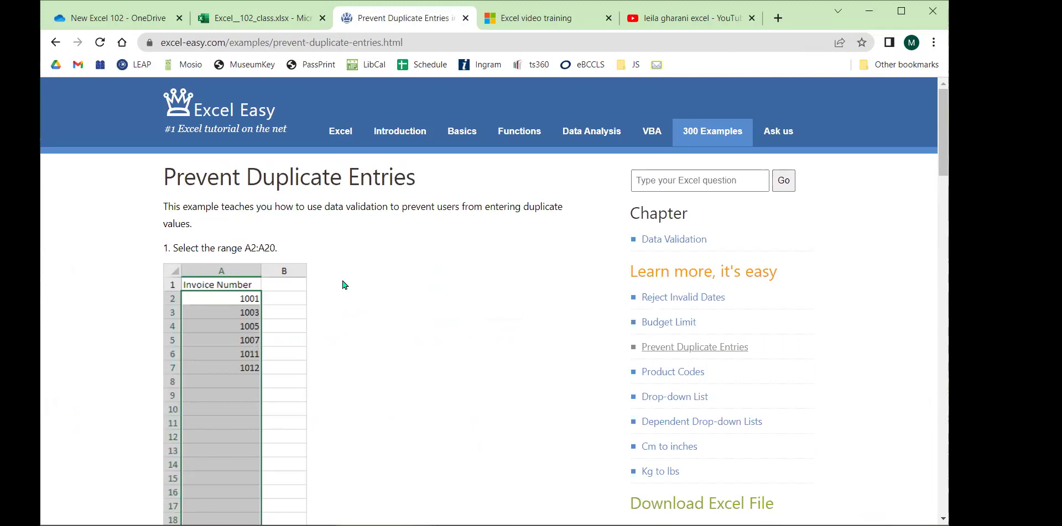
{"action": "scroll", "coordinate": [343, 285], "scroll_direction": "down", "scroll_amount": 10}
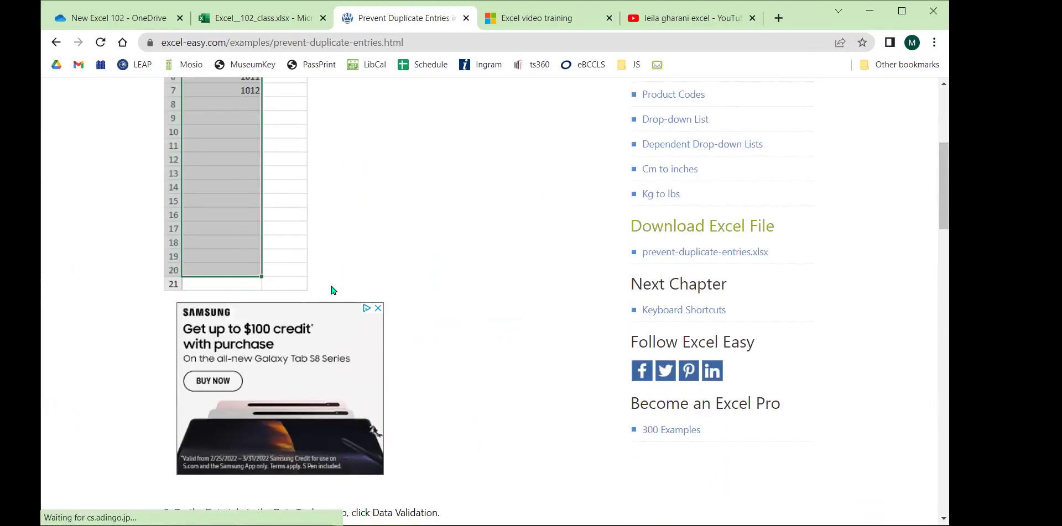
{"action": "scroll", "coordinate": [321, 287], "scroll_direction": "down", "scroll_amount": 3}
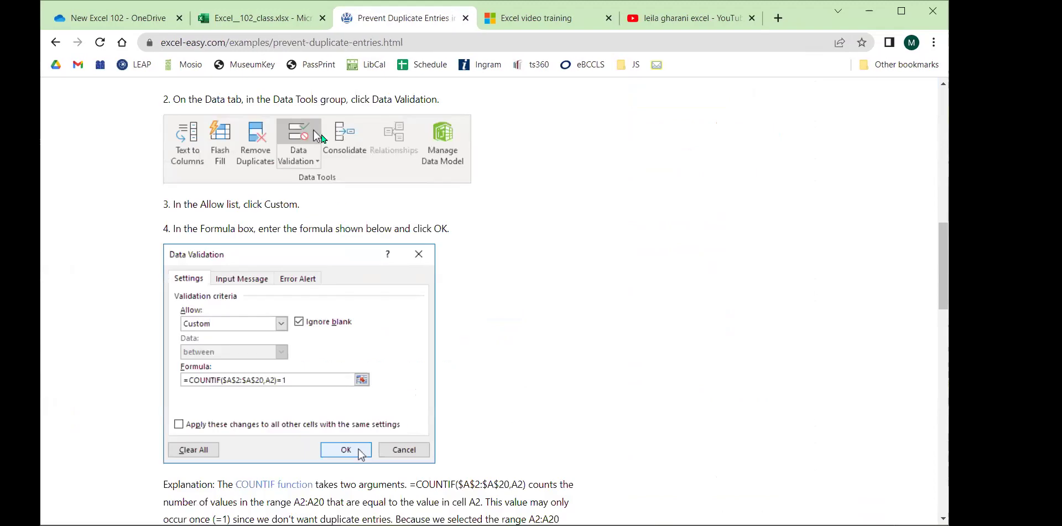
{"action": "scroll", "coordinate": [316, 236], "scroll_direction": "down", "scroll_amount": 3}
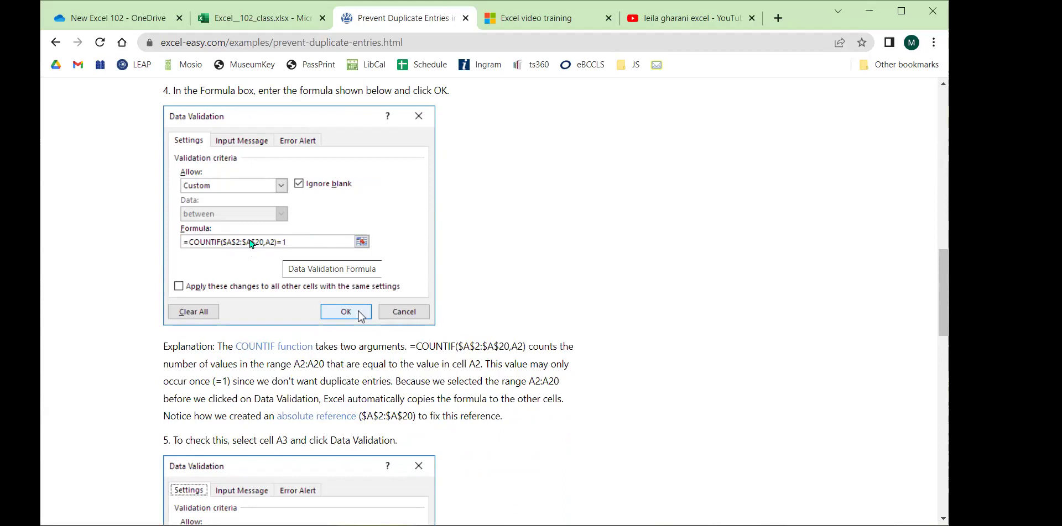
{"action": "left_click_drag", "start_coordinate": [362, 346], "coordinate": [432, 417]}
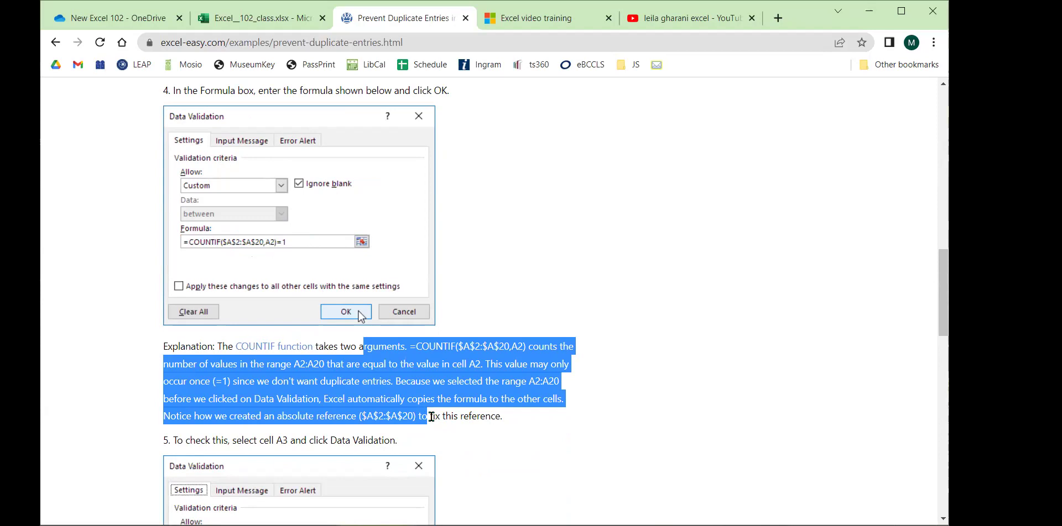
{"action": "left_click", "coordinate": [613, 276]}
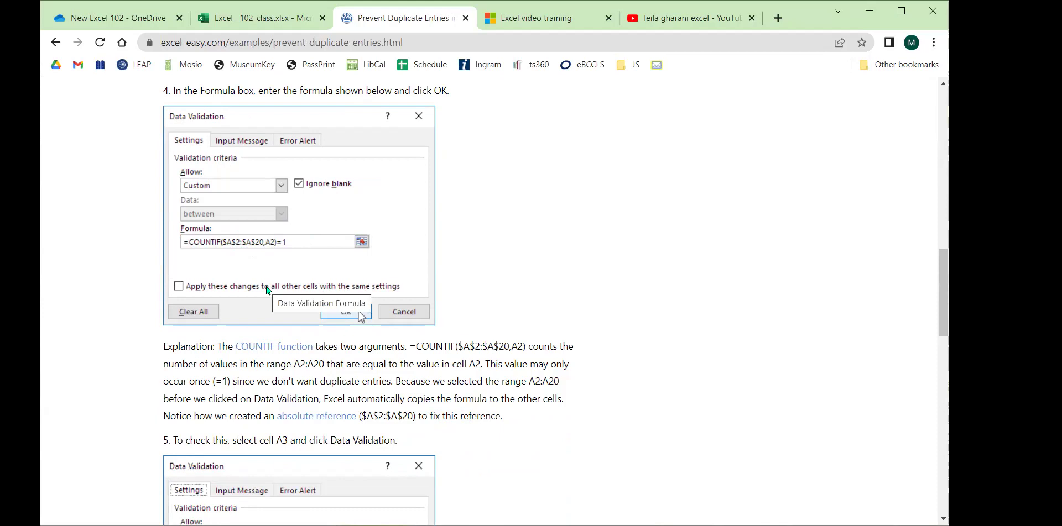
Close the tutorial, select I9:M16 in the workbook to review its rules, then close the pane.
{"action": "left_click", "coordinate": [466, 18]}
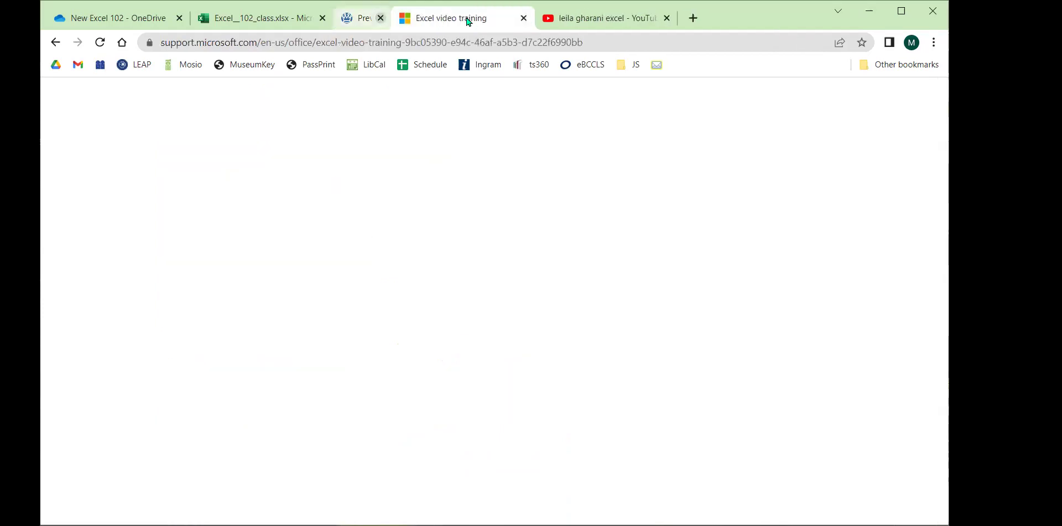
{"action": "left_click", "coordinate": [271, 18]}
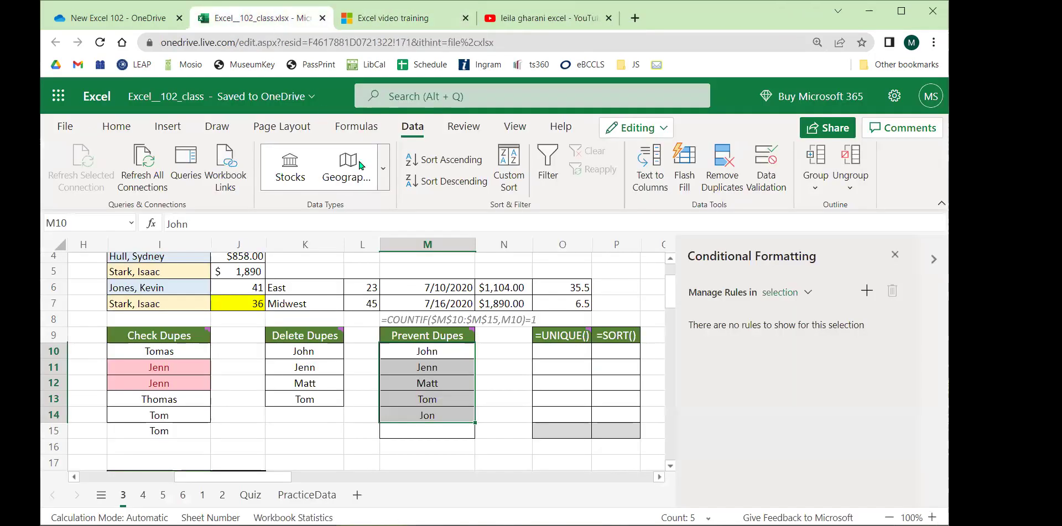
{"action": "left_click", "coordinate": [503, 364]}
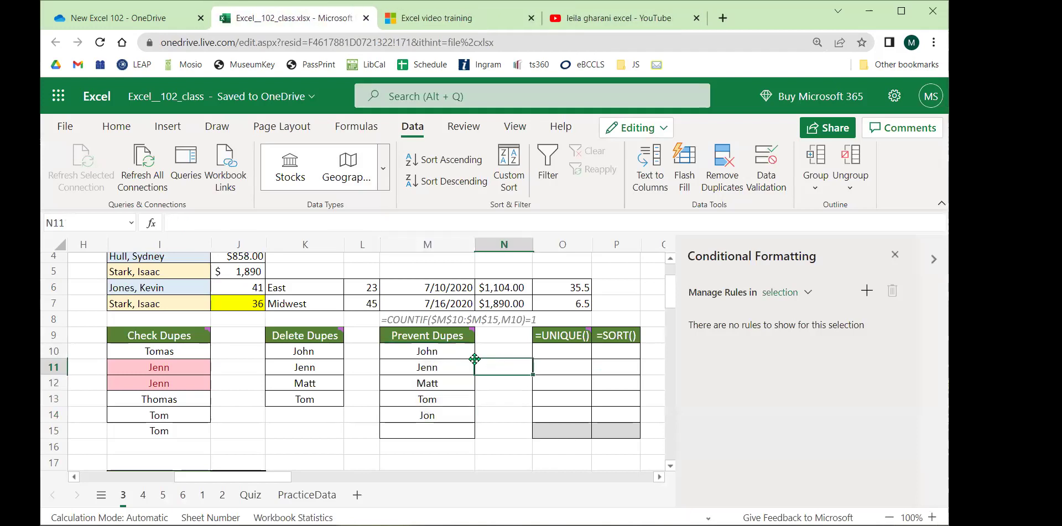
{"action": "left_click_drag", "start_coordinate": [429, 351], "coordinate": [424, 430]}
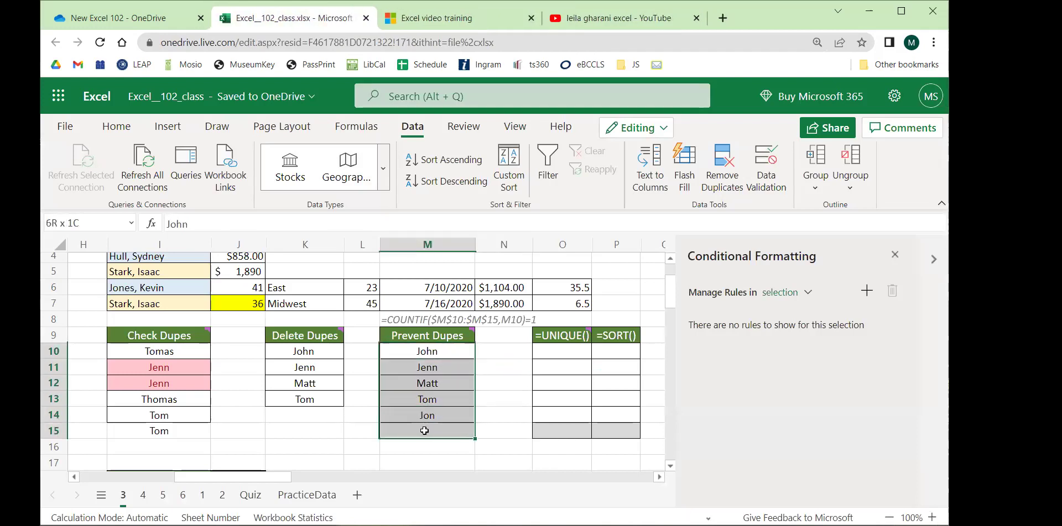
{"action": "left_click", "coordinate": [515, 416]}
{"action": "left_click", "coordinate": [136, 339]}
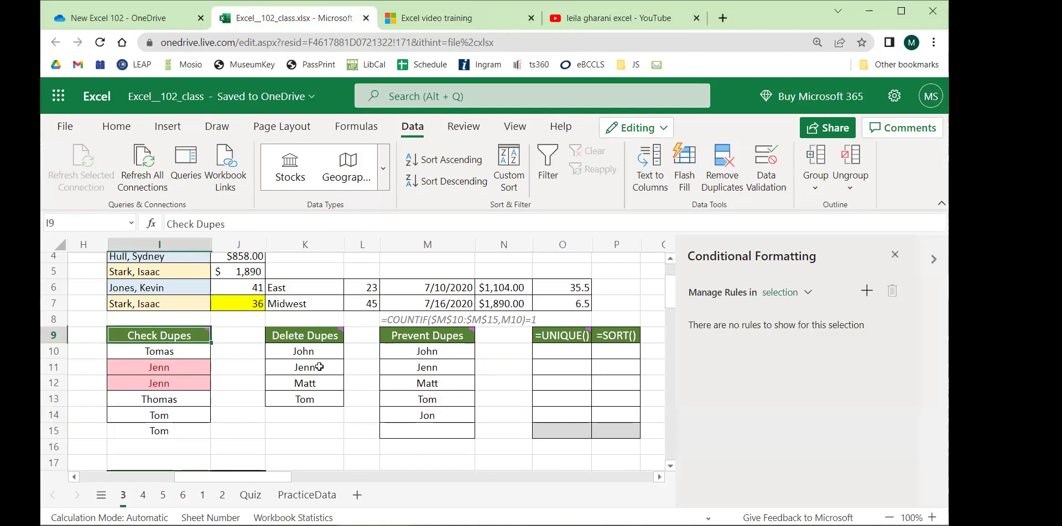
{"action": "left_click", "coordinate": [446, 438], "text": "shift"}
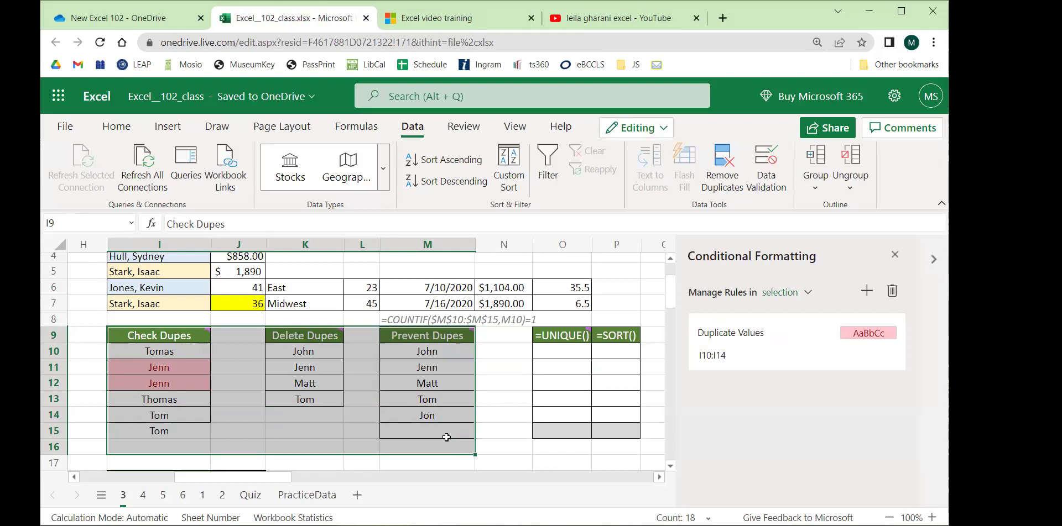
{"action": "left_click", "coordinate": [895, 254]}
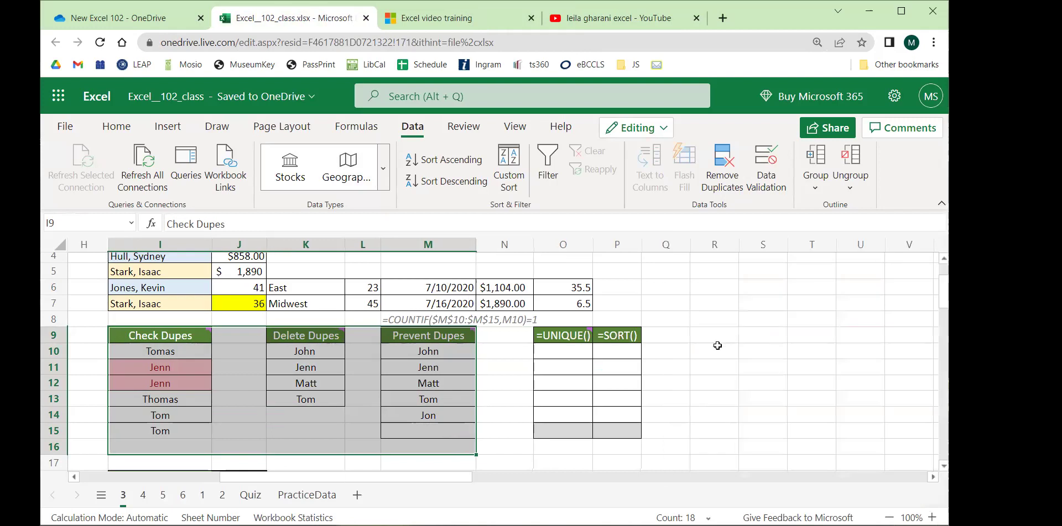
Delete the extra duplicate name in I15 so the Check Dupes list ends at row 14.
{"action": "left_click", "coordinate": [717, 346]}
{"action": "left_click_drag", "start_coordinate": [457, 485], "coordinate": [409, 484]}
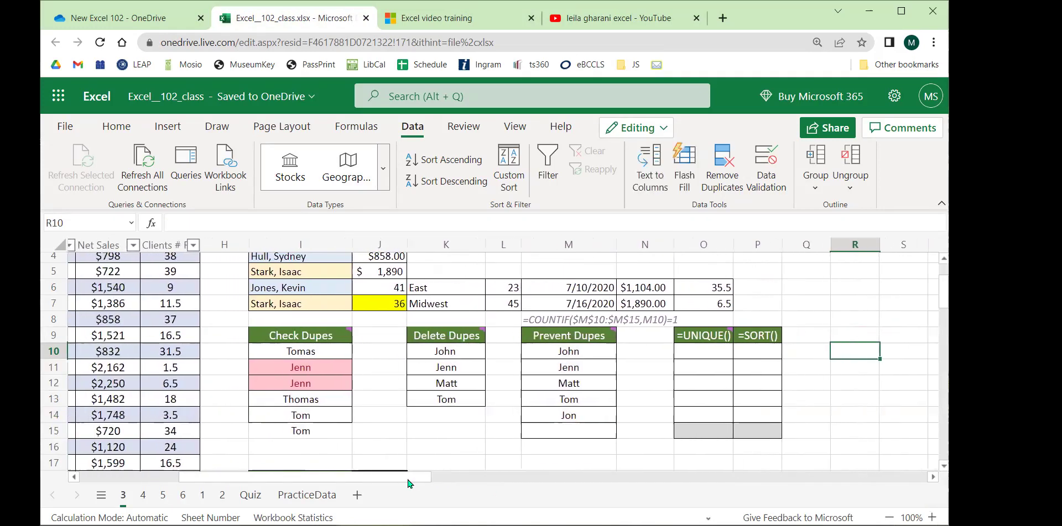
{"action": "left_click", "coordinate": [708, 359]}
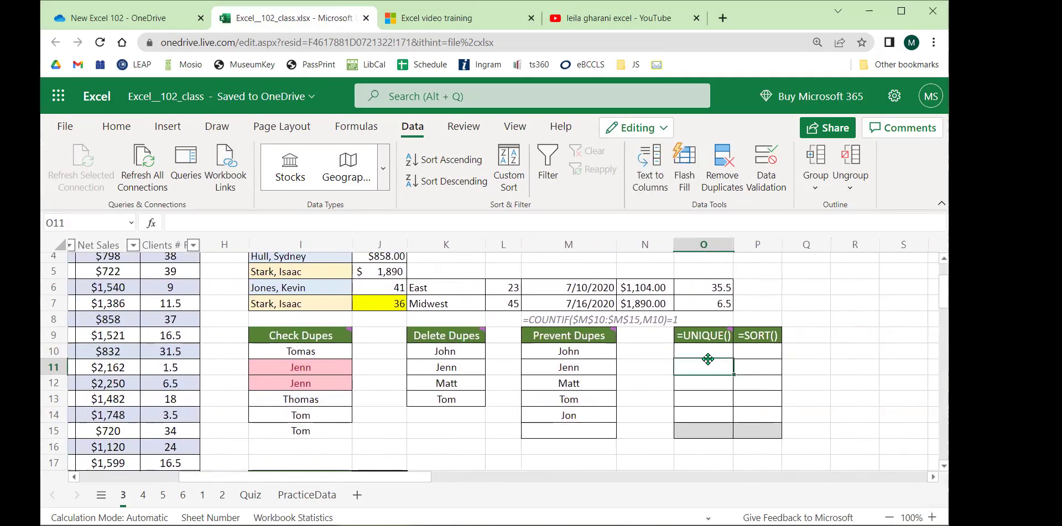
{"action": "left_click", "coordinate": [711, 352]}
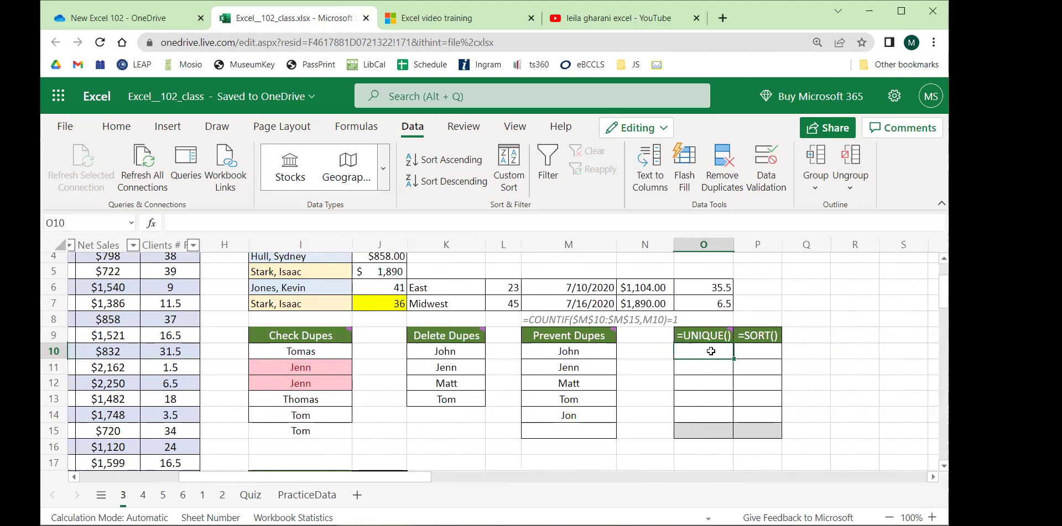
{"action": "scroll", "coordinate": [708, 351], "scroll_direction": "down", "scroll_amount": 2}
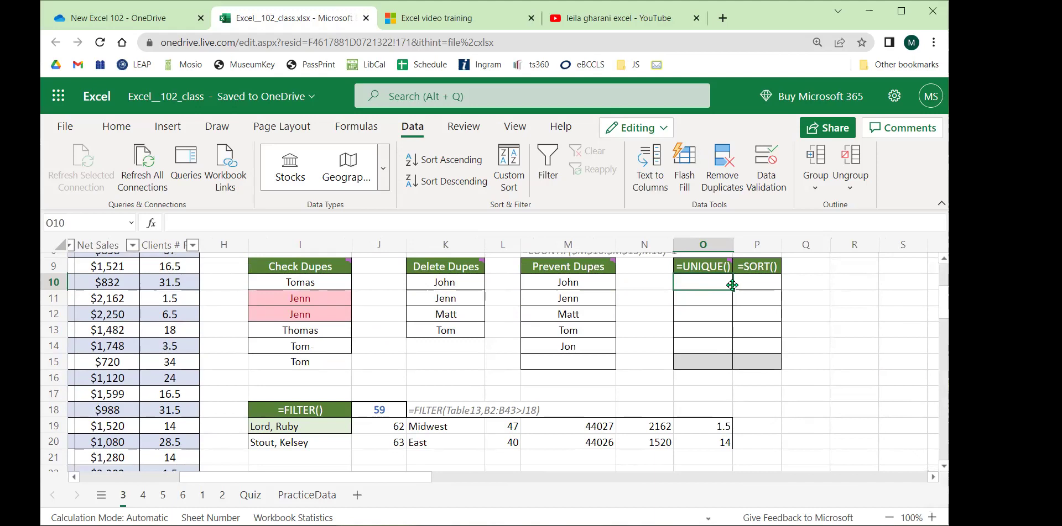
{"action": "left_click_drag", "start_coordinate": [326, 285], "coordinate": [323, 364]}
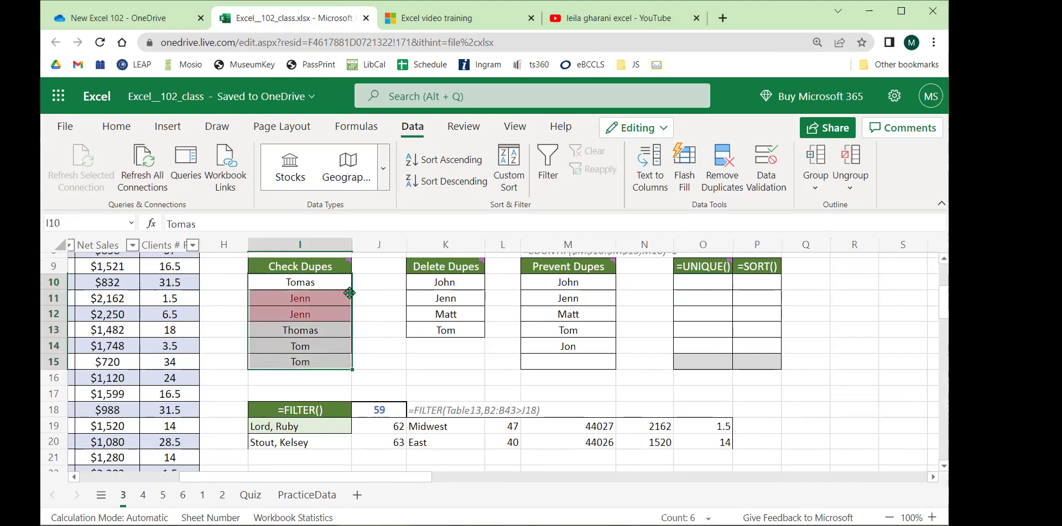
{"action": "left_click", "coordinate": [319, 360]}
{"action": "key", "text": "Delete"}
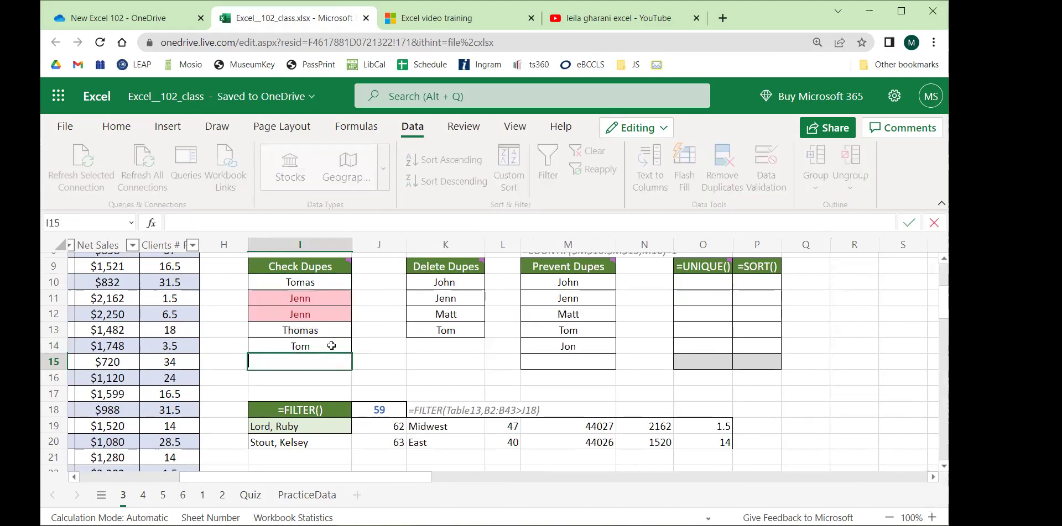
{"action": "left_click", "coordinate": [714, 287]}
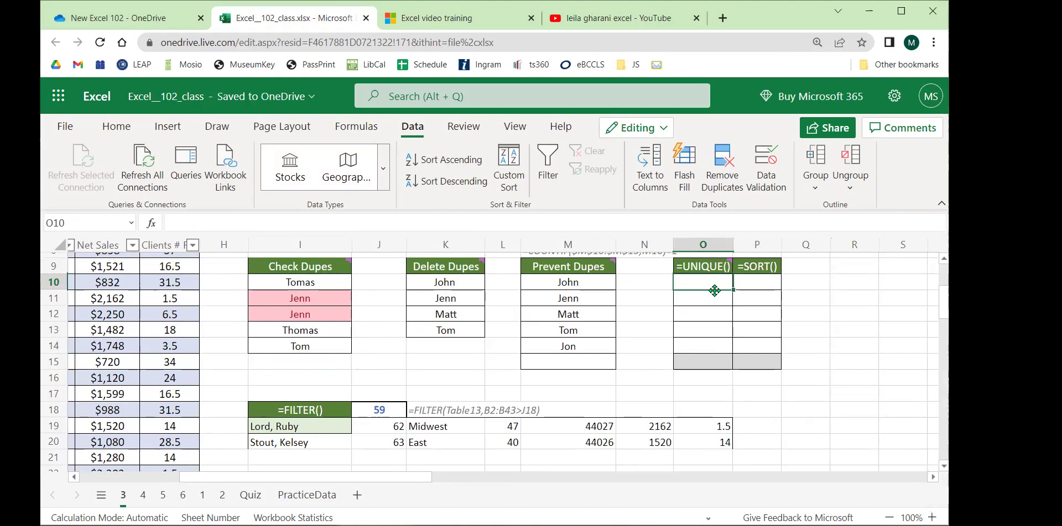
Enter =UNIQUE(I10:I14) in O10 so the four distinct names spill down the column.
{"action": "type", "text": "=unique"}
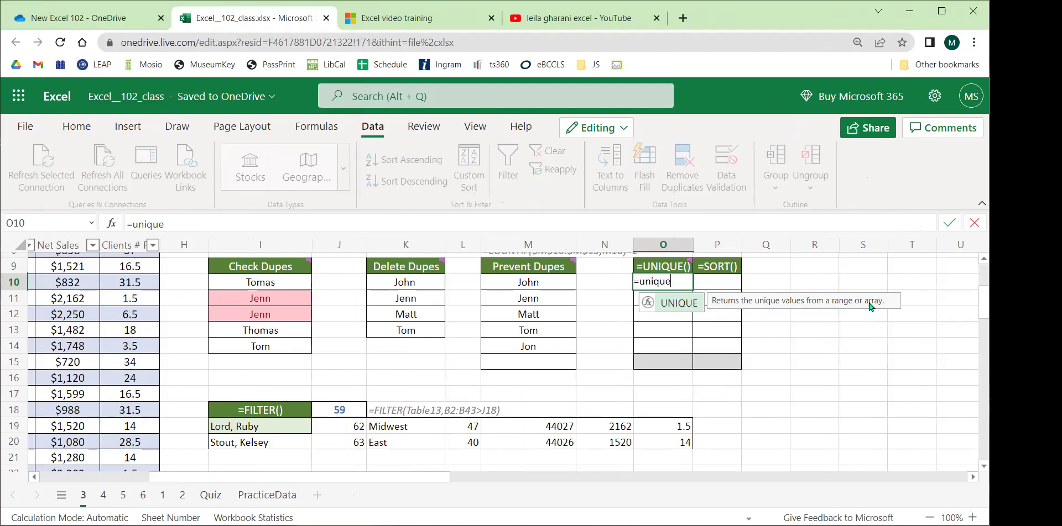
{"action": "type", "text": "("}
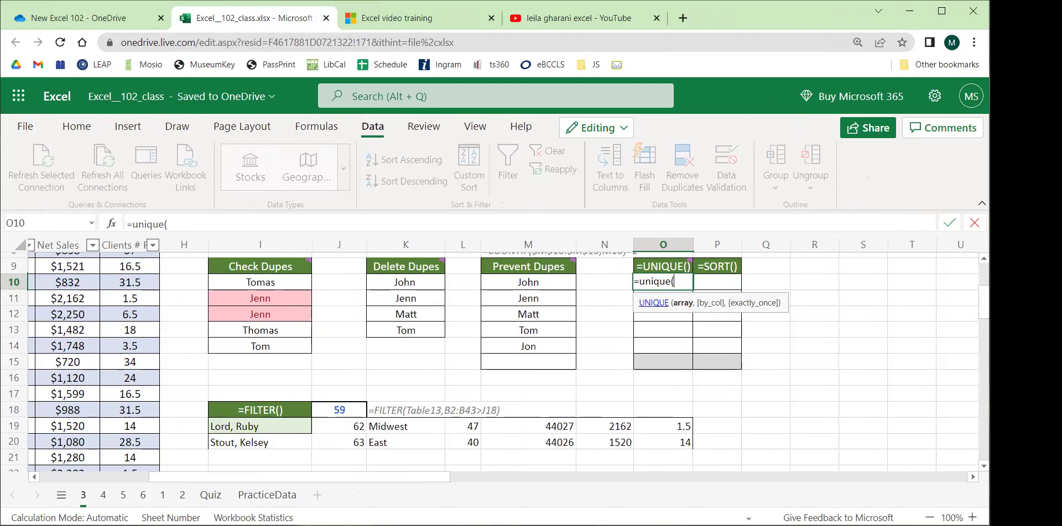
{"action": "left_click_drag", "start_coordinate": [279, 282], "coordinate": [261, 346]}
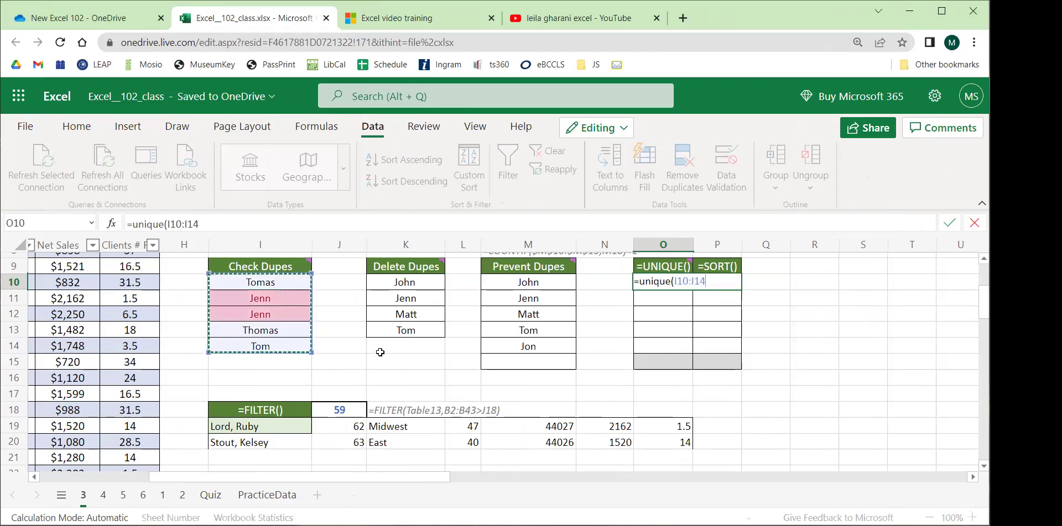
{"action": "type", "text": ")"}
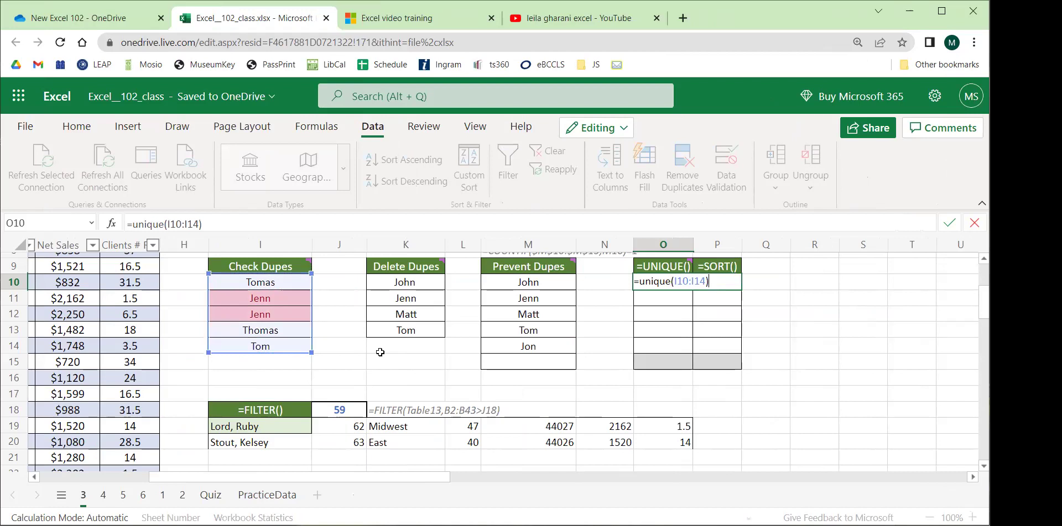
{"action": "key", "text": "Return"}
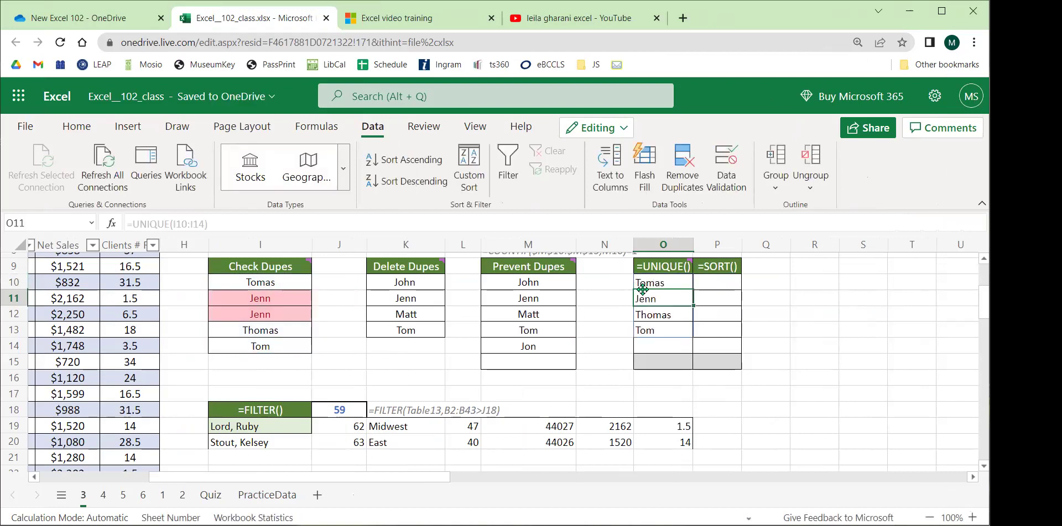
{"action": "scroll", "coordinate": [640, 289], "scroll_direction": "up", "scroll_amount": 2}
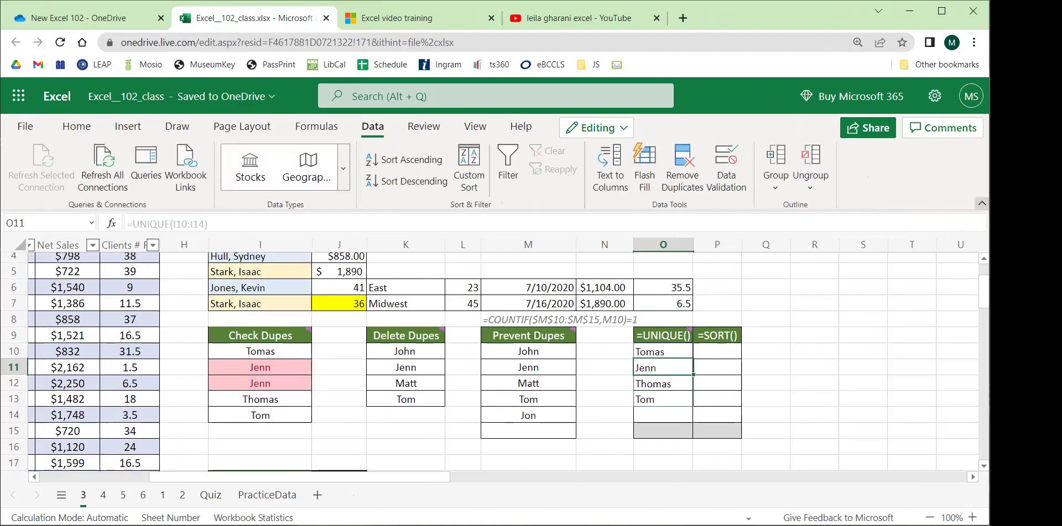
Collapse the ribbon and inspect the UNIQUE spill results in O10:O14.
{"action": "left_click", "coordinate": [981, 203]}
{"action": "left_click", "coordinate": [347, 272]}
{"action": "left_click_drag", "start_coordinate": [395, 265], "coordinate": [664, 260]}
{"action": "left_click", "coordinate": [660, 313]}
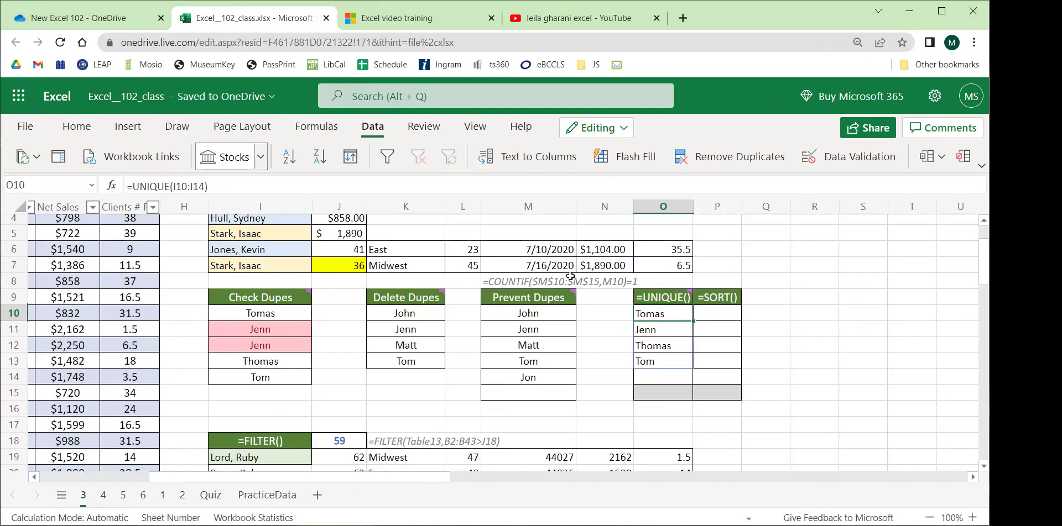
{"action": "left_click", "coordinate": [657, 330]}
{"action": "left_click", "coordinate": [663, 344]}
{"action": "left_click", "coordinate": [666, 360]}
{"action": "left_click", "coordinate": [666, 310]}
{"action": "left_click_drag", "start_coordinate": [661, 377], "coordinate": [660, 401]}
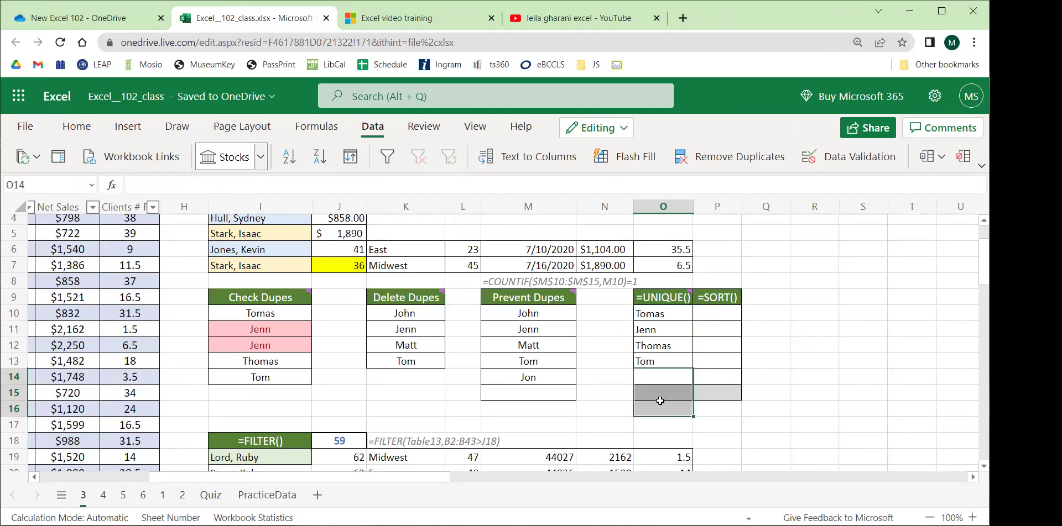
{"action": "left_click", "coordinate": [663, 341]}
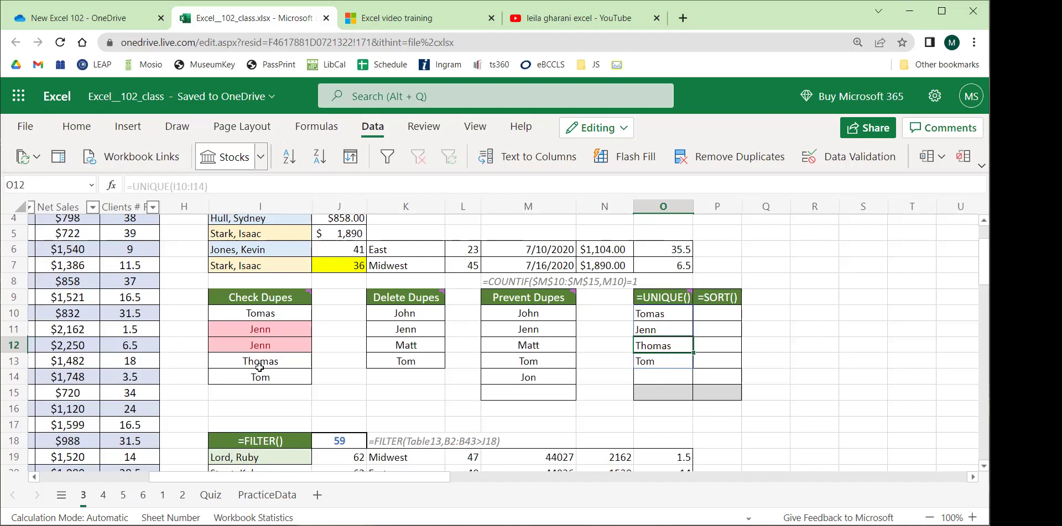
{"action": "left_click", "coordinate": [262, 331]}
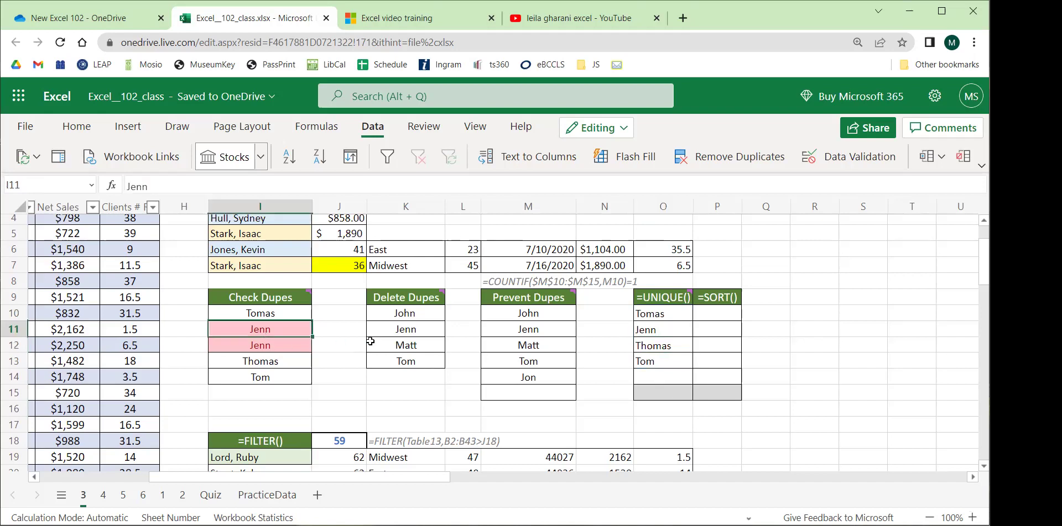
{"action": "left_click_drag", "start_coordinate": [671, 319], "coordinate": [662, 380]}
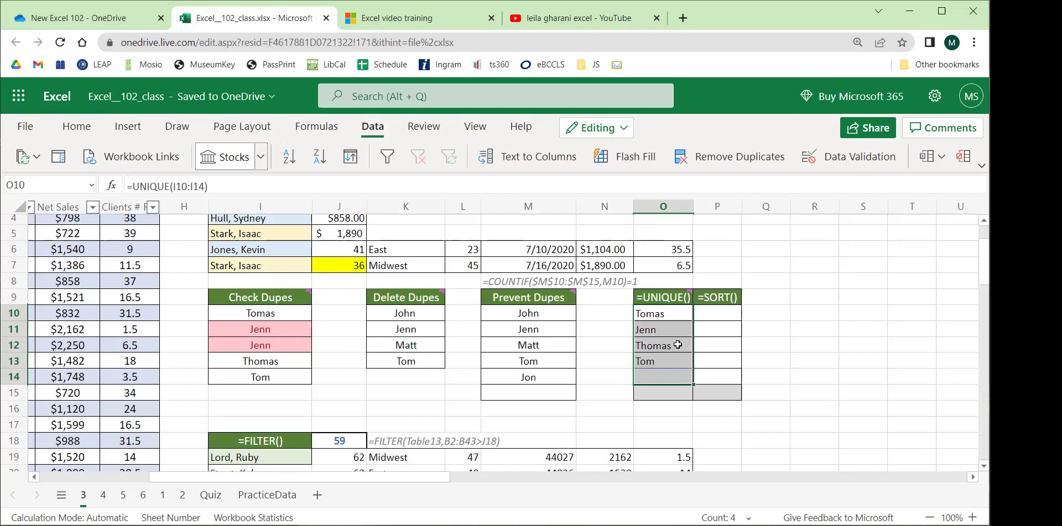
Retype I10 with a 'B.' suffix and add 'B.' to the second entry in I12.
{"action": "left_click", "coordinate": [271, 319]}
{"action": "type", "text": "Thomas B."}
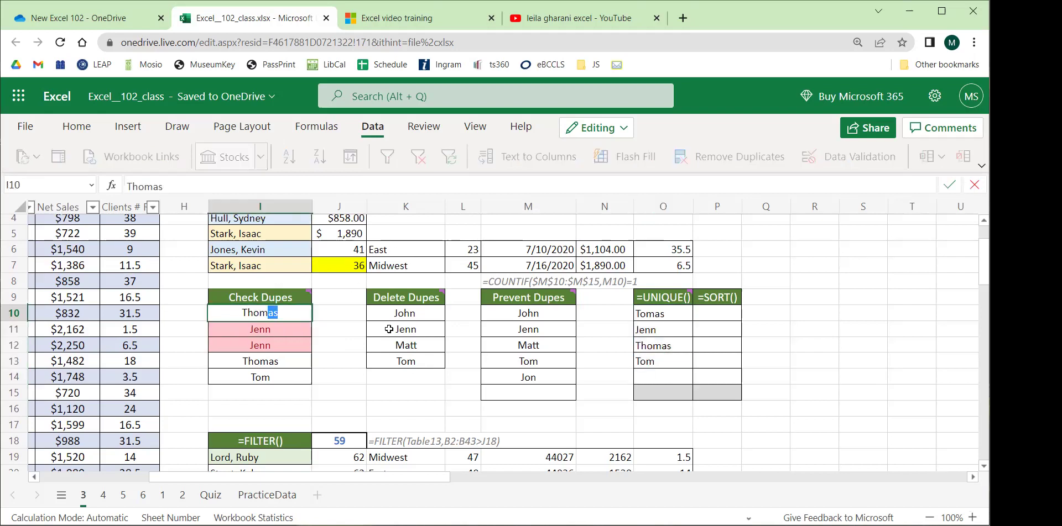
{"action": "key", "text": "Return"}
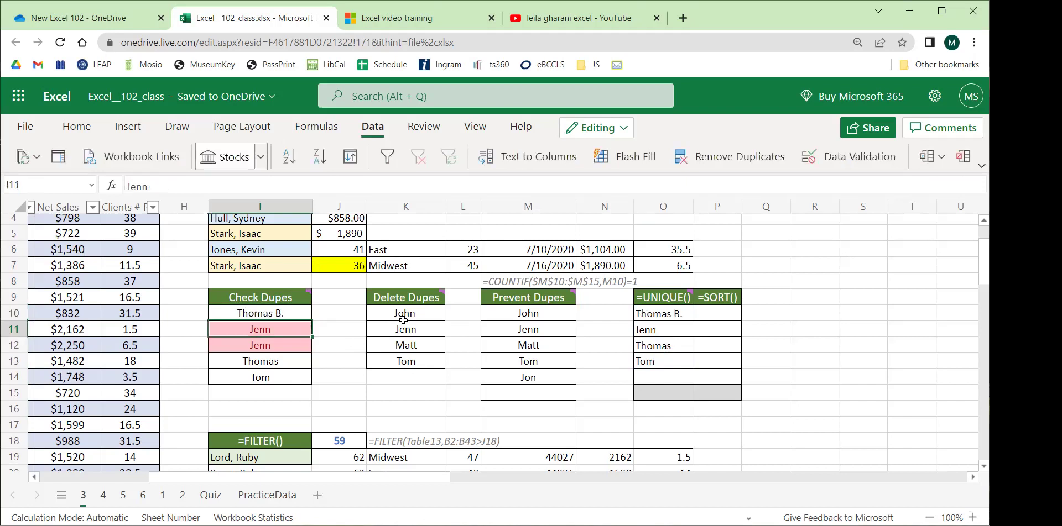
{"action": "left_click", "coordinate": [670, 313]}
{"action": "left_click", "coordinate": [280, 346]}
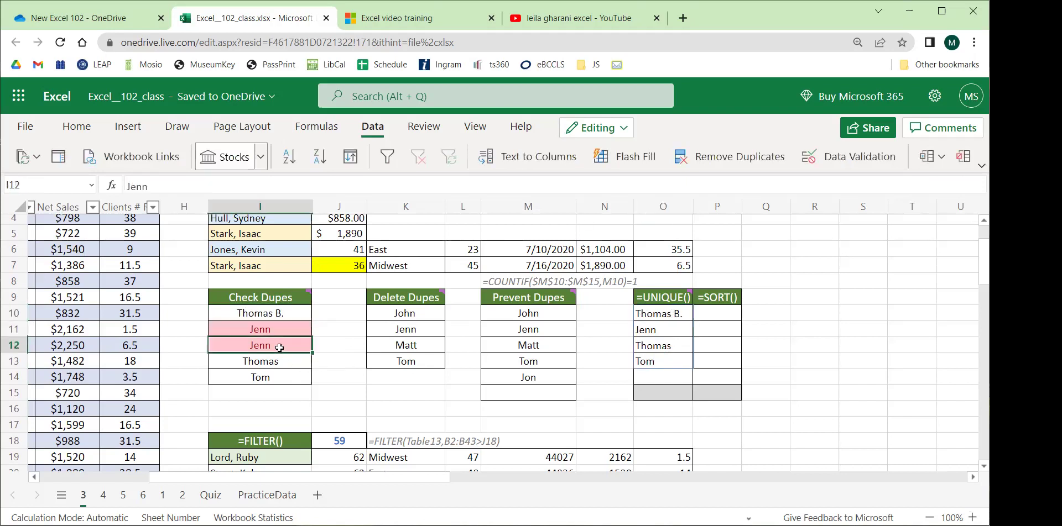
{"action": "double_click", "coordinate": [277, 348]}
{"action": "type", "text": "B."}
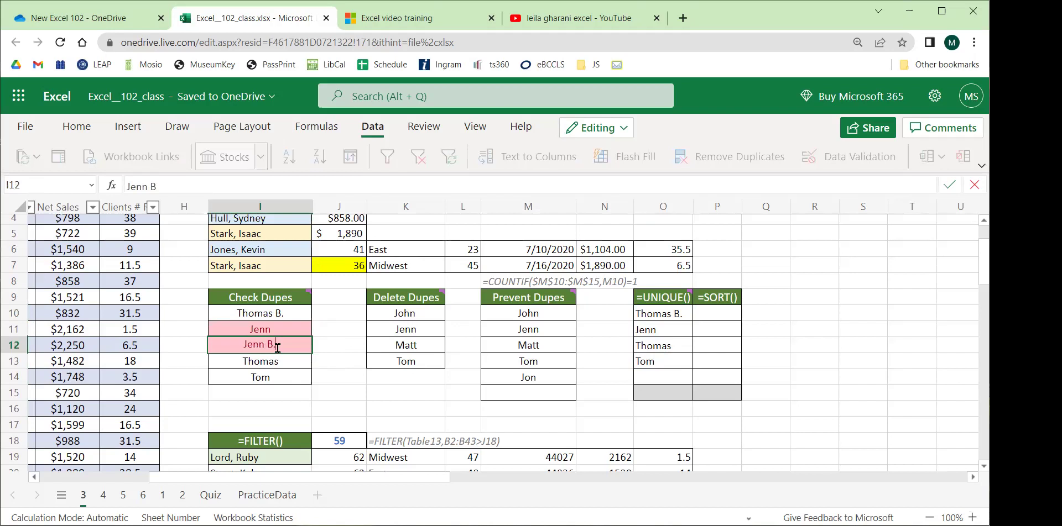
{"action": "key", "text": "Return"}
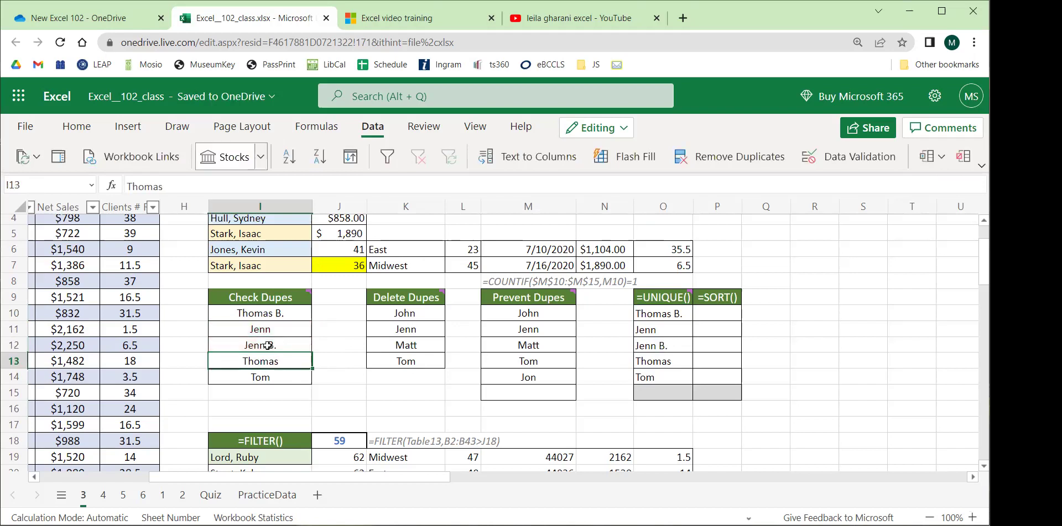
Strip the 'B.' suffixes so I10 and I12 repeat other names in the list.
{"action": "left_click", "coordinate": [280, 346]}
{"action": "double_click", "coordinate": [268, 345]}
{"action": "key", "text": "BackSpace"}
{"action": "key", "text": "BackSpace"}
{"action": "key", "text": "BackSpace"}
{"action": "left_click", "coordinate": [283, 313]}
{"action": "double_click", "coordinate": [283, 313]}
{"action": "left_click", "coordinate": [283, 312]}
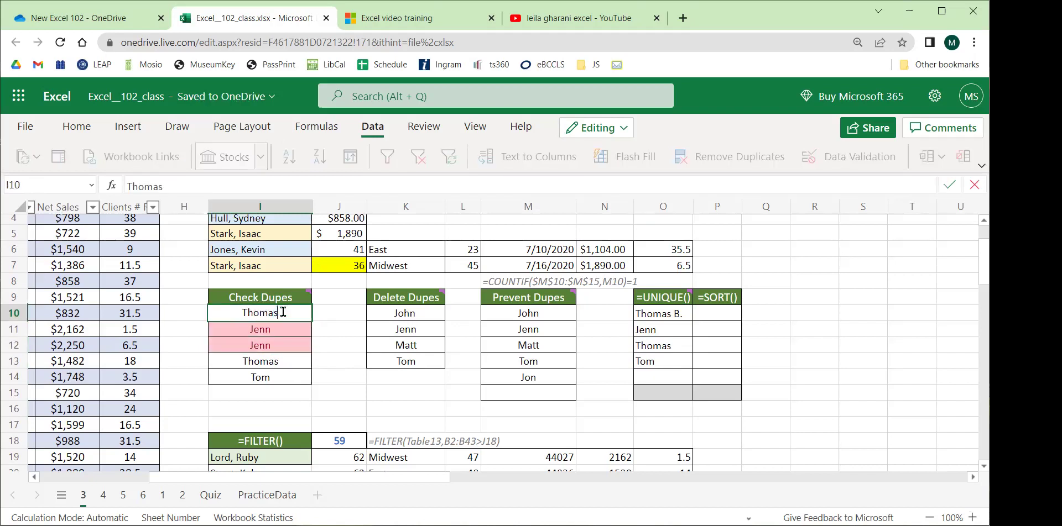
{"action": "key", "text": "Return"}
Check that the UNIQUE spill in O10:O14 now returns only three names.
{"action": "left_click_drag", "start_coordinate": [666, 312], "coordinate": [660, 377]}
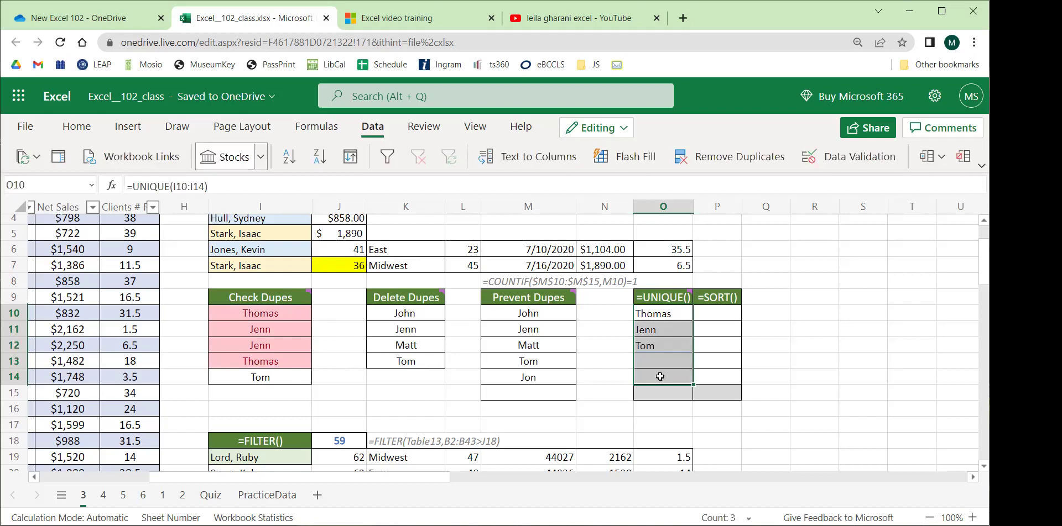
{"action": "left_click", "coordinate": [674, 328]}
{"action": "left_click_drag", "start_coordinate": [655, 314], "coordinate": [669, 372]}
{"action": "left_click", "coordinate": [721, 321]}
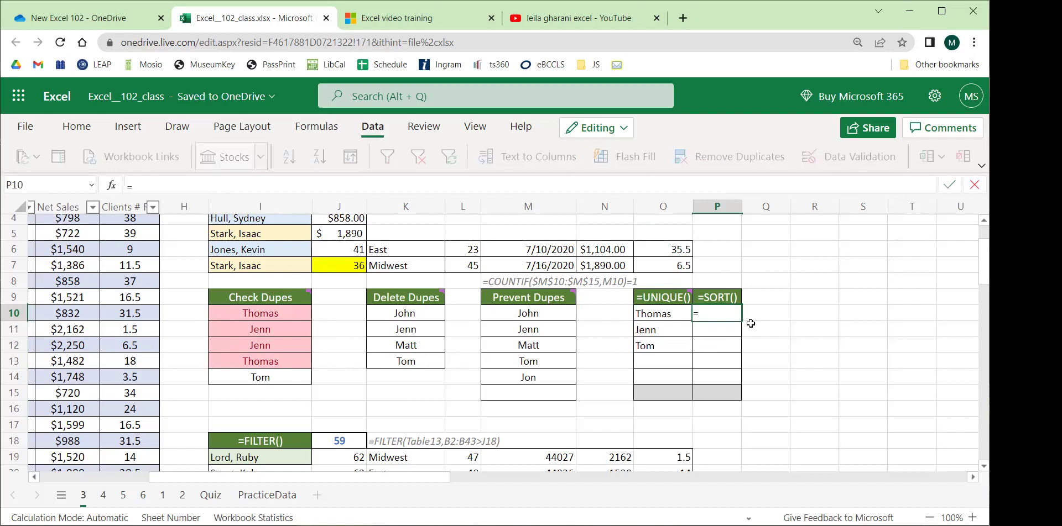
Enter =SORT(I10:I14) in P10.
{"action": "type", "text": "sort"}
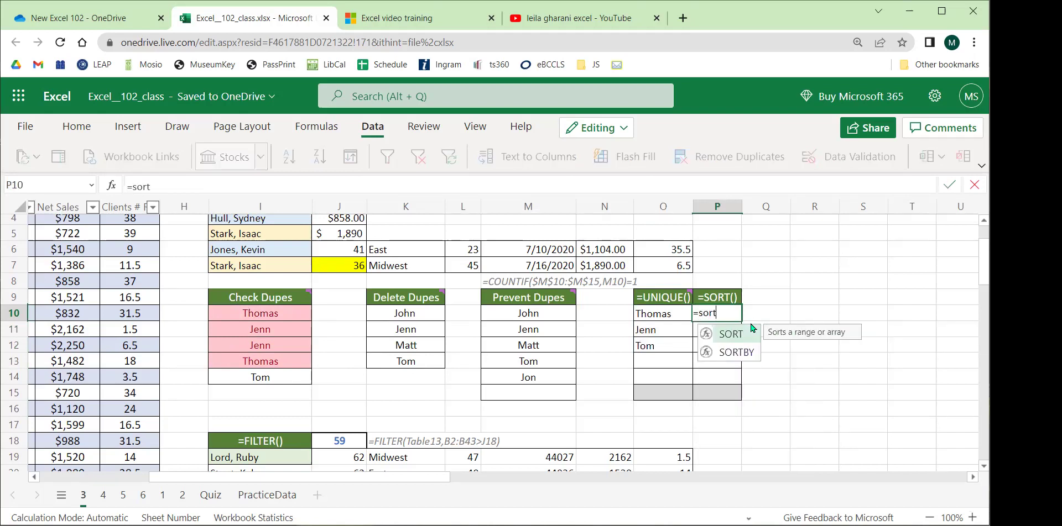
{"action": "type", "text": "("}
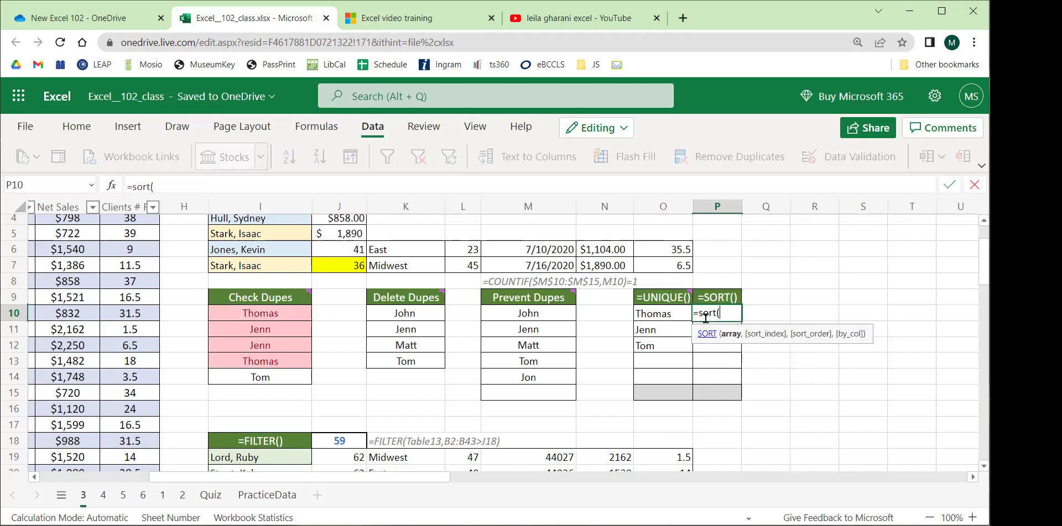
{"action": "left_click_drag", "start_coordinate": [279, 313], "coordinate": [280, 384]}
{"action": "type", "text": ")"}
{"action": "key", "text": "Return"}
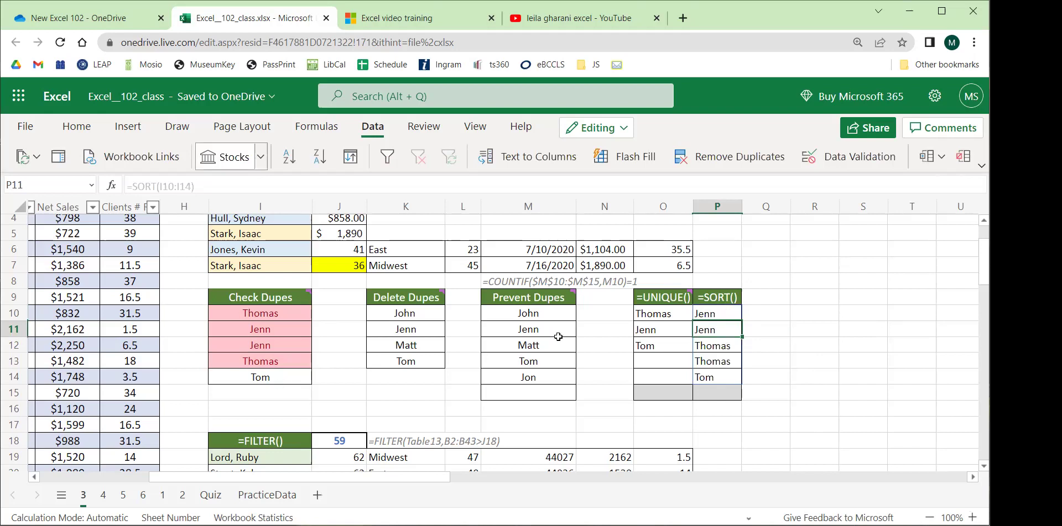
Compare the sorted spill in P10:P14 with the UNIQUE results and the source names.
{"action": "left_click", "coordinate": [716, 313]}
{"action": "left_click_drag", "start_coordinate": [716, 313], "coordinate": [705, 374]}
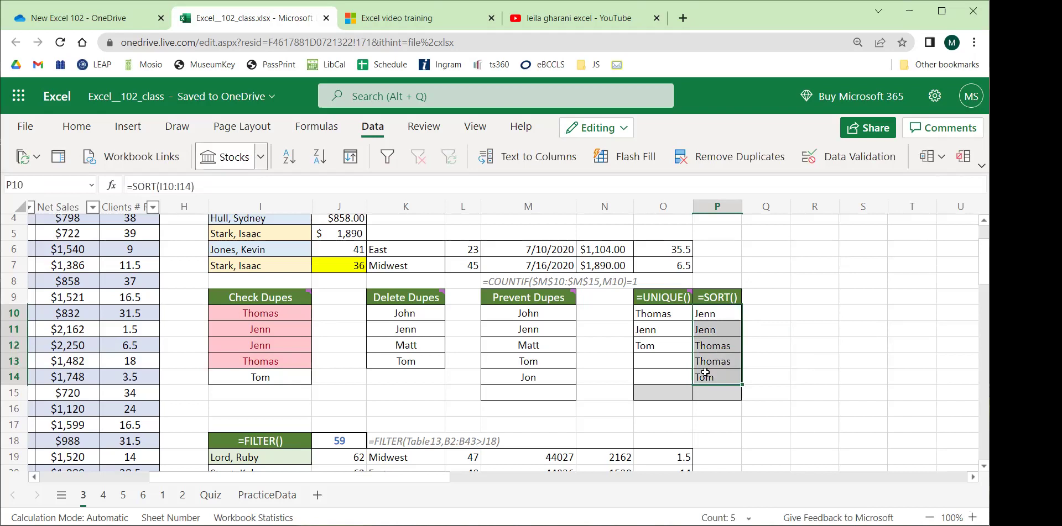
{"action": "left_click", "coordinate": [801, 333]}
{"action": "left_click_drag", "start_coordinate": [664, 320], "coordinate": [706, 379]}
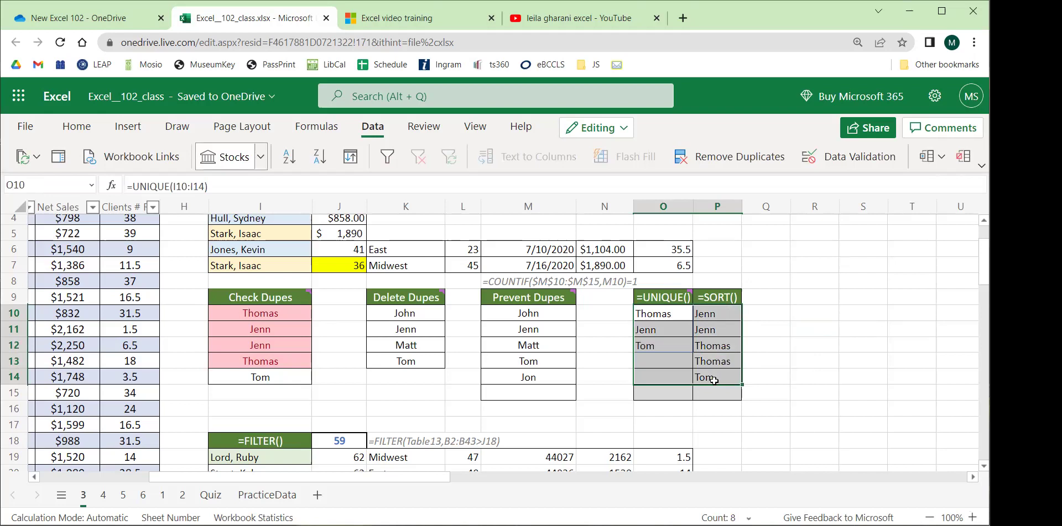
{"action": "left_click", "coordinate": [865, 265]}
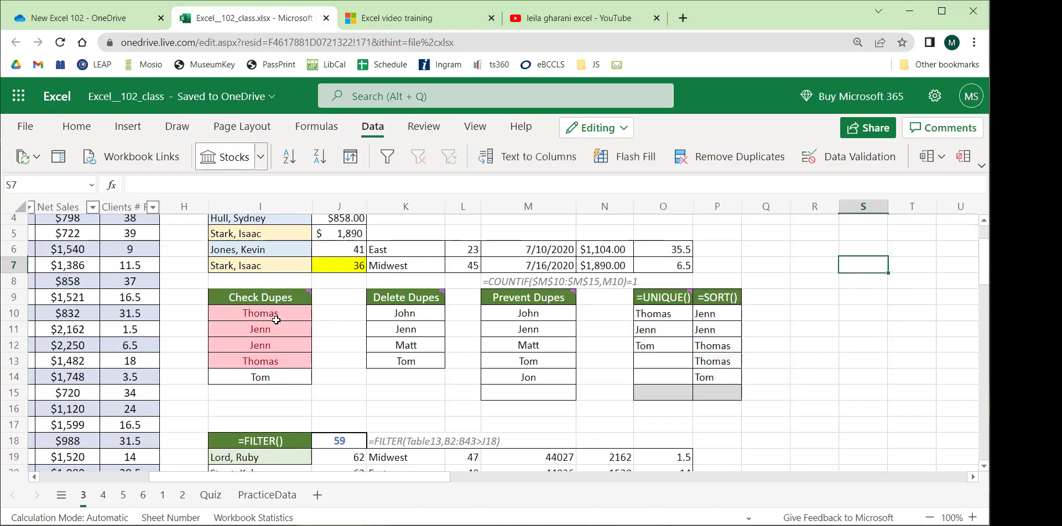
{"action": "left_click_drag", "start_coordinate": [272, 317], "coordinate": [270, 380]}
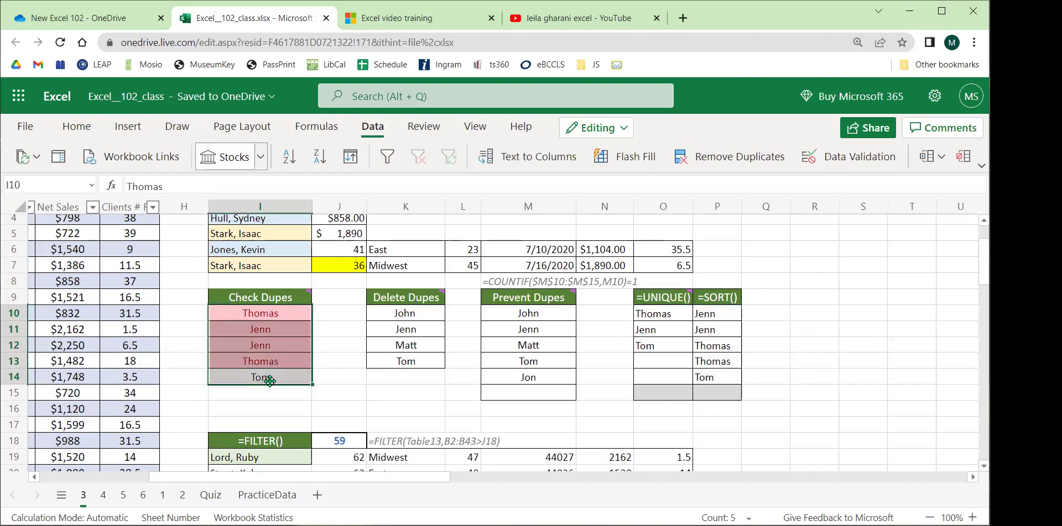
{"action": "left_click_drag", "start_coordinate": [659, 316], "coordinate": [715, 375]}
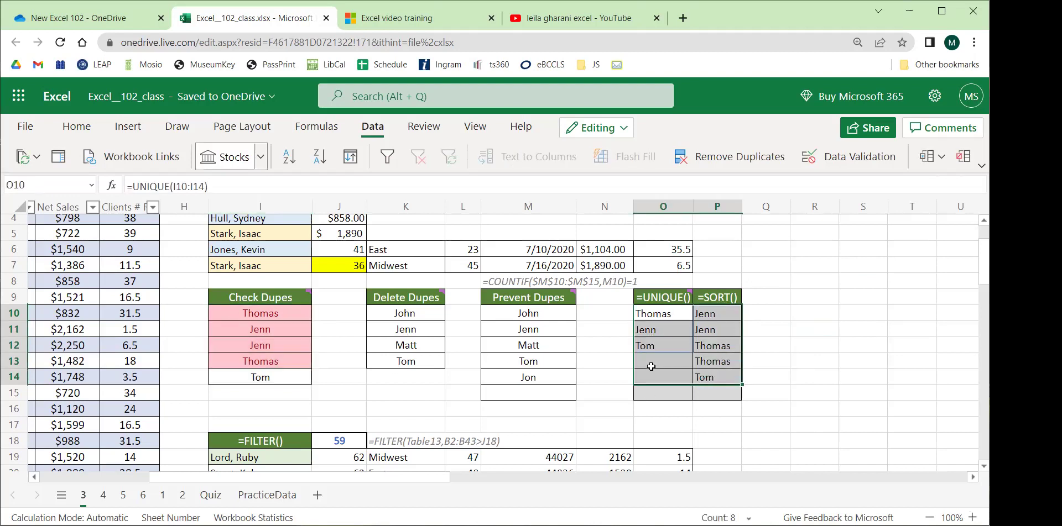
{"action": "left_click", "coordinate": [664, 317]}
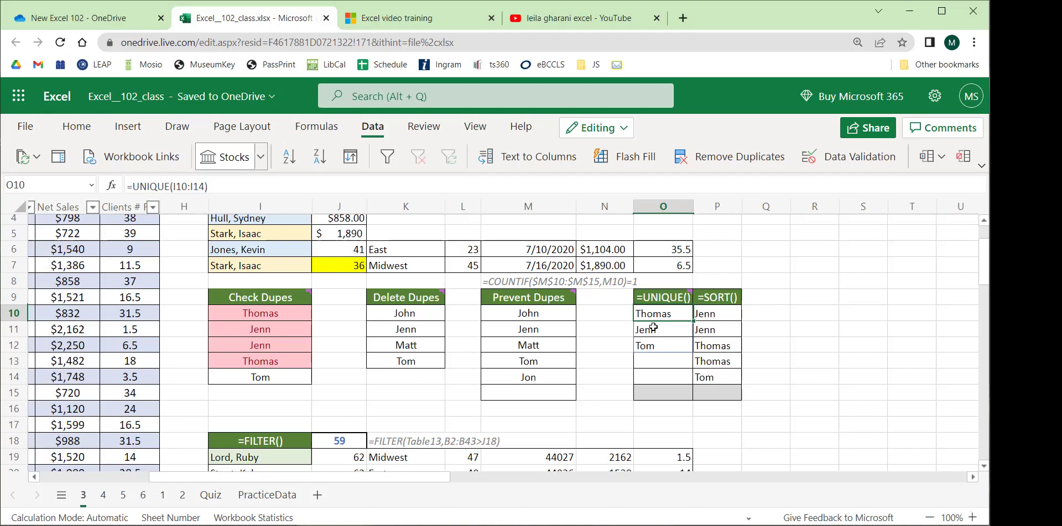
{"action": "left_click", "coordinate": [717, 329]}
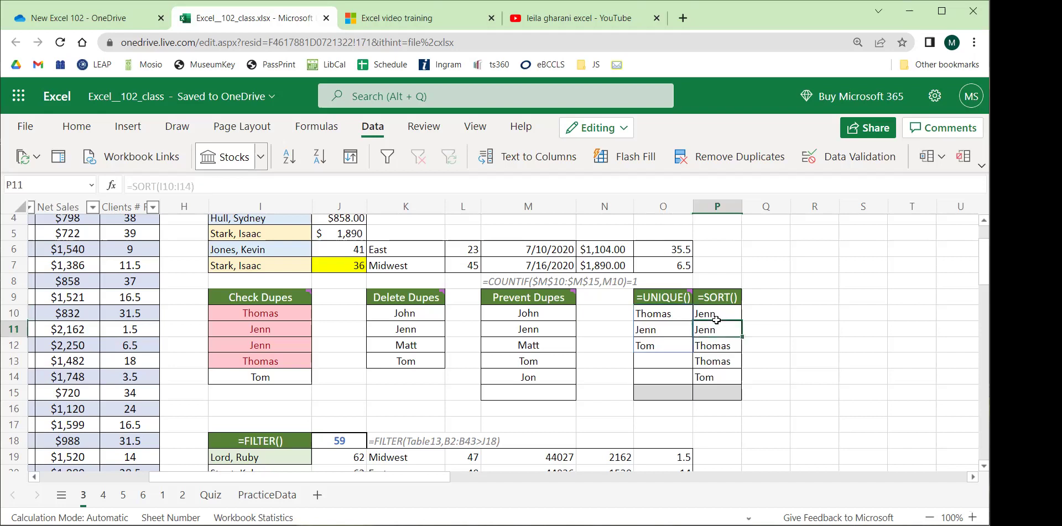
{"action": "left_click", "coordinate": [725, 313]}
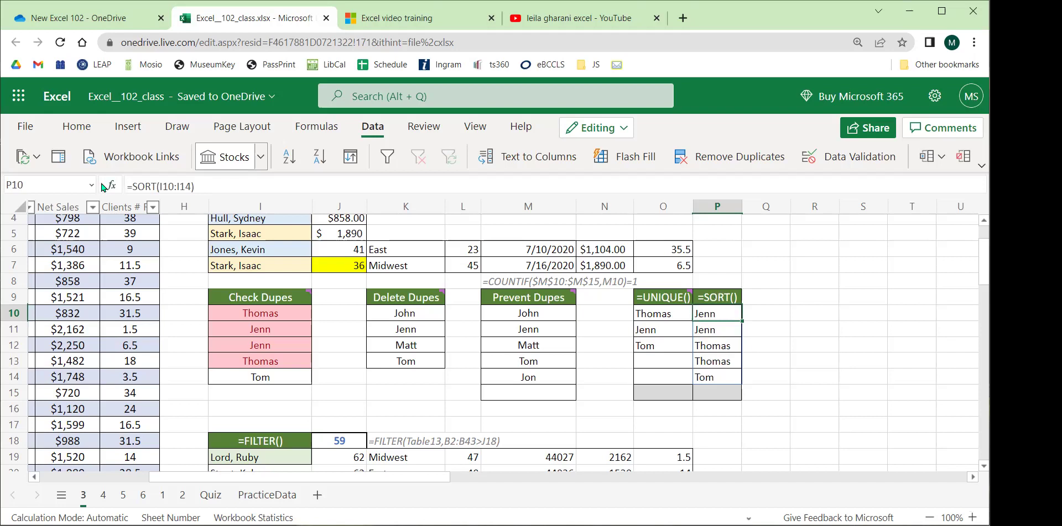
Wrap the P10 formula as =UNIQUE(SORT(I10:I14)).
{"action": "left_click", "coordinate": [132, 188]}
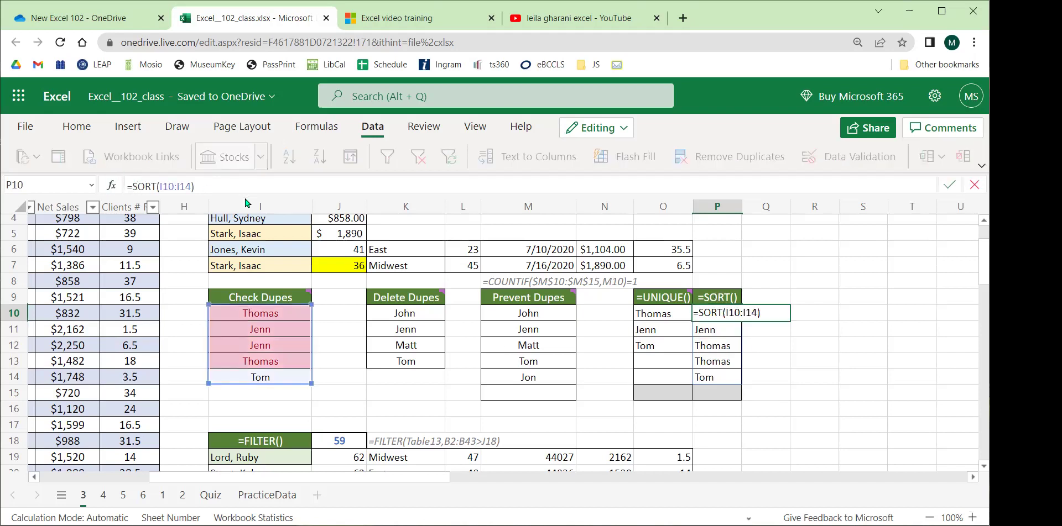
{"action": "type", "text": "unique("}
{"action": "left_click", "coordinate": [249, 185]}
{"action": "type", "text": ")"}
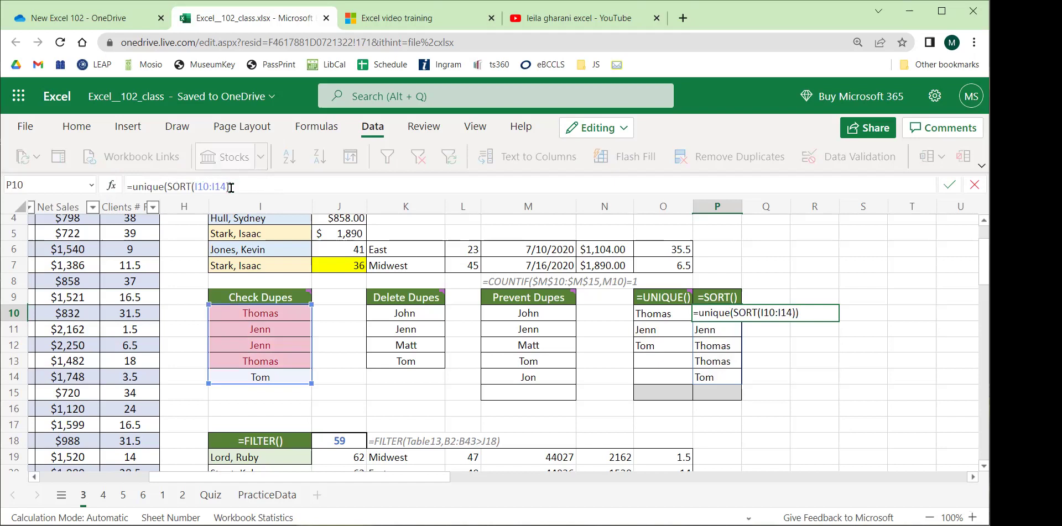
{"action": "key", "text": "Return"}
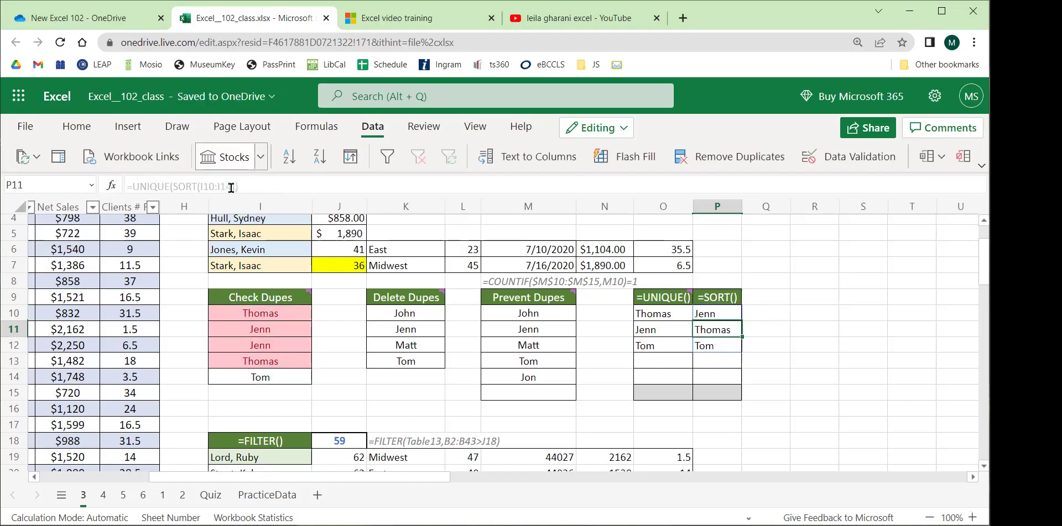
Review P10's three sorted unique names against the duplicate entries in I11:I12.
{"action": "left_click", "coordinate": [828, 282]}
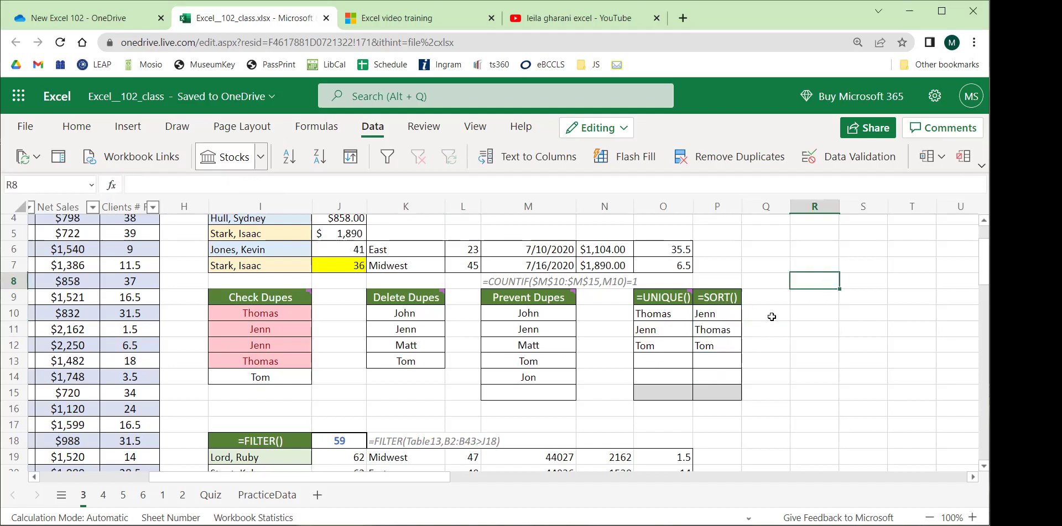
{"action": "left_click", "coordinate": [729, 315]}
{"action": "left_click_drag", "start_coordinate": [270, 328], "coordinate": [272, 379]}
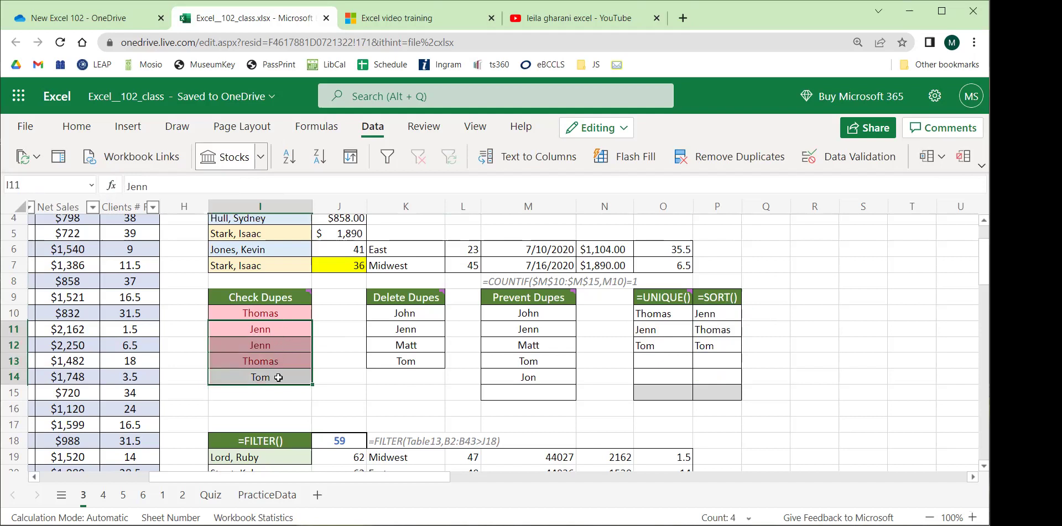
{"action": "left_click_drag", "start_coordinate": [705, 312], "coordinate": [716, 339]}
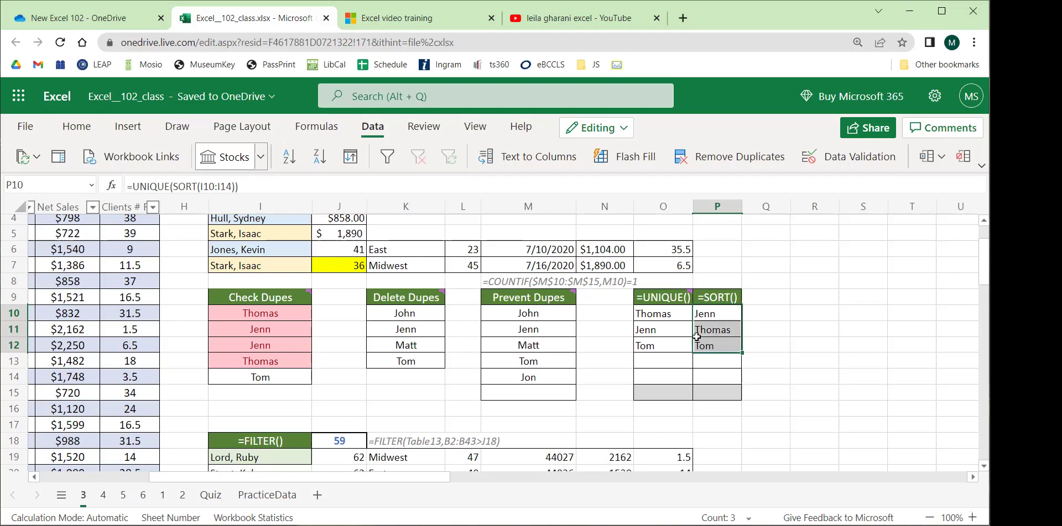
{"action": "left_click", "coordinate": [849, 283]}
Review the row 18 FILTER example: cutoff 59 in J18, its results, and the K18 formula note.
{"action": "scroll", "coordinate": [450, 350], "scroll_direction": "down", "scroll_amount": 3}
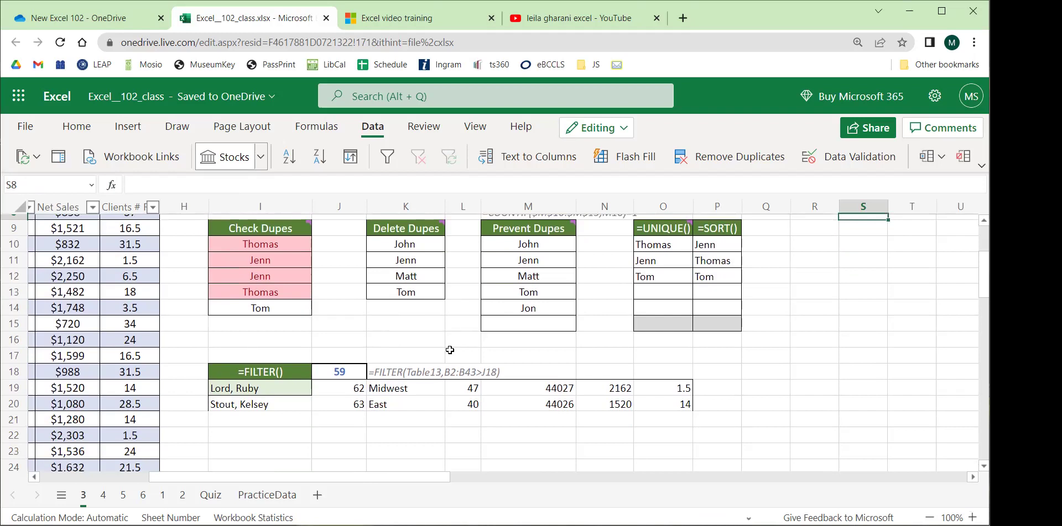
{"action": "left_click", "coordinate": [280, 374]}
{"action": "left_click", "coordinate": [334, 376]}
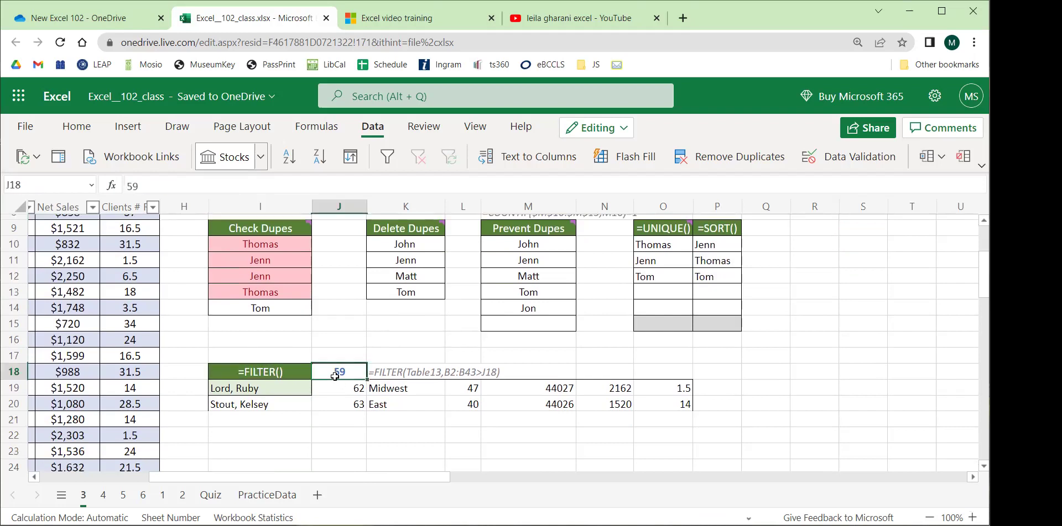
{"action": "left_click", "coordinate": [246, 391]}
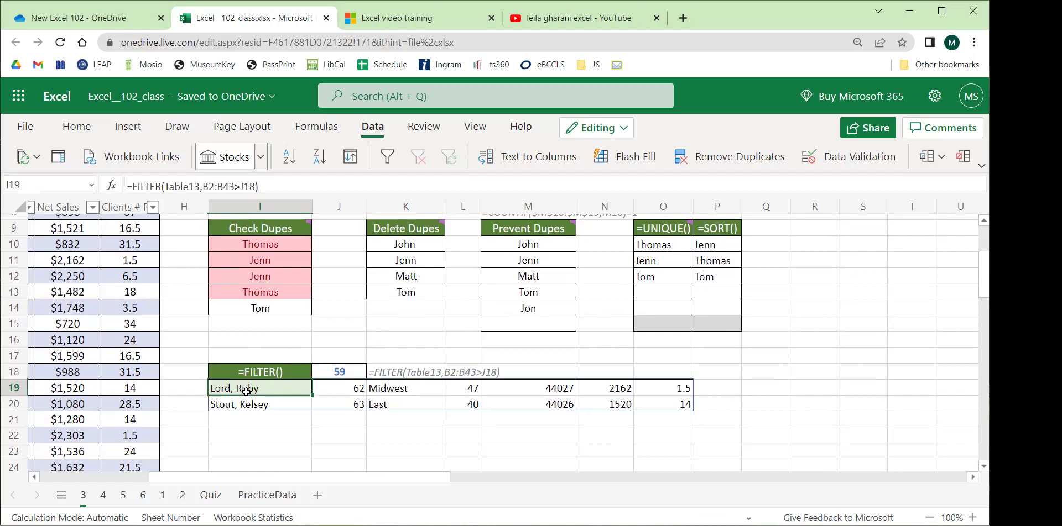
{"action": "scroll", "coordinate": [729, 356], "scroll_direction": "up", "scroll_amount": 3}
{"action": "left_click_drag", "start_coordinate": [646, 314], "coordinate": [653, 363]}
{"action": "left_click_drag", "start_coordinate": [710, 302], "coordinate": [713, 362]}
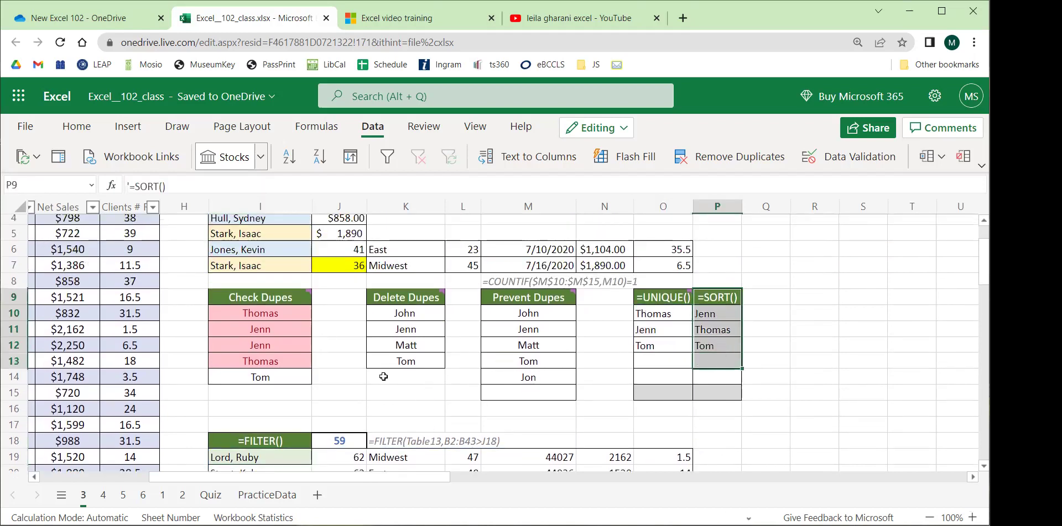
{"action": "scroll", "coordinate": [384, 376], "scroll_direction": "down", "scroll_amount": 3}
{"action": "left_click", "coordinate": [279, 388]}
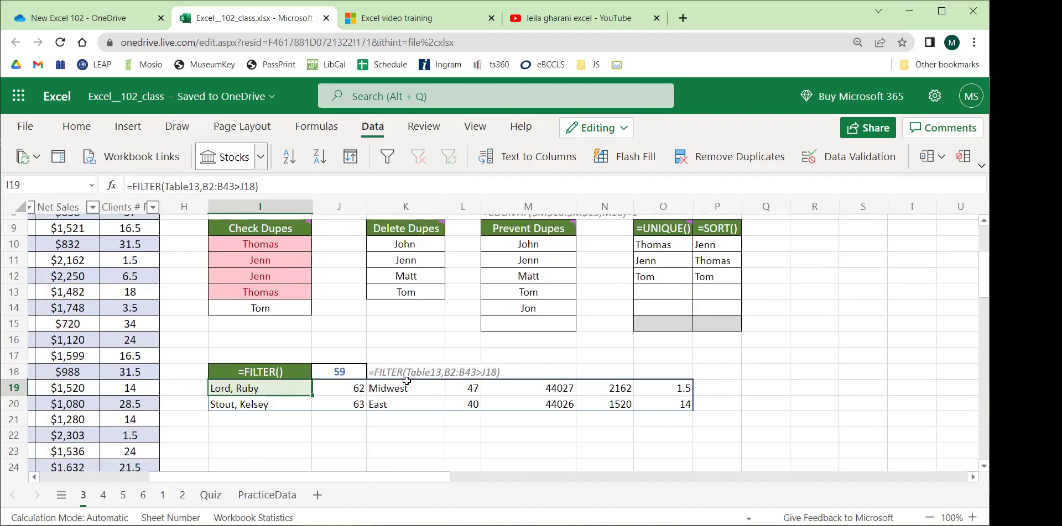
{"action": "left_click", "coordinate": [384, 368]}
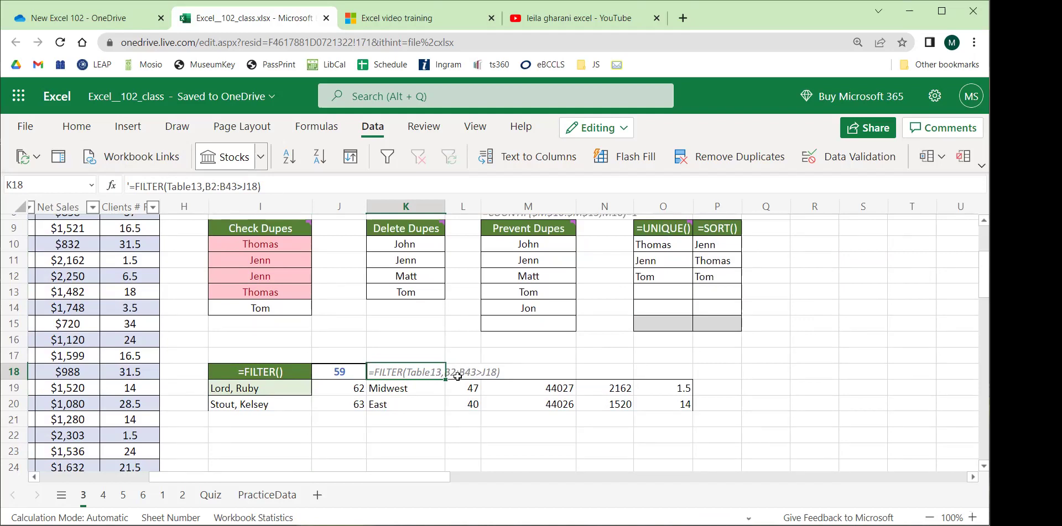
{"action": "left_click", "coordinate": [338, 371]}
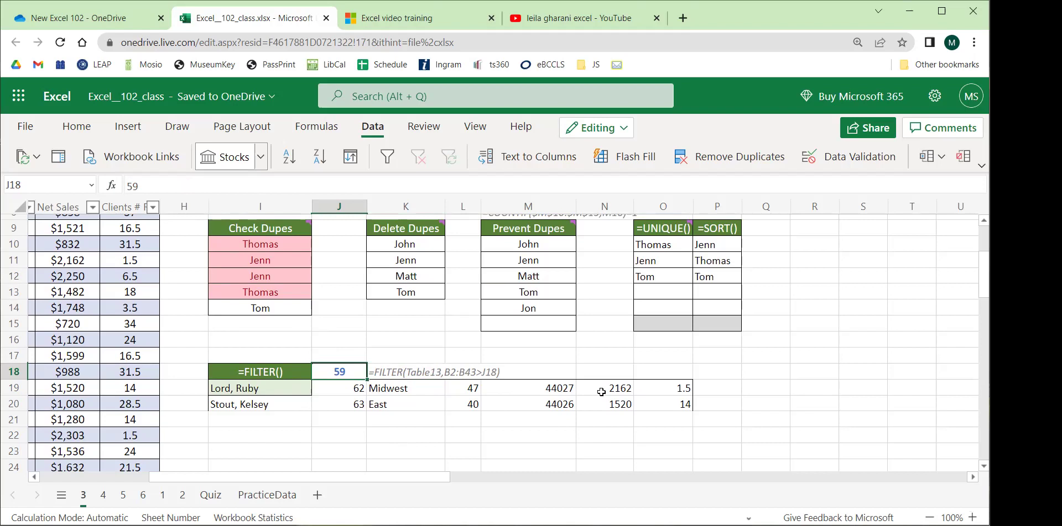
{"action": "left_click", "coordinate": [405, 374]}
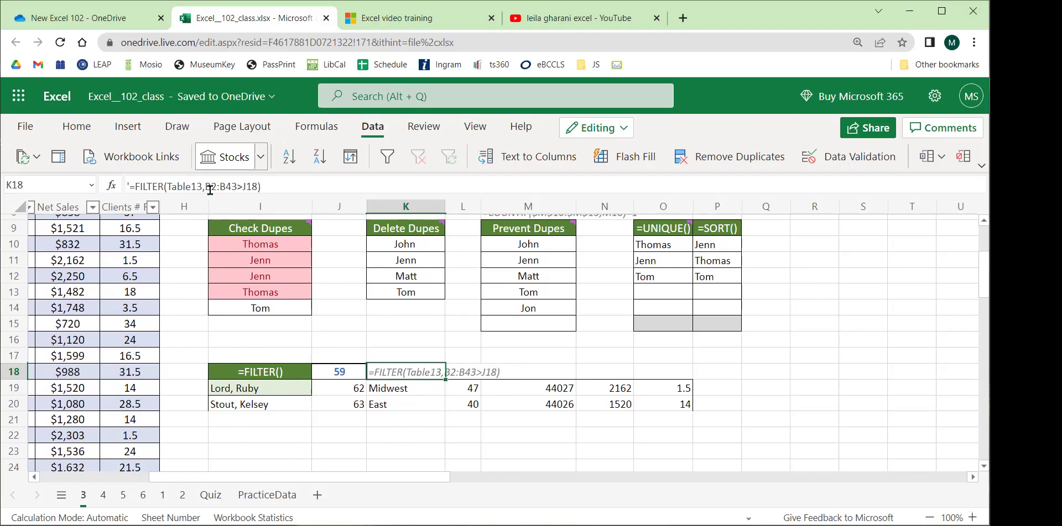
Move between sheets 3 and 4, settling on sheet 4's CONDITIONALS block.
{"action": "left_click", "coordinate": [103, 495]}
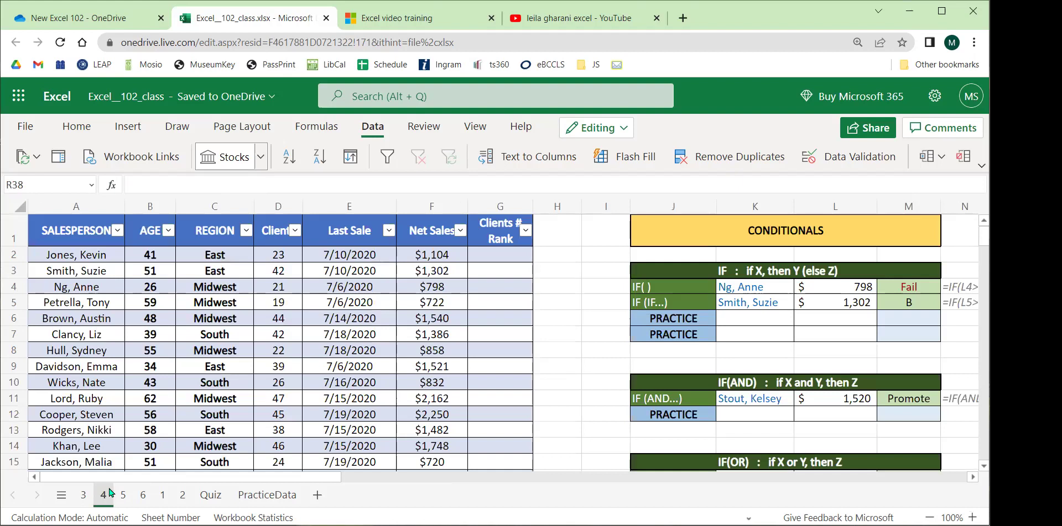
{"action": "left_click_drag", "start_coordinate": [265, 481], "coordinate": [334, 481]}
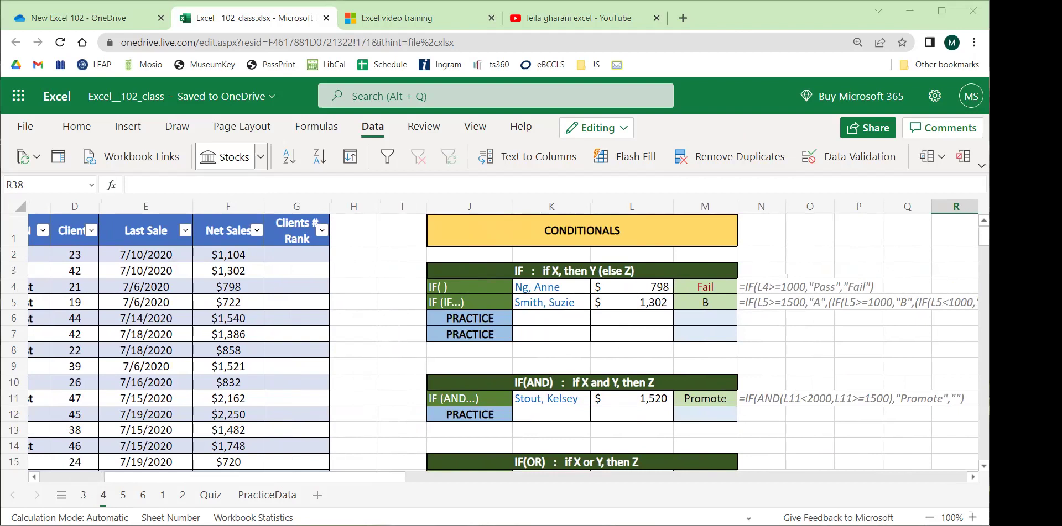
{"action": "left_click", "coordinate": [83, 495]}
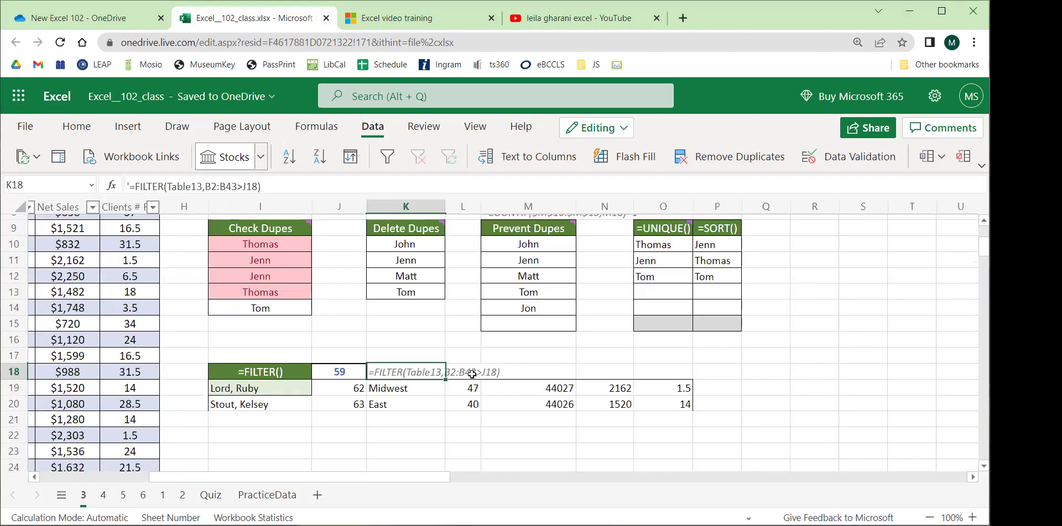
{"action": "scroll", "coordinate": [472, 374], "scroll_direction": "up", "scroll_amount": 3}
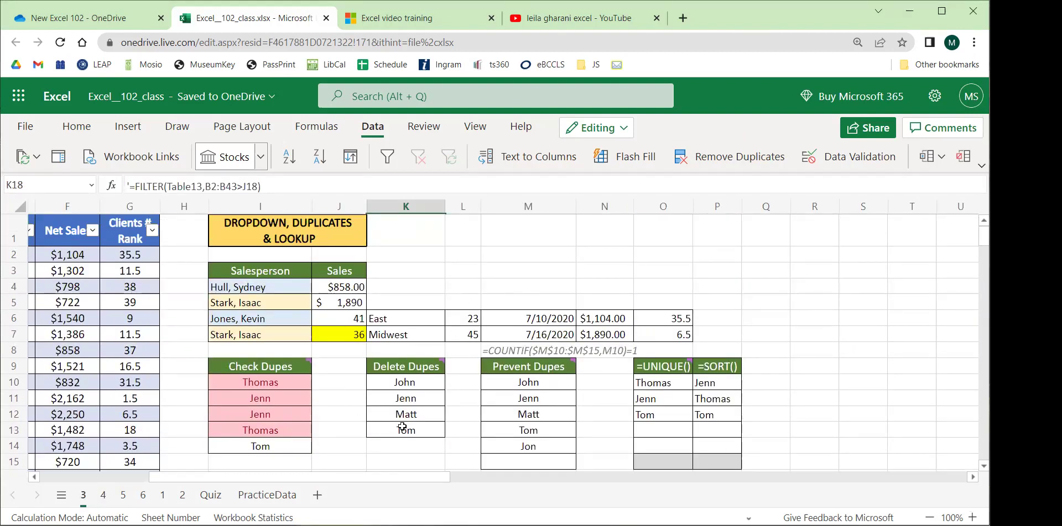
{"action": "scroll", "coordinate": [481, 419], "scroll_direction": "down", "scroll_amount": 1}
{"action": "scroll", "coordinate": [482, 419], "scroll_direction": "down", "scroll_amount": 4}
{"action": "left_click", "coordinate": [103, 495]}
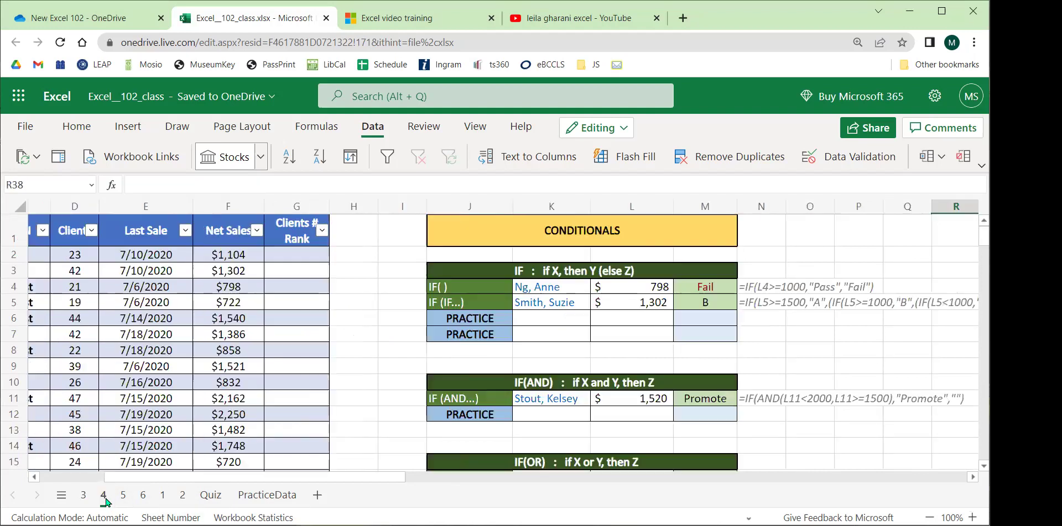
{"action": "left_click_drag", "start_coordinate": [327, 479], "coordinate": [224, 477]}
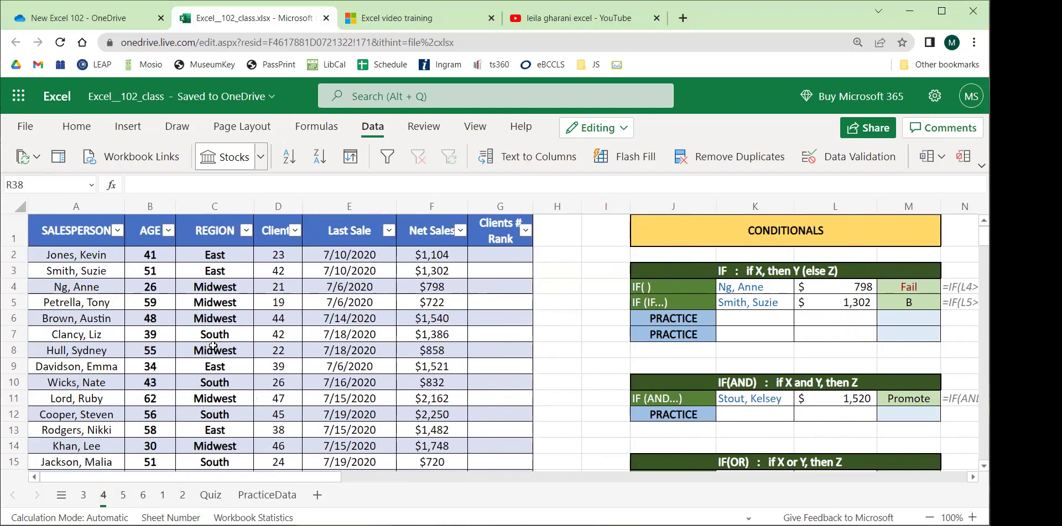
Highlight the salesperson data table, then select the IF() example's name in K4.
{"action": "left_click_drag", "start_coordinate": [71, 262], "coordinate": [428, 451]}
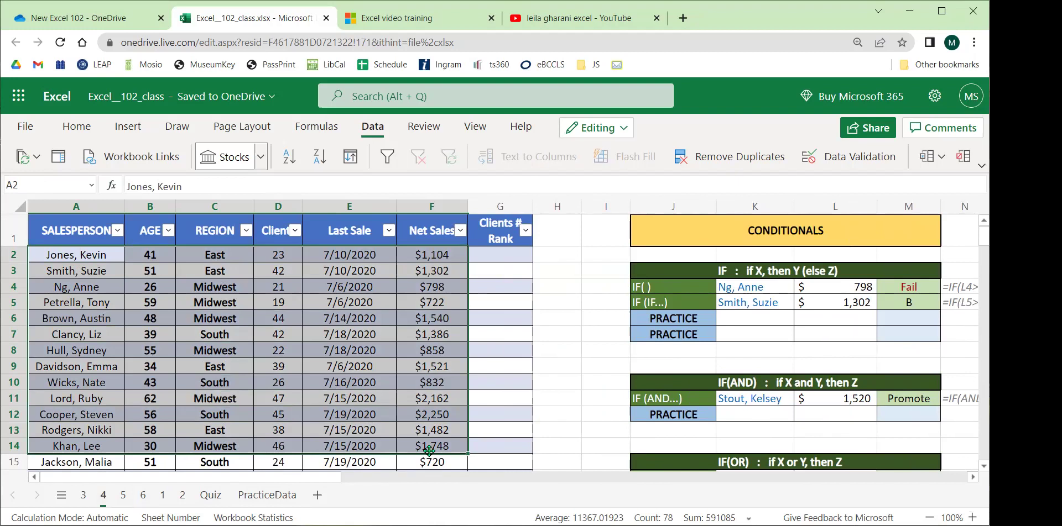
{"action": "left_click_drag", "start_coordinate": [332, 479], "coordinate": [460, 481]}
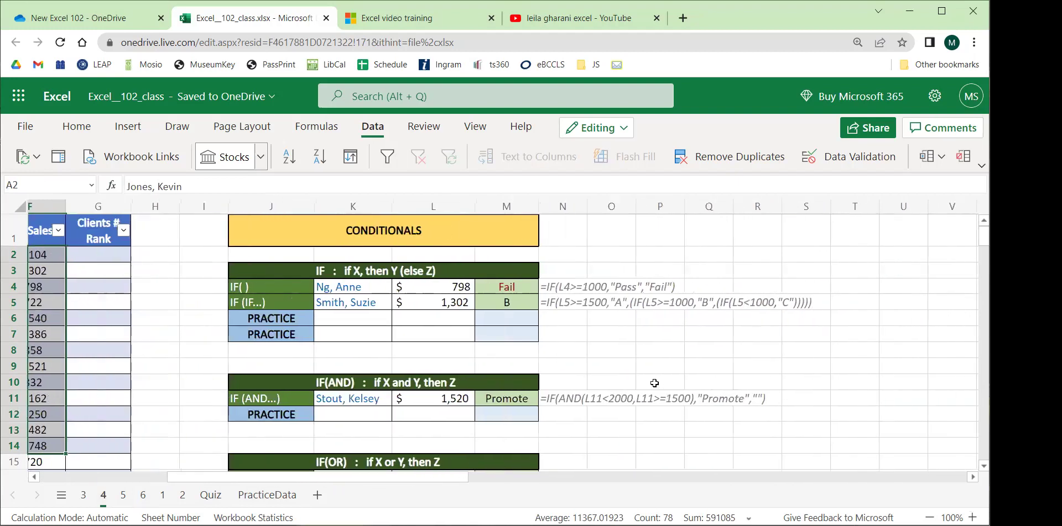
{"action": "left_click", "coordinate": [654, 383]}
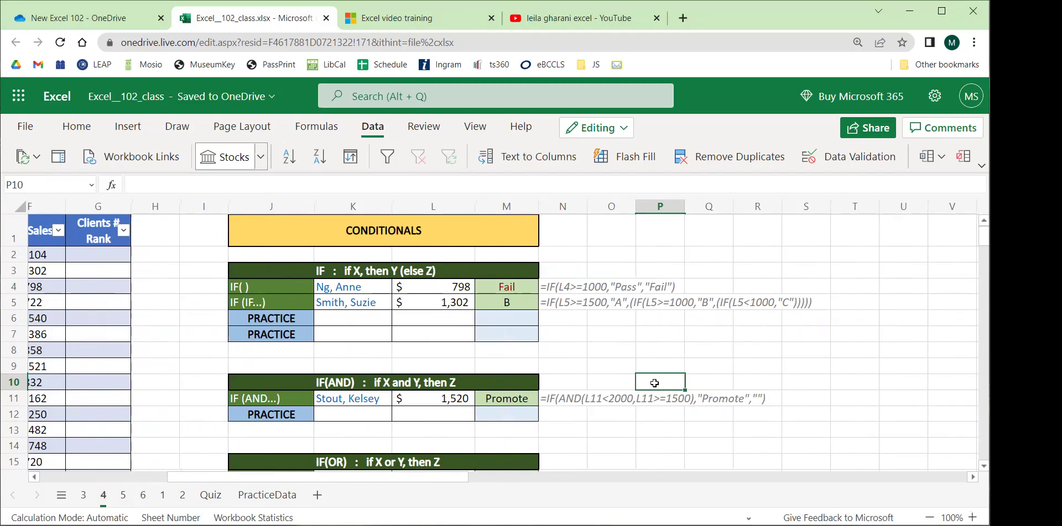
{"action": "left_click", "coordinate": [656, 339]}
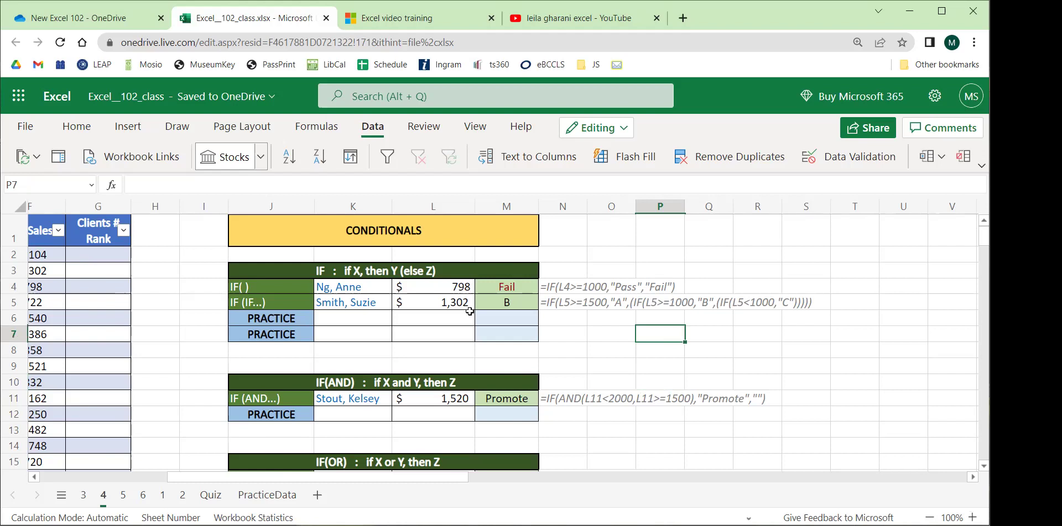
{"action": "left_click", "coordinate": [371, 289]}
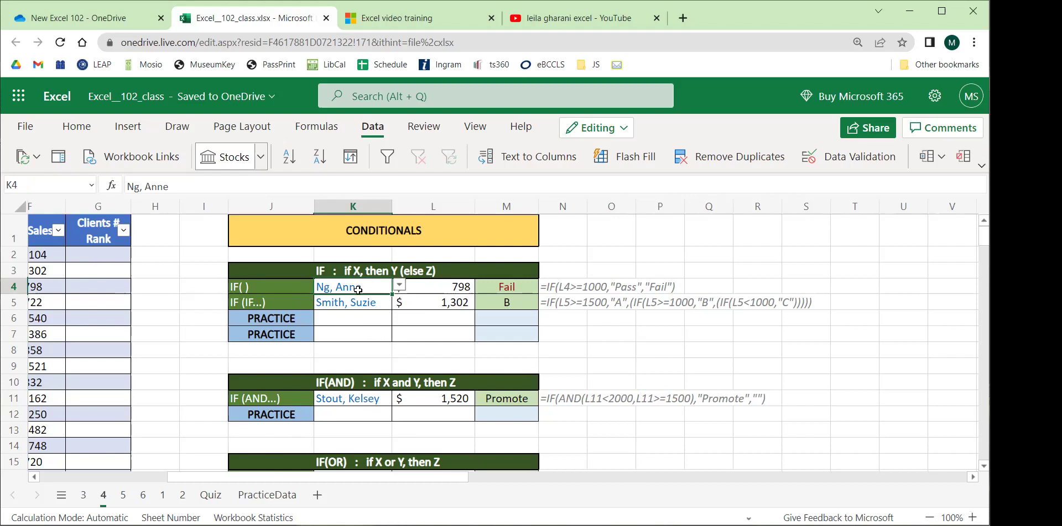
Choose a different salesperson in K4 so L4 looks up 1,386 in sales.
{"action": "left_click", "coordinate": [399, 286]}
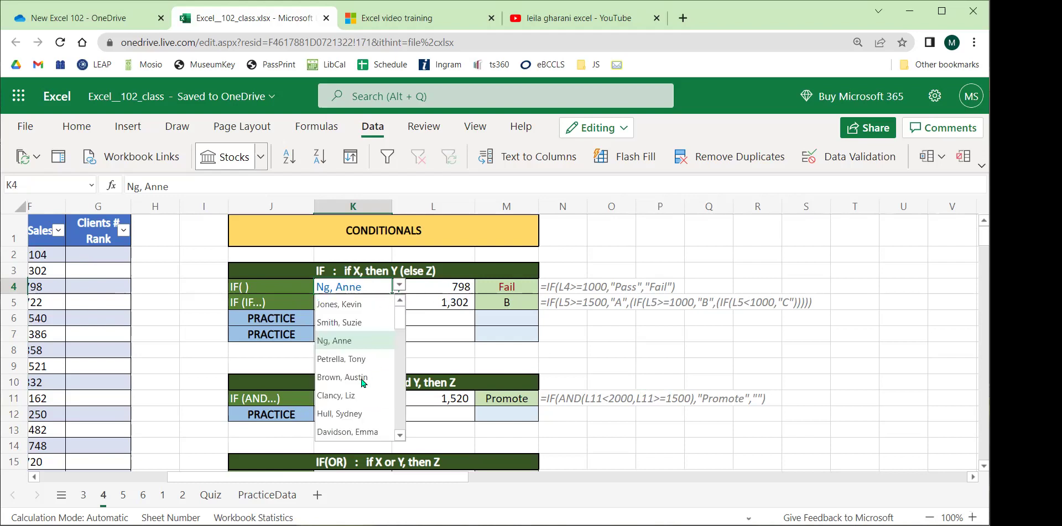
{"action": "left_click", "coordinate": [354, 395]}
{"action": "left_click", "coordinate": [441, 286]}
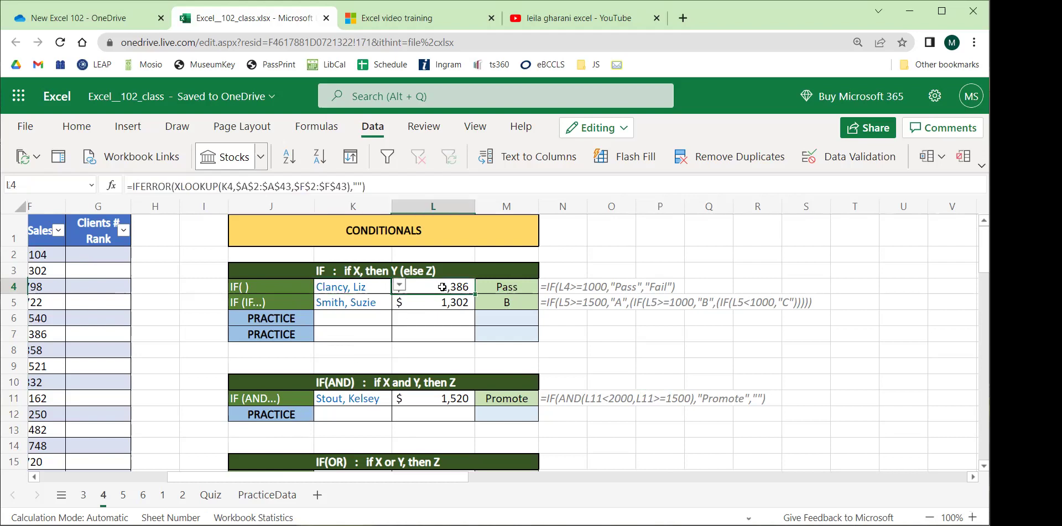
{"action": "left_click", "coordinate": [439, 329]}
{"action": "left_click_drag", "start_coordinate": [500, 292], "coordinate": [504, 332]}
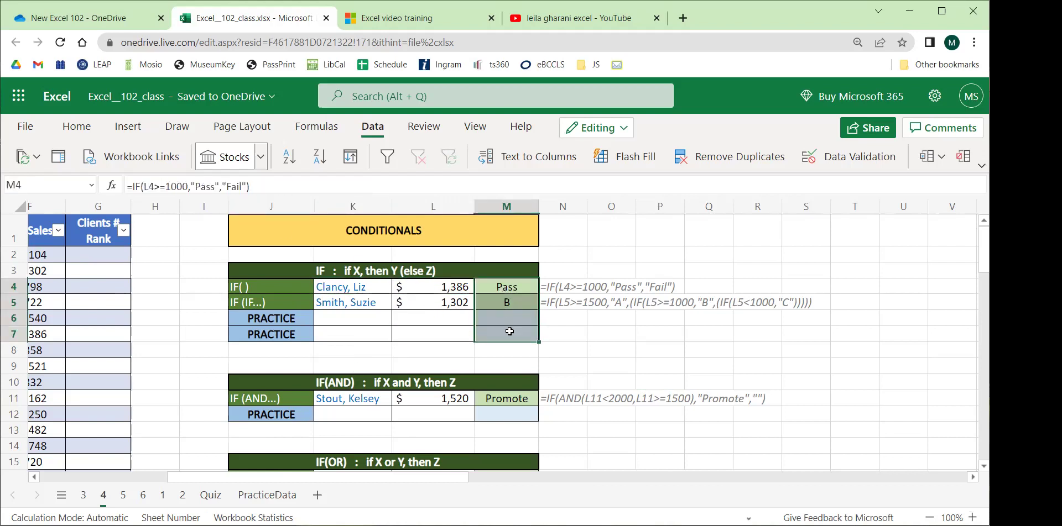
{"action": "left_click", "coordinate": [507, 328]}
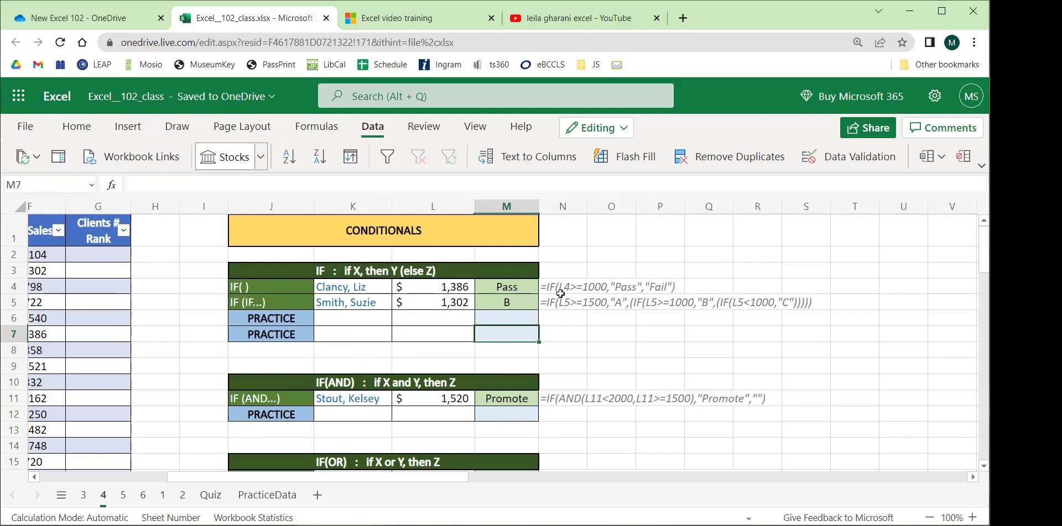
Walk through M4's =IF(L4>=1000,"Pass","Fail") arguments, leaving the formula unchanged.
{"action": "left_click", "coordinate": [509, 288]}
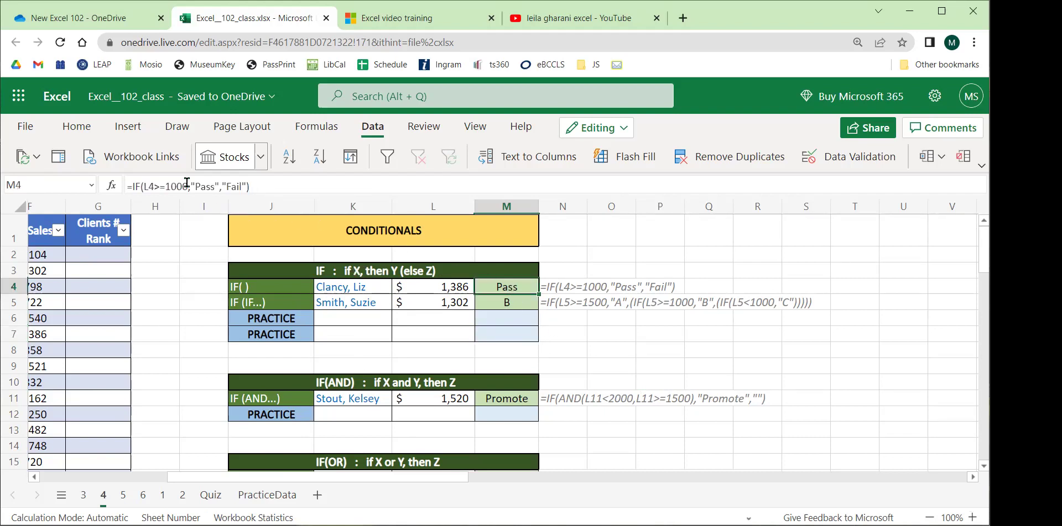
{"action": "left_click", "coordinate": [167, 186]}
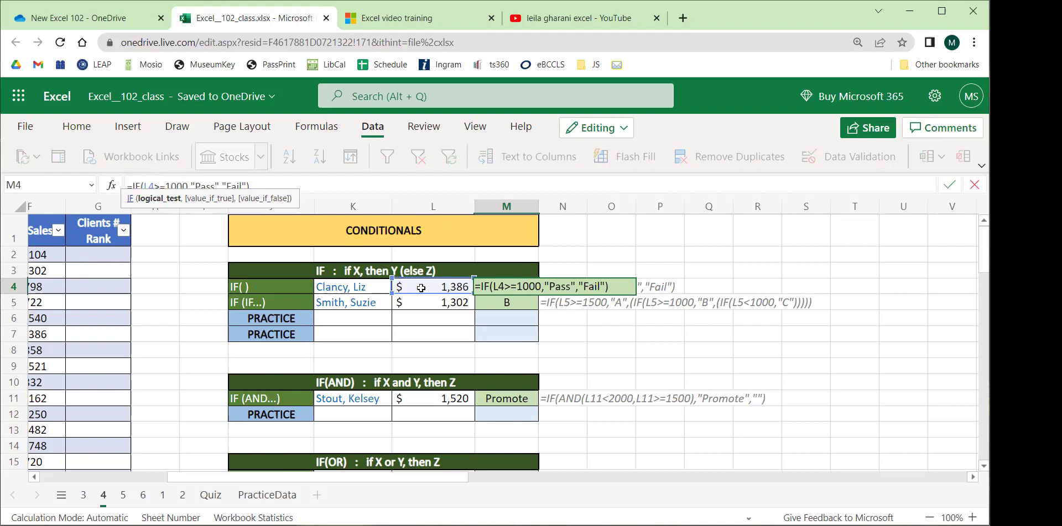
{"action": "left_click", "coordinate": [204, 185]}
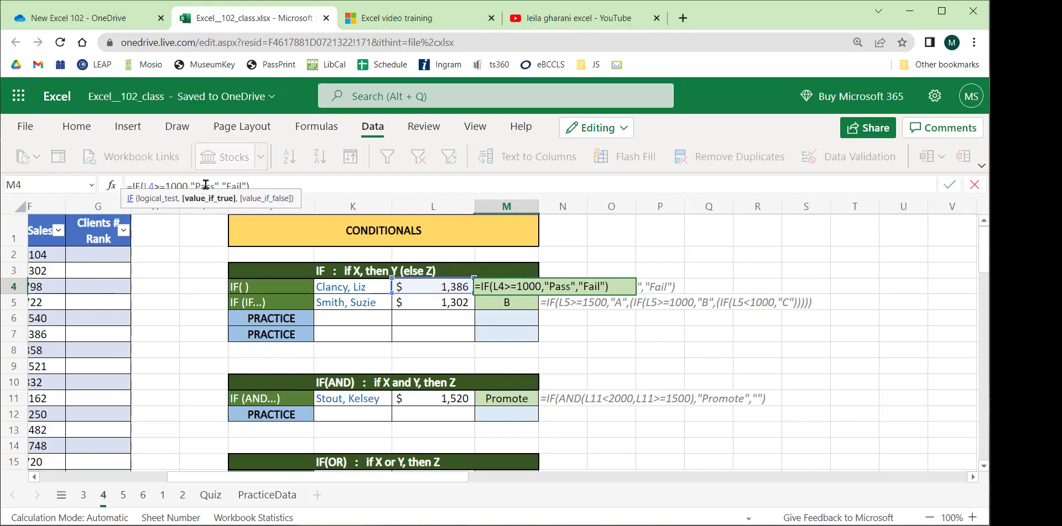
{"action": "left_click", "coordinate": [228, 185]}
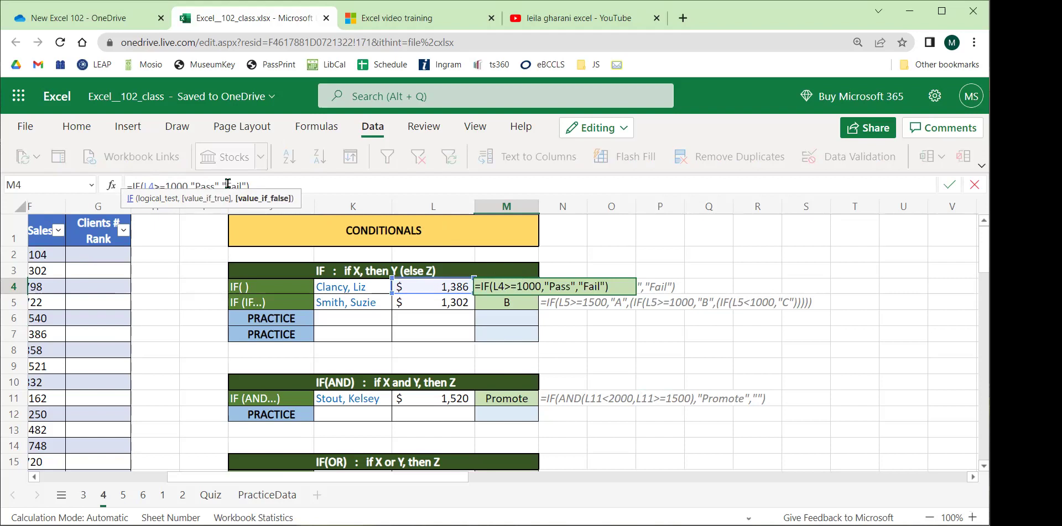
{"action": "key", "text": "Return"}
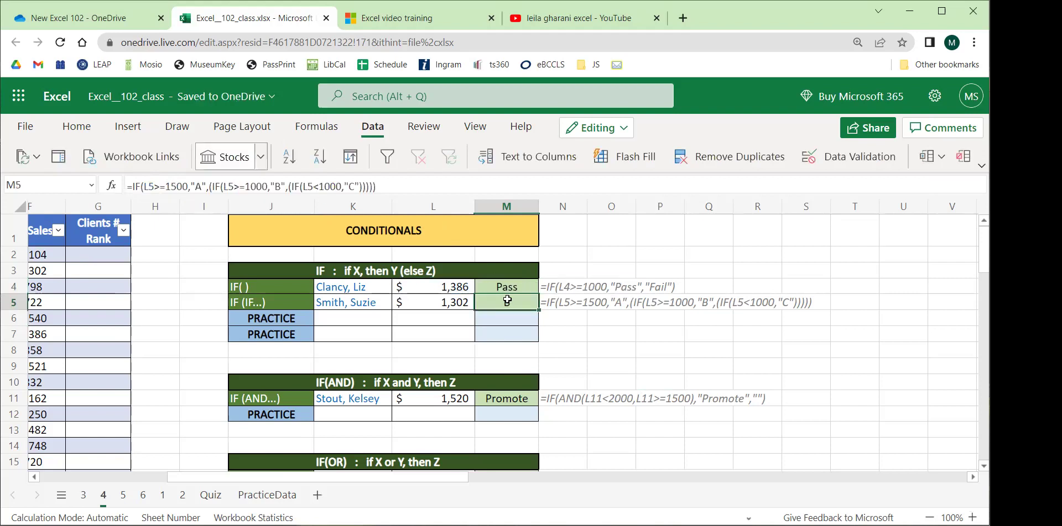
{"action": "left_click", "coordinate": [451, 287]}
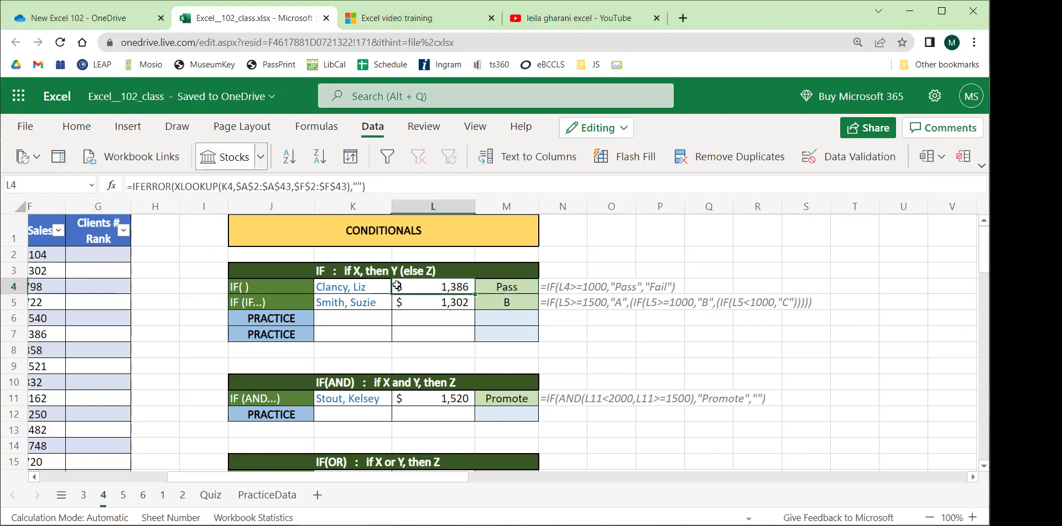
{"action": "left_click", "coordinate": [512, 287]}
{"action": "left_click", "coordinate": [356, 283]}
{"action": "left_click", "coordinate": [398, 285]}
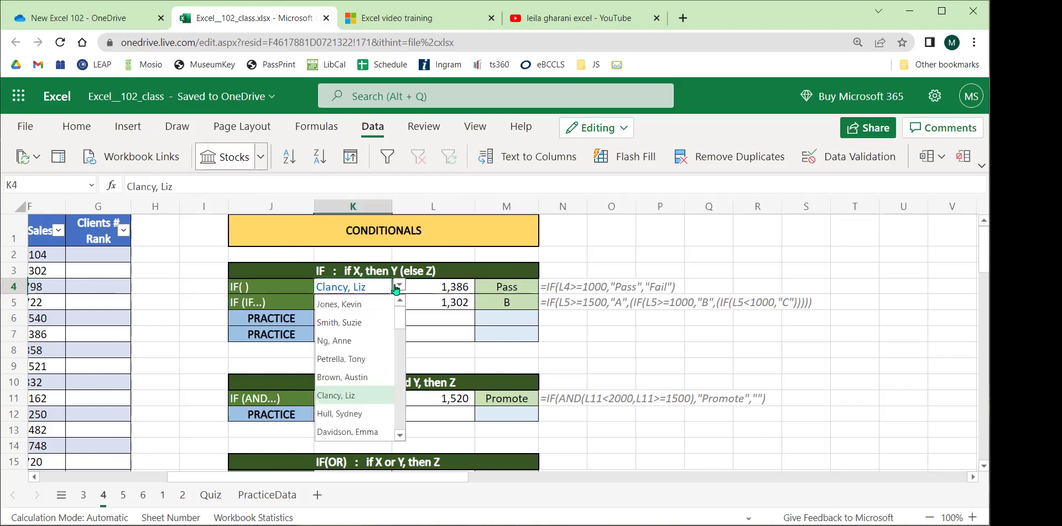
{"action": "left_click", "coordinate": [362, 322]}
{"action": "left_click", "coordinate": [397, 286]}
{"action": "left_click", "coordinate": [347, 377]}
{"action": "left_click", "coordinate": [399, 285]}
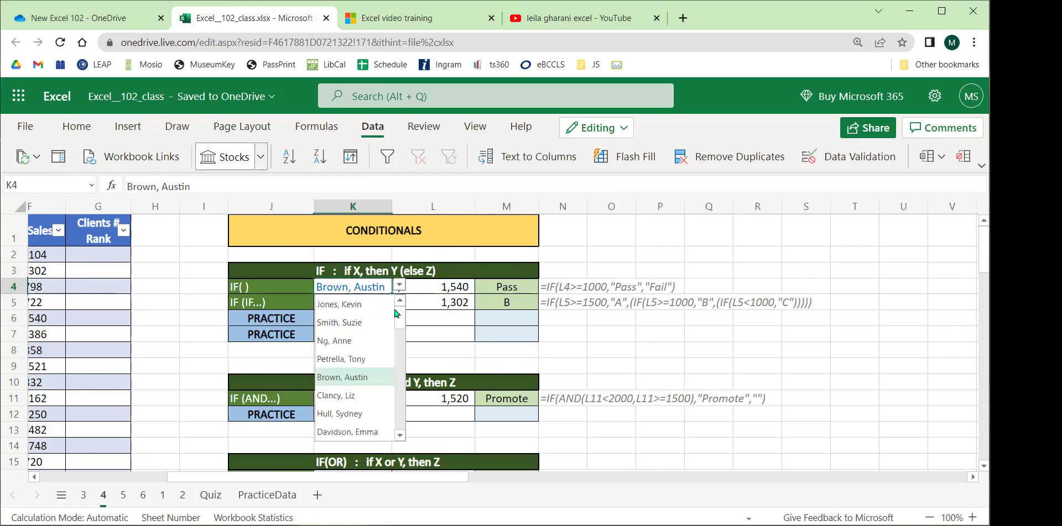
{"action": "left_click", "coordinate": [346, 432]}
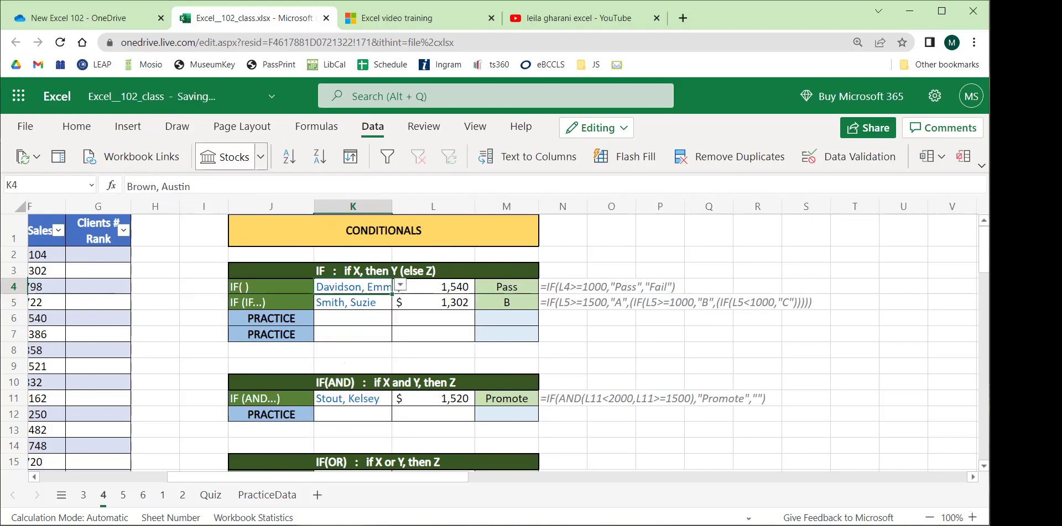
{"action": "left_click", "coordinate": [399, 285]}
{"action": "left_click", "coordinate": [342, 396]}
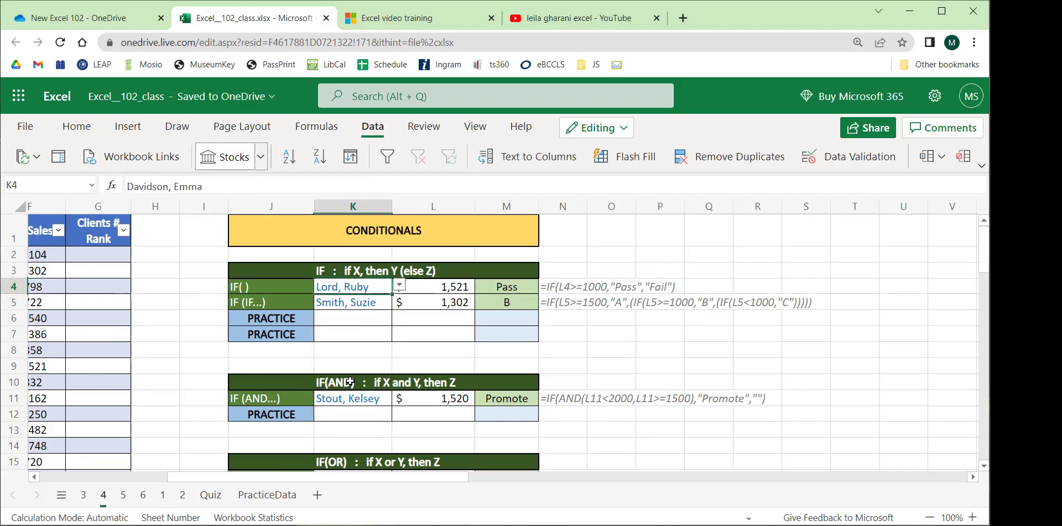
{"action": "left_click", "coordinate": [399, 285]}
{"action": "left_click", "coordinate": [340, 414]}
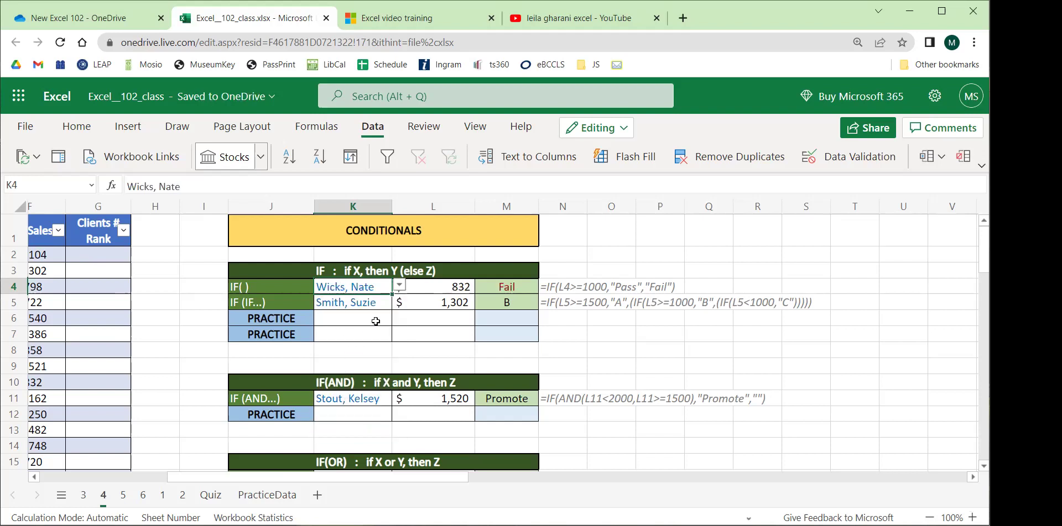
{"action": "left_click", "coordinate": [457, 289]}
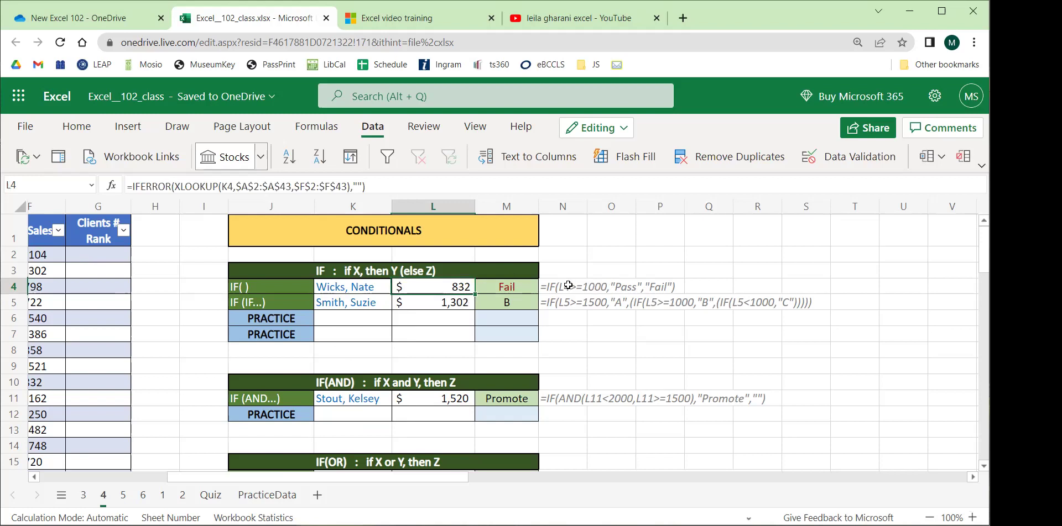
{"action": "left_click", "coordinate": [500, 289]}
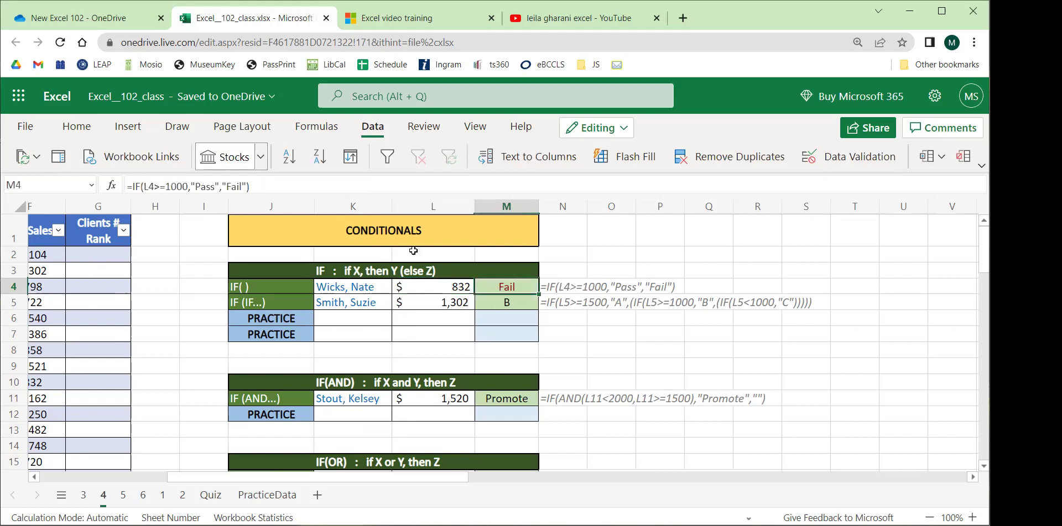
{"action": "left_click", "coordinate": [233, 185]}
{"action": "left_click", "coordinate": [634, 253]}
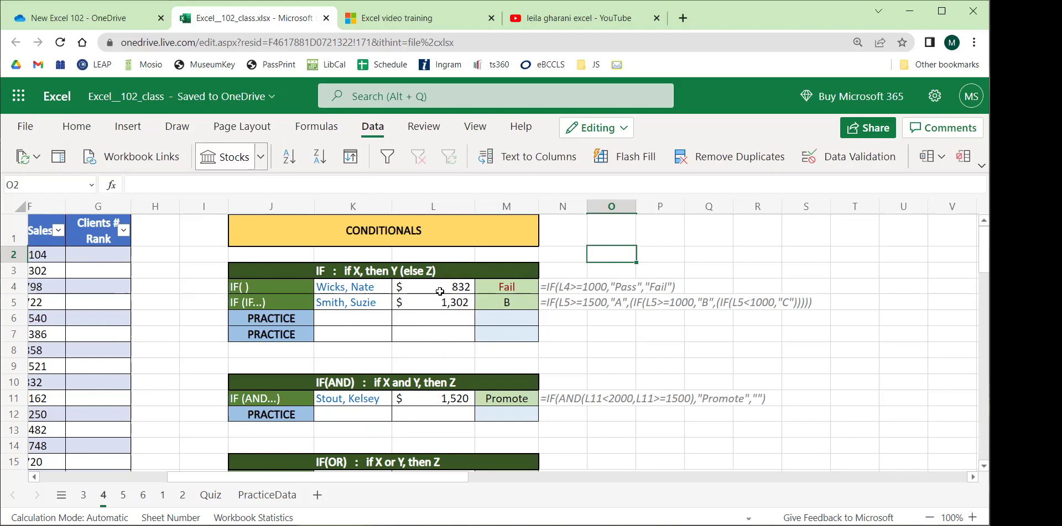
{"action": "left_click", "coordinate": [373, 288]}
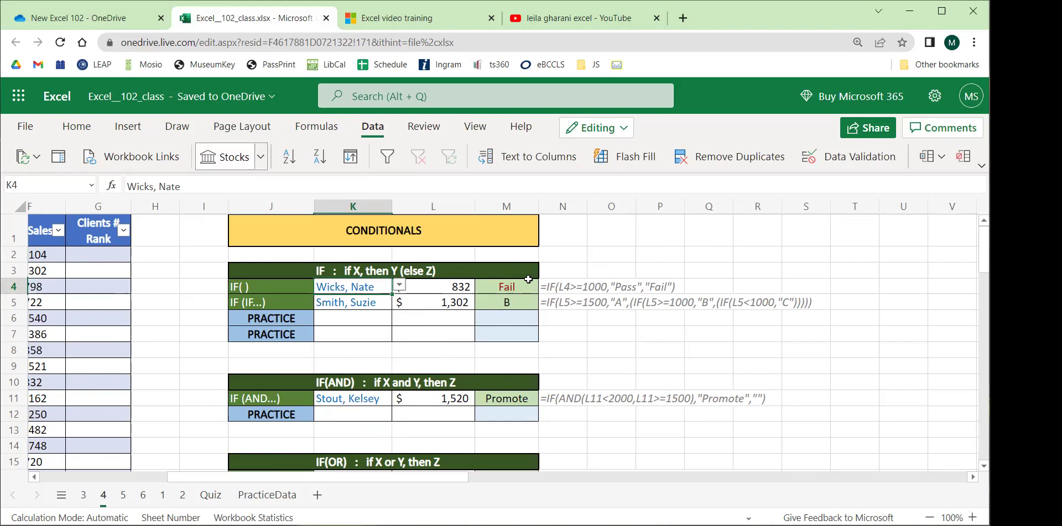
{"action": "left_click", "coordinate": [362, 317]}
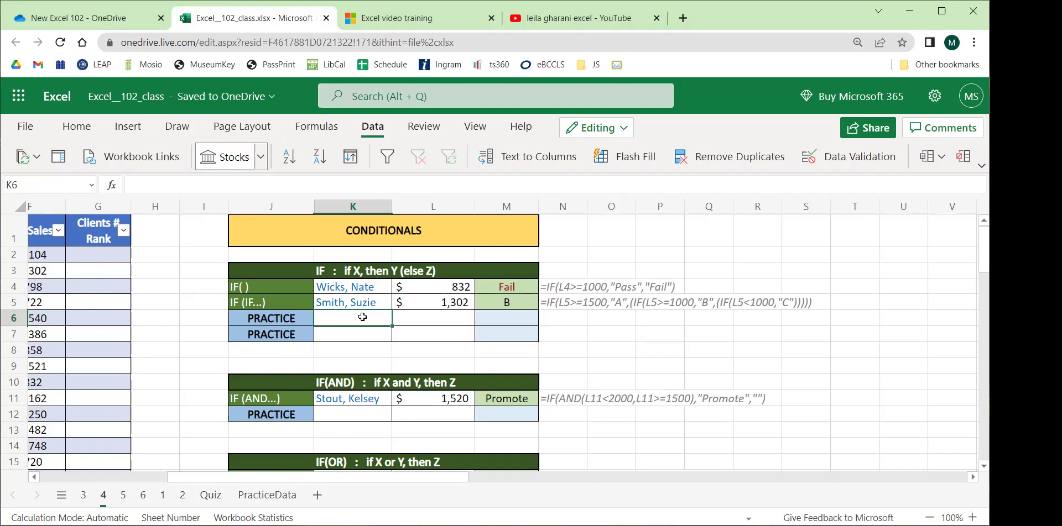
Fill the name and sales from K5:L5 down into practice row 6.
{"action": "left_click", "coordinate": [370, 285]}
{"action": "left_click", "coordinate": [373, 304]}
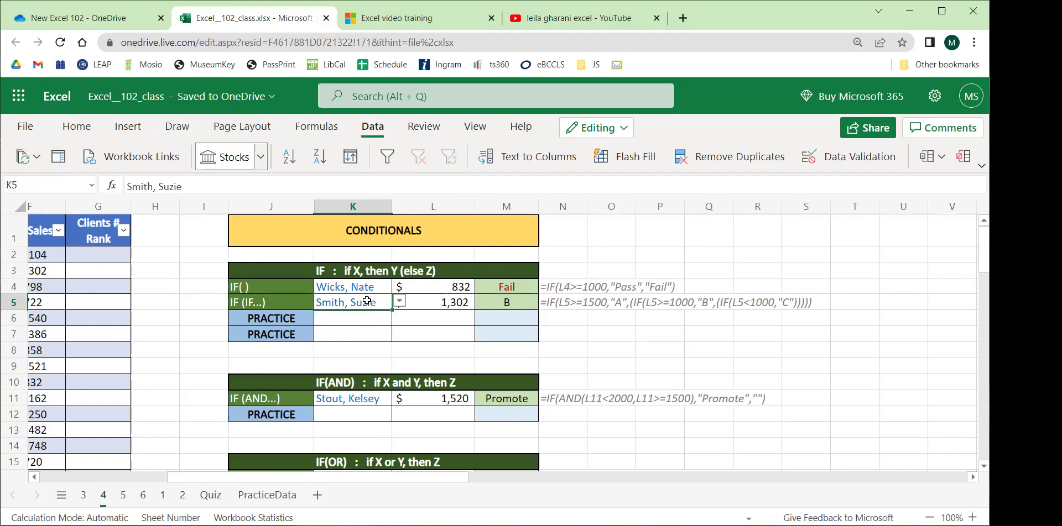
{"action": "left_click", "coordinate": [422, 302], "text": "shift"}
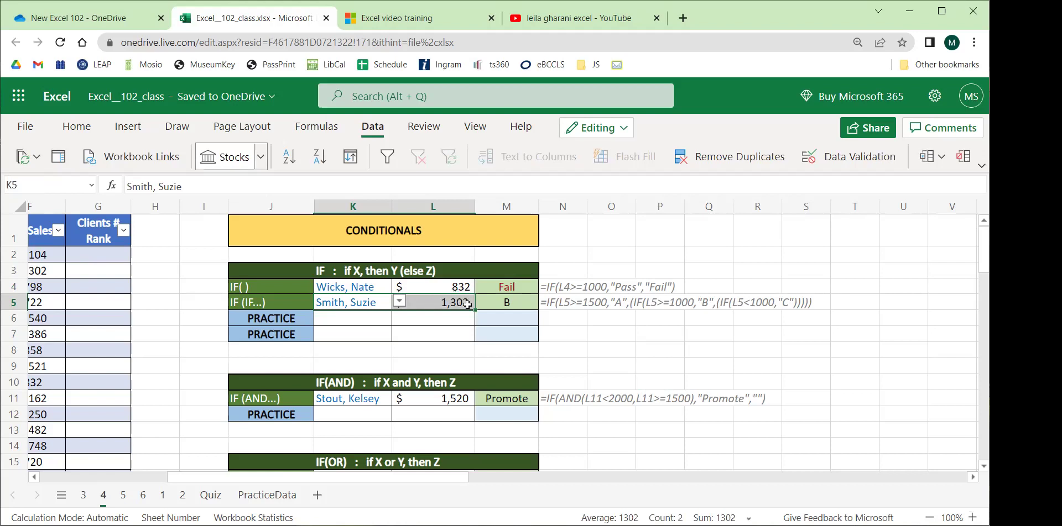
{"action": "left_click", "coordinate": [401, 326]}
{"action": "left_click_drag", "start_coordinate": [376, 303], "coordinate": [435, 300]}
{"action": "left_click_drag", "start_coordinate": [474, 310], "coordinate": [474, 326]}
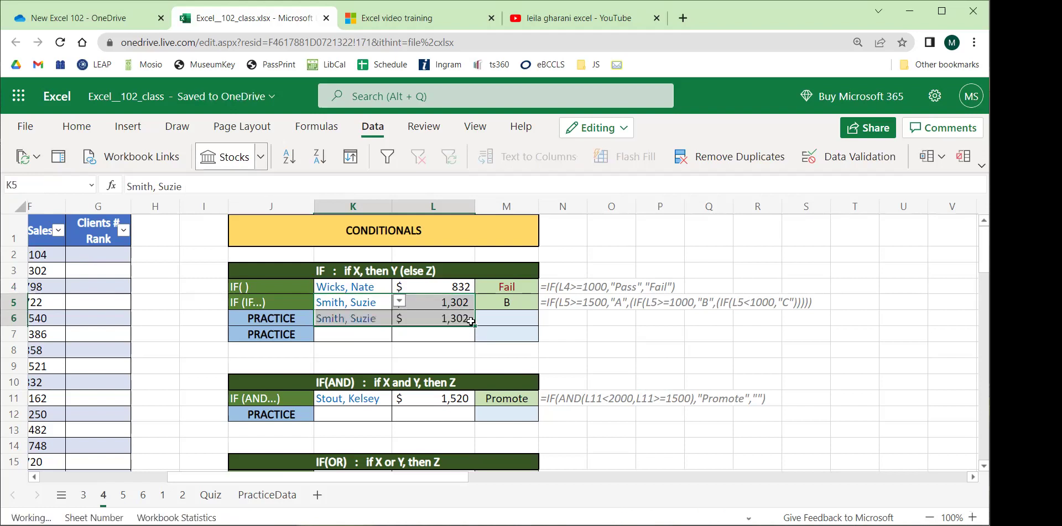
{"action": "left_click", "coordinate": [486, 323]}
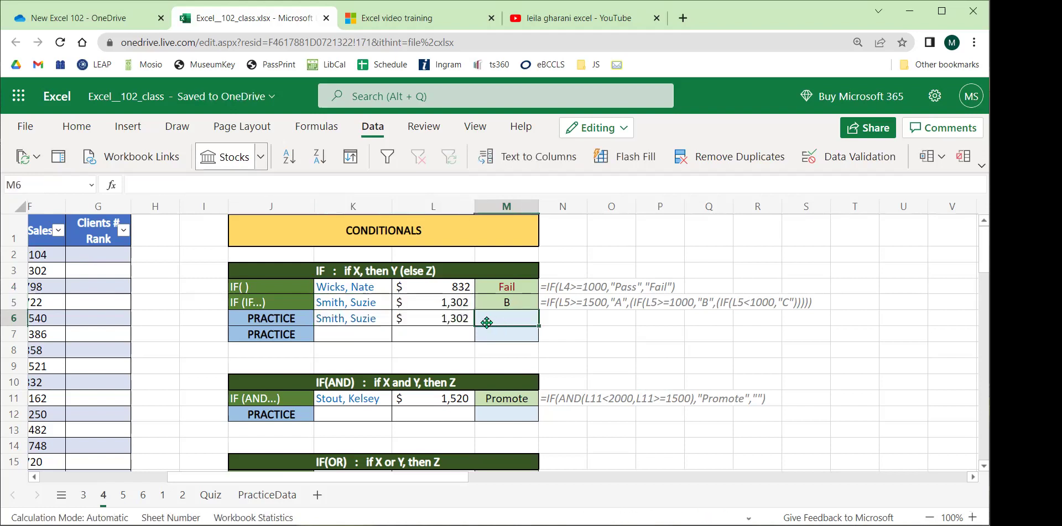
Choose another salesperson in K6 and confirm L6's XLOOKUP returns 1,104.
{"action": "left_click", "coordinate": [368, 318]}
{"action": "left_click", "coordinate": [399, 318]}
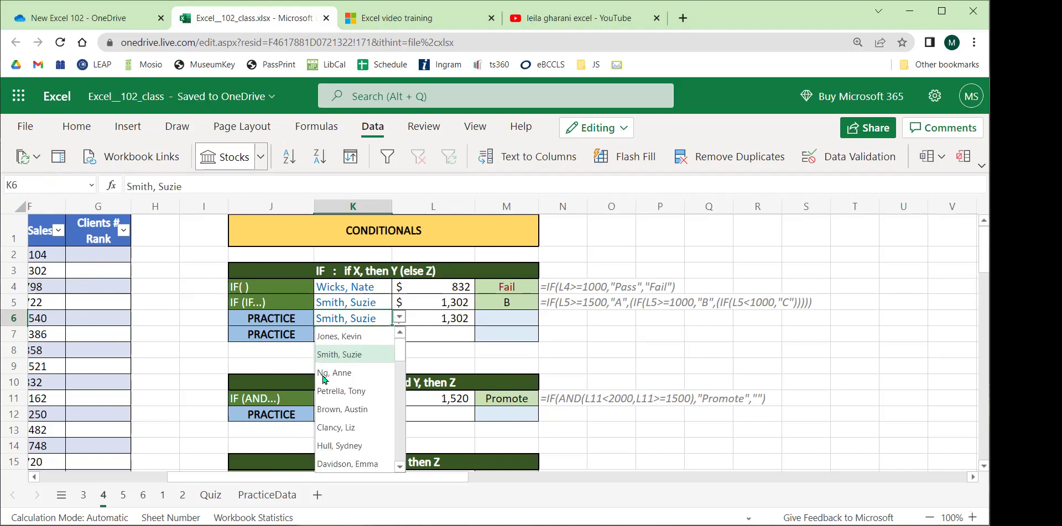
{"action": "left_click", "coordinate": [346, 337]}
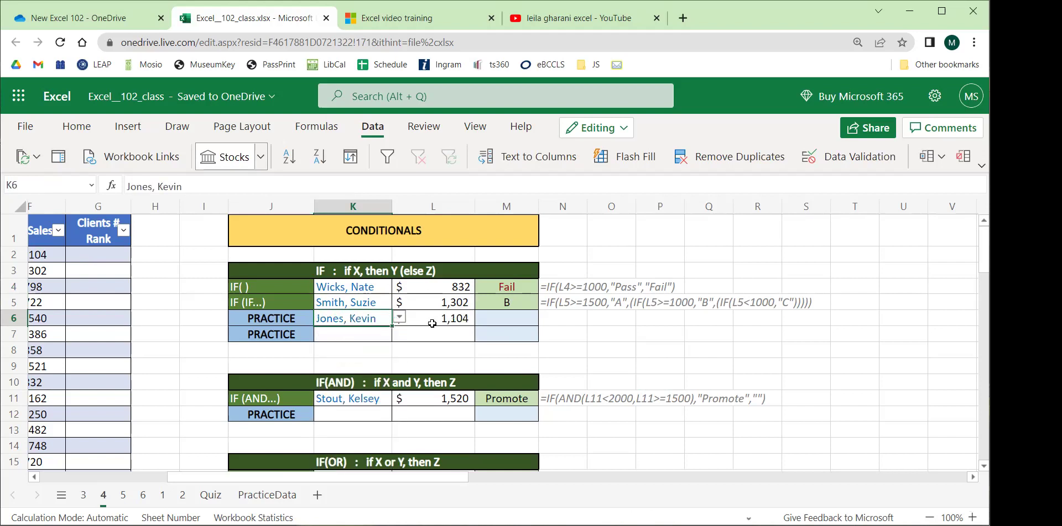
{"action": "left_click_drag", "start_coordinate": [255, 479], "coordinate": [265, 480]}
{"action": "left_click", "coordinate": [127, 255]}
{"action": "left_click", "coordinate": [379, 318]}
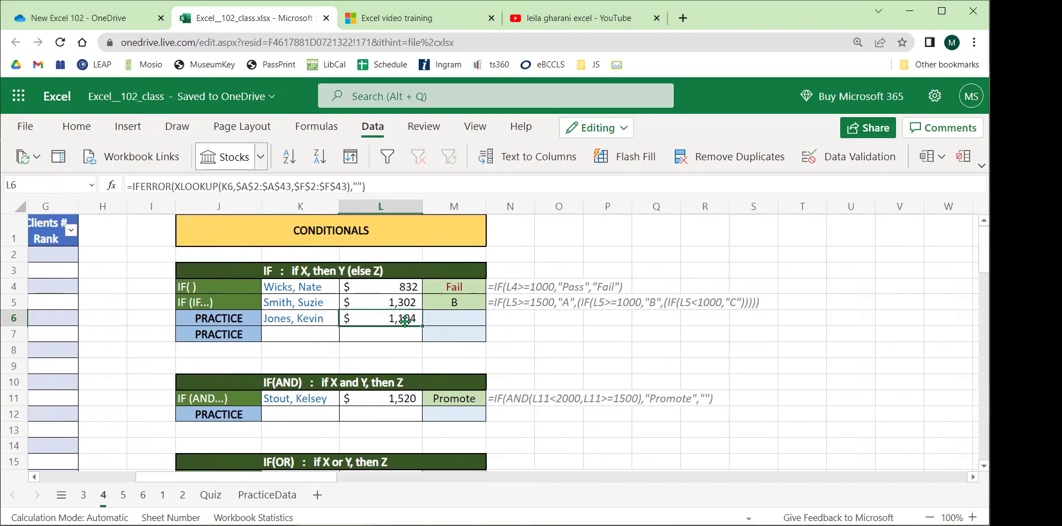
{"action": "left_click", "coordinate": [458, 316]}
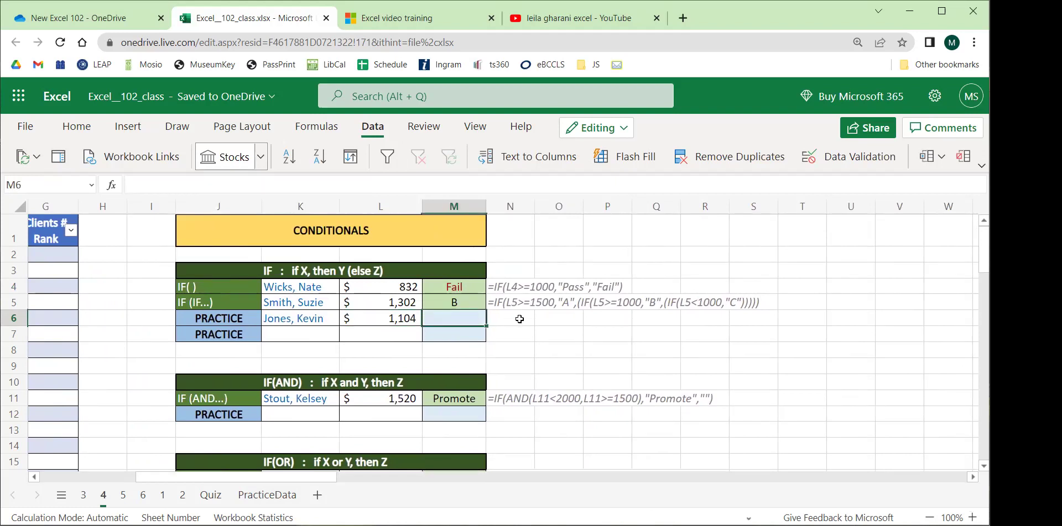
Enter =IF(L6<1000,"Fail","Pass") in M6, returning Pass for 1,104 in sales.
{"action": "type", "text": "=IF"}
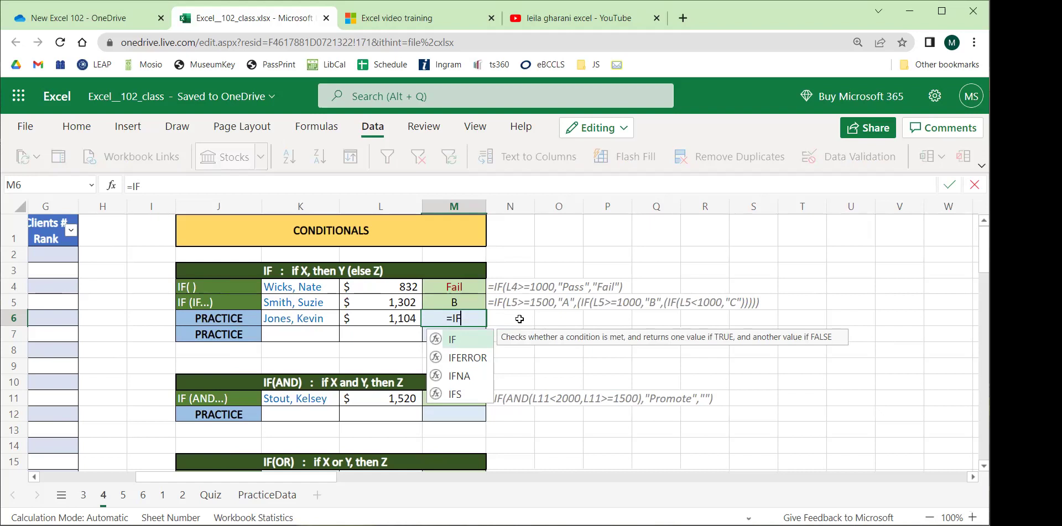
{"action": "type", "text": "("}
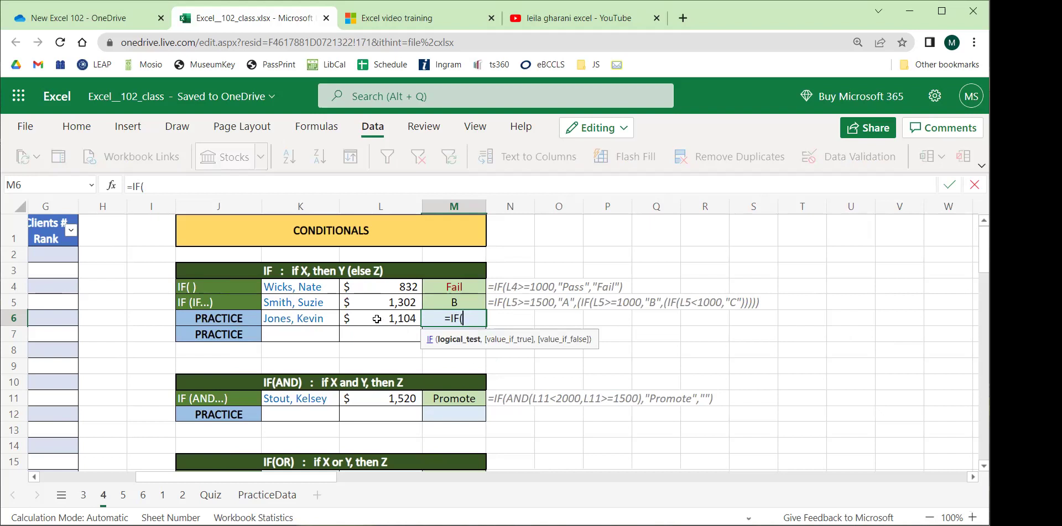
{"action": "left_click", "coordinate": [376, 319]}
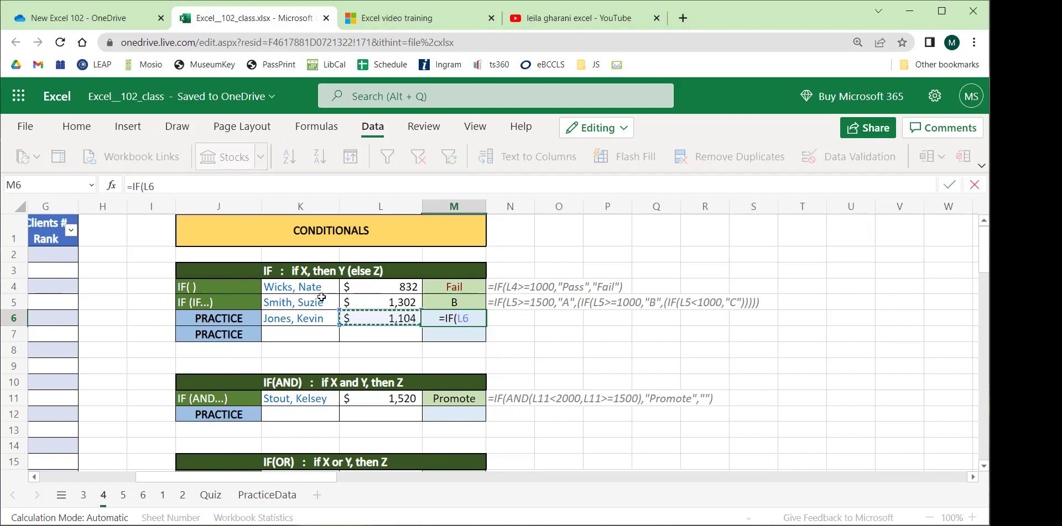
{"action": "type", "text": "<"}
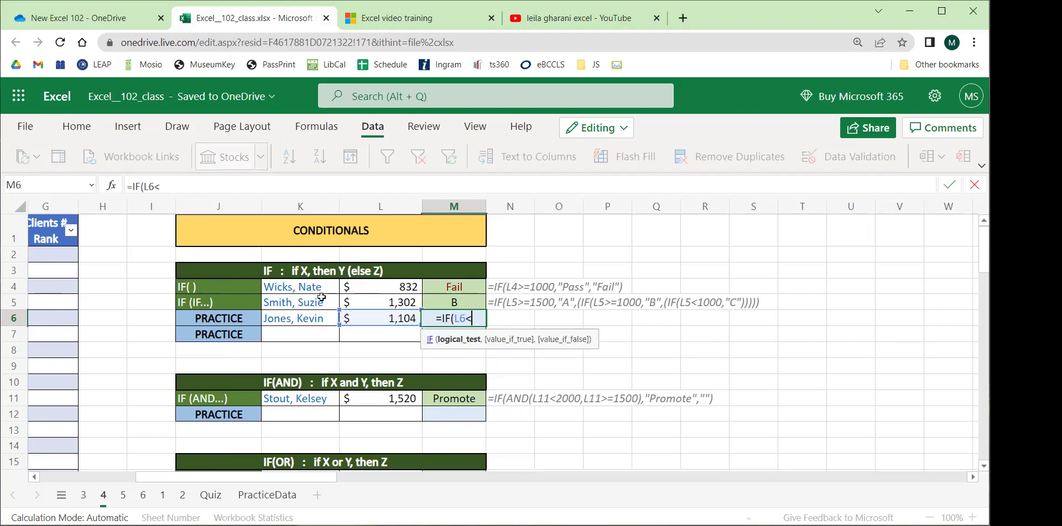
{"action": "type", "text": "1000,"}
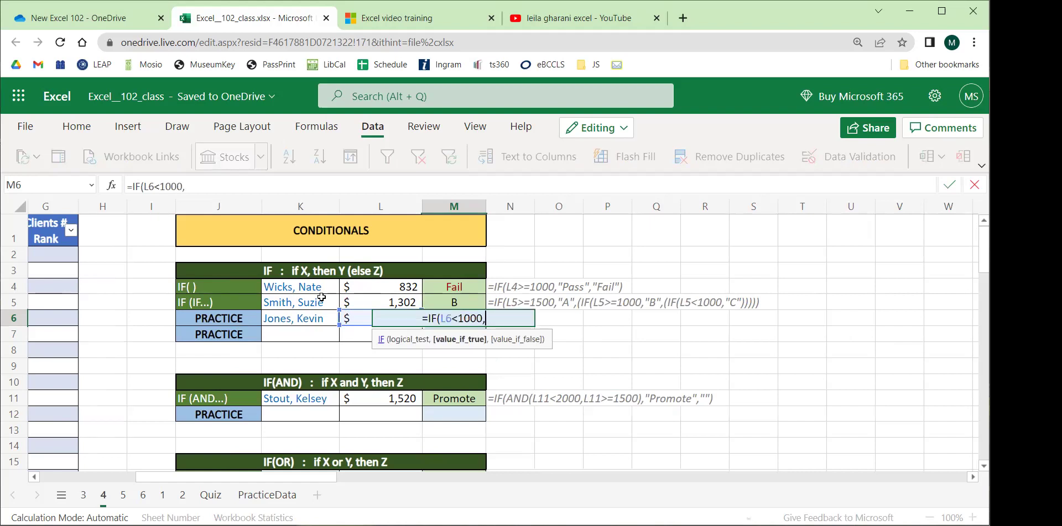
{"action": "type", "text": "\"Fai"}
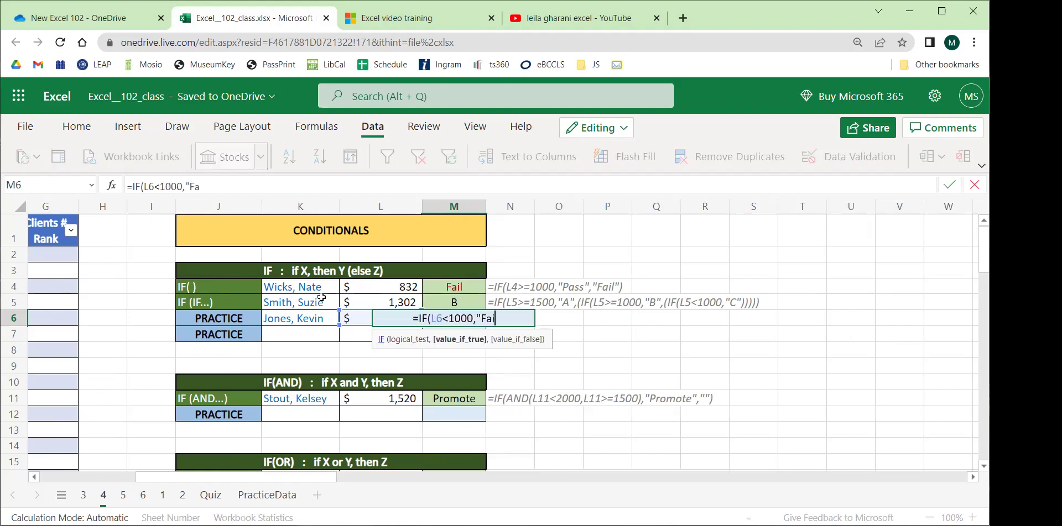
{"action": "type", "text": "l\",\"Pass\""}
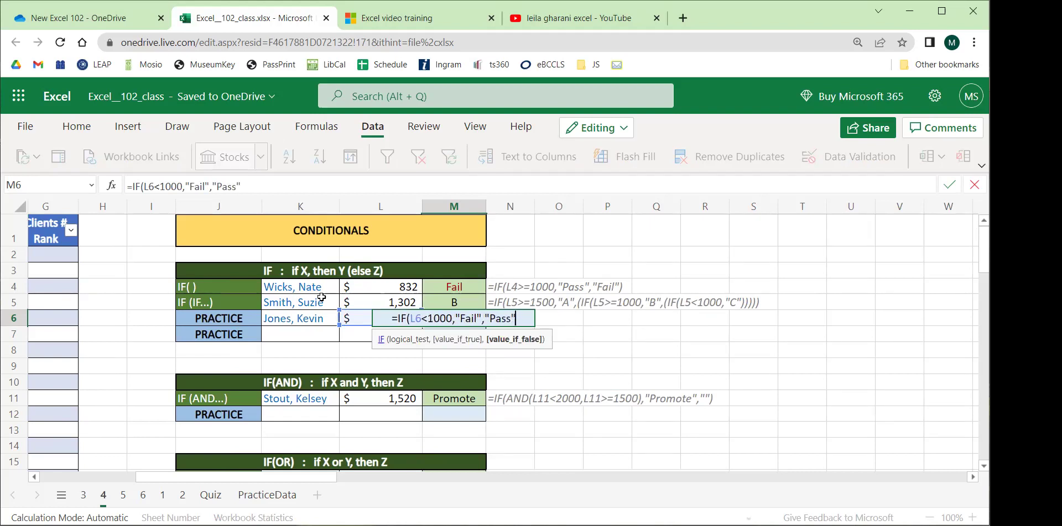
{"action": "type", "text": ")"}
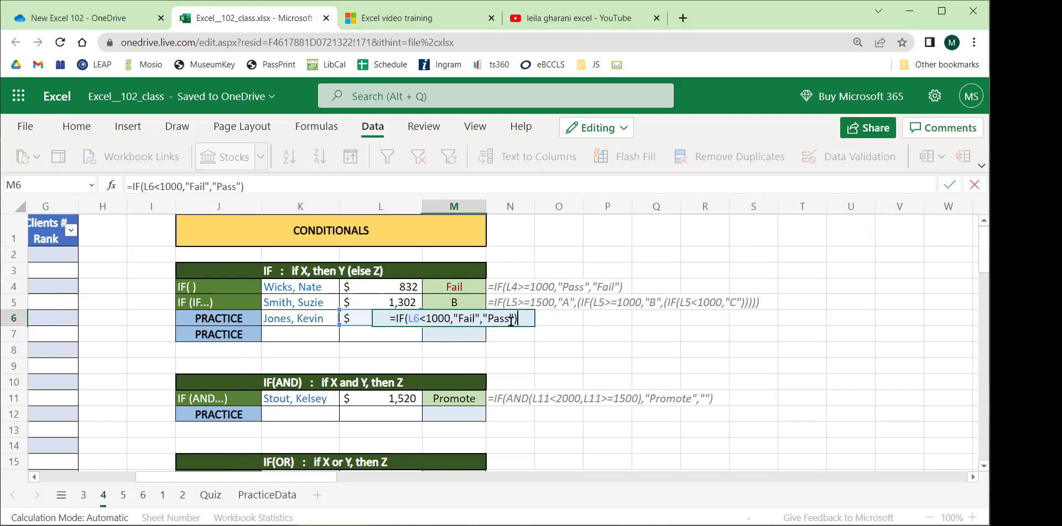
{"action": "key", "text": "Return"}
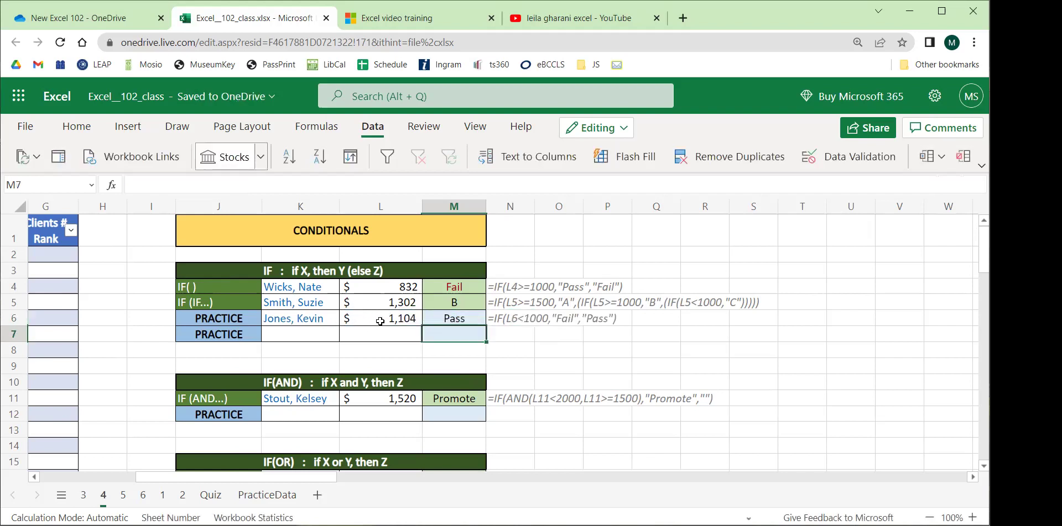
Switch K6 to a salesperson with 832 in sales so M6 returns Fail.
{"action": "left_click", "coordinate": [319, 317]}
{"action": "left_click", "coordinate": [346, 318]}
{"action": "left_click", "coordinate": [302, 355]}
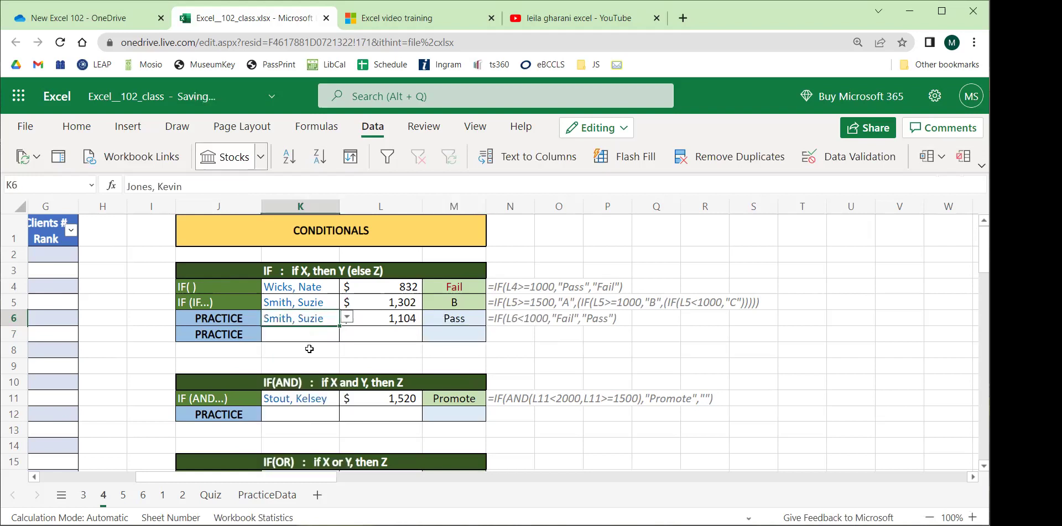
{"action": "left_click", "coordinate": [346, 319]}
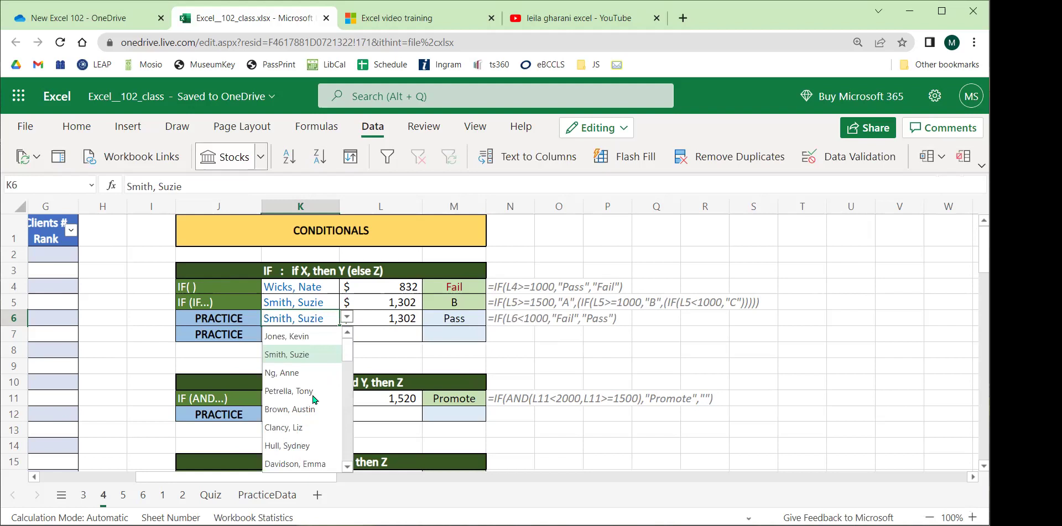
{"action": "scroll", "coordinate": [310, 398], "scroll_direction": "down", "scroll_amount": 3}
{"action": "left_click", "coordinate": [294, 343]}
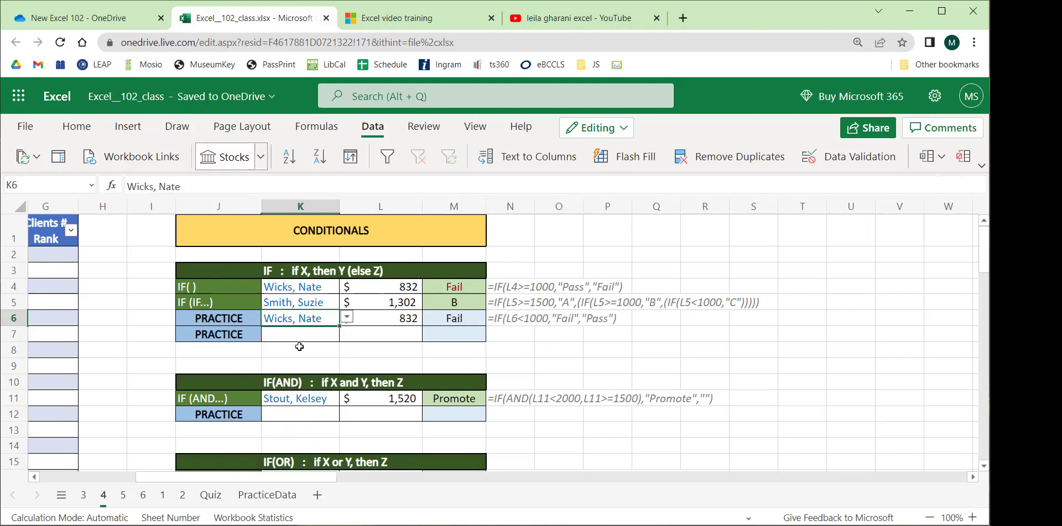
{"action": "left_click", "coordinate": [398, 319]}
{"action": "left_click", "coordinate": [459, 321]}
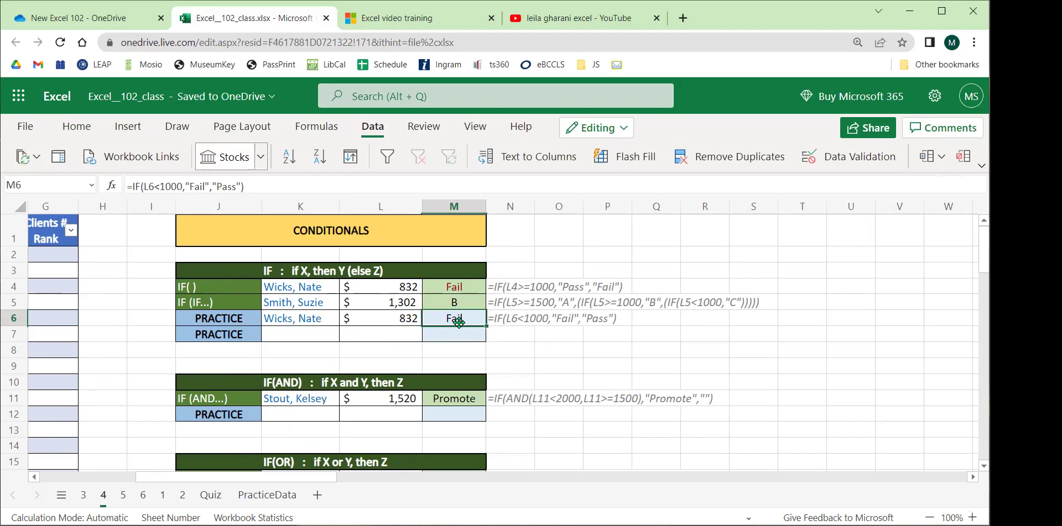
Select the IF(AND) rows and open M11's =IF(AND(L11<2000,L11>=1500),"Promote","") formula for review.
{"action": "scroll", "coordinate": [437, 319], "scroll_direction": "down", "scroll_amount": 2}
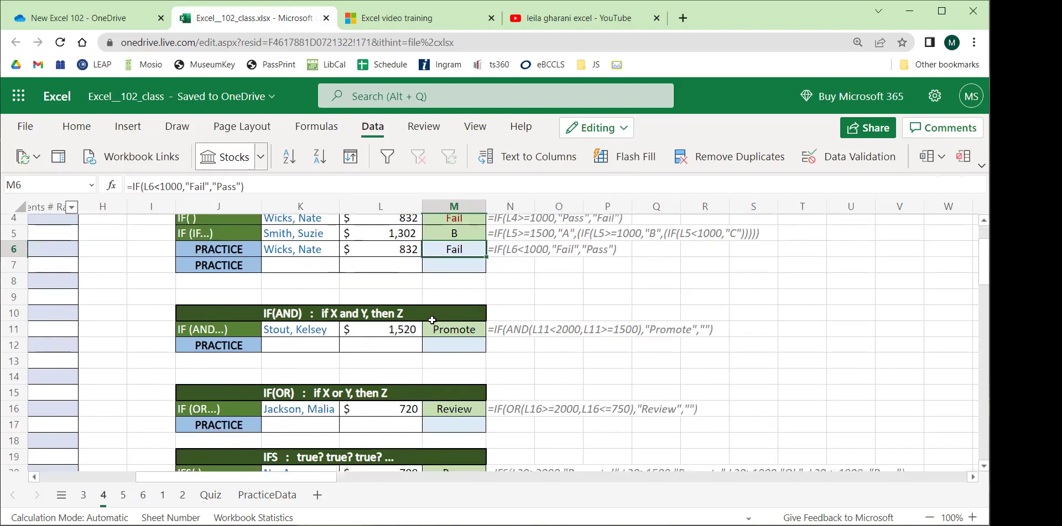
{"action": "left_click_drag", "start_coordinate": [296, 259], "coordinate": [463, 263]}
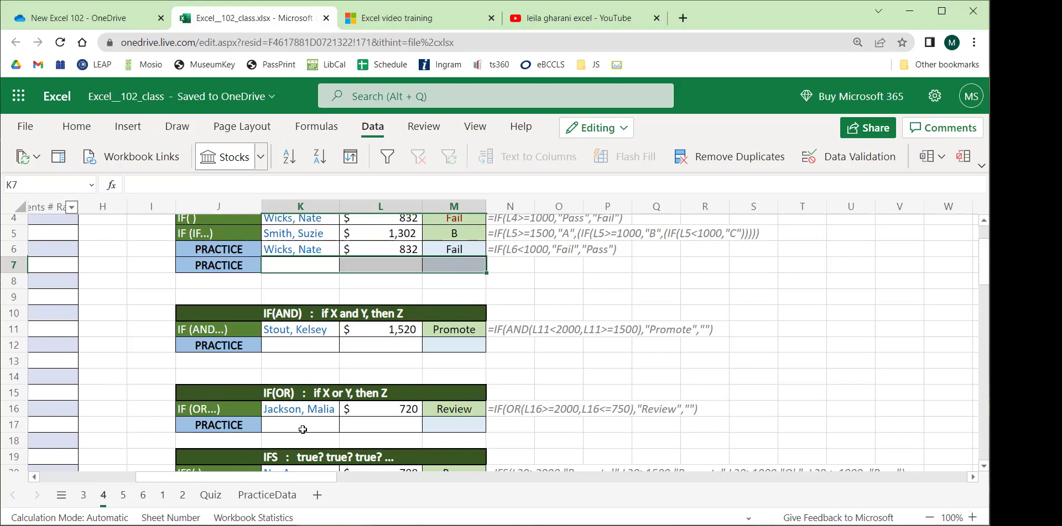
{"action": "left_click", "coordinate": [296, 343]}
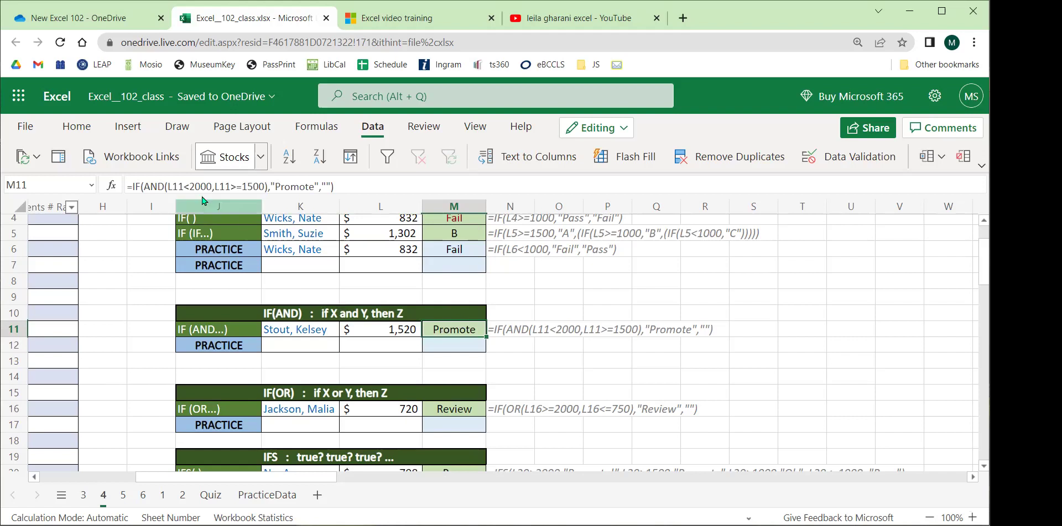
{"action": "left_click", "coordinate": [155, 183]}
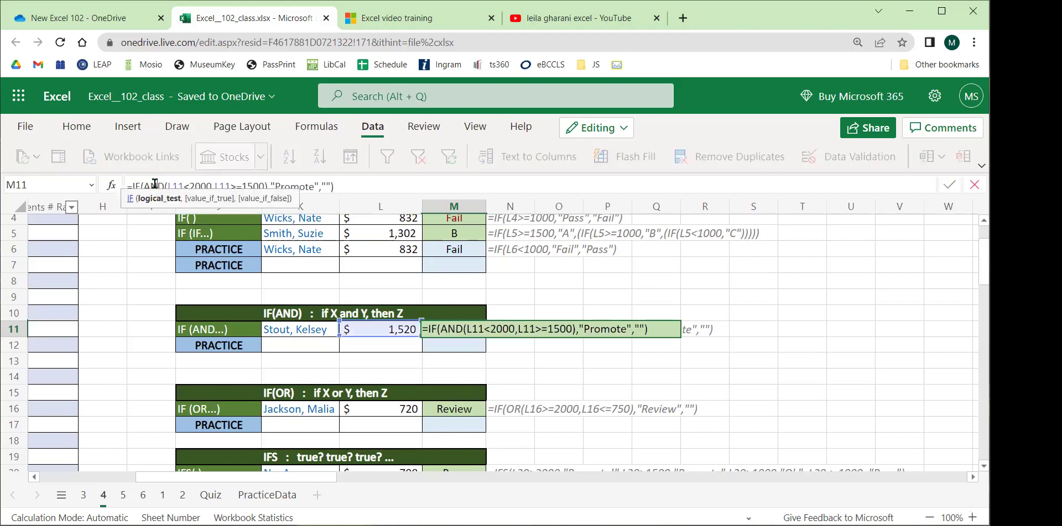
{"action": "left_click", "coordinate": [185, 182]}
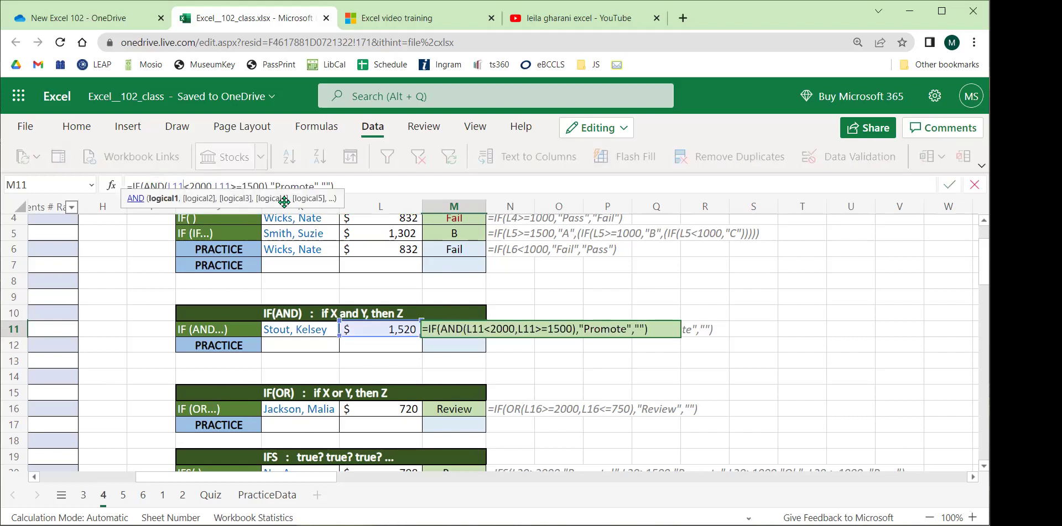
{"action": "left_click", "coordinate": [365, 183]}
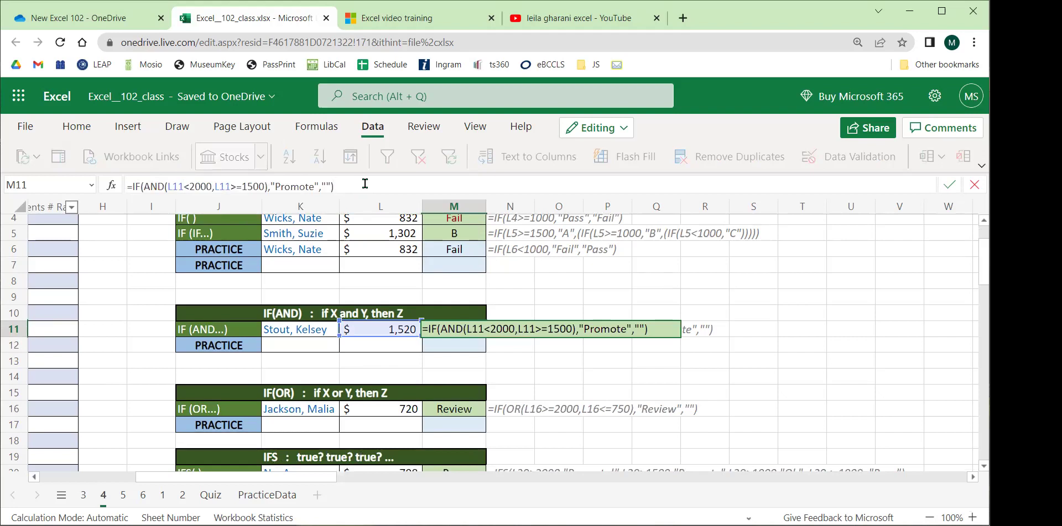
Remove the stray N9 reference from M11's formula and commit it so it still returns Promote.
{"action": "left_click", "coordinate": [160, 186]}
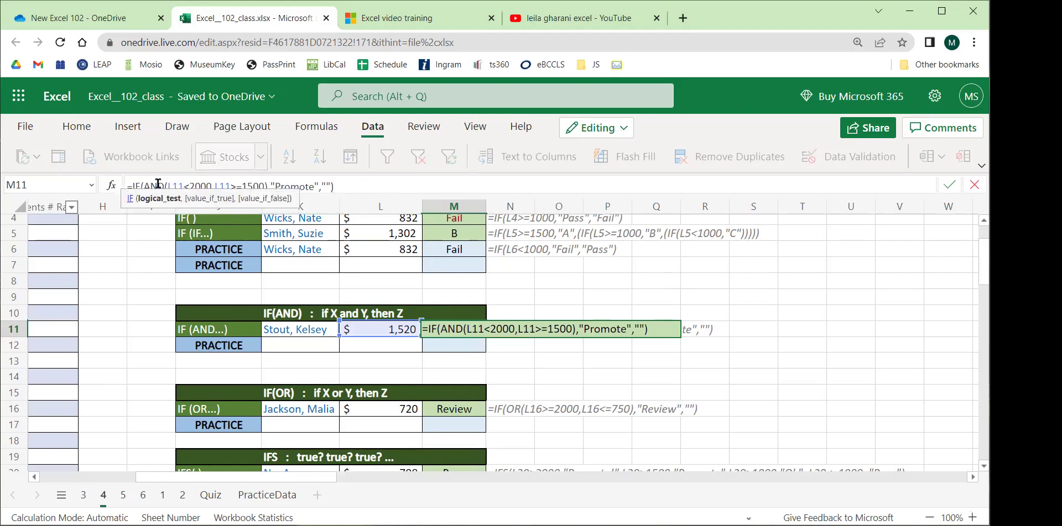
{"action": "left_click", "coordinate": [348, 185]}
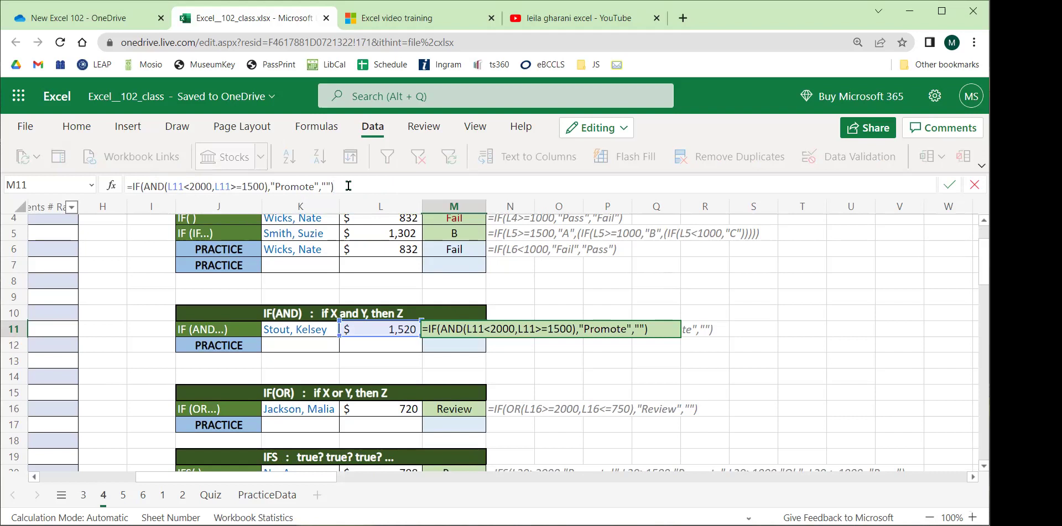
{"action": "left_click_drag", "start_coordinate": [200, 185], "coordinate": [184, 186]}
{"action": "left_click", "coordinate": [285, 186]}
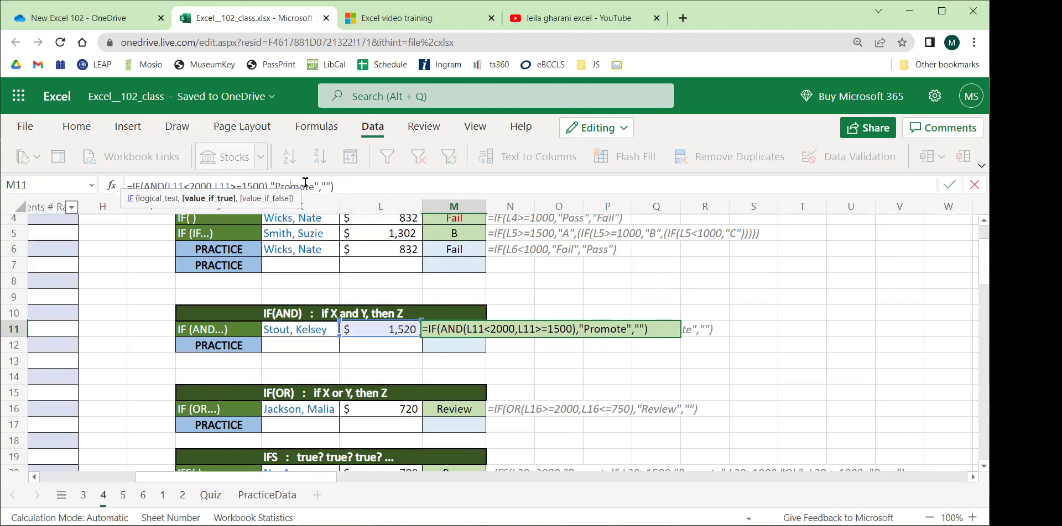
{"action": "left_click_drag", "start_coordinate": [321, 186], "coordinate": [324, 185]}
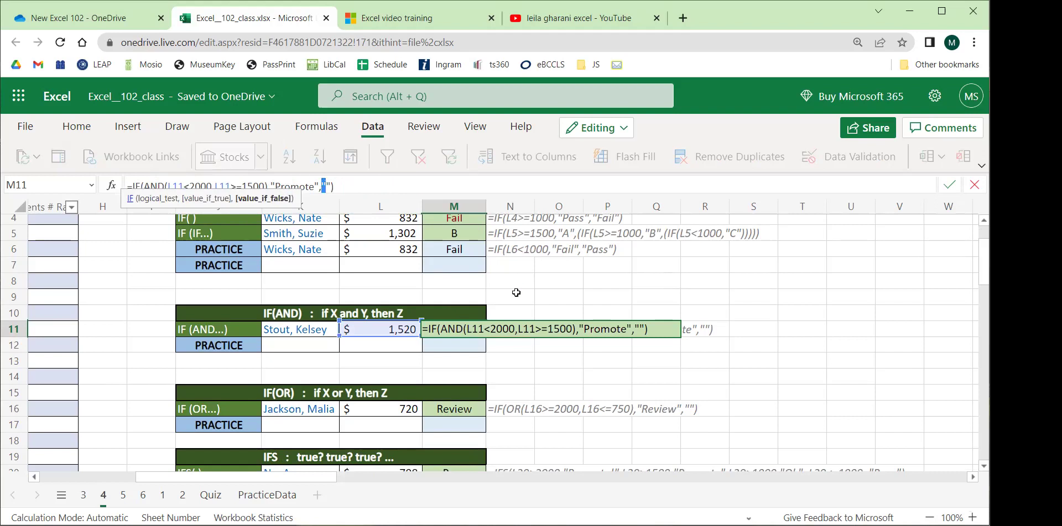
{"action": "left_click", "coordinate": [513, 295]}
{"action": "key", "text": "BackSpace"}
{"action": "key", "text": "BackSpace"}
{"action": "key", "text": "Return"}
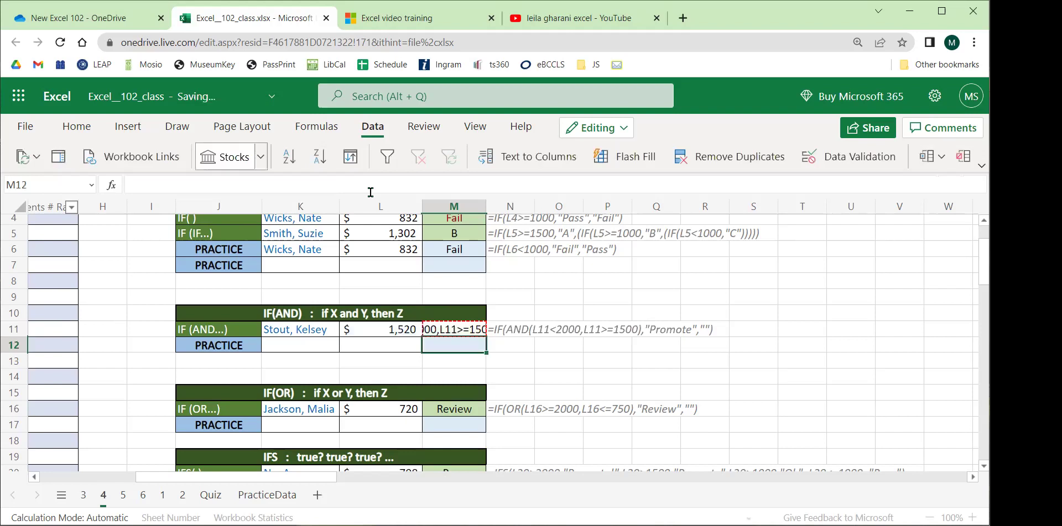
{"action": "left_click", "coordinate": [561, 330]}
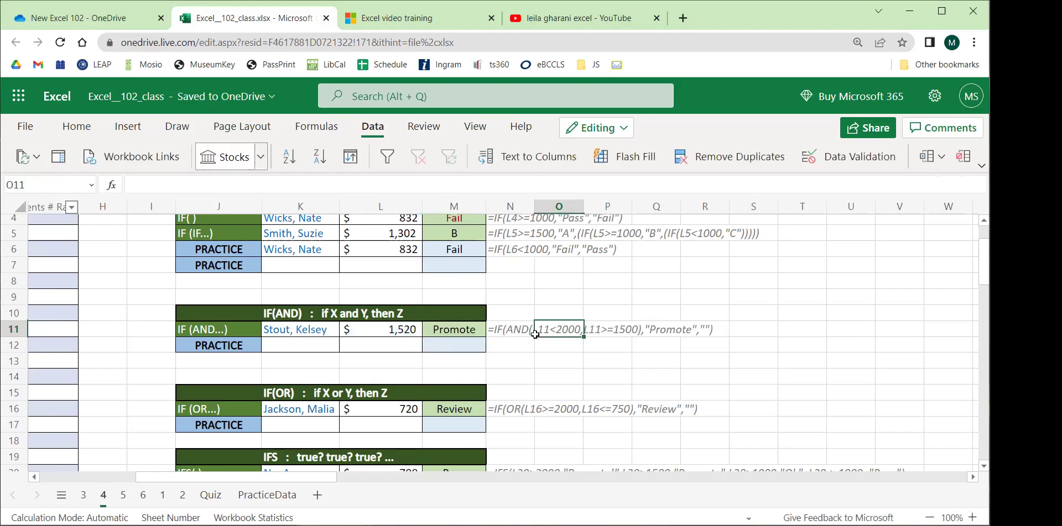
Pick another employee in K11 and check that M11's Promote formula still works.
{"action": "left_click", "coordinate": [387, 329]}
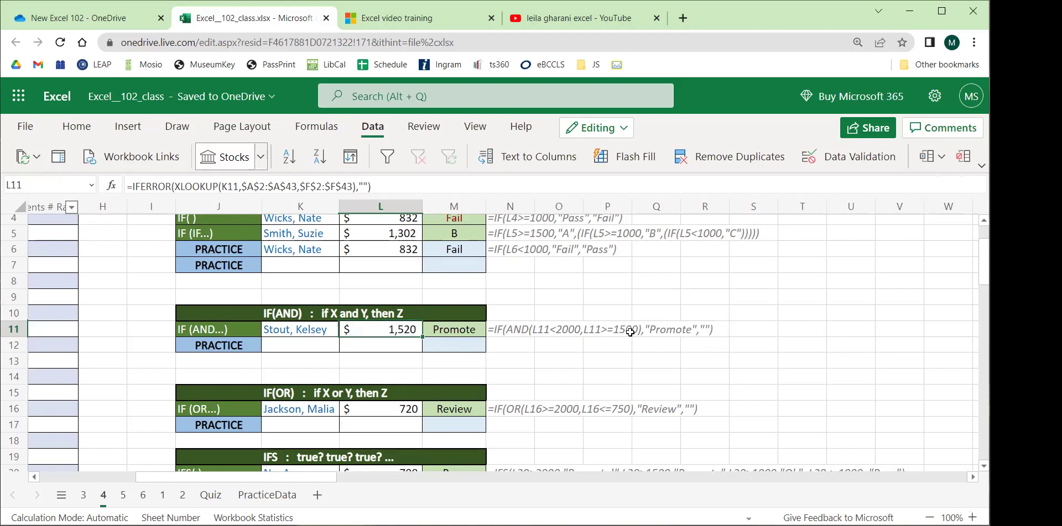
{"action": "left_click", "coordinate": [318, 330]}
{"action": "left_click", "coordinate": [346, 330]}
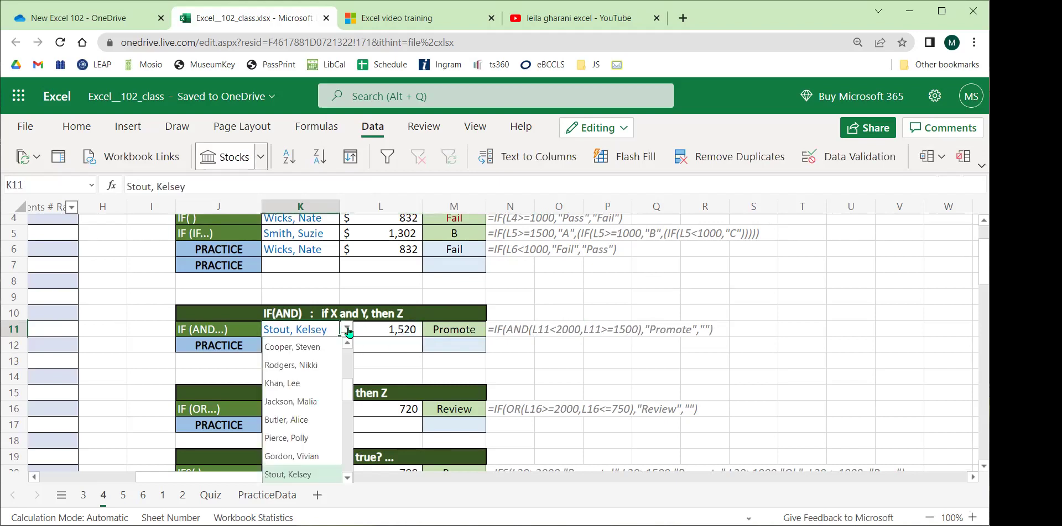
{"action": "left_click", "coordinate": [310, 365]}
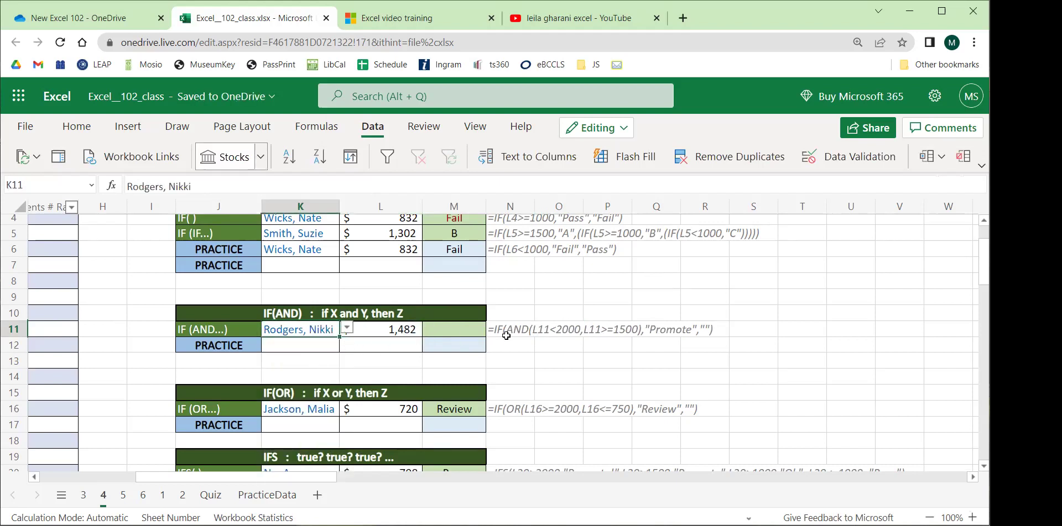
{"action": "left_click", "coordinate": [451, 332]}
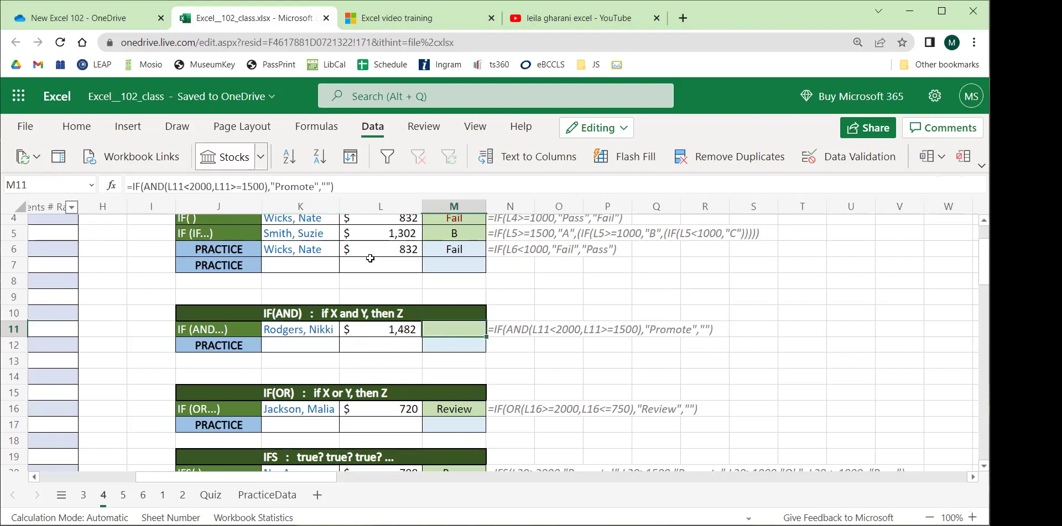
{"action": "left_click", "coordinate": [327, 187]}
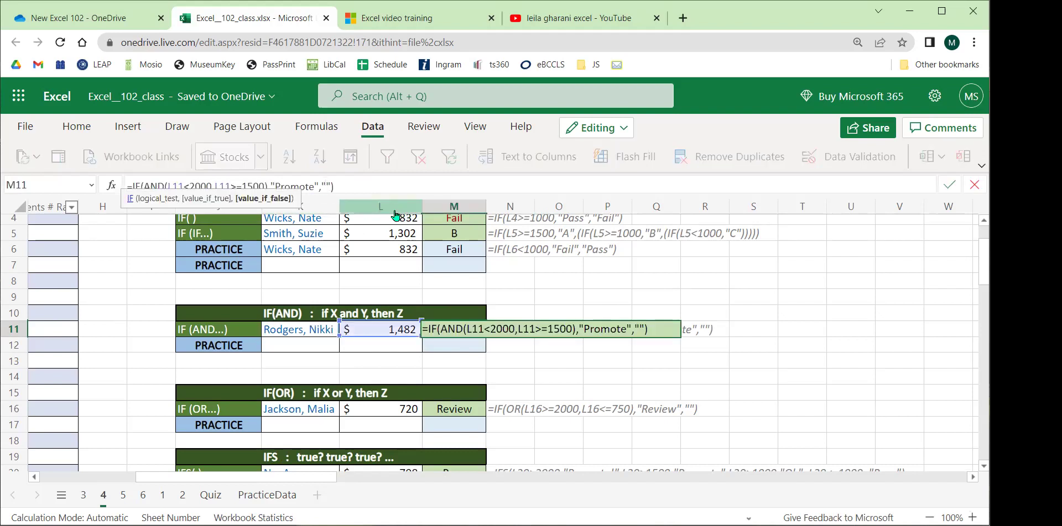
{"action": "key", "text": "Return"}
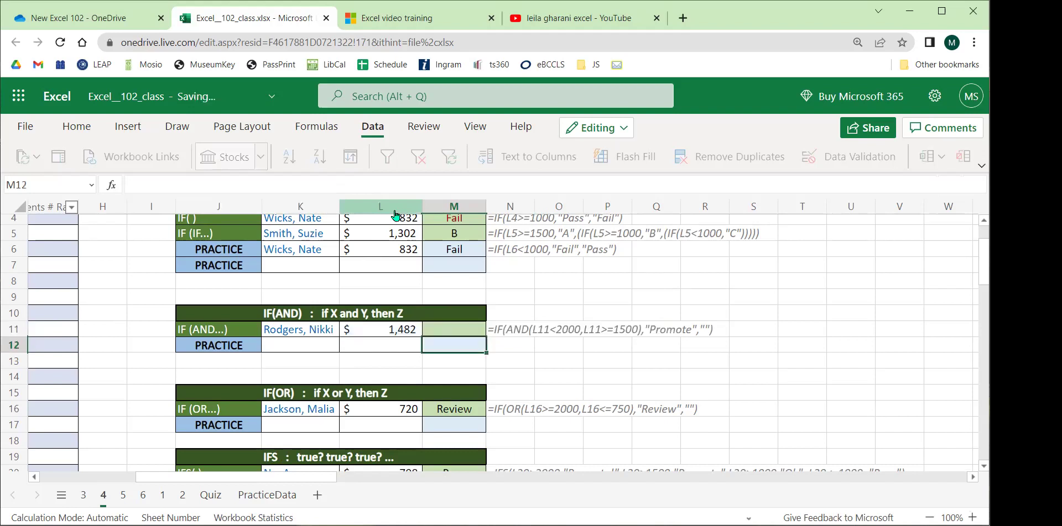
Fill the K11:L11 employee name and amount down into practice row 12.
{"action": "left_click", "coordinate": [295, 344]}
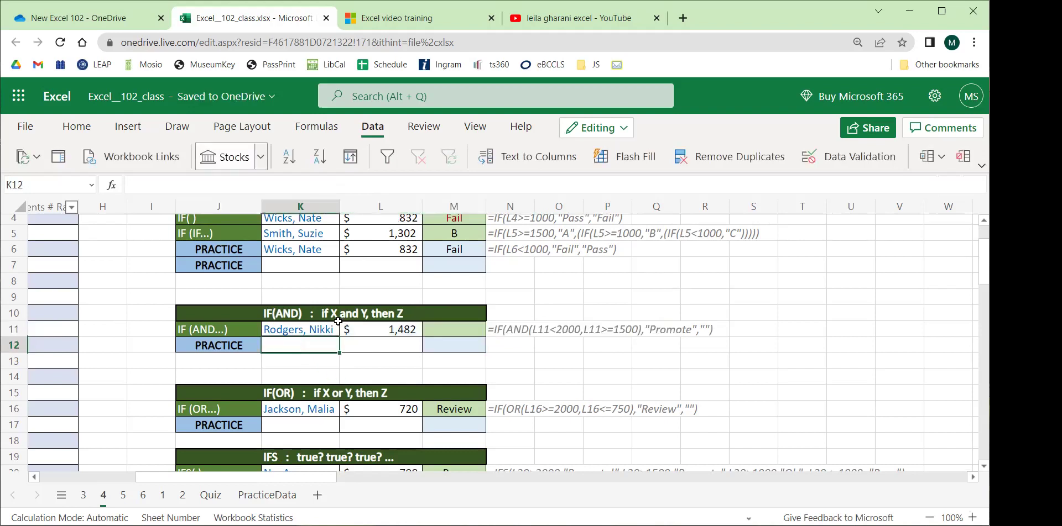
{"action": "left_click_drag", "start_coordinate": [309, 331], "coordinate": [346, 328]}
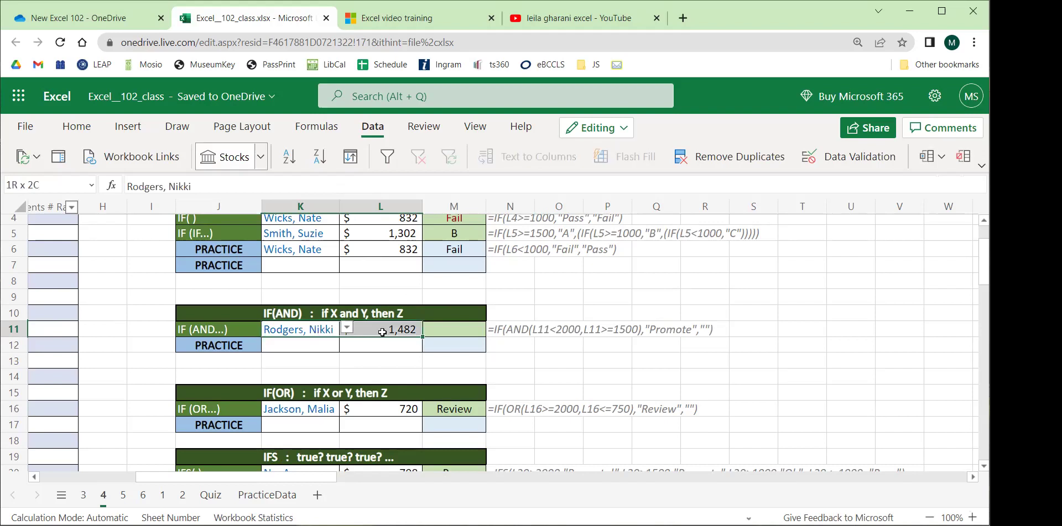
{"action": "left_click_drag", "start_coordinate": [423, 337], "coordinate": [425, 350]}
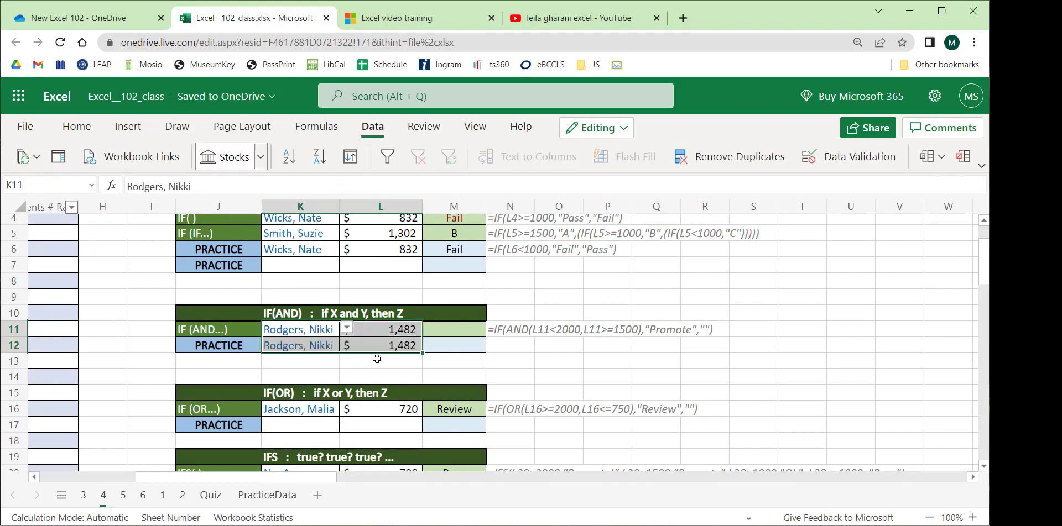
{"action": "left_click", "coordinate": [301, 360]}
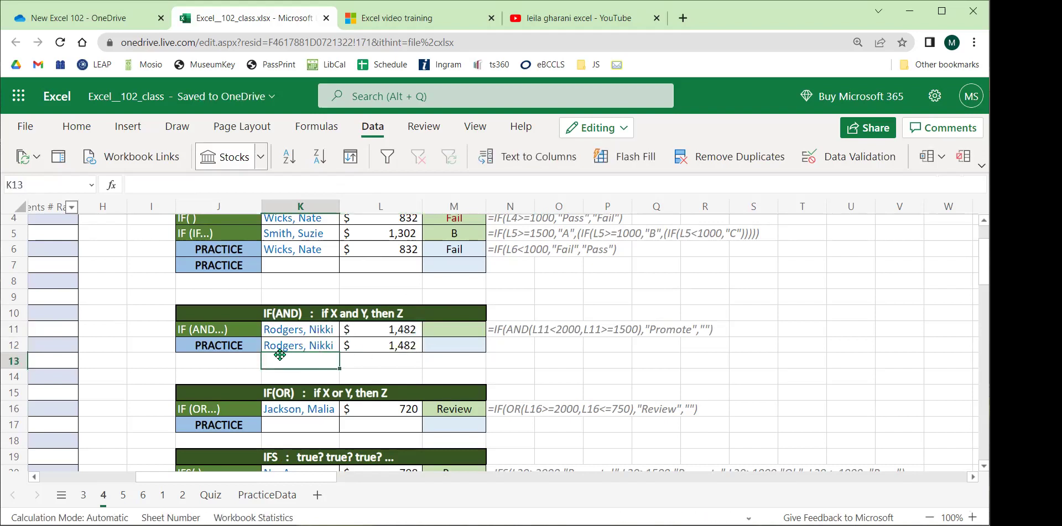
{"action": "left_click", "coordinate": [321, 330]}
{"action": "left_click", "coordinate": [347, 328]}
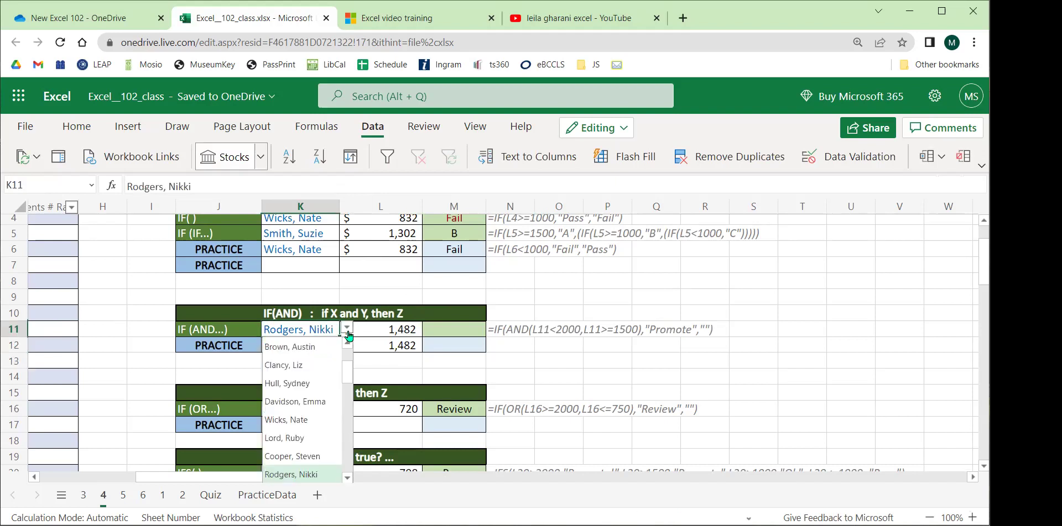
{"action": "left_click", "coordinate": [310, 350]}
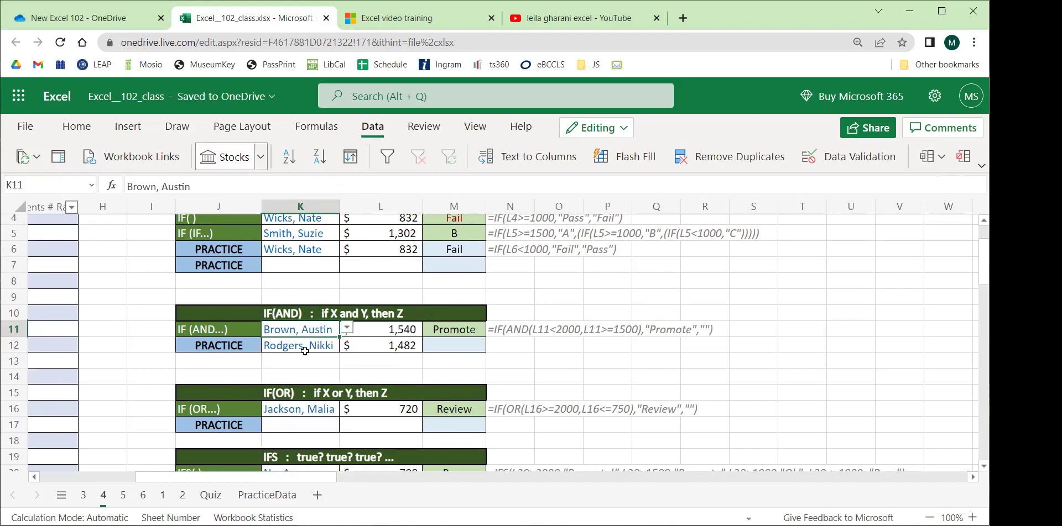
{"action": "left_click", "coordinate": [304, 350]}
{"action": "left_click", "coordinate": [346, 344]}
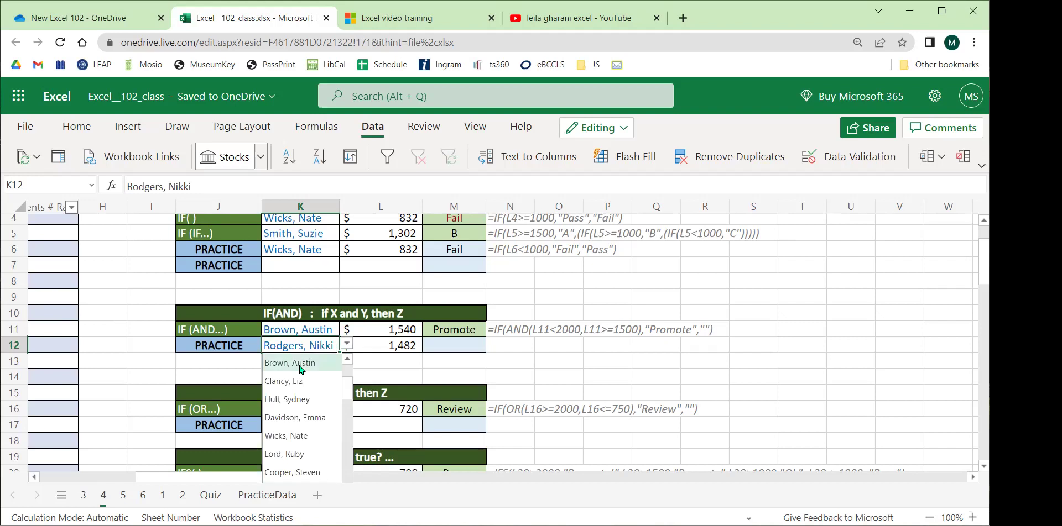
{"action": "left_click", "coordinate": [301, 364]}
{"action": "left_click", "coordinate": [430, 343]}
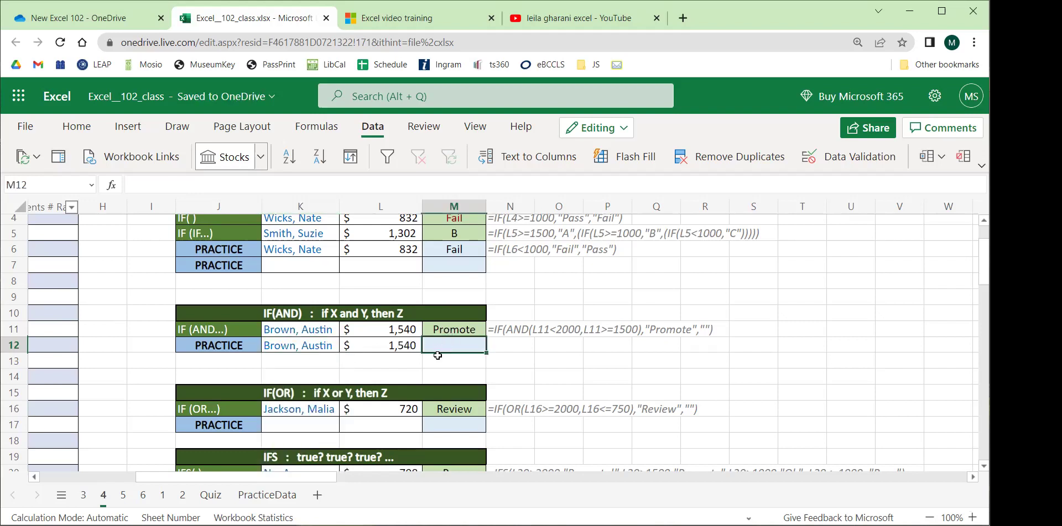
Start M12's formula with the condition =IF(AND(L12<2000,L12>=1500).
{"action": "type", "text": "="}
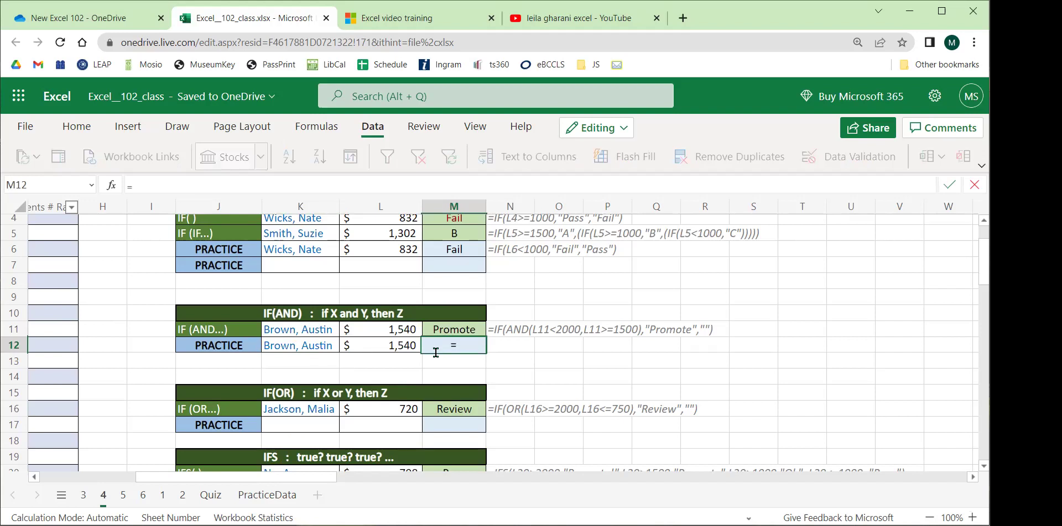
{"action": "type", "text": "IF"}
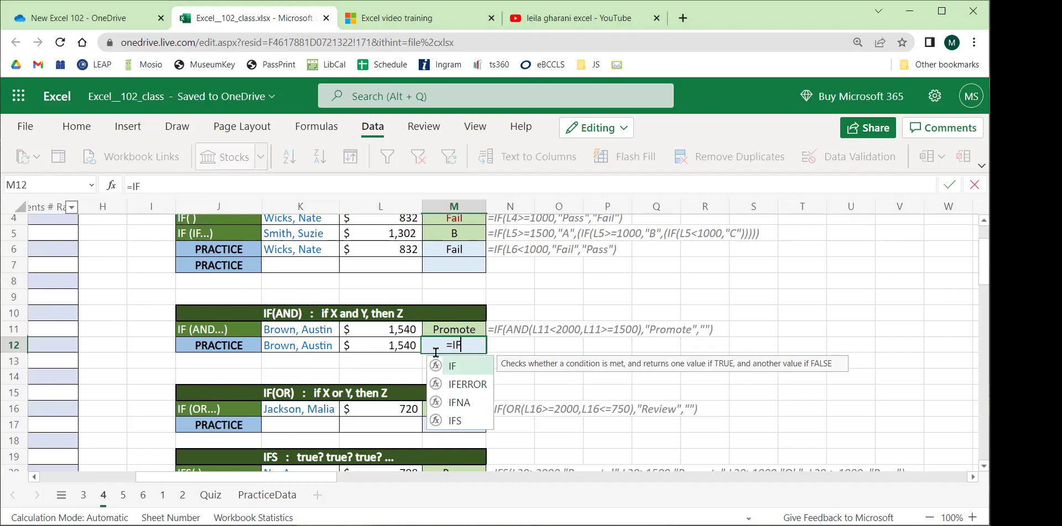
{"action": "type", "text": "("}
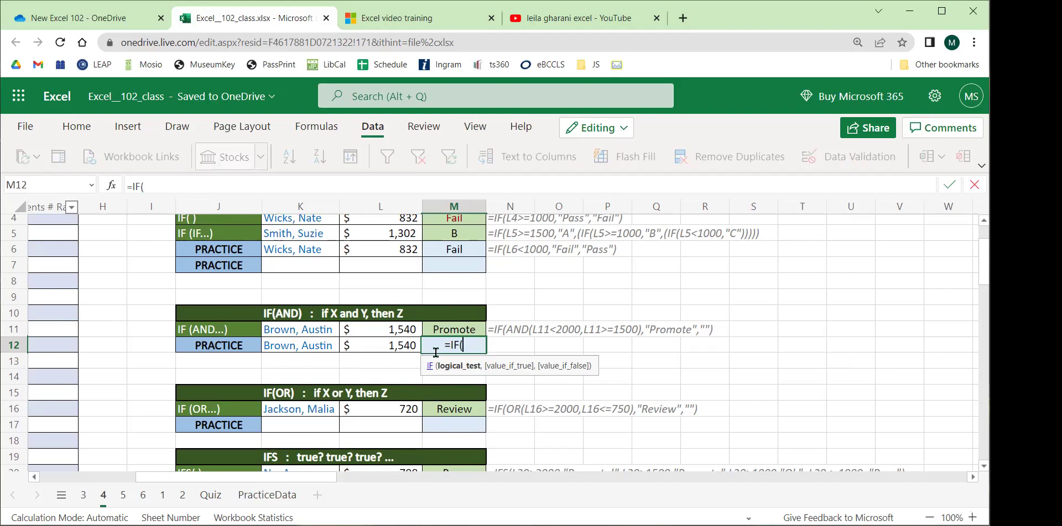
{"action": "type", "text": "AND"}
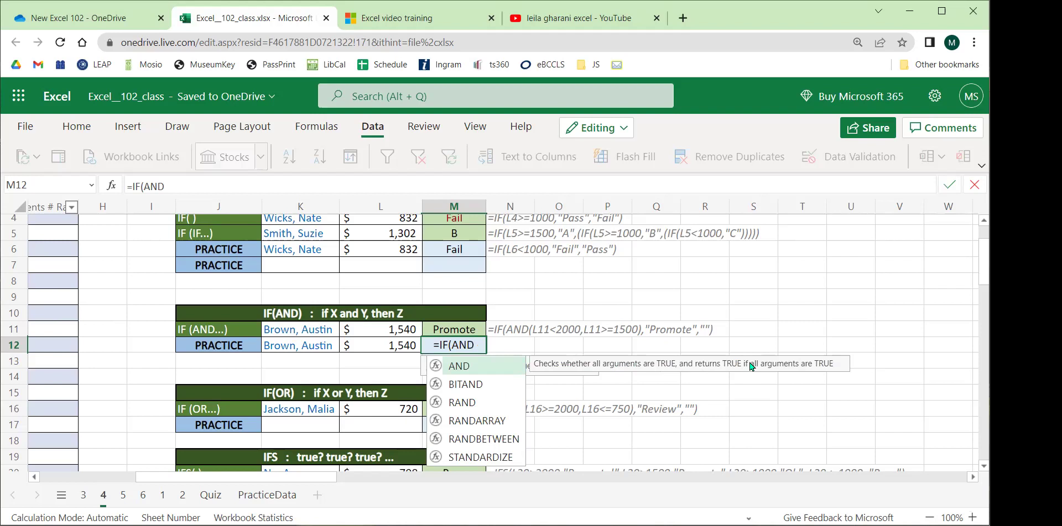
{"action": "type", "text": "("}
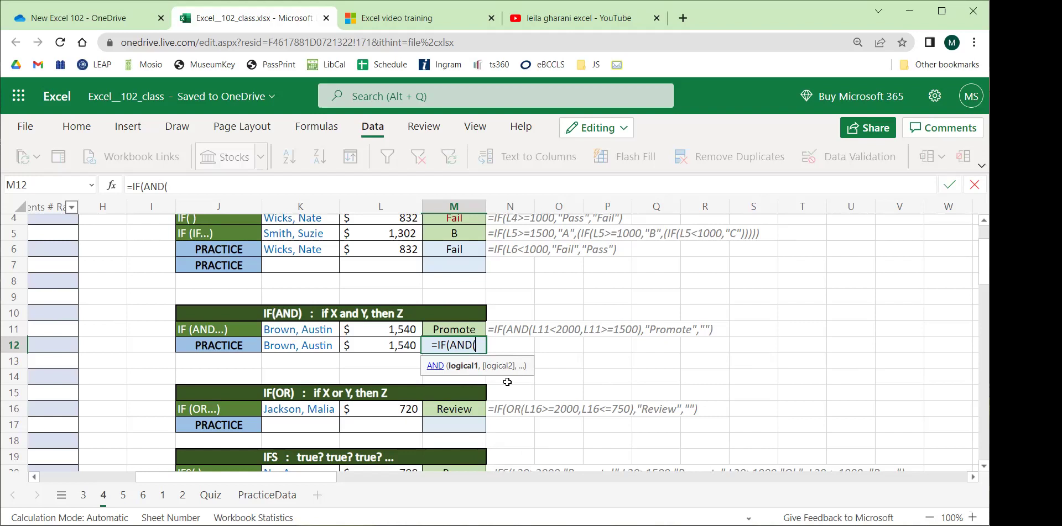
{"action": "left_click", "coordinate": [375, 348]}
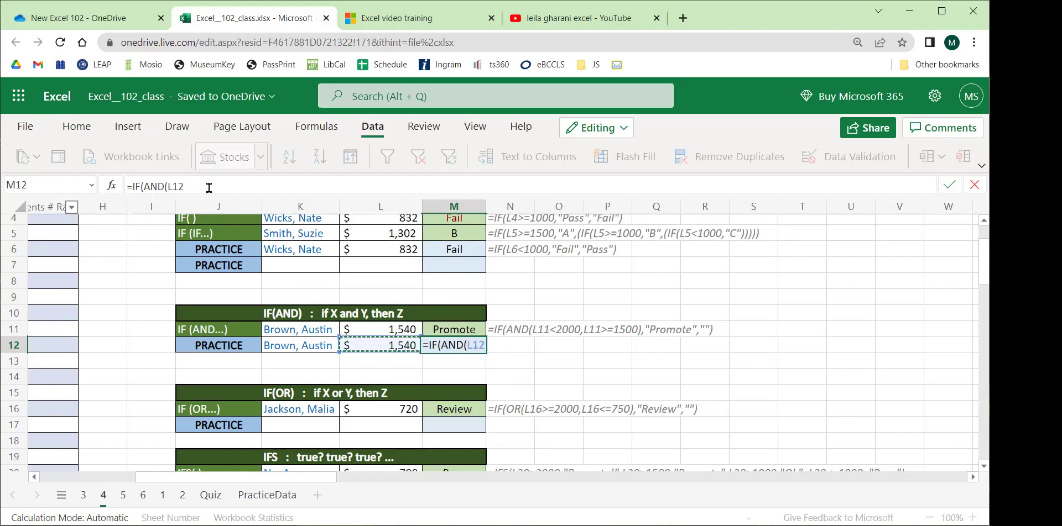
{"action": "type", "text": "<"}
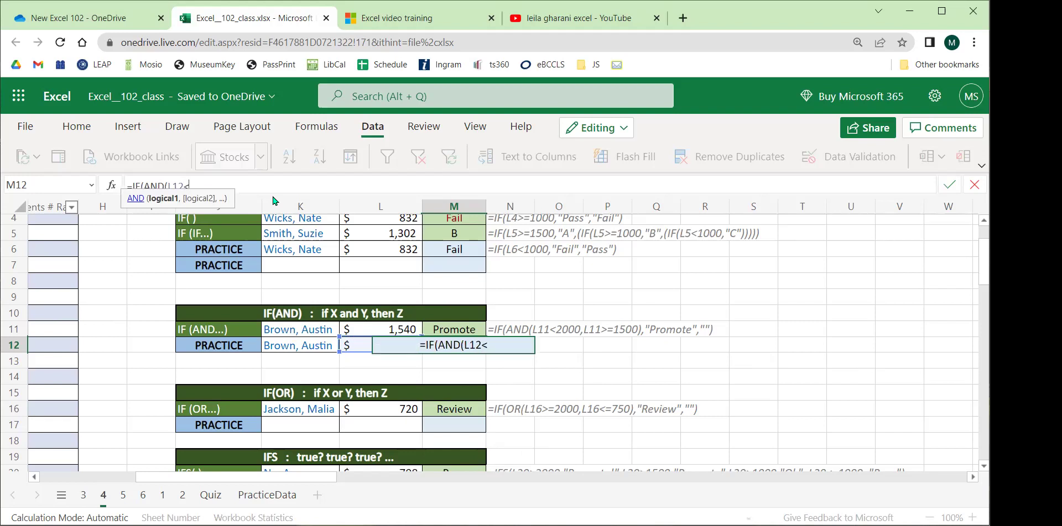
{"action": "type", "text": "2000,"}
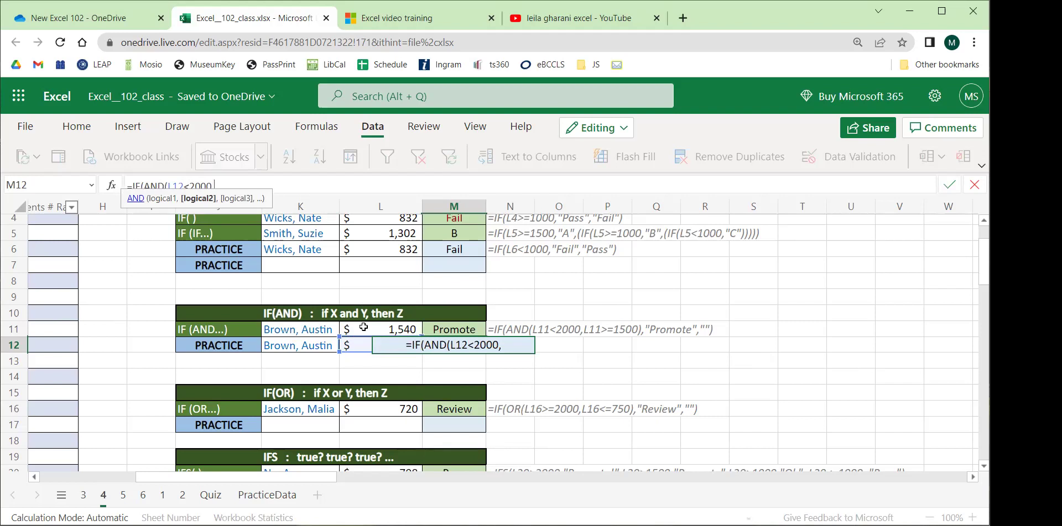
{"action": "left_click", "coordinate": [356, 345]}
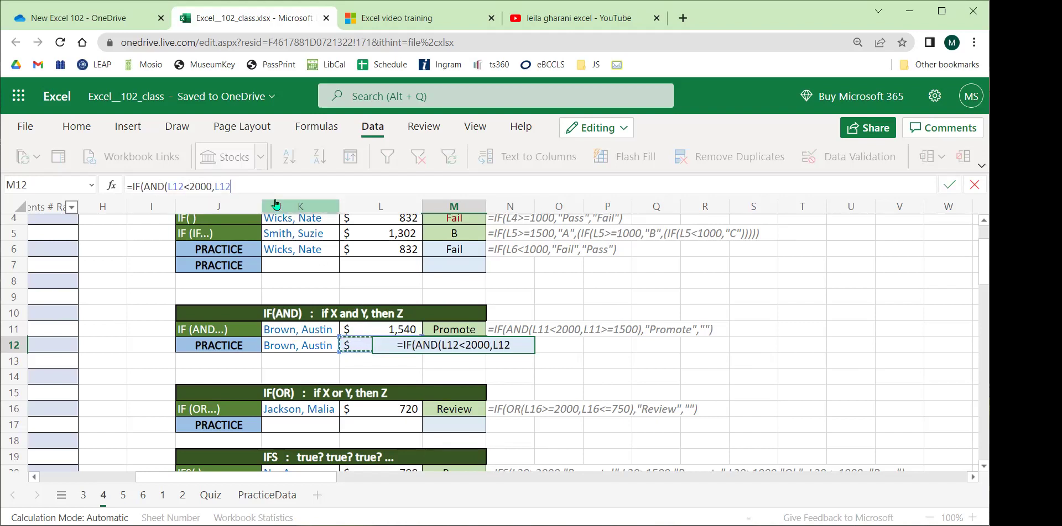
{"action": "type", "text": ">=1500"}
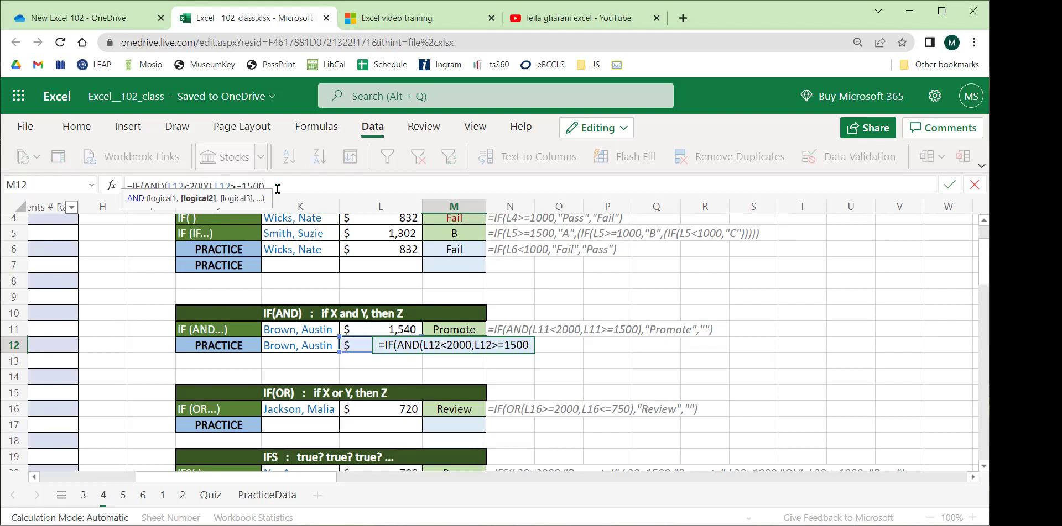
{"action": "type", "text": ")"}
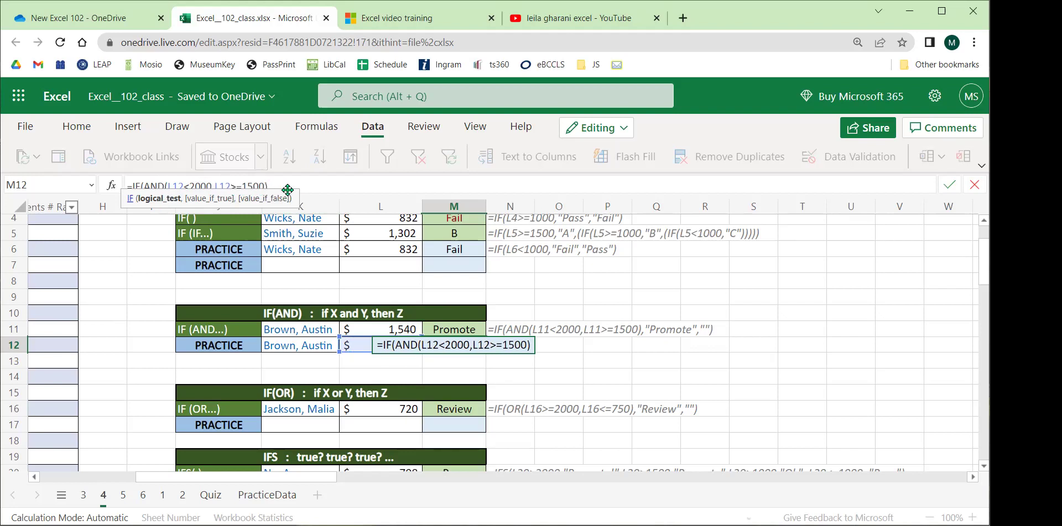
Add the "Promote" and "Not Promote" results to M12's formula and commit it.
{"action": "type", "text": ","}
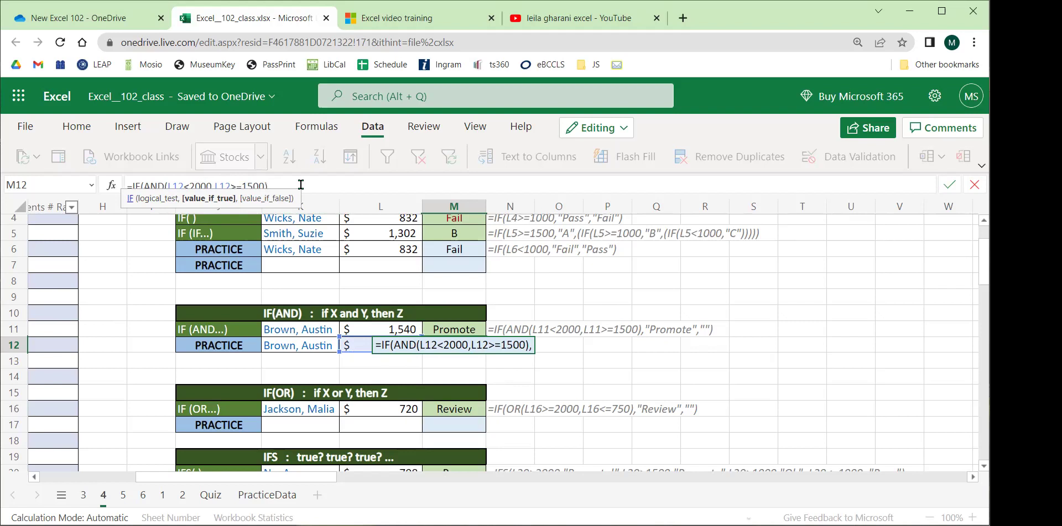
{"action": "type", "text": "\"Promote\",\"\""}
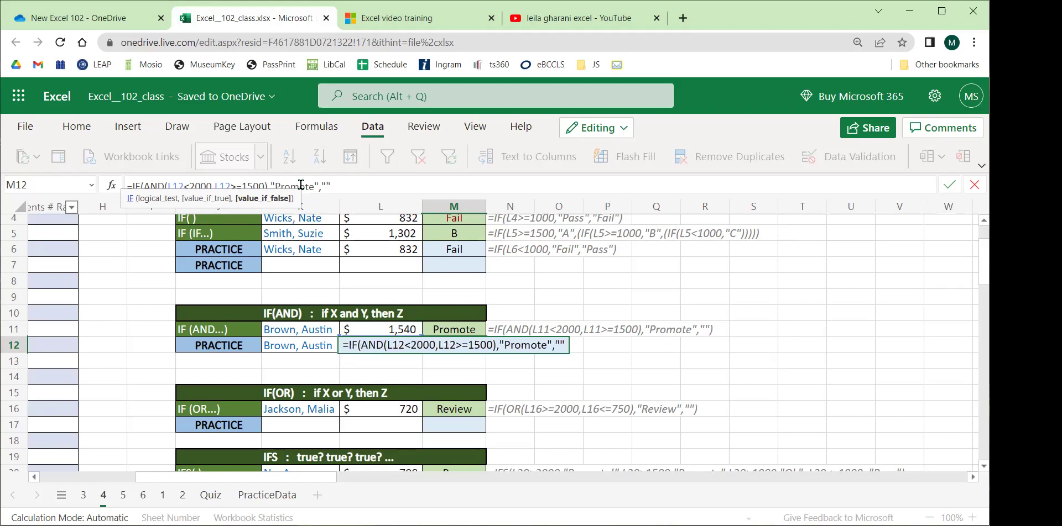
{"action": "key", "text": "BackSpace"}
{"action": "type", "text": "Not"}
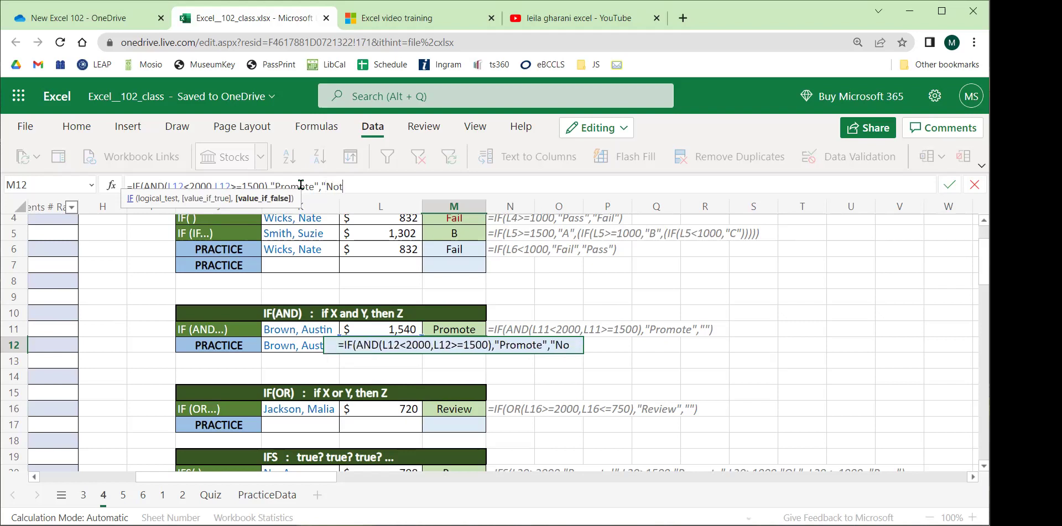
{"action": "type", "text": " Promote\")"}
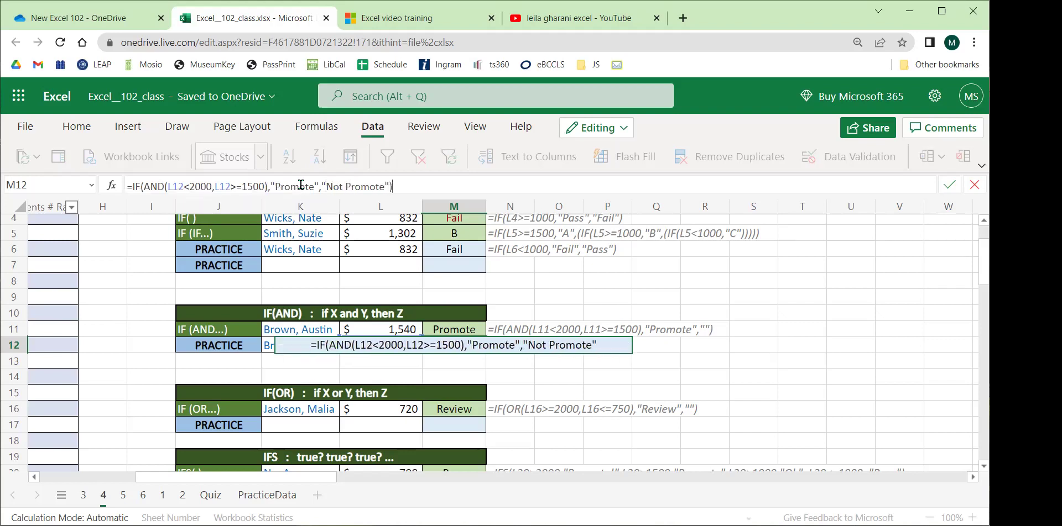
{"action": "key", "text": "Return"}
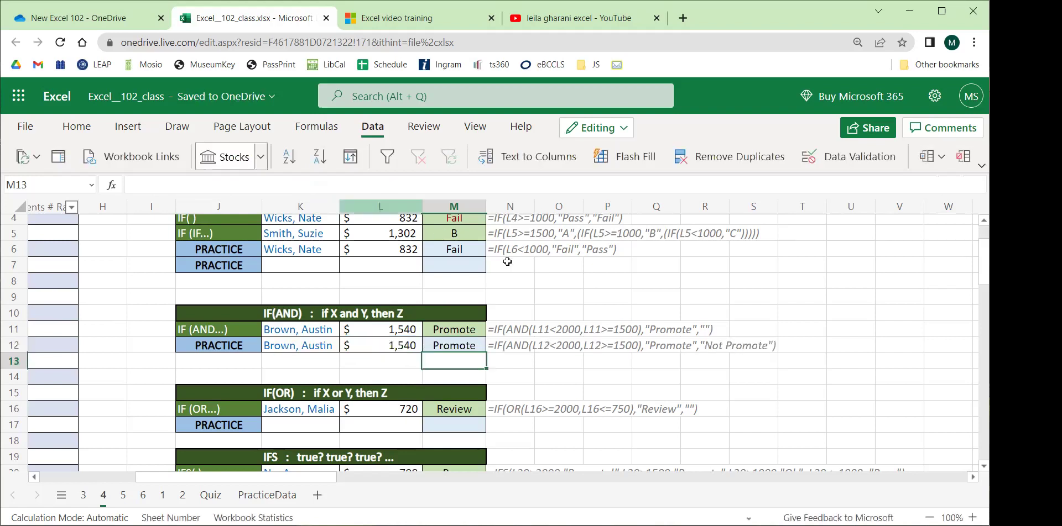
{"action": "left_click", "coordinate": [336, 346]}
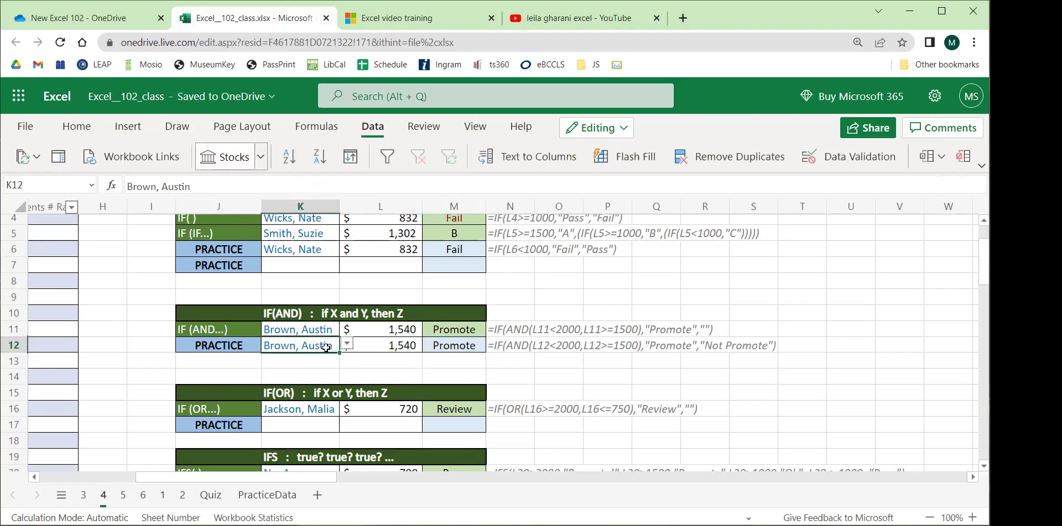
{"action": "left_click", "coordinate": [346, 344]}
{"action": "left_click", "coordinate": [286, 381]}
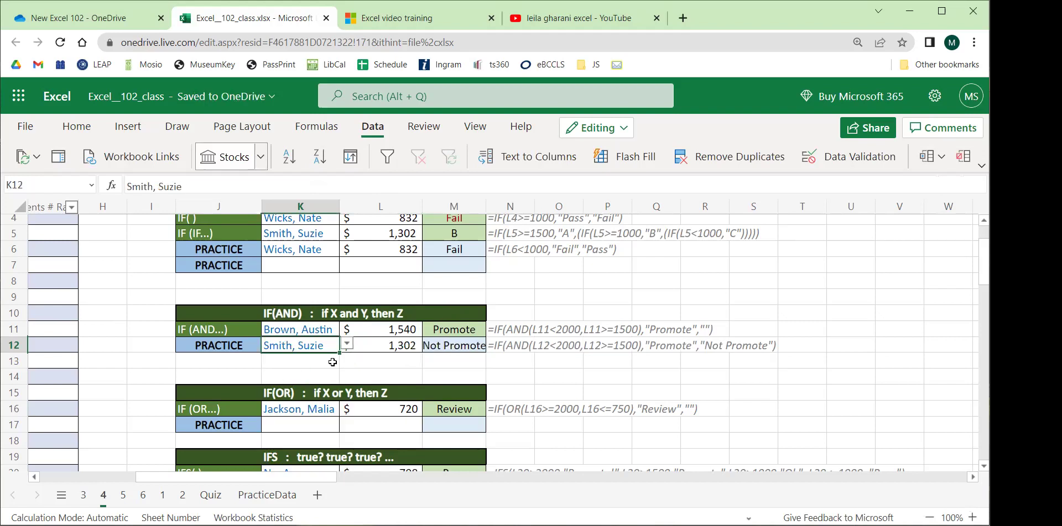
{"action": "left_click", "coordinate": [449, 345]}
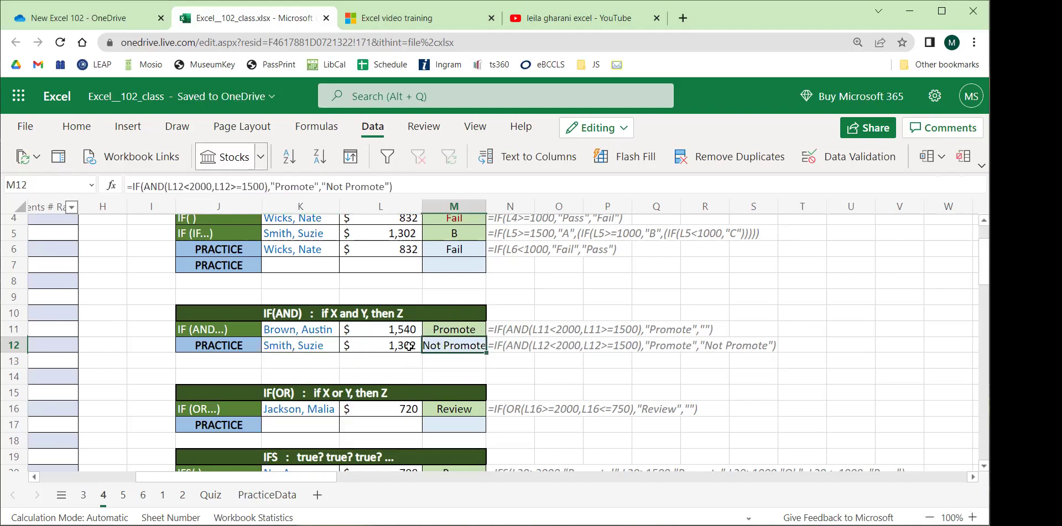
{"action": "left_click", "coordinate": [314, 345]}
{"action": "left_click", "coordinate": [346, 344]}
{"action": "left_click", "coordinate": [308, 436]}
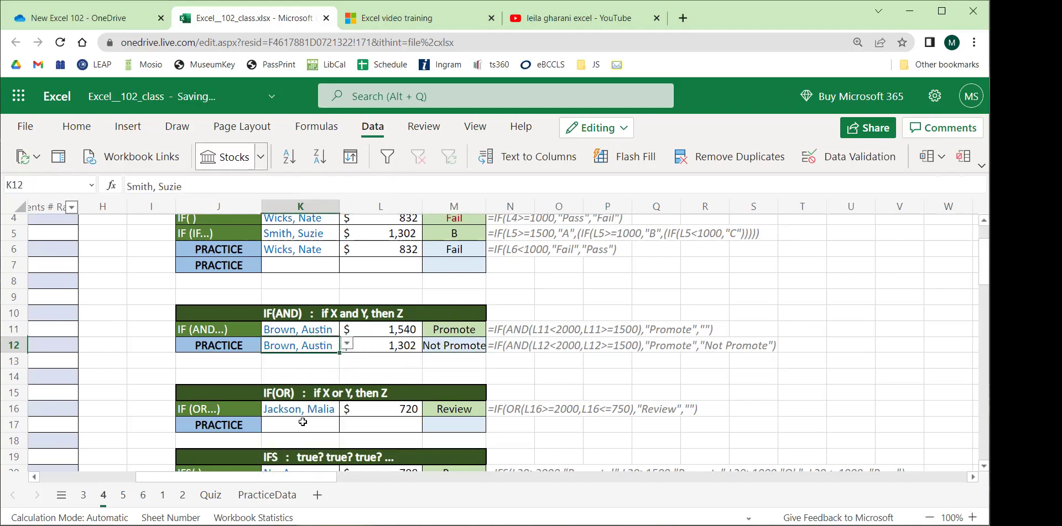
{"action": "left_click", "coordinate": [347, 345]}
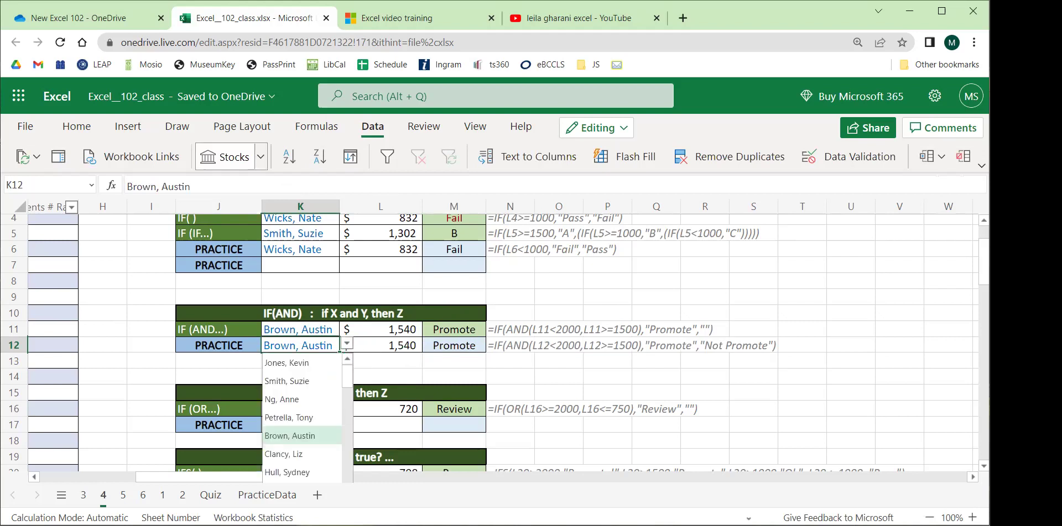
{"action": "scroll", "coordinate": [348, 351], "scroll_direction": "up", "scroll_amount": 2}
{"action": "left_click", "coordinate": [541, 292]}
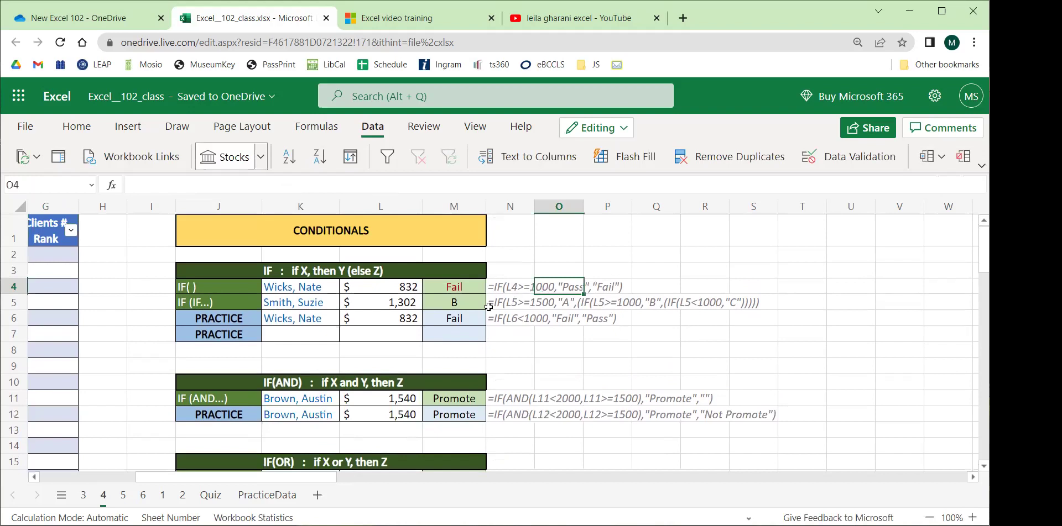
{"action": "left_click", "coordinate": [445, 297]}
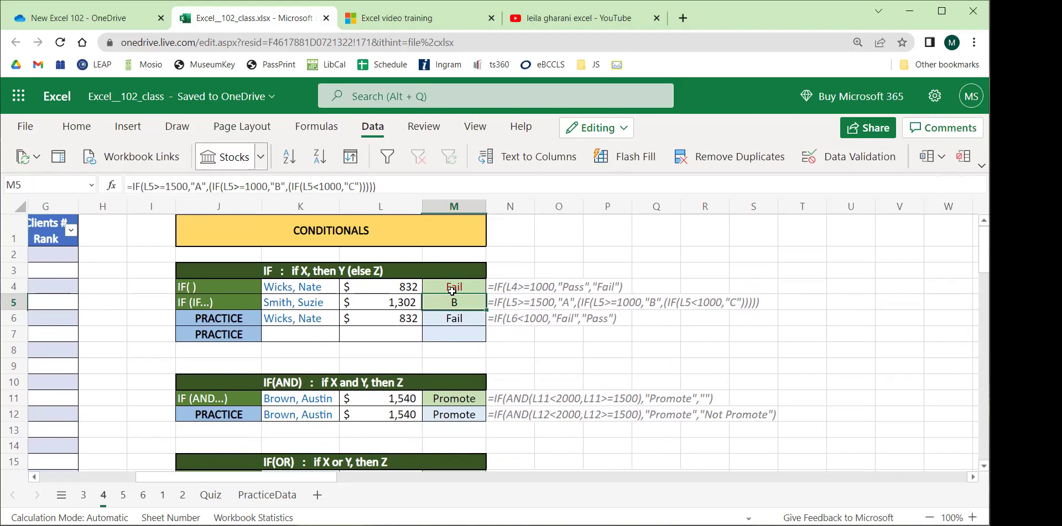
{"action": "left_click", "coordinate": [522, 403]}
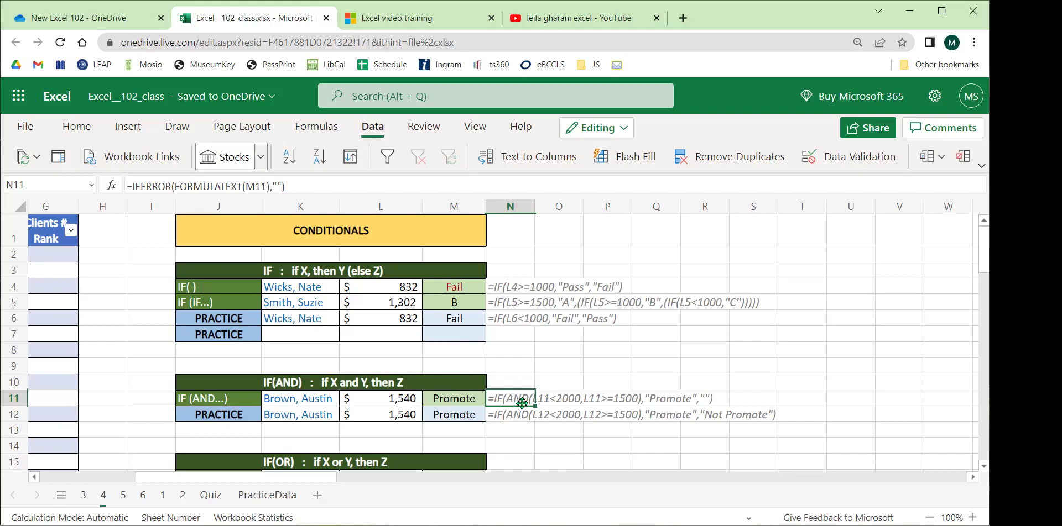
{"action": "scroll", "coordinate": [564, 322], "scroll_direction": "down", "scroll_amount": 2}
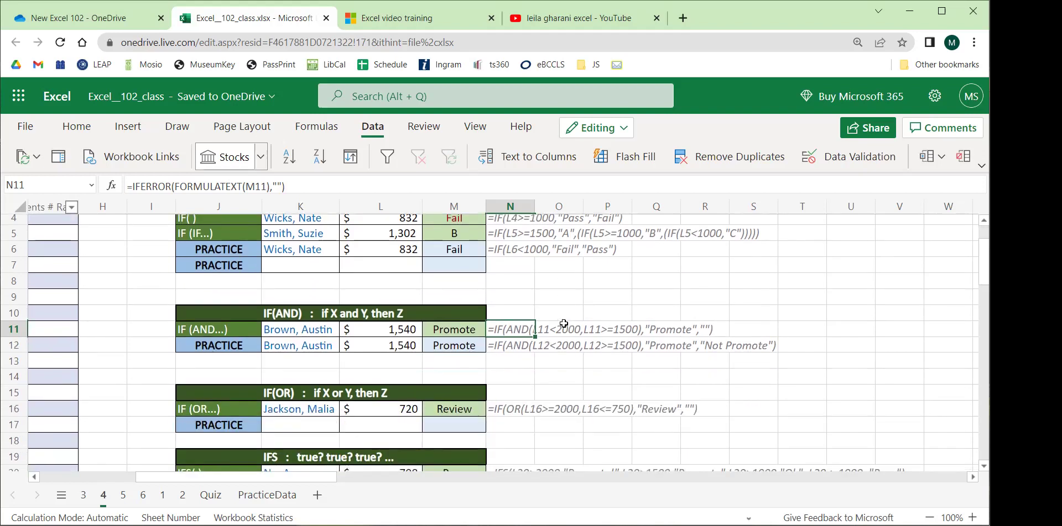
{"action": "left_click", "coordinate": [615, 290]}
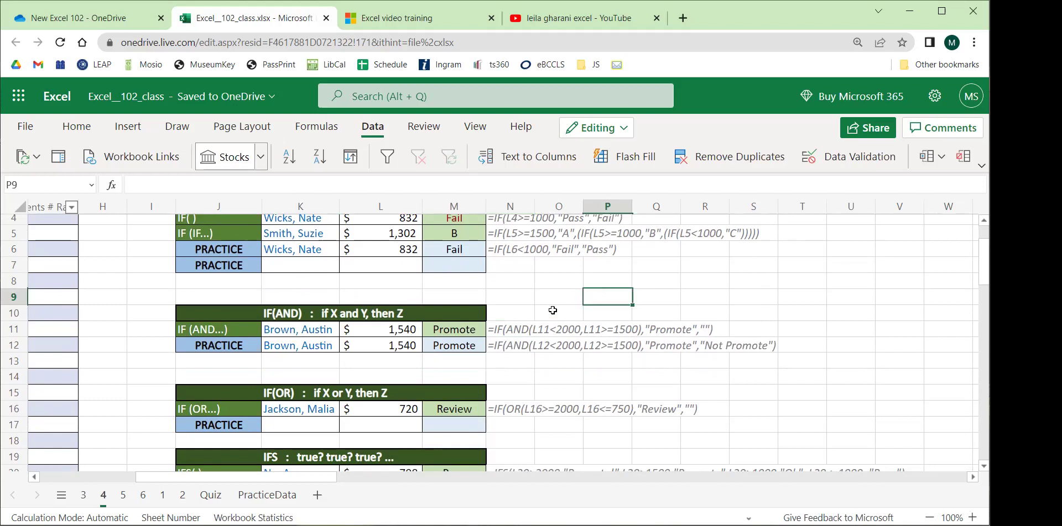
{"action": "scroll", "coordinate": [552, 310], "scroll_direction": "down", "scroll_amount": 4}
{"action": "scroll", "coordinate": [539, 318], "scroll_direction": "up", "scroll_amount": 4}
{"action": "scroll", "coordinate": [528, 324], "scroll_direction": "up", "scroll_amount": 2}
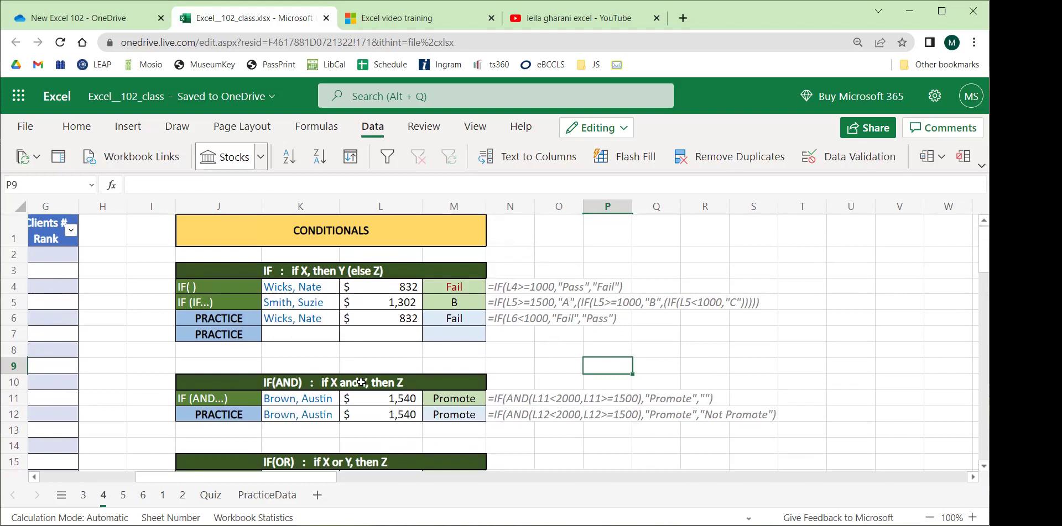
{"action": "scroll", "coordinate": [458, 348], "scroll_direction": "down", "scroll_amount": 2}
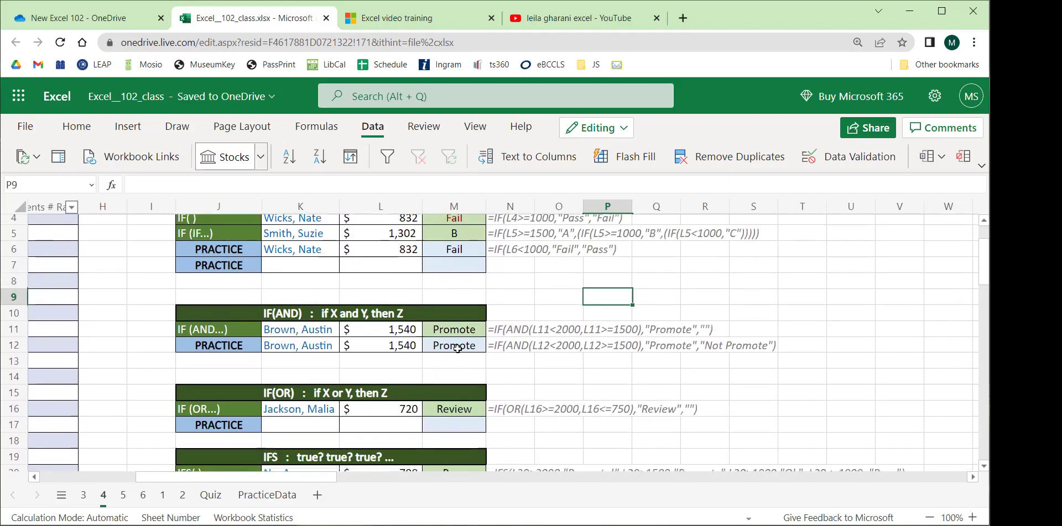
{"action": "scroll", "coordinate": [406, 345], "scroll_direction": "down", "scroll_amount": 2}
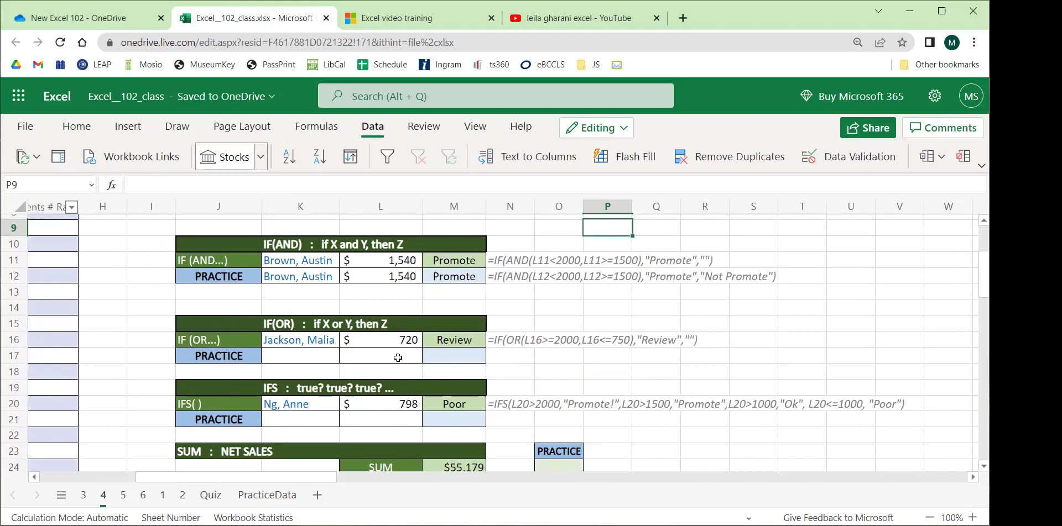
{"action": "left_click", "coordinate": [292, 363]}
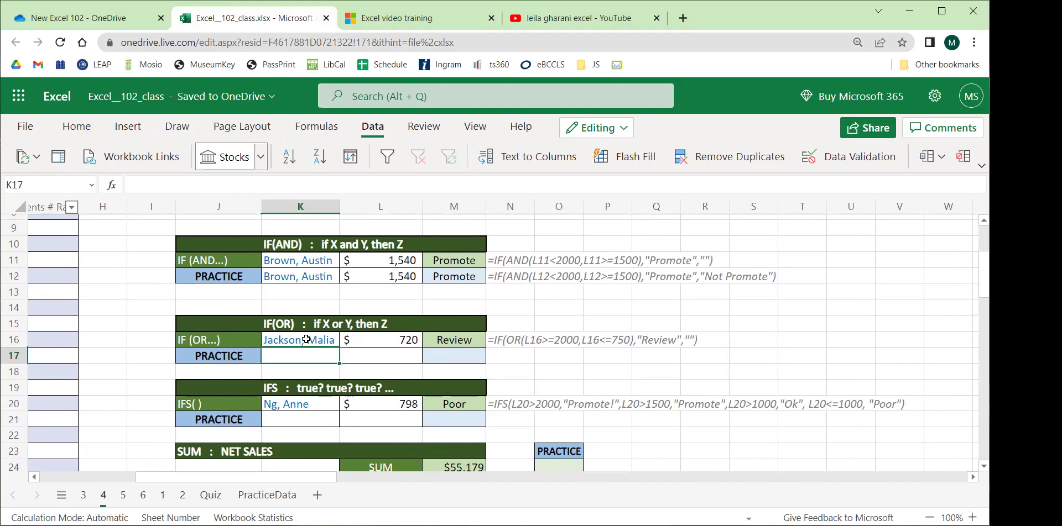
{"action": "scroll", "coordinate": [301, 335], "scroll_direction": "down", "scroll_amount": 2}
{"action": "scroll", "coordinate": [300, 334], "scroll_direction": "up", "scroll_amount": 2}
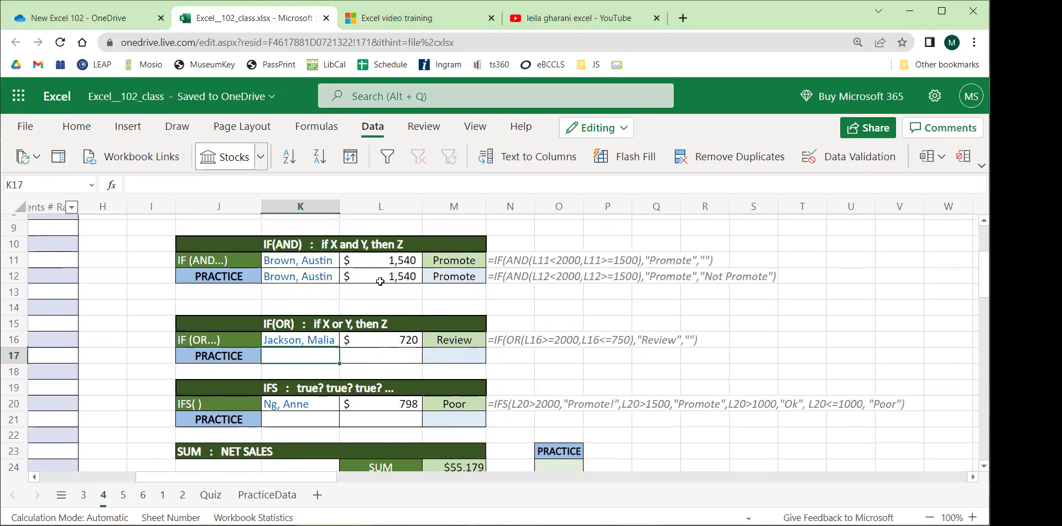
{"action": "left_click_drag", "start_coordinate": [297, 339], "coordinate": [388, 331]}
{"action": "left_click", "coordinate": [387, 340]}
{"action": "left_click_drag", "start_coordinate": [299, 339], "coordinate": [368, 360]}
{"action": "left_click", "coordinate": [367, 360]}
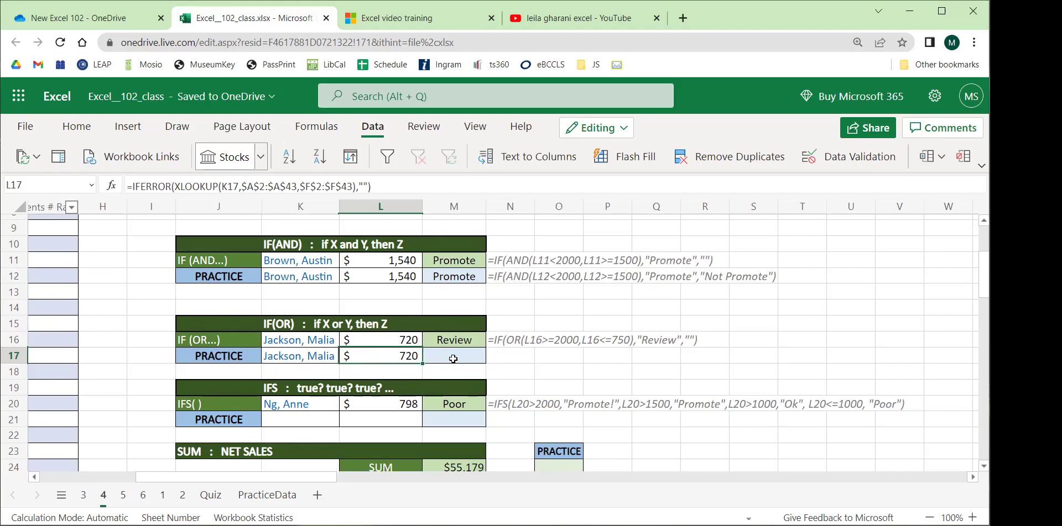
{"action": "left_click", "coordinate": [452, 358]}
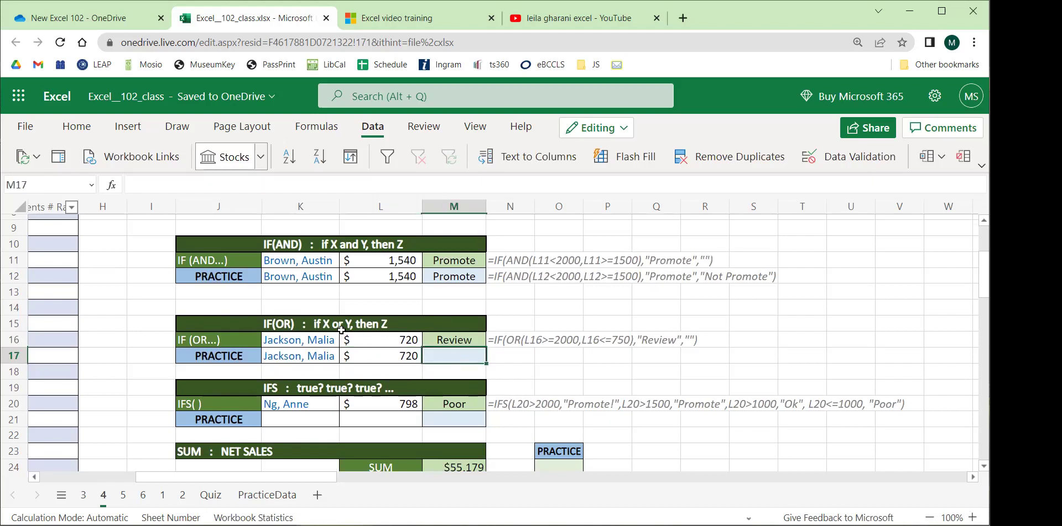
{"action": "left_click", "coordinate": [290, 243]}
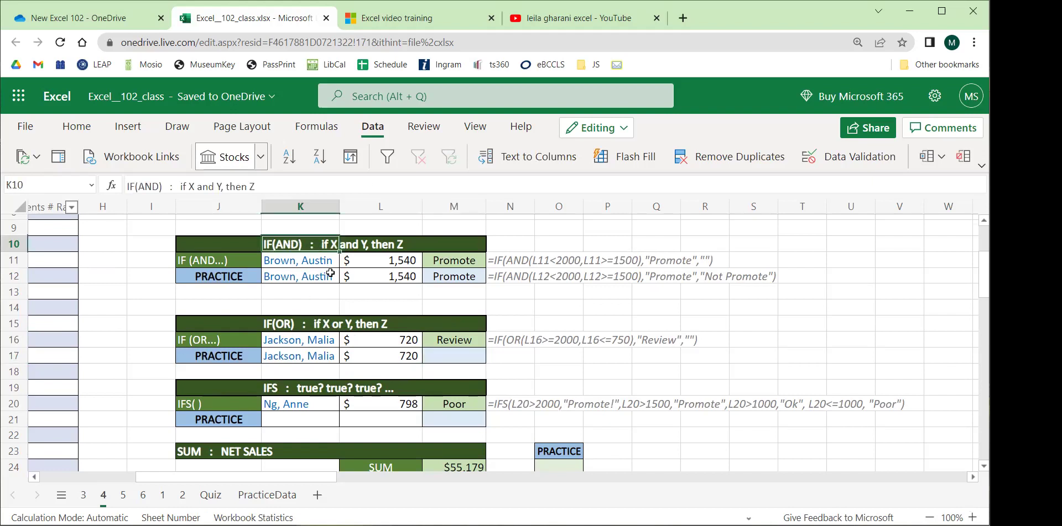
{"action": "left_click", "coordinate": [285, 325]}
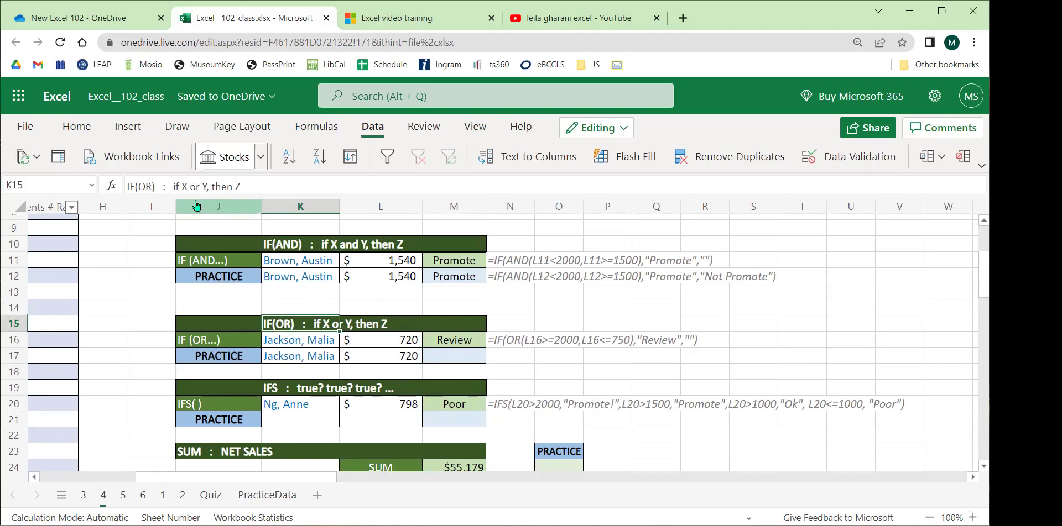
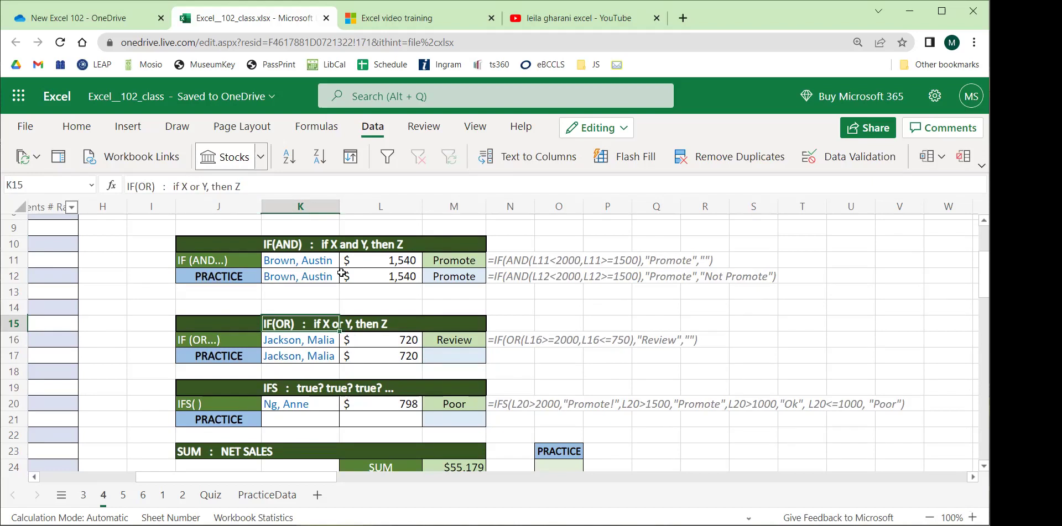
Study the IF(OR) example formula in M16: its >=2000 and <=750 conditions and the 'Review' result.
{"action": "left_click_drag", "start_coordinate": [435, 258], "coordinate": [453, 270]}
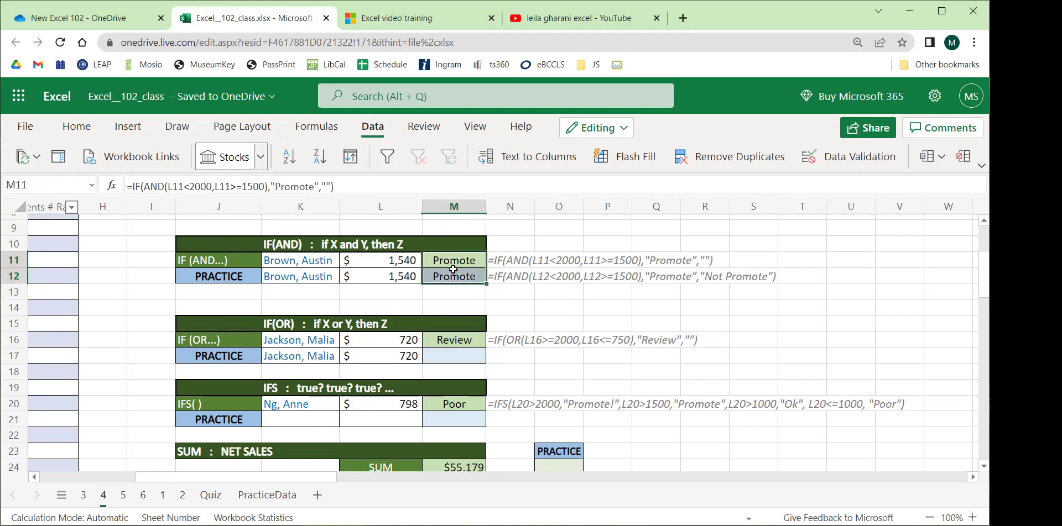
{"action": "left_click", "coordinate": [449, 355]}
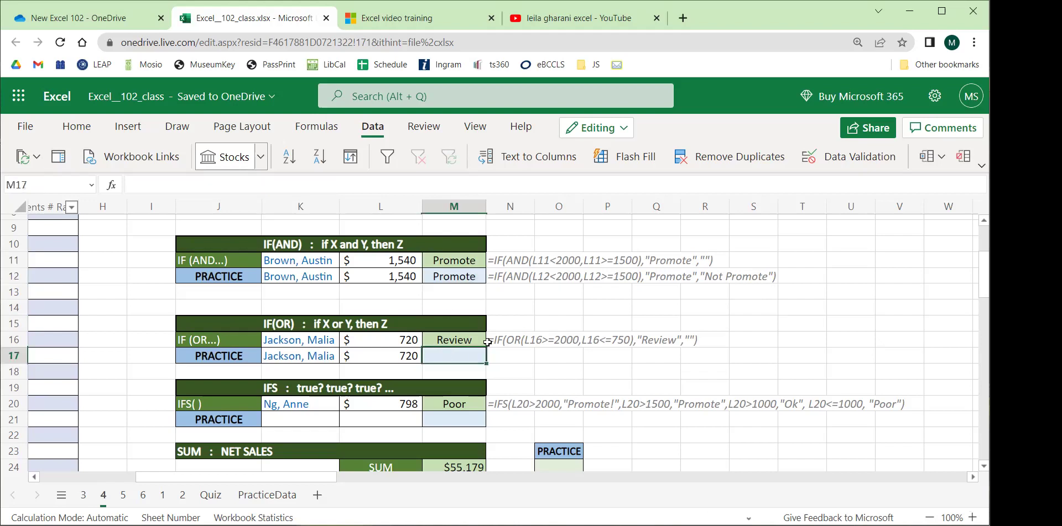
{"action": "left_click", "coordinate": [490, 341]}
{"action": "left_click", "coordinate": [451, 340]}
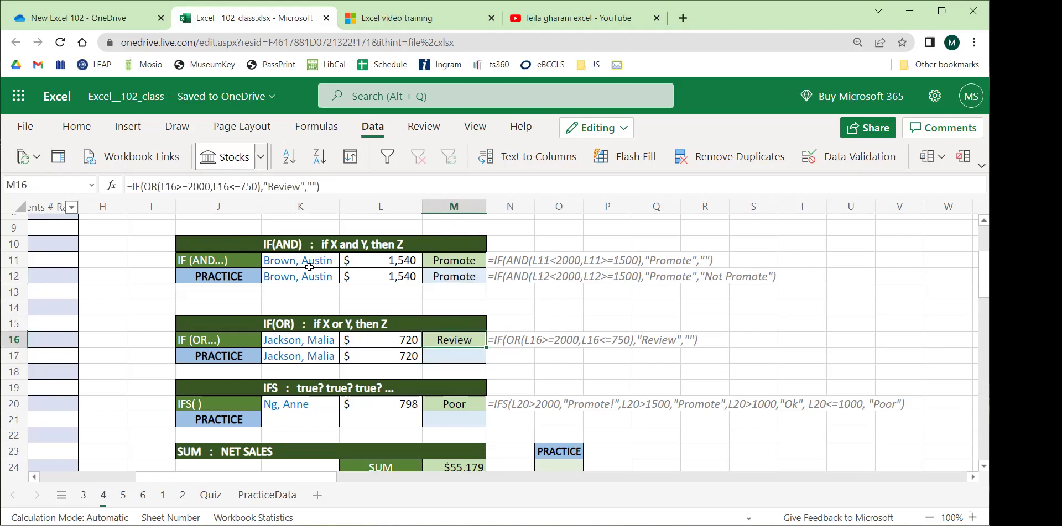
{"action": "left_click_drag", "start_coordinate": [211, 187], "coordinate": [170, 187]}
{"action": "left_click", "coordinate": [279, 186]}
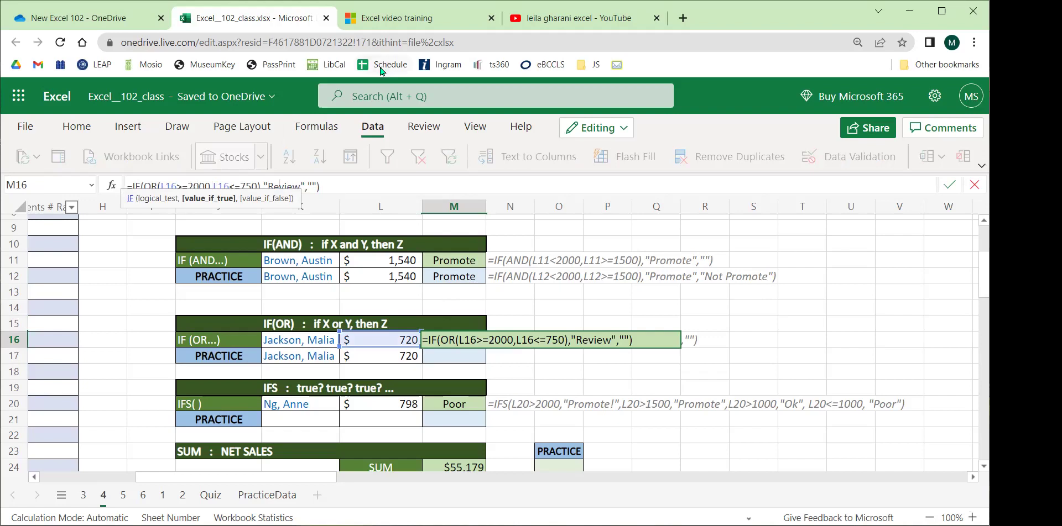
{"action": "left_click_drag", "start_coordinate": [215, 186], "coordinate": [258, 186]}
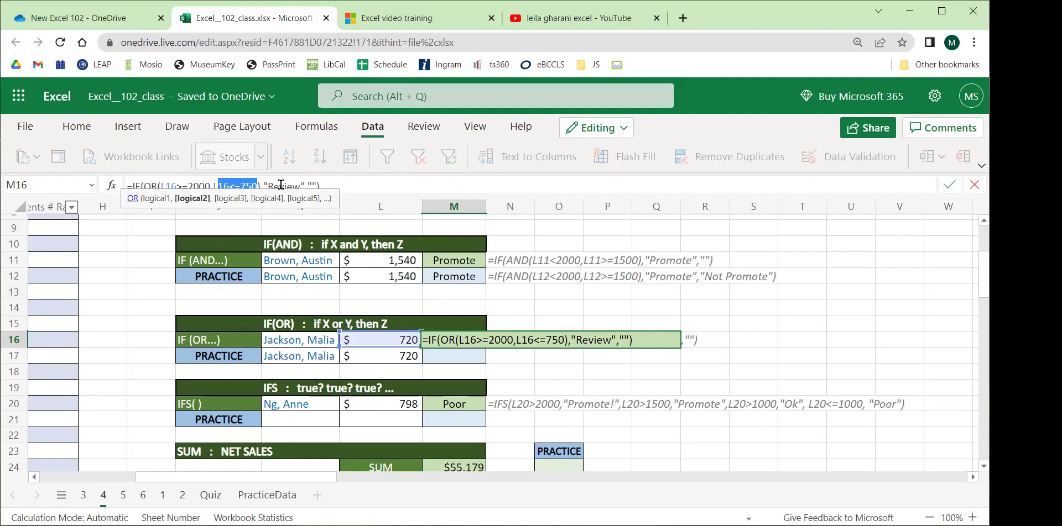
{"action": "double_click", "coordinate": [281, 185]}
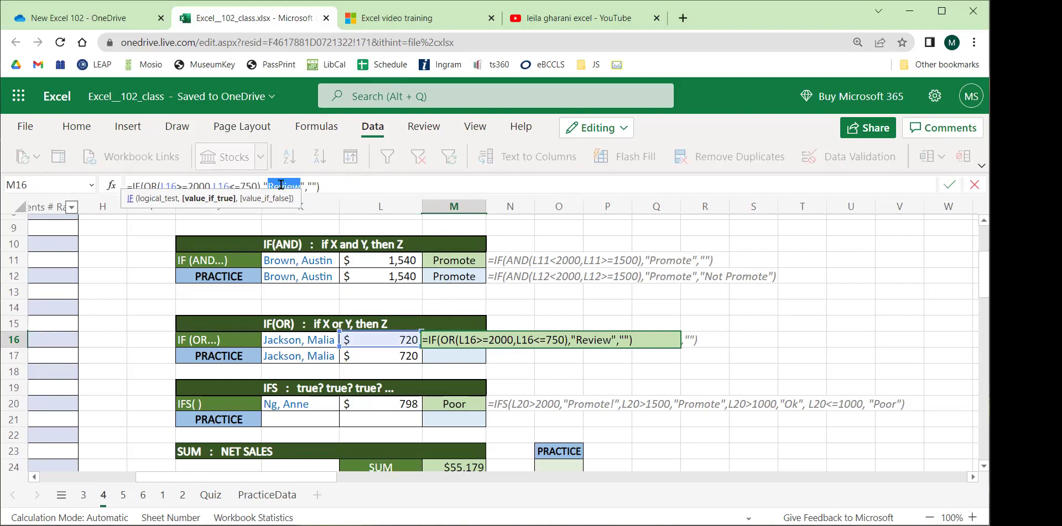
{"action": "left_click", "coordinate": [329, 186]}
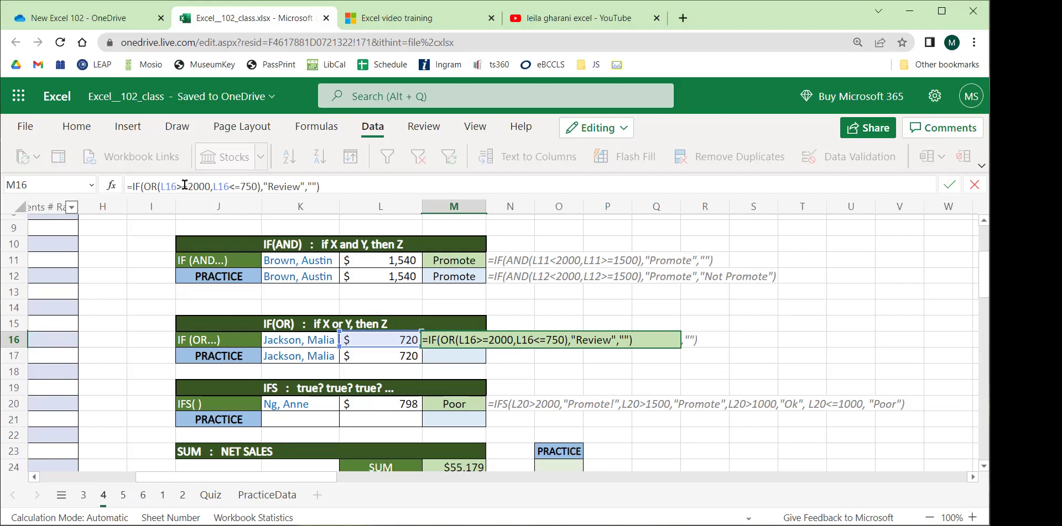
{"action": "left_click", "coordinate": [385, 359]}
In M17 build the condition part =IF(OR(L17>=2000,L17<=750) using L17 references.
{"action": "left_click", "coordinate": [459, 360]}
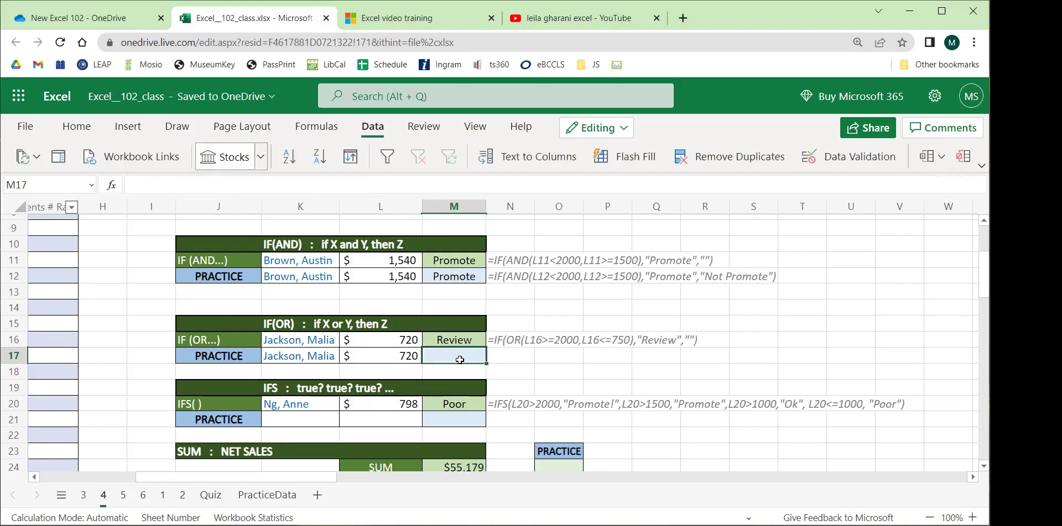
{"action": "type", "text": "=IF"}
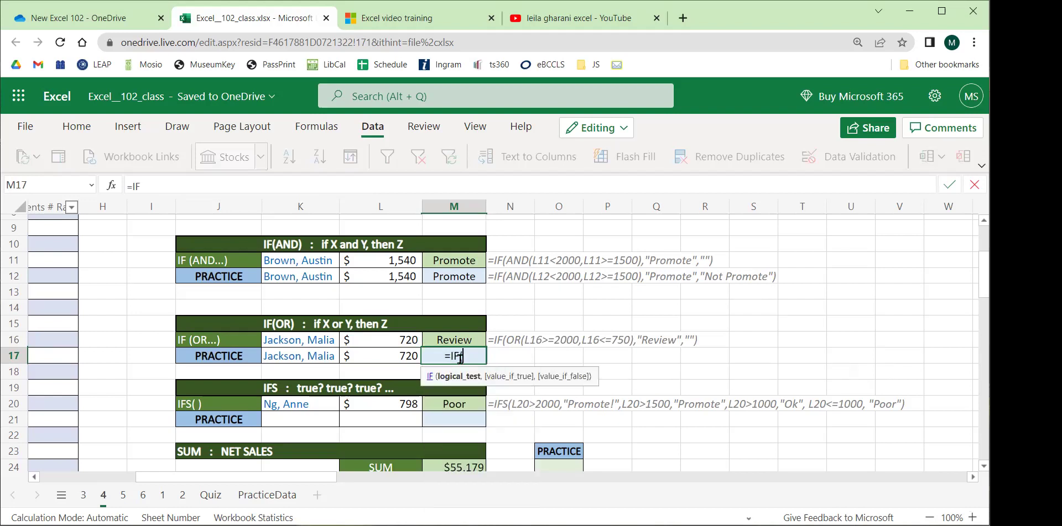
{"action": "type", "text": "(OR("}
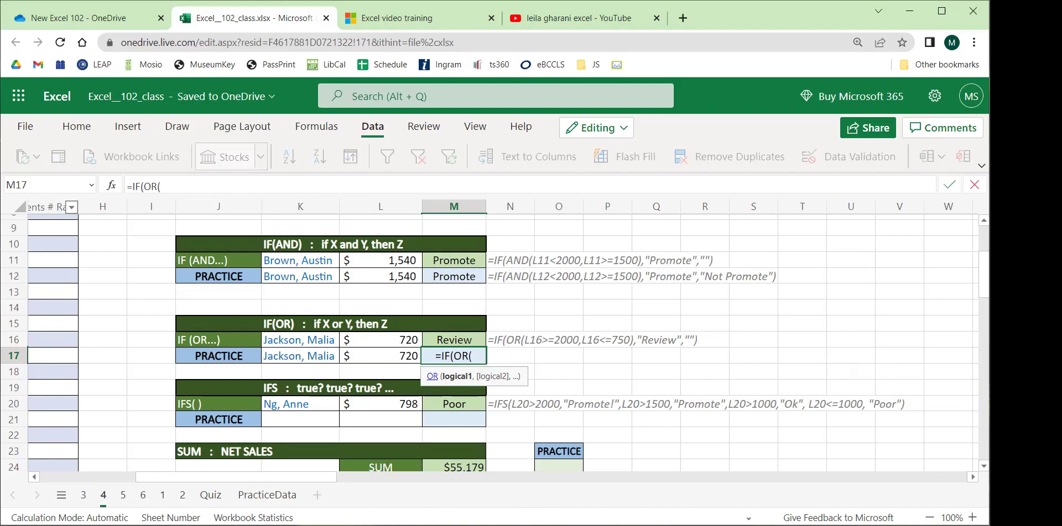
{"action": "left_click", "coordinate": [389, 357]}
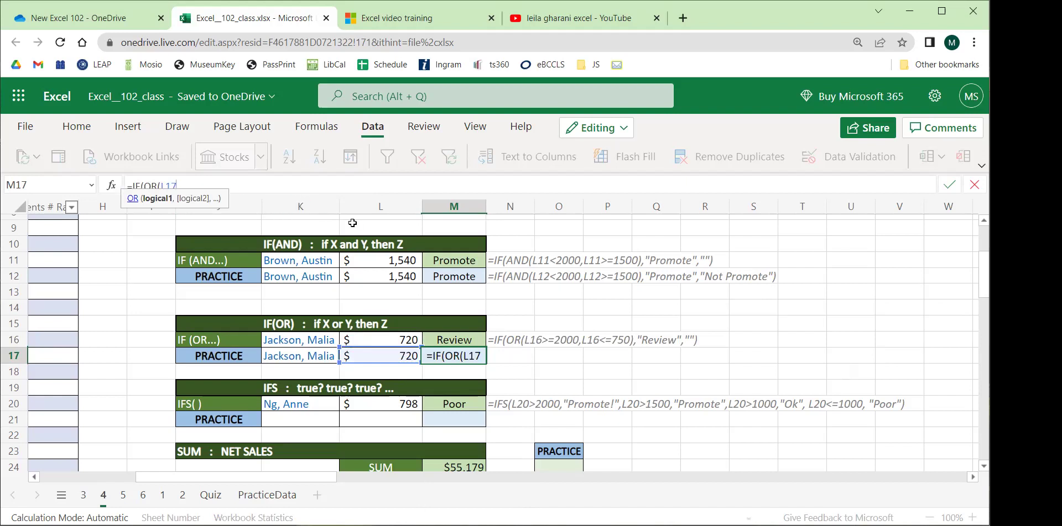
{"action": "type", "text": ">=2000"}
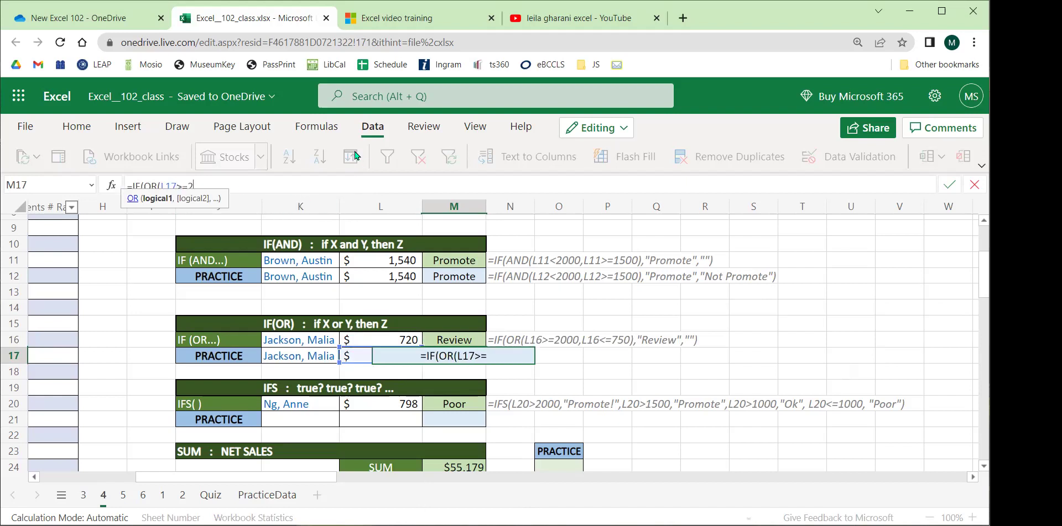
{"action": "type", "text": ","}
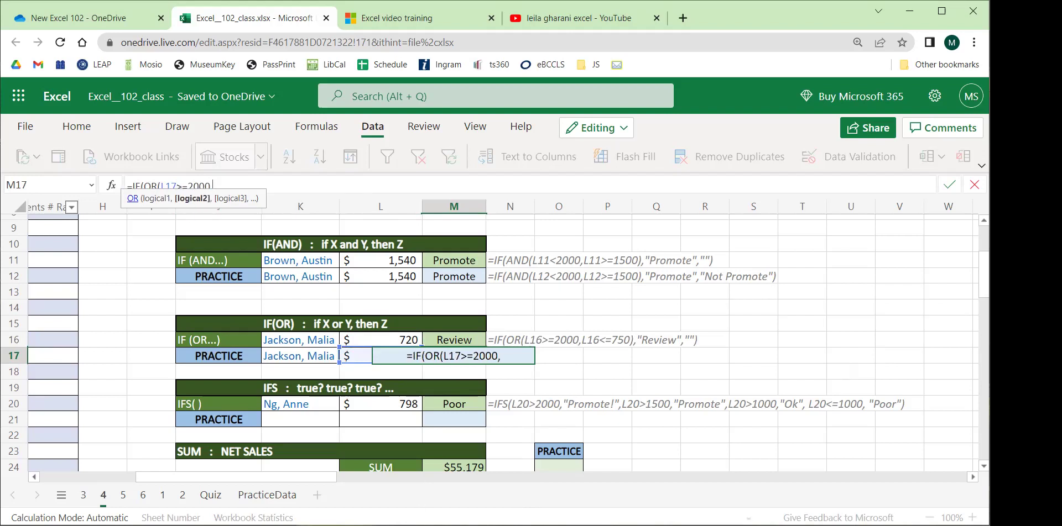
{"action": "key", "text": "BackSpace"}
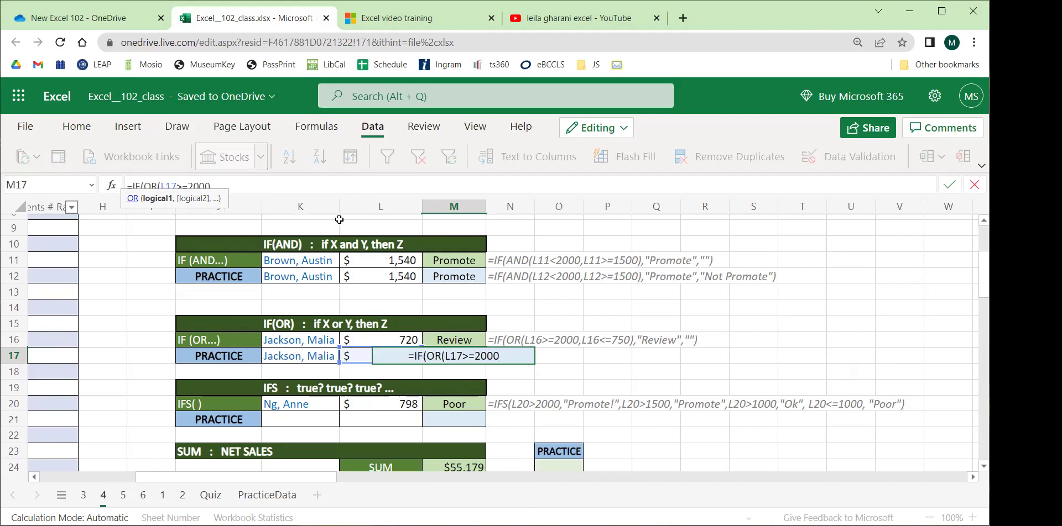
{"action": "type", "text": ","}
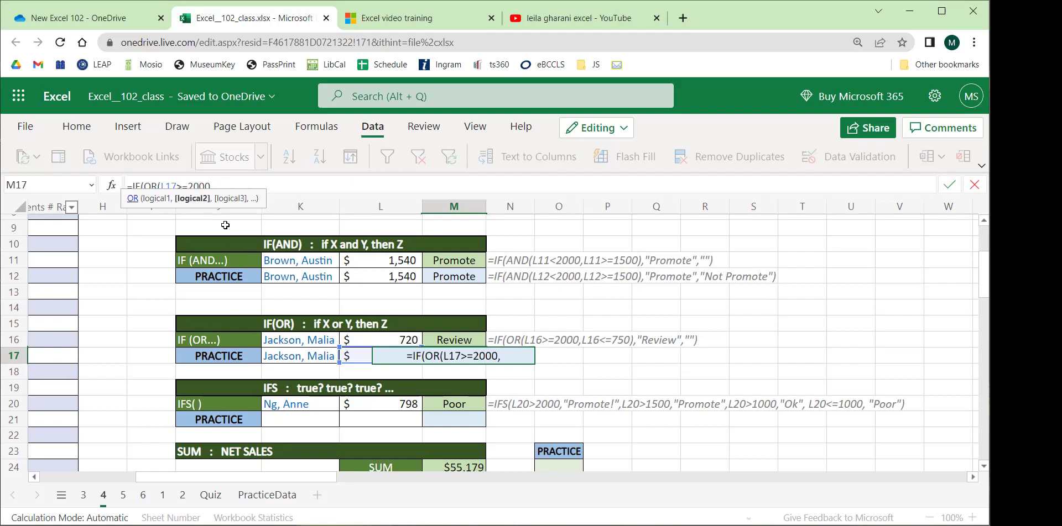
{"action": "left_click", "coordinate": [360, 355]}
{"action": "left_click", "coordinate": [264, 184]}
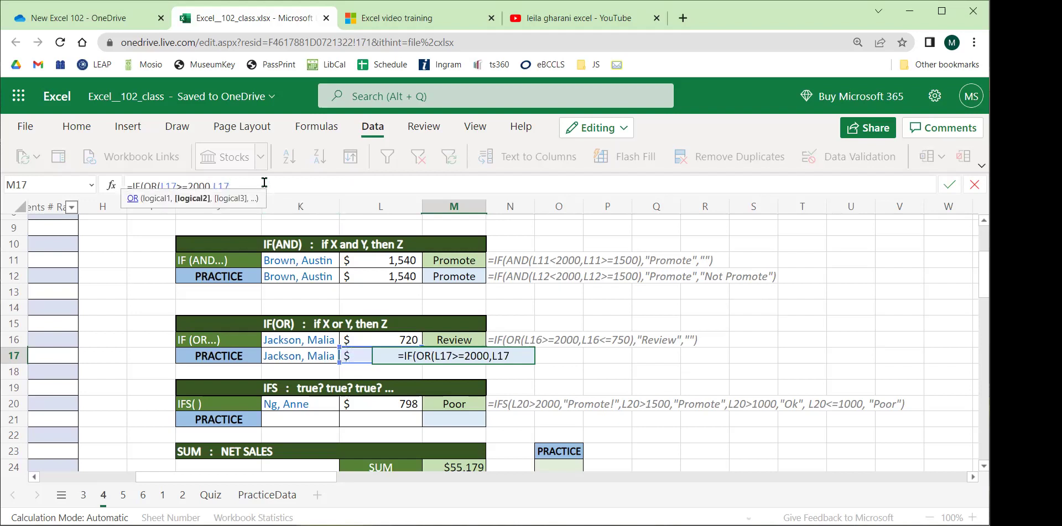
{"action": "type", "text": "<="}
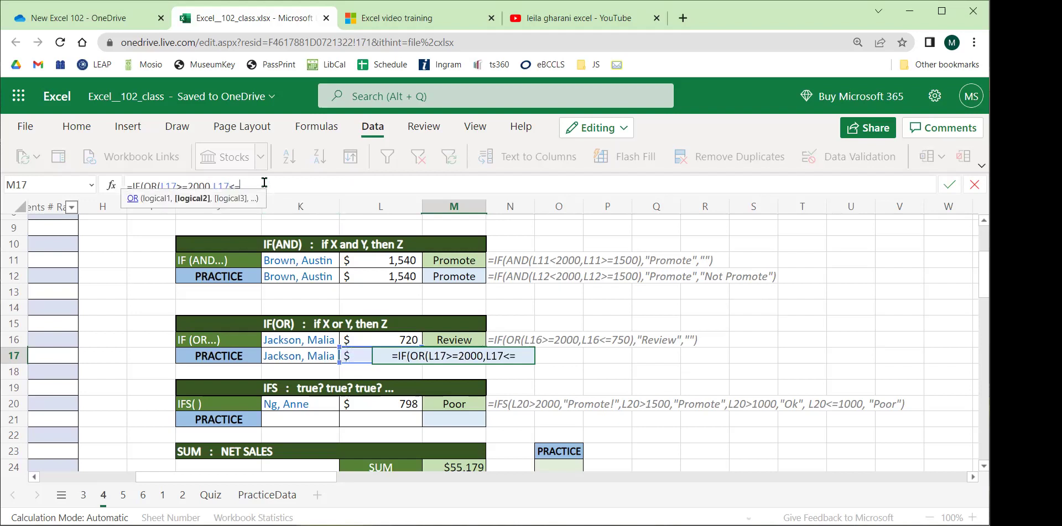
{"action": "type", "text": "750"}
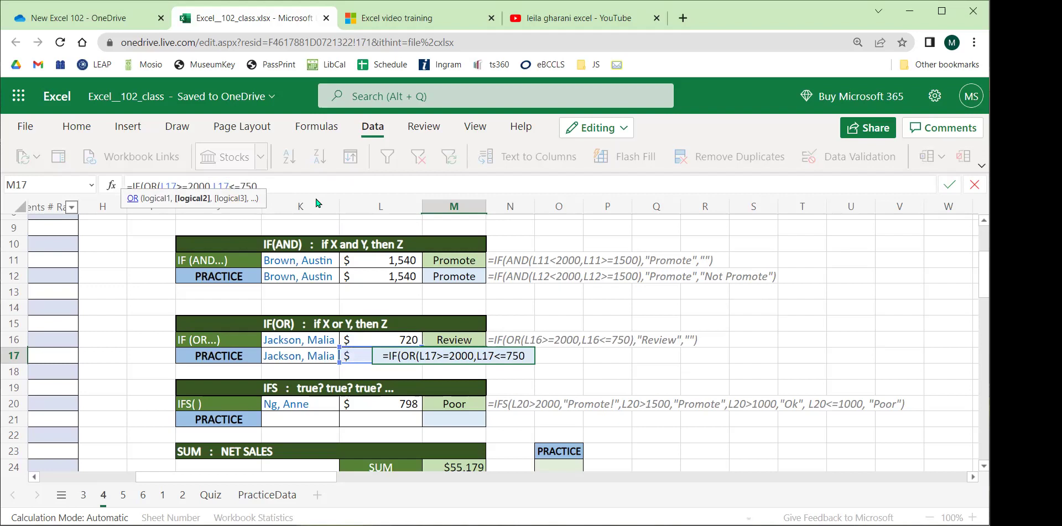
{"action": "type", "text": ")"}
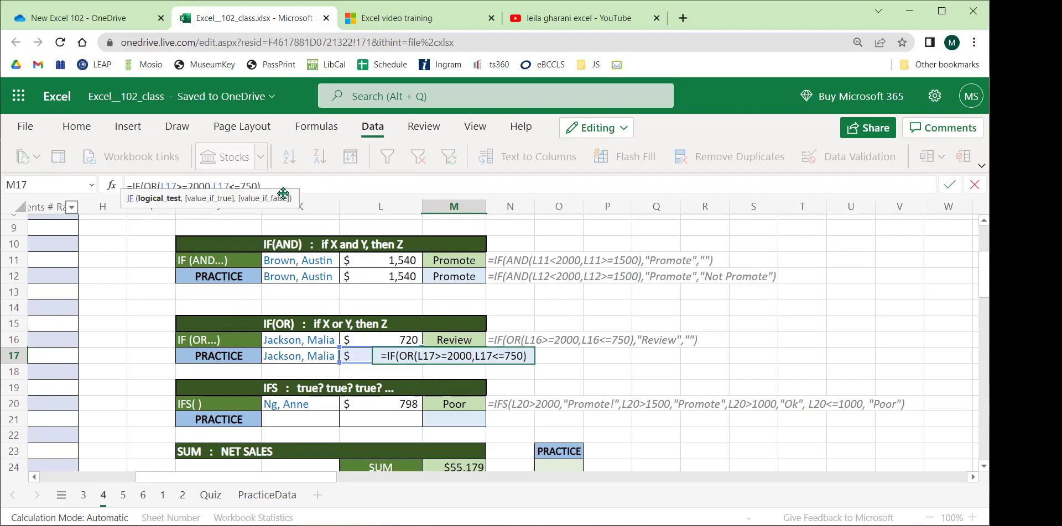
Complete the formula with the results "Review" and "" and enter it in M17.
{"action": "left_click_drag", "start_coordinate": [145, 186], "coordinate": [258, 186]}
{"action": "left_click", "coordinate": [284, 185]}
{"action": "type", "text": ","}
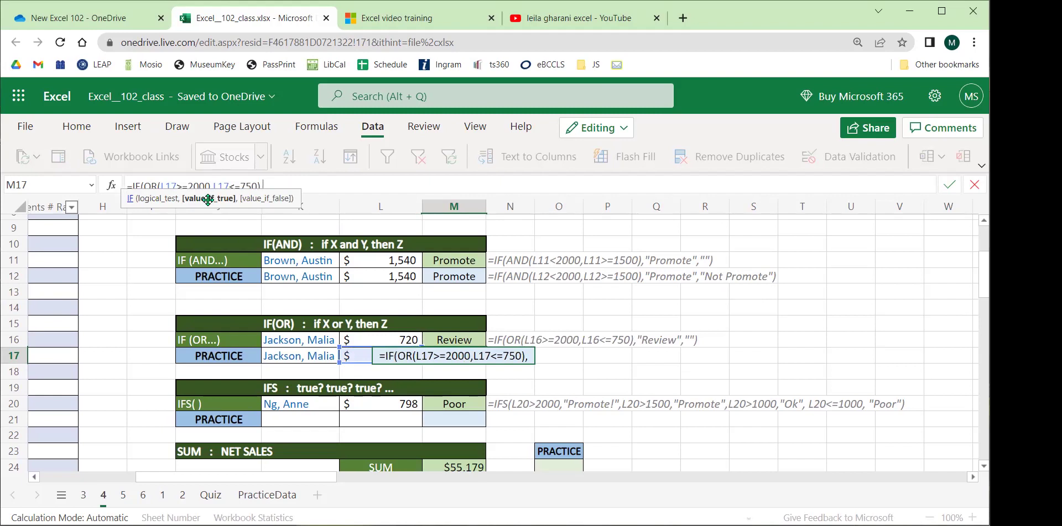
{"action": "type", "text": "\"Review\","}
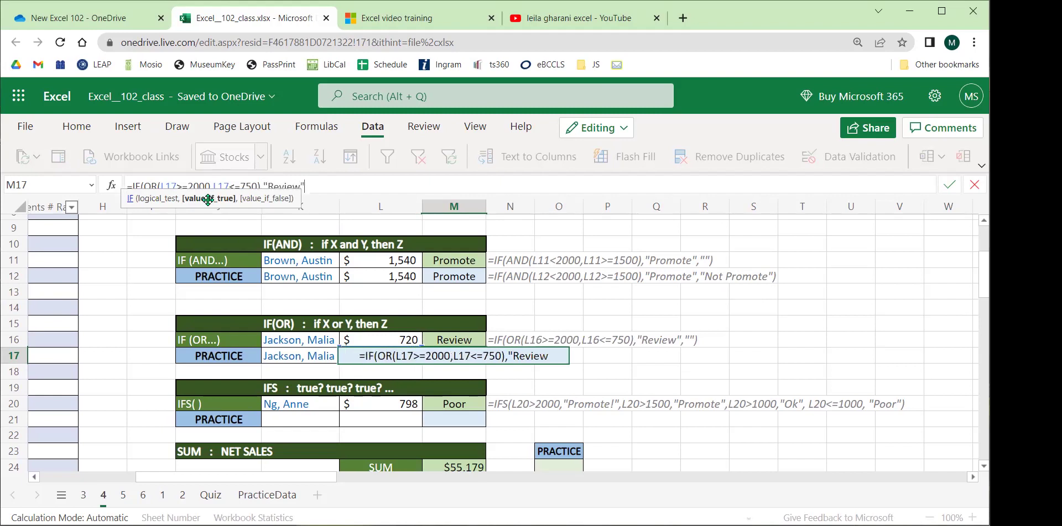
{"action": "type", "text": "\""}
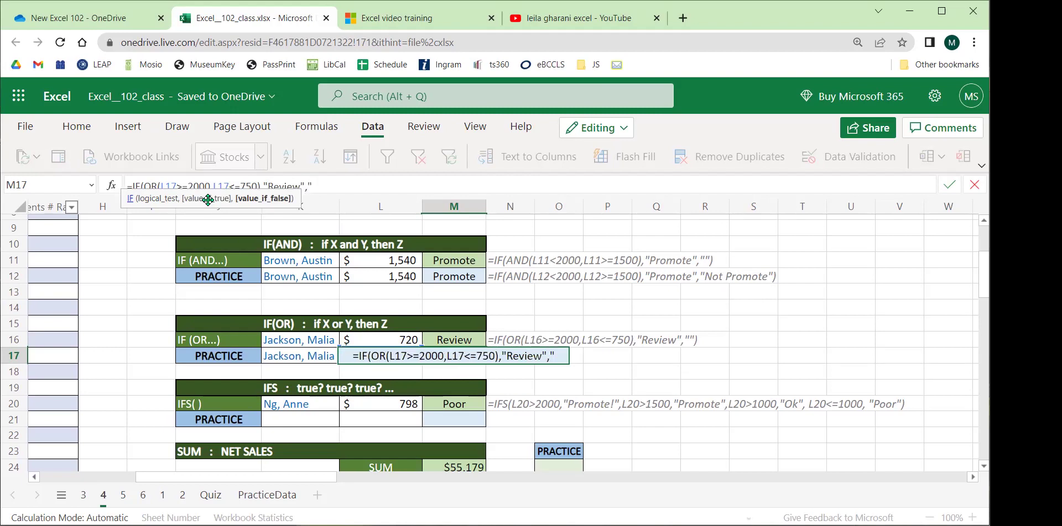
{"action": "type", "text": "\""}
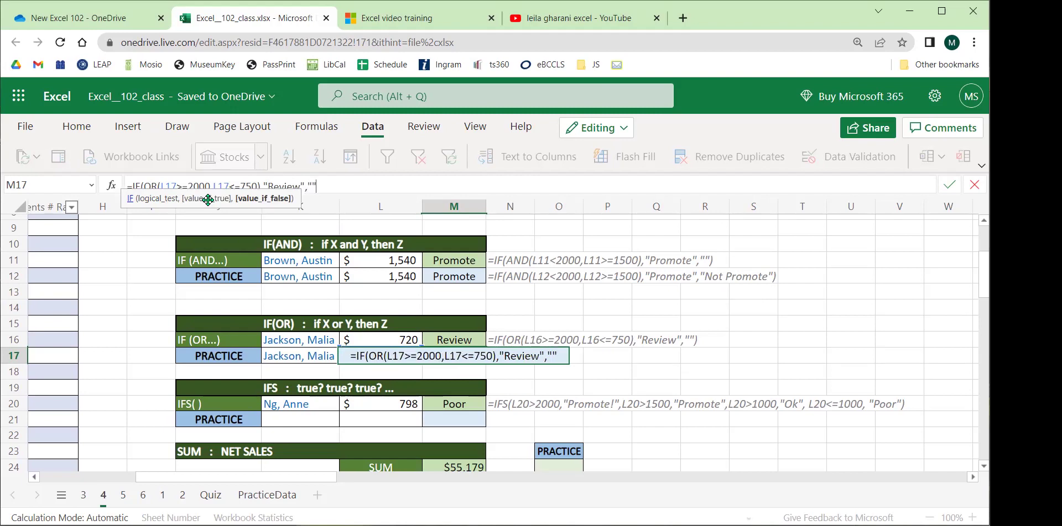
{"action": "type", "text": ")"}
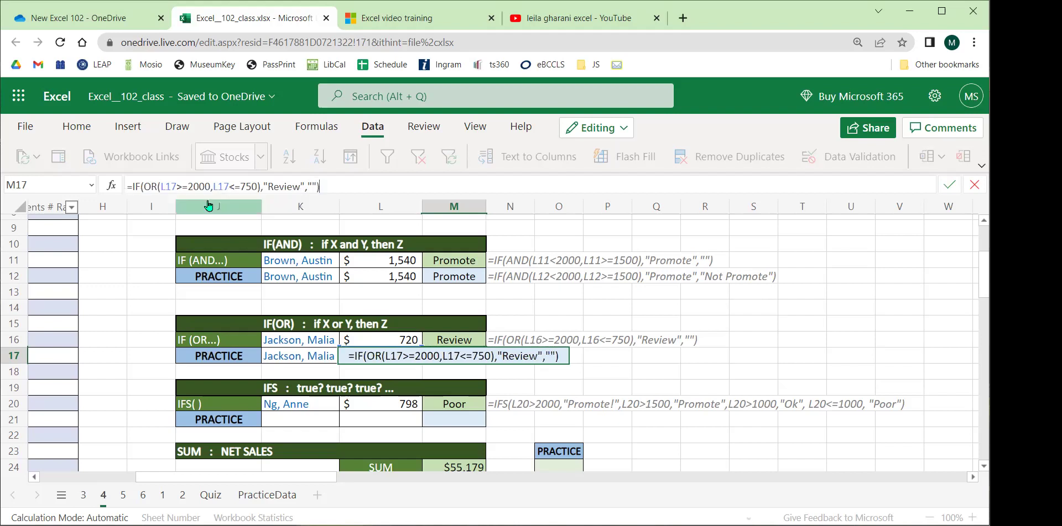
{"action": "key", "text": "BackSpace"}
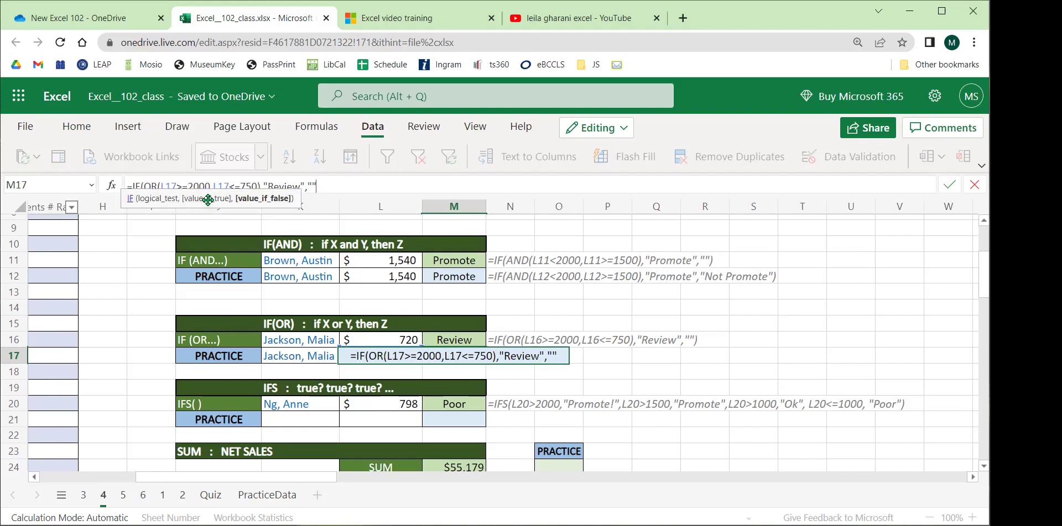
{"action": "type", "text": ")"}
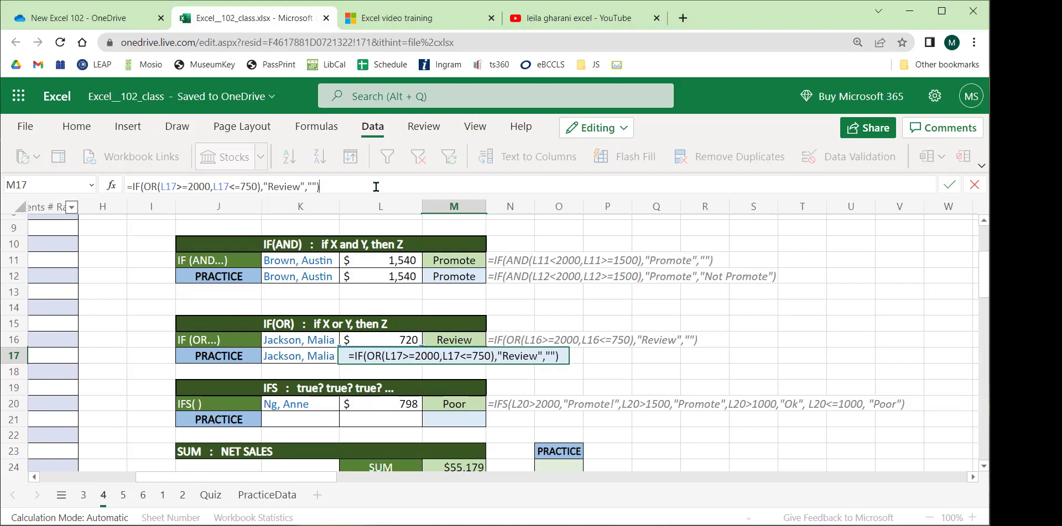
{"action": "key", "text": "Return"}
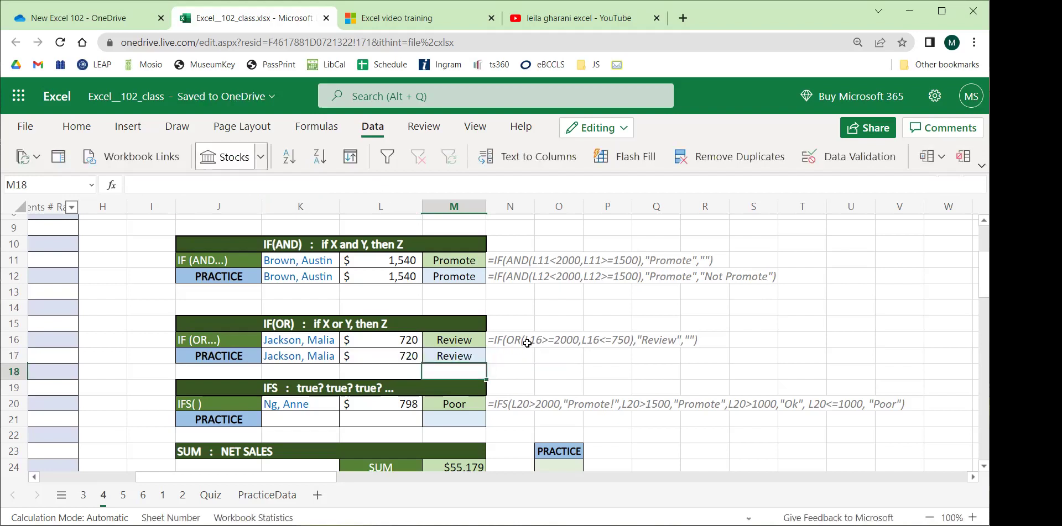
Try several different employees in K17, including one with 1,386 sales.
{"action": "scroll", "coordinate": [353, 321], "scroll_direction": "down", "scroll_amount": 2}
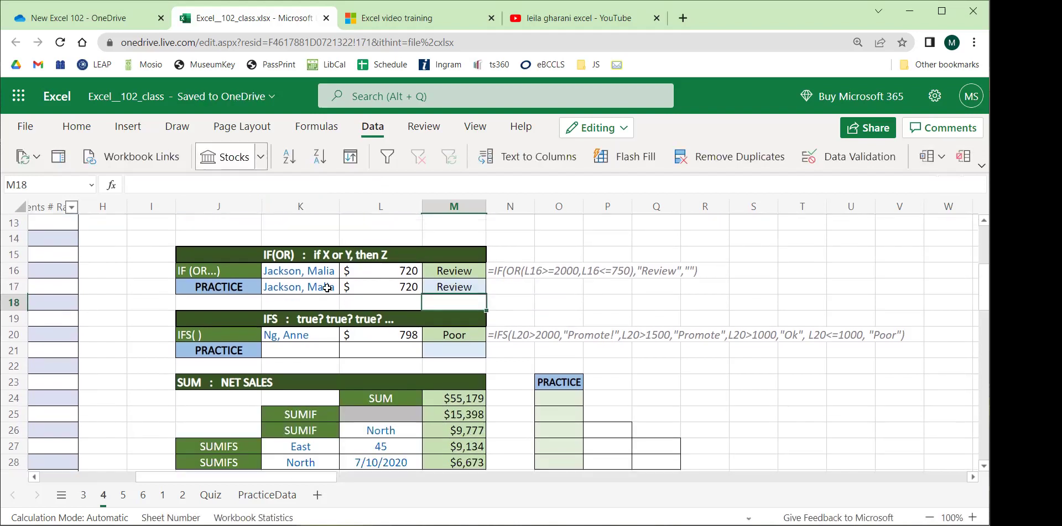
{"action": "left_click", "coordinate": [326, 288]}
{"action": "left_click", "coordinate": [346, 286]}
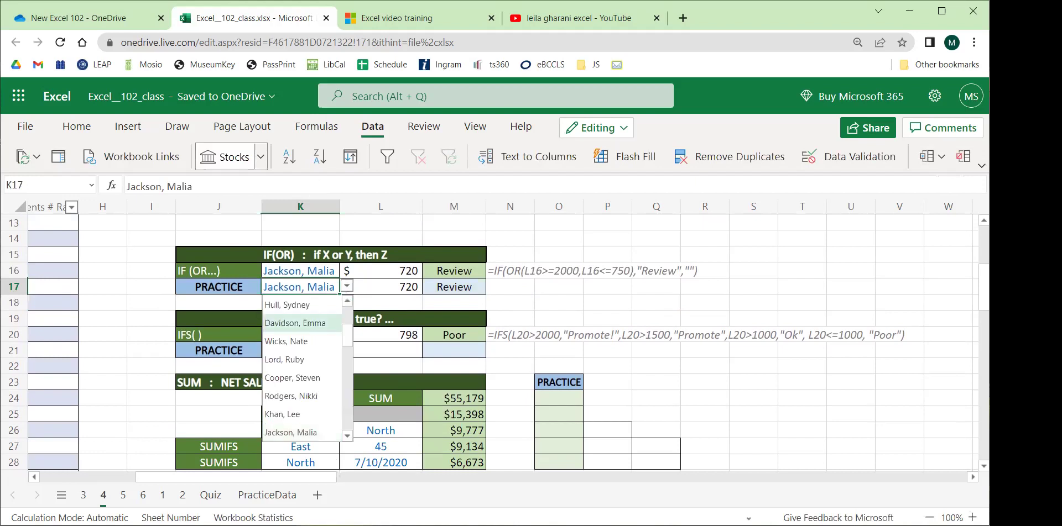
{"action": "left_click", "coordinate": [304, 323]}
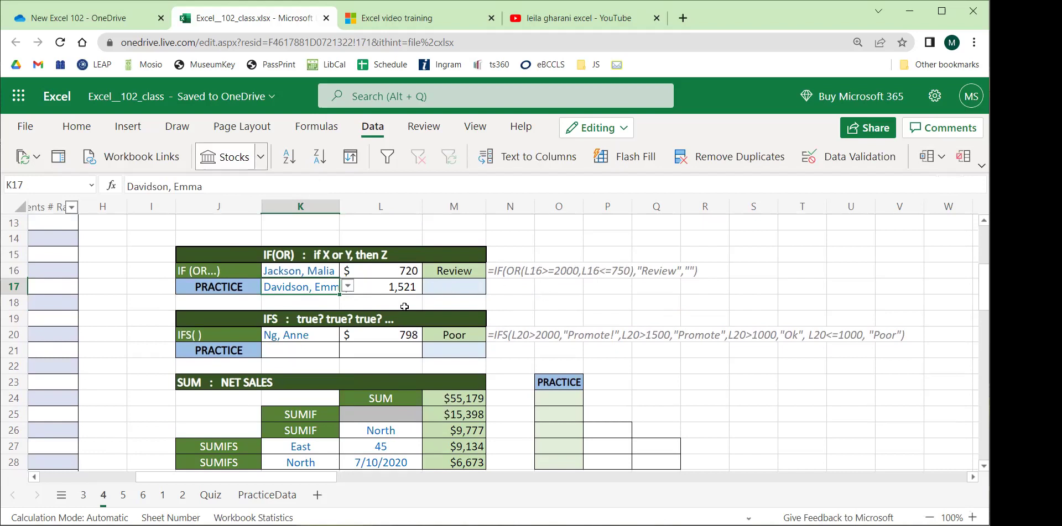
{"action": "left_click", "coordinate": [348, 286]}
{"action": "left_click", "coordinate": [290, 359]}
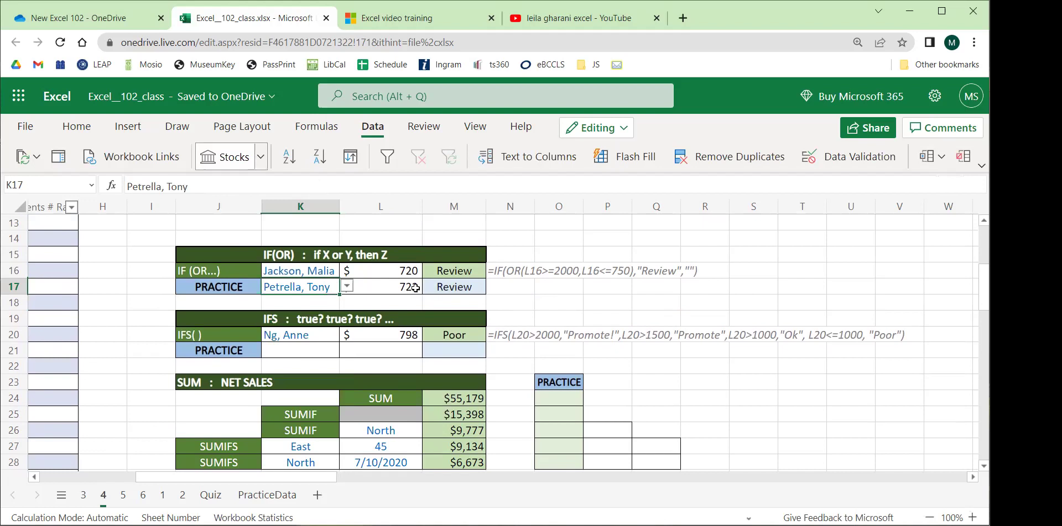
{"action": "left_click", "coordinate": [347, 286]}
{"action": "left_click", "coordinate": [279, 391]}
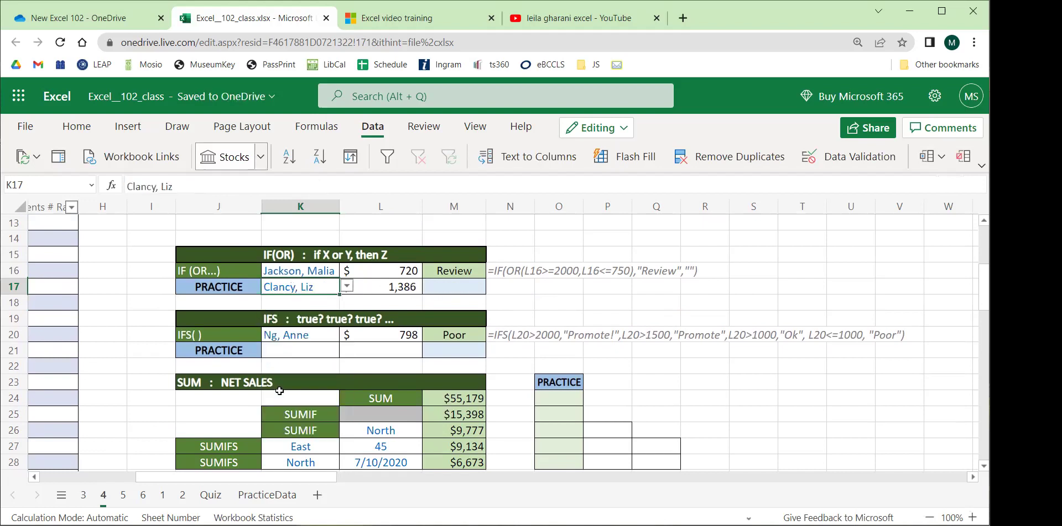
Switch K17 to an employee with 832 sales, then to one with 2,250 sales flagged Review.
{"action": "left_click", "coordinate": [347, 285]}
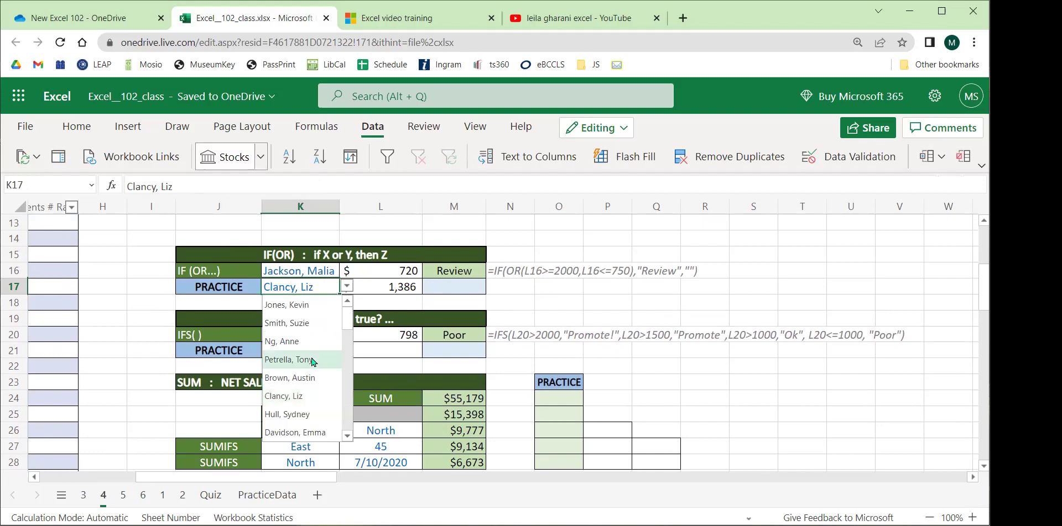
{"action": "left_click", "coordinate": [312, 360]}
{"action": "left_click", "coordinate": [346, 286]}
{"action": "scroll", "coordinate": [305, 410], "scroll_direction": "down", "scroll_amount": 3}
{"action": "left_click", "coordinate": [305, 382]}
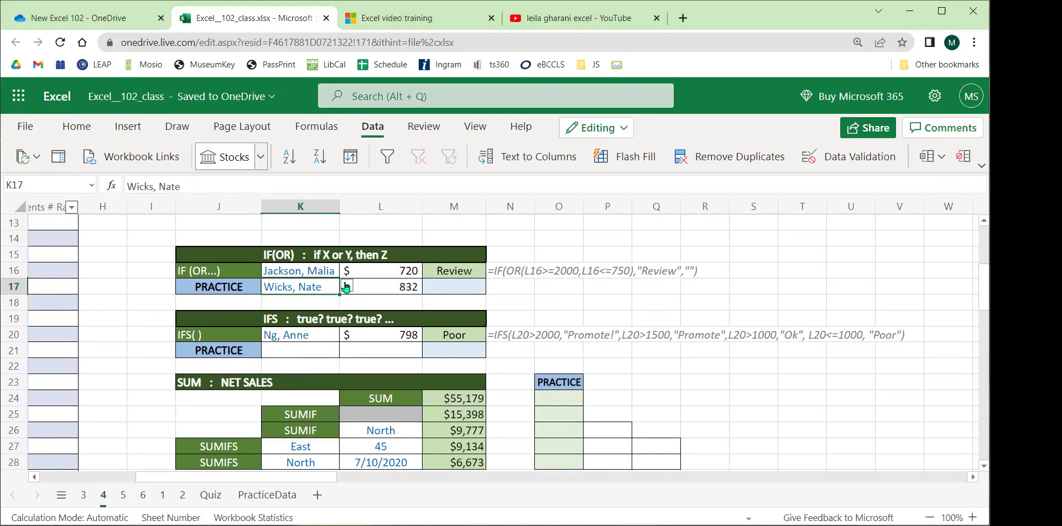
{"action": "left_click", "coordinate": [345, 286]}
{"action": "scroll", "coordinate": [307, 390], "scroll_direction": "down", "scroll_amount": 3}
{"action": "left_click", "coordinate": [298, 390]}
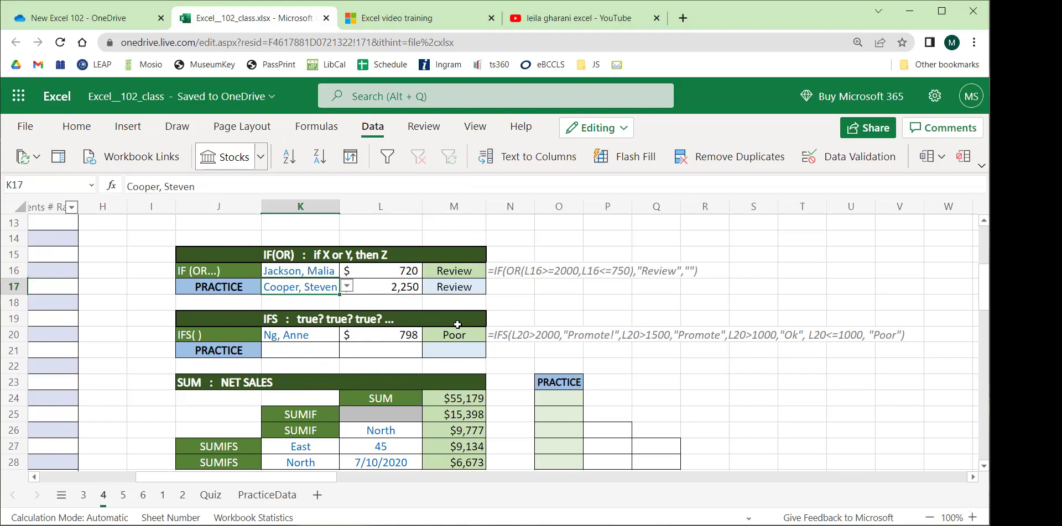
{"action": "left_click", "coordinate": [287, 352]}
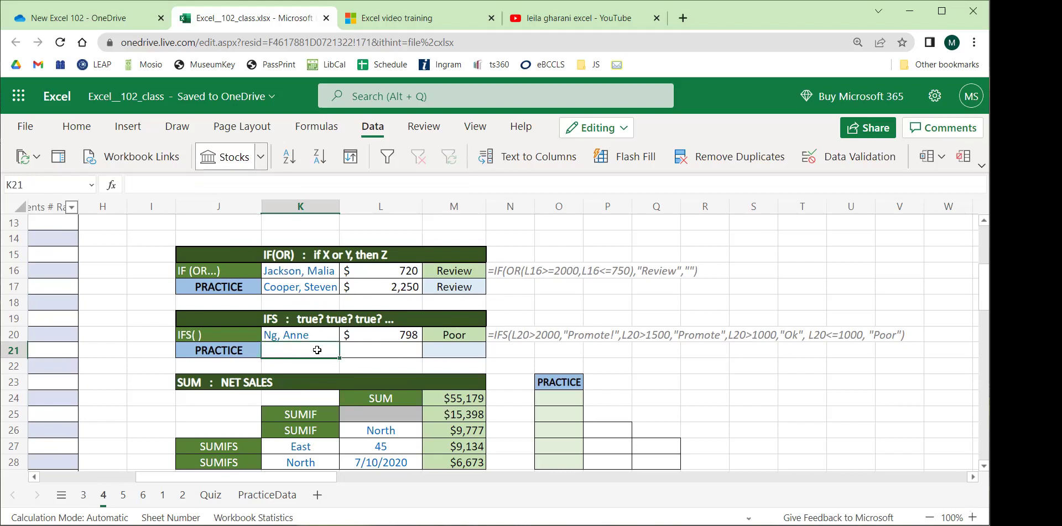
{"action": "left_click", "coordinate": [275, 320]}
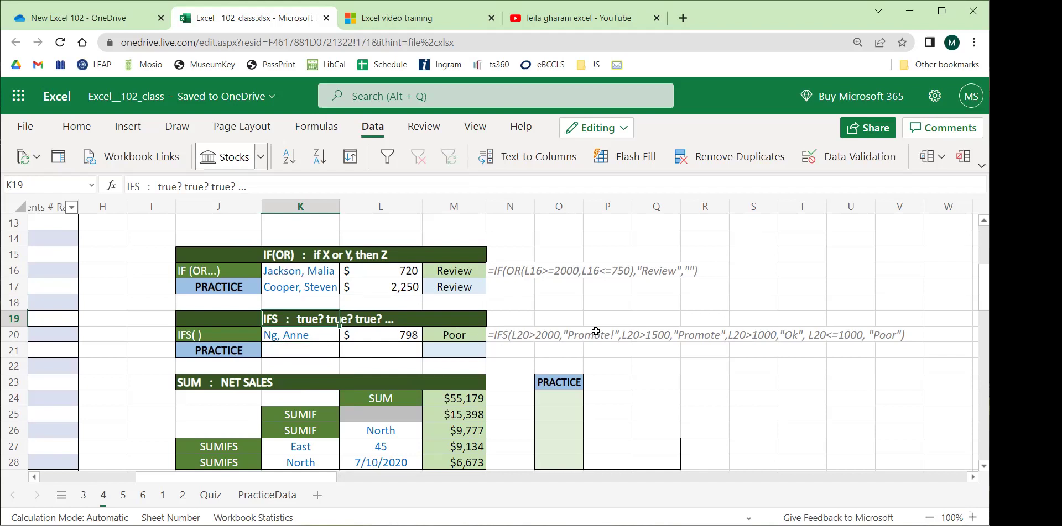
{"action": "left_click", "coordinate": [448, 336]}
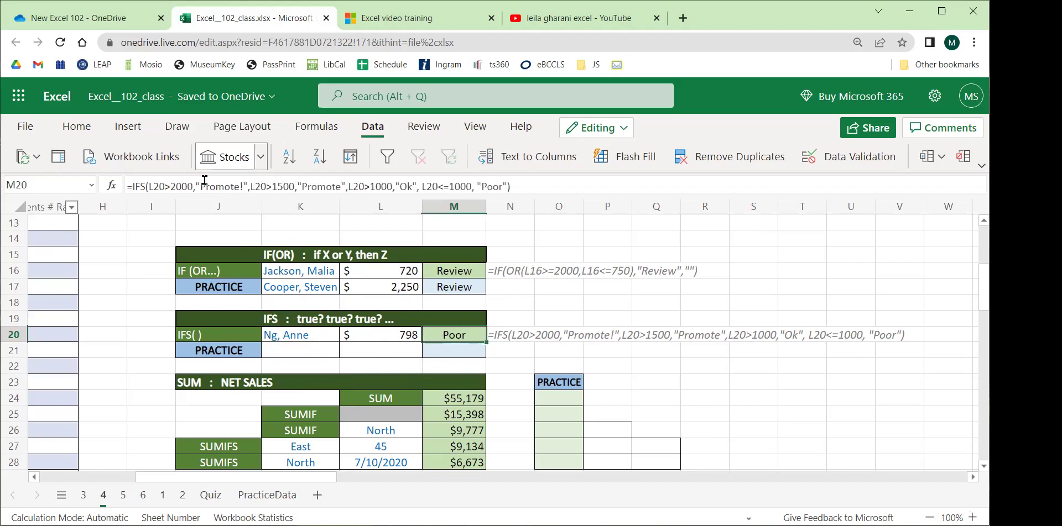
{"action": "left_click", "coordinate": [168, 180]}
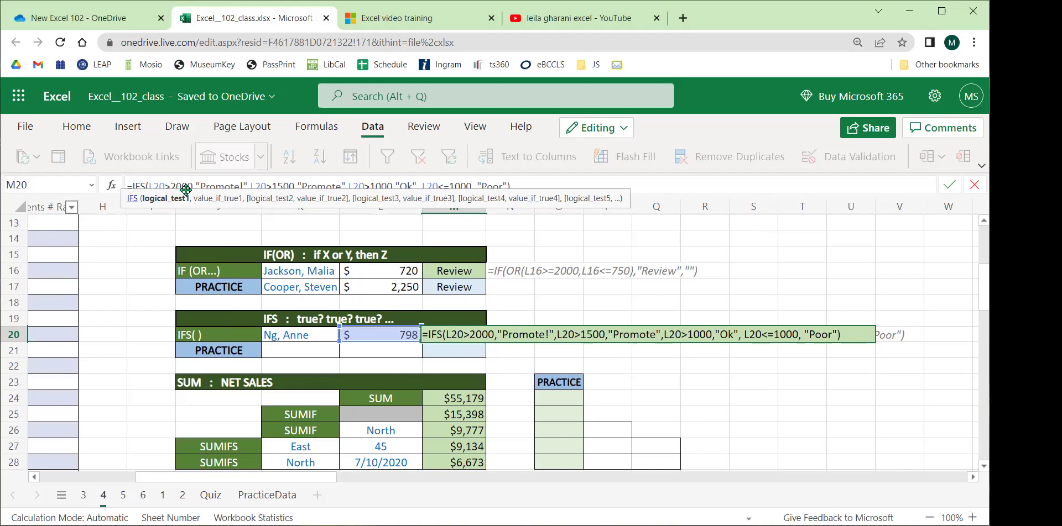
{"action": "left_click", "coordinate": [275, 185]}
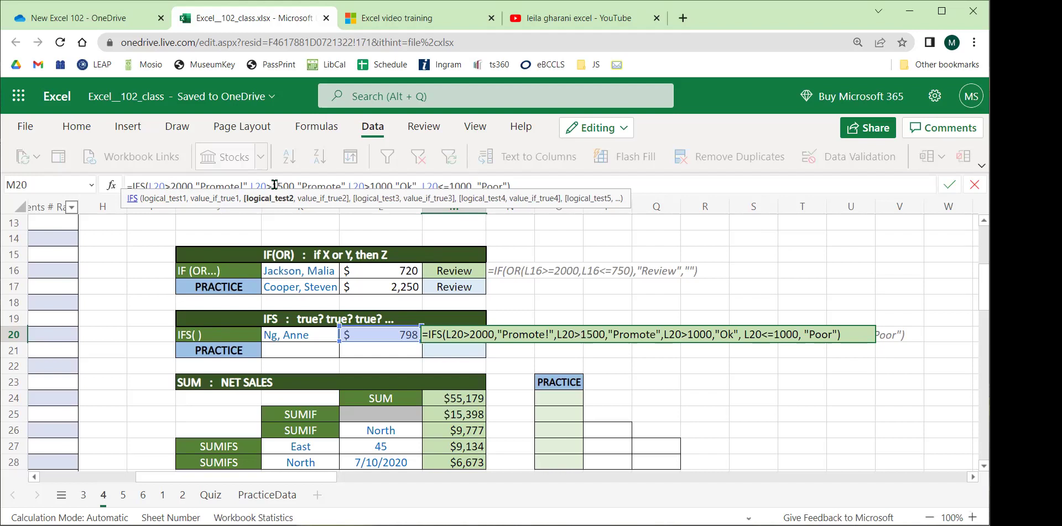
{"action": "left_click", "coordinate": [327, 185]}
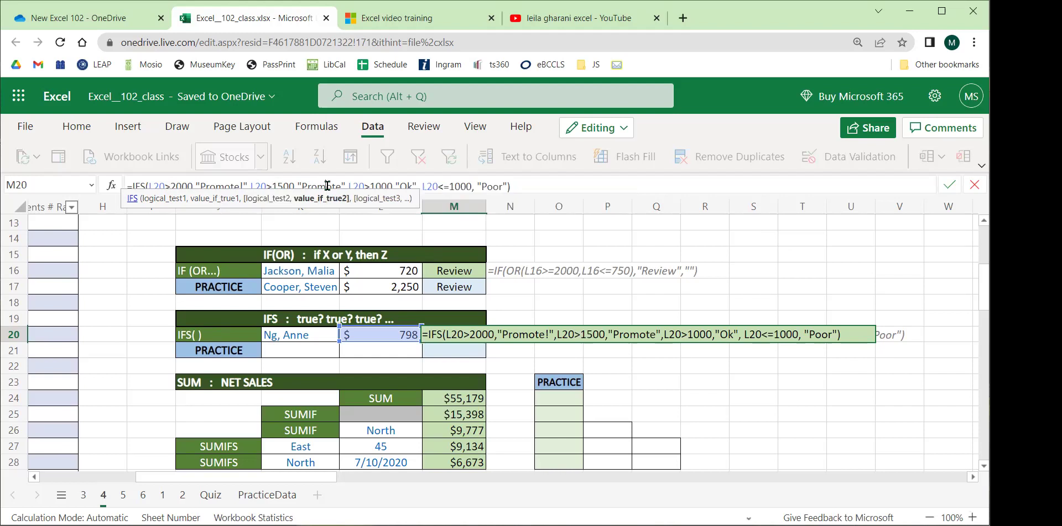
{"action": "left_click", "coordinate": [359, 185]}
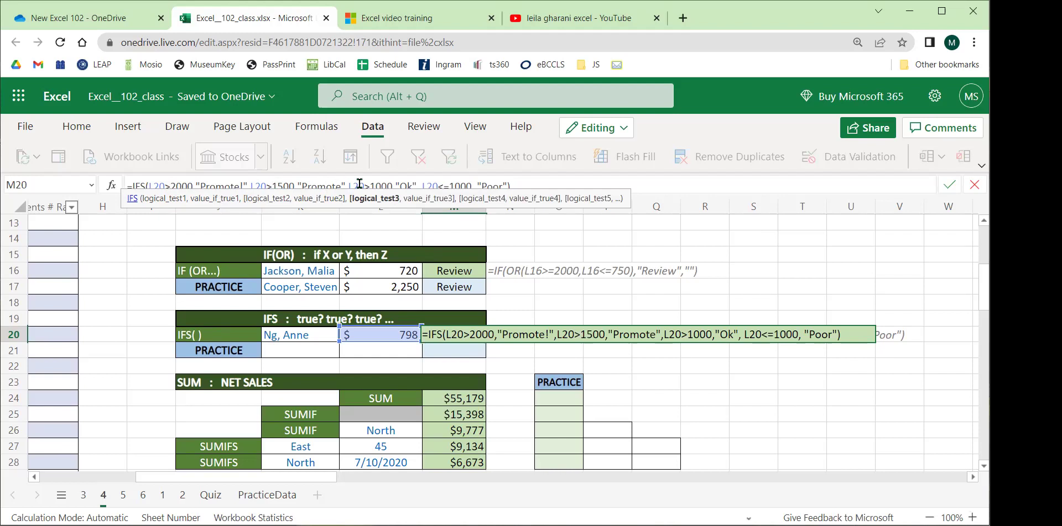
{"action": "left_click", "coordinate": [401, 185]}
{"action": "left_click", "coordinate": [431, 186]}
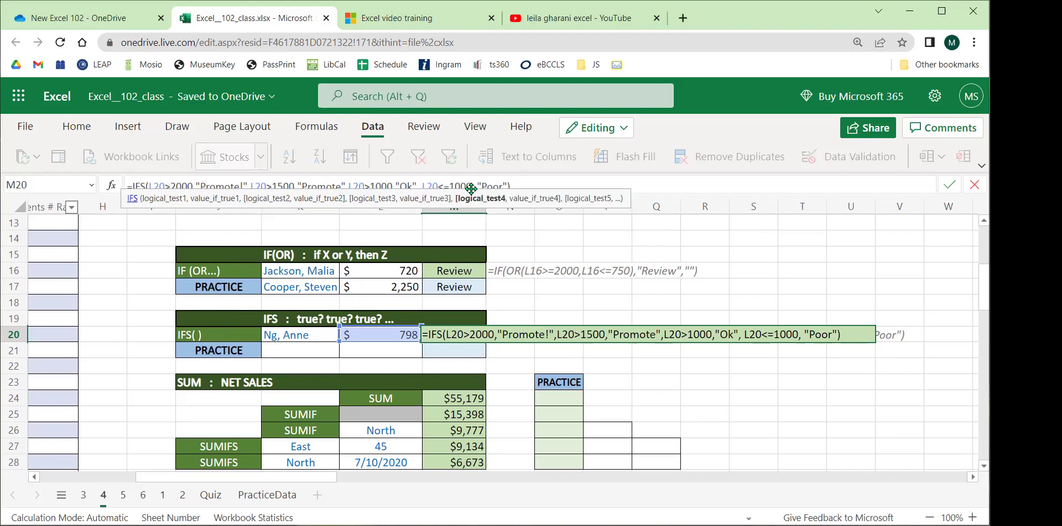
{"action": "left_click", "coordinate": [496, 182]}
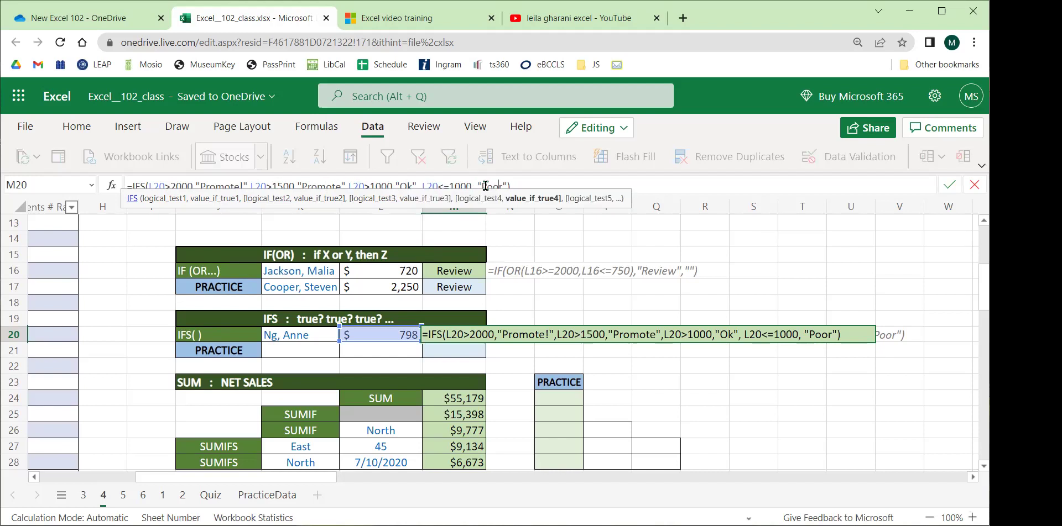
{"action": "key", "text": "Return"}
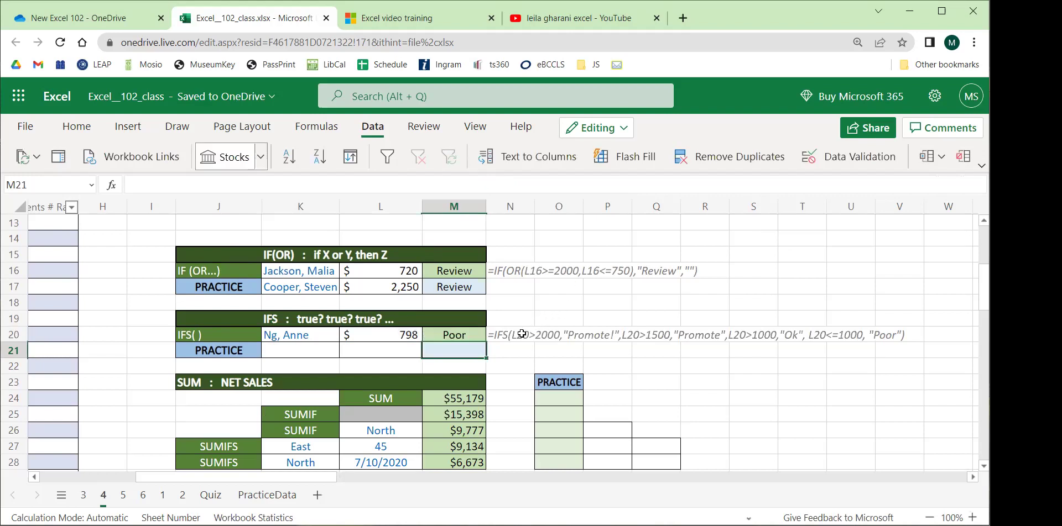
{"action": "left_click", "coordinate": [522, 334]}
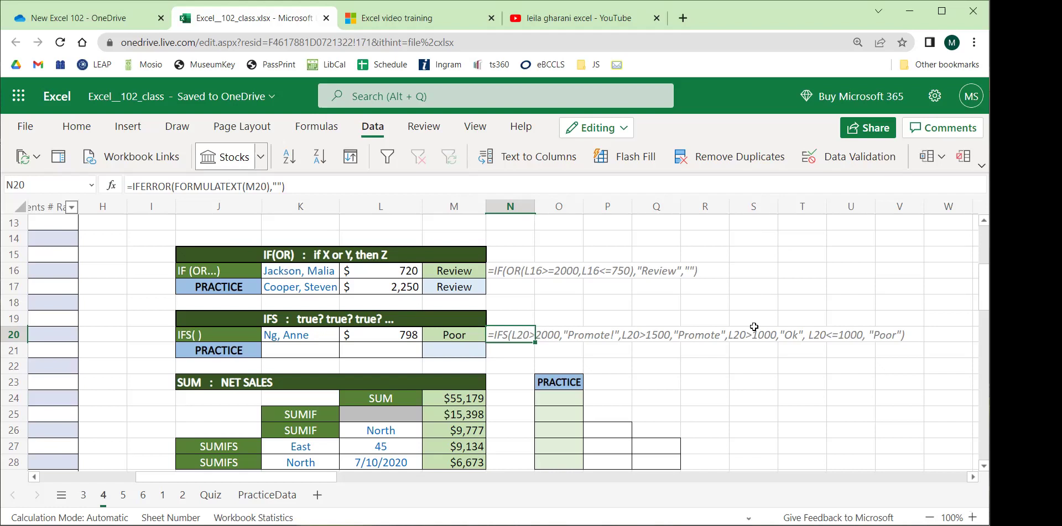
{"action": "left_click_drag", "start_coordinate": [331, 336], "coordinate": [323, 354]}
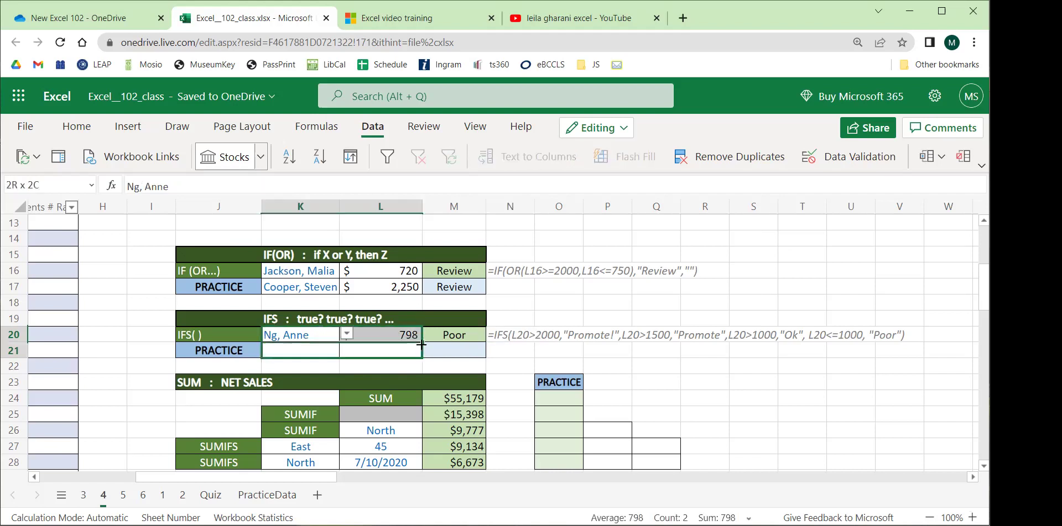
Choose the employee with $1,302 sales in K21 and check L21's lookup result.
{"action": "left_click", "coordinate": [323, 354]}
{"action": "left_click", "coordinate": [345, 351]}
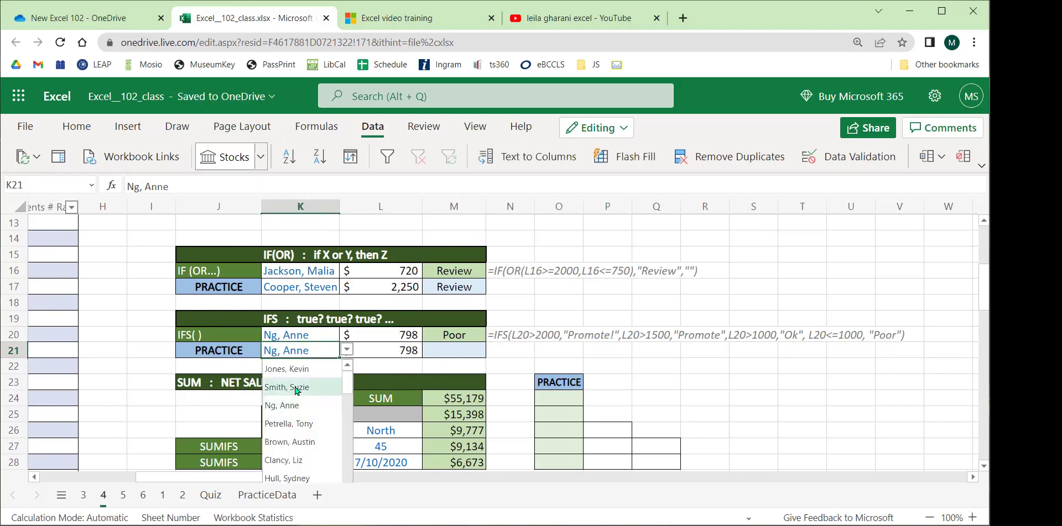
{"action": "left_click", "coordinate": [296, 389]}
{"action": "left_click", "coordinate": [380, 354]}
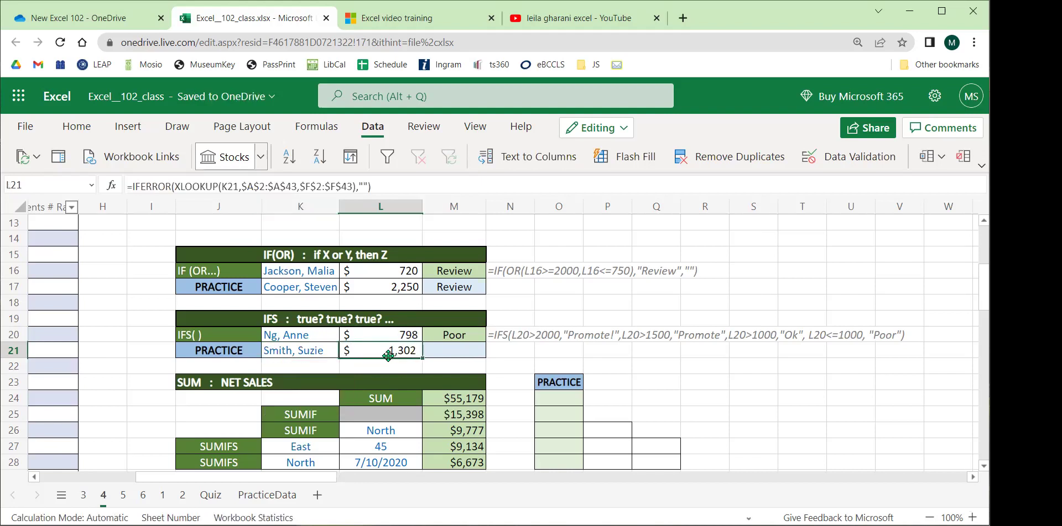
{"action": "left_click", "coordinate": [455, 353]}
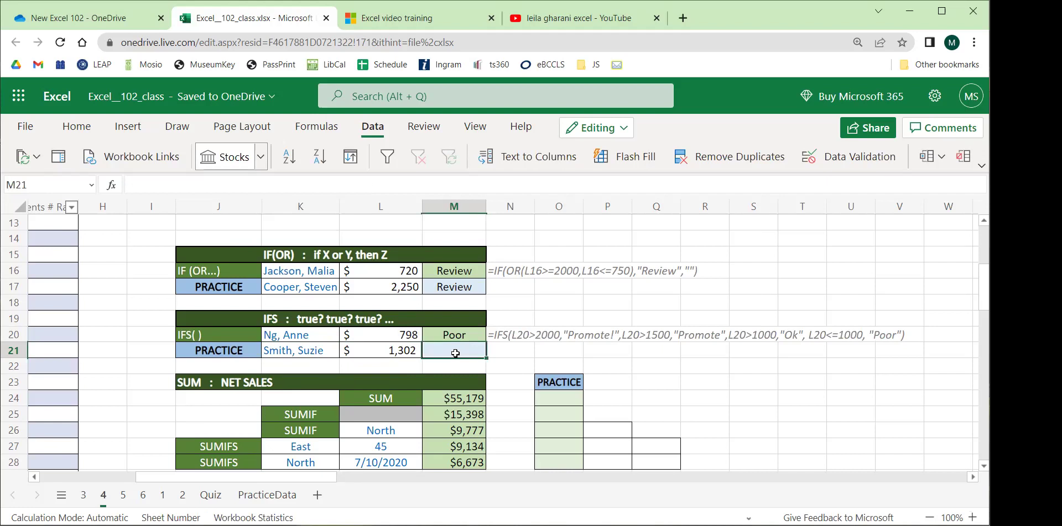
Type =IFS( into M21 to begin the rating formula.
{"action": "type", "text": "="}
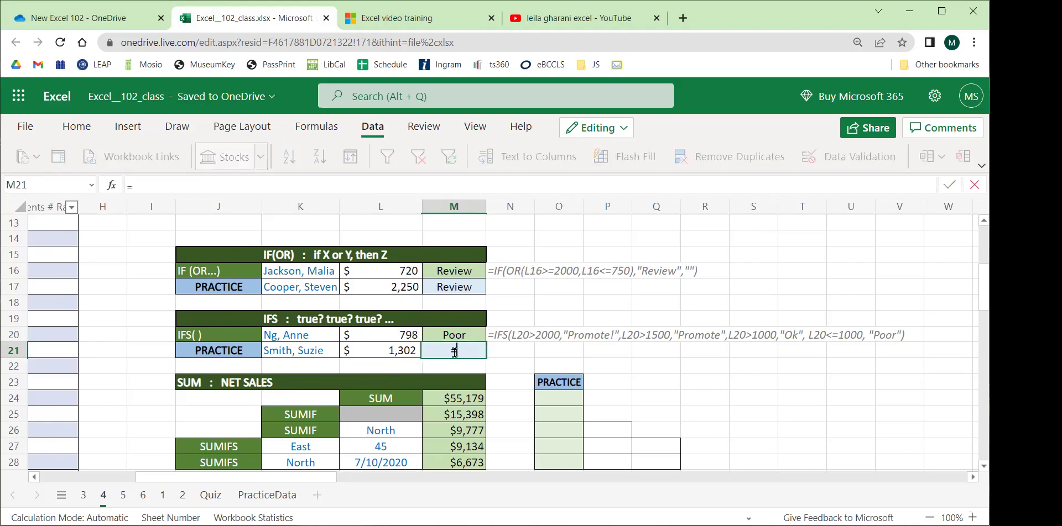
{"action": "type", "text": "IF"}
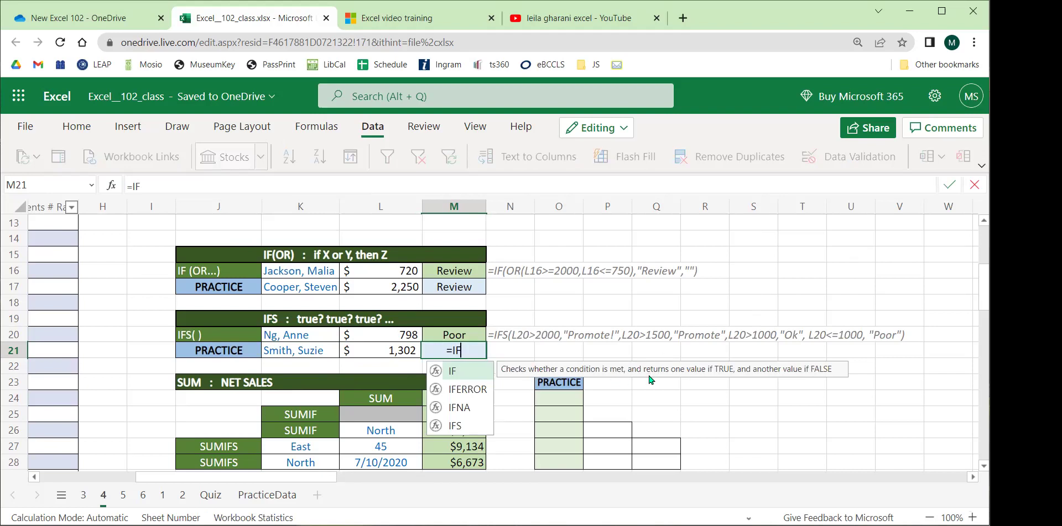
{"action": "type", "text": "S"}
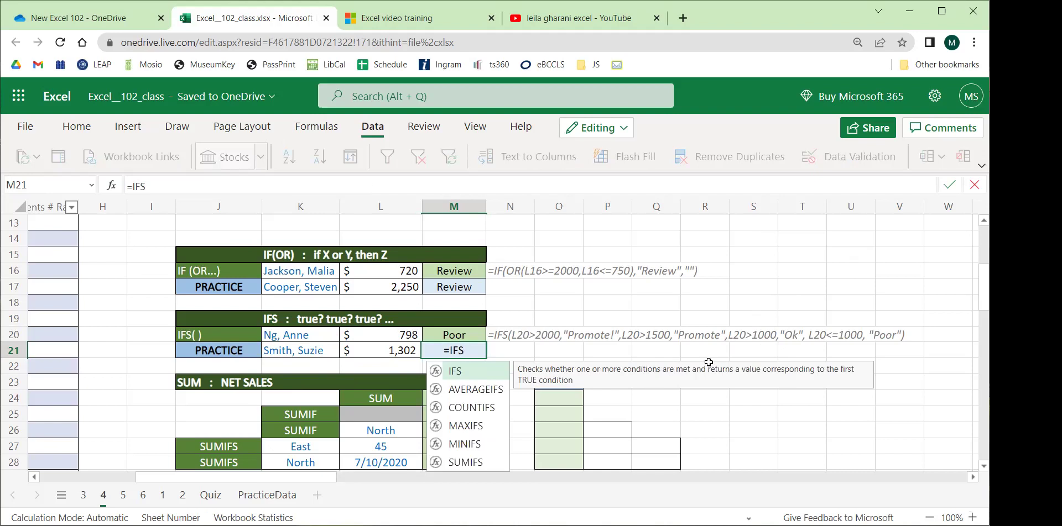
{"action": "key", "text": "BackSpace"}
{"action": "type", "text": "S"}
{"action": "key", "text": "BackSpace"}
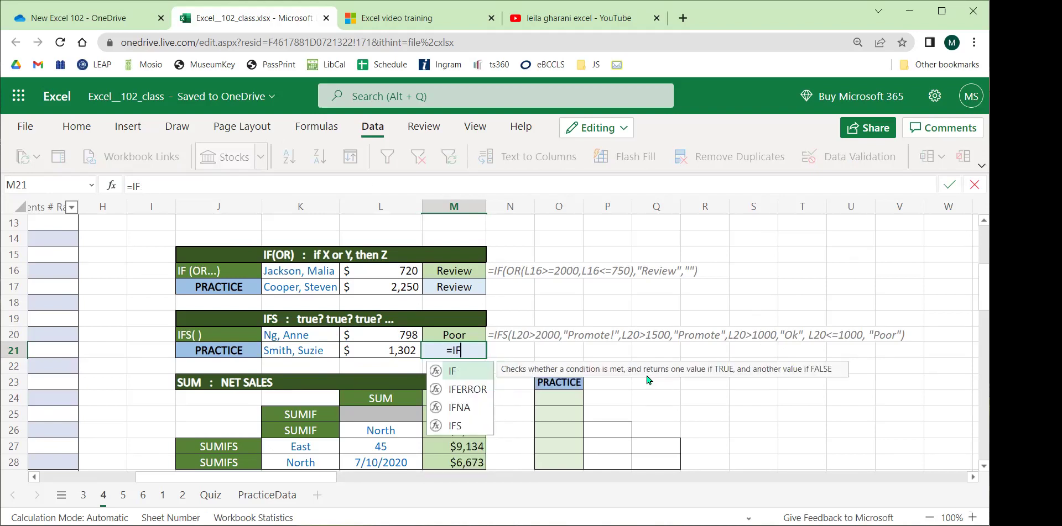
{"action": "type", "text": "S"}
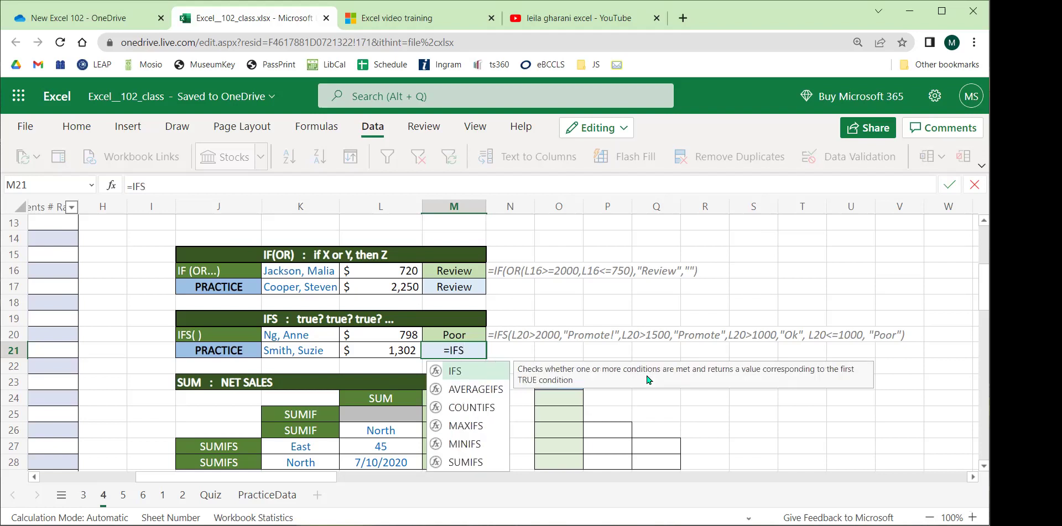
{"action": "scroll", "coordinate": [679, 355], "scroll_direction": "down", "scroll_amount": 2}
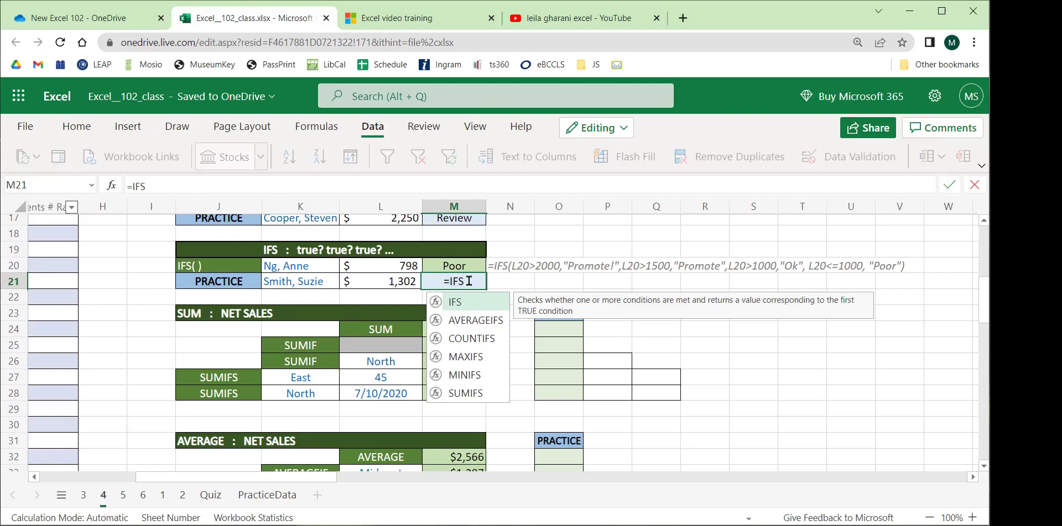
{"action": "type", "text": "("}
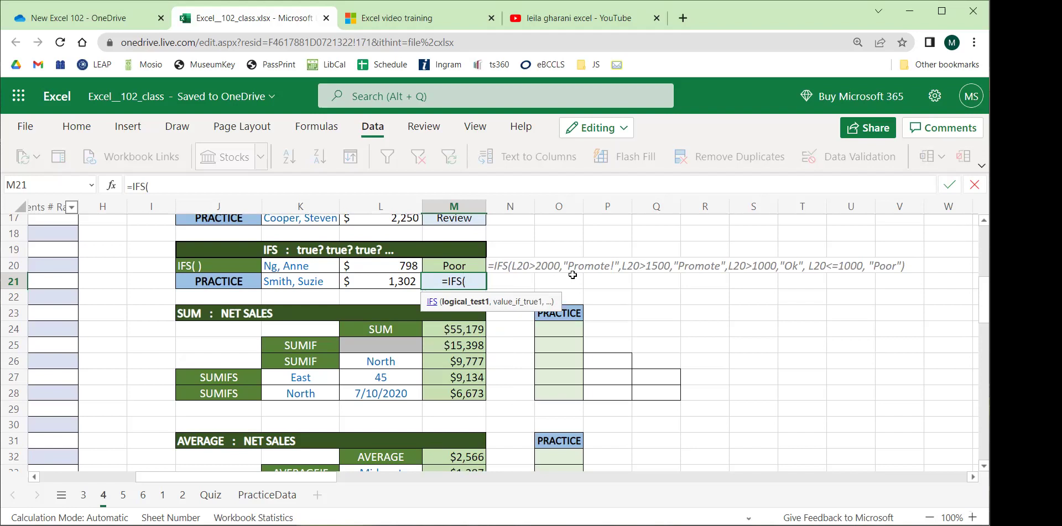
Add the first two IFS conditions: L21>2000 gives "Promote!!!", L21>1500 gives "Promote".
{"action": "left_click", "coordinate": [377, 281]}
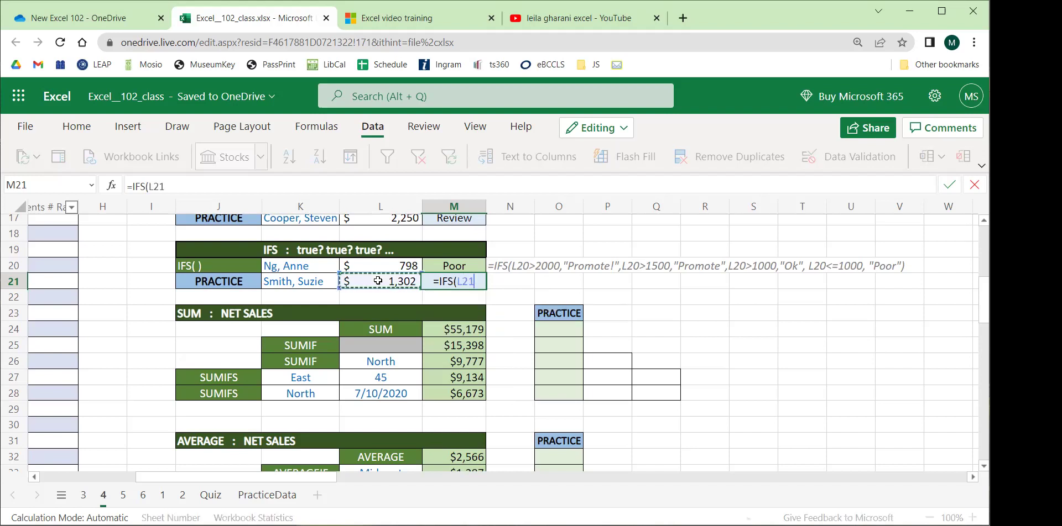
{"action": "type", "text": "000"}
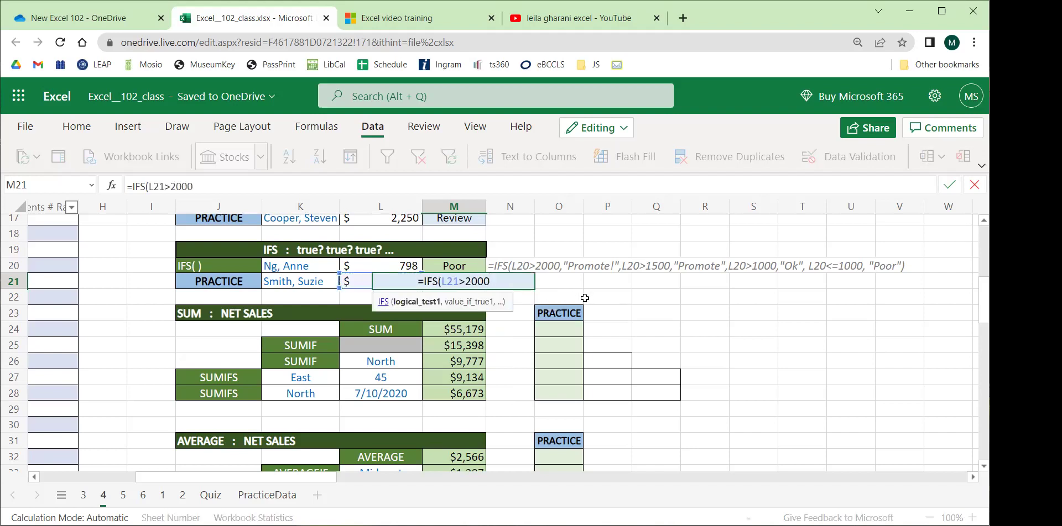
{"action": "type", "text": ",\"Promote\""}
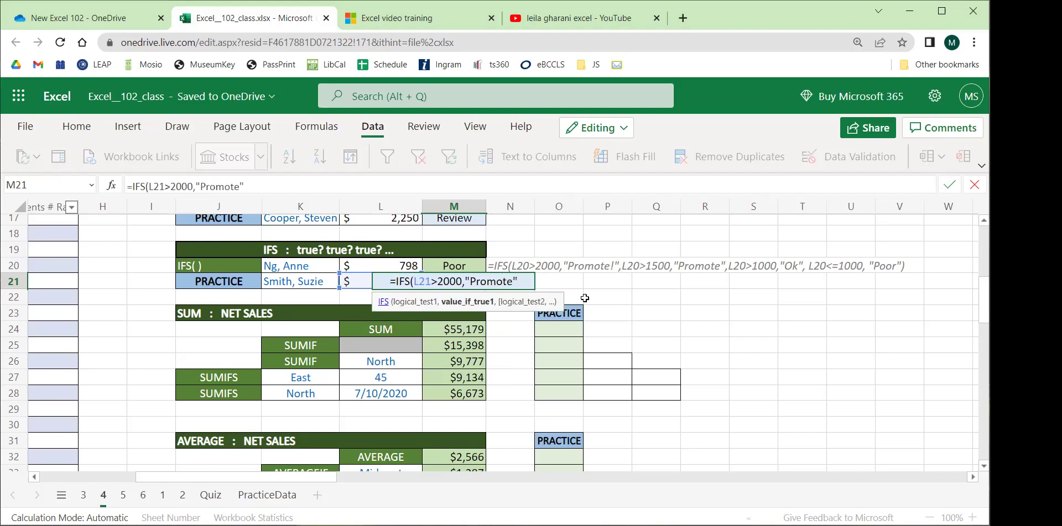
{"action": "type", "text": ","}
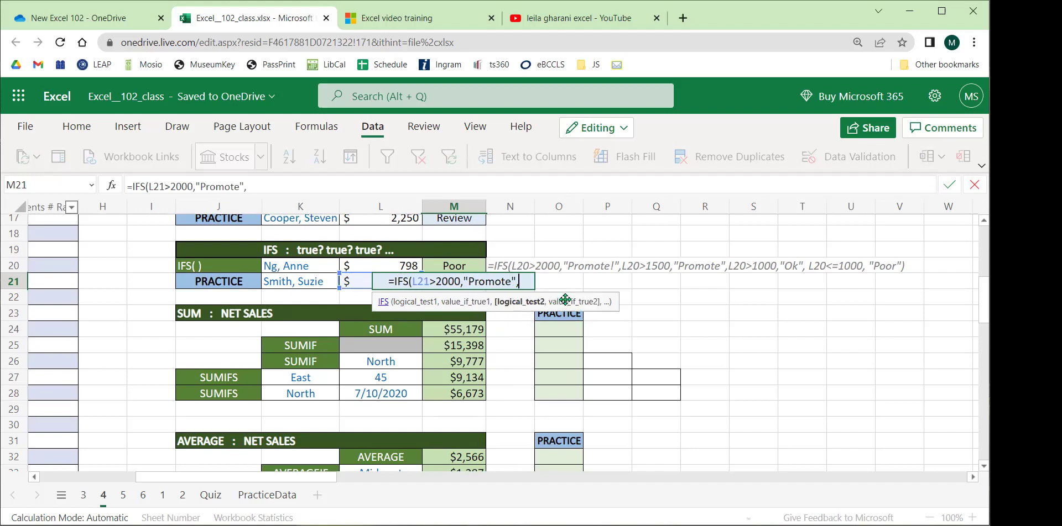
{"action": "left_click", "coordinate": [352, 282]}
{"action": "left_click", "coordinate": [292, 187]}
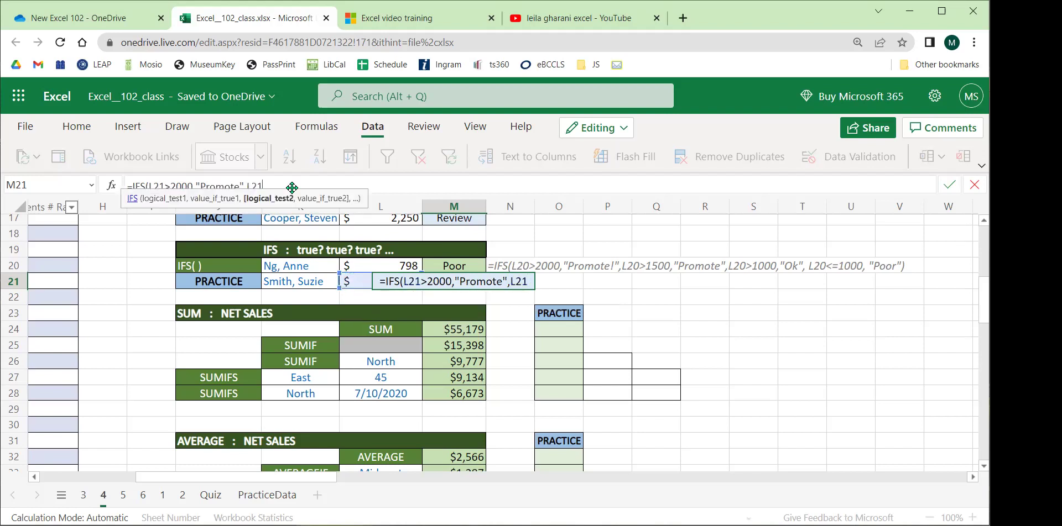
{"action": "type", "text": ">1500,"}
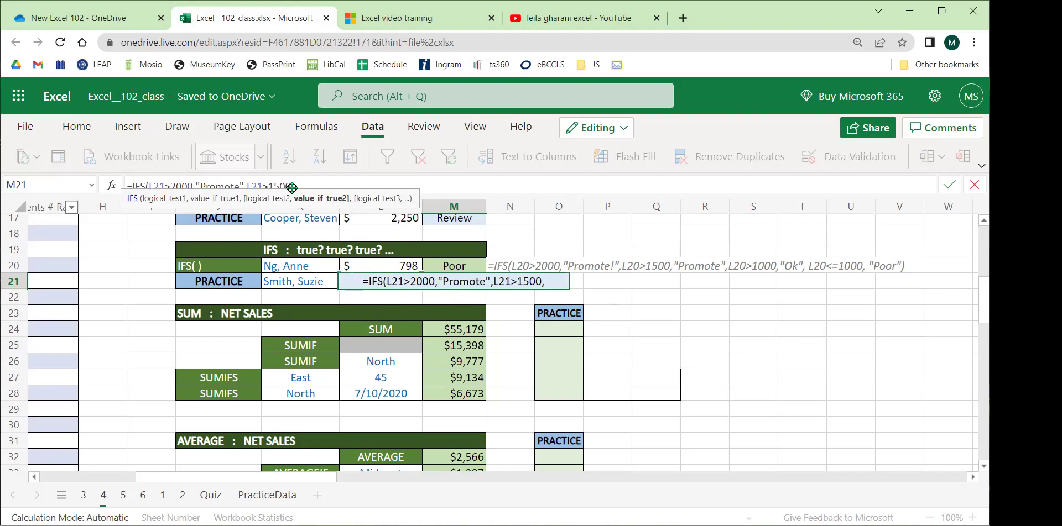
{"action": "type", "text": "\"Promote\""}
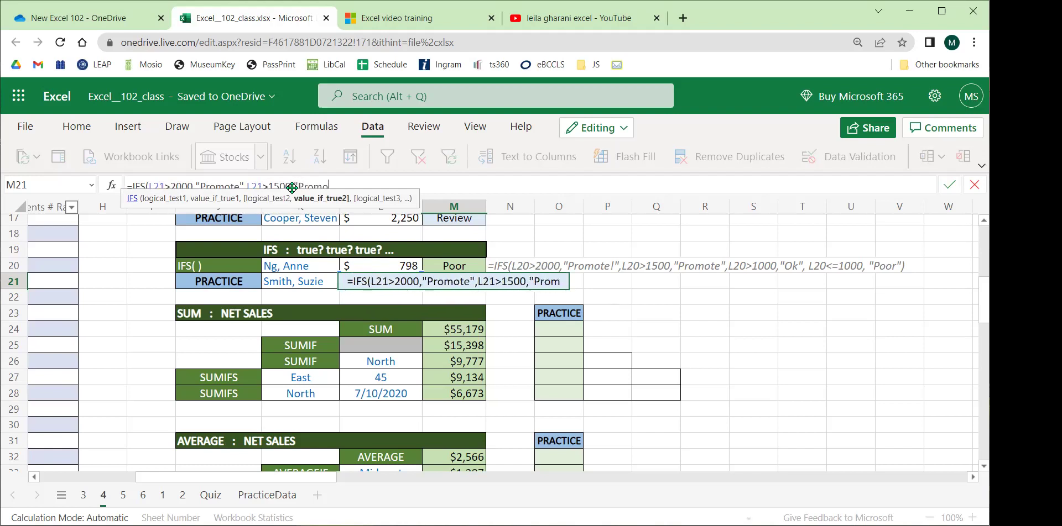
{"action": "left_click", "coordinate": [459, 281]}
{"action": "type", "text": "!!!"}
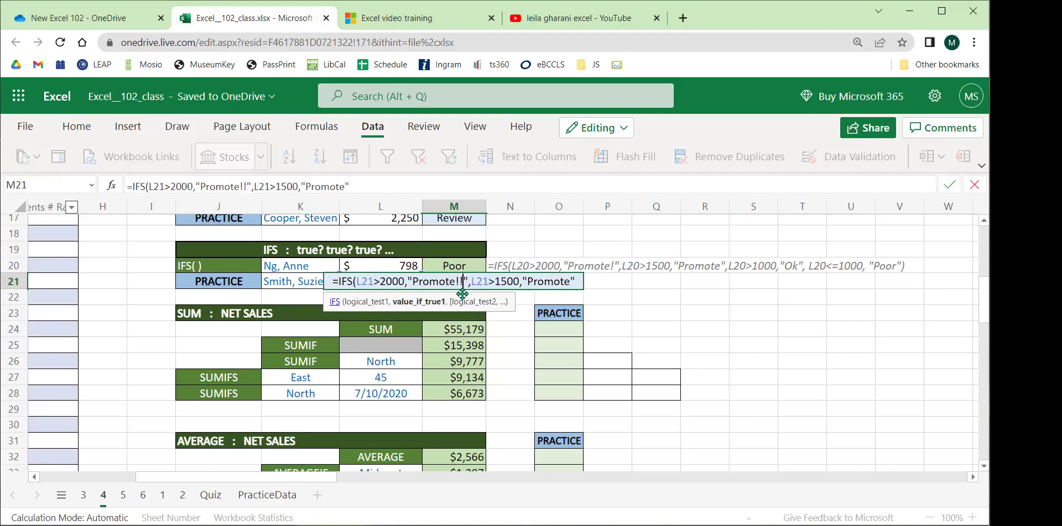
{"action": "left_click", "coordinate": [575, 282]}
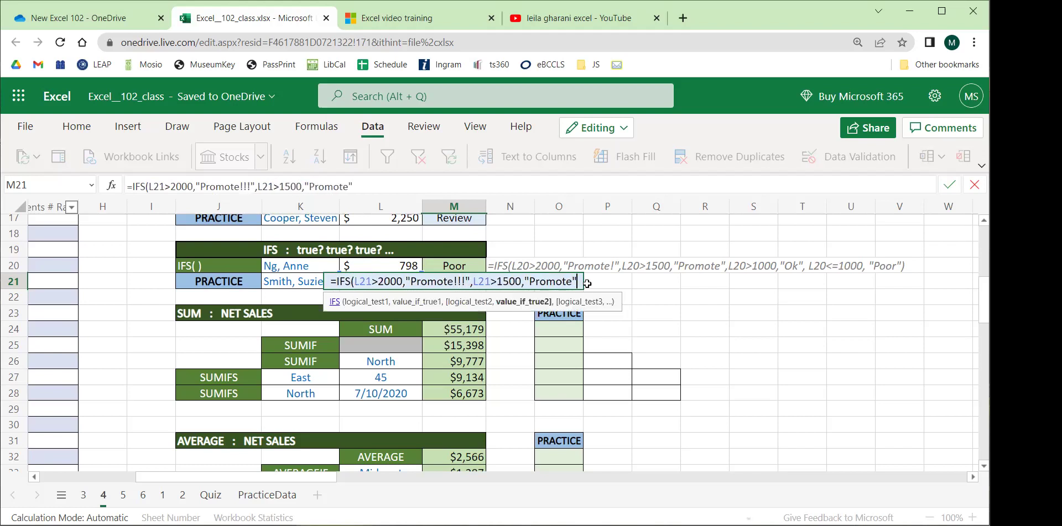
Add L21>1000 gives "Ok" and L21<=1000 gives "Poor", then close and review the formula.
{"action": "type", "text": ","}
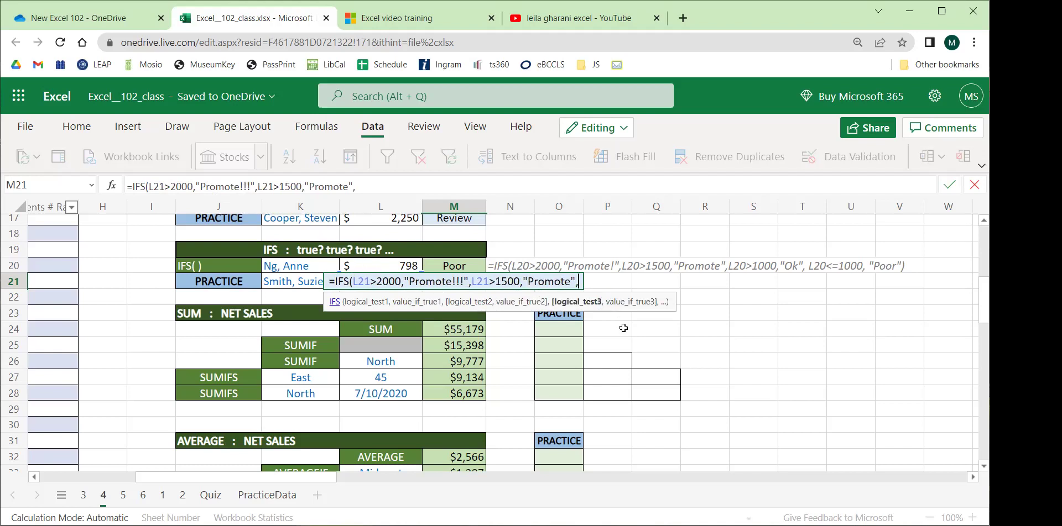
{"action": "type", "text": "L@"}
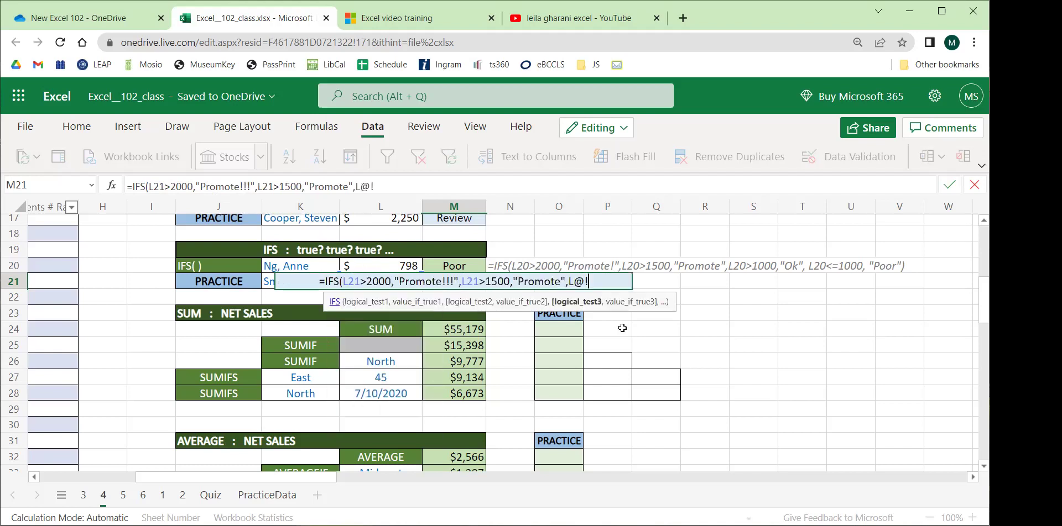
{"action": "key", "text": "BackSpace"}
{"action": "type", "text": "21"}
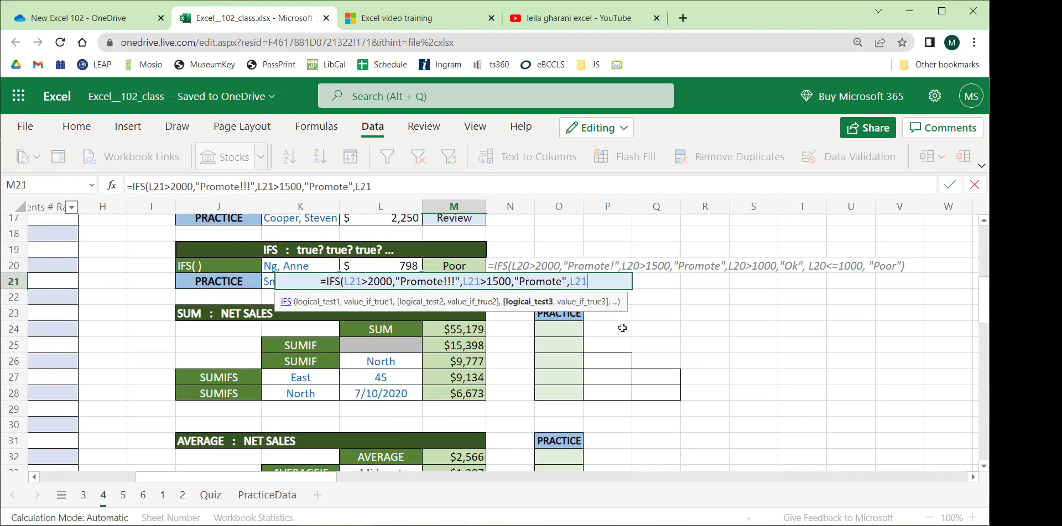
{"action": "type", "text": ">10"}
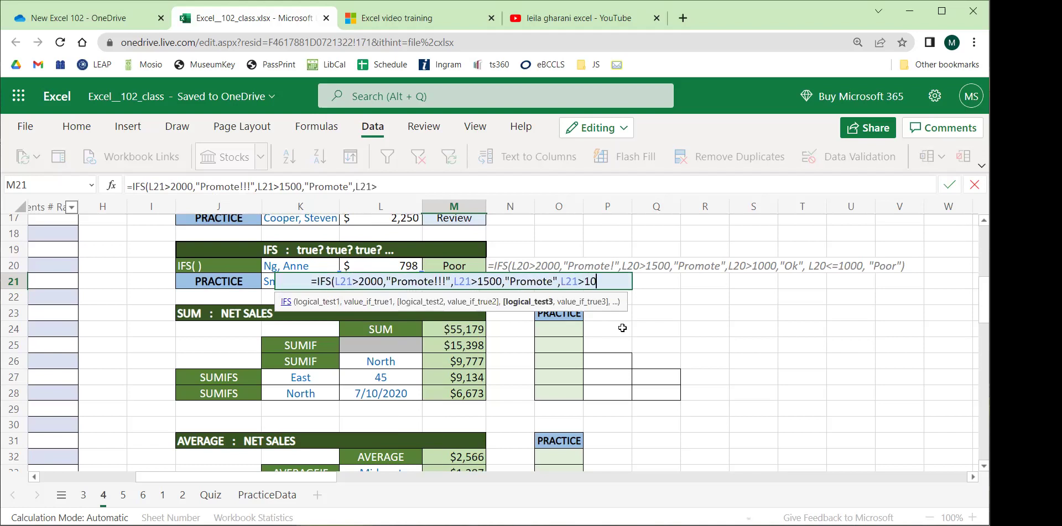
{"action": "type", "text": "00,\"Ok\",L21"}
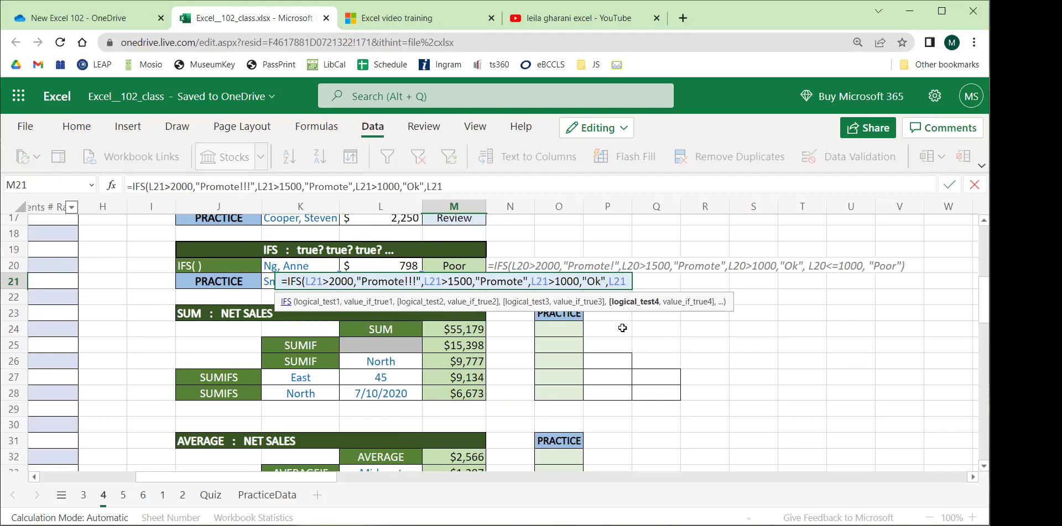
{"action": "type", "text": "<"}
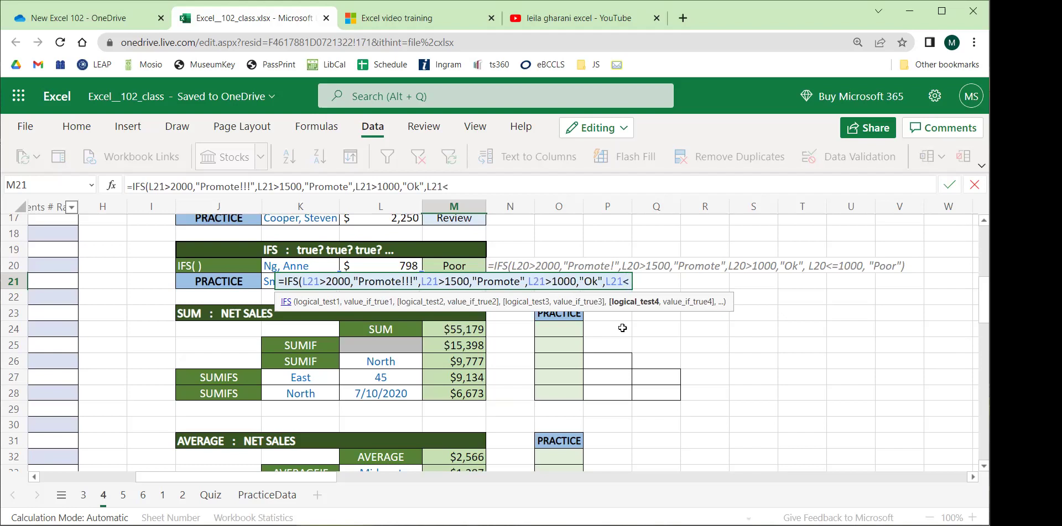
{"action": "type", "text": "=1000"}
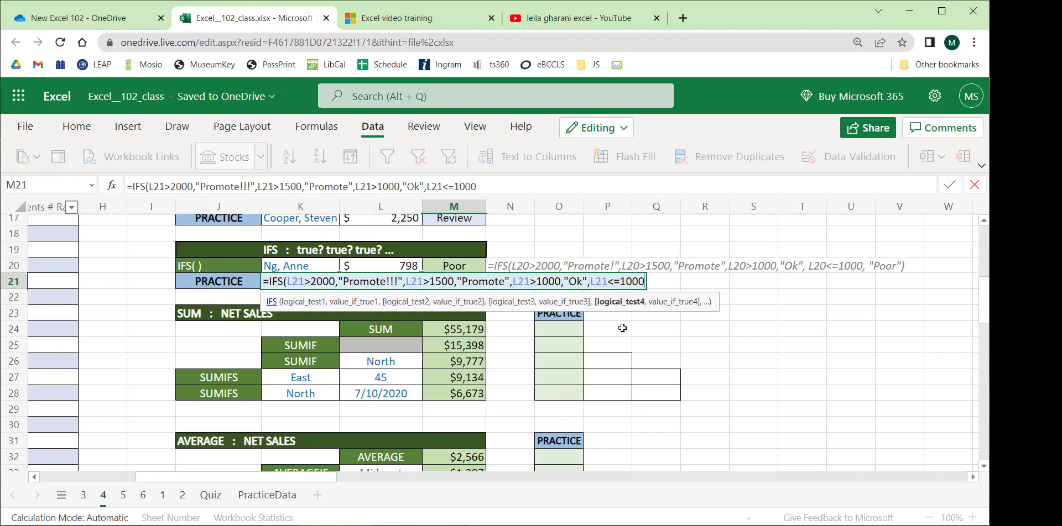
{"action": "type", "text": ","}
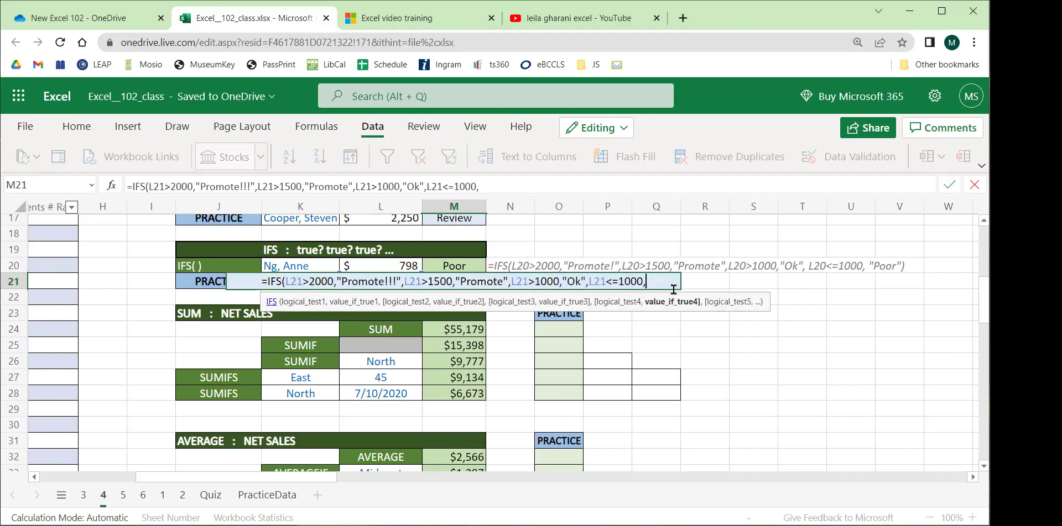
{"action": "type", "text": "\"poor"}
{"action": "key", "text": "BackSpace"}
{"action": "key", "text": "BackSpace"}
{"action": "key", "text": "BackSpace"}
{"action": "key", "text": "BackSpace"}
{"action": "type", "text": "Poor\""}
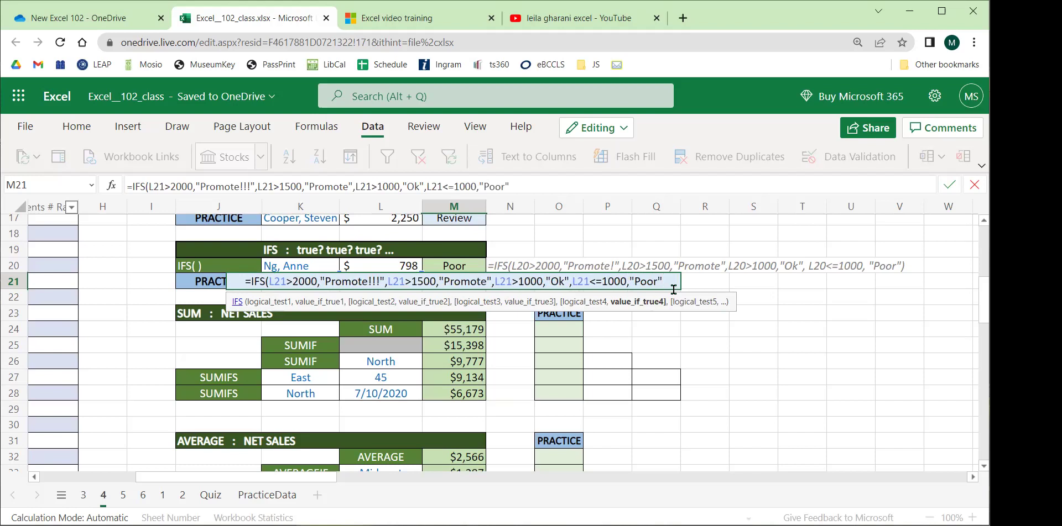
{"action": "type", "text": ")"}
{"action": "left_click_drag", "start_coordinate": [588, 282], "coordinate": [620, 282]}
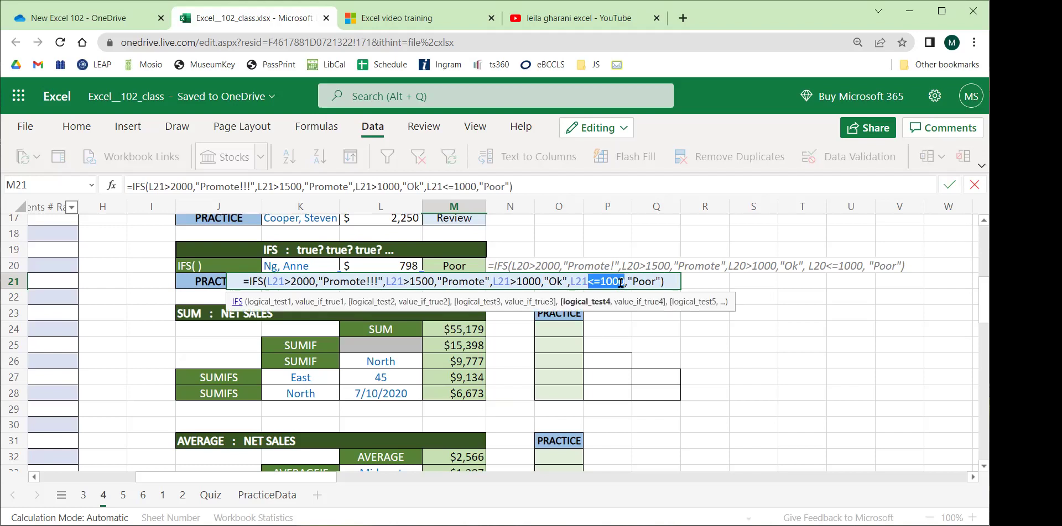
{"action": "left_click_drag", "start_coordinate": [620, 282], "coordinate": [624, 282]}
{"action": "left_click_drag", "start_coordinate": [661, 282], "coordinate": [293, 288]}
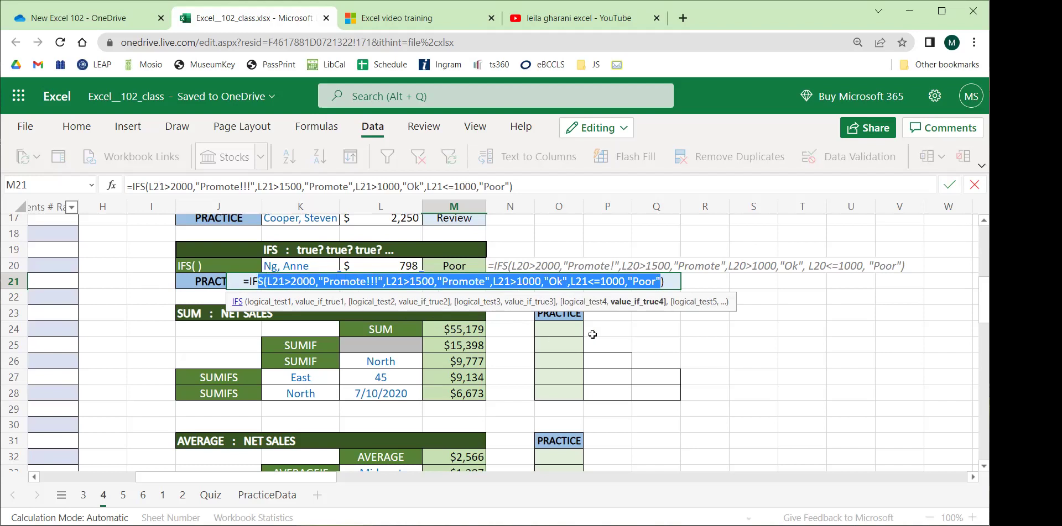
Enter the IFS formula, then switch K21 to other salespeople, ending on 798 sales rated Poor.
{"action": "key", "text": "Return"}
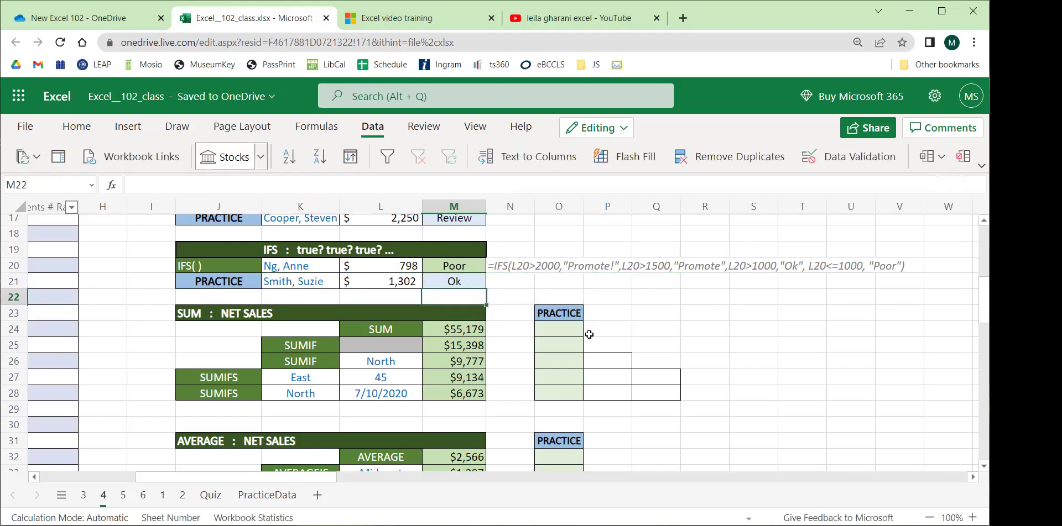
{"action": "left_click", "coordinate": [325, 284]}
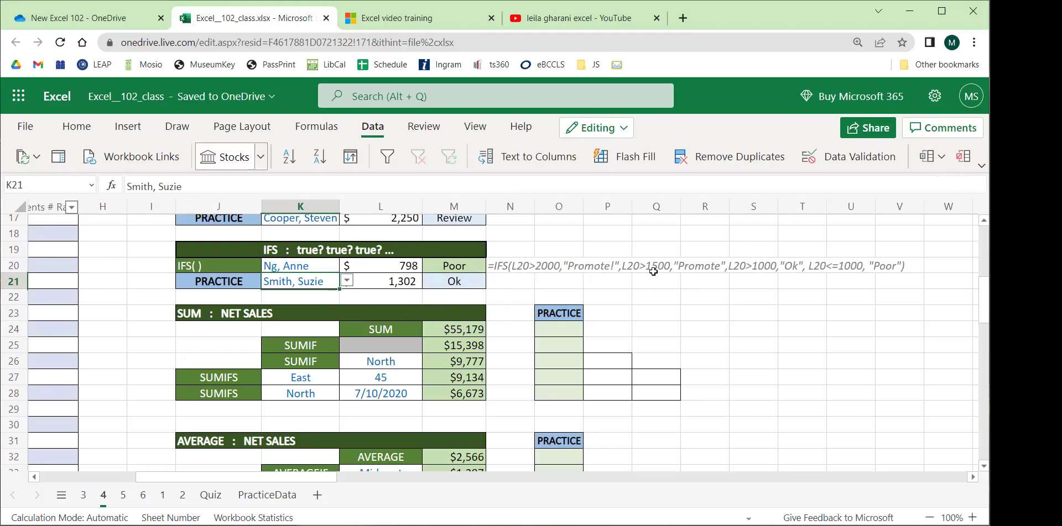
{"action": "left_click", "coordinate": [347, 281]}
{"action": "left_click", "coordinate": [307, 304]}
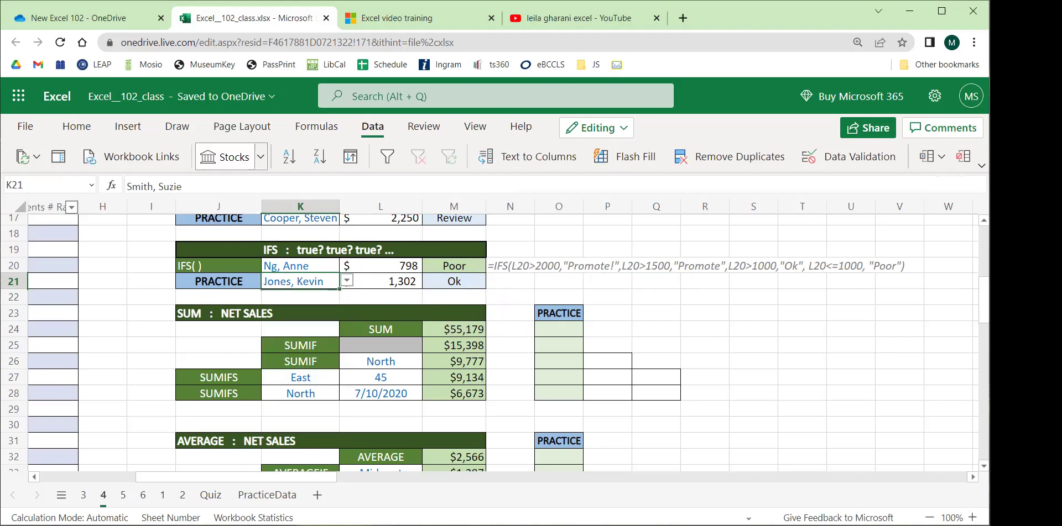
{"action": "left_click", "coordinate": [346, 281]}
{"action": "left_click", "coordinate": [294, 333]}
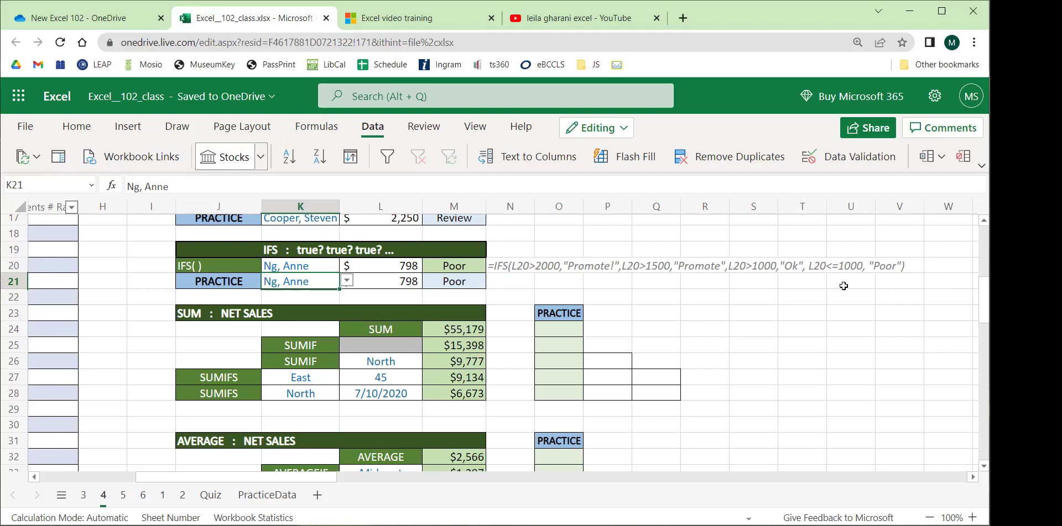
{"action": "left_click", "coordinate": [795, 310]}
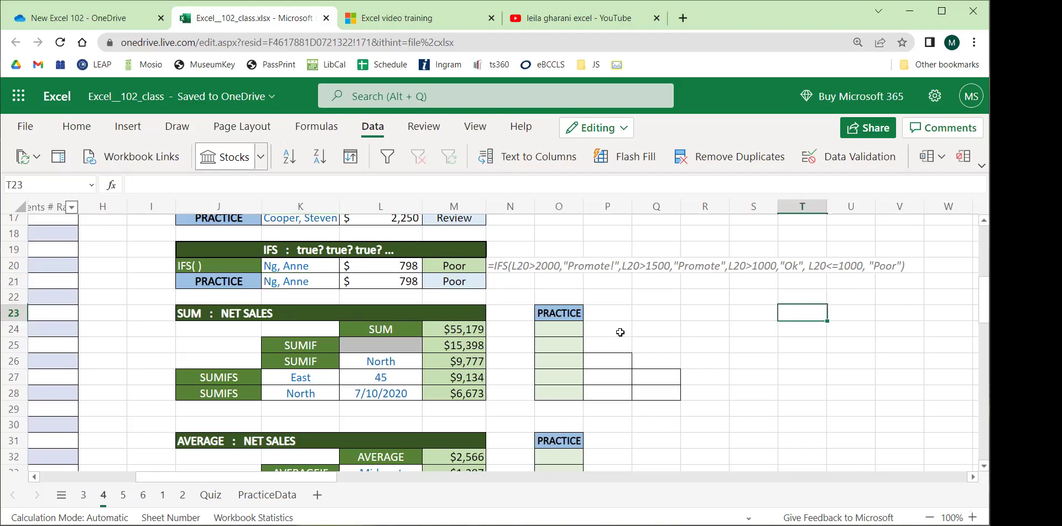
{"action": "scroll", "coordinate": [622, 332], "scroll_direction": "up", "scroll_amount": 5}
{"action": "scroll", "coordinate": [510, 373], "scroll_direction": "up", "scroll_amount": 1}
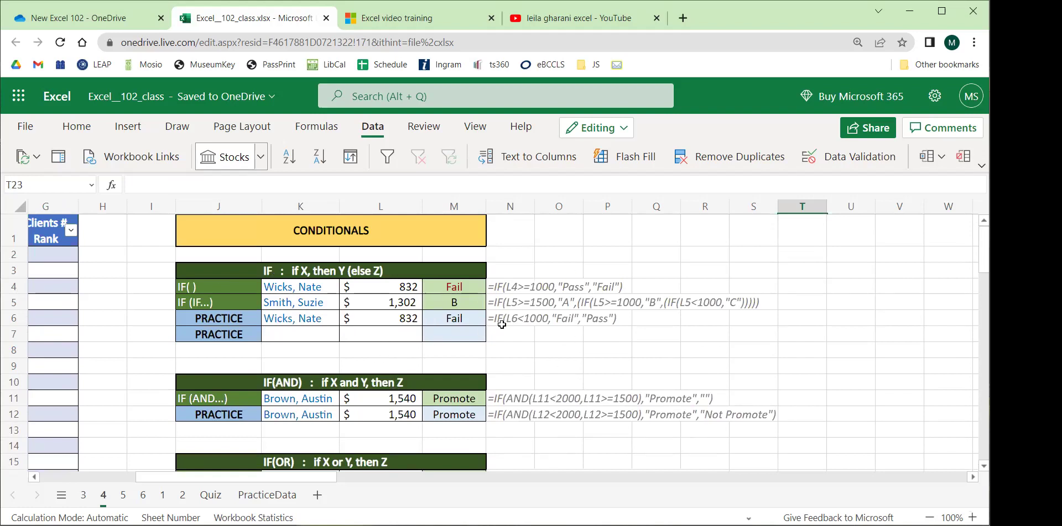
{"action": "scroll", "coordinate": [466, 342], "scroll_direction": "down", "scroll_amount": 1}
{"action": "scroll", "coordinate": [466, 342], "scroll_direction": "up", "scroll_amount": 1}
{"action": "left_click_drag", "start_coordinate": [455, 289], "coordinate": [466, 416]}
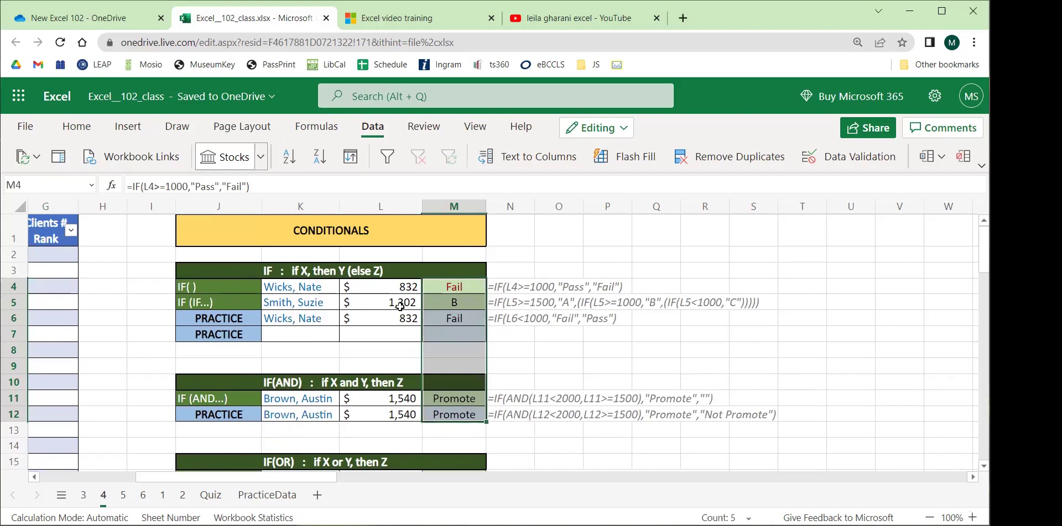
{"action": "scroll", "coordinate": [511, 307], "scroll_direction": "down", "scroll_amount": 5}
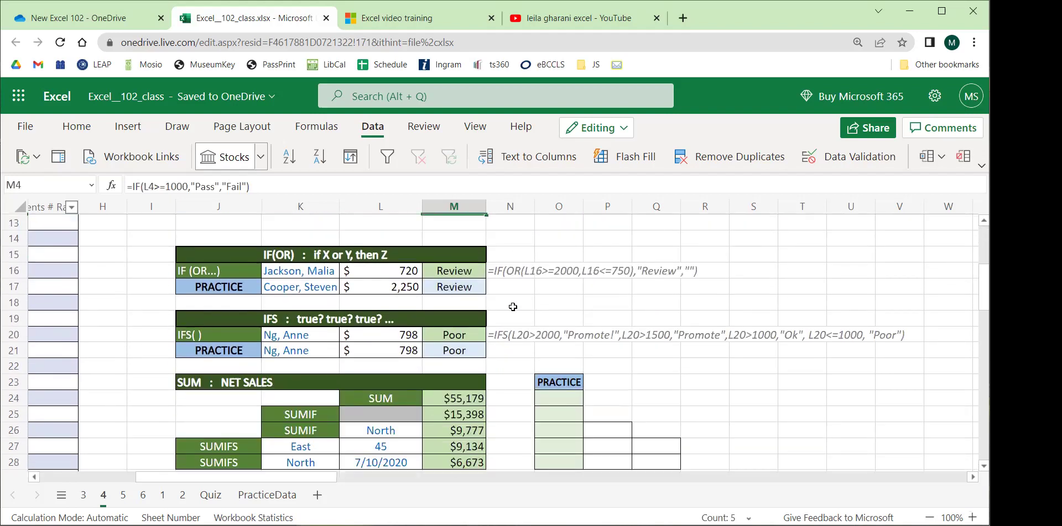
{"action": "scroll", "coordinate": [474, 341], "scroll_direction": "down", "scroll_amount": 1}
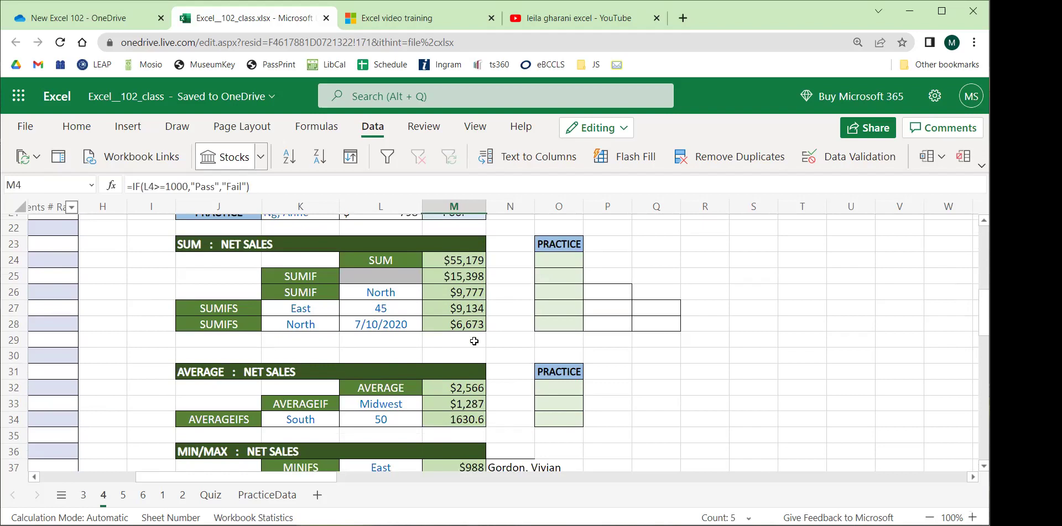
{"action": "left_click", "coordinate": [560, 258]}
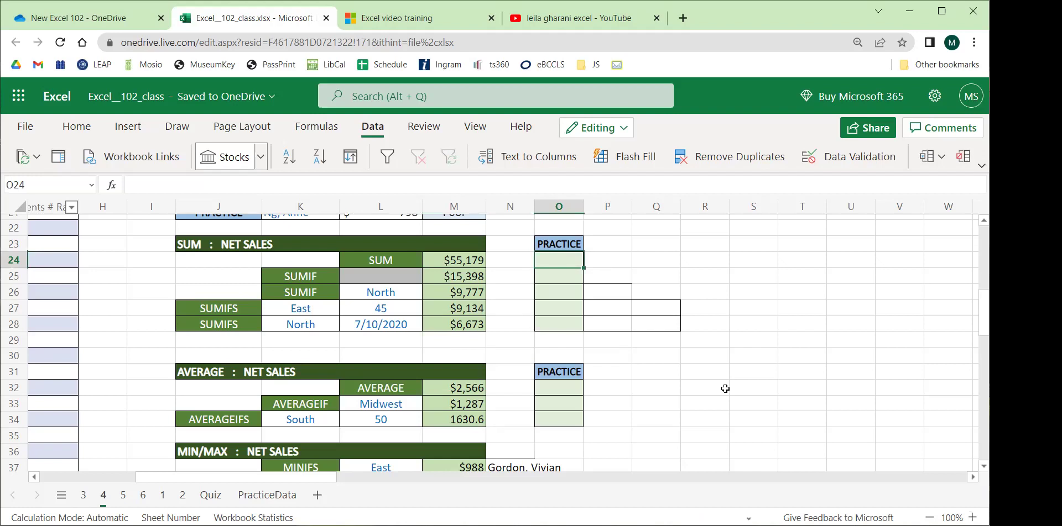
Enter =SUM(Table1[Net Sales]) in O24, giving $55,179.
{"action": "type", "text": "=sum("}
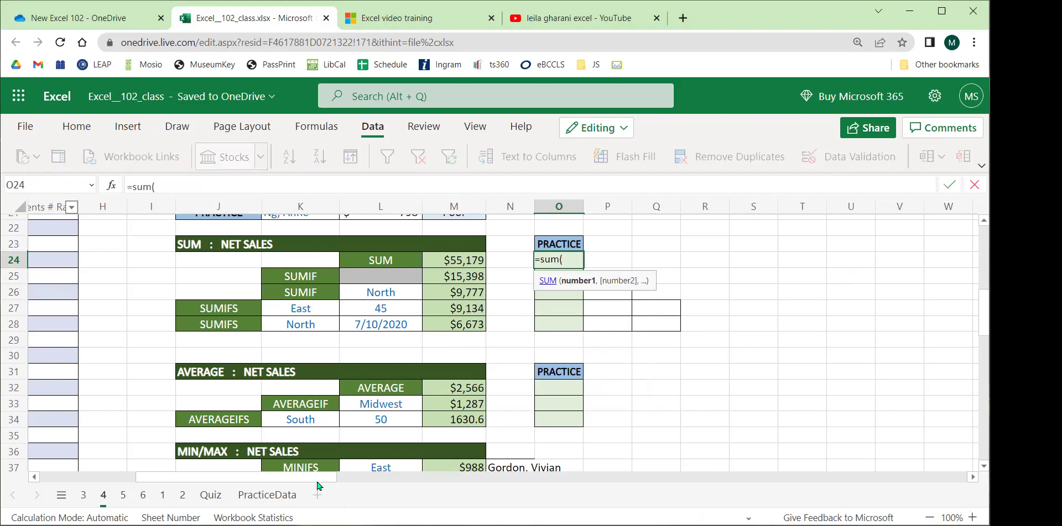
{"action": "scroll", "coordinate": [299, 442], "scroll_direction": "left", "scroll_amount": 10}
{"action": "scroll", "coordinate": [272, 411], "scroll_direction": "up", "scroll_amount": 5}
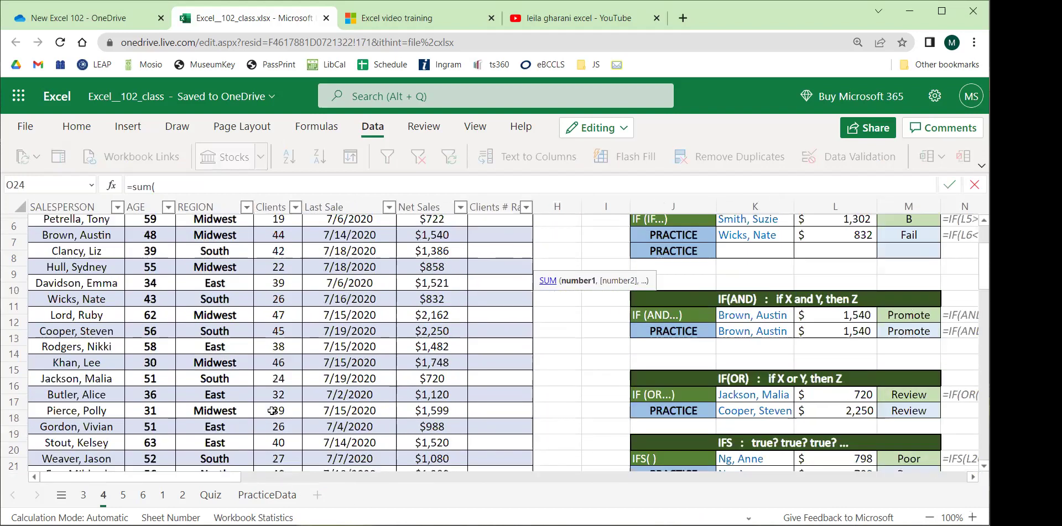
{"action": "scroll", "coordinate": [272, 411], "scroll_direction": "up", "scroll_amount": 2}
{"action": "left_click", "coordinate": [432, 254]}
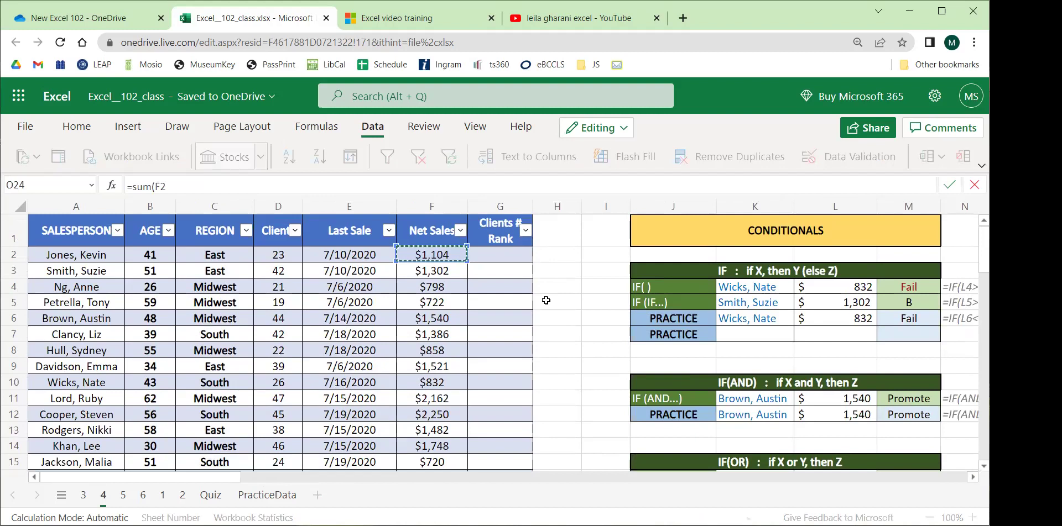
{"action": "key", "text": "ctrl+shift+Down"}
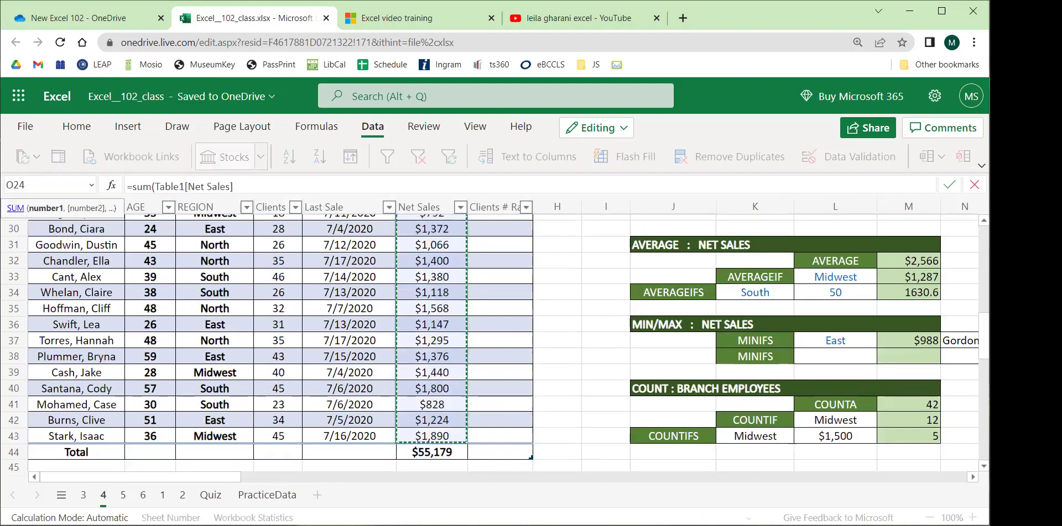
{"action": "left_click", "coordinate": [267, 185]}
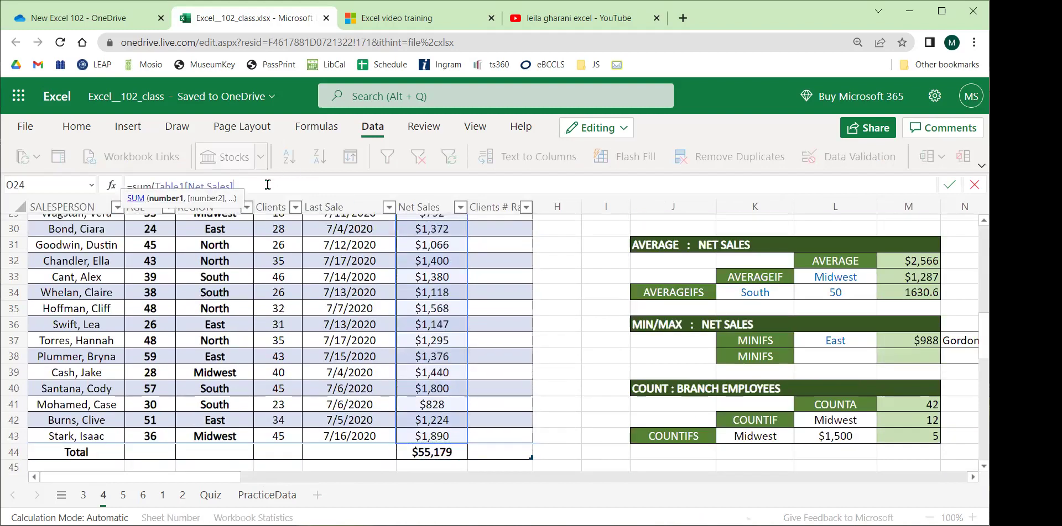
{"action": "key", "text": "Return"}
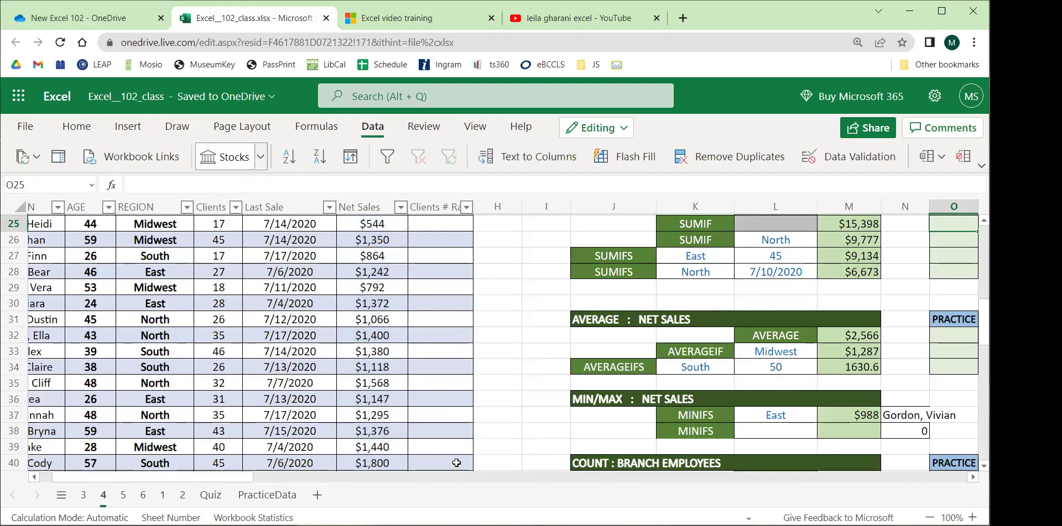
{"action": "left_click_drag", "start_coordinate": [236, 484], "coordinate": [343, 481]}
{"action": "scroll", "coordinate": [402, 330], "scroll_direction": "up", "scroll_amount": 3}
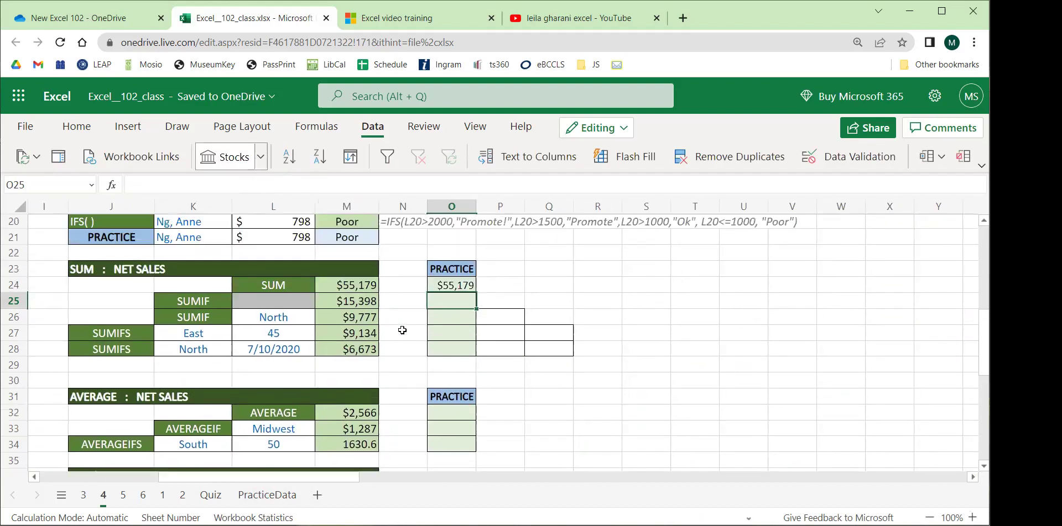
{"action": "left_click", "coordinate": [500, 351]}
{"action": "left_click", "coordinate": [452, 345]}
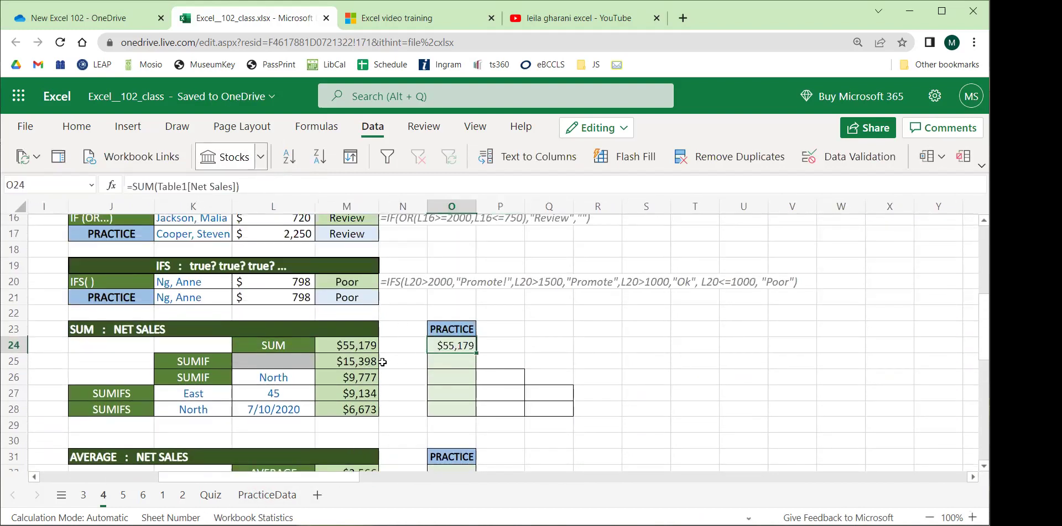
Examine the example SUMIF in M25: its range, "East" criterion and sum range.
{"action": "left_click", "coordinate": [217, 368]}
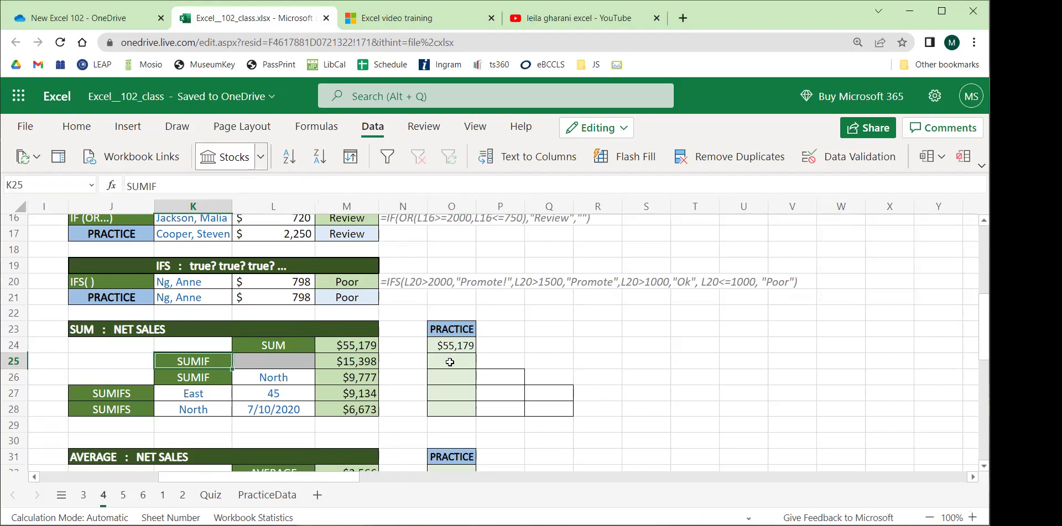
{"action": "left_click", "coordinate": [327, 364]}
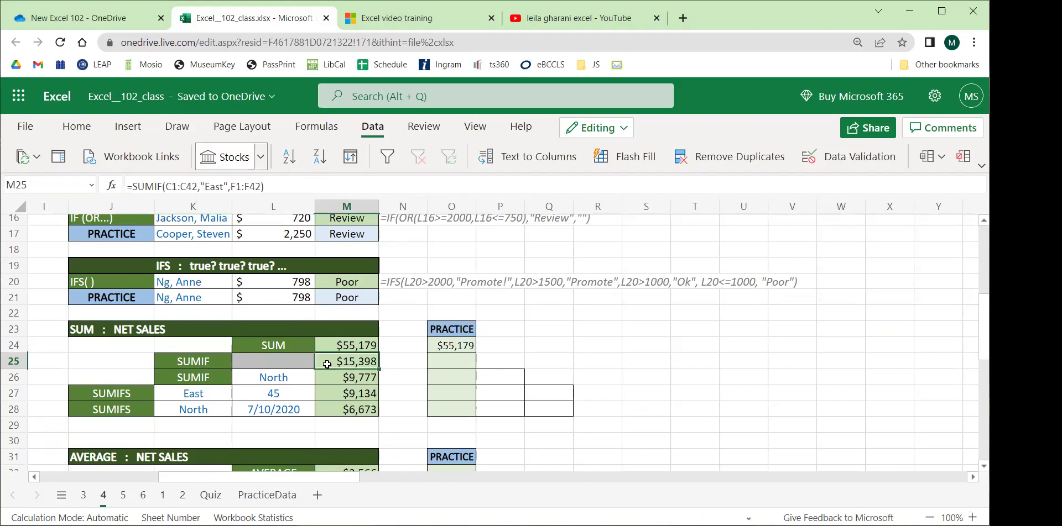
{"action": "double_click", "coordinate": [220, 189]}
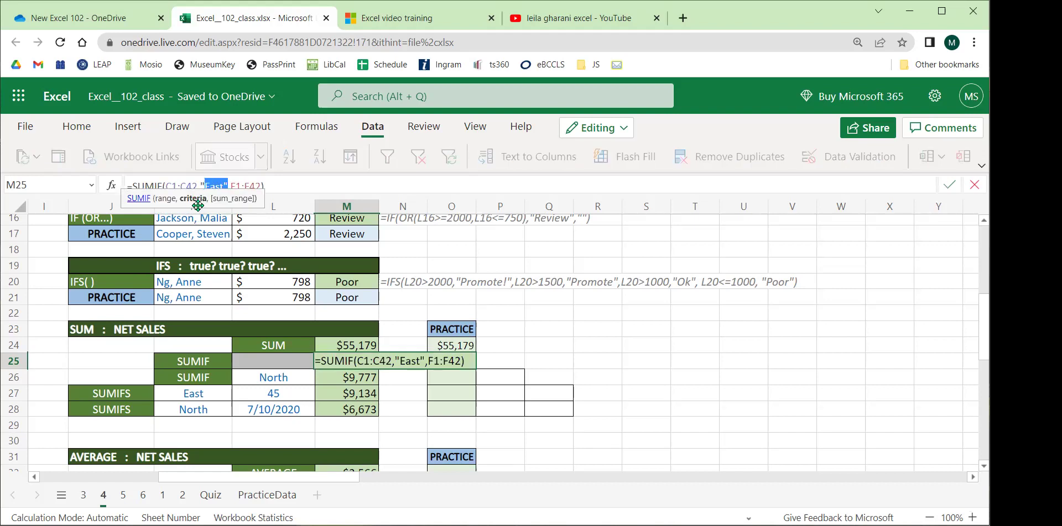
{"action": "left_click", "coordinate": [179, 185]}
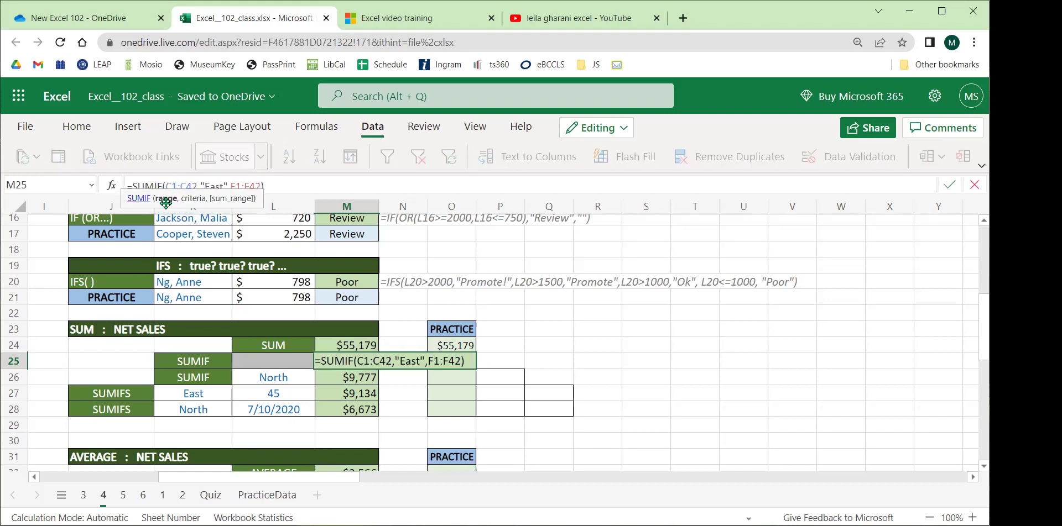
{"action": "left_click", "coordinate": [243, 186]}
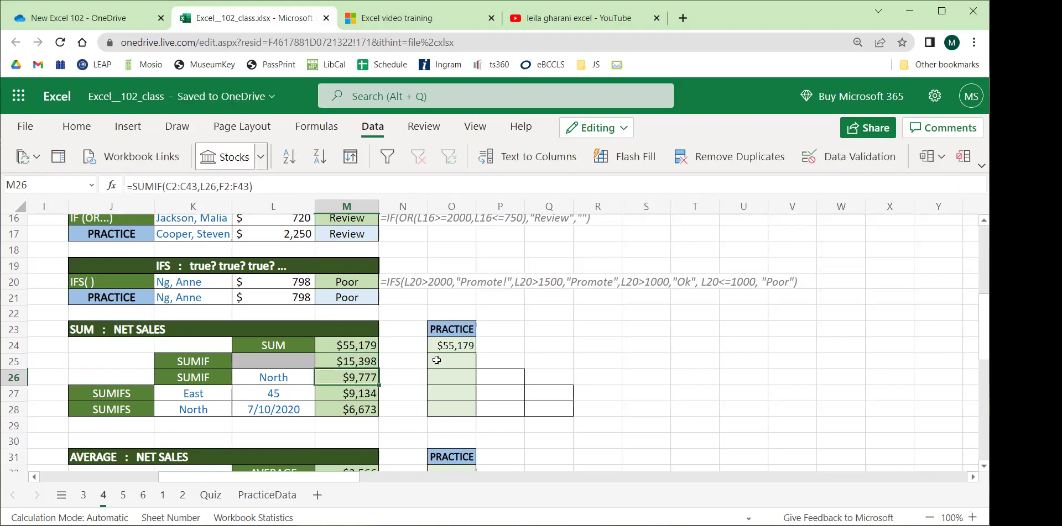
Enter =SUMIF(C:C,"East",F:F) in O25 using the REGION and Net Sales columns, returning 15398.
{"action": "left_click", "coordinate": [440, 361]}
{"action": "type", "text": "="}
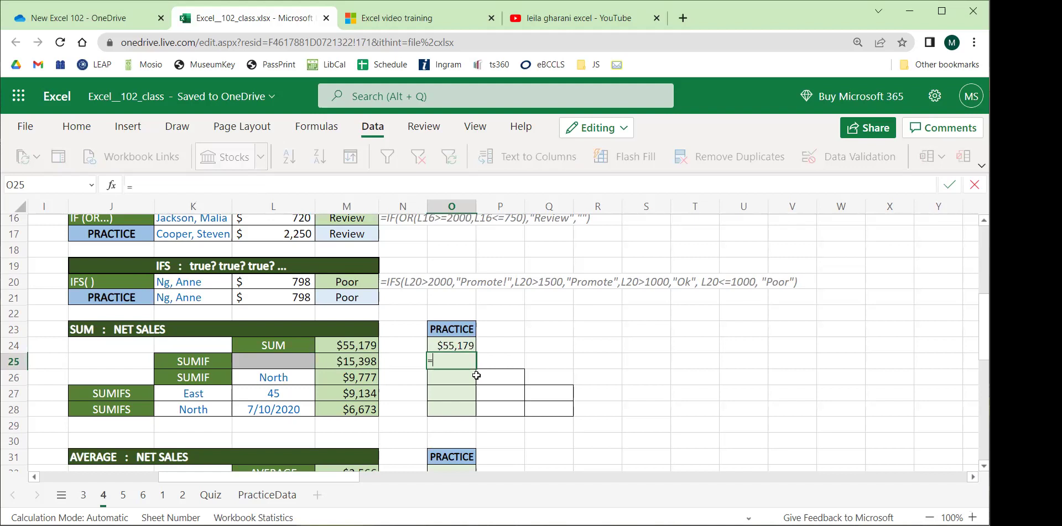
{"action": "type", "text": "sum"}
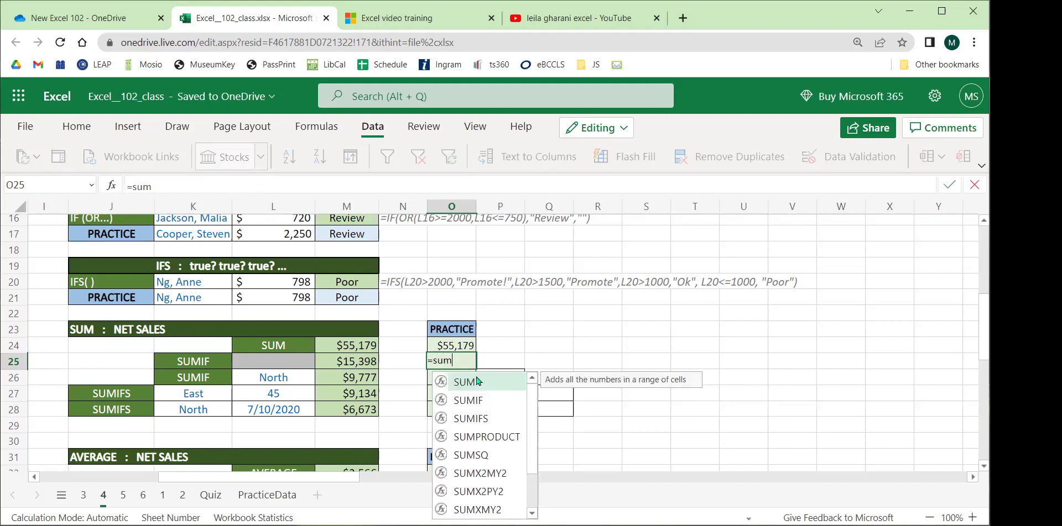
{"action": "type", "text": "if"}
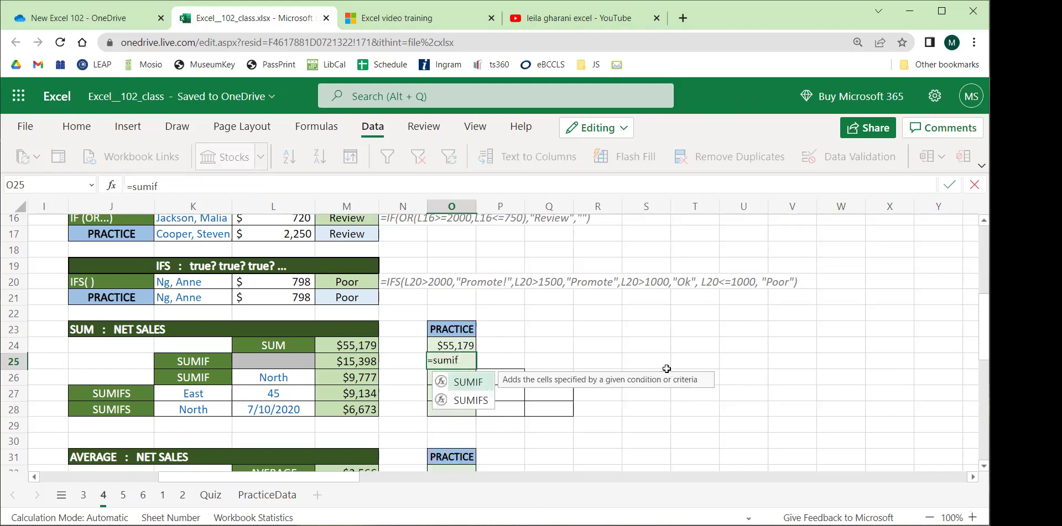
{"action": "type", "text": "("}
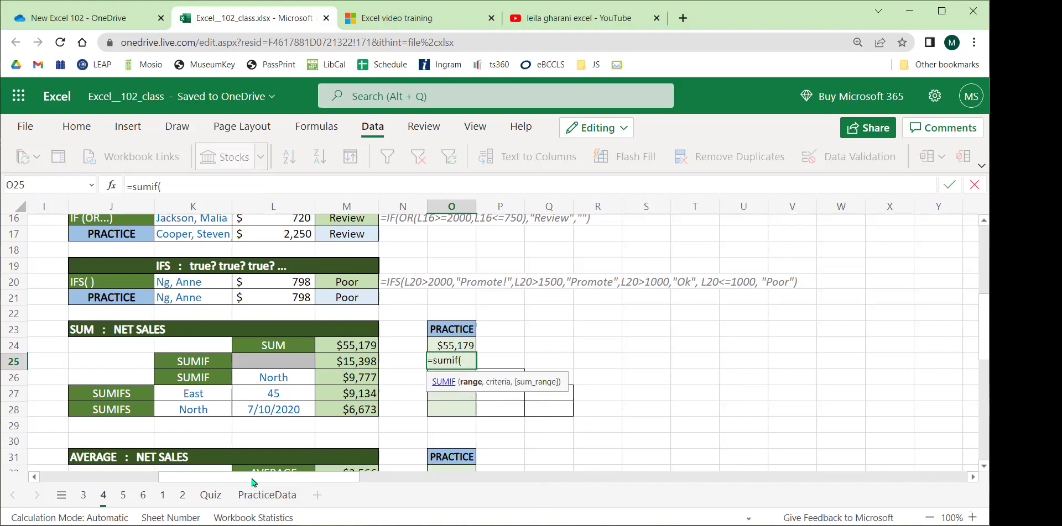
{"action": "scroll", "coordinate": [199, 375], "scroll_direction": "left", "scroll_amount": 10}
{"action": "scroll", "coordinate": [199, 375], "scroll_direction": "up", "scroll_amount": 2}
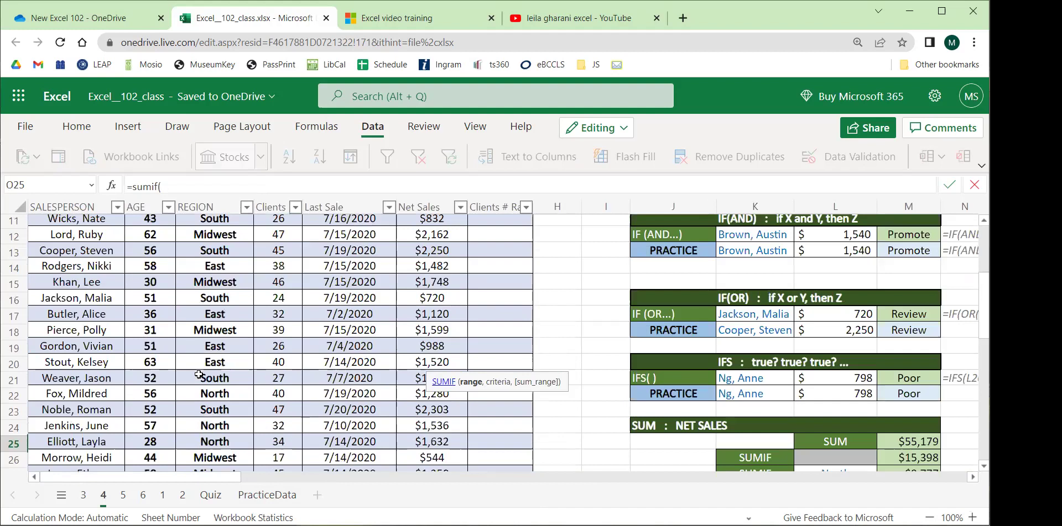
{"action": "scroll", "coordinate": [191, 370], "scroll_direction": "up", "scroll_amount": 3}
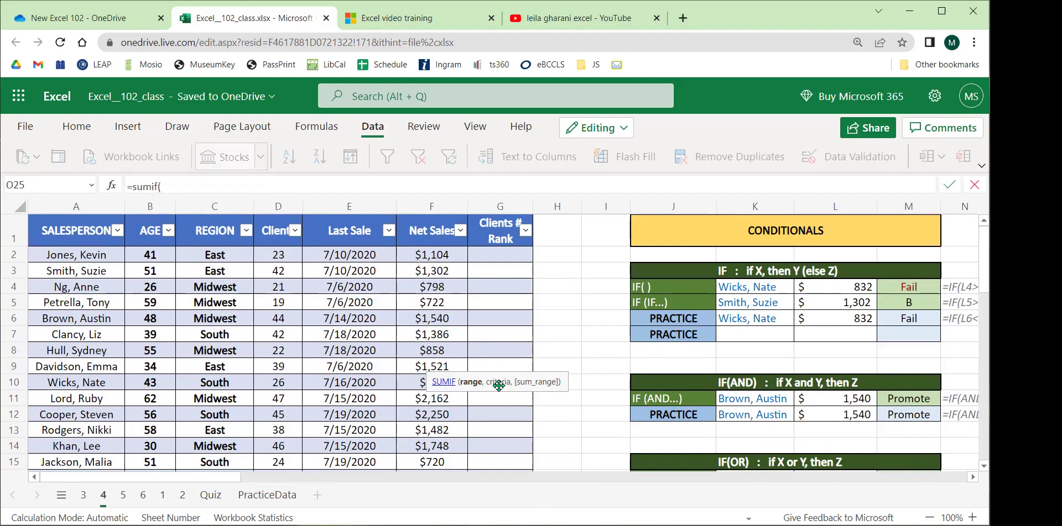
{"action": "left_click", "coordinate": [199, 212]}
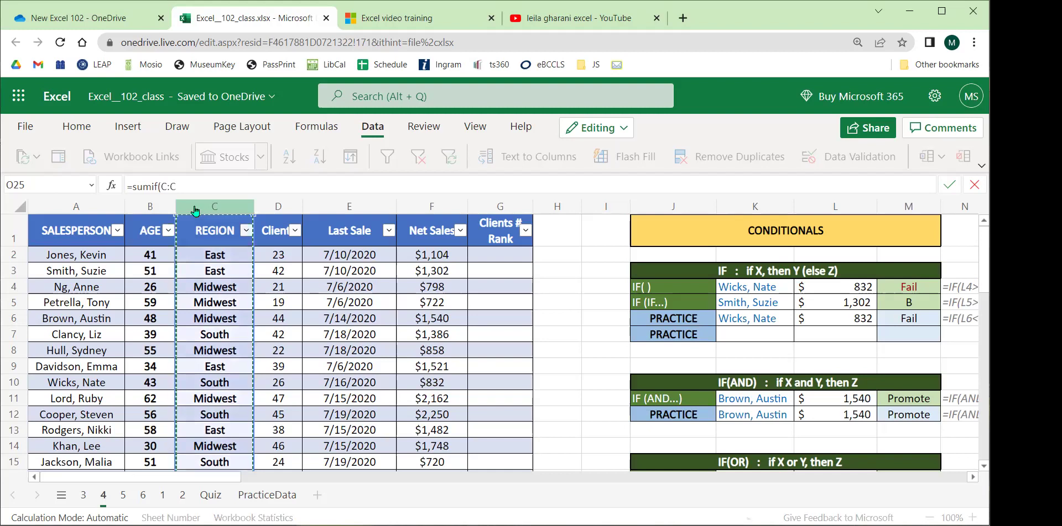
{"action": "left_click", "coordinate": [184, 186]}
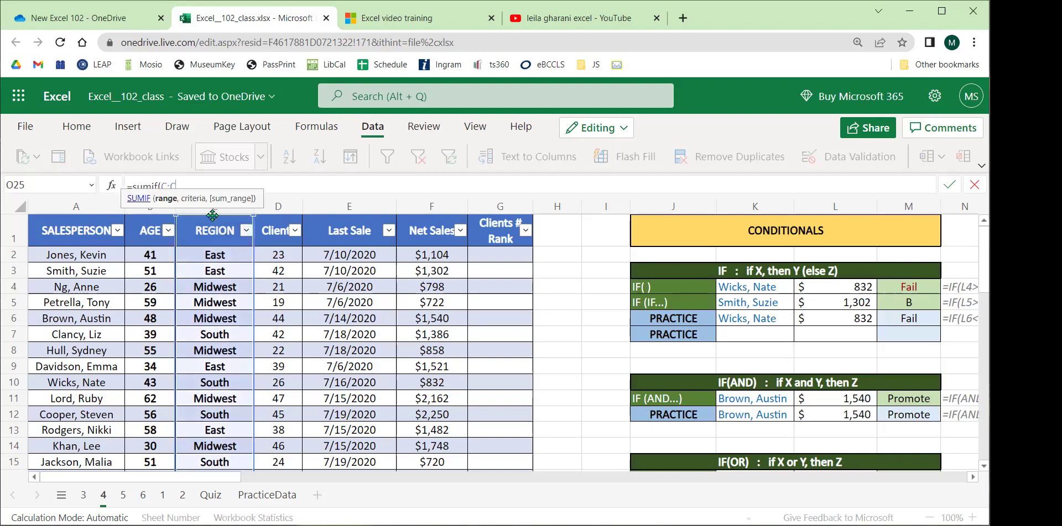
{"action": "type", "text": ",\"East"}
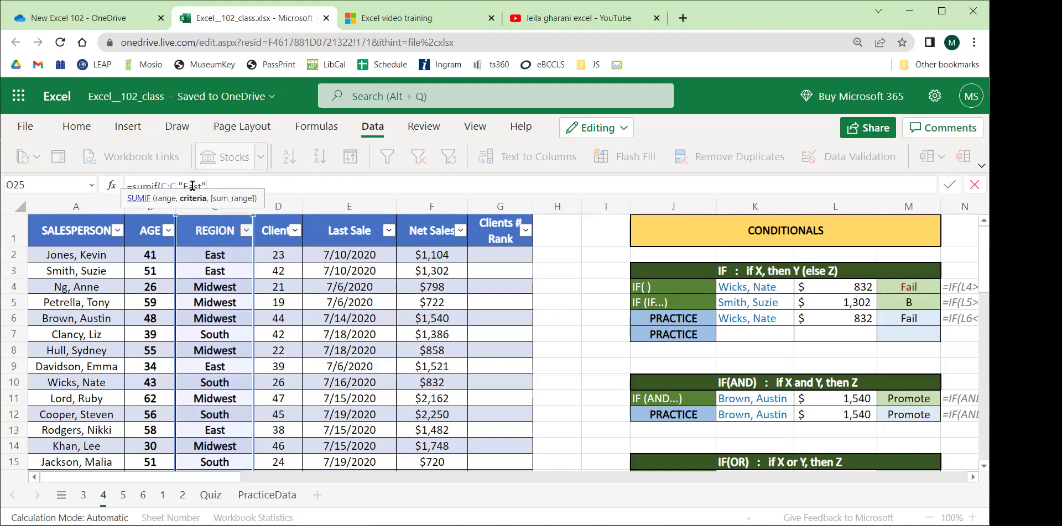
{"action": "type", "text": "\","}
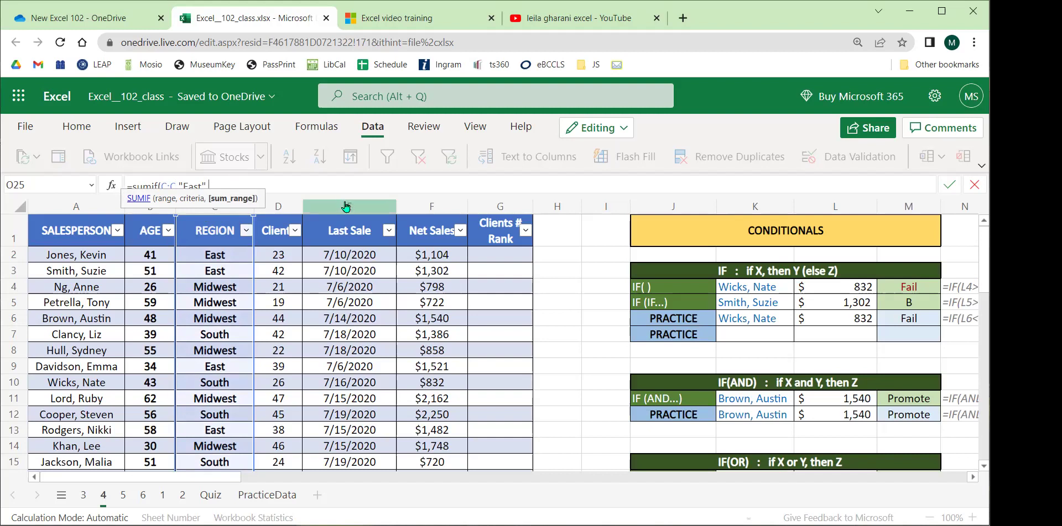
{"action": "left_click", "coordinate": [407, 210]}
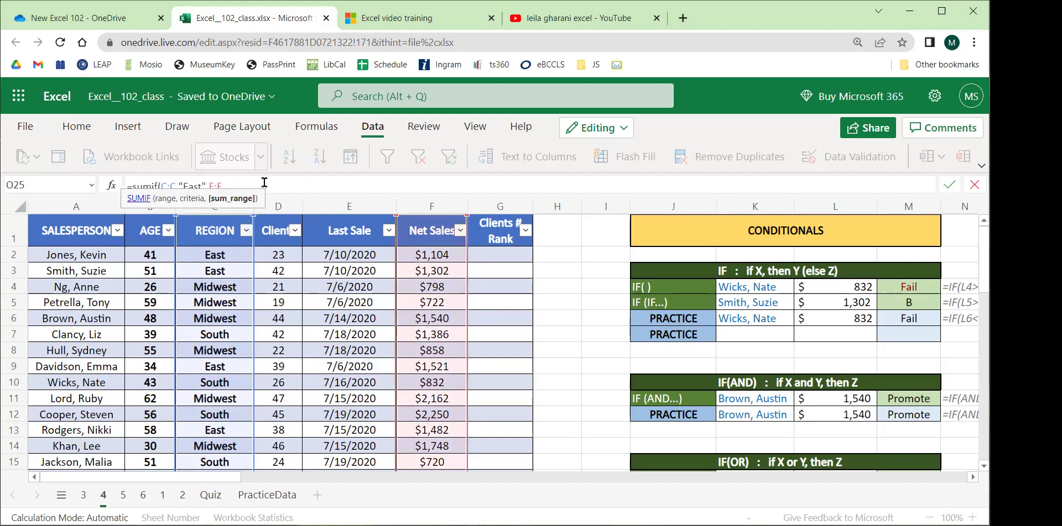
{"action": "type", "text": ")"}
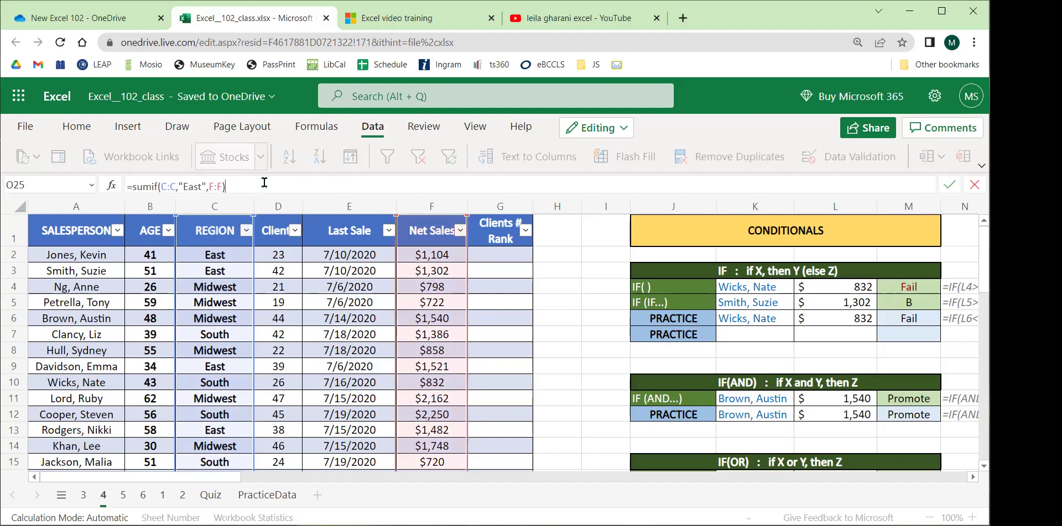
{"action": "key", "text": "Return"}
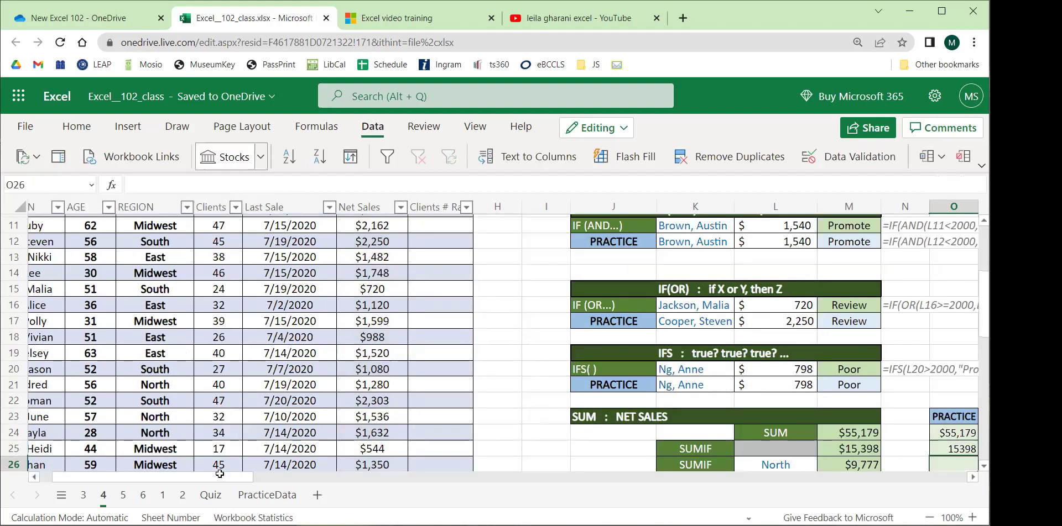
{"action": "left_click_drag", "start_coordinate": [221, 477], "coordinate": [325, 481]}
Format O25 as Accounting with no decimal places, showing $15,398.
{"action": "scroll", "coordinate": [353, 320], "scroll_direction": "down", "scroll_amount": 3}
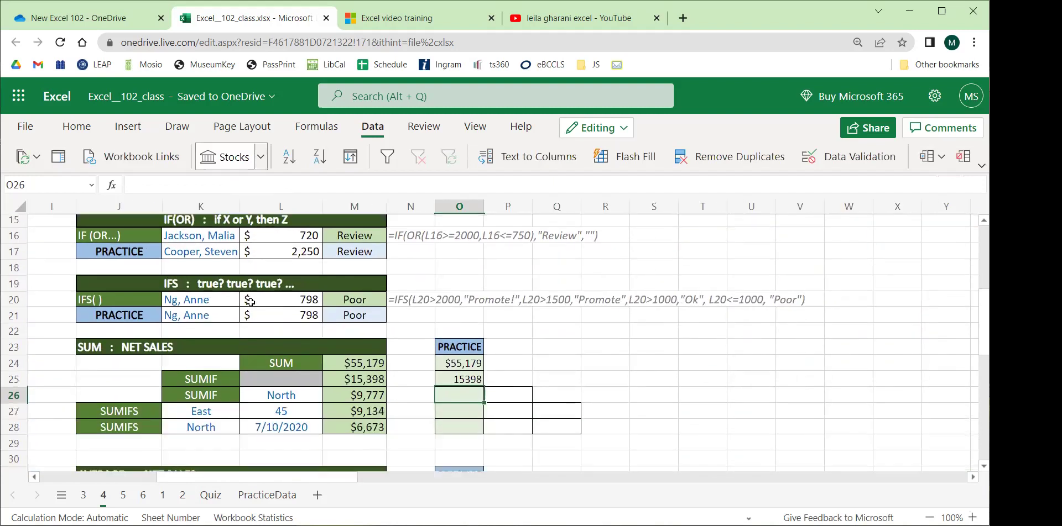
{"action": "left_click", "coordinate": [375, 313]}
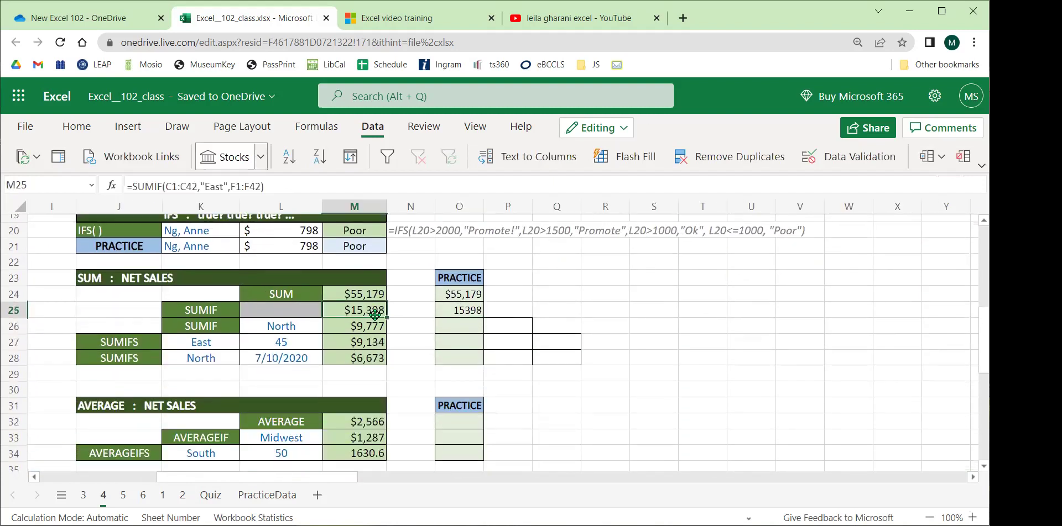
{"action": "left_click", "coordinate": [459, 312]}
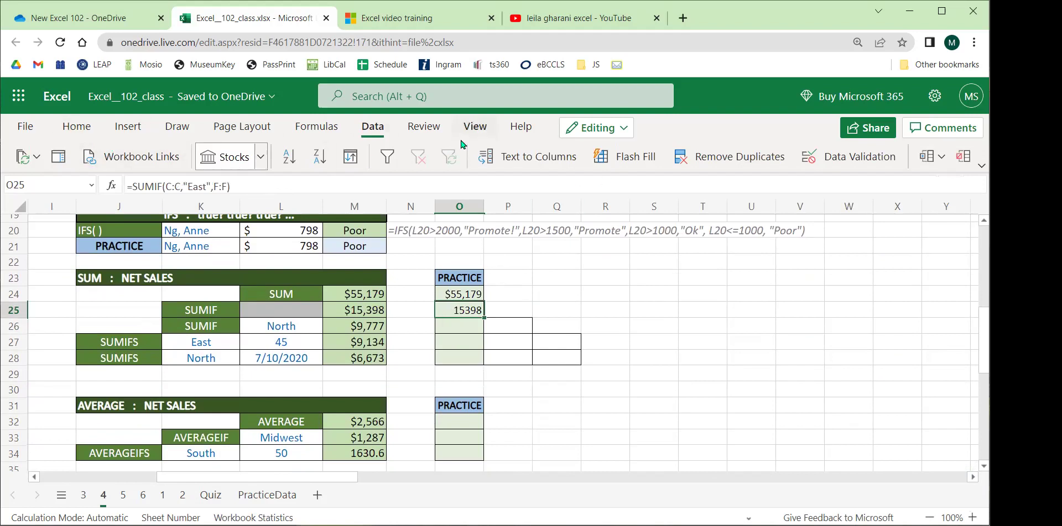
{"action": "left_click", "coordinate": [85, 130]}
{"action": "left_click", "coordinate": [639, 157]}
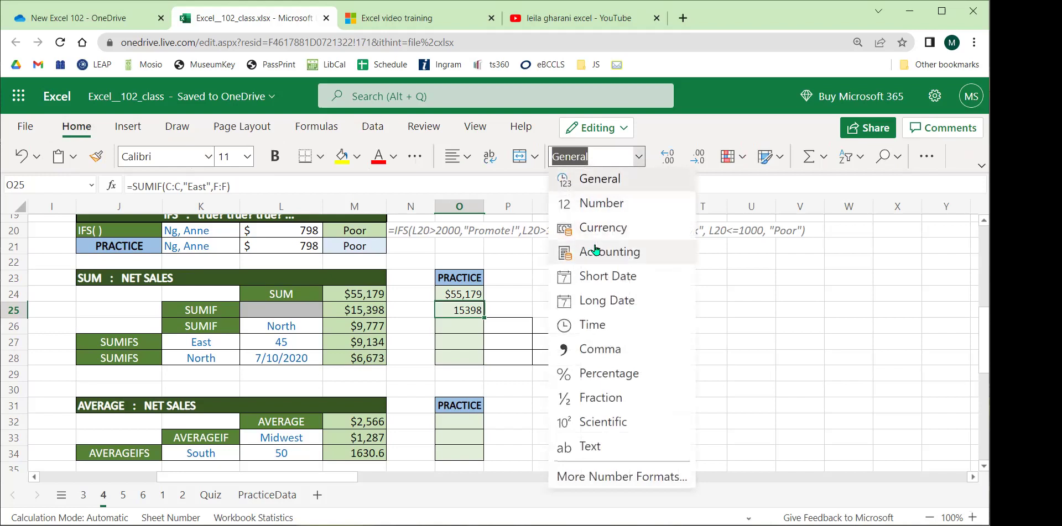
{"action": "left_click", "coordinate": [600, 252]}
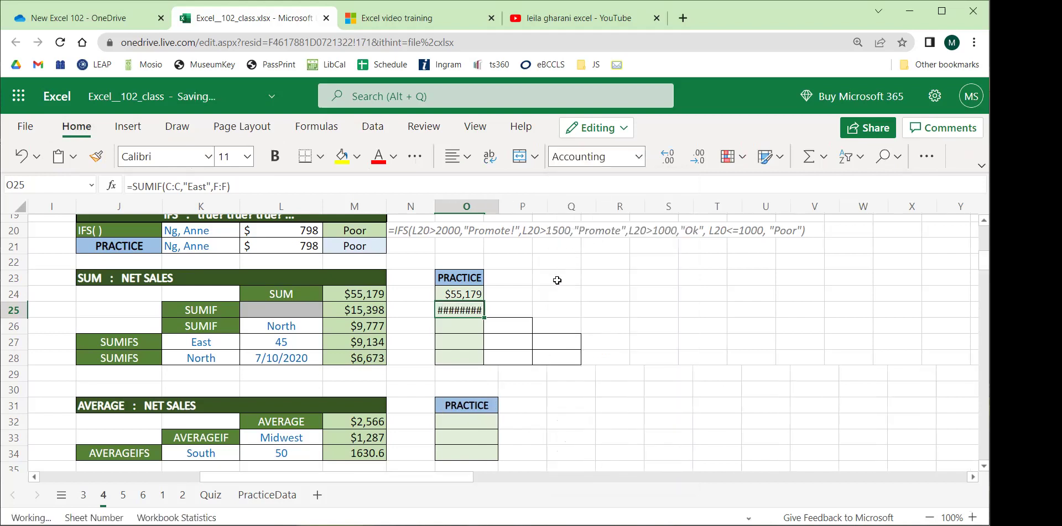
{"action": "left_click", "coordinate": [698, 156]}
{"action": "left_click", "coordinate": [697, 156]}
{"action": "left_click", "coordinate": [557, 320]}
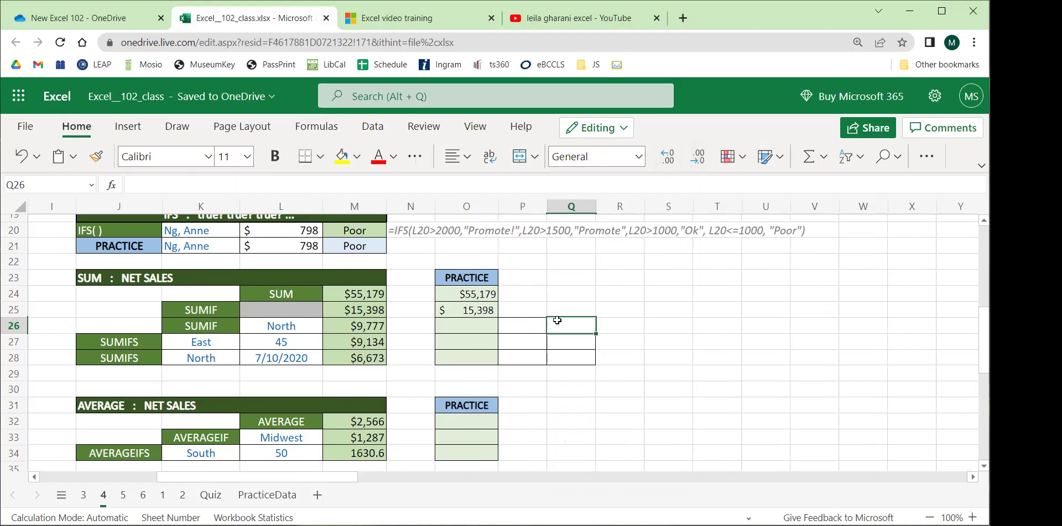
Re-edit and recommit the SUMIF formula in O25, then check its result.
{"action": "left_click", "coordinate": [454, 307]}
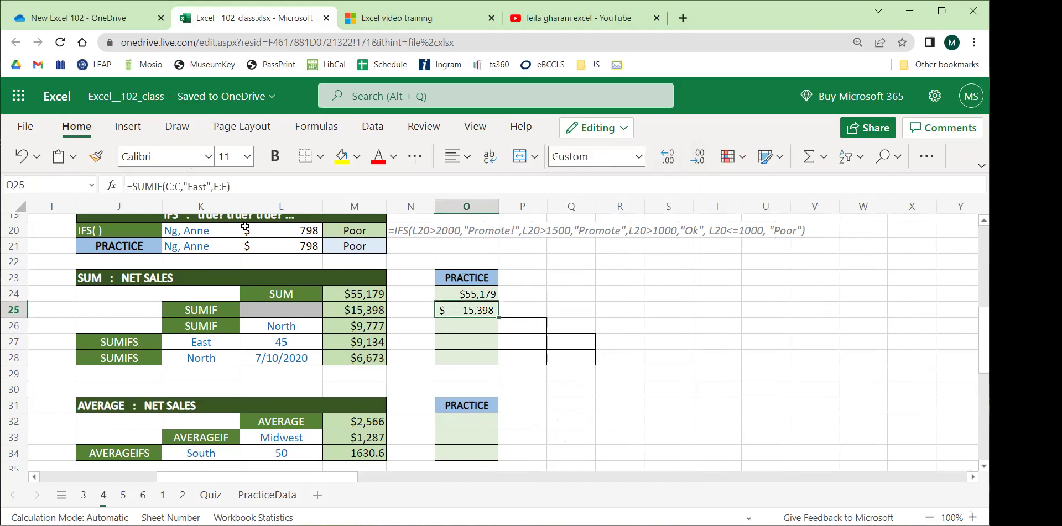
{"action": "left_click", "coordinate": [200, 186]}
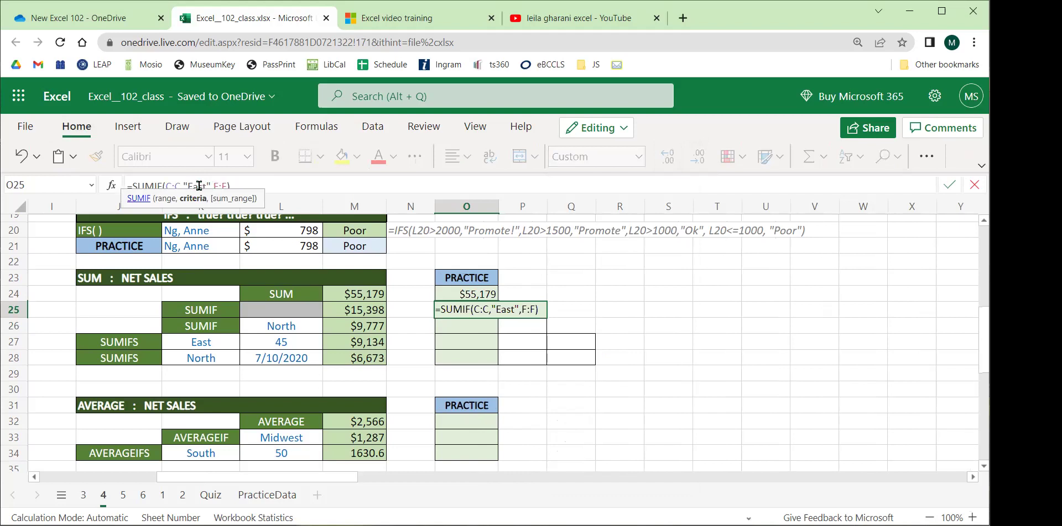
{"action": "left_click", "coordinate": [700, 289]}
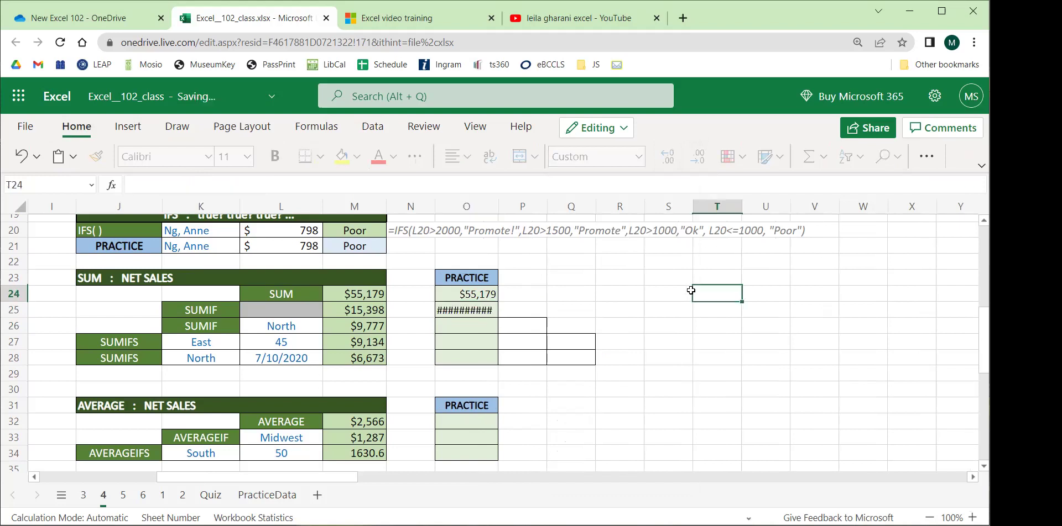
{"action": "left_click", "coordinate": [459, 311]}
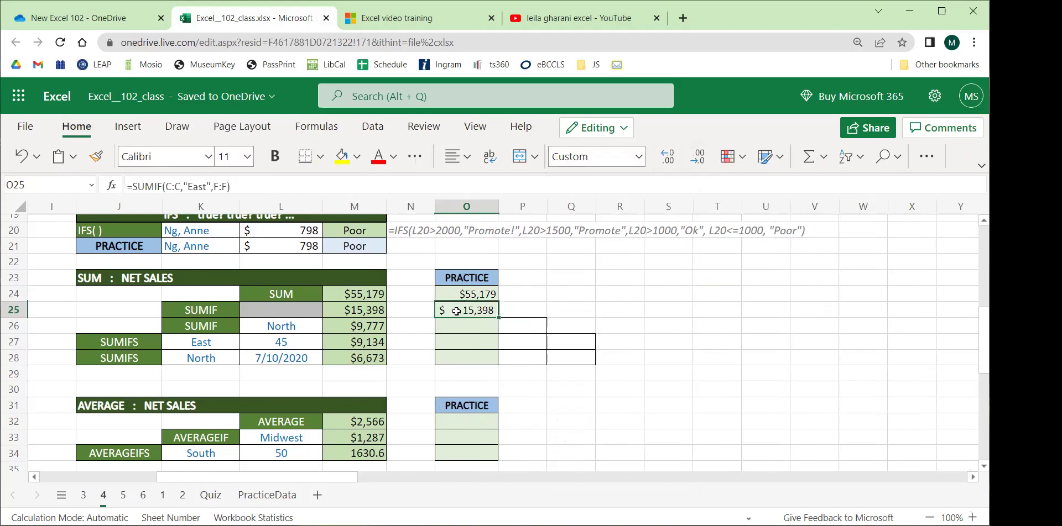
{"action": "left_click", "coordinate": [303, 330]}
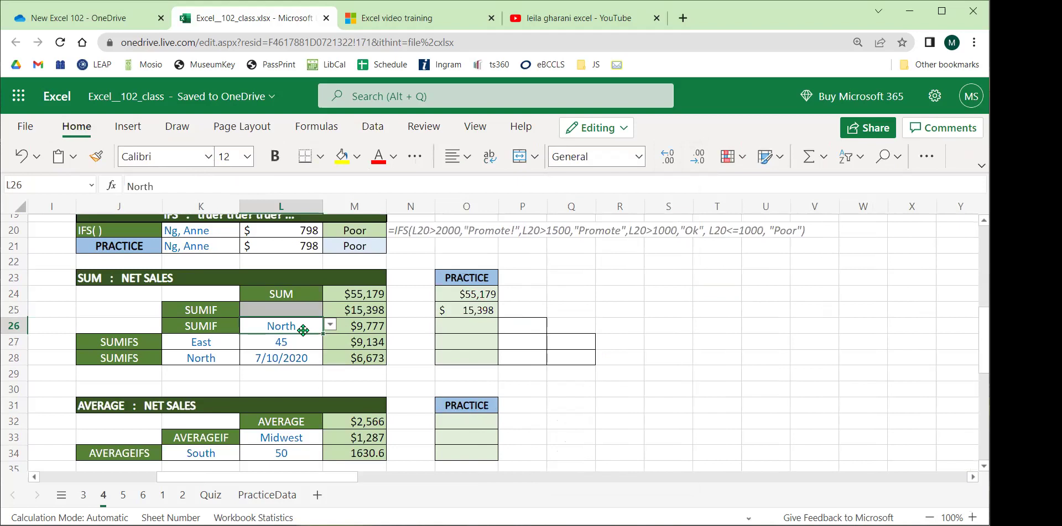
Cycle L26 through South, East, North, Midwest and back to South ($14,561).
{"action": "left_click", "coordinate": [331, 325]}
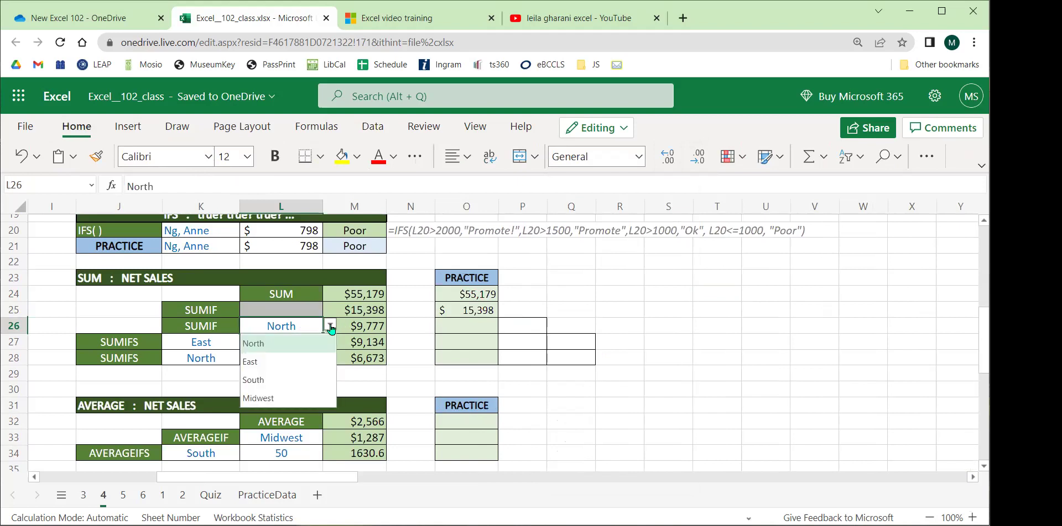
{"action": "left_click", "coordinate": [274, 381]}
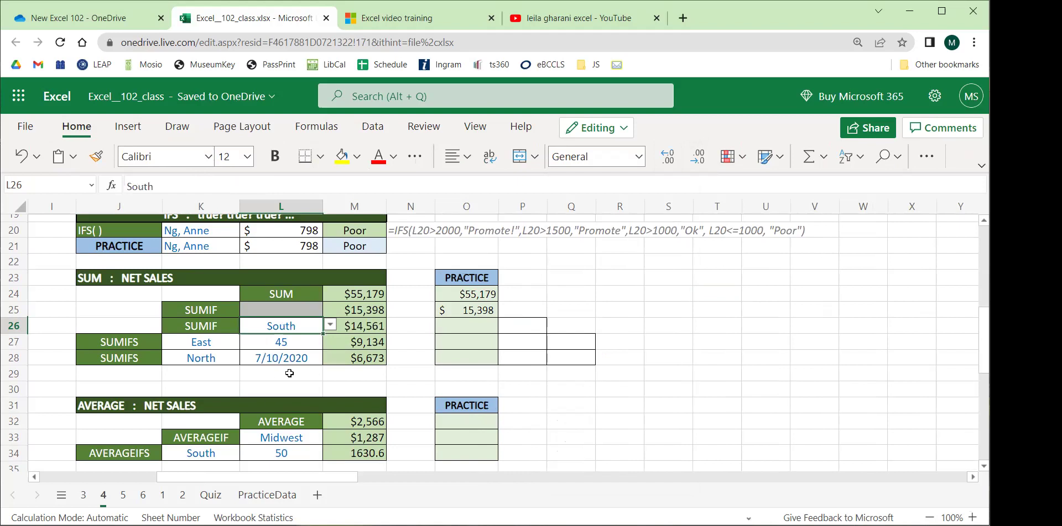
{"action": "left_click", "coordinate": [330, 326]}
{"action": "left_click", "coordinate": [277, 359]}
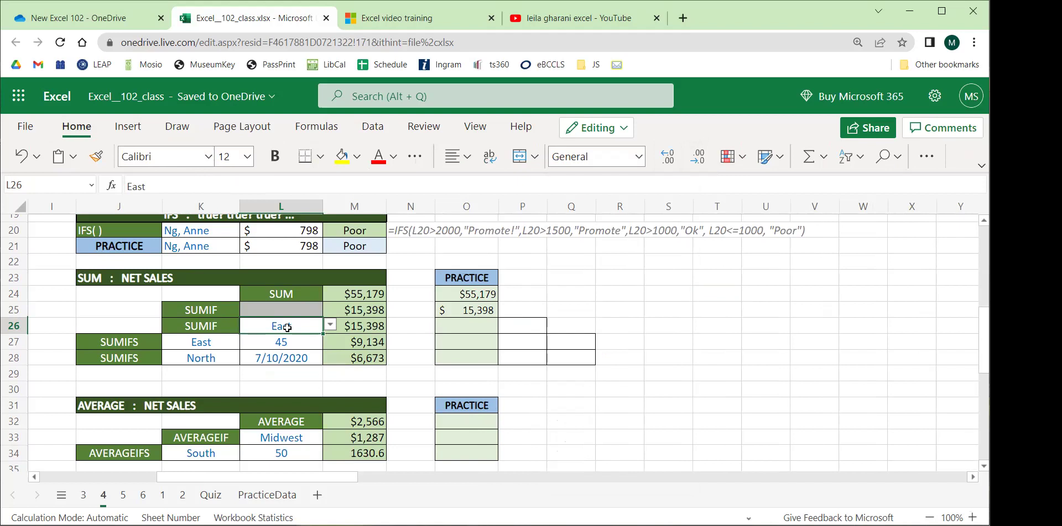
{"action": "left_click", "coordinate": [330, 326]}
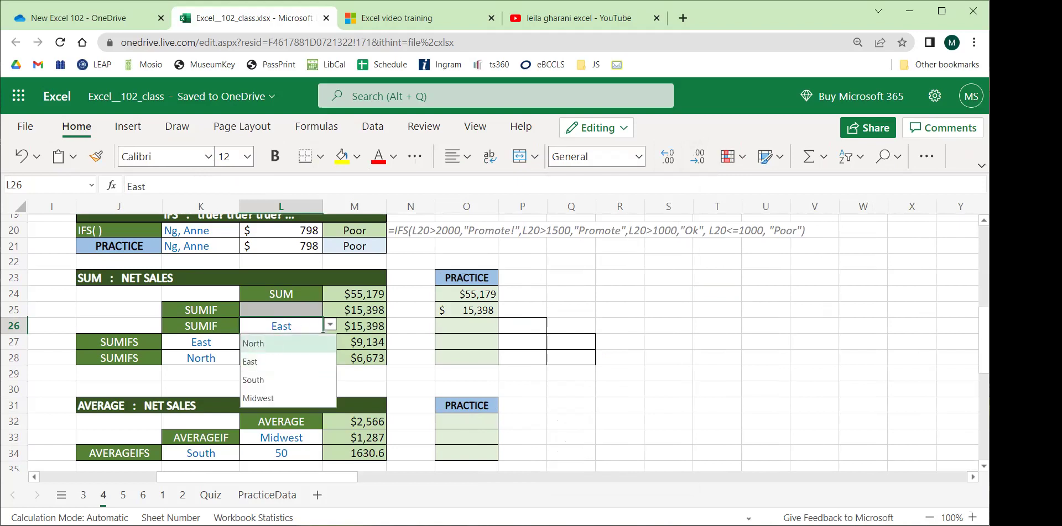
{"action": "left_click", "coordinate": [279, 343]}
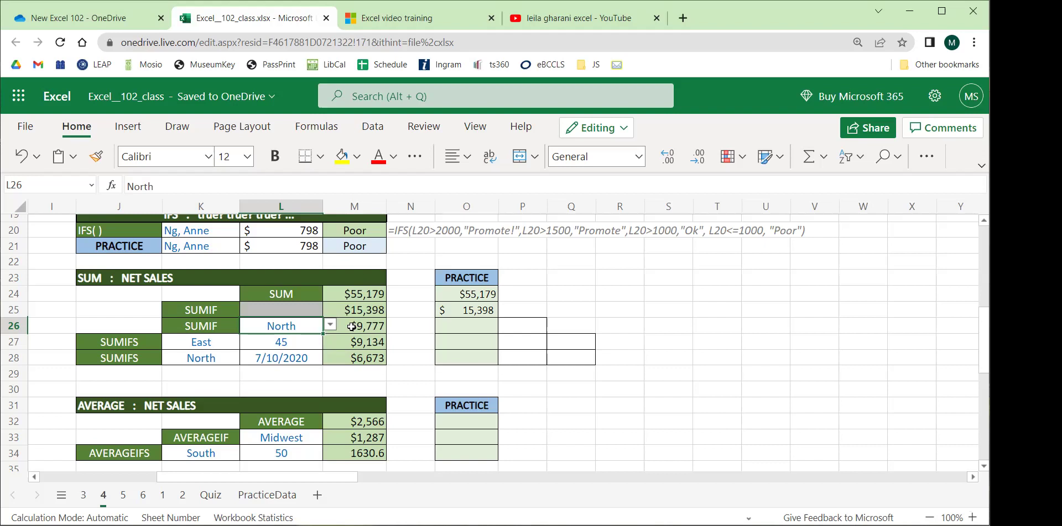
{"action": "left_click", "coordinate": [329, 325]}
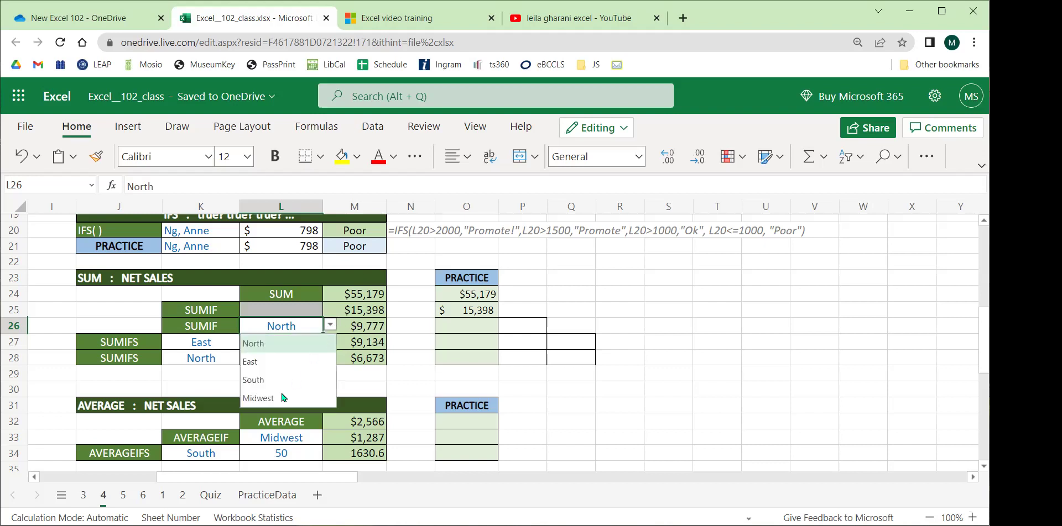
{"action": "left_click", "coordinate": [284, 396]}
{"action": "left_click", "coordinate": [329, 325]}
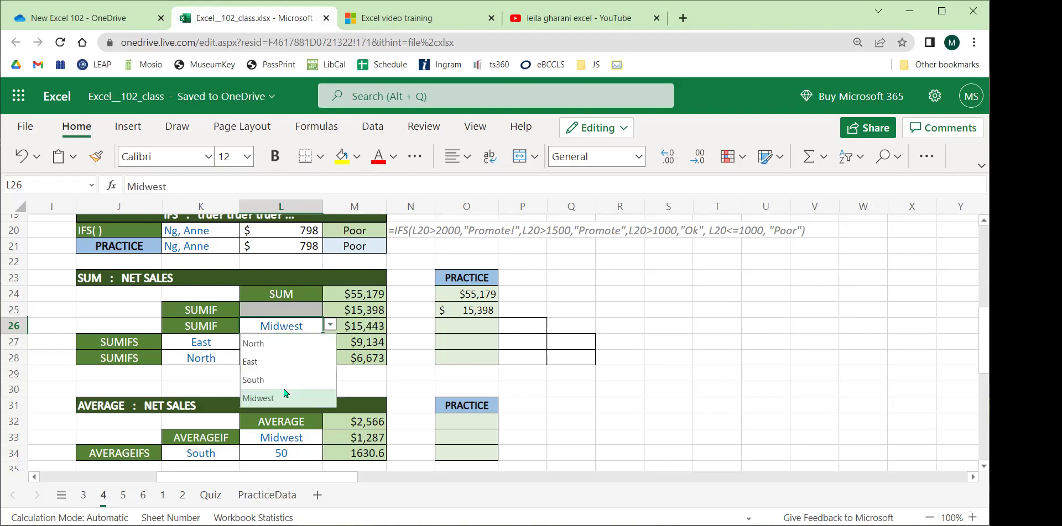
{"action": "left_click", "coordinate": [269, 383]}
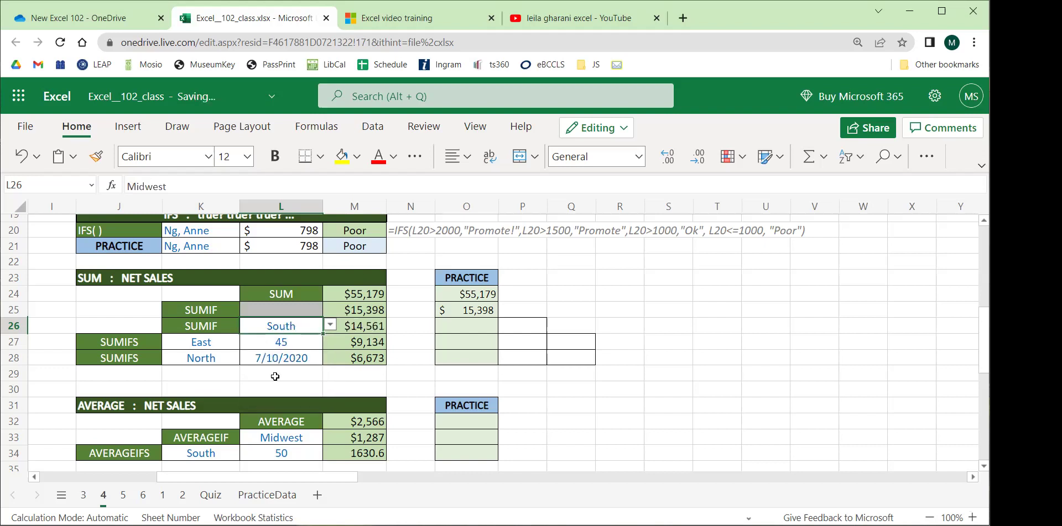
Select cell P26 and open the Data tab's tools.
{"action": "left_click", "coordinate": [433, 340]}
{"action": "left_click", "coordinate": [456, 329]}
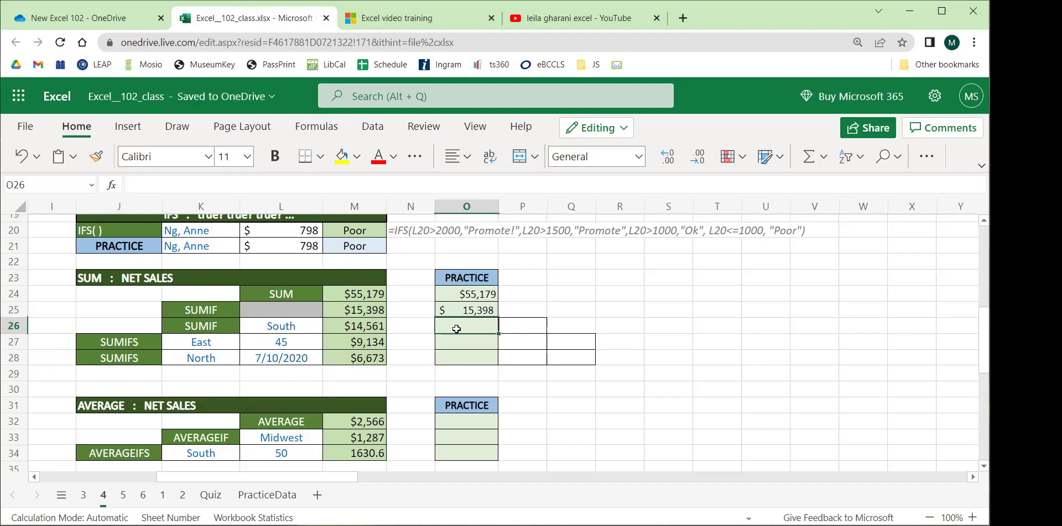
{"action": "left_click", "coordinate": [539, 327]}
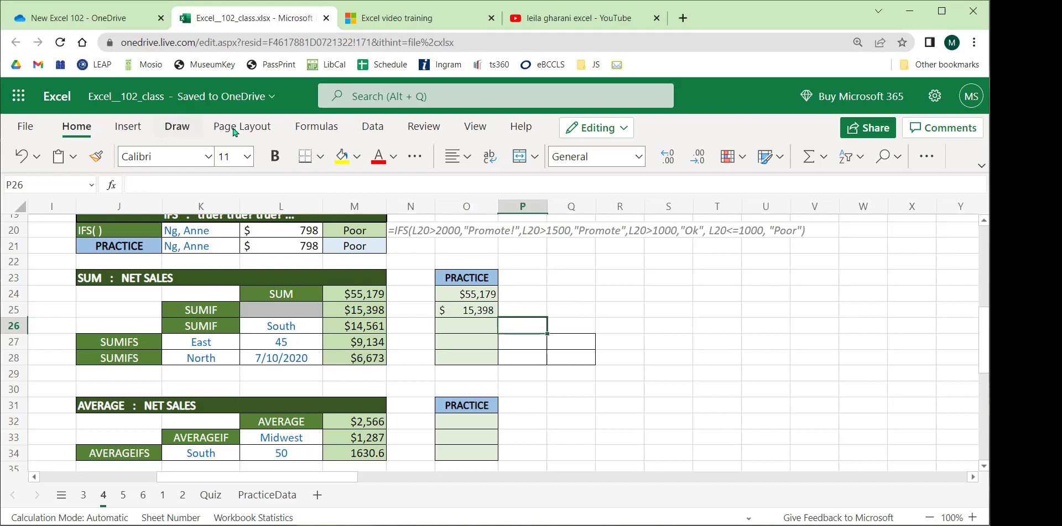
{"action": "left_click", "coordinate": [367, 126]}
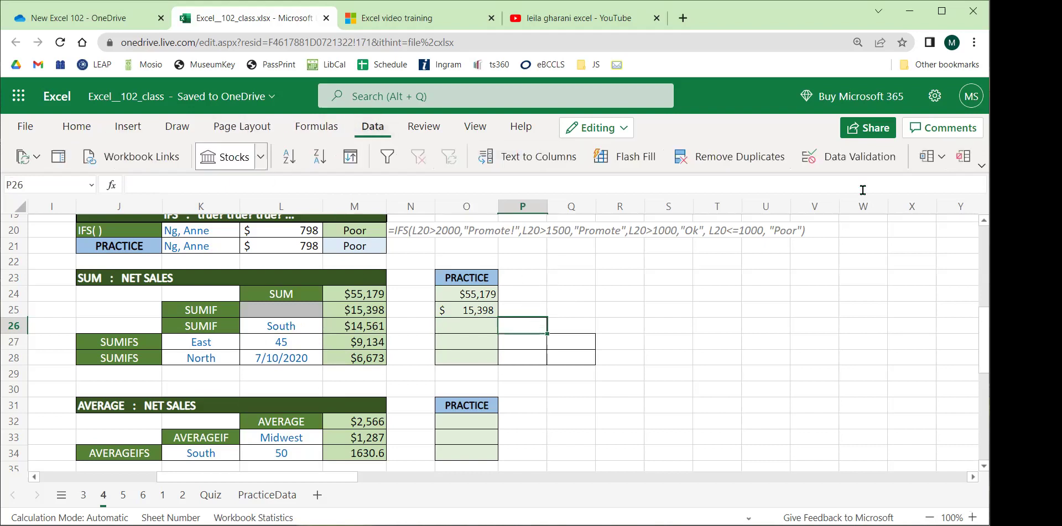
Open Data Validation for P26 and set Allow to List.
{"action": "left_click", "coordinate": [872, 162]}
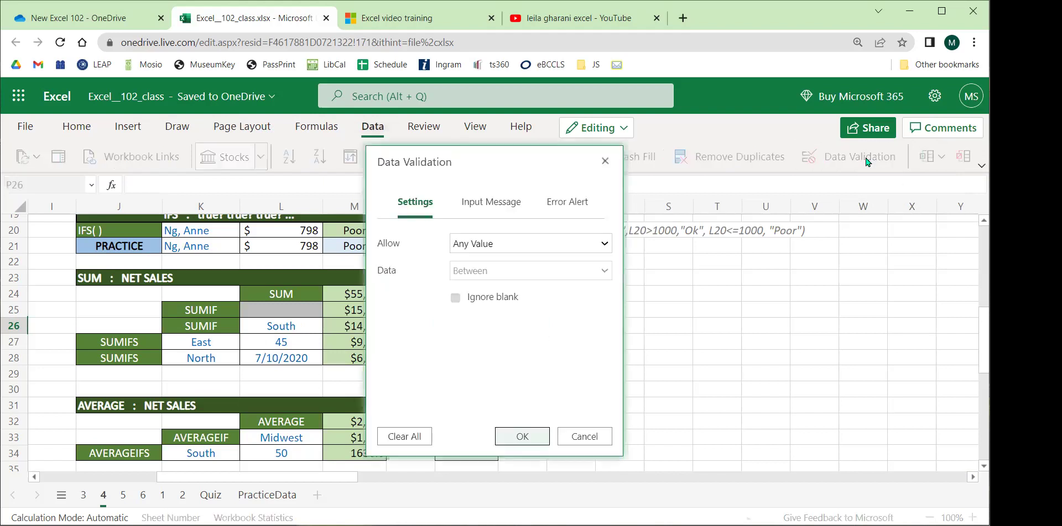
{"action": "left_click_drag", "start_coordinate": [451, 158], "coordinate": [657, 145]}
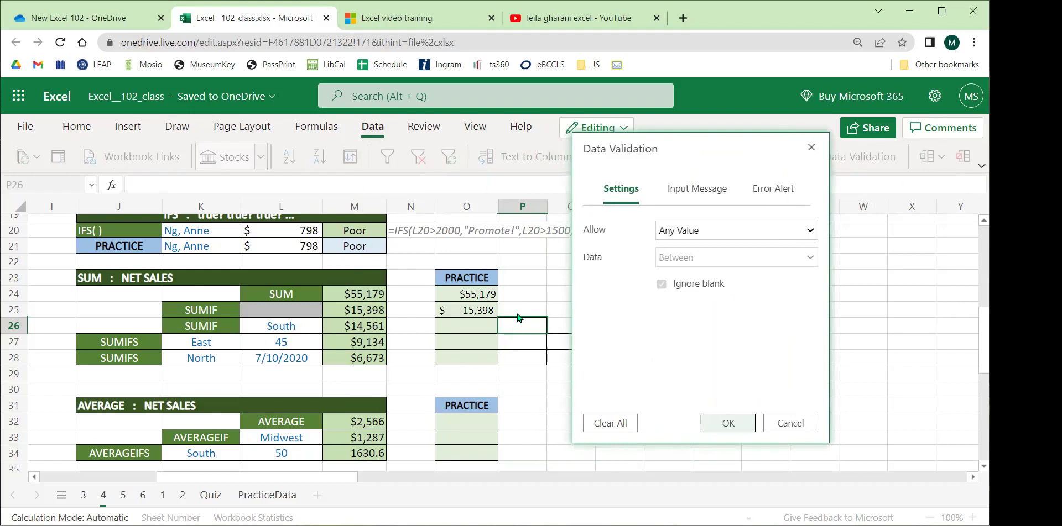
{"action": "left_click", "coordinate": [761, 232]}
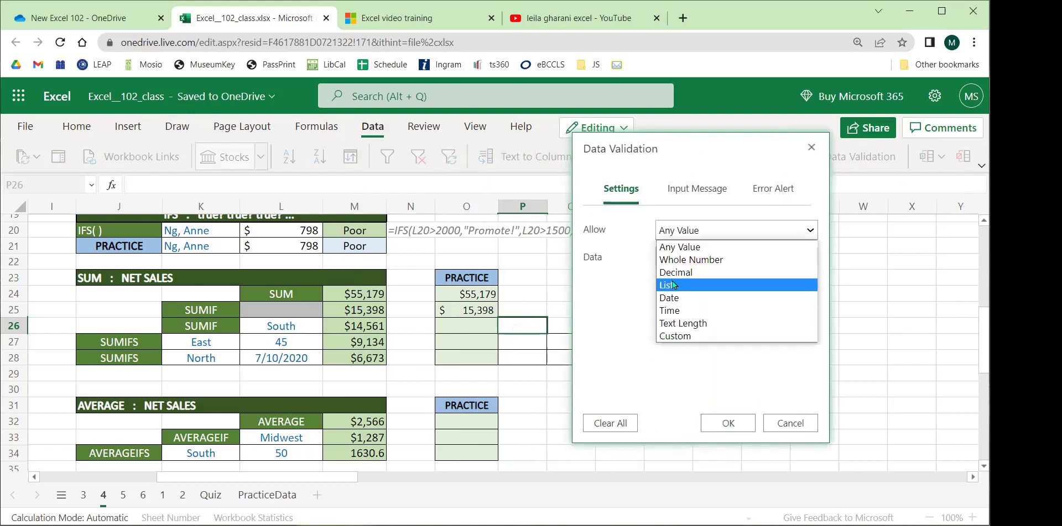
{"action": "left_click", "coordinate": [672, 283]}
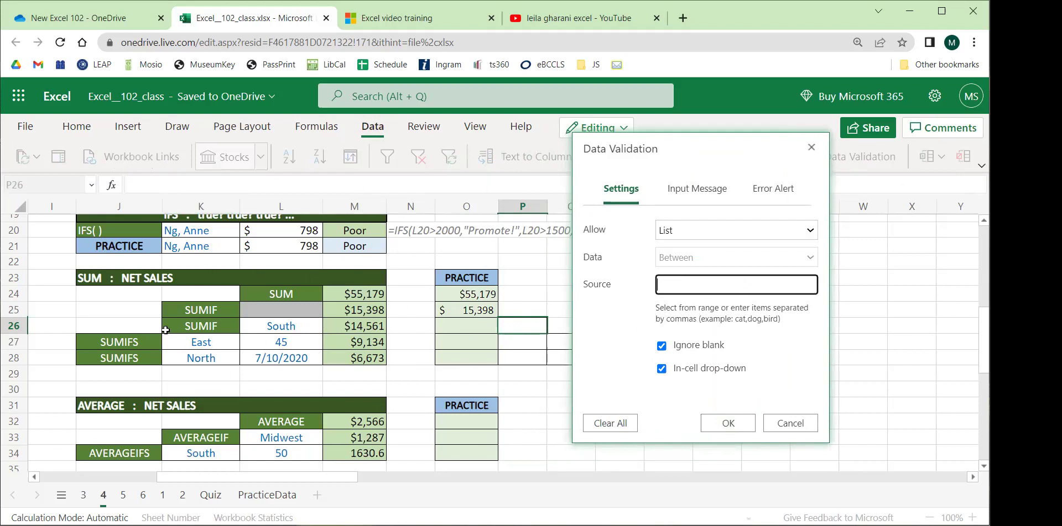
Enter East, Midwest, South, North as the list source and confirm the validation.
{"action": "left_click_drag", "start_coordinate": [266, 477], "coordinate": [150, 476]}
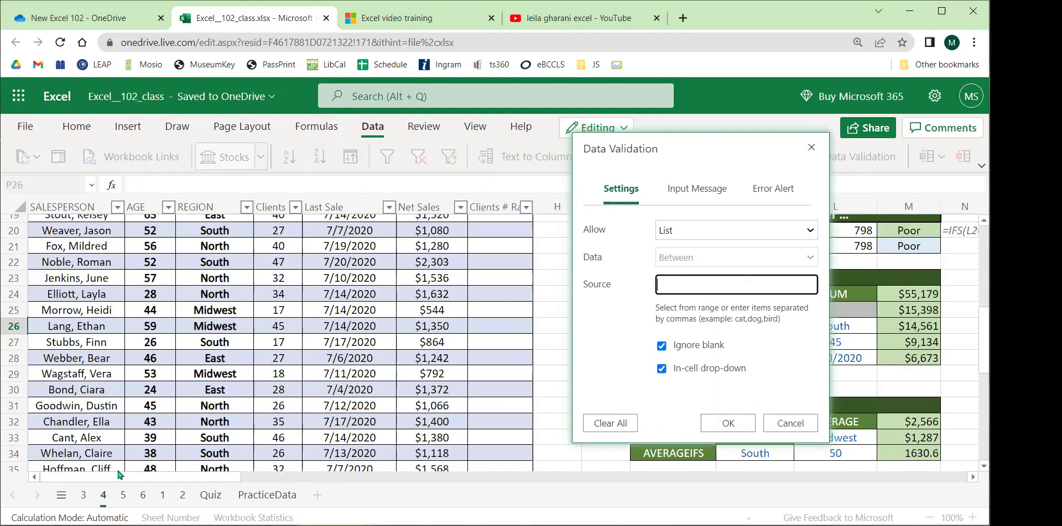
{"action": "scroll", "coordinate": [210, 254], "scroll_direction": "up", "scroll_amount": 3}
{"action": "scroll", "coordinate": [210, 254], "scroll_direction": "up", "scroll_amount": 1}
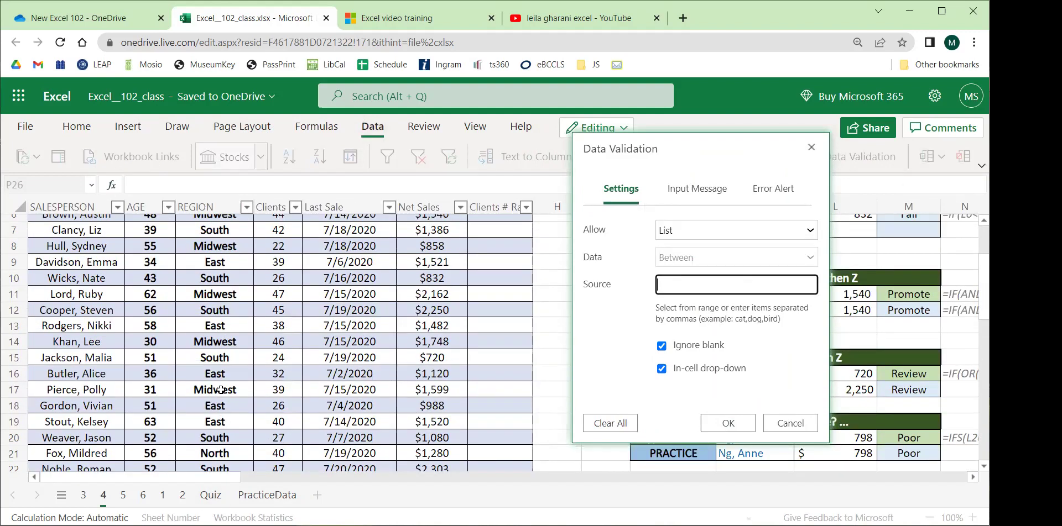
{"action": "scroll", "coordinate": [211, 372], "scroll_direction": "up", "scroll_amount": 2}
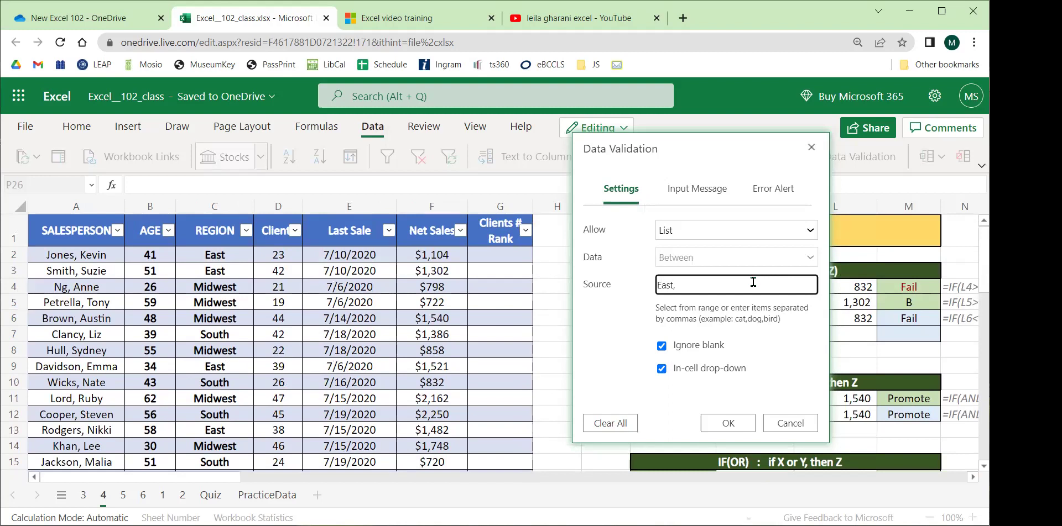
{"action": "type", "text": "idwest"}
{"action": "scroll", "coordinate": [325, 397], "scroll_direction": "down", "scroll_amount": 4}
{"action": "scroll", "coordinate": [325, 397], "scroll_direction": "down", "scroll_amount": 1}
{"action": "scroll", "coordinate": [325, 397], "scroll_direction": "up", "scroll_amount": 4}
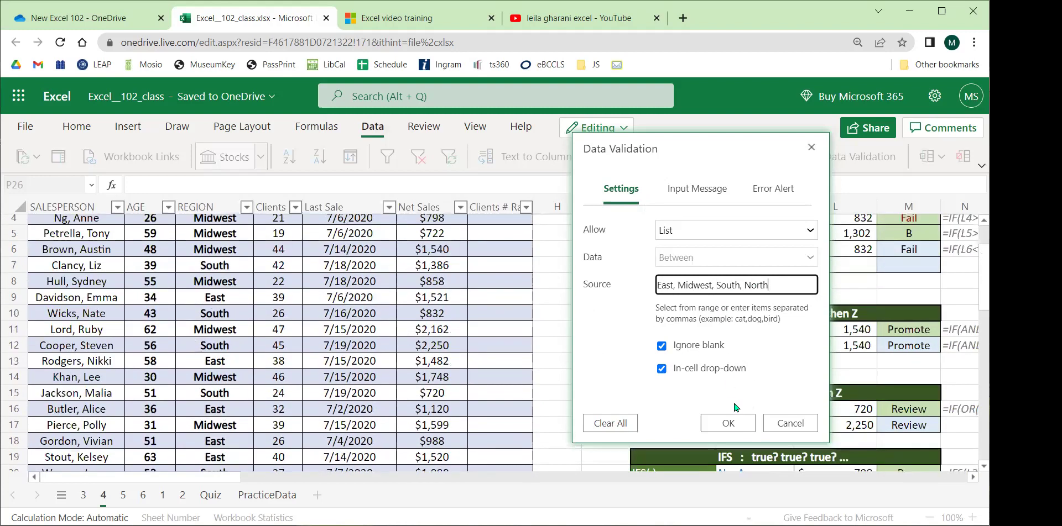
{"action": "left_click", "coordinate": [731, 423]}
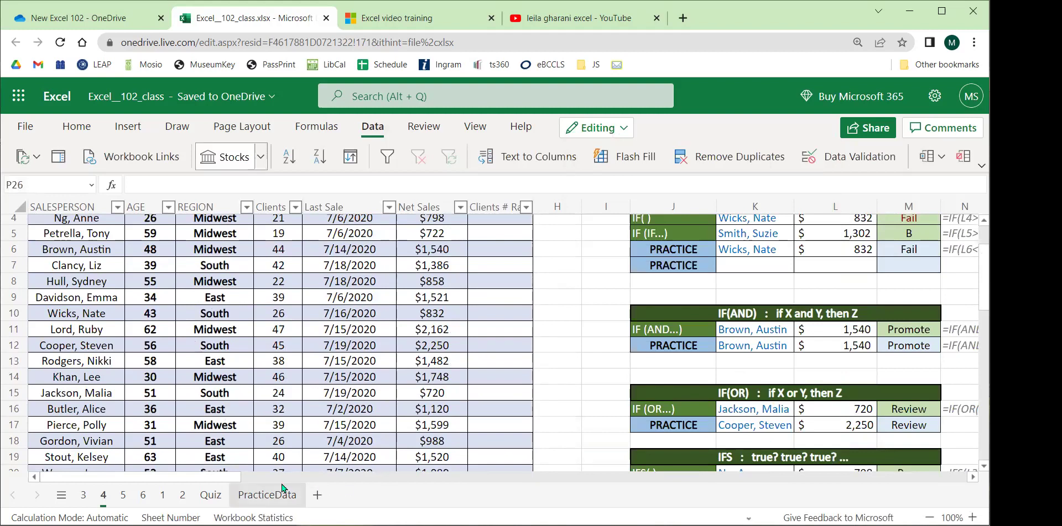
Check P26's new East/Midwest/South/North dropdown, then close it without choosing a region.
{"action": "left_click_drag", "start_coordinate": [238, 484], "coordinate": [363, 484]}
{"action": "scroll", "coordinate": [360, 467], "scroll_direction": "down", "scroll_amount": 5}
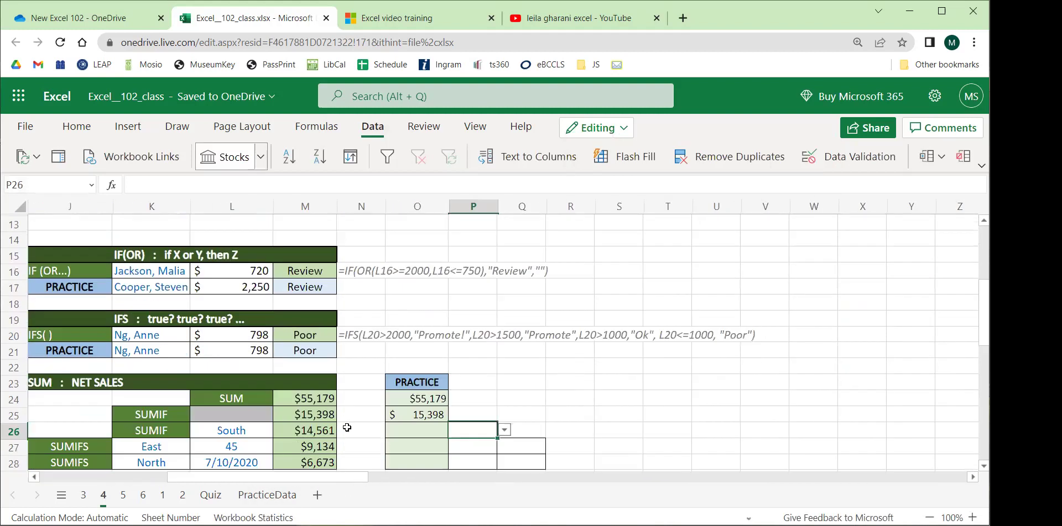
{"action": "left_click", "coordinate": [504, 360]}
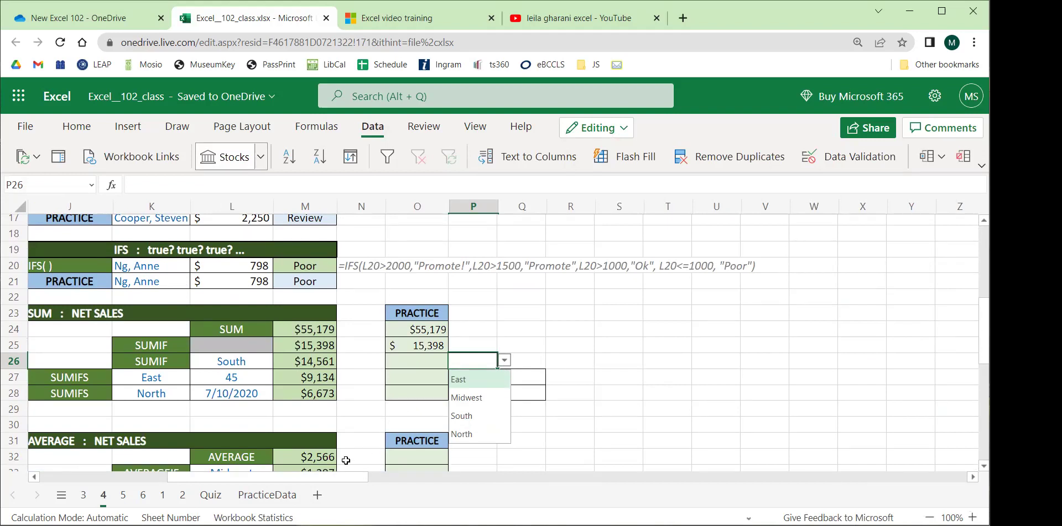
{"action": "left_click_drag", "start_coordinate": [334, 477], "coordinate": [210, 476]}
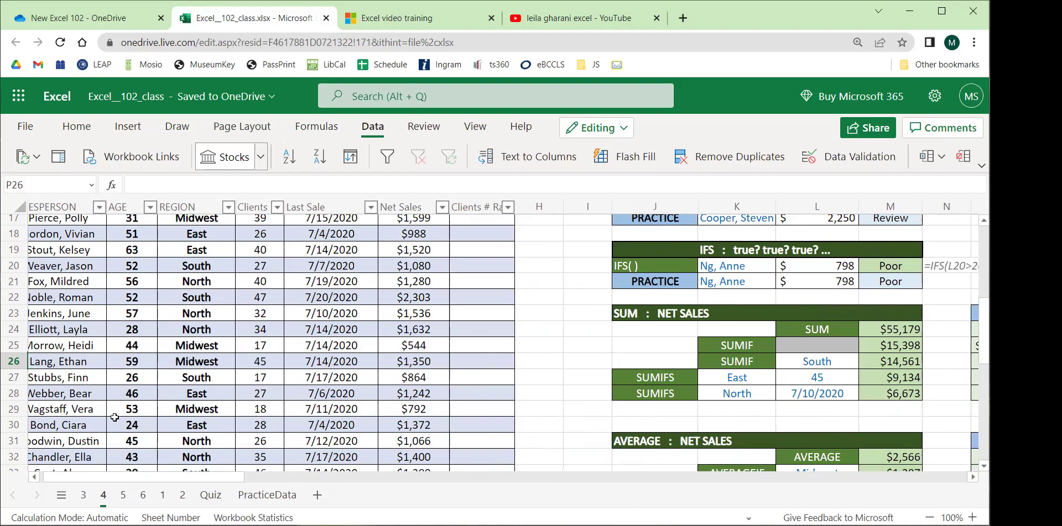
{"action": "left_click_drag", "start_coordinate": [109, 476], "coordinate": [219, 477]}
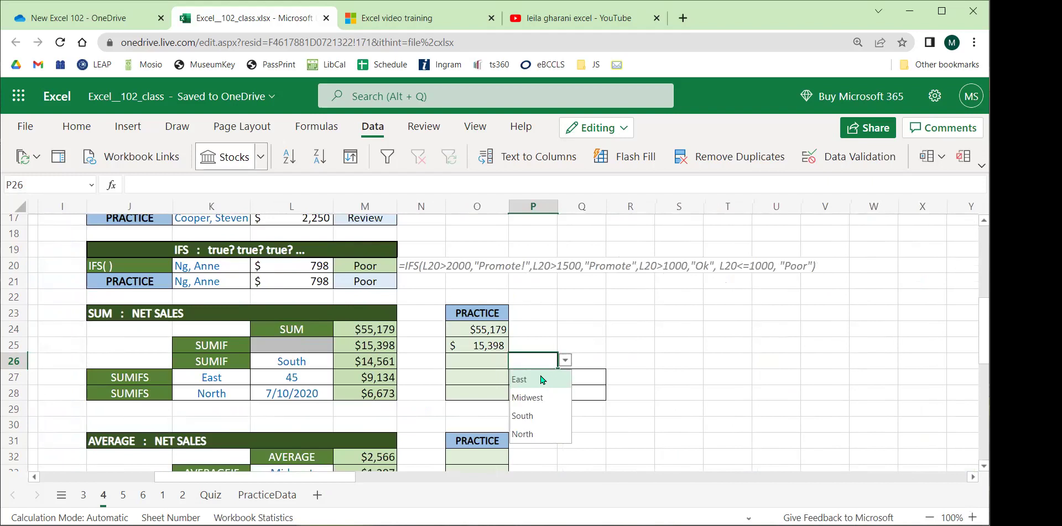
{"action": "left_click", "coordinate": [624, 328]}
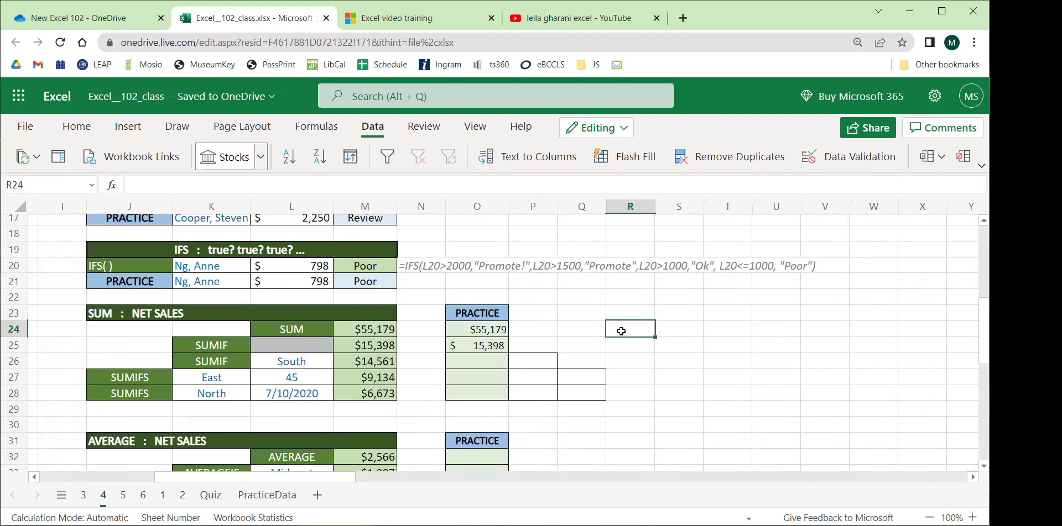
{"action": "left_click", "coordinate": [540, 364]}
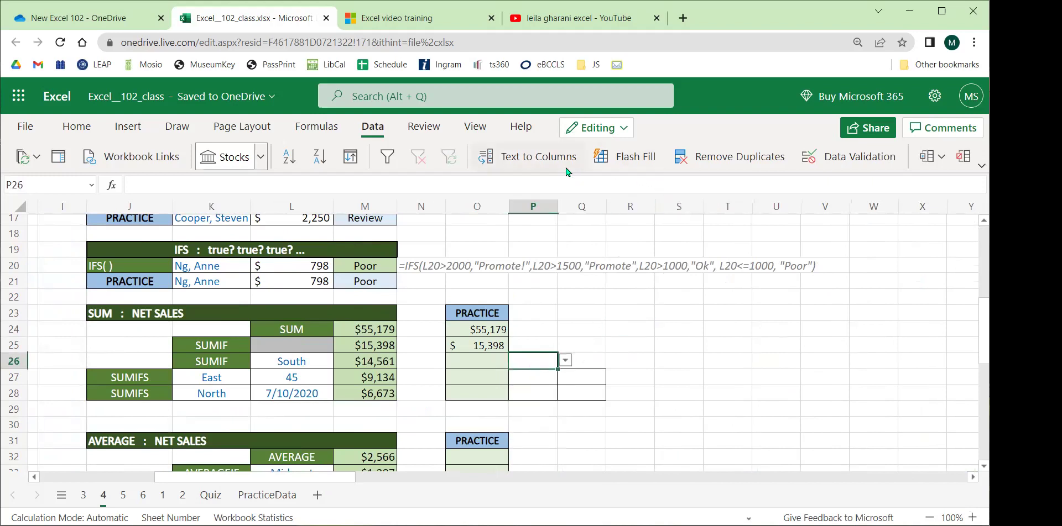
{"action": "left_click", "coordinate": [811, 164]}
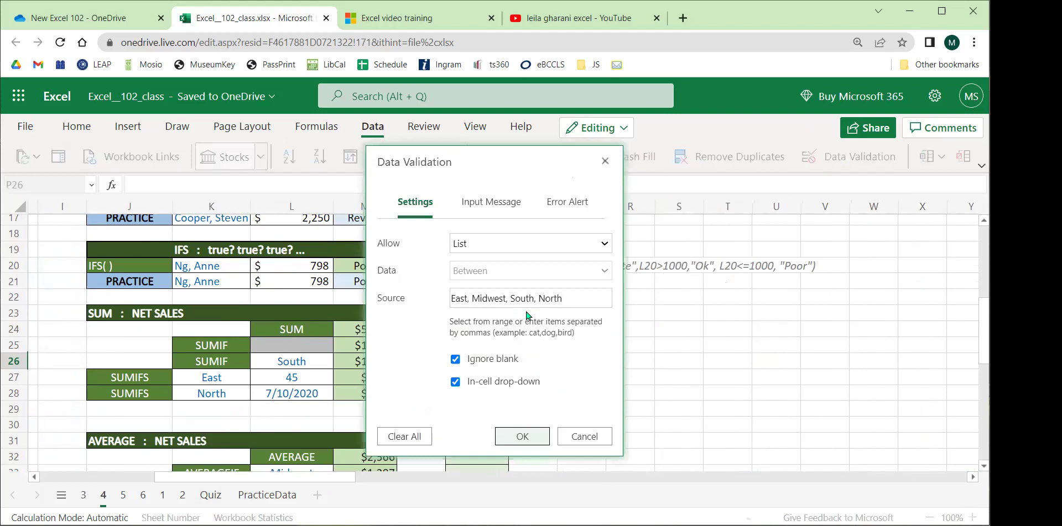
{"action": "triple_click", "coordinate": [489, 291]}
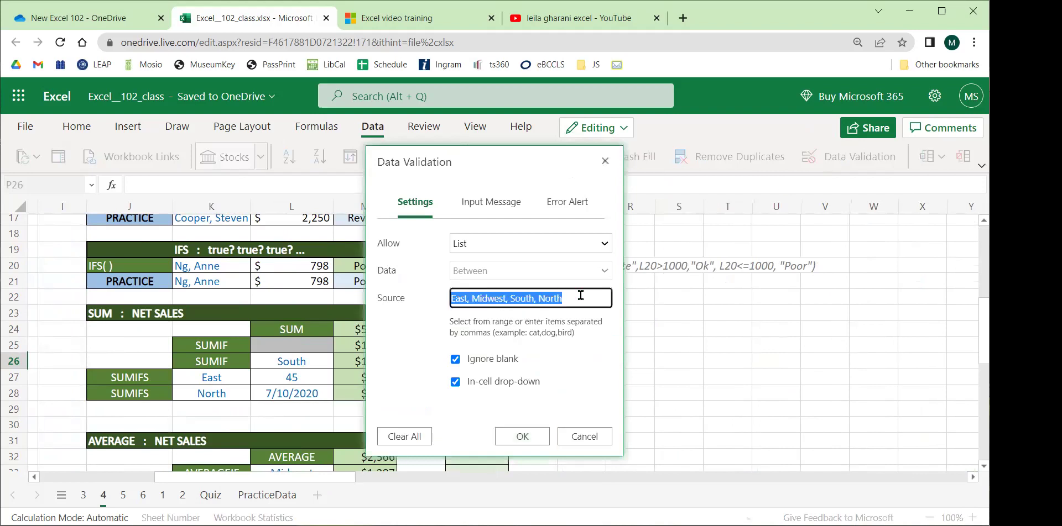
{"action": "type", "text": "=$Q$26"}
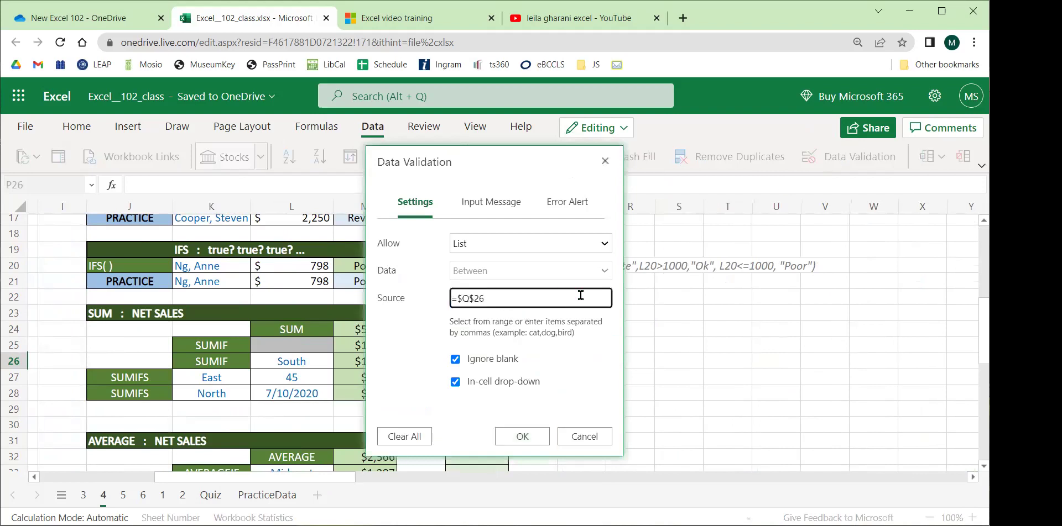
{"action": "left_click", "coordinate": [580, 438]}
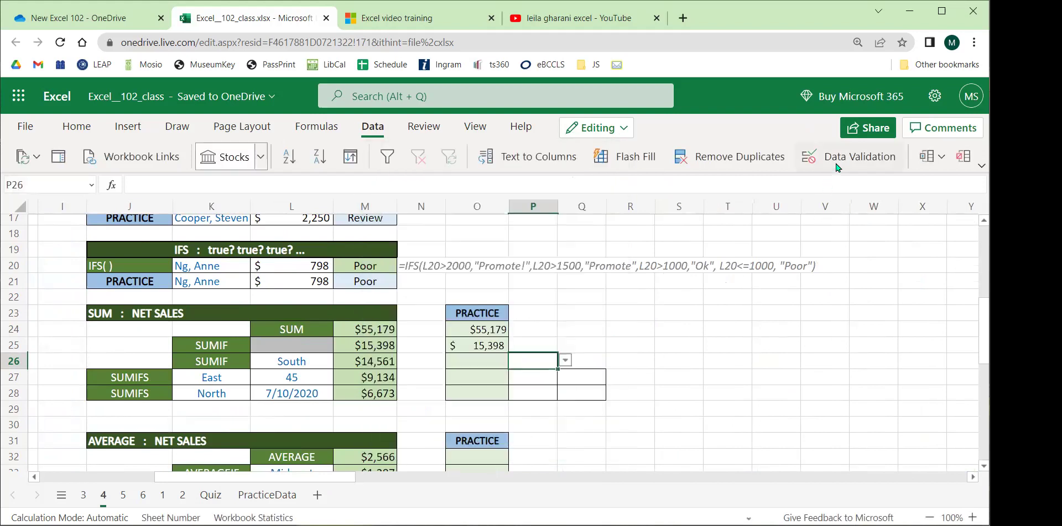
{"action": "left_click", "coordinate": [804, 166]}
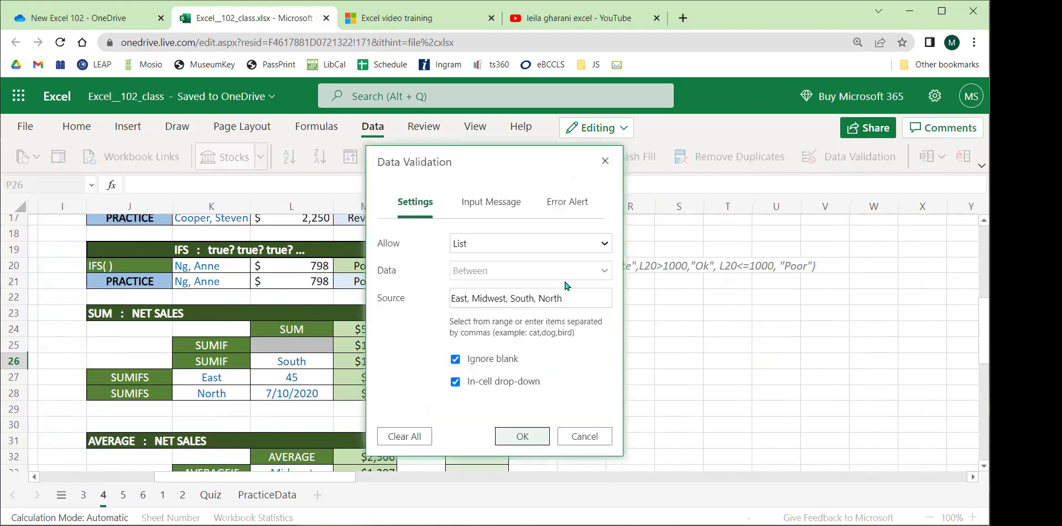
{"action": "left_click", "coordinate": [592, 302]}
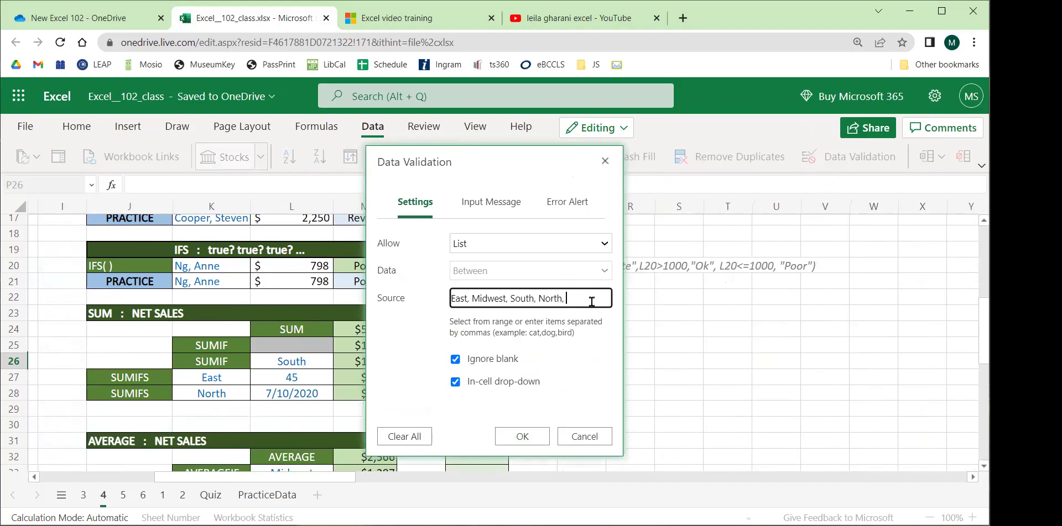
{"action": "type", "text": ", South-wwest"}
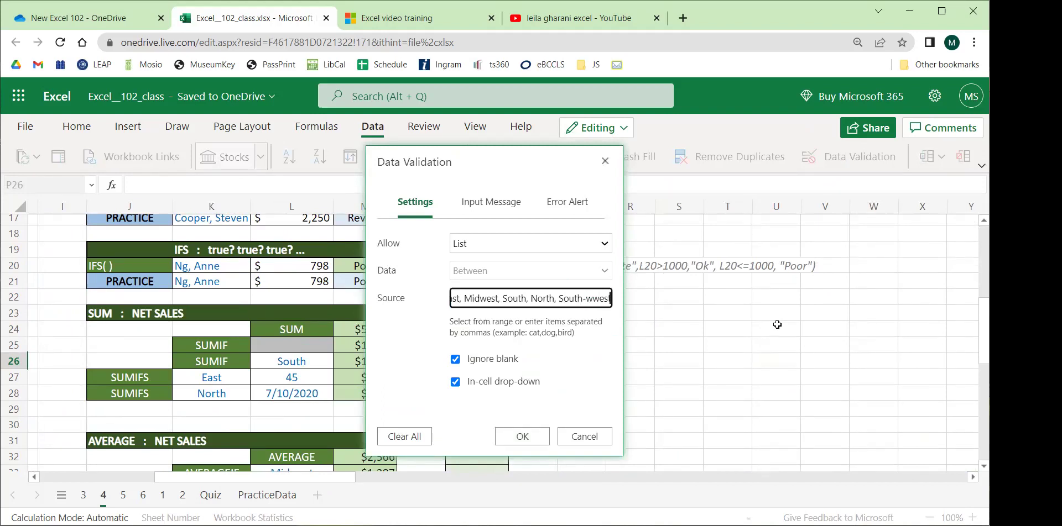
{"action": "key", "text": "BackSpace"}
{"action": "key", "text": "BackSpace"}
{"action": "key", "text": "BackSpace"}
{"action": "key", "text": "BackSpace"}
{"action": "key", "text": "BackSpace"}
{"action": "key", "text": "BackSpace"}
{"action": "key", "text": "BackSpace"}
{"action": "key", "text": "BackSpace"}
{"action": "key", "text": "BackSpace"}
{"action": "key", "text": "BackSpace"}
{"action": "key", "text": "BackSpace"}
{"action": "key", "text": "BackSpace"}
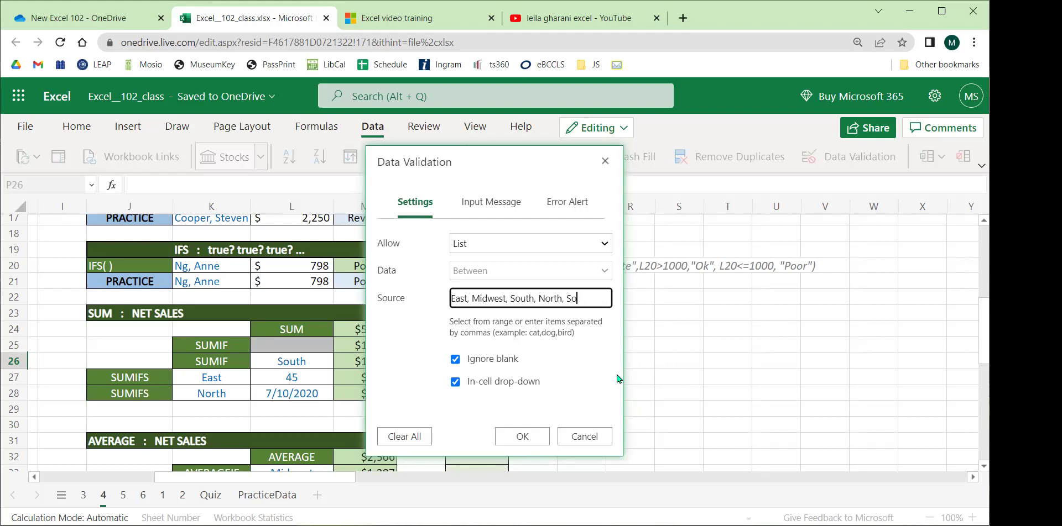
{"action": "left_click", "coordinate": [523, 435]}
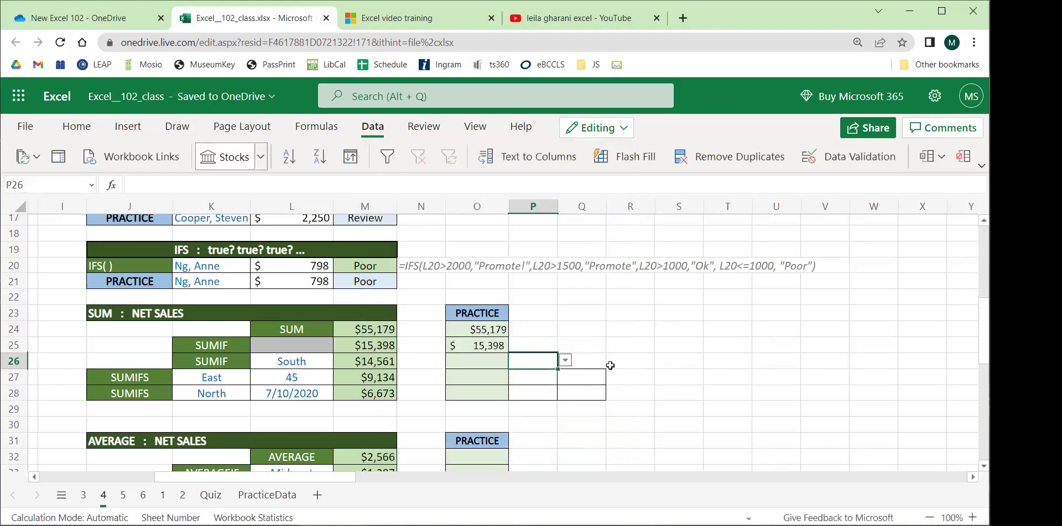
Set P26 to South and review the example SUMIF criterion in L26 and formula in M26.
{"action": "left_click", "coordinate": [611, 364]}
{"action": "left_click", "coordinate": [542, 363]}
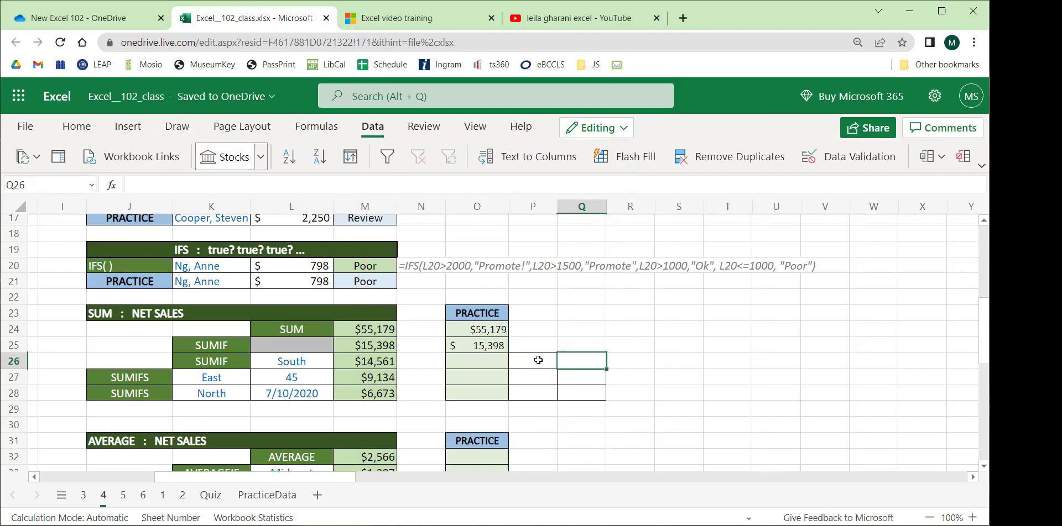
{"action": "left_click", "coordinate": [565, 362]}
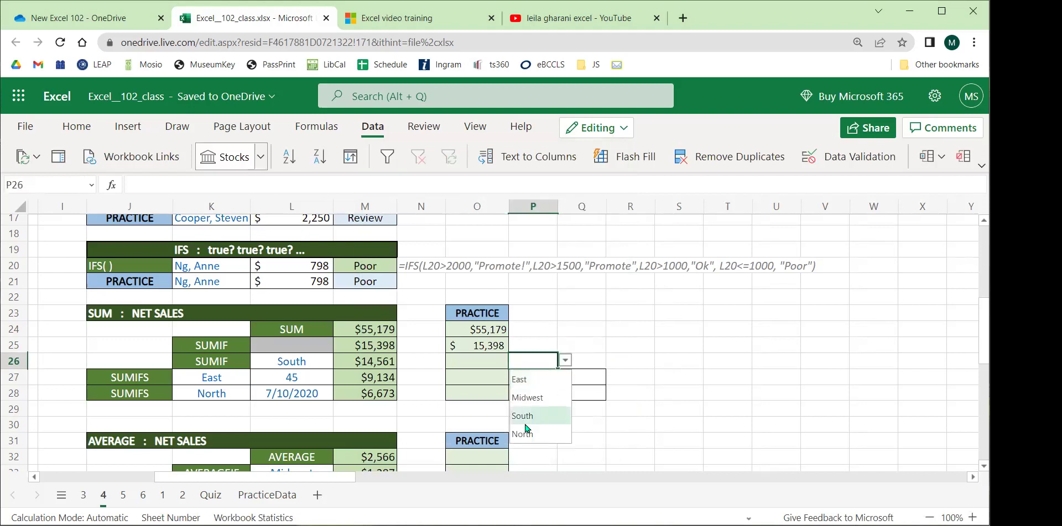
{"action": "left_click", "coordinate": [533, 417]}
{"action": "left_click", "coordinate": [292, 361]}
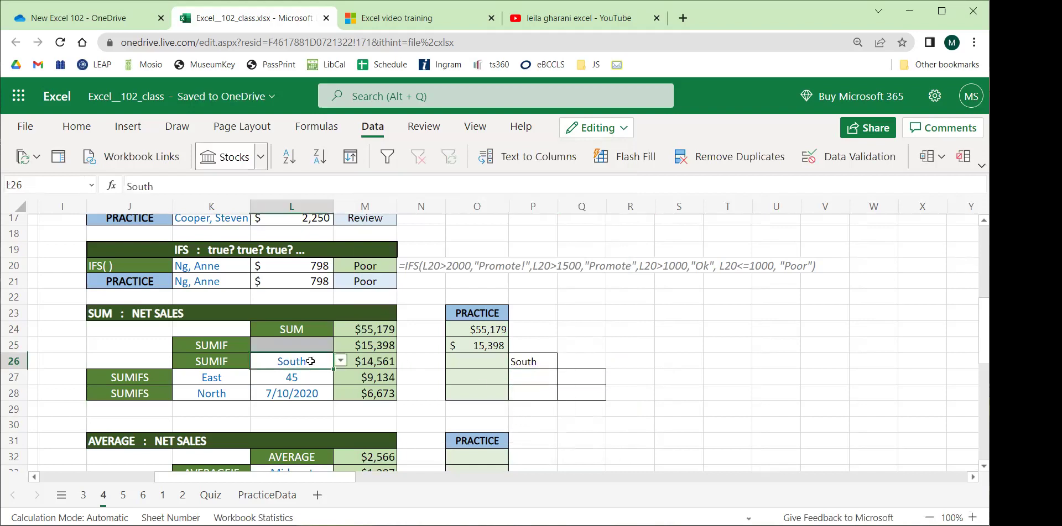
{"action": "left_click", "coordinate": [365, 361]}
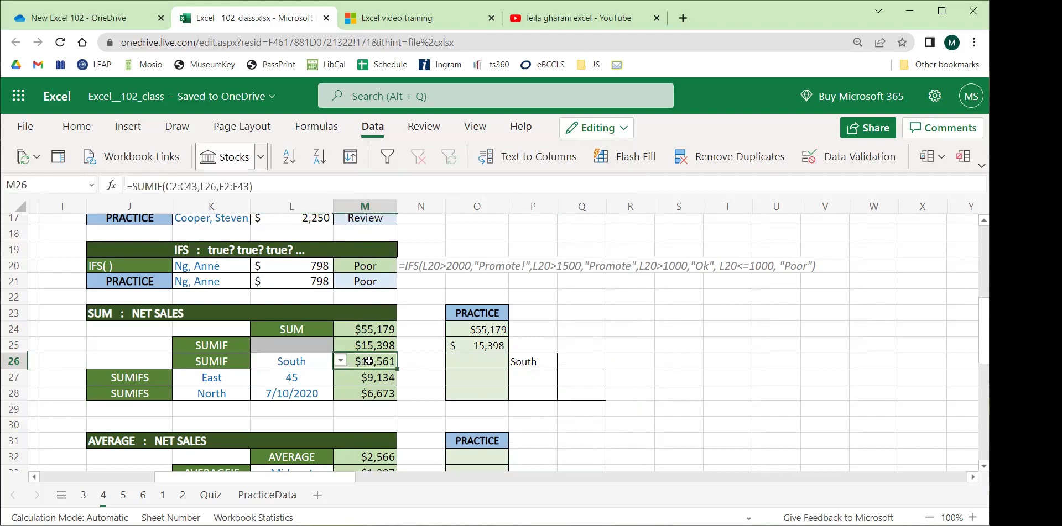
Begin =SUMIF in O26 with REGION column C as range and P26 as criteria.
{"action": "left_click", "coordinate": [469, 362]}
{"action": "type", "text": "=sumif("}
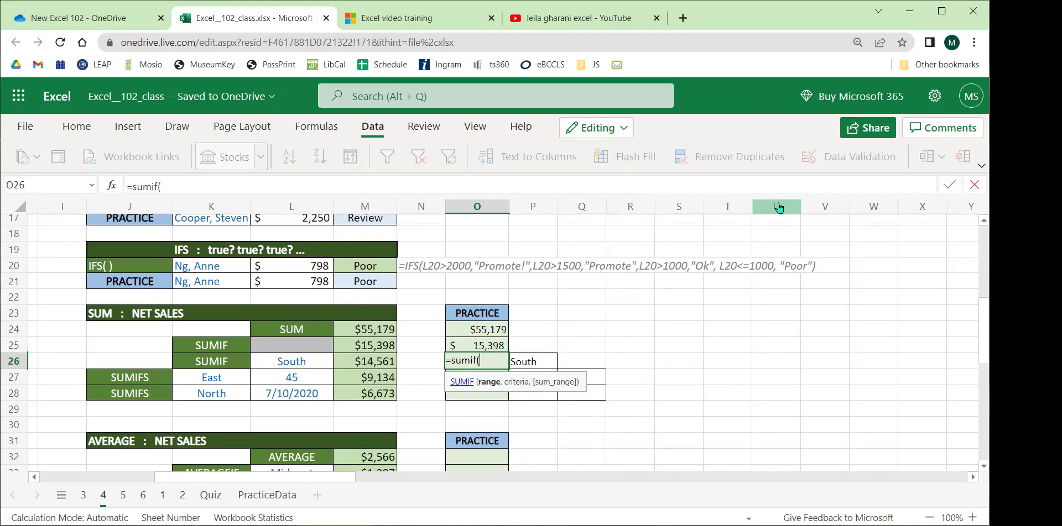
{"action": "left_click_drag", "start_coordinate": [335, 480], "coordinate": [208, 477]}
{"action": "scroll", "coordinate": [221, 352], "scroll_direction": "up", "scroll_amount": 5}
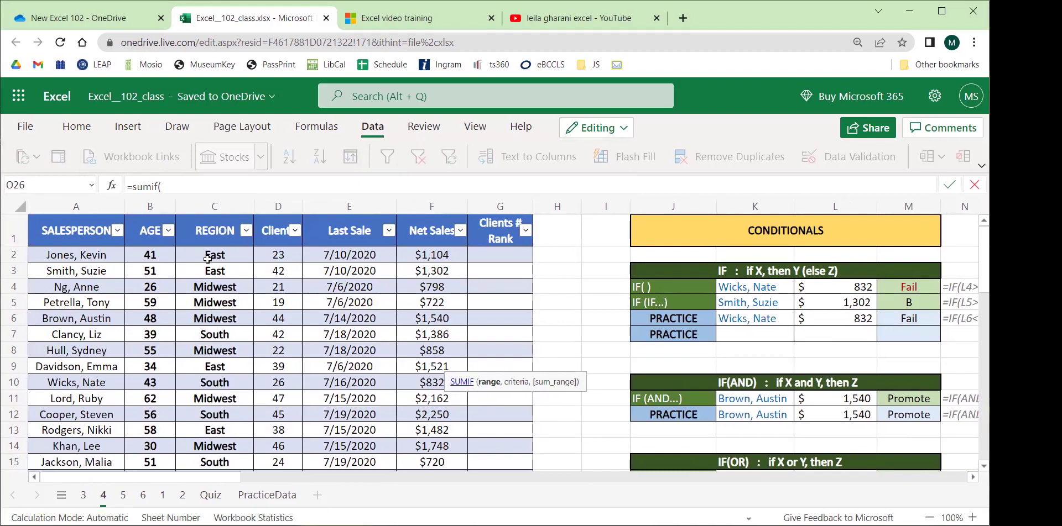
{"action": "left_click", "coordinate": [204, 208]}
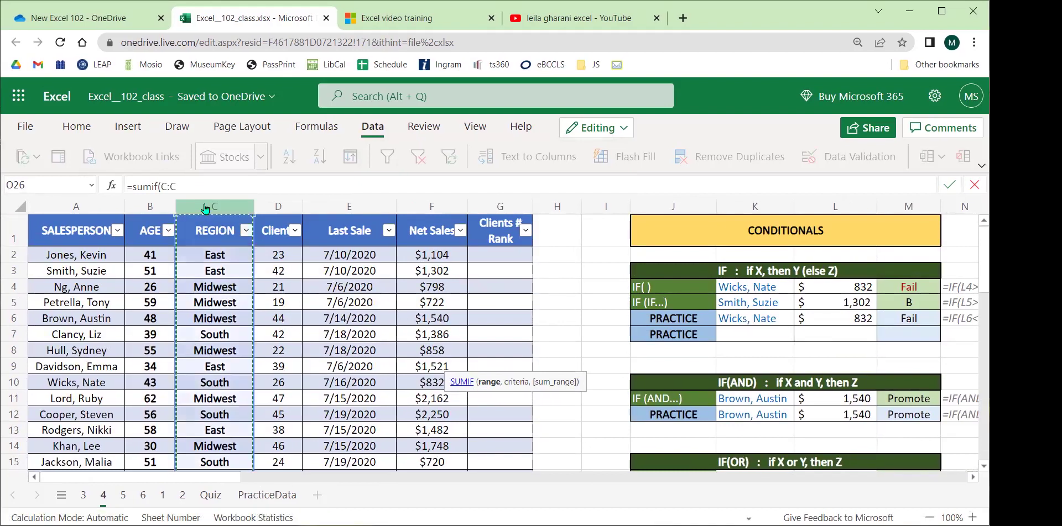
{"action": "type", "text": ","}
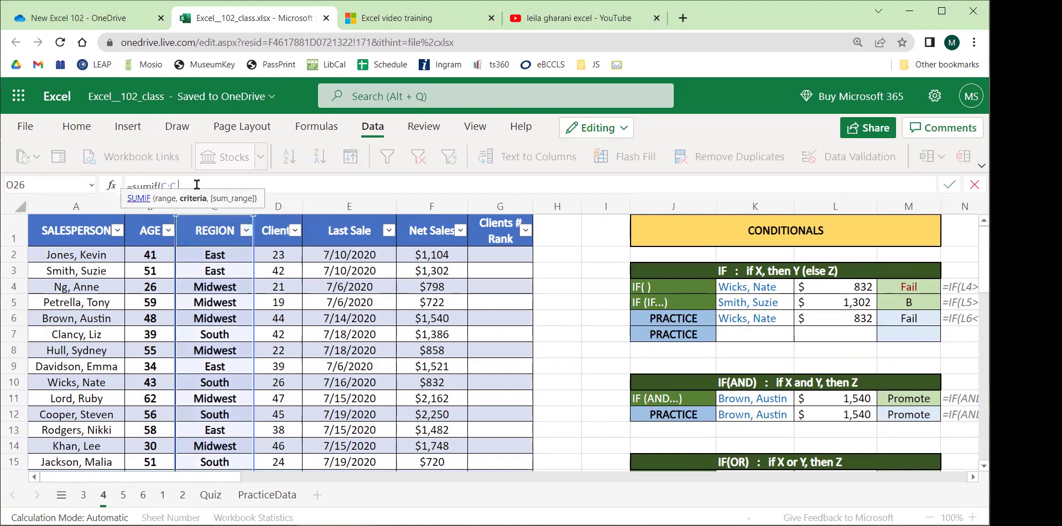
{"action": "left_click_drag", "start_coordinate": [234, 476], "coordinate": [339, 481]}
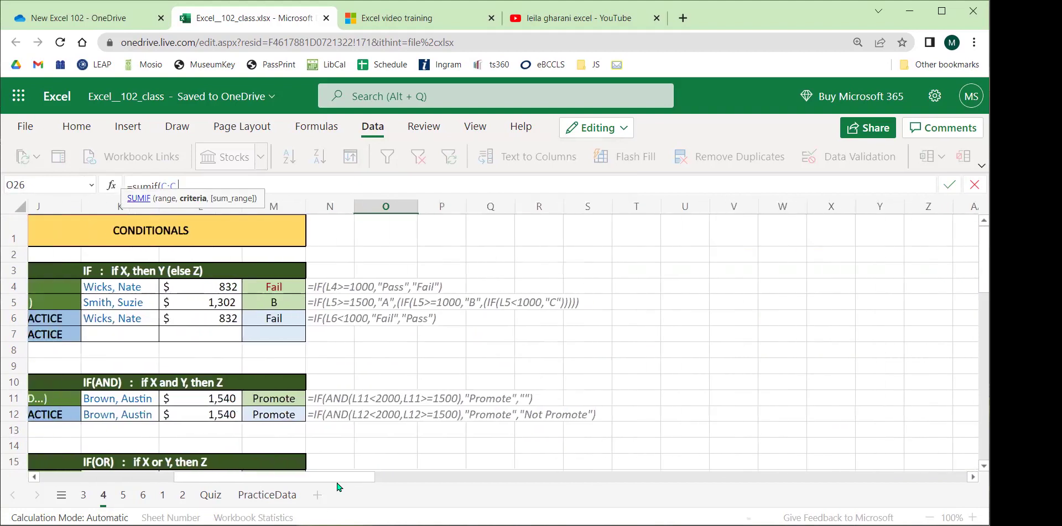
{"action": "scroll", "coordinate": [313, 420], "scroll_direction": "down", "scroll_amount": 5}
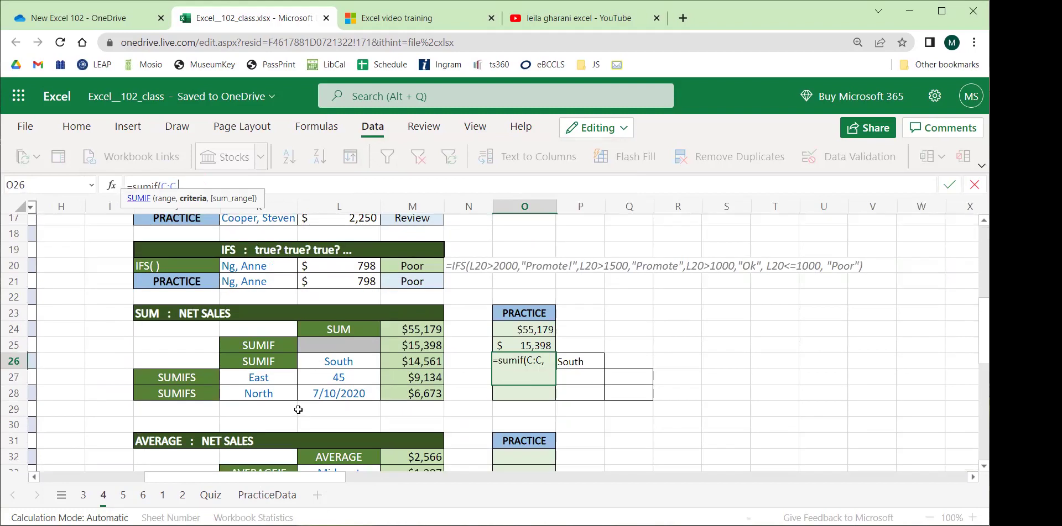
{"action": "left_click", "coordinate": [579, 361]}
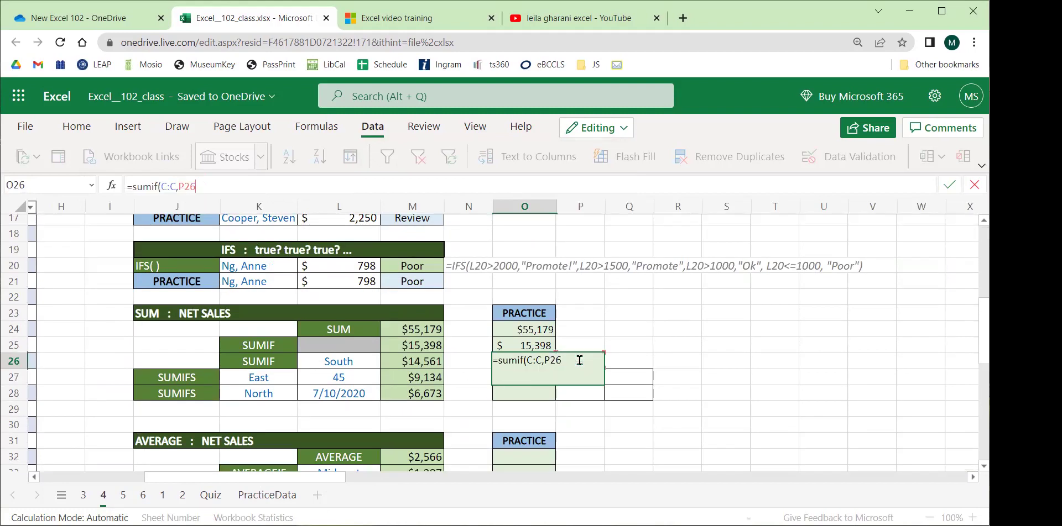
Finish with Net Sales column F as sum range, committing =SUMIF(C:C,P26,F:F) to get 14561.
{"action": "left_click", "coordinate": [219, 186]}
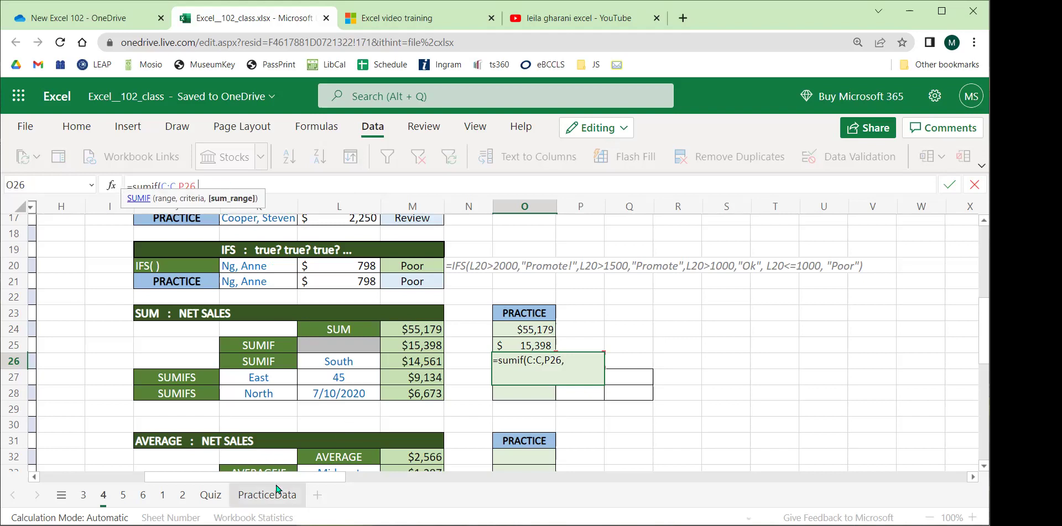
{"action": "scroll", "coordinate": [202, 366], "scroll_direction": "left", "scroll_amount": 5}
{"action": "type", "text": ","}
{"action": "scroll", "coordinate": [202, 366], "scroll_direction": "up", "scroll_amount": 5}
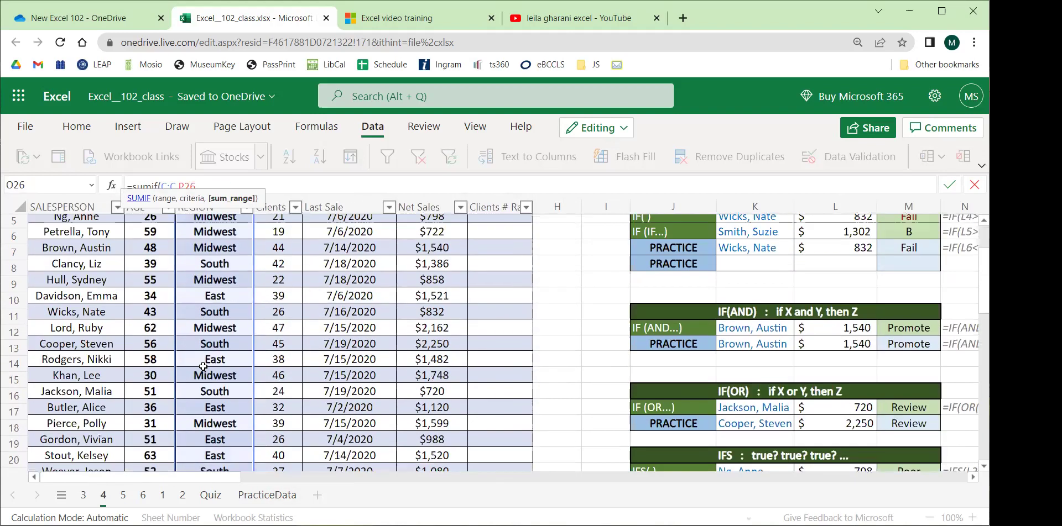
{"action": "left_click", "coordinate": [431, 207]}
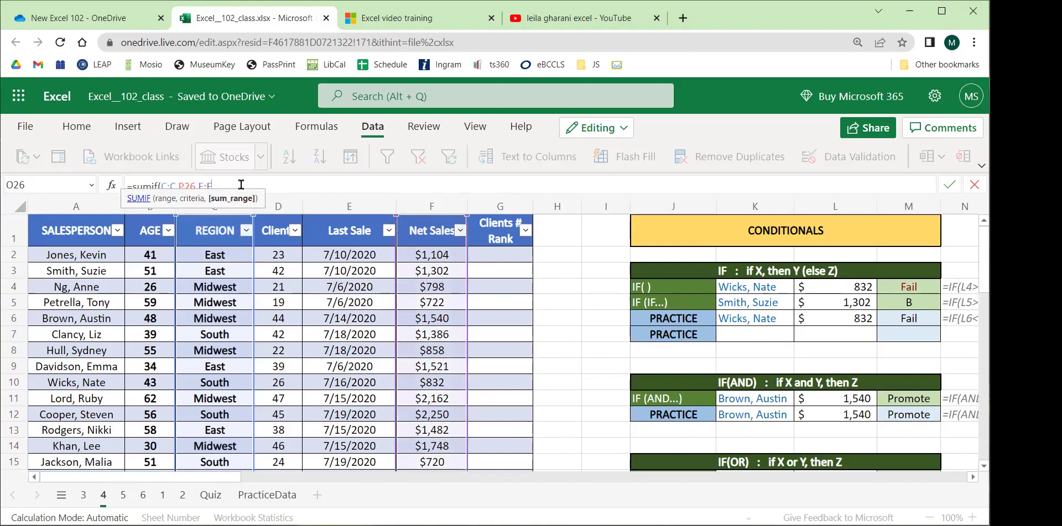
{"action": "type", "text": ")"}
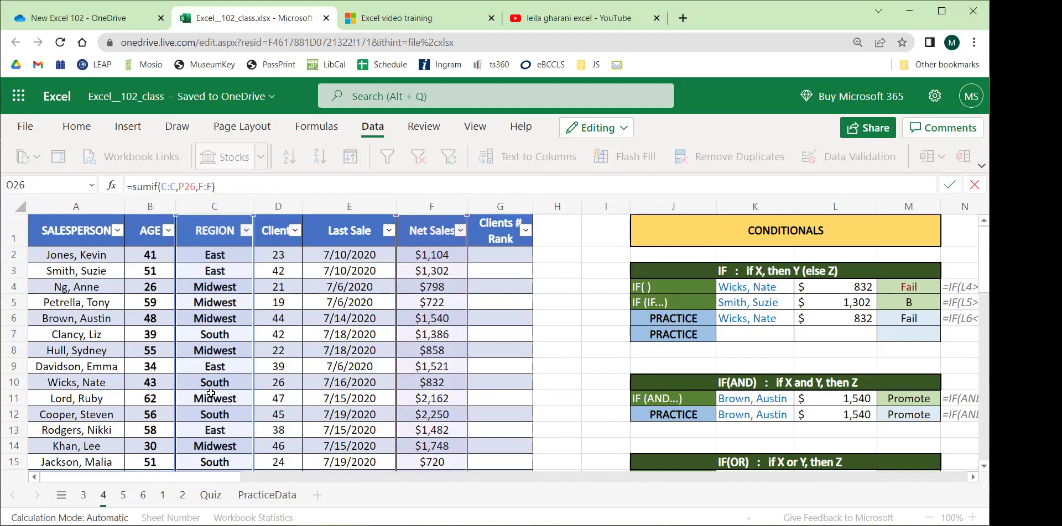
{"action": "key", "text": "Return"}
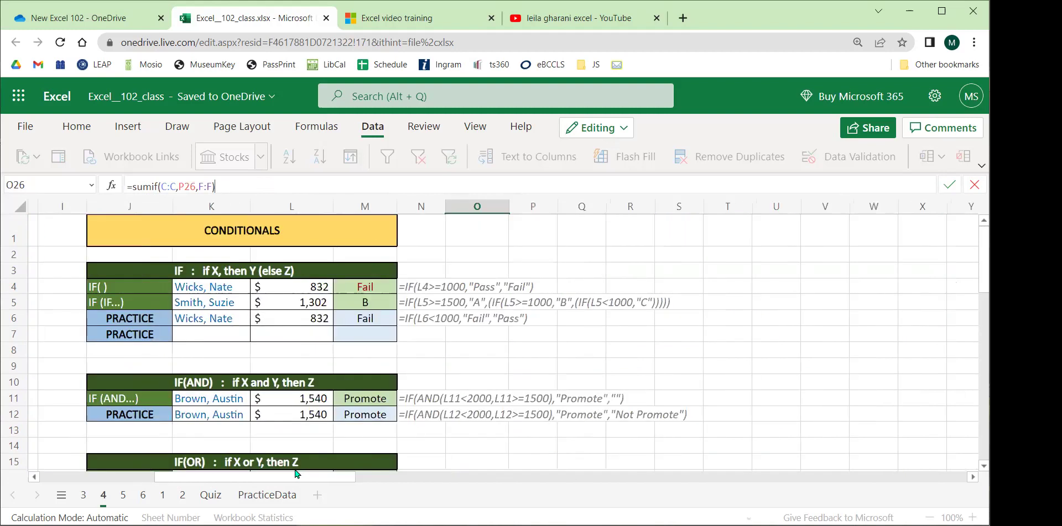
{"action": "scroll", "coordinate": [321, 378], "scroll_direction": "down", "scroll_amount": 2}
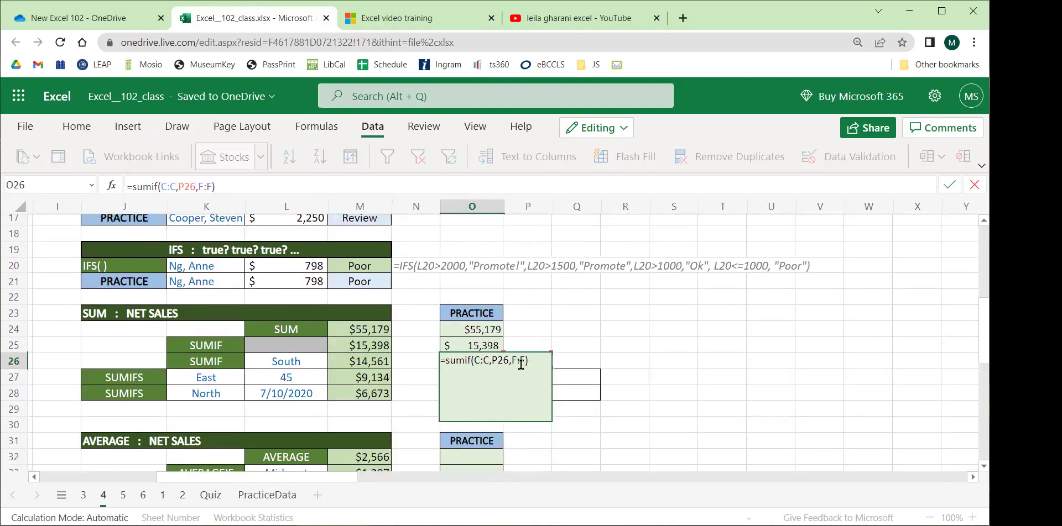
{"action": "scroll", "coordinate": [248, 469], "scroll_direction": "left", "scroll_amount": 8}
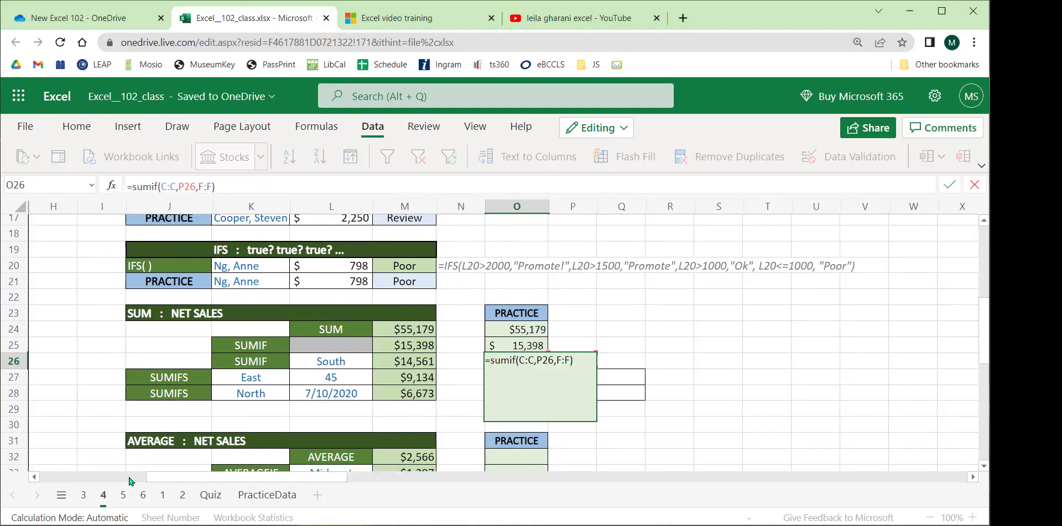
{"action": "scroll", "coordinate": [64, 384], "scroll_direction": "up", "scroll_amount": 5}
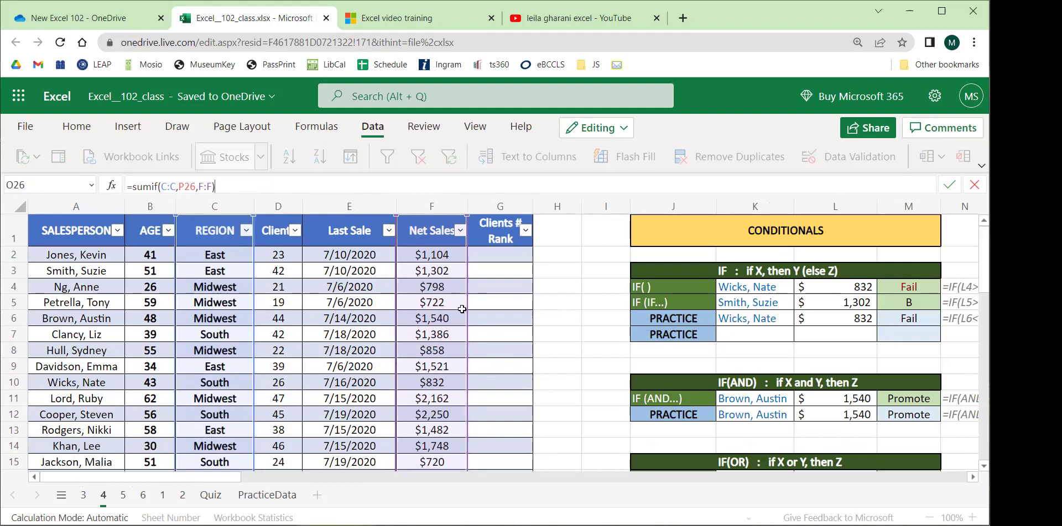
{"action": "key", "text": "Return"}
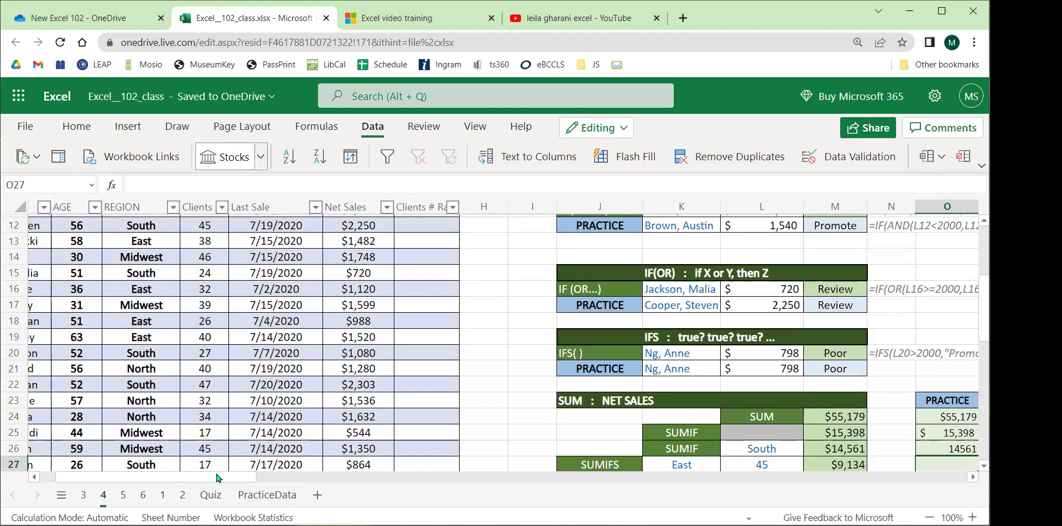
Switch both P26 and L26 criteria to East, so O26 returns 15398.
{"action": "left_click_drag", "start_coordinate": [218, 477], "coordinate": [310, 477]}
{"action": "scroll", "coordinate": [487, 343], "scroll_direction": "down", "scroll_amount": 3}
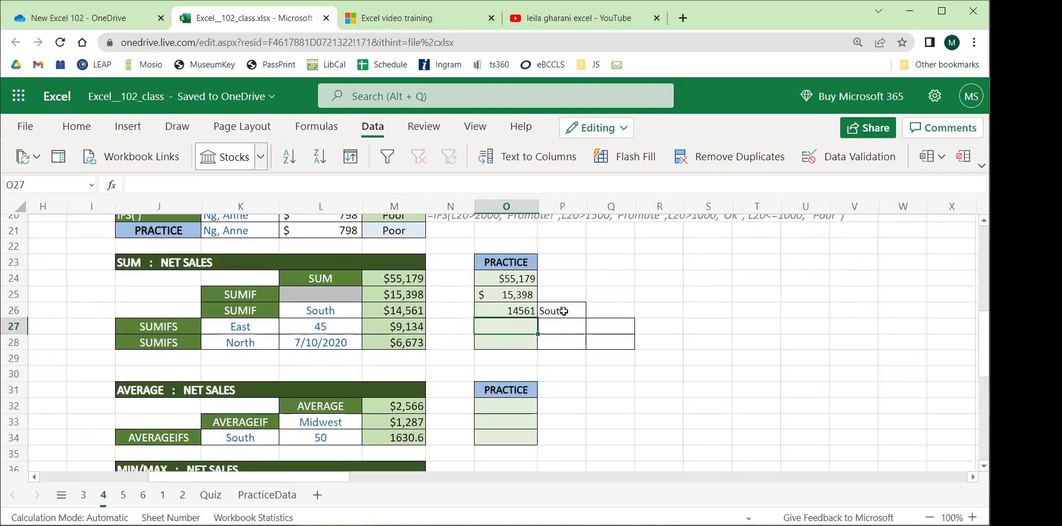
{"action": "left_click", "coordinate": [563, 312]}
{"action": "left_click", "coordinate": [593, 310]}
{"action": "left_click", "coordinate": [550, 327]}
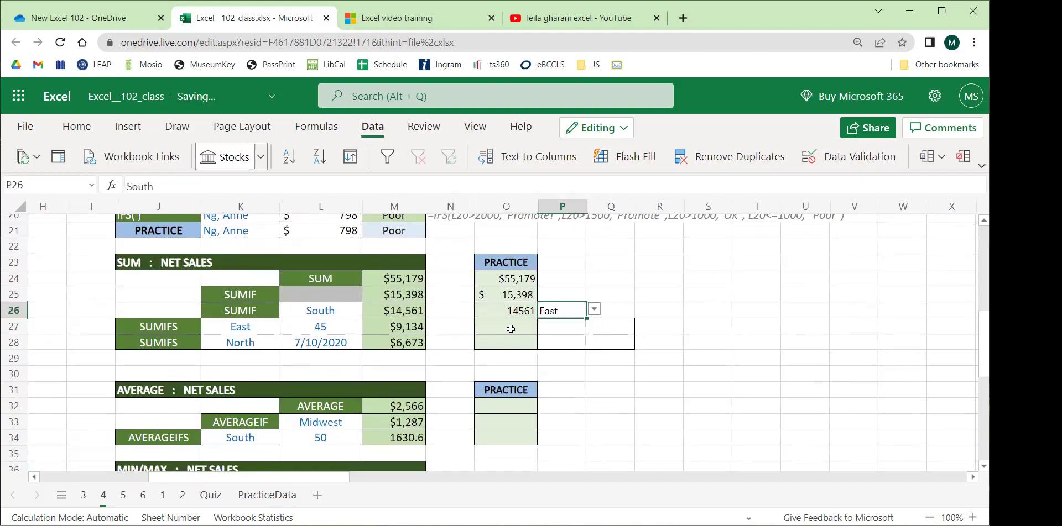
{"action": "left_click", "coordinate": [348, 313]}
{"action": "left_click", "coordinate": [369, 312]}
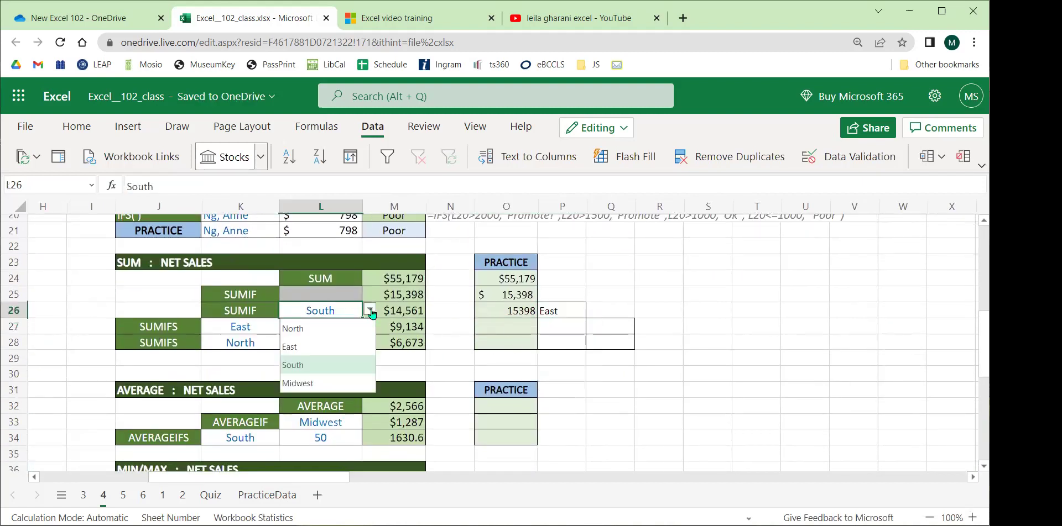
{"action": "left_click", "coordinate": [302, 348]}
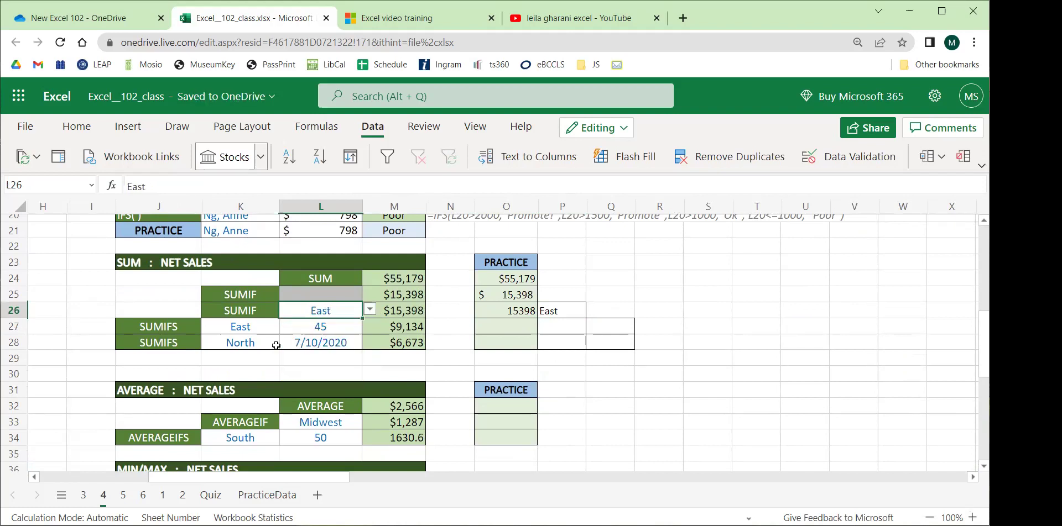
Paste O25's currency formatting onto O26.
{"action": "left_click", "coordinate": [489, 308]}
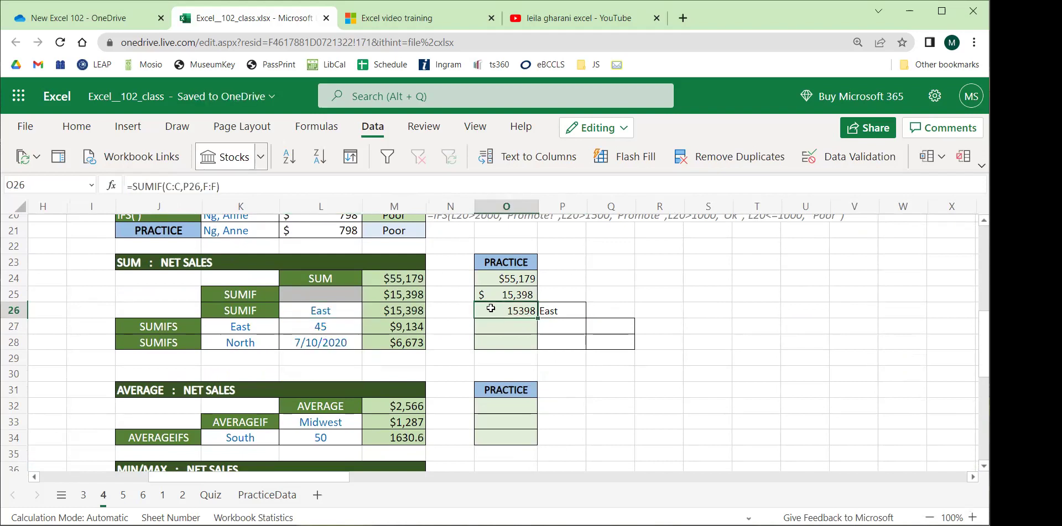
{"action": "left_click", "coordinate": [489, 294]}
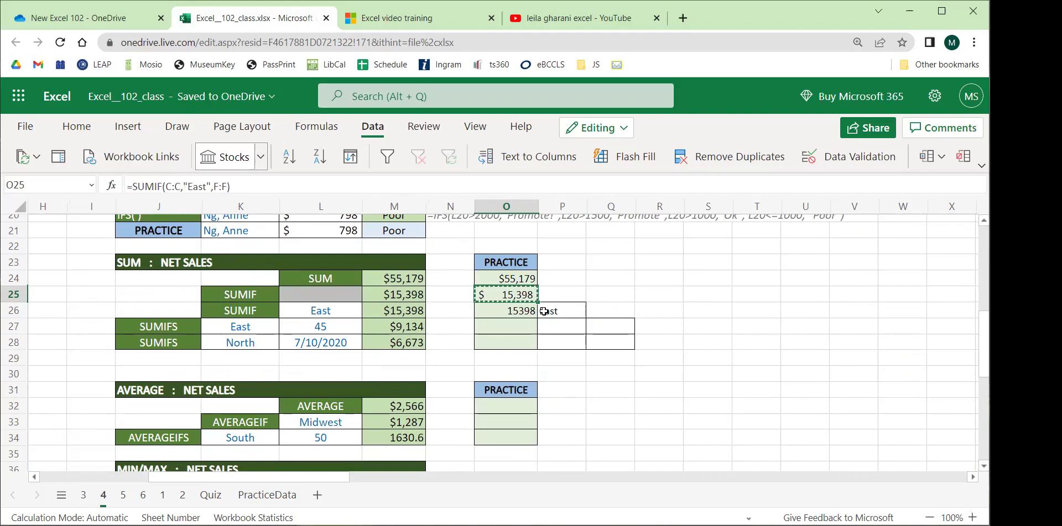
{"action": "right_click", "coordinate": [504, 308]}
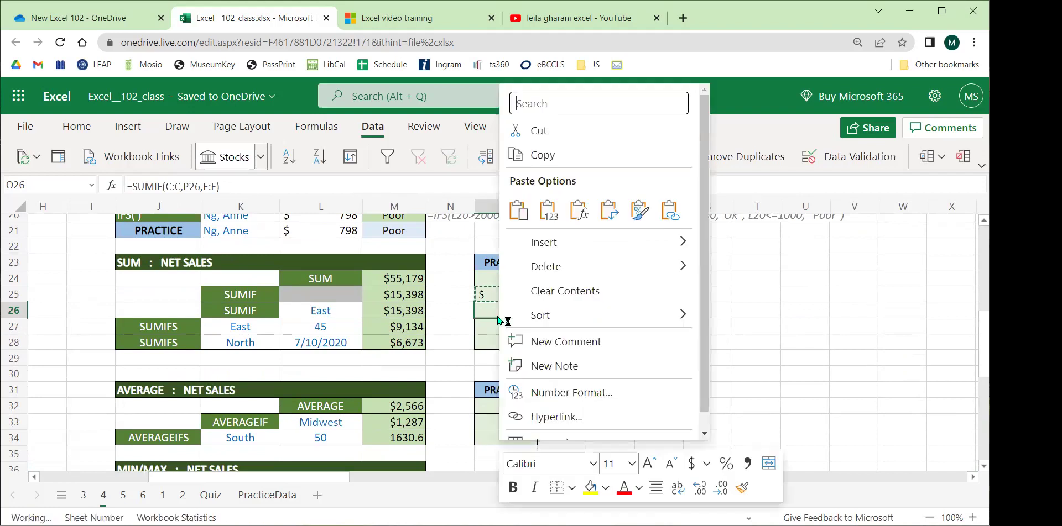
{"action": "left_click", "coordinate": [632, 210]}
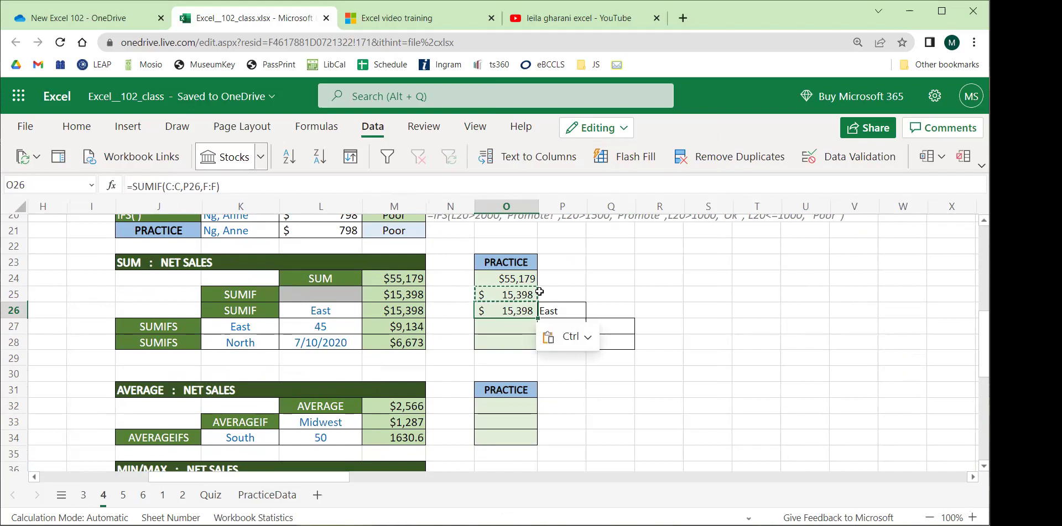
{"action": "left_click", "coordinate": [723, 281]}
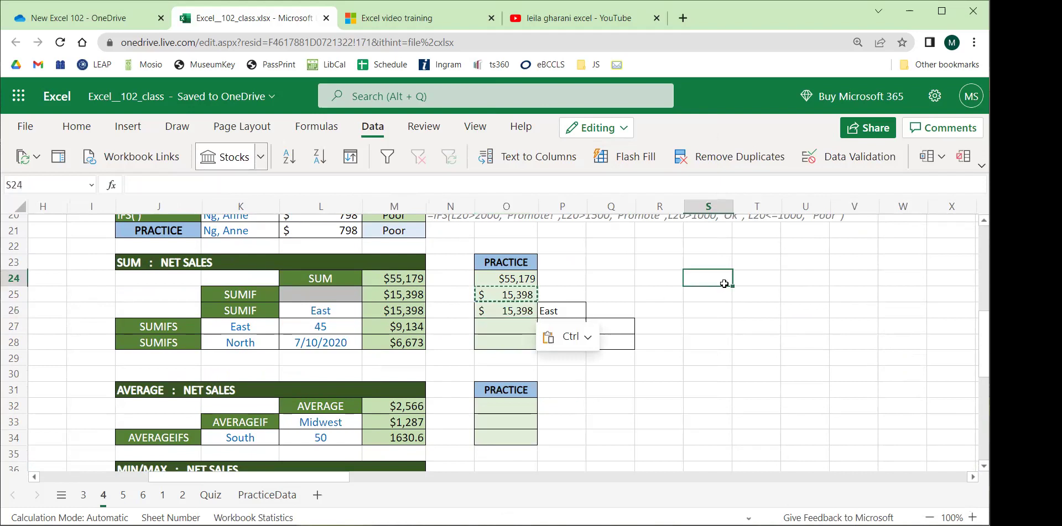
{"action": "left_click", "coordinate": [719, 330]}
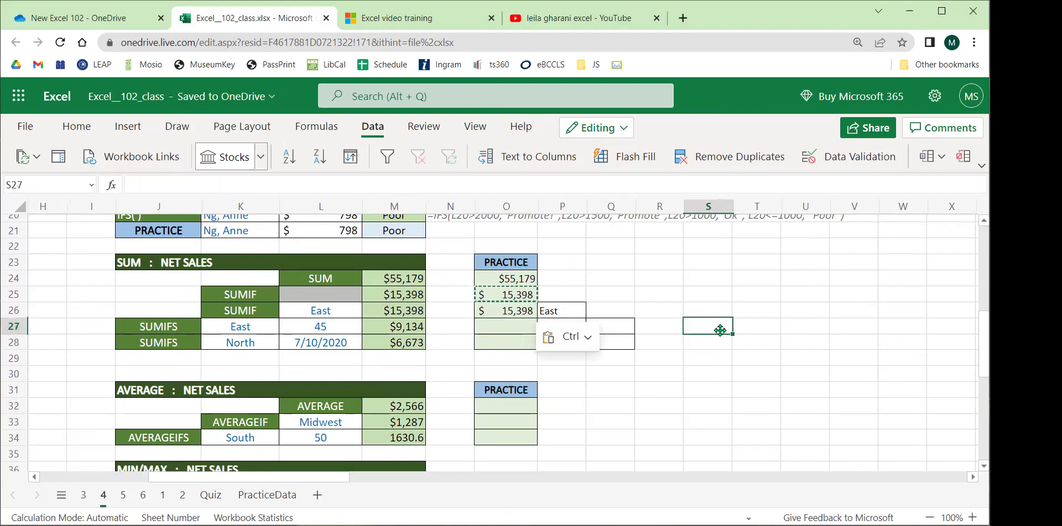
{"action": "left_click", "coordinate": [449, 354]}
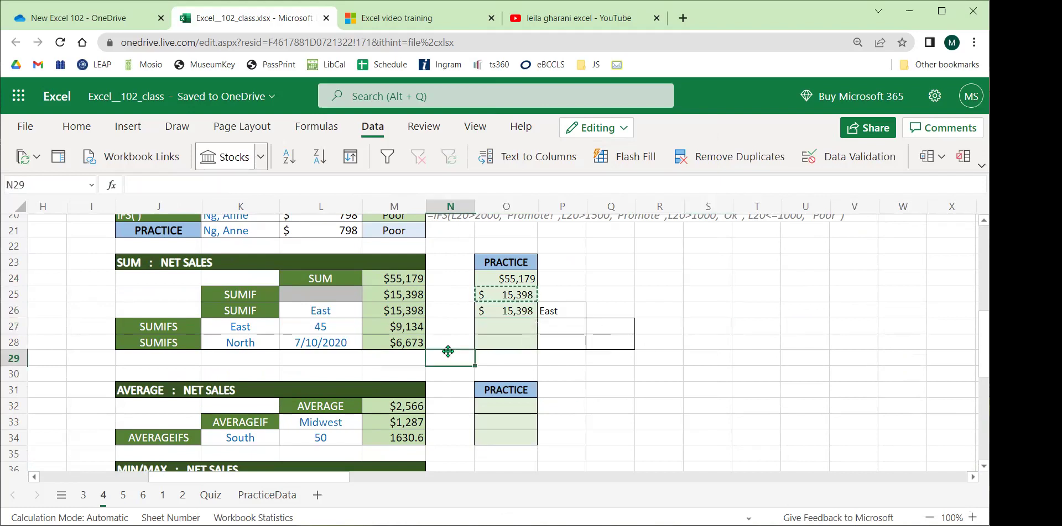
{"action": "left_click", "coordinate": [517, 332]}
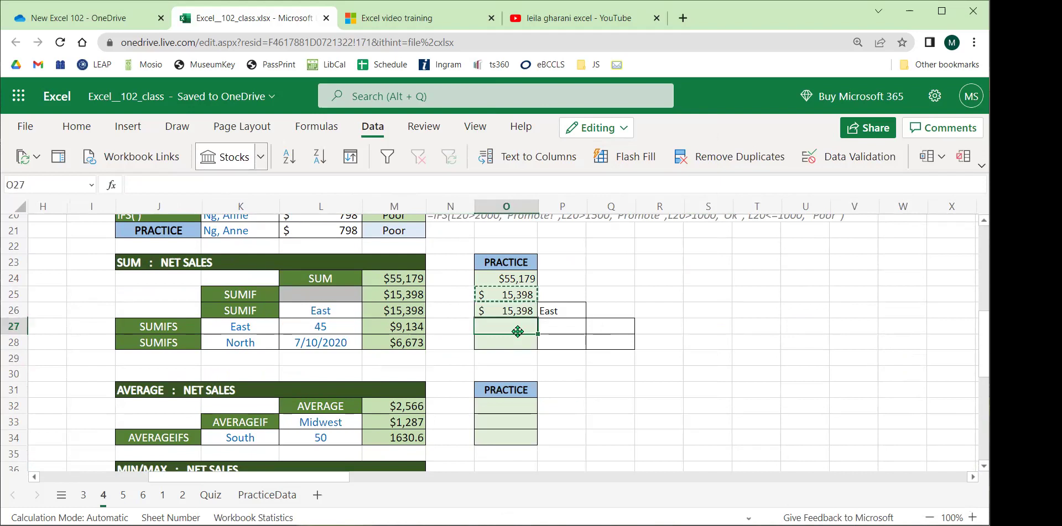
{"action": "left_click", "coordinate": [331, 280]}
{"action": "left_click", "coordinate": [254, 295]}
{"action": "left_click", "coordinate": [158, 329]}
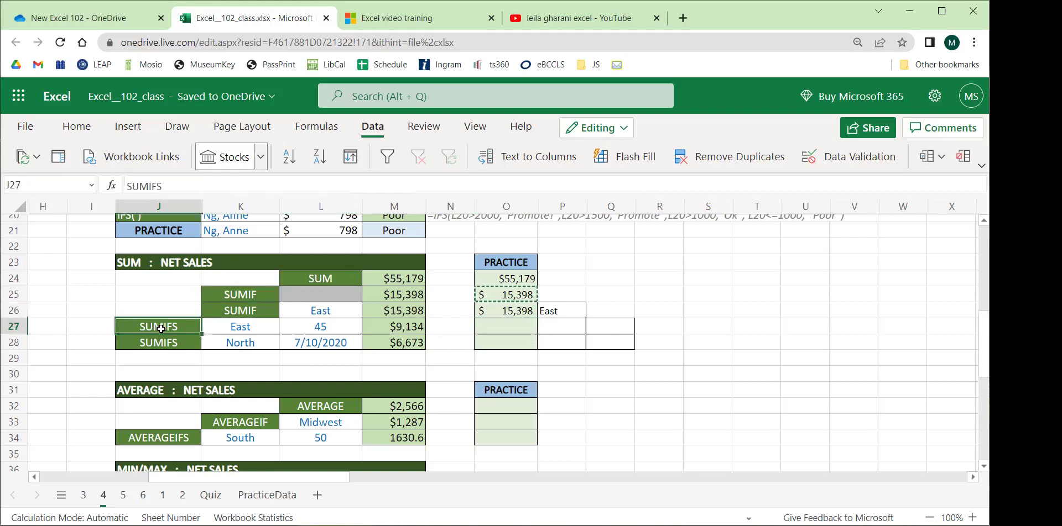
{"action": "left_click", "coordinate": [620, 288]}
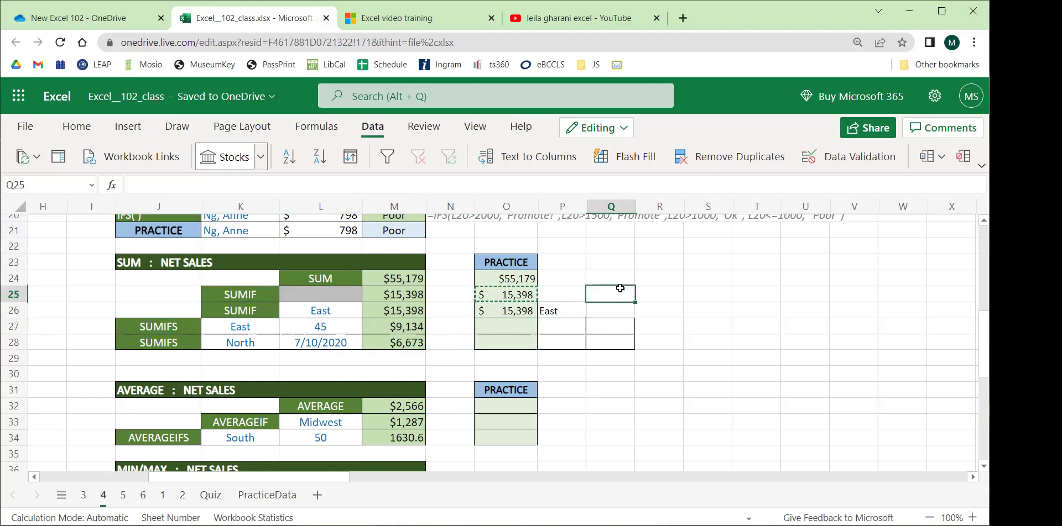
{"action": "left_click", "coordinate": [409, 327]}
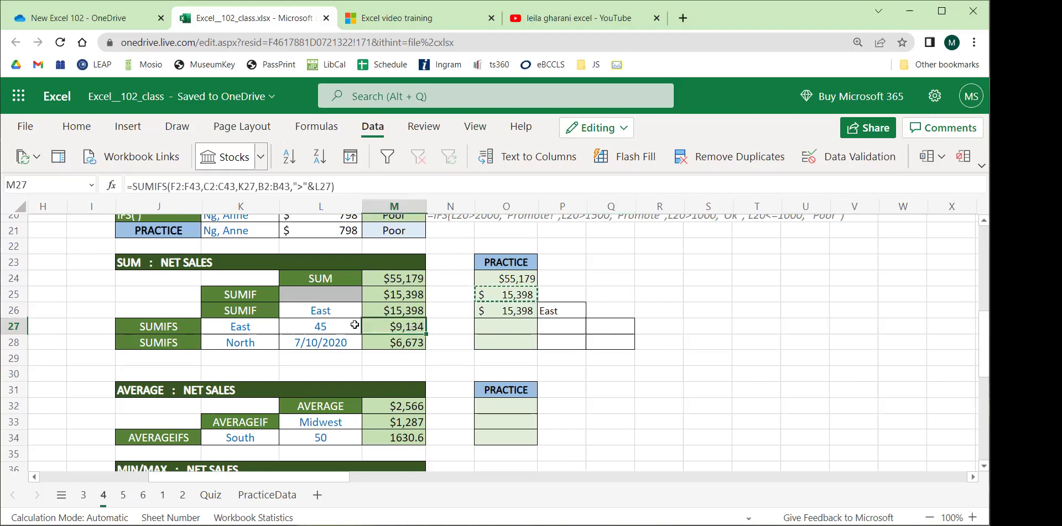
{"action": "left_click", "coordinate": [330, 313]}
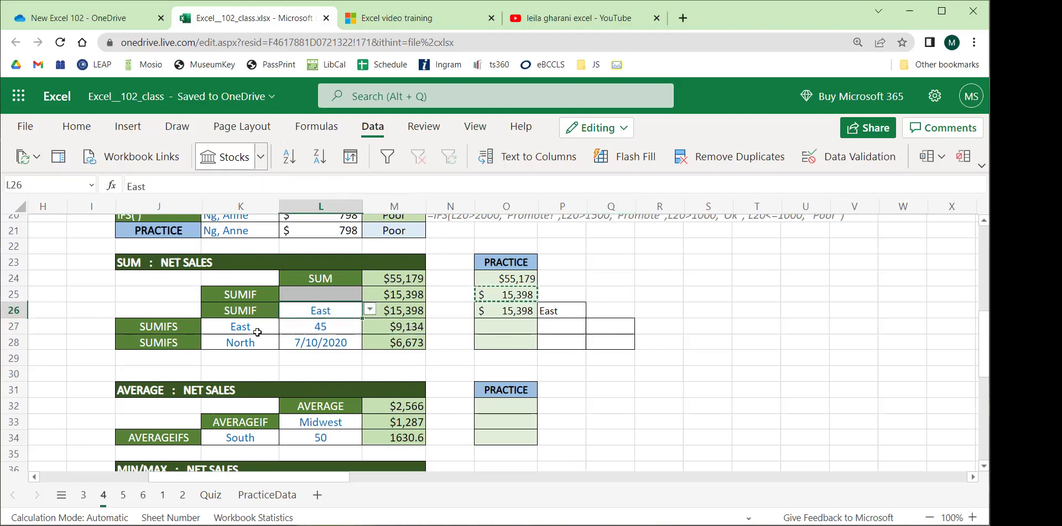
{"action": "left_click", "coordinate": [257, 333]}
{"action": "key", "text": "Down"}
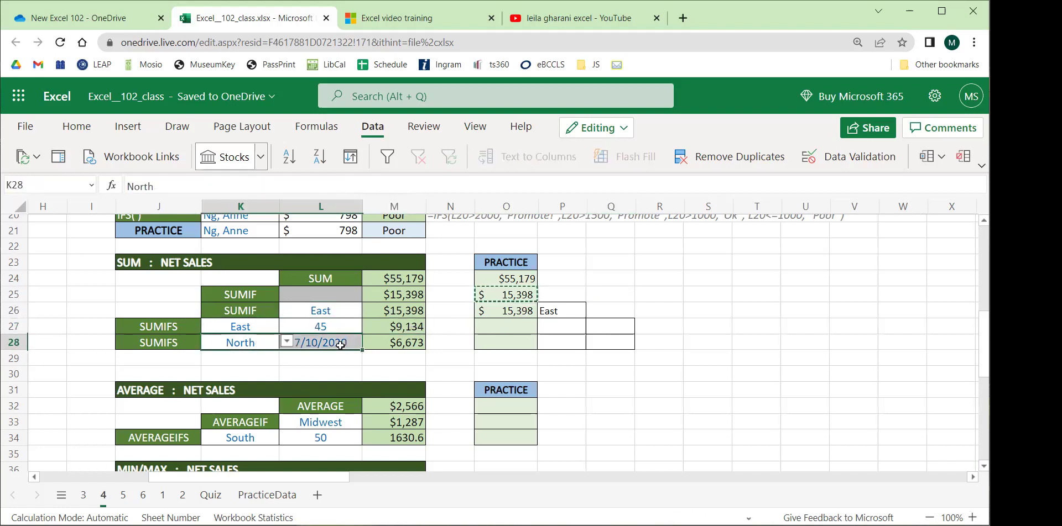
{"action": "left_click", "coordinate": [252, 328]}
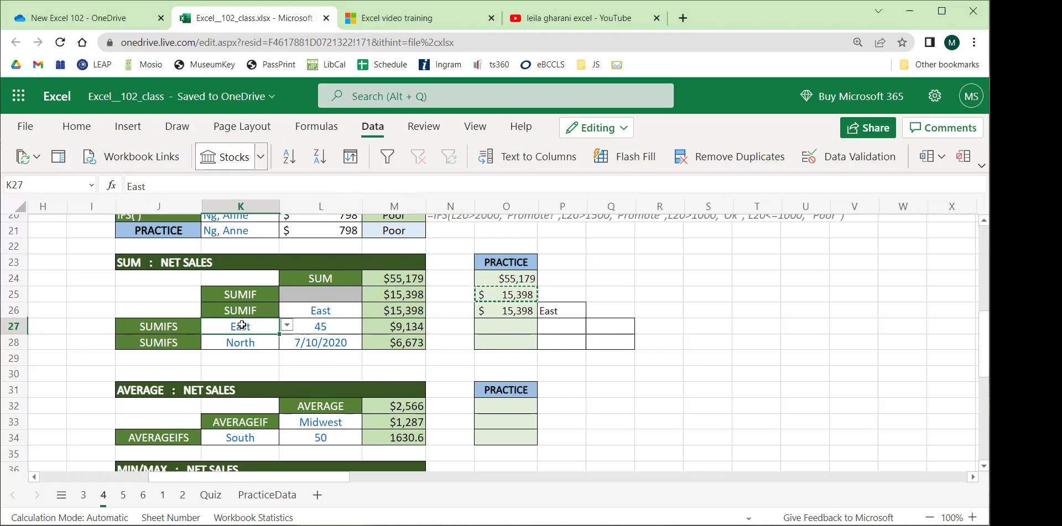
{"action": "left_click", "coordinate": [339, 327]}
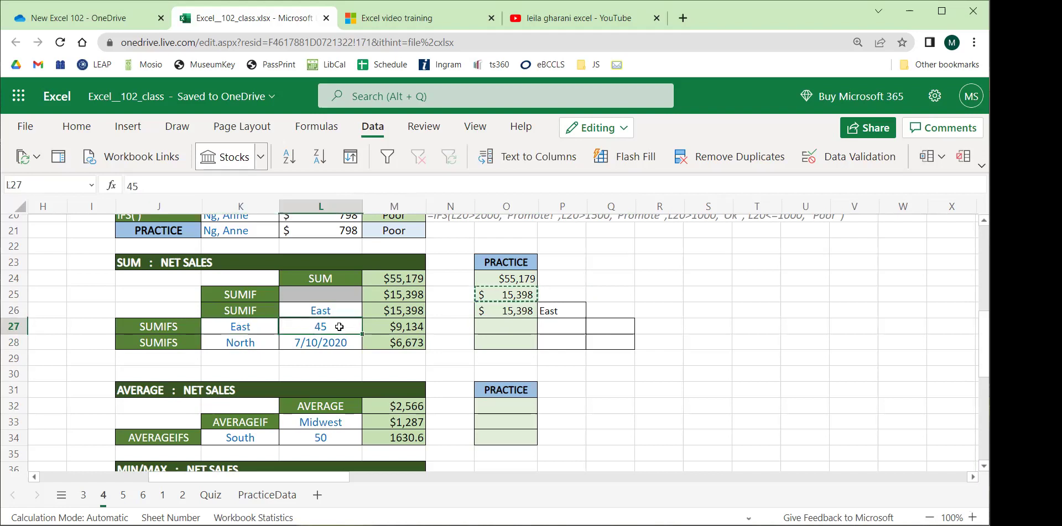
{"action": "left_click", "coordinate": [392, 326]}
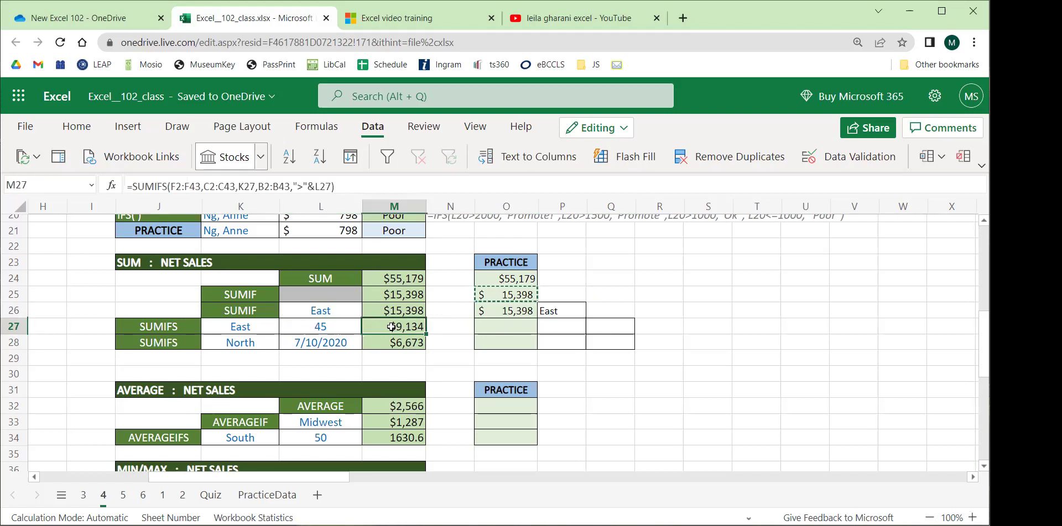
{"action": "left_click", "coordinate": [312, 187]}
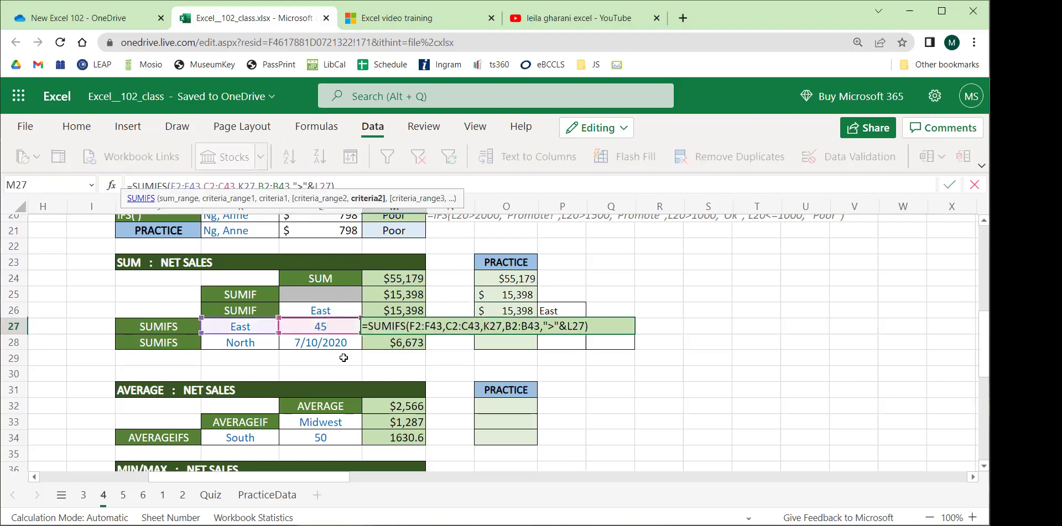
{"action": "key", "text": "Return"}
{"action": "left_click", "coordinate": [252, 342]}
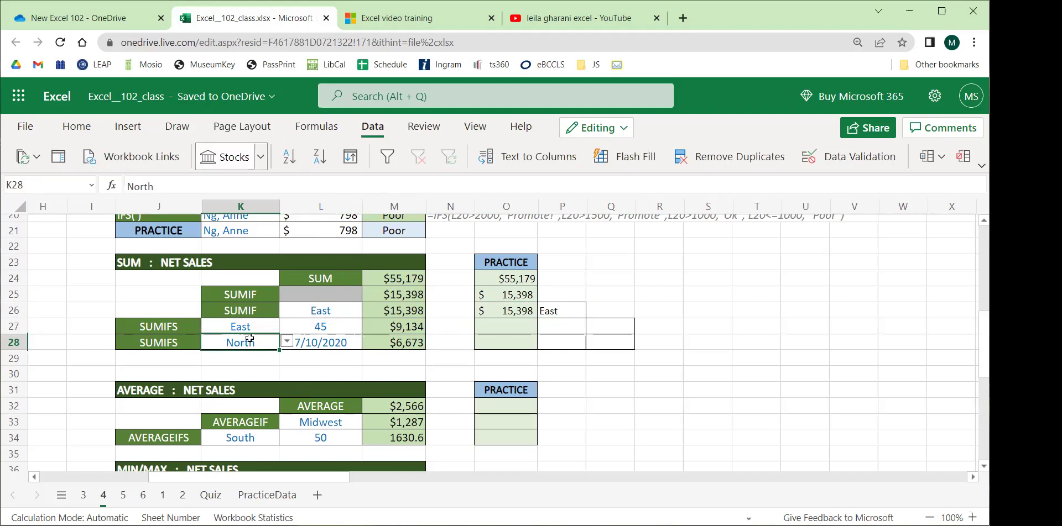
{"action": "left_click", "coordinate": [333, 343]}
{"action": "left_click", "coordinate": [400, 338]}
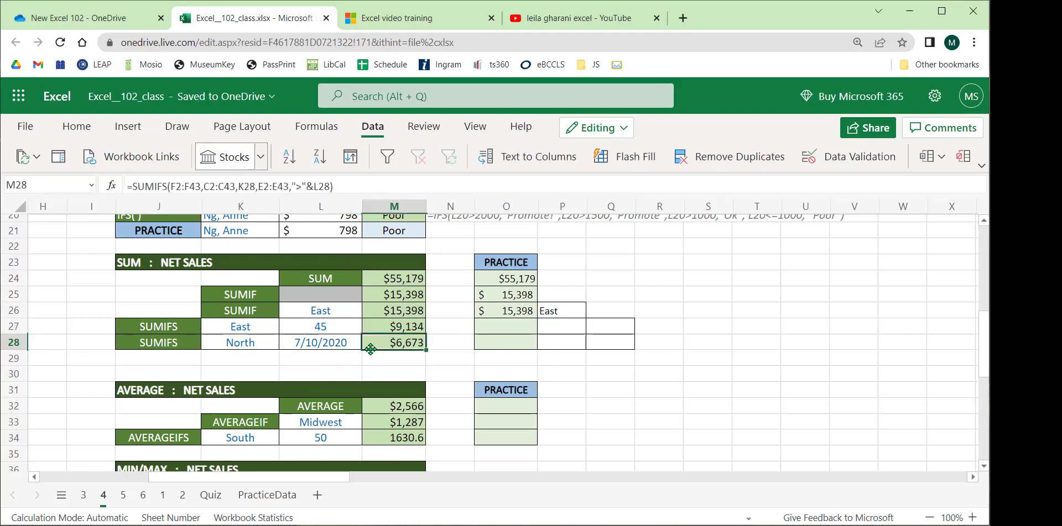
{"action": "left_click", "coordinate": [311, 343]}
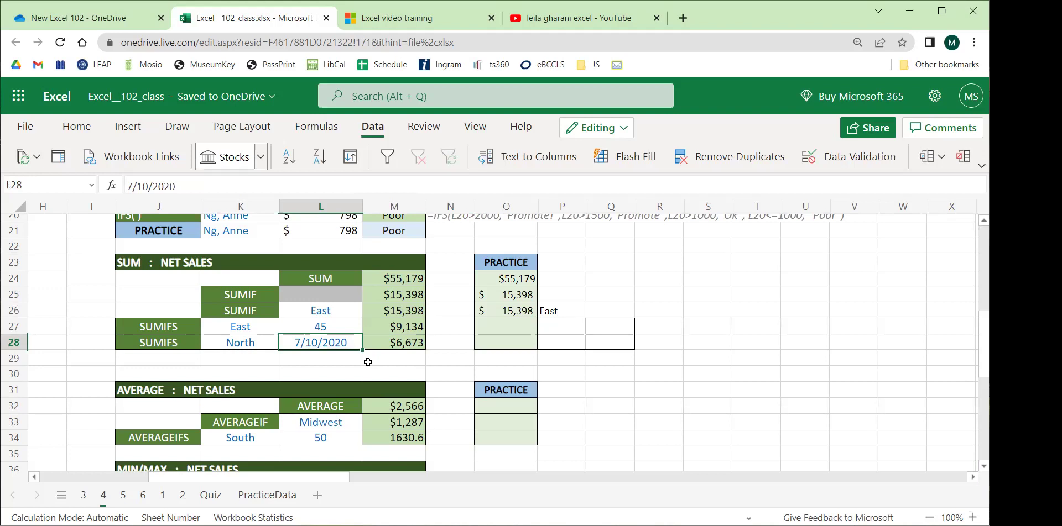
Copy the East and 45 criteria from K27:L27 into P27:Q27.
{"action": "left_click_drag", "start_coordinate": [312, 342], "coordinate": [180, 339]}
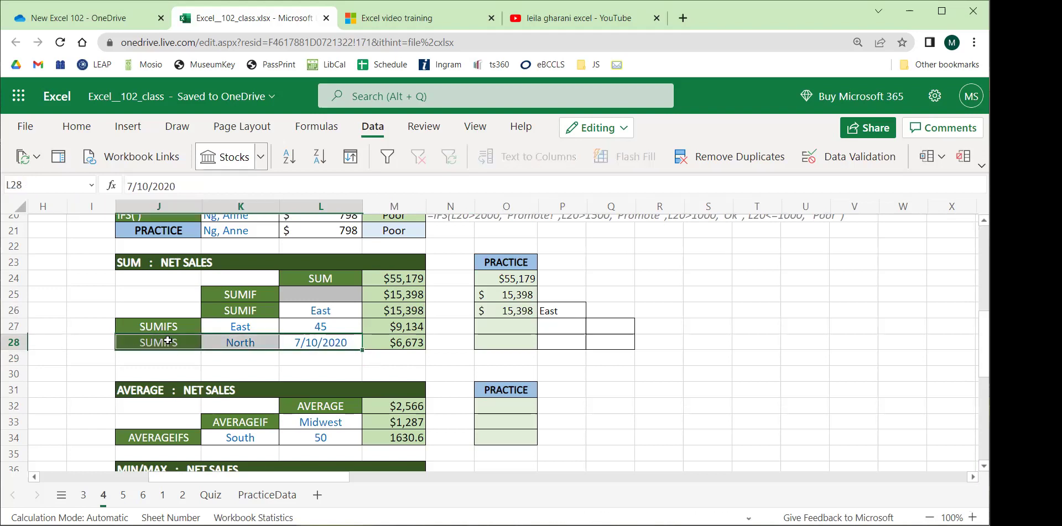
{"action": "left_click", "coordinate": [181, 342]}
{"action": "left_click_drag", "start_coordinate": [321, 344], "coordinate": [231, 345]}
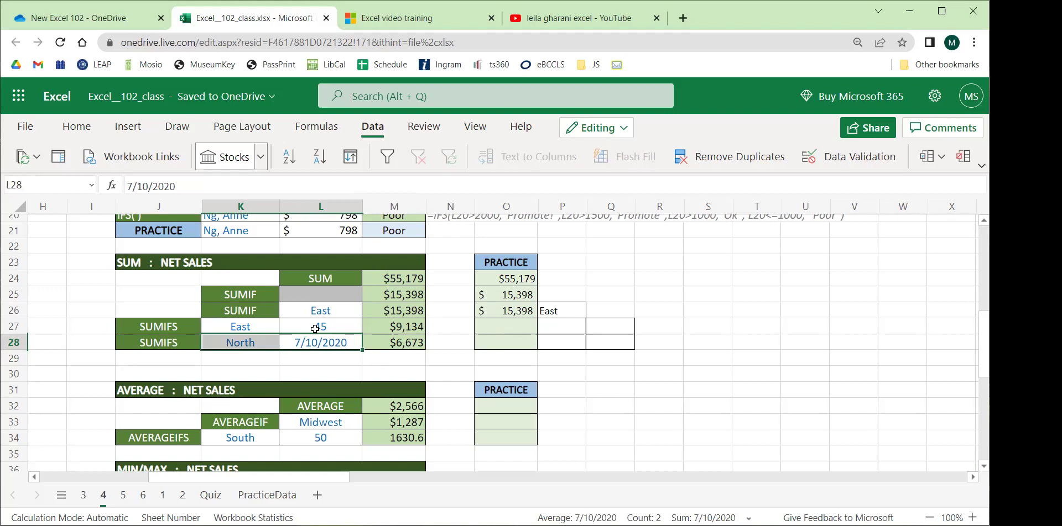
{"action": "left_click_drag", "start_coordinate": [315, 329], "coordinate": [242, 331]}
{"action": "key", "text": "ctrl+c"}
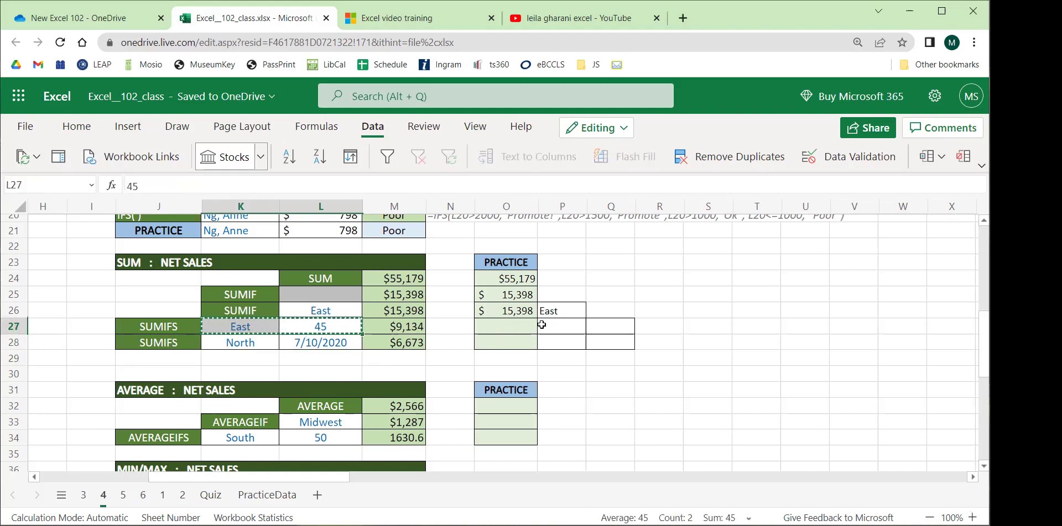
{"action": "left_click", "coordinate": [565, 329]}
{"action": "key", "text": "ctrl+v"}
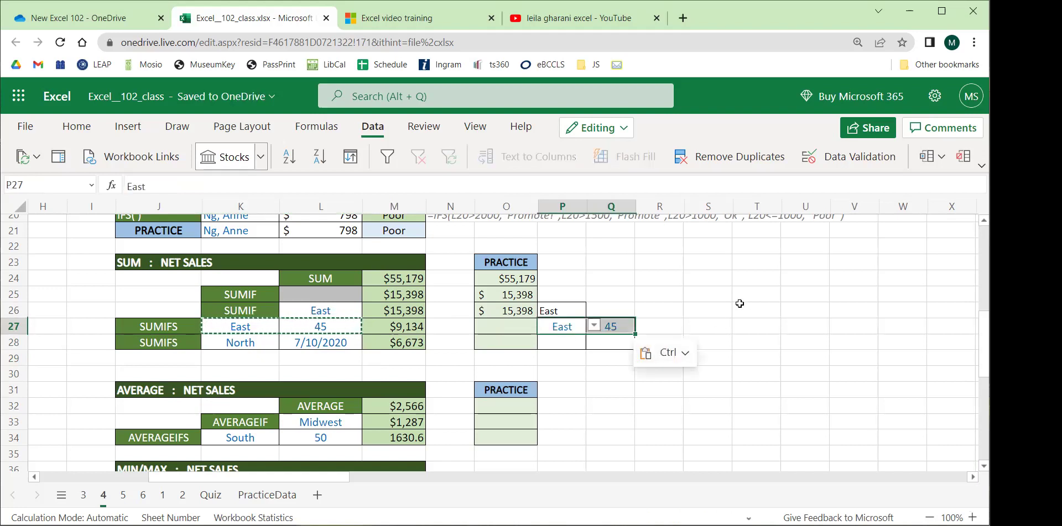
{"action": "key", "text": "Right"}
{"action": "left_click", "coordinate": [567, 328]}
{"action": "key", "text": "alt+Down"}
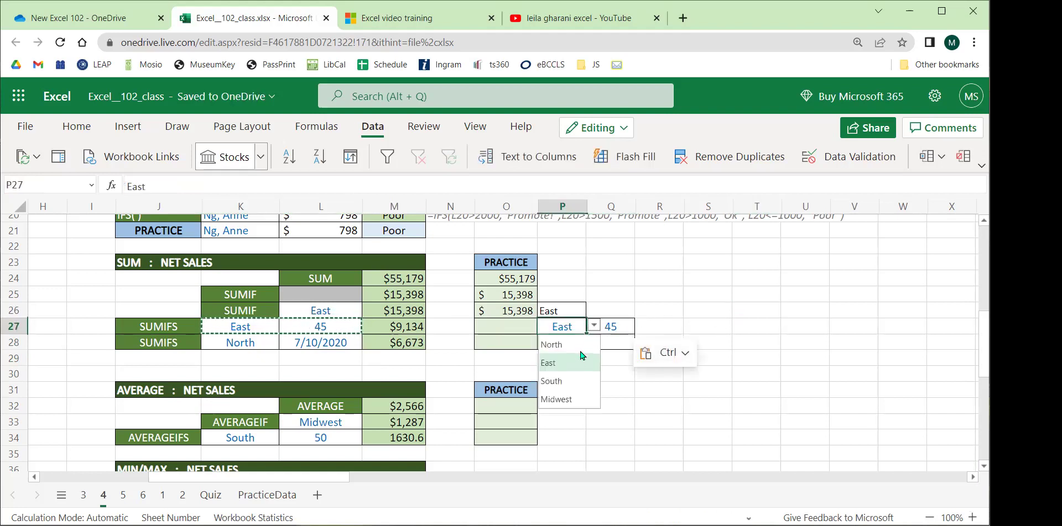
{"action": "left_click", "coordinate": [689, 311]}
{"action": "left_click", "coordinate": [620, 328]}
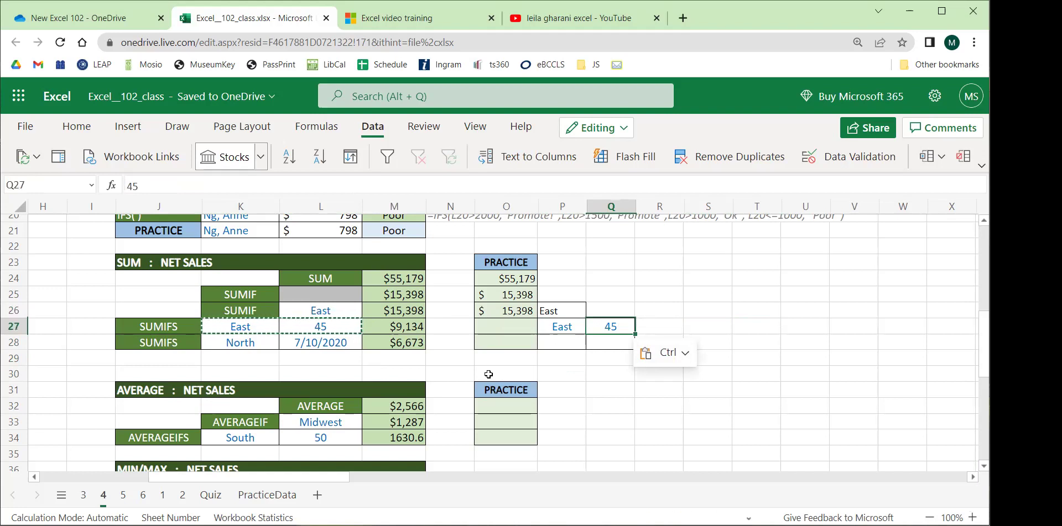
Copy M27 and start noting its $9,134 result in a spare cell, then abandon it.
{"action": "left_click", "coordinate": [370, 331]}
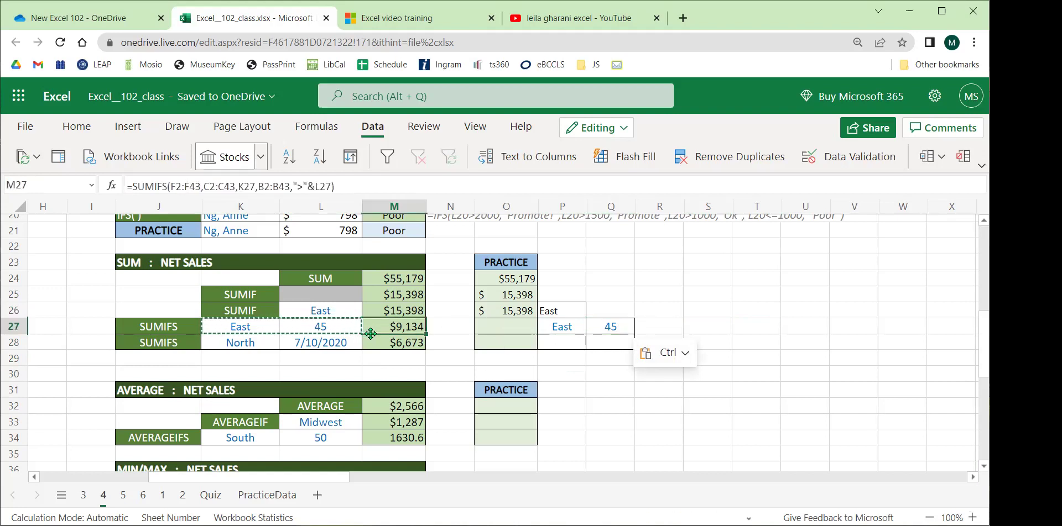
{"action": "key", "text": "ctrl+c"}
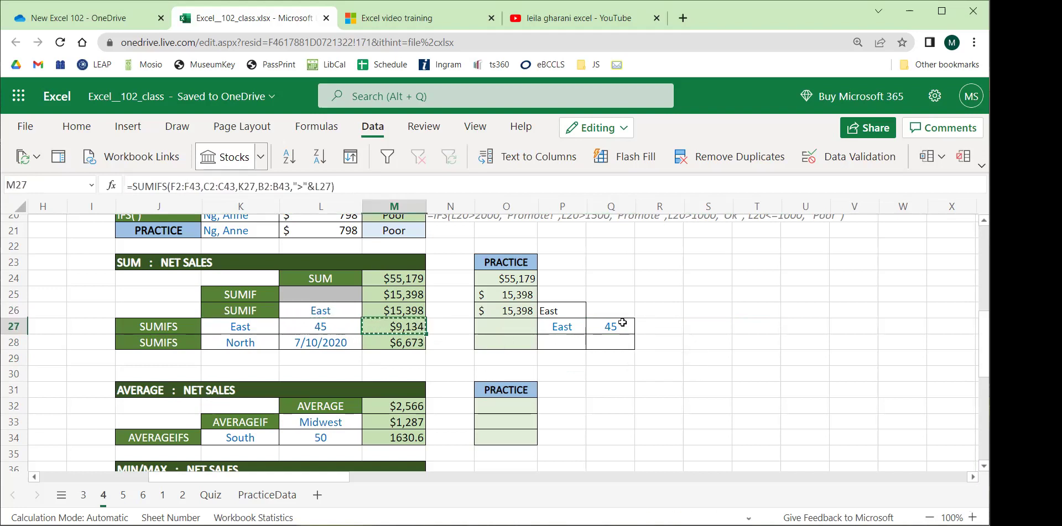
{"action": "left_click", "coordinate": [653, 272]}
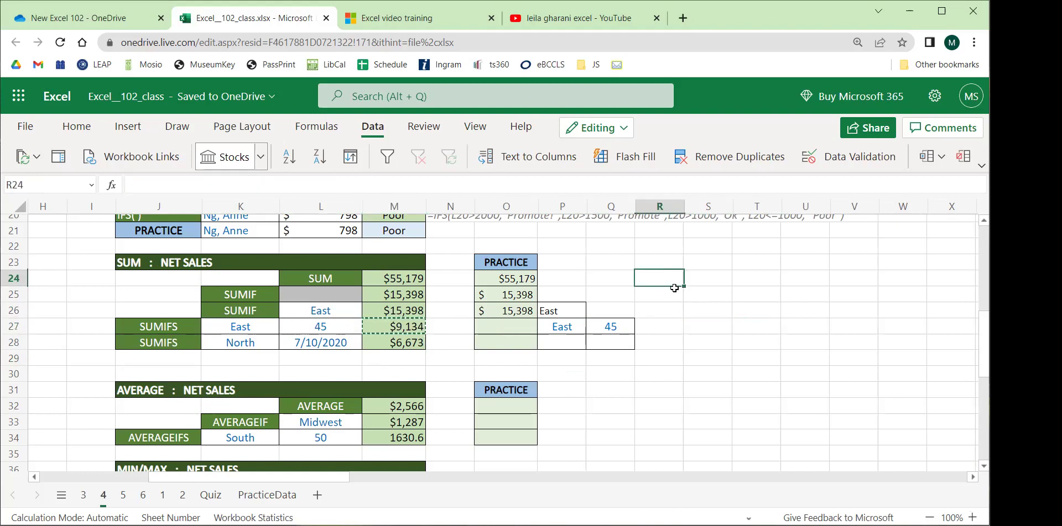
{"action": "type", "text": "'$9,134"}
{"action": "key", "text": "BackSpace"}
{"action": "key", "text": "BackSpace"}
{"action": "key", "text": "BackSpace"}
{"action": "key", "text": "BackSpace"}
{"action": "key", "text": "BackSpace"}
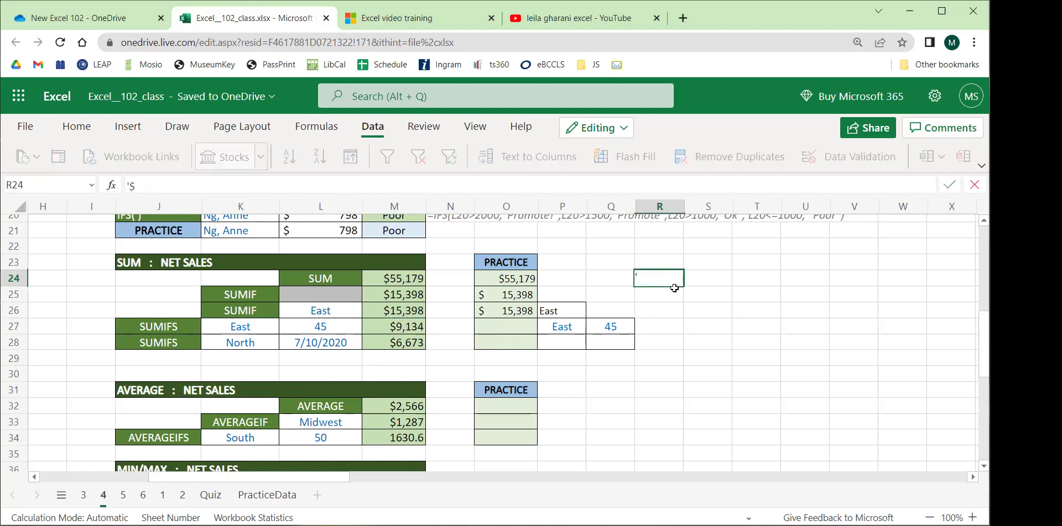
{"action": "left_click", "coordinate": [742, 307]}
Copy M27's SUMIFS formula text and paste it into Q24 with a leading apostrophe.
{"action": "left_click", "coordinate": [388, 327]}
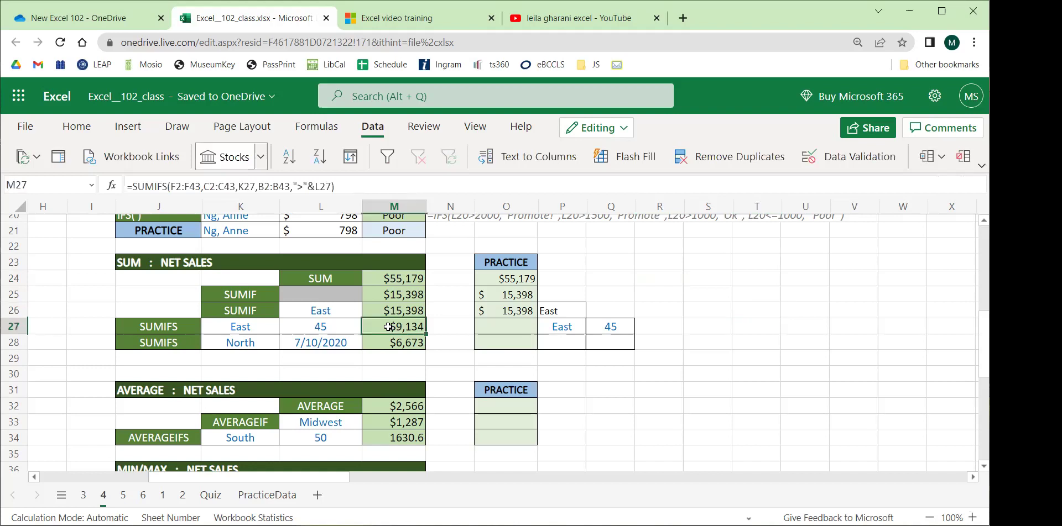
{"action": "left_click", "coordinate": [267, 184]}
{"action": "triple_click", "coordinate": [267, 181]}
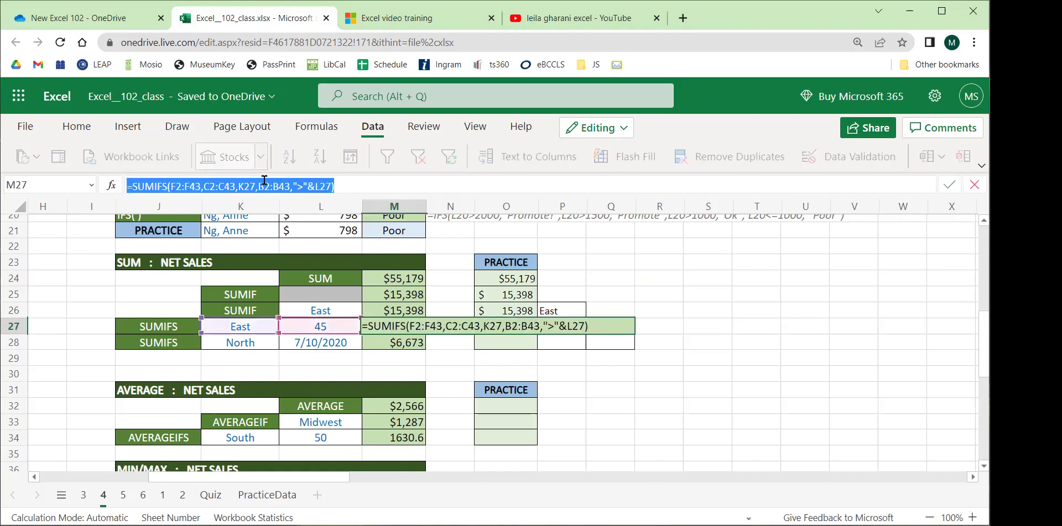
{"action": "key", "text": "ctrl+c"}
{"action": "left_click", "coordinate": [611, 278]}
{"action": "type", "text": "'"}
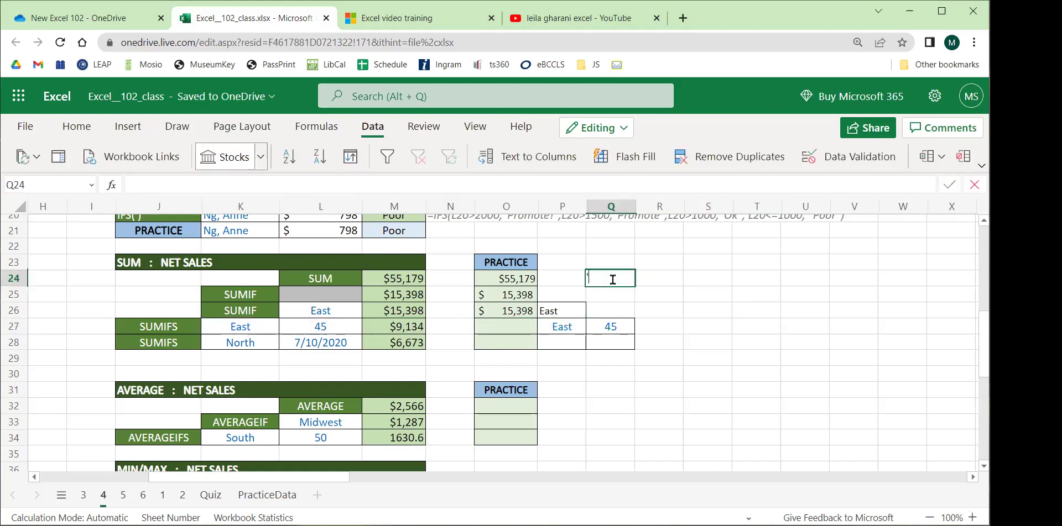
{"action": "key", "text": "ctrl+v"}
{"action": "key", "text": "Return"}
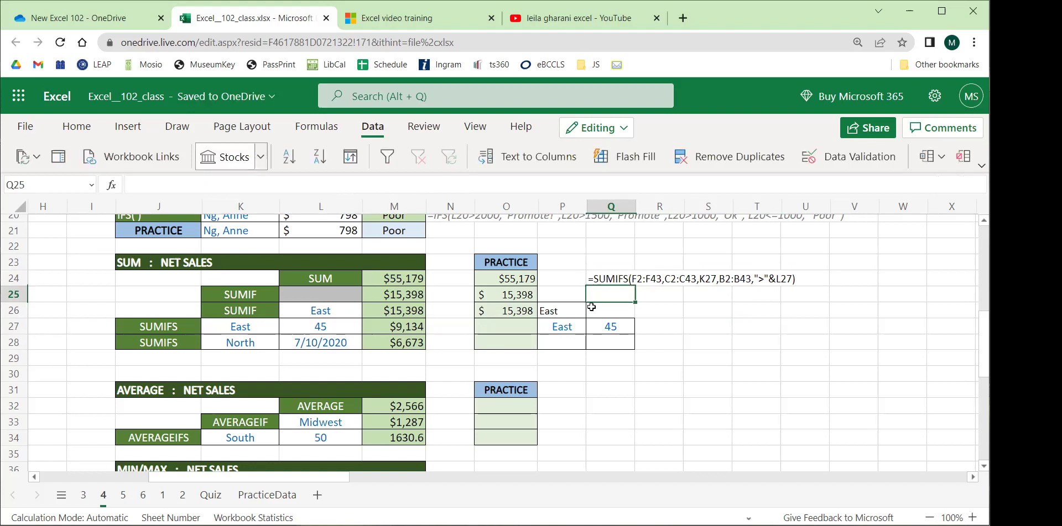
Start =SUMIFS in O27 with column F as sum range and column C as first criteria range.
{"action": "left_click", "coordinate": [515, 328]}
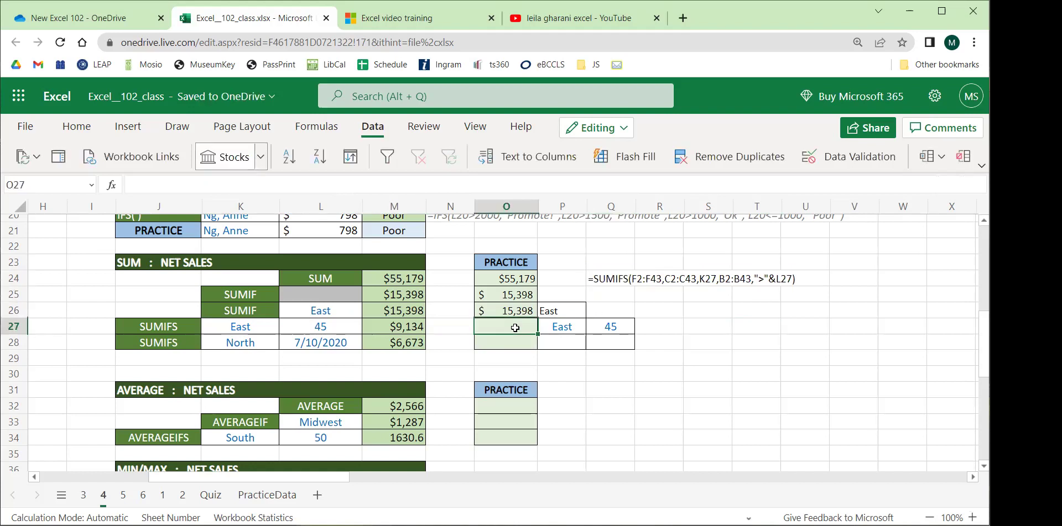
{"action": "type", "text": "=sumifs"}
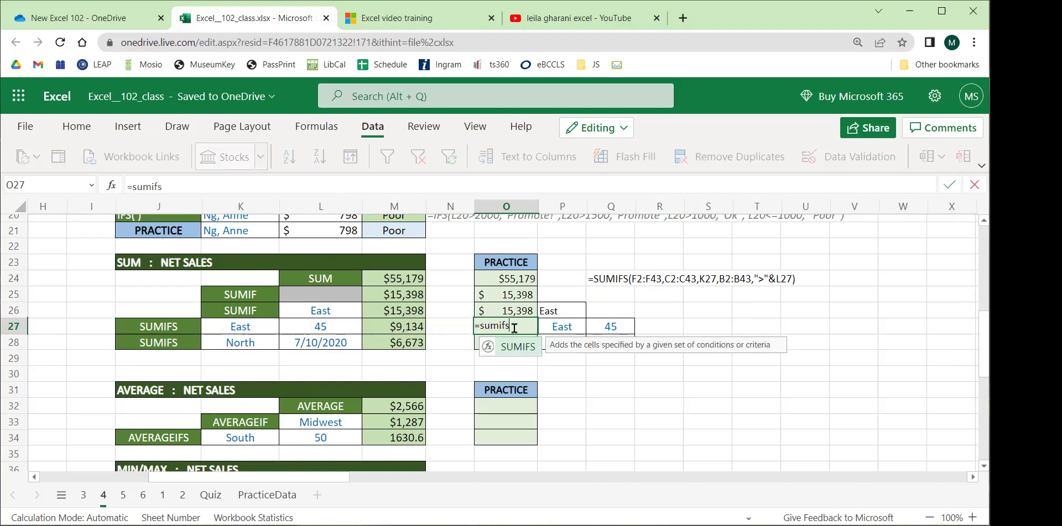
{"action": "key", "text": "BackSpace"}
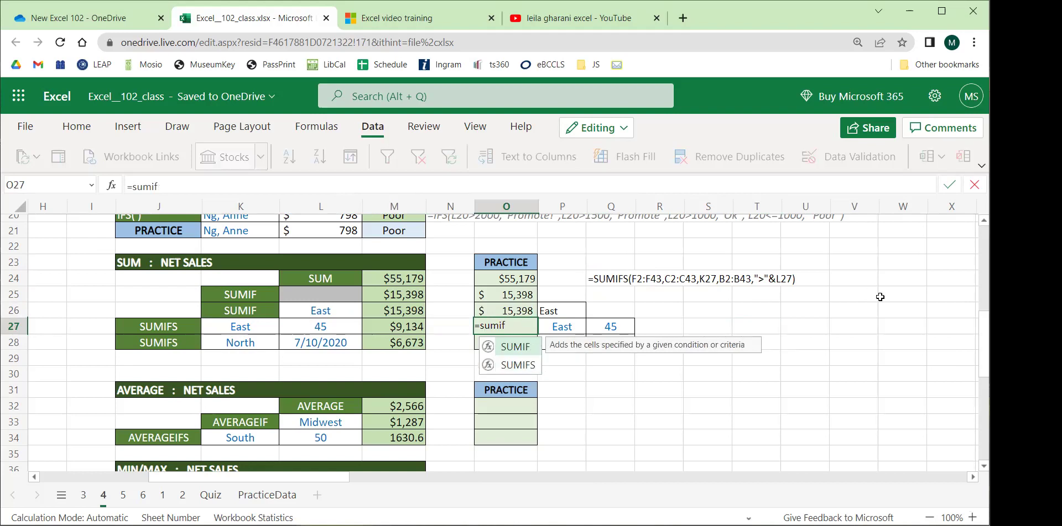
{"action": "type", "text": "s"}
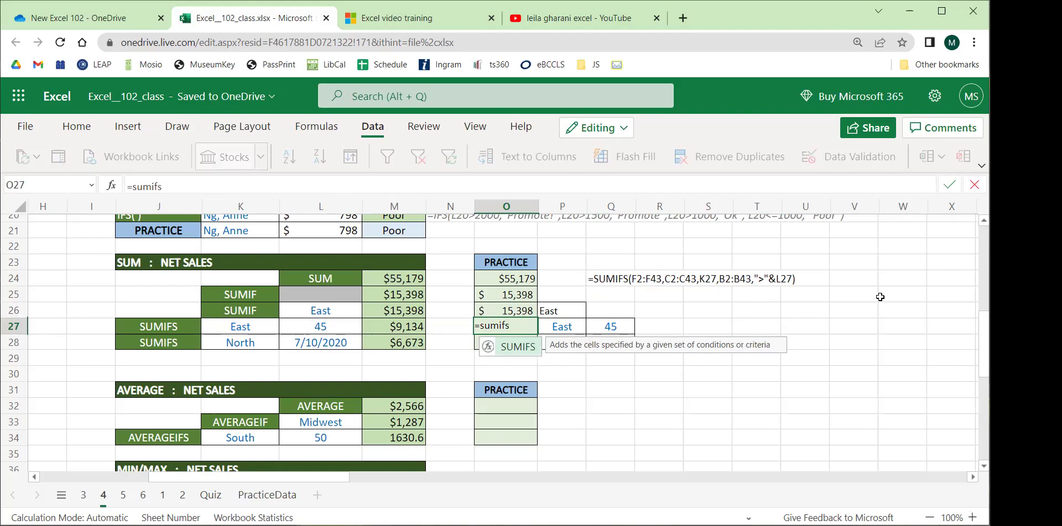
{"action": "type", "text": "("}
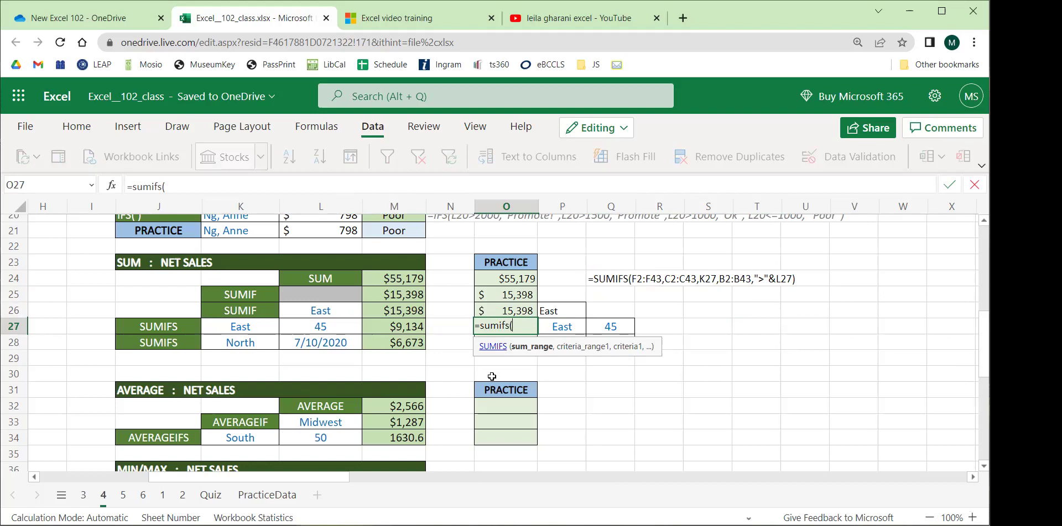
{"action": "left_click_drag", "start_coordinate": [343, 479], "coordinate": [178, 462]}
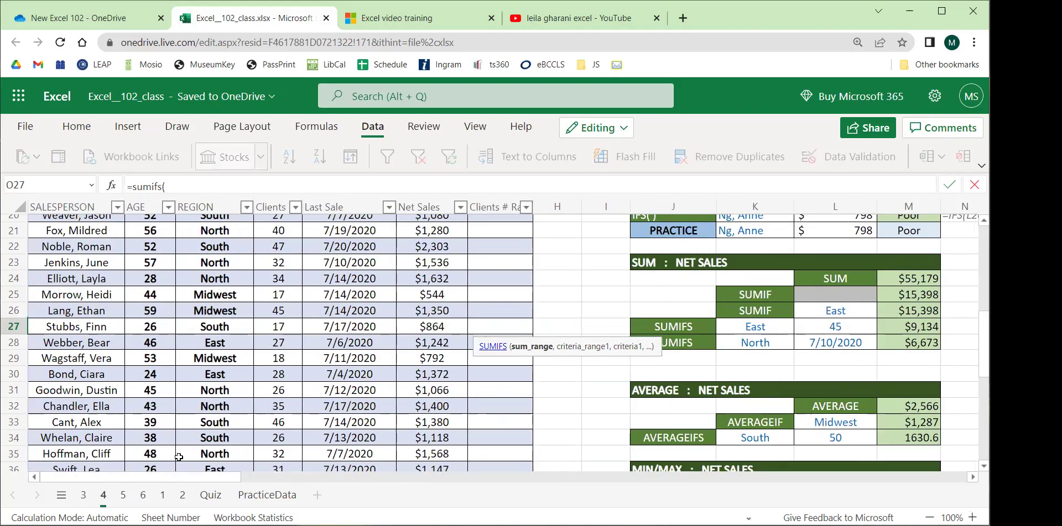
{"action": "scroll", "coordinate": [235, 392], "scroll_direction": "up", "scroll_amount": 3}
{"action": "scroll", "coordinate": [235, 393], "scroll_direction": "up", "scroll_amount": 4}
{"action": "left_click", "coordinate": [431, 206]}
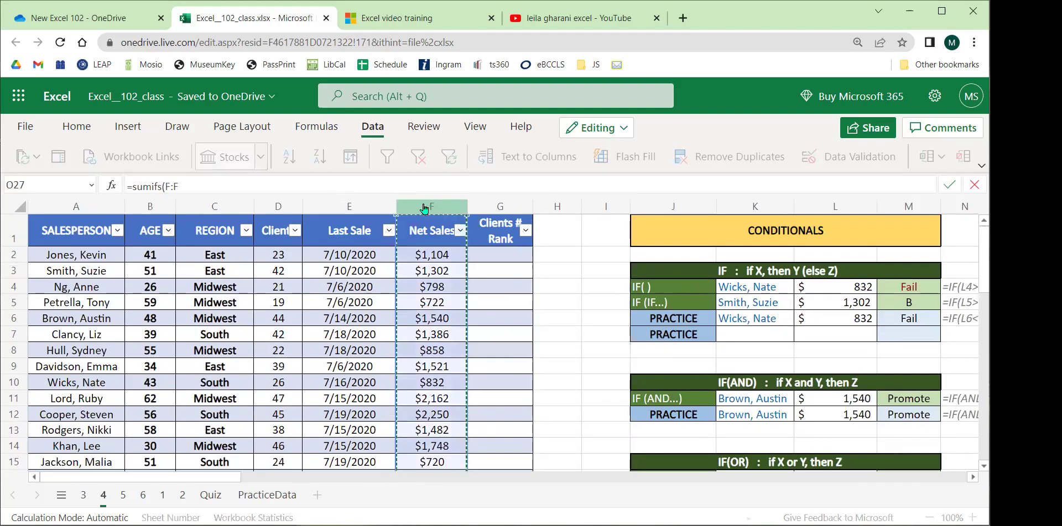
{"action": "left_click", "coordinate": [283, 185]}
{"action": "type", "text": ","}
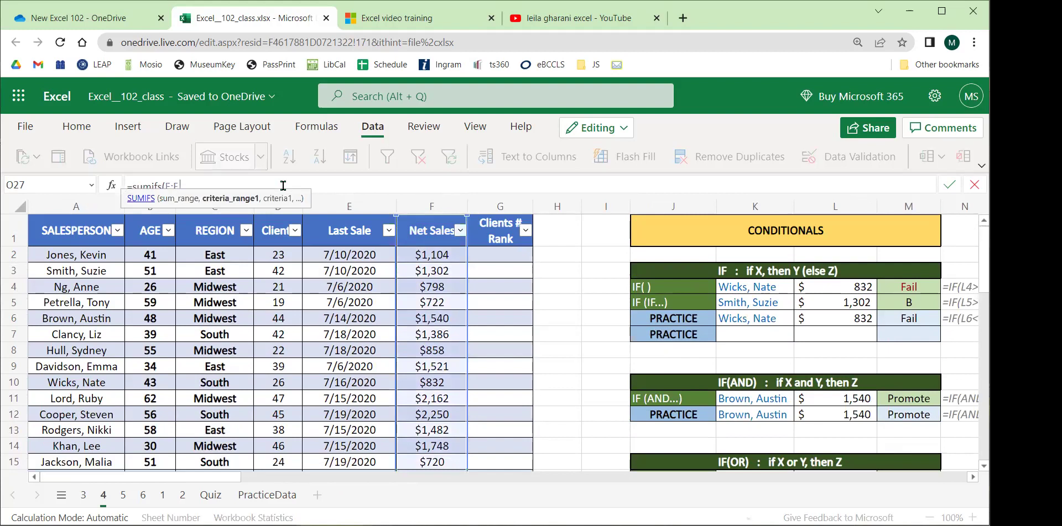
{"action": "left_click", "coordinate": [214, 215]}
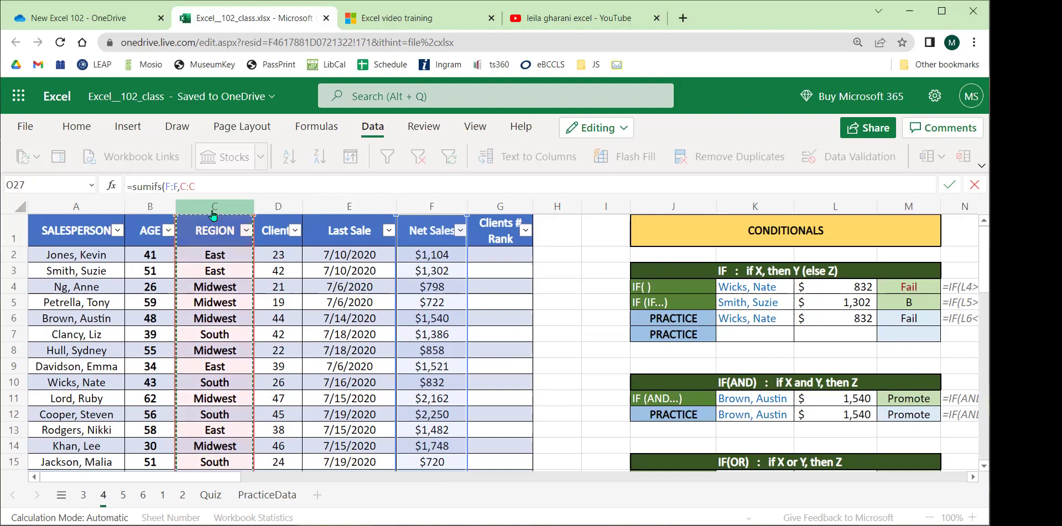
{"action": "type", "text": ","}
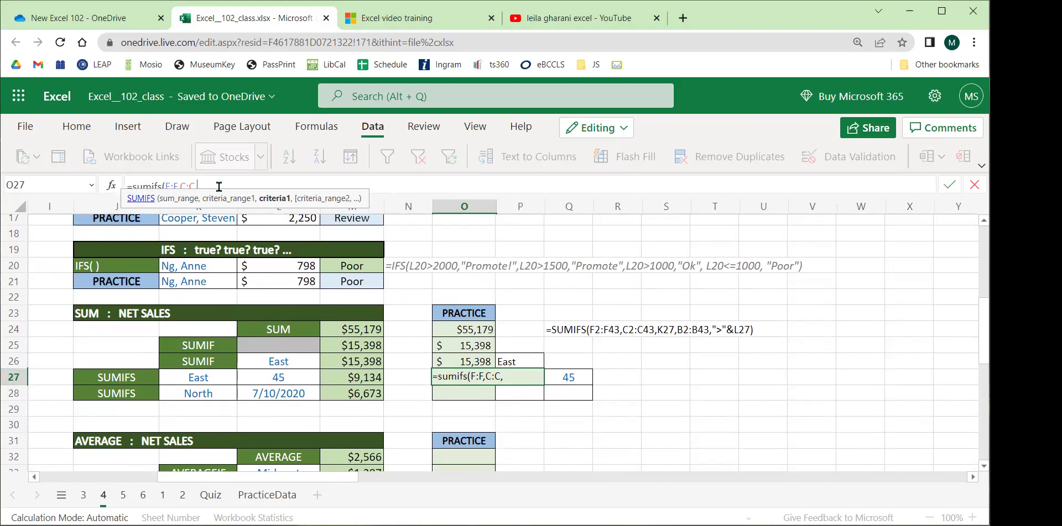
Add P27 as the first criteria and column B as the second criteria range.
{"action": "type", "text": "P27,"}
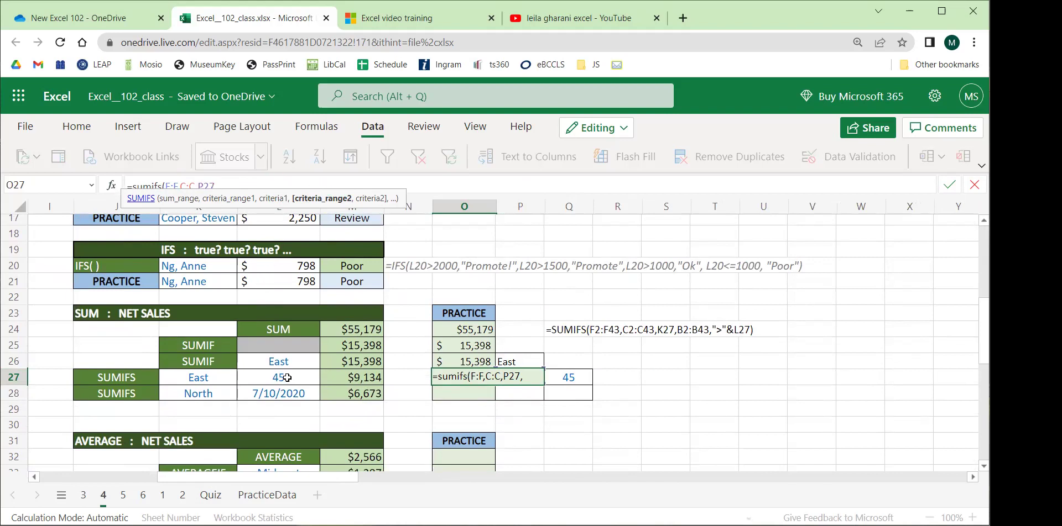
{"action": "left_click_drag", "start_coordinate": [283, 477], "coordinate": [166, 474]}
{"action": "scroll", "coordinate": [142, 275], "scroll_direction": "up", "scroll_amount": 5}
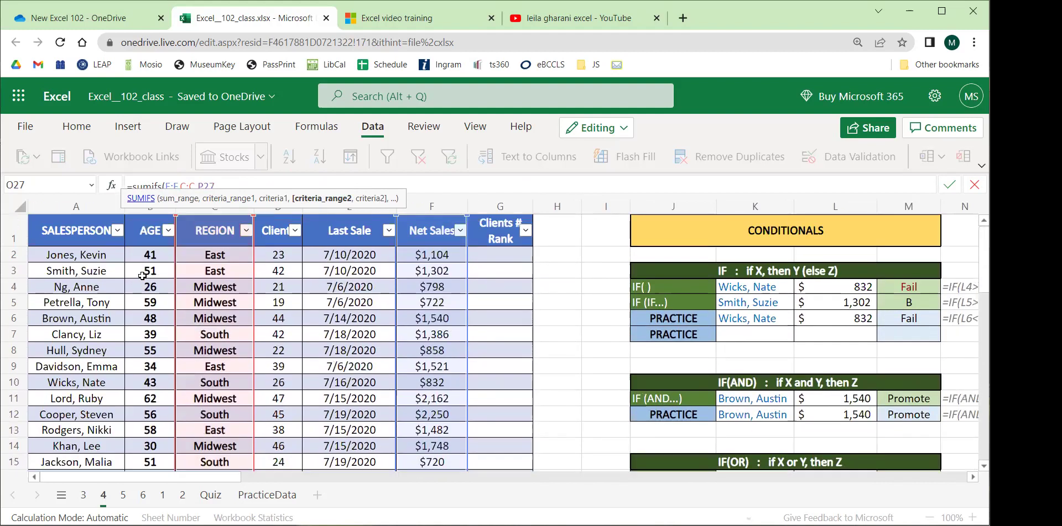
{"action": "left_click", "coordinate": [149, 215]}
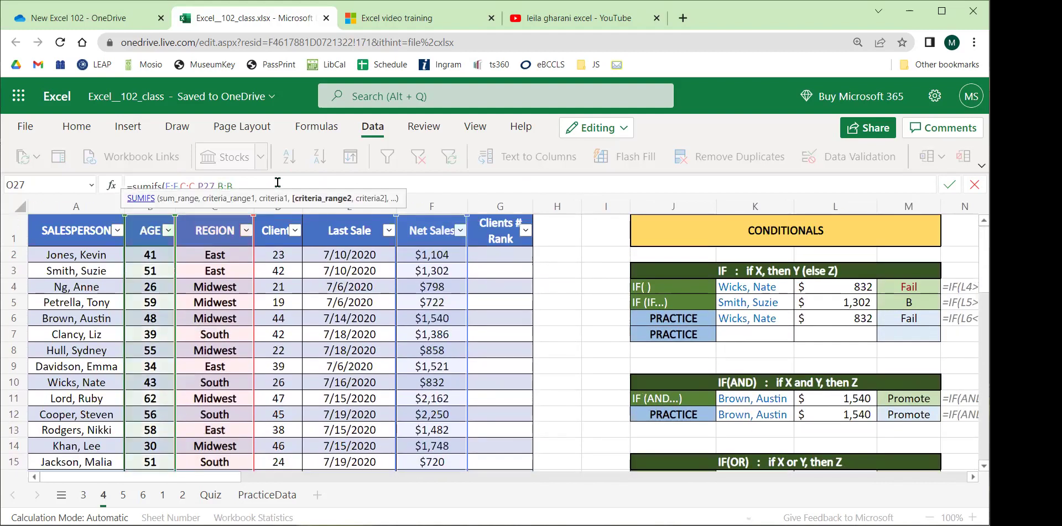
{"action": "type", "text": ","}
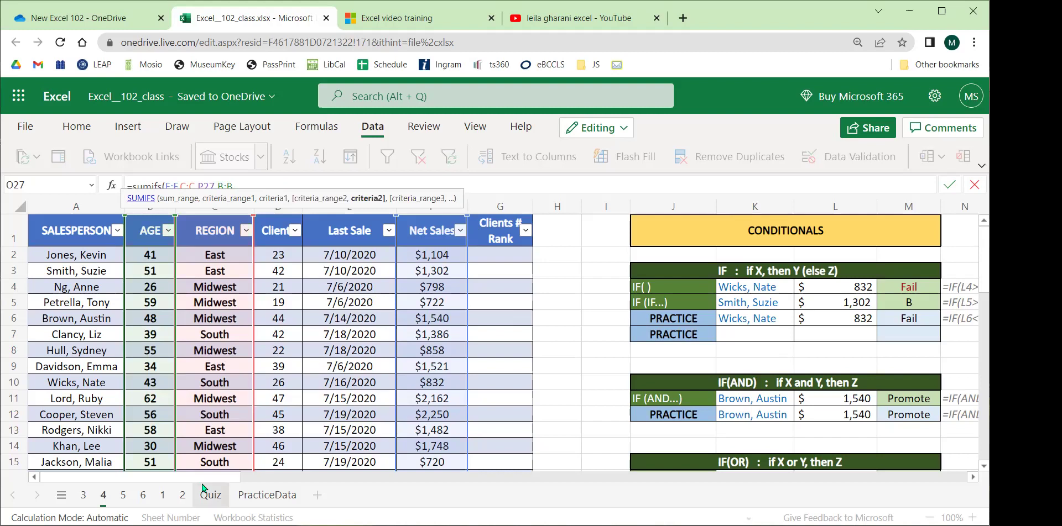
{"action": "scroll", "coordinate": [251, 329], "scroll_direction": "right", "scroll_amount": 10}
{"action": "scroll", "coordinate": [250, 329], "scroll_direction": "down", "scroll_amount": 4}
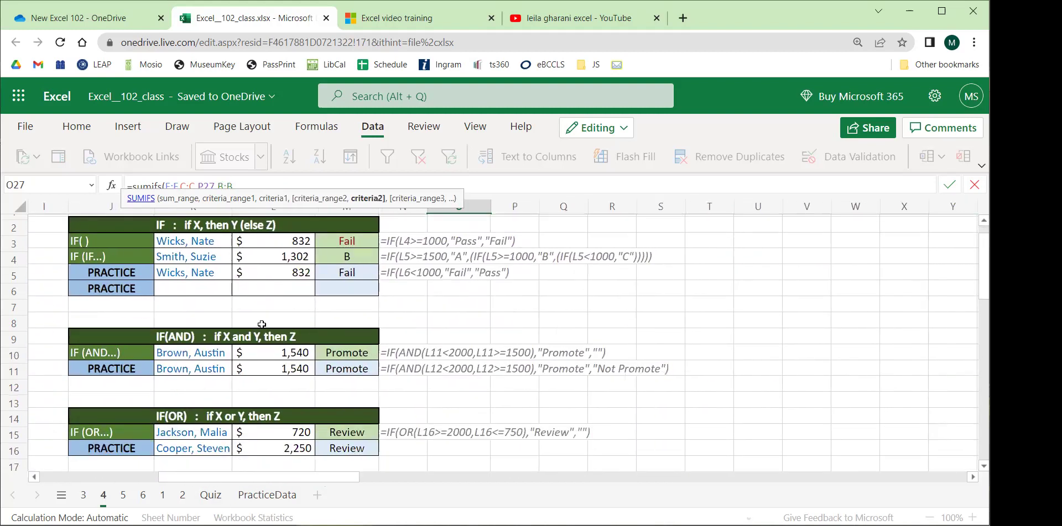
{"action": "scroll", "coordinate": [250, 329], "scroll_direction": "down", "scroll_amount": 2}
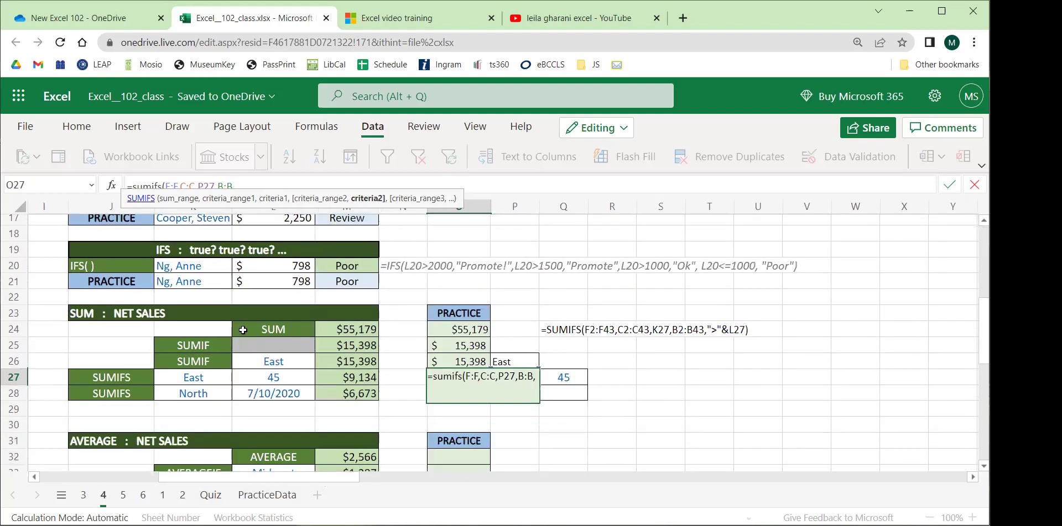
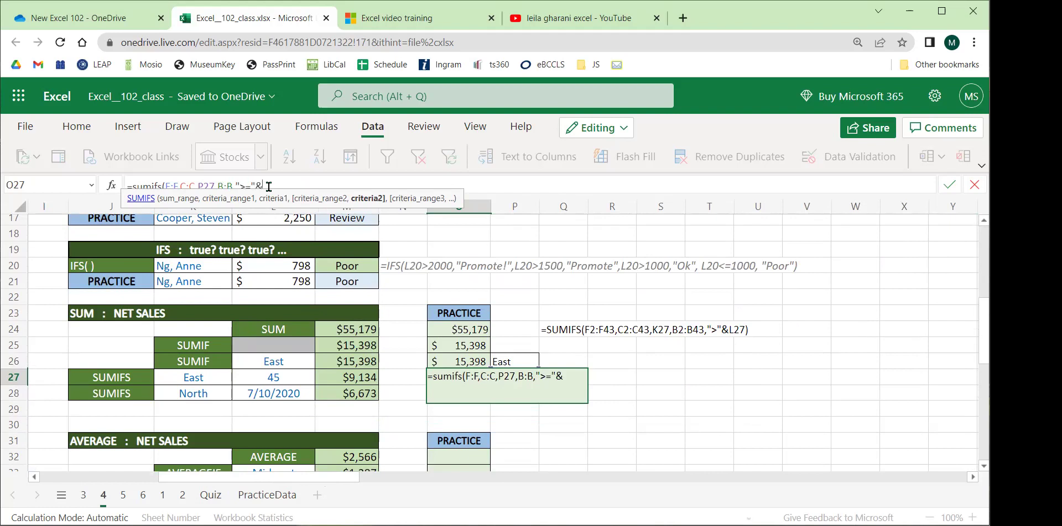
Finish O27's SUMIFS with L27 as the age threshold and a closing parenthesis, returning $9,134.
{"action": "left_click", "coordinate": [283, 377]}
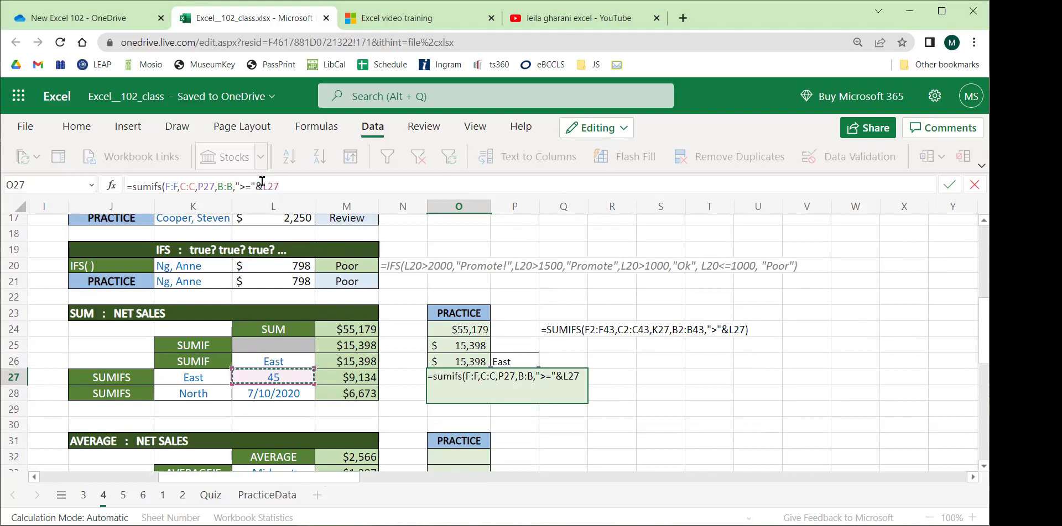
{"action": "left_click", "coordinate": [302, 184]}
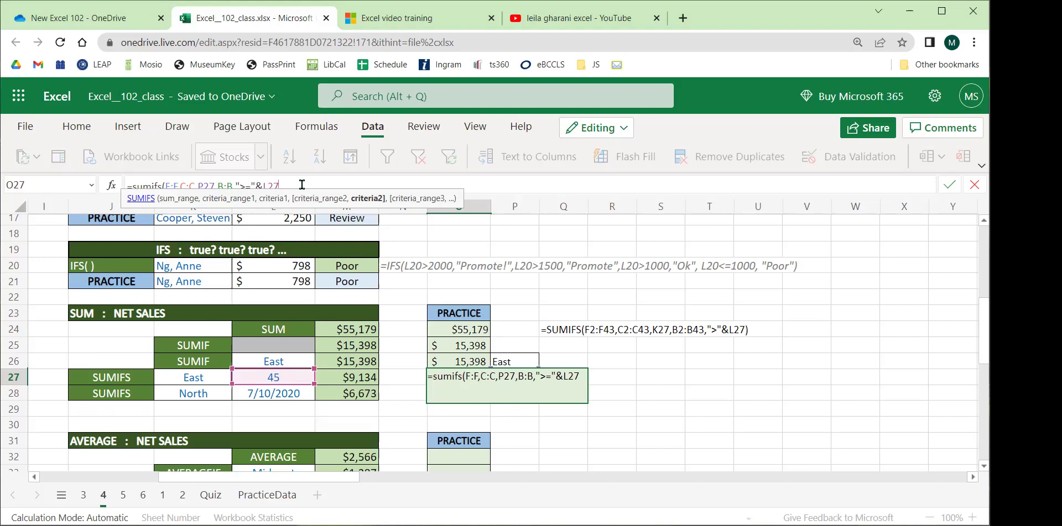
{"action": "type", "text": ")"}
{"action": "key", "text": "Return"}
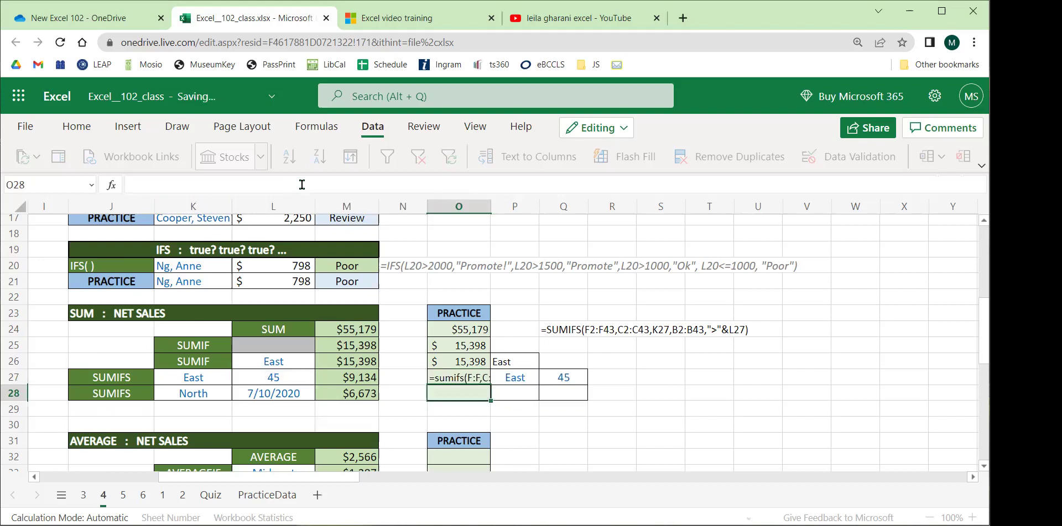
Copy M27 and paste only its currency formatting onto practice cell O27.
{"action": "left_click", "coordinate": [468, 375]}
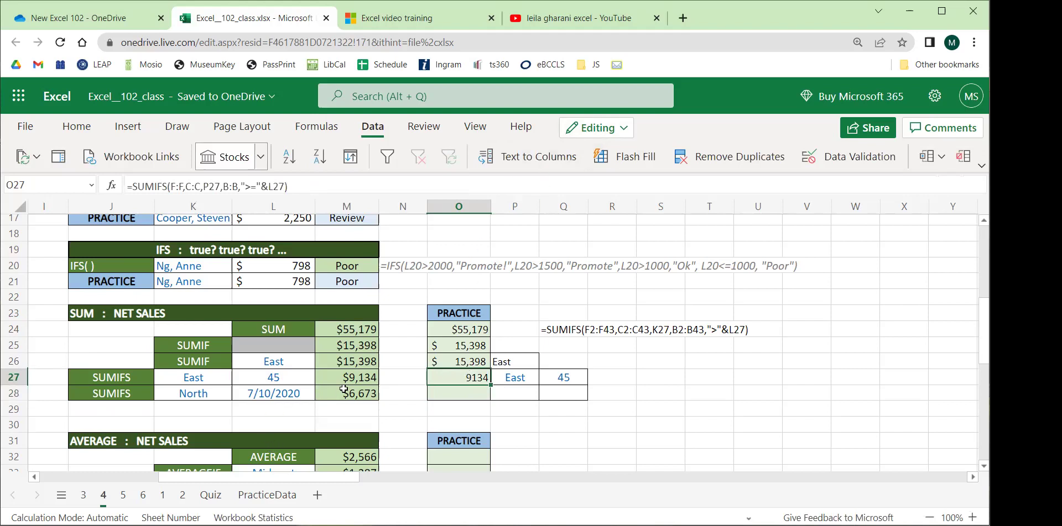
{"action": "left_click", "coordinate": [355, 377]}
{"action": "key", "text": "ctrl+c"}
{"action": "left_click", "coordinate": [451, 377]}
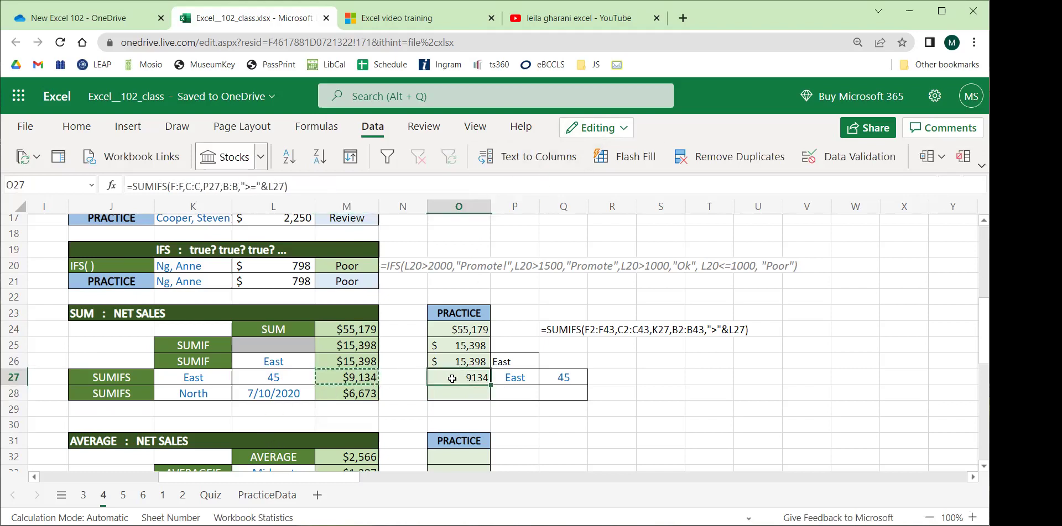
{"action": "right_click", "coordinate": [453, 377]}
{"action": "left_click", "coordinate": [591, 217]}
{"action": "left_click", "coordinate": [660, 409]}
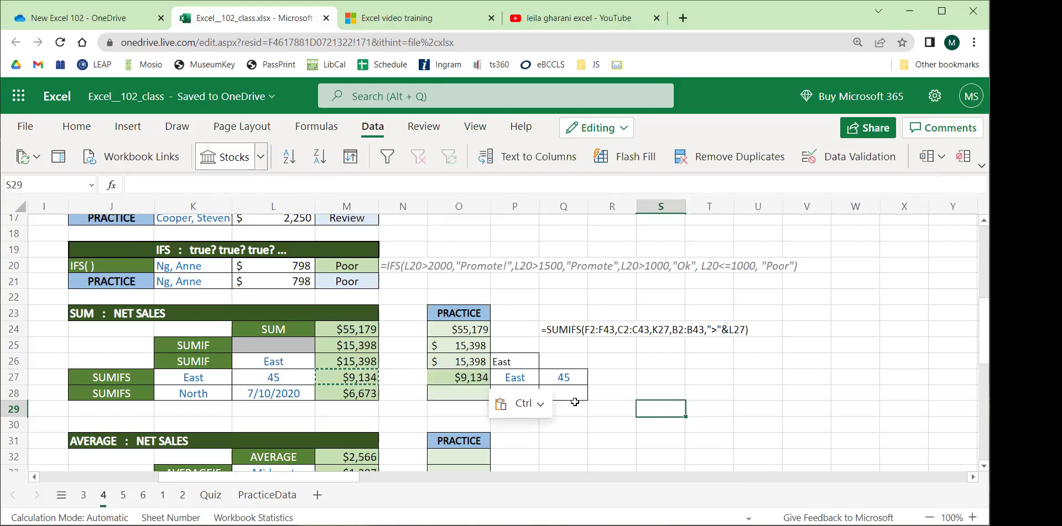
Set example region K27 to North and look at the P27 region list without choosing.
{"action": "left_click", "coordinate": [211, 378]}
{"action": "left_click", "coordinate": [239, 376]}
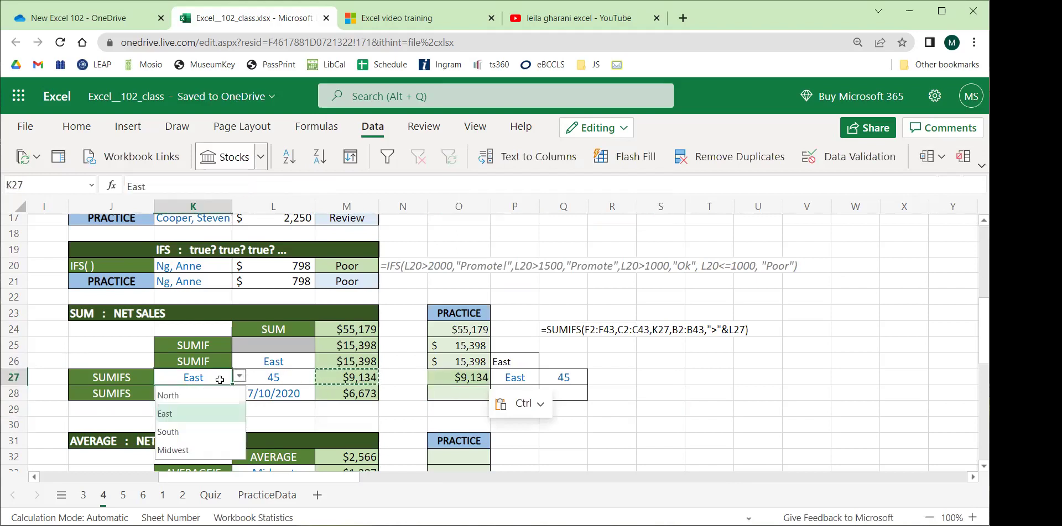
{"action": "left_click", "coordinate": [208, 393]}
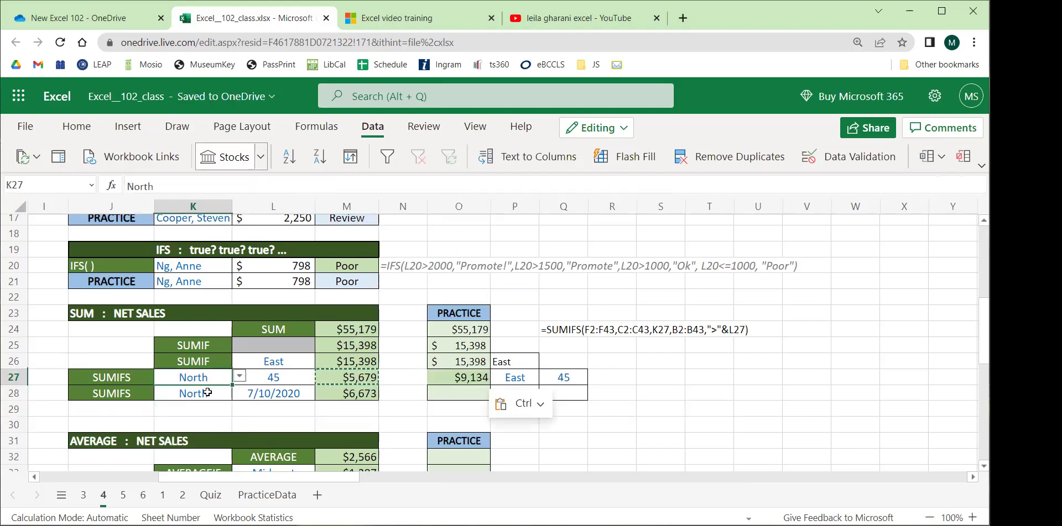
{"action": "left_click", "coordinate": [517, 377]}
{"action": "left_click", "coordinate": [547, 377]}
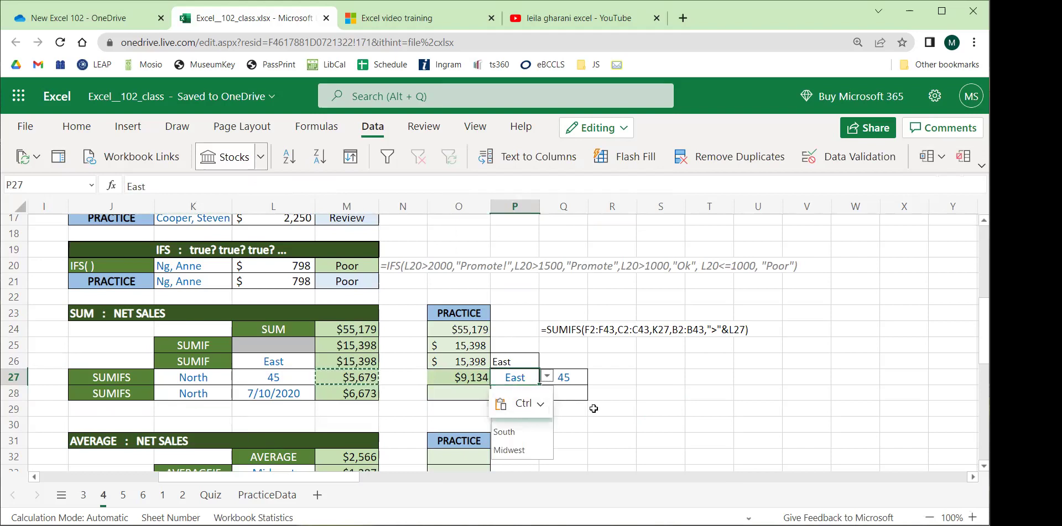
{"action": "left_click", "coordinate": [614, 394]}
{"action": "left_click", "coordinate": [732, 391]}
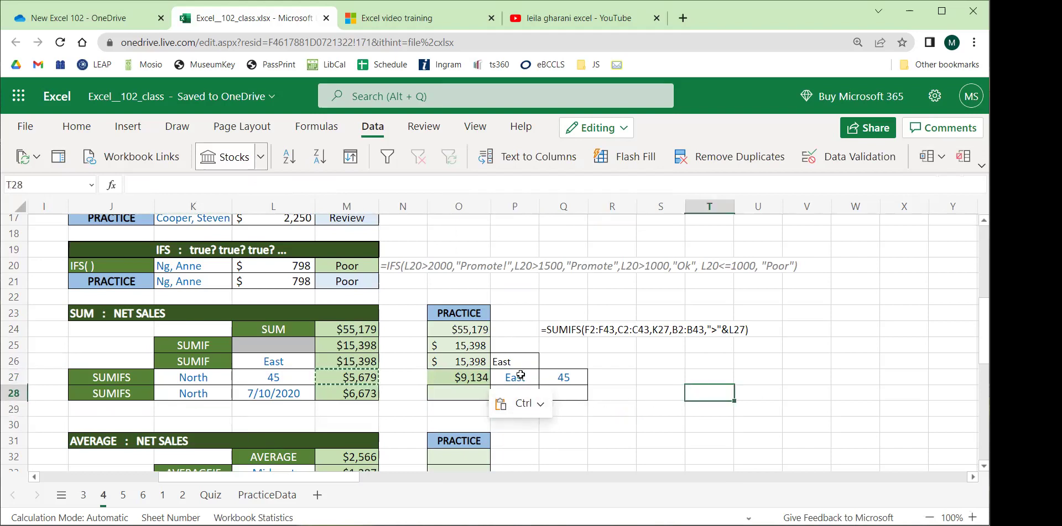
Try South in practice region P27, then set it to North.
{"action": "scroll", "coordinate": [523, 401], "scroll_direction": "down", "scroll_amount": 2}
{"action": "left_click", "coordinate": [532, 309]}
{"action": "left_click", "coordinate": [547, 308]}
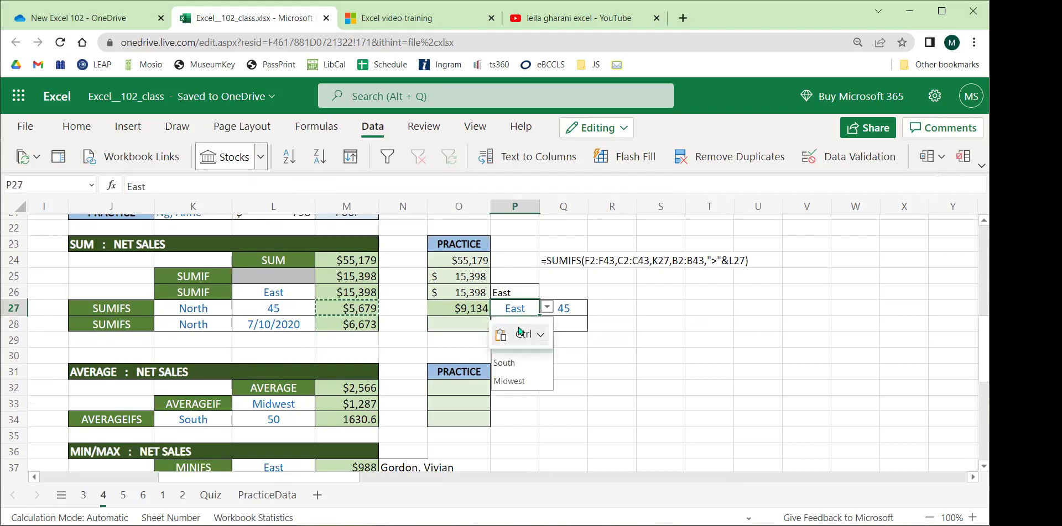
{"action": "left_click", "coordinate": [506, 362]}
{"action": "left_click", "coordinate": [682, 367]}
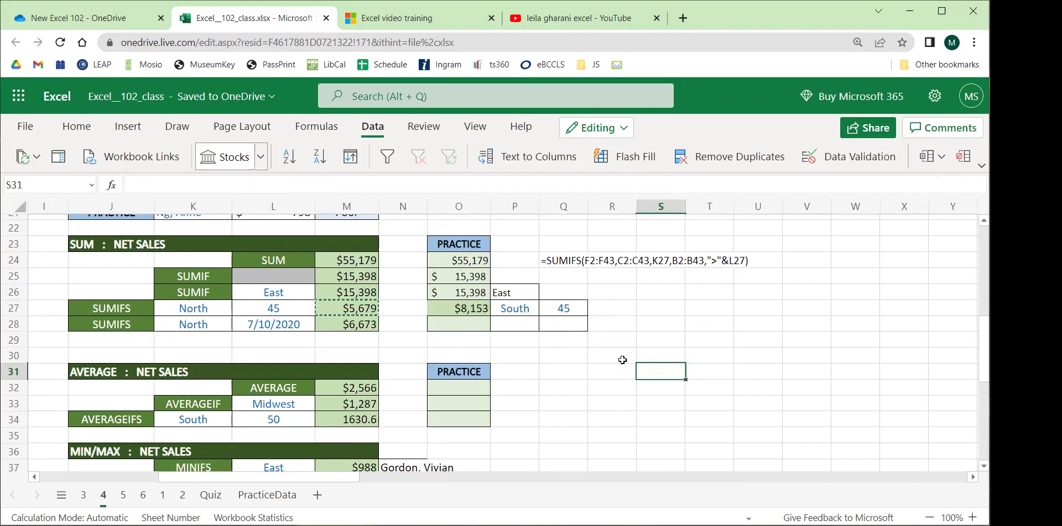
{"action": "left_click", "coordinate": [517, 311]}
{"action": "left_click", "coordinate": [547, 313]}
{"action": "left_click", "coordinate": [506, 327]}
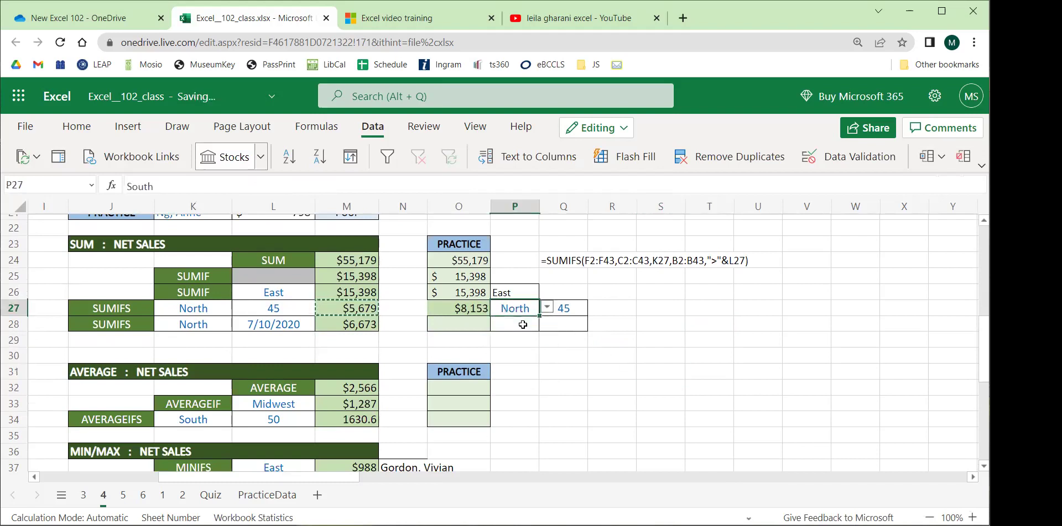
{"action": "left_click", "coordinate": [503, 356]}
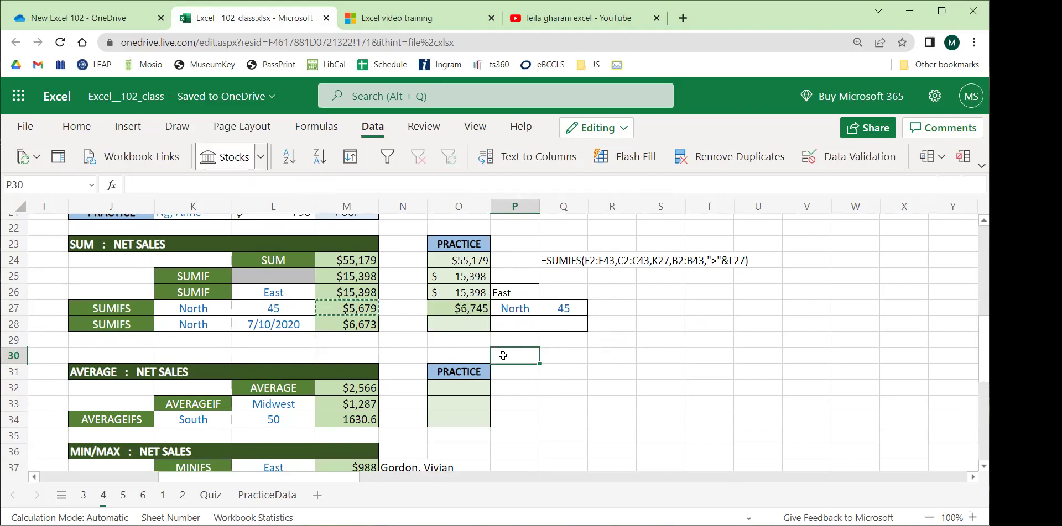
Inspect the O27 and M27 results, then set example region K27 back to East.
{"action": "left_click", "coordinate": [480, 313]}
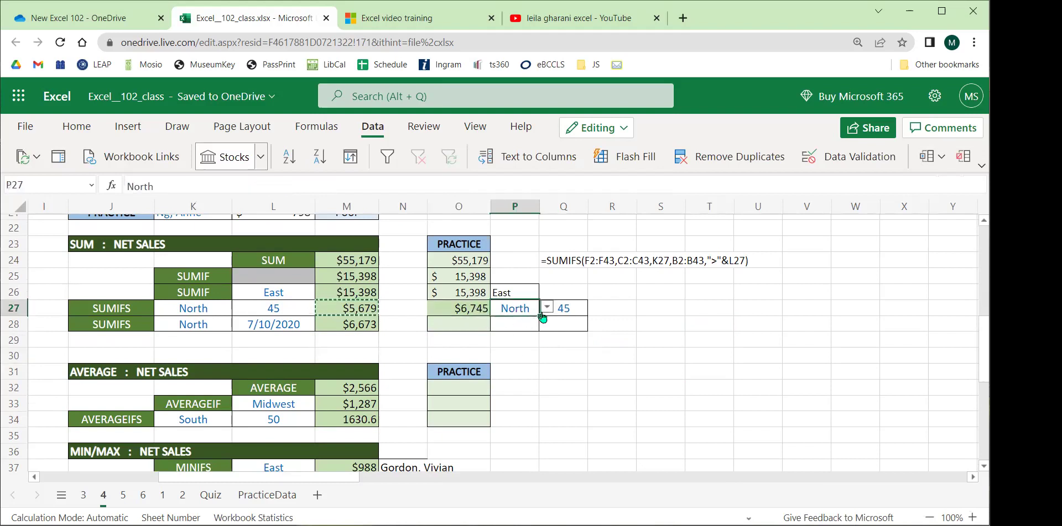
{"action": "left_click", "coordinate": [288, 343]}
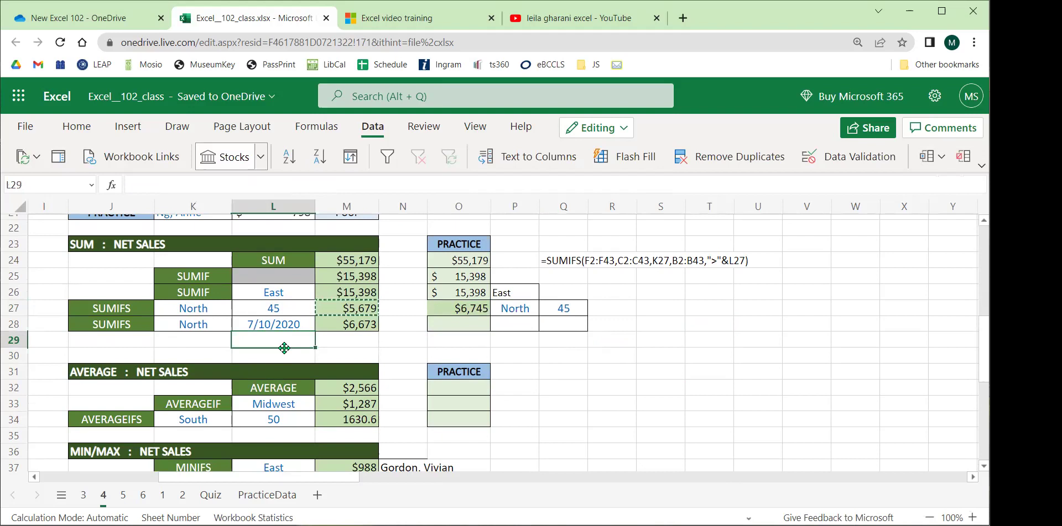
{"action": "left_click", "coordinate": [365, 311]}
{"action": "left_click", "coordinate": [224, 308]}
{"action": "left_click", "coordinate": [239, 308]}
{"action": "left_click", "coordinate": [203, 346]}
Set practice region P27 to East and inspect O27's result.
{"action": "left_click", "coordinate": [486, 308]}
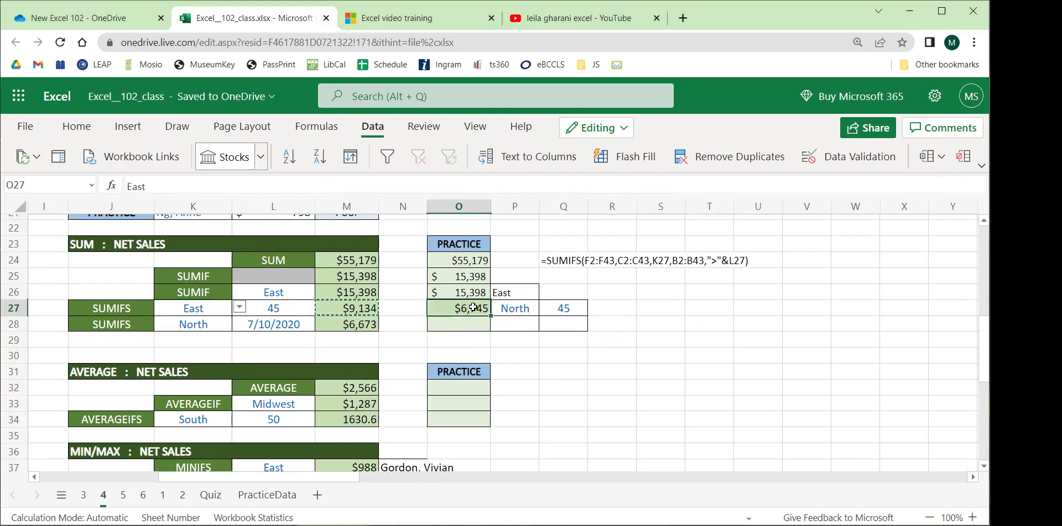
{"action": "left_click", "coordinate": [512, 308]}
{"action": "left_click", "coordinate": [545, 307]}
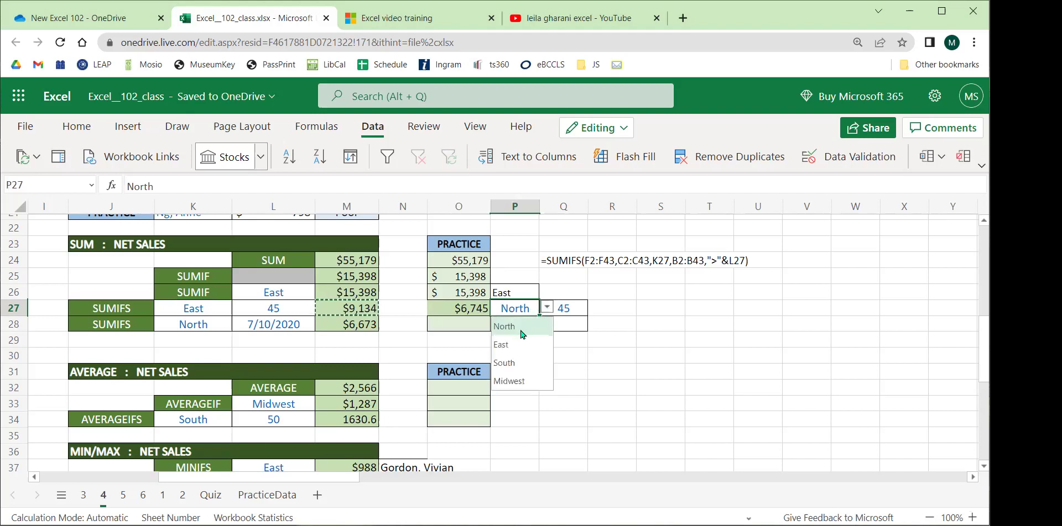
{"action": "left_click", "coordinate": [500, 345]}
{"action": "left_click", "coordinate": [549, 349]}
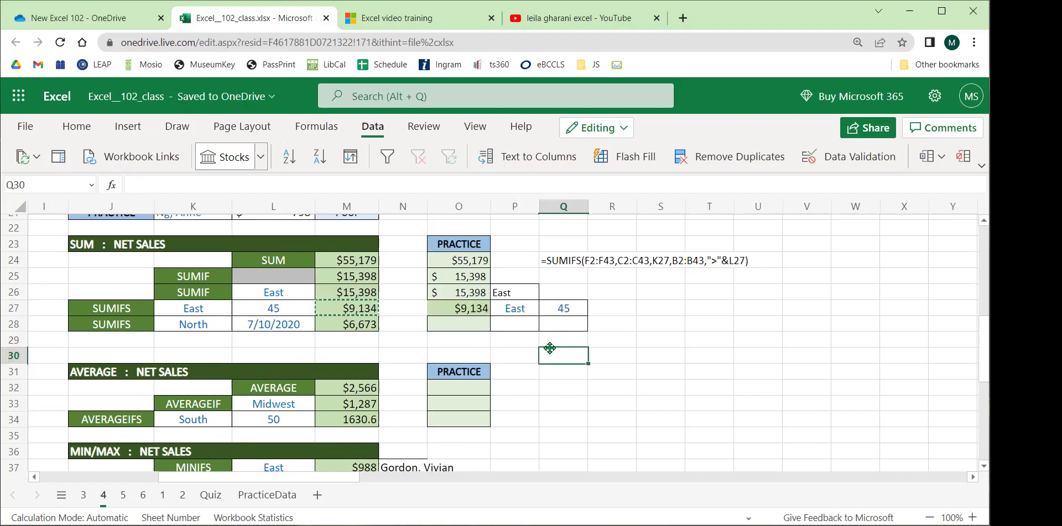
{"action": "left_click", "coordinate": [449, 310]}
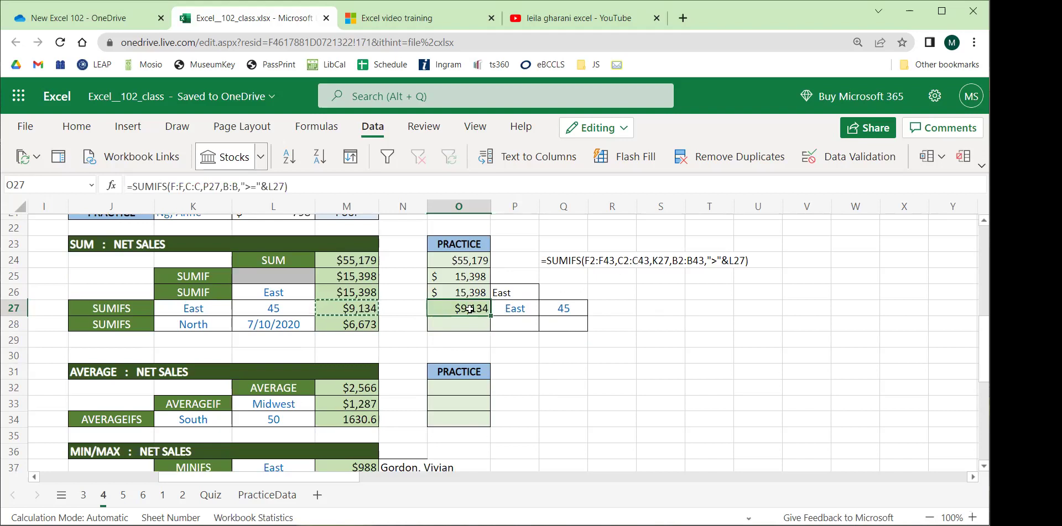
Set both region cells P27 and K27 to North.
{"action": "left_click", "coordinate": [505, 307]}
{"action": "left_click", "coordinate": [546, 308]}
{"action": "left_click", "coordinate": [503, 358]}
{"action": "left_click", "coordinate": [203, 309]}
{"action": "left_click", "coordinate": [239, 308]}
{"action": "left_click", "coordinate": [220, 325]}
{"action": "left_click", "coordinate": [587, 366]}
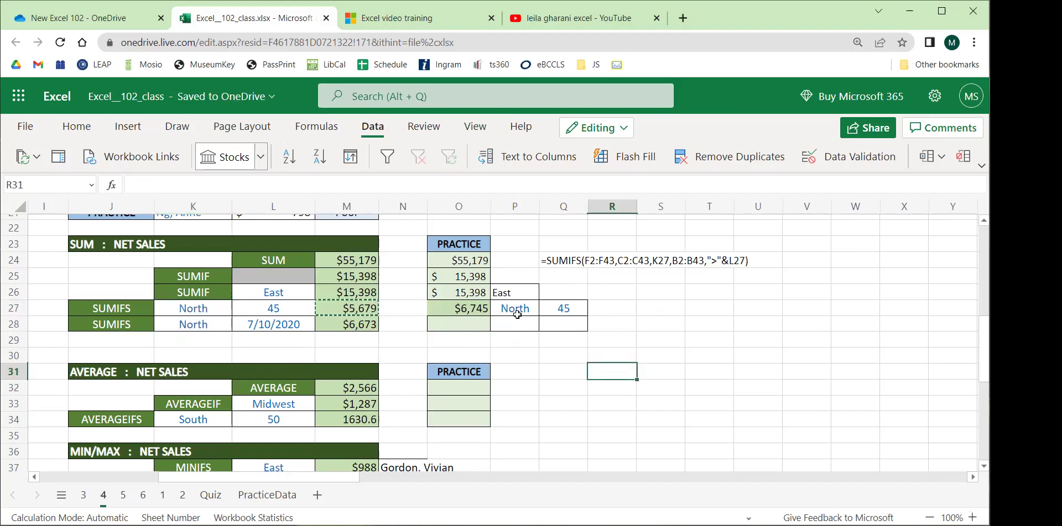
Compare O27's North result of $6,745 with example M27's $5,679.
{"action": "left_click", "coordinate": [458, 313]}
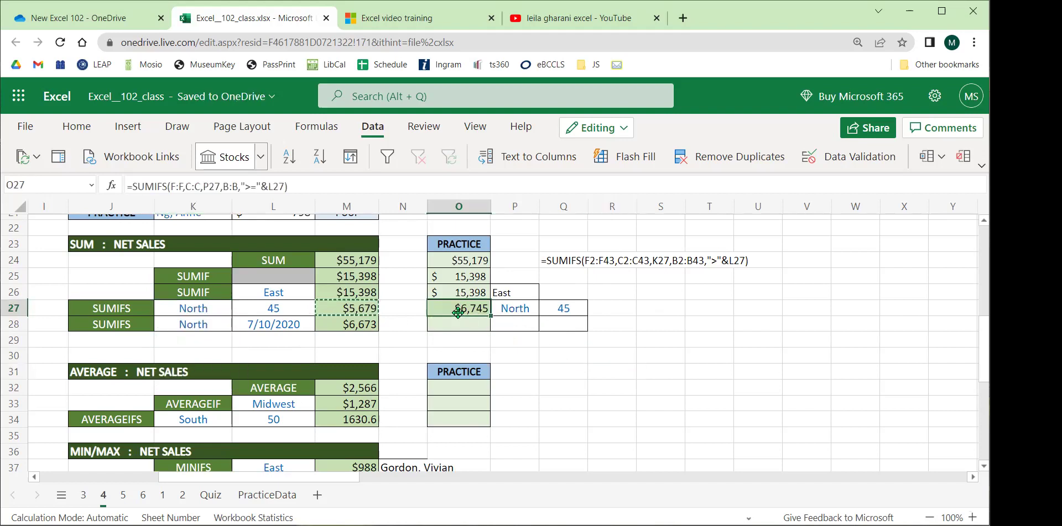
{"action": "left_click", "coordinate": [336, 311]}
{"action": "left_click", "coordinate": [445, 309]}
{"action": "left_click", "coordinate": [369, 307]}
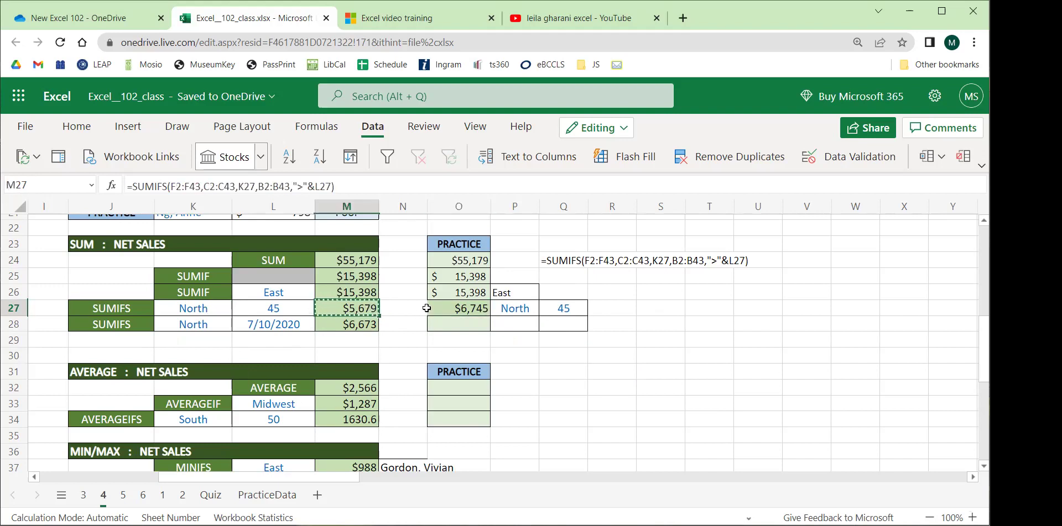
{"action": "left_click", "coordinate": [450, 308]}
{"action": "left_click", "coordinate": [672, 415]}
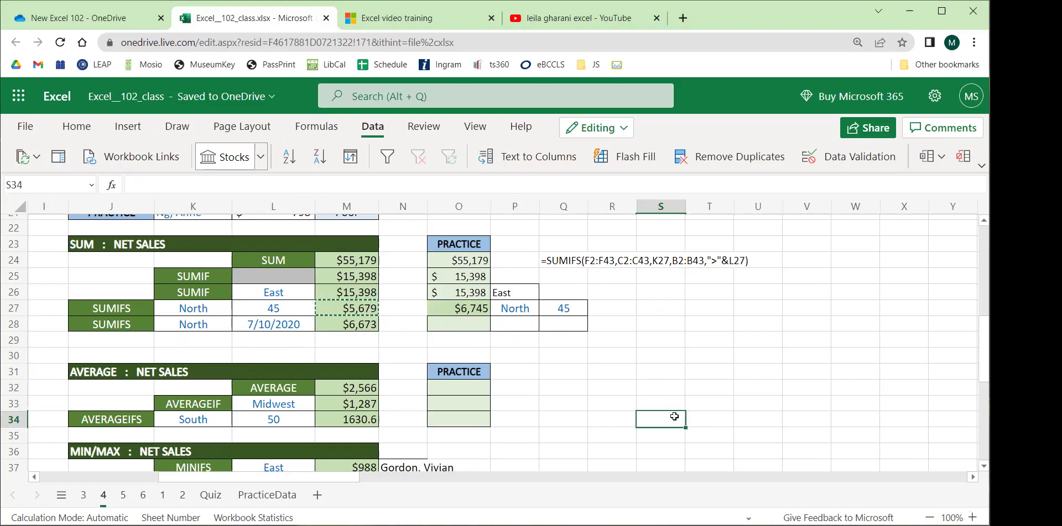
{"action": "left_click", "coordinate": [447, 309]}
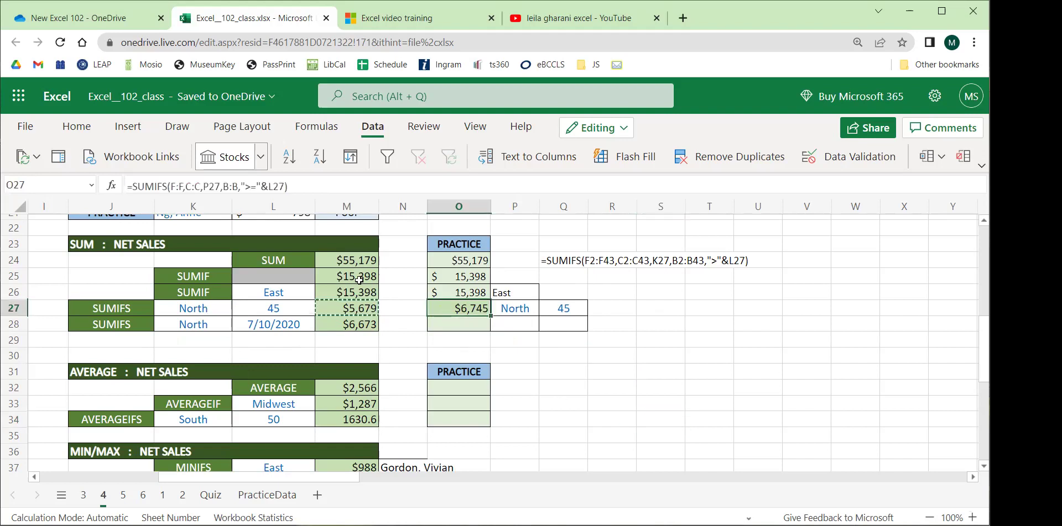
Glance at border options without changes, then re-enter O27's SUMIFS unchanged, still $6,745.
{"action": "left_click", "coordinate": [80, 136]}
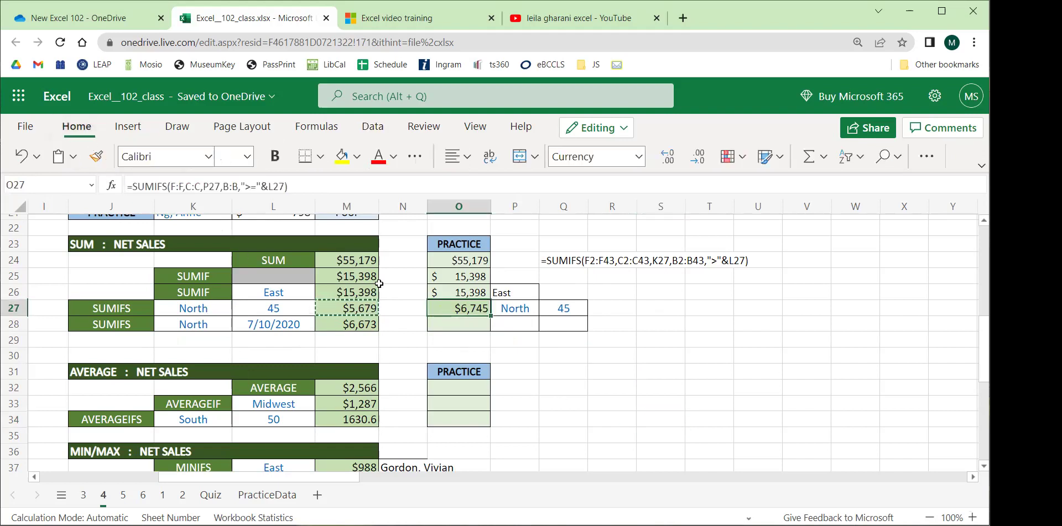
{"action": "left_click", "coordinate": [320, 159]}
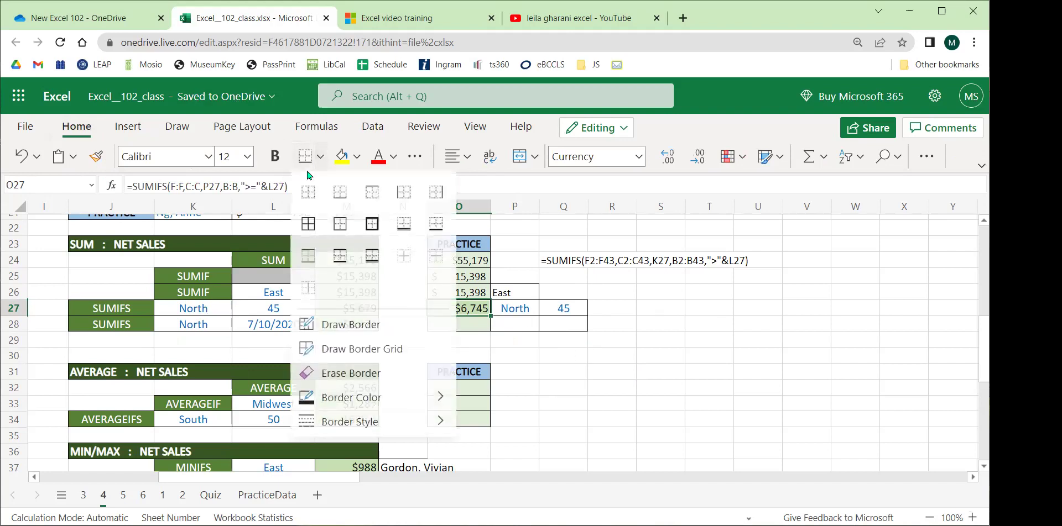
{"action": "left_click", "coordinate": [719, 387]}
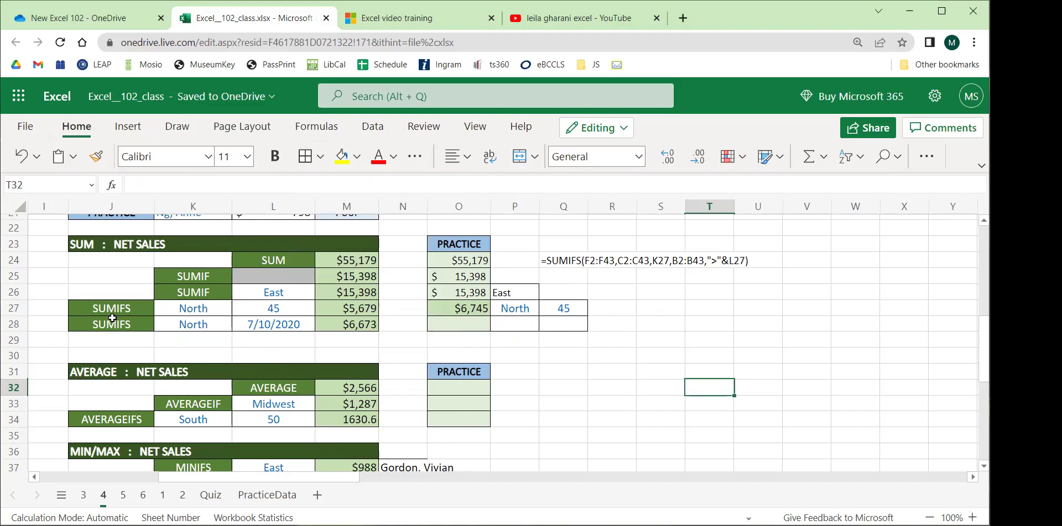
{"action": "left_click", "coordinate": [466, 311]}
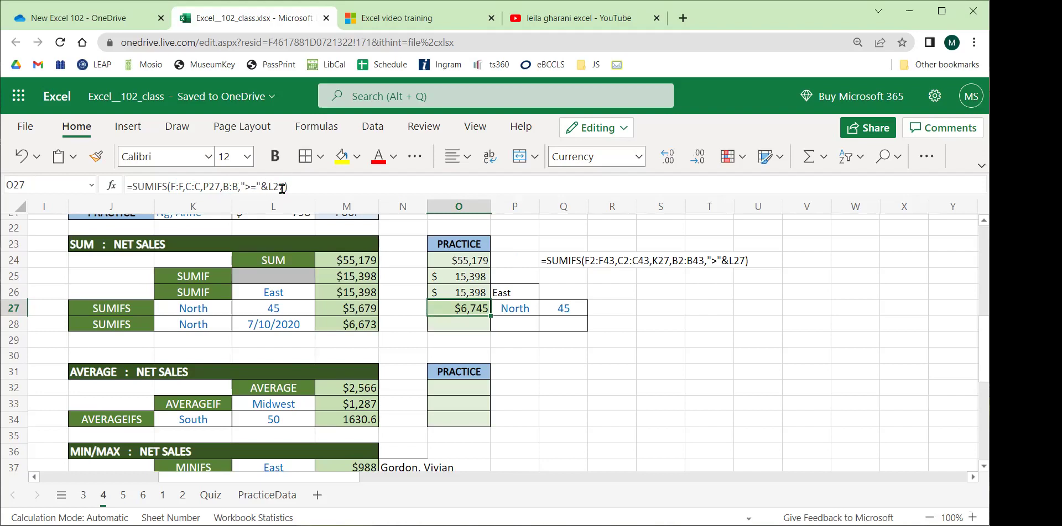
{"action": "left_click", "coordinate": [282, 189]}
{"action": "key", "text": "Return"}
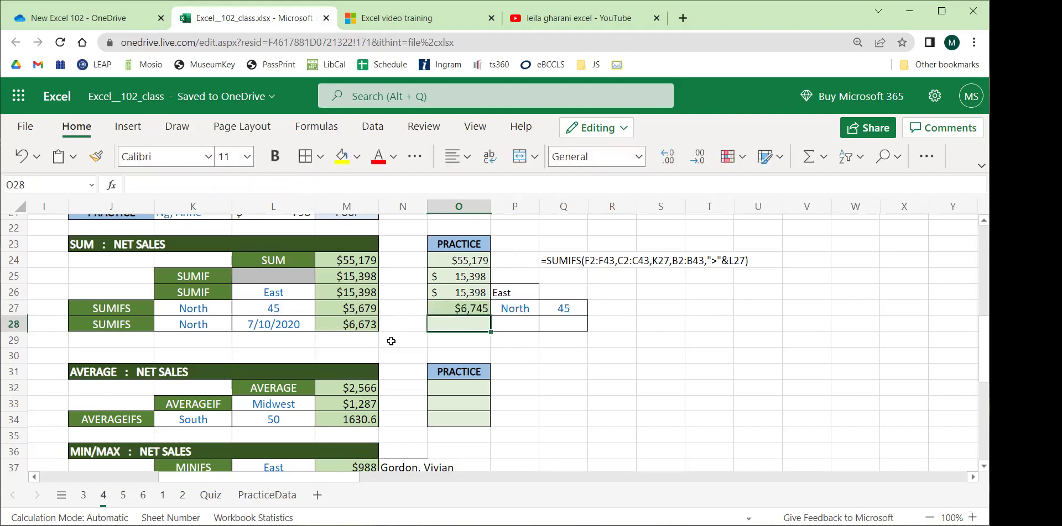
{"action": "scroll", "coordinate": [382, 339], "scroll_direction": "down", "scroll_amount": 2}
Enter =AVERAGE over the Net Sales values F2:F43 in practice cell O32.
{"action": "scroll", "coordinate": [357, 336], "scroll_direction": "down", "scroll_amount": 2}
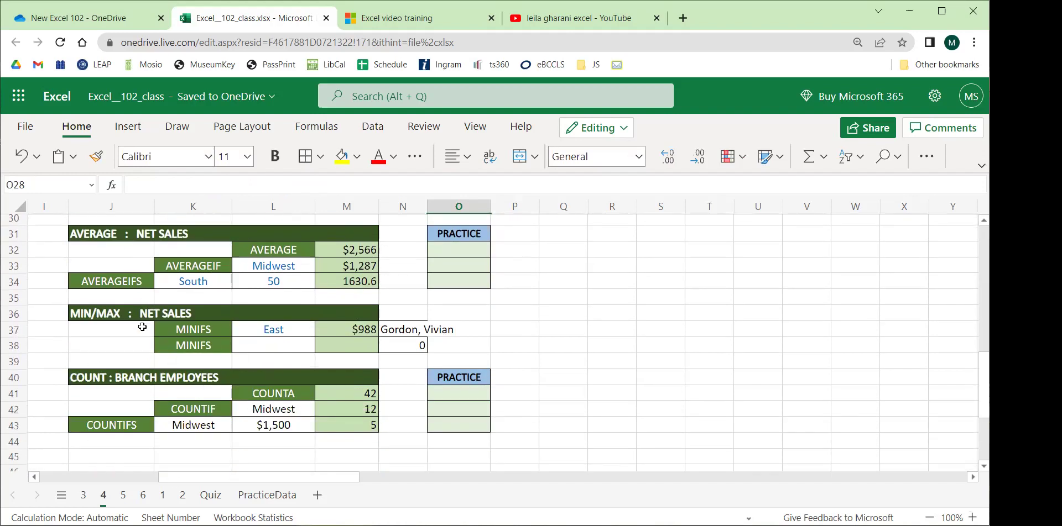
{"action": "left_click", "coordinate": [456, 251]}
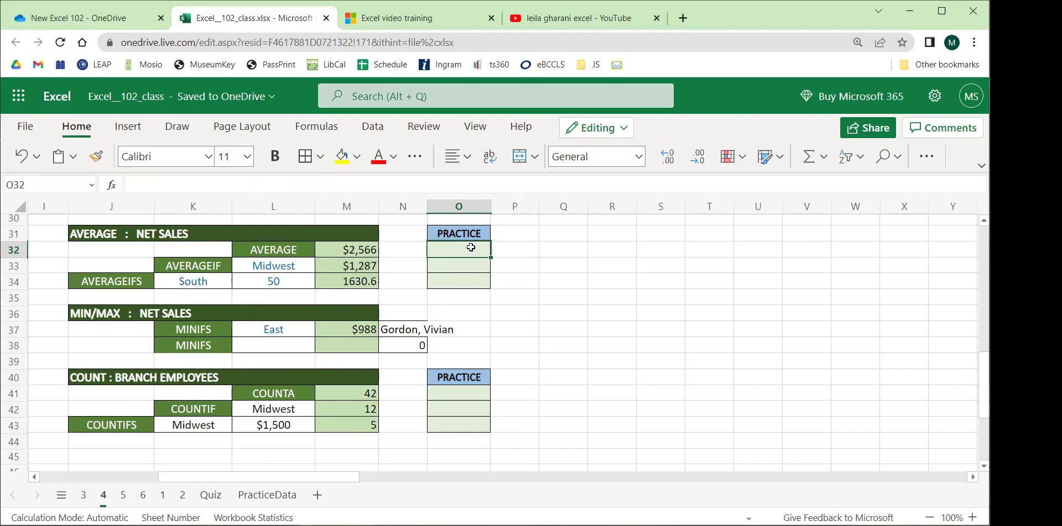
{"action": "type", "text": "=a"}
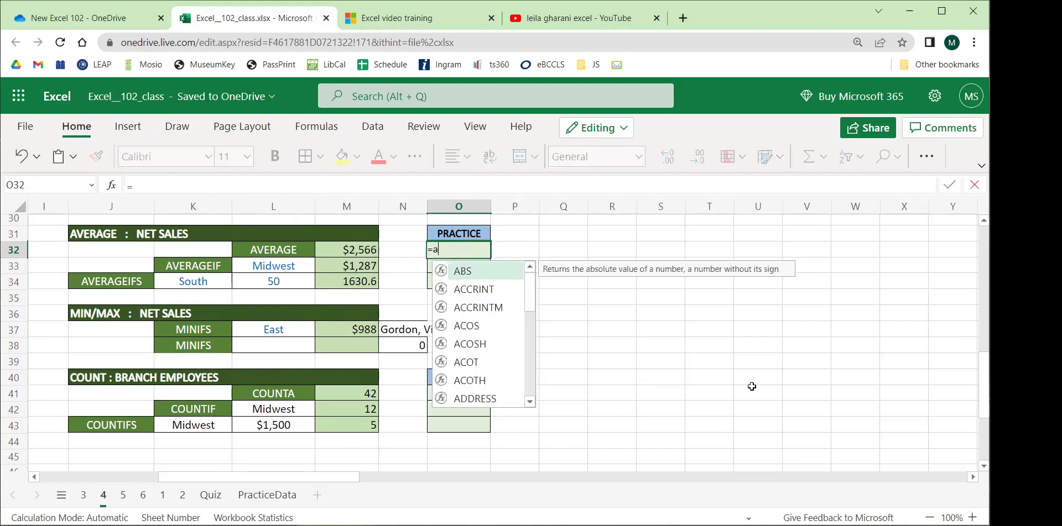
{"action": "type", "text": "verage"}
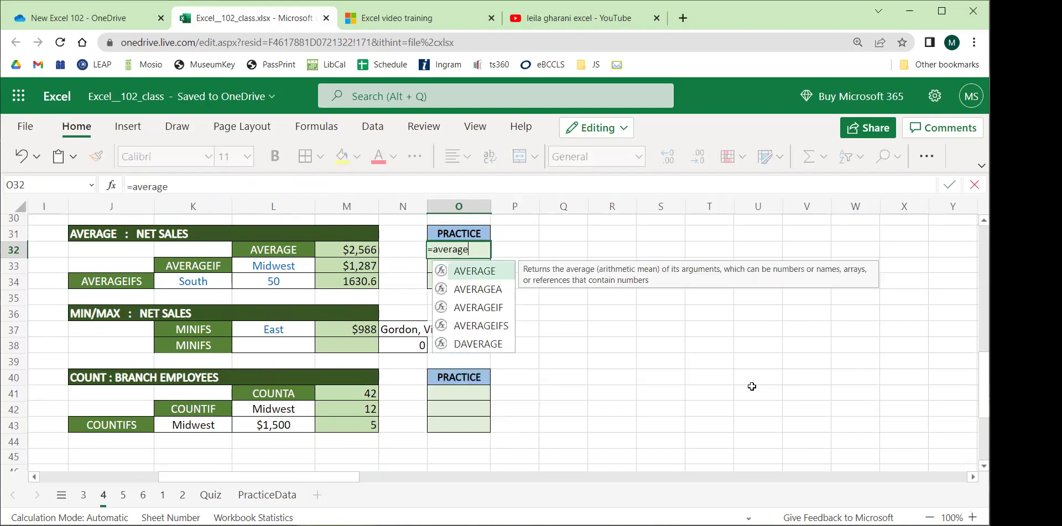
{"action": "type", "text": "("}
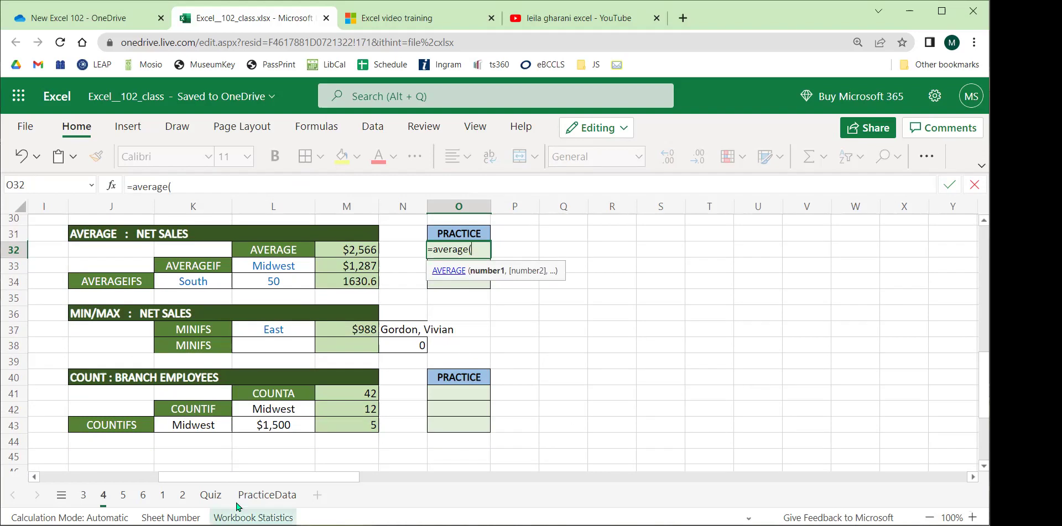
{"action": "scroll", "coordinate": [154, 471], "scroll_direction": "left", "scroll_amount": 5}
{"action": "scroll", "coordinate": [153, 471], "scroll_direction": "left", "scroll_amount": 3}
{"action": "scroll", "coordinate": [289, 367], "scroll_direction": "up", "scroll_amount": 10}
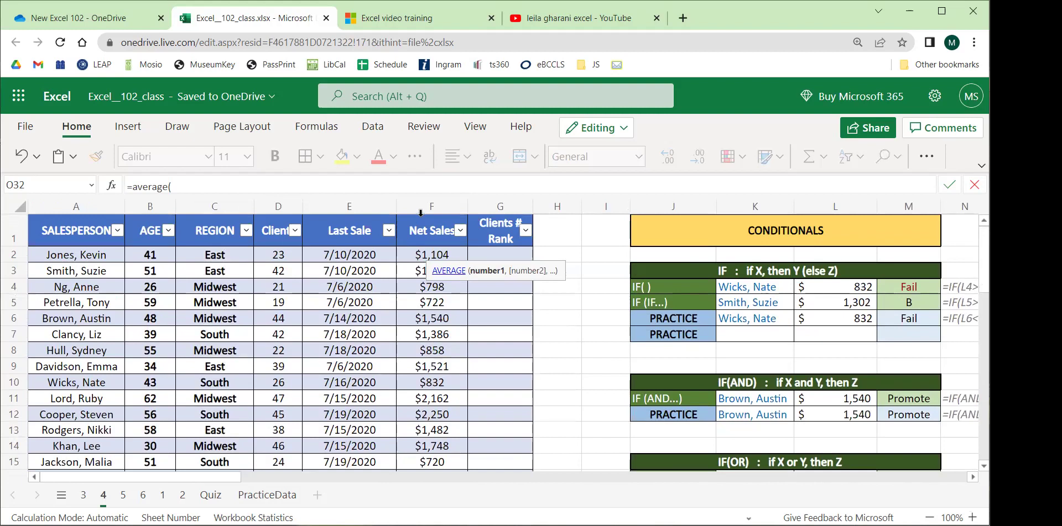
{"action": "left_click", "coordinate": [431, 211]}
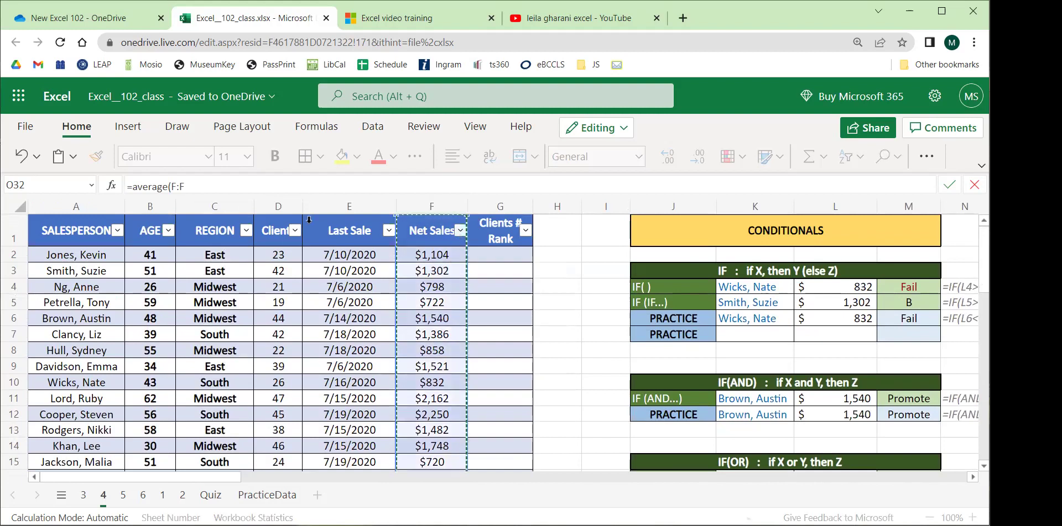
{"action": "left_click", "coordinate": [214, 186]}
{"action": "key", "text": "BackSpace"}
{"action": "key", "text": "BackSpace"}
{"action": "key", "text": "BackSpace"}
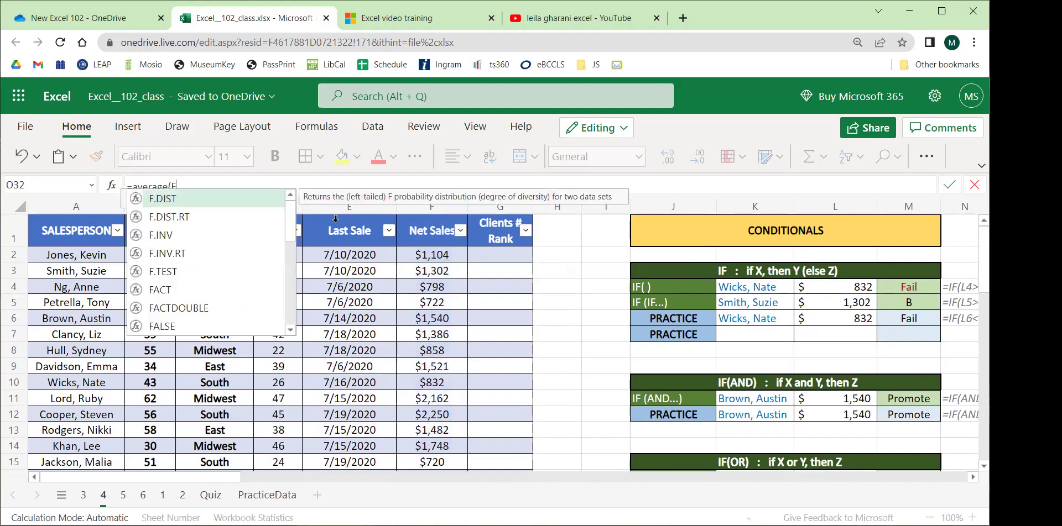
{"action": "left_click_drag", "start_coordinate": [430, 314], "coordinate": [430, 370]}
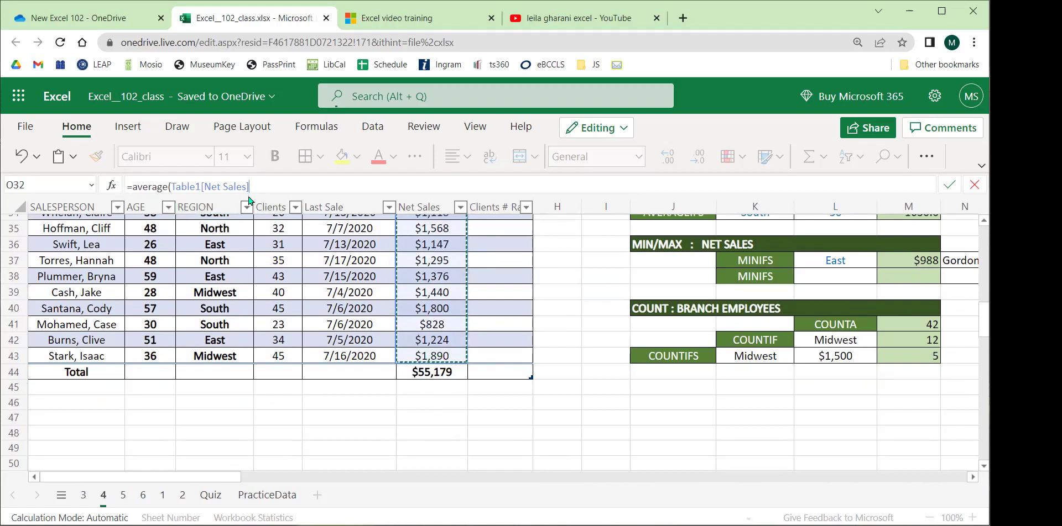
{"action": "key", "text": "Return"}
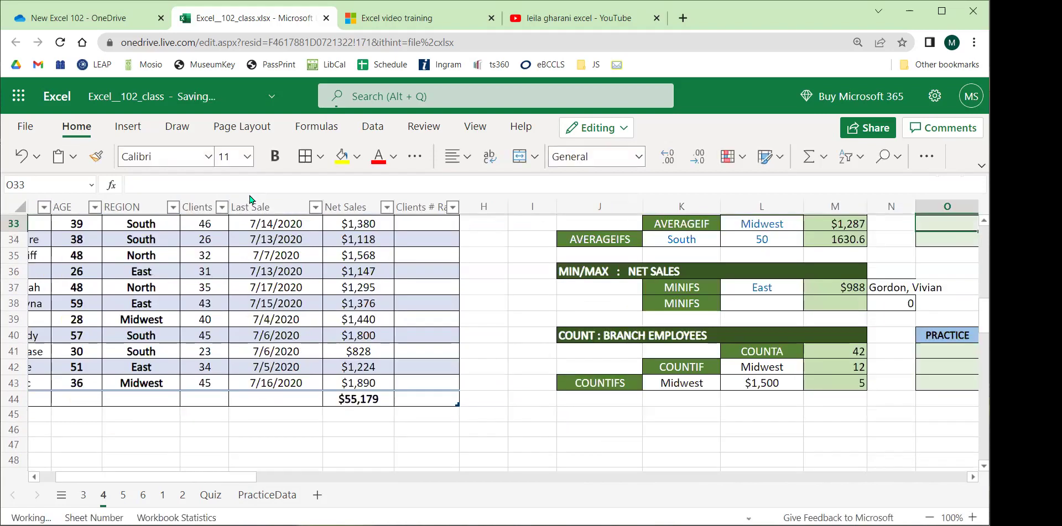
Compare O32 with example M32 and format O32's average as Number.
{"action": "scroll", "coordinate": [193, 470], "scroll_direction": "right", "scroll_amount": 5}
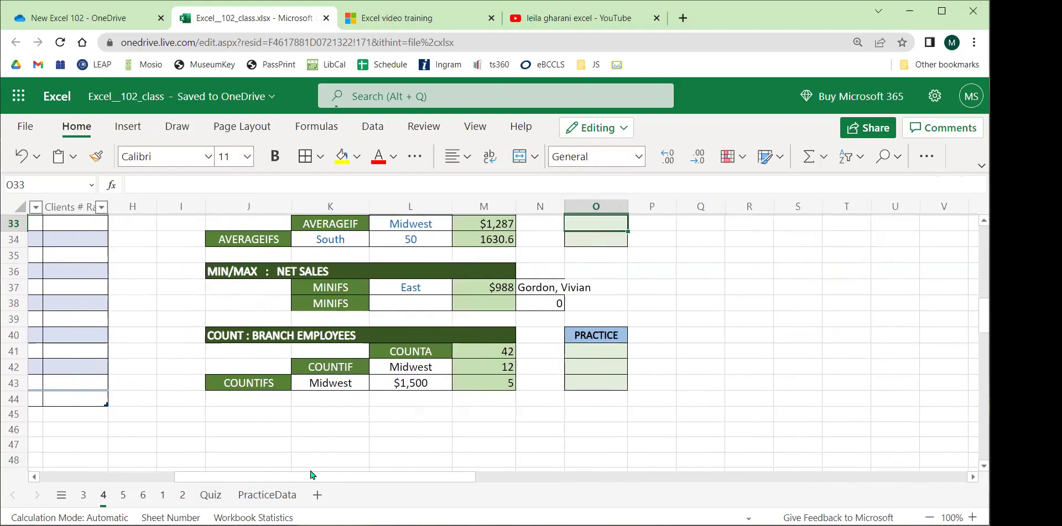
{"action": "scroll", "coordinate": [363, 363], "scroll_direction": "up", "scroll_amount": 2}
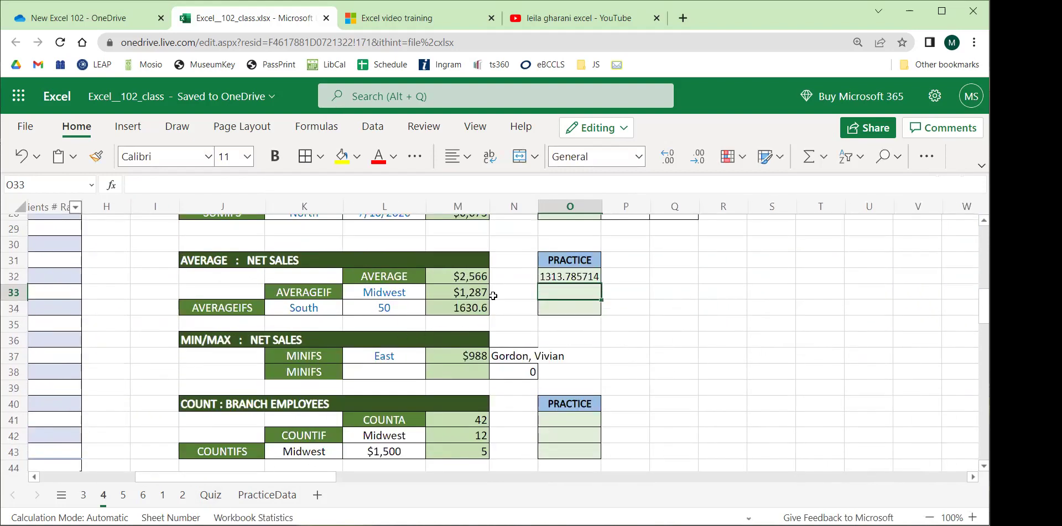
{"action": "left_click", "coordinate": [553, 278]}
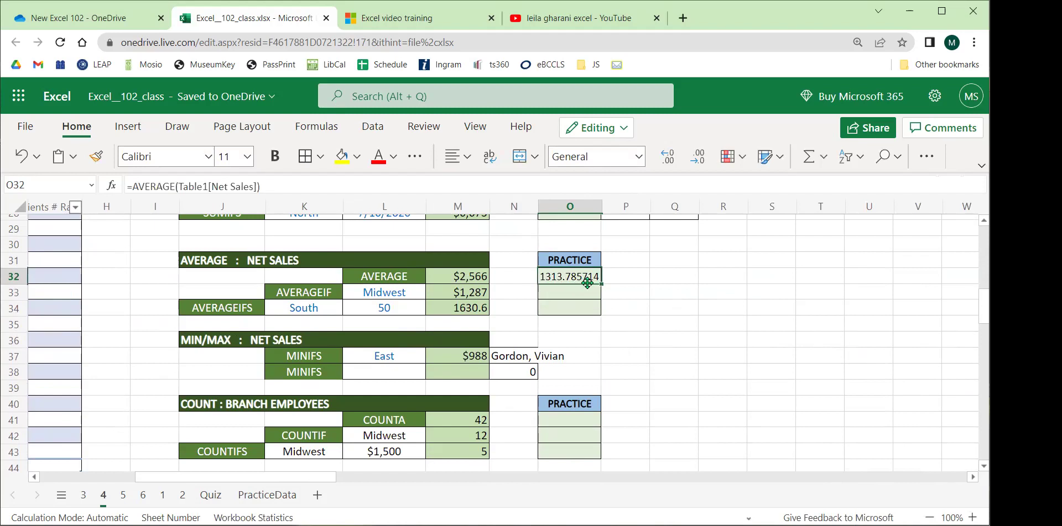
{"action": "left_click", "coordinate": [674, 289]}
{"action": "left_click", "coordinate": [463, 277]}
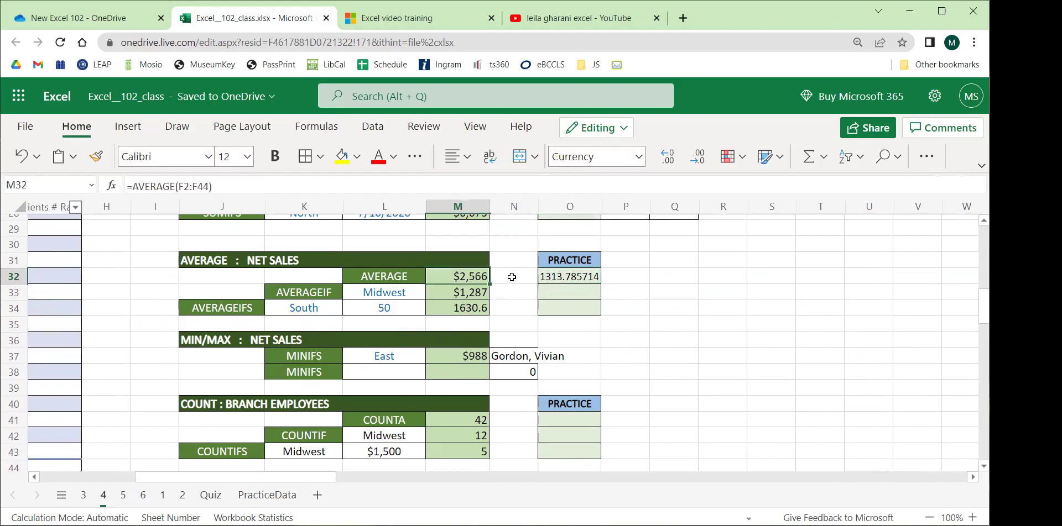
{"action": "left_click", "coordinate": [574, 282]}
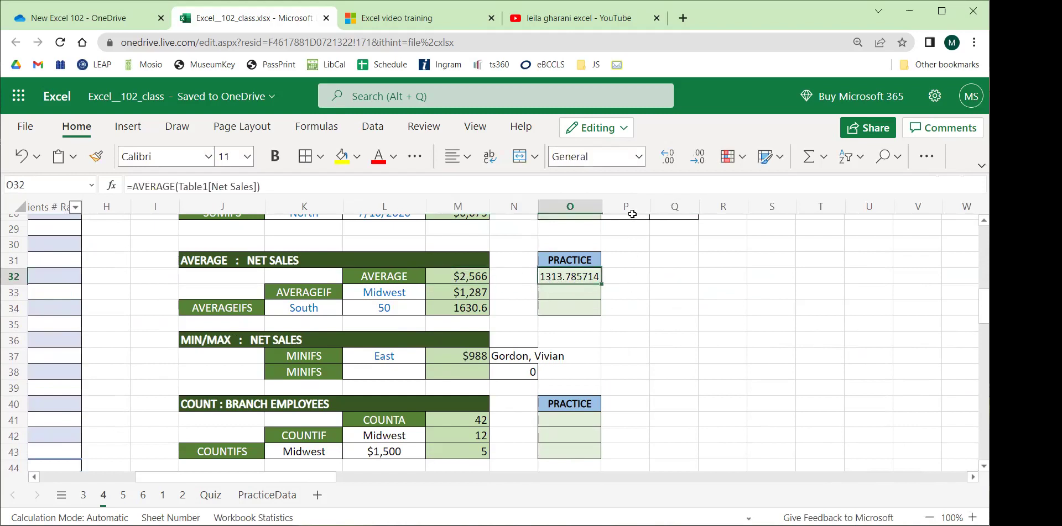
{"action": "left_click", "coordinate": [639, 156]}
{"action": "left_click", "coordinate": [599, 202]}
{"action": "left_click", "coordinate": [668, 321]}
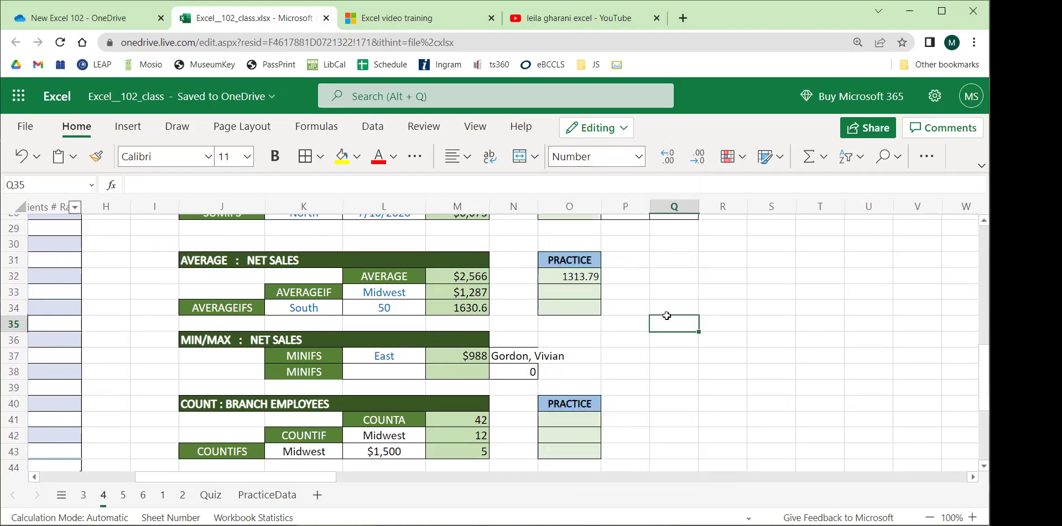
Rewrite O32's formula as =AVERAGE(F2:F43), giving 1313.79.
{"action": "left_click", "coordinate": [587, 279]}
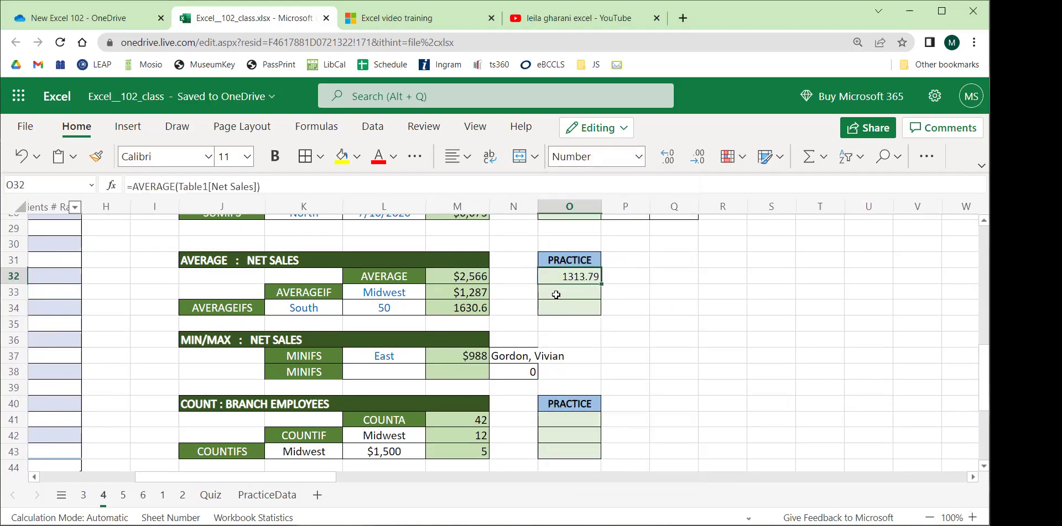
{"action": "left_click", "coordinate": [463, 279]}
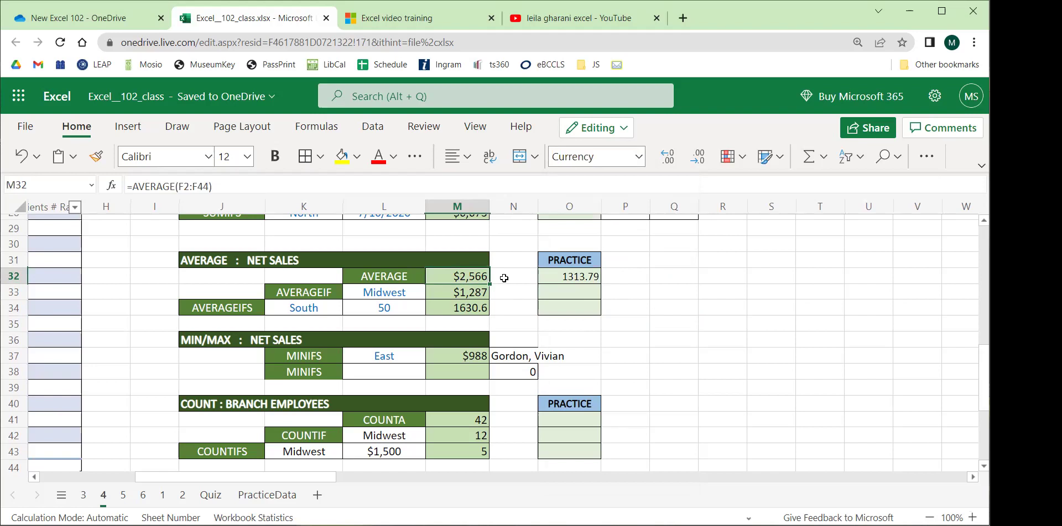
{"action": "left_click", "coordinate": [573, 281]}
{"action": "left_click_drag", "start_coordinate": [261, 186], "coordinate": [31, 183]}
{"action": "type", "text": "=average("}
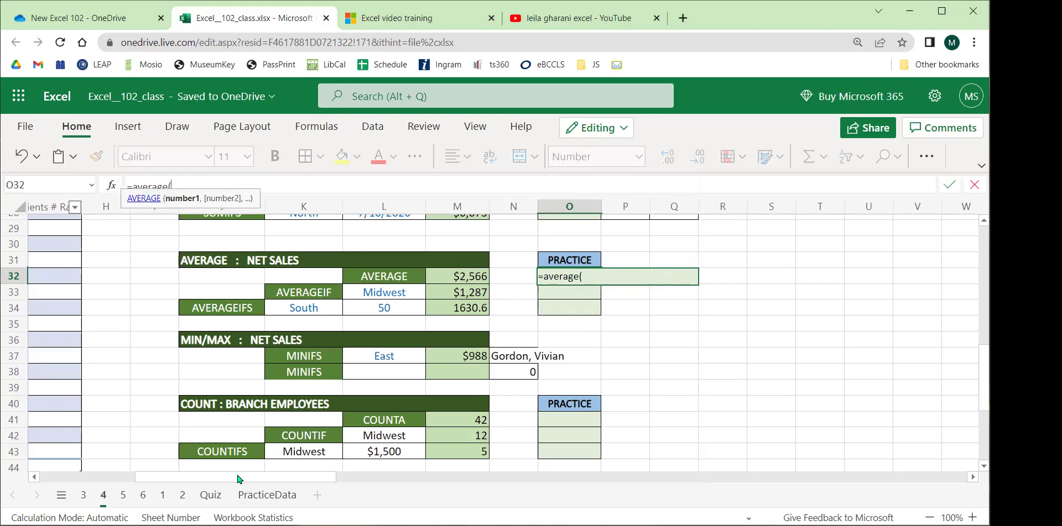
{"action": "left_click_drag", "start_coordinate": [240, 479], "coordinate": [144, 479]}
{"action": "scroll", "coordinate": [323, 356], "scroll_direction": "up", "scroll_amount": 10}
{"action": "scroll", "coordinate": [323, 355], "scroll_direction": "up", "scroll_amount": 2}
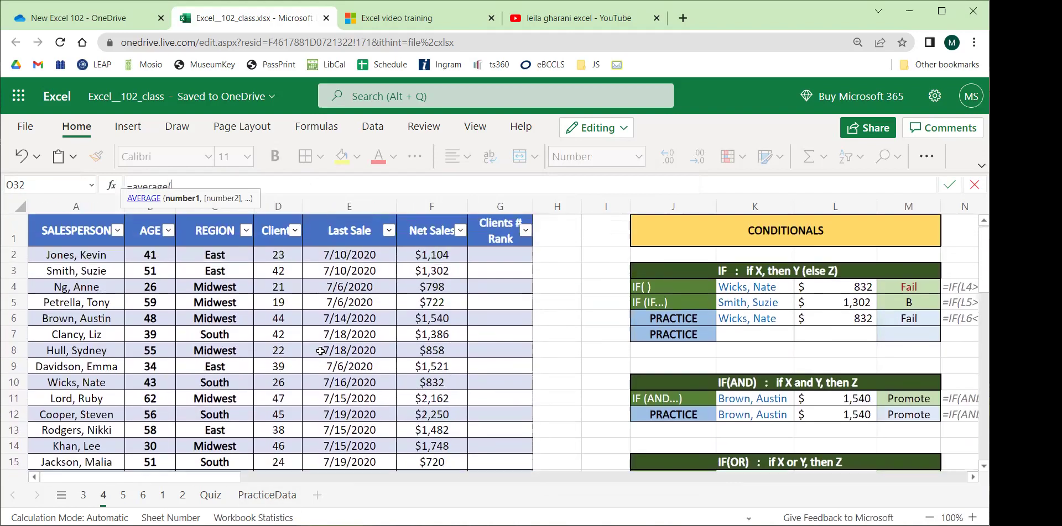
{"action": "left_click_drag", "start_coordinate": [418, 253], "coordinate": [446, 288]}
{"action": "scroll", "coordinate": [461, 365], "scroll_direction": "down", "scroll_amount": 12}
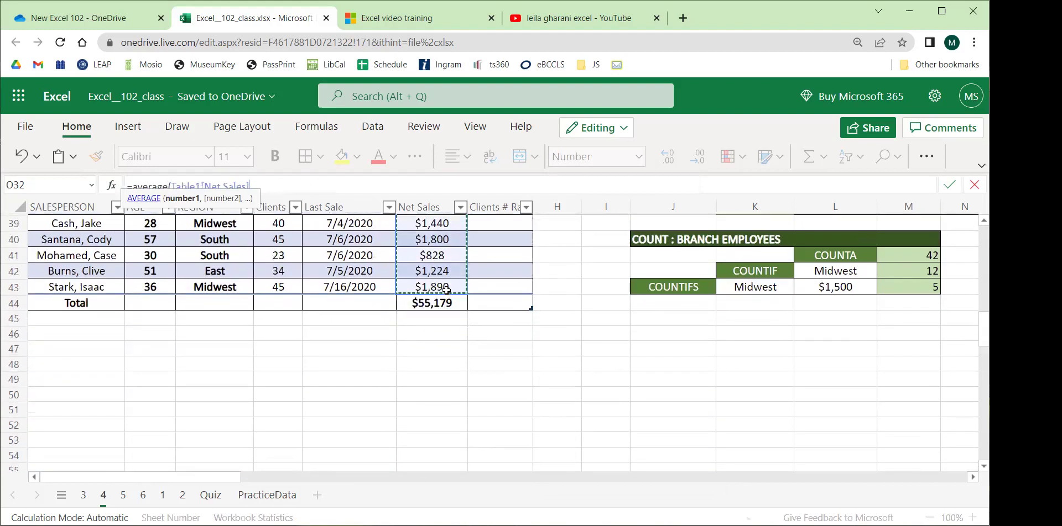
{"action": "key", "text": "Return"}
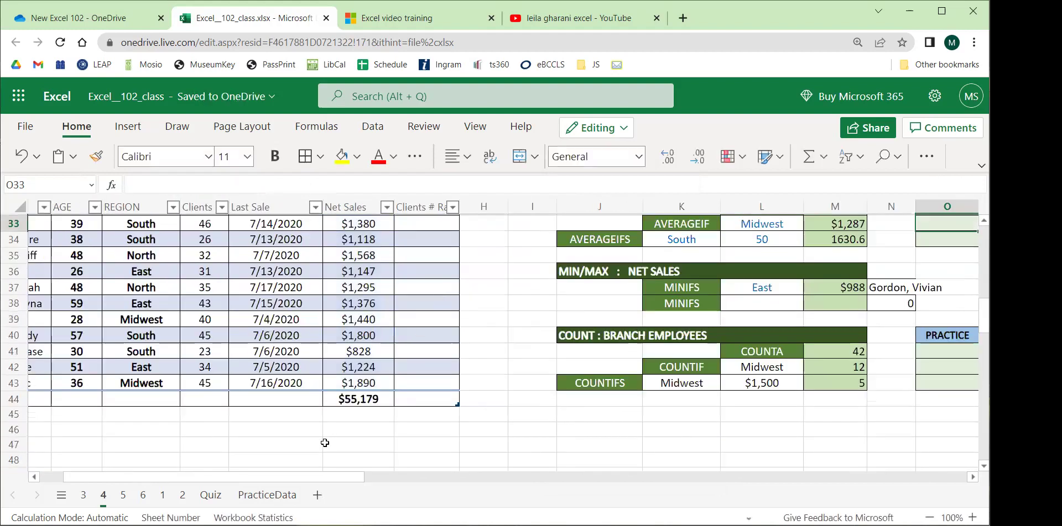
Correct example M32 to =AVERAGE(F2:F43) for $1,314 and select both row-32 averages.
{"action": "scroll", "coordinate": [400, 396], "scroll_direction": "right", "scroll_amount": 5}
{"action": "scroll", "coordinate": [400, 396], "scroll_direction": "up", "scroll_amount": 3}
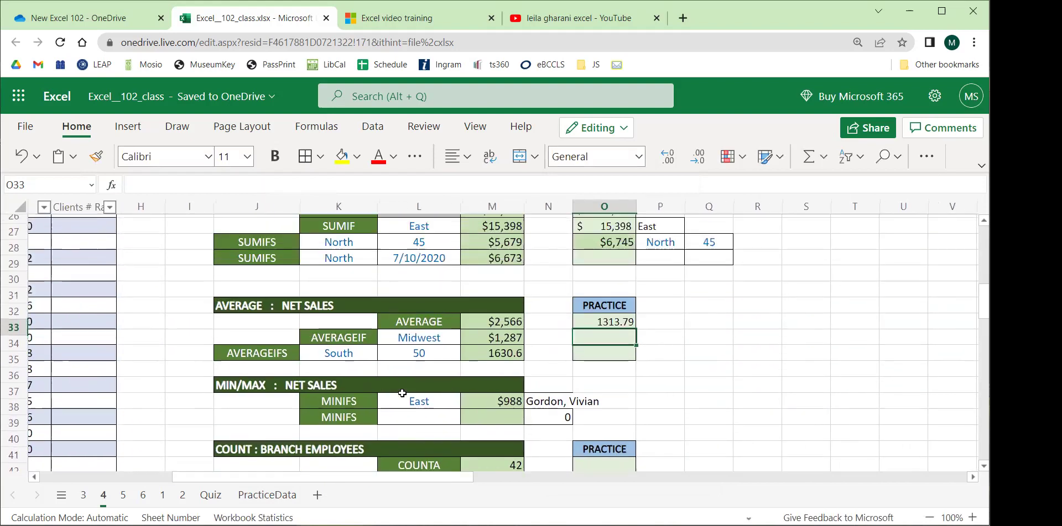
{"action": "scroll", "coordinate": [402, 393], "scroll_direction": "down", "scroll_amount": 2}
{"action": "left_click", "coordinate": [500, 280]}
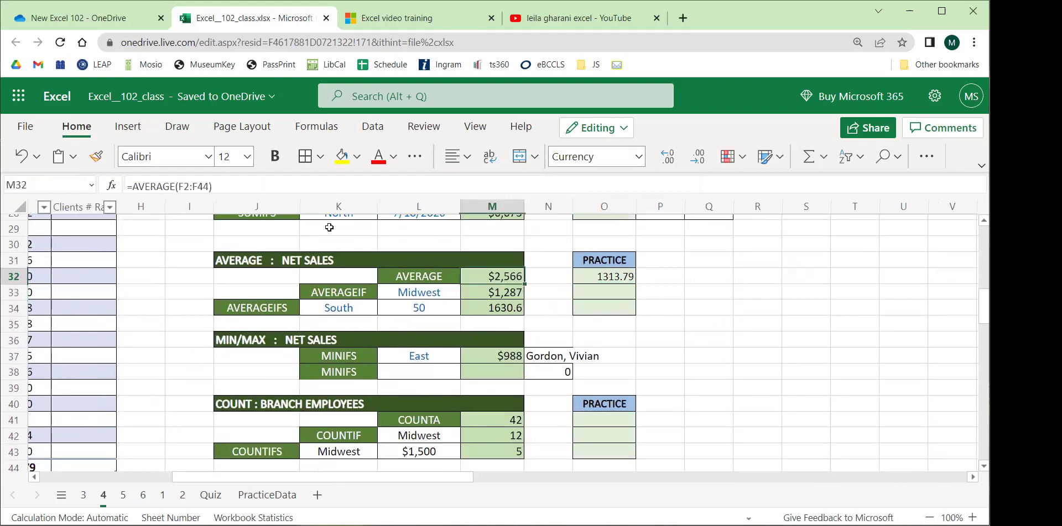
{"action": "left_click", "coordinate": [191, 186]}
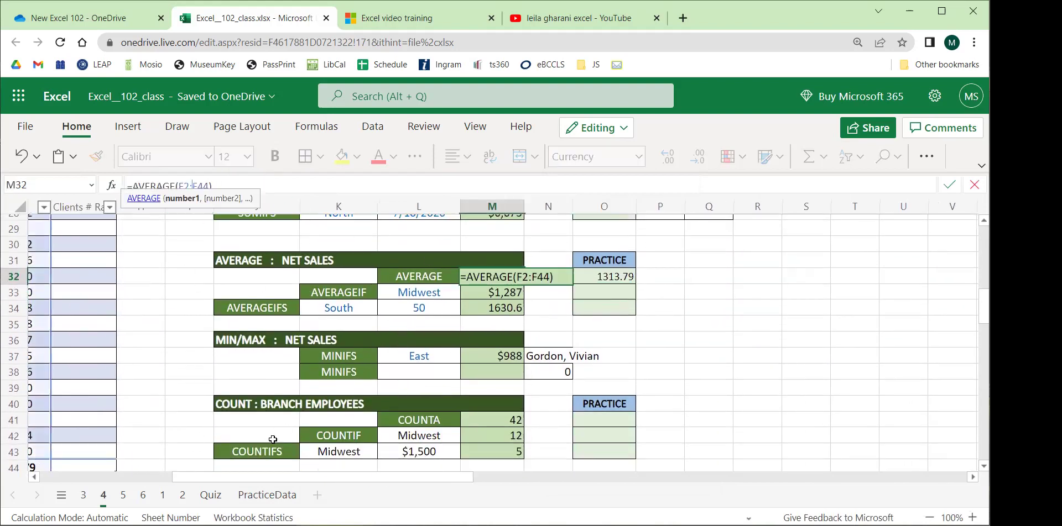
{"action": "left_click_drag", "start_coordinate": [258, 480], "coordinate": [177, 479]}
{"action": "scroll", "coordinate": [137, 358], "scroll_direction": "down", "scroll_amount": 2}
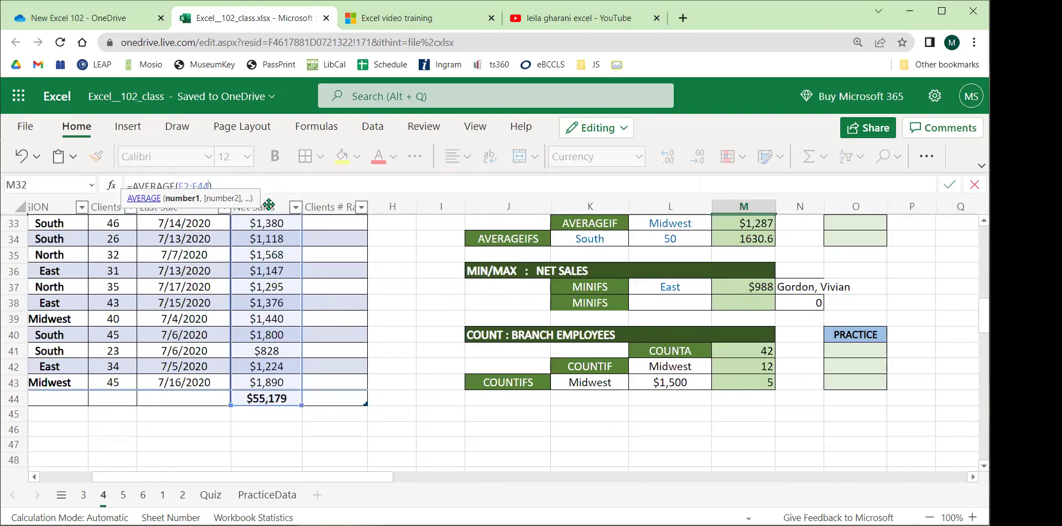
{"action": "key", "text": "Return"}
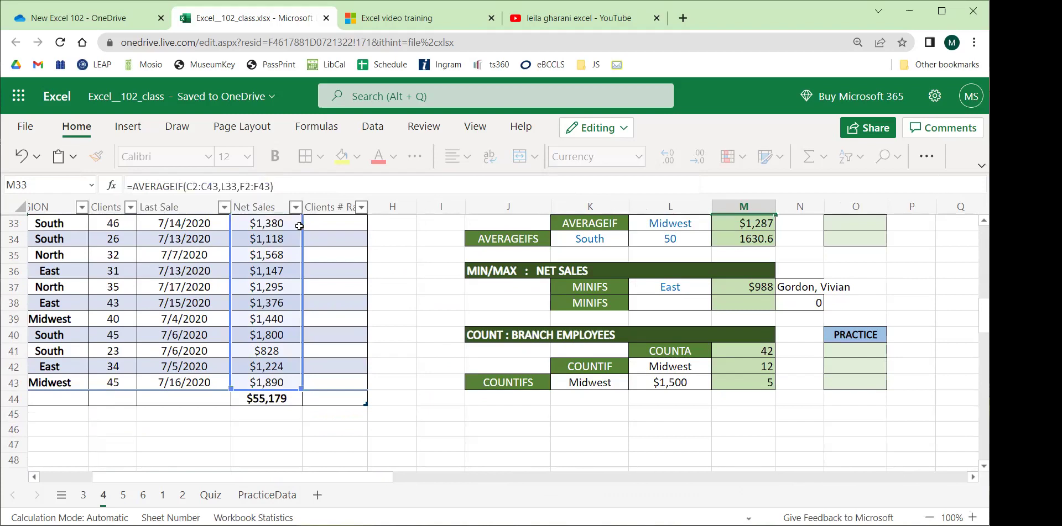
{"action": "left_click_drag", "start_coordinate": [314, 476], "coordinate": [364, 475]}
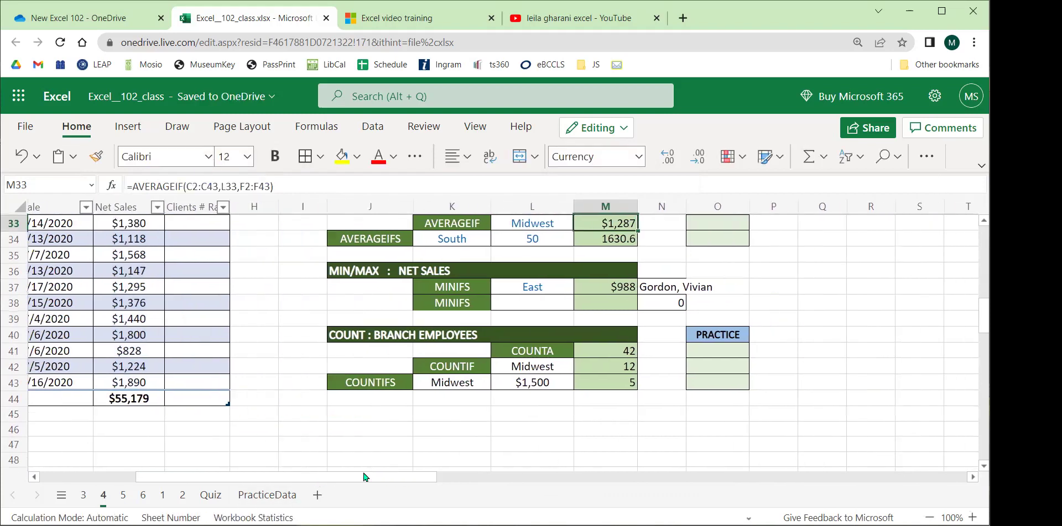
{"action": "scroll", "coordinate": [506, 378], "scroll_direction": "up", "scroll_amount": 2}
{"action": "left_click_drag", "start_coordinate": [601, 278], "coordinate": [690, 275]}
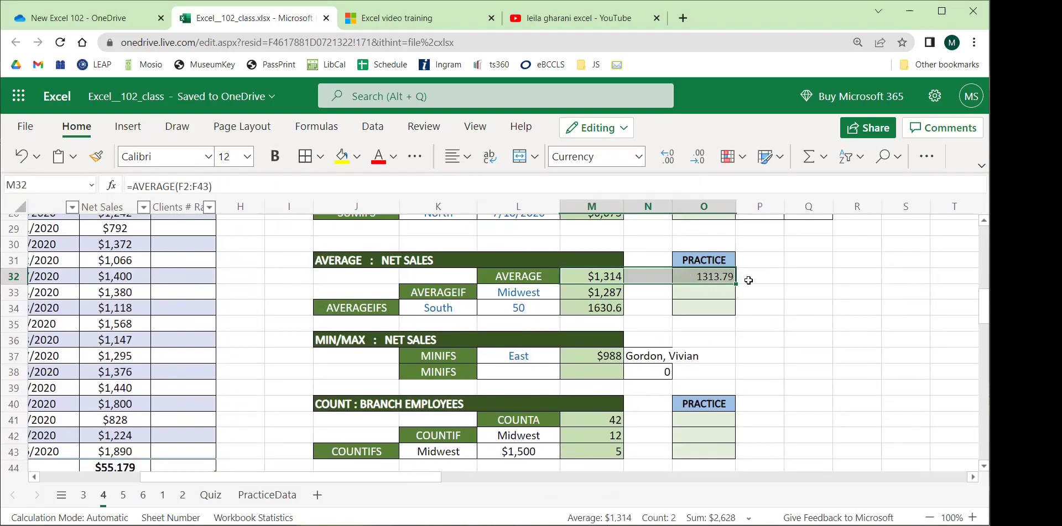
{"action": "left_click", "coordinate": [520, 294]}
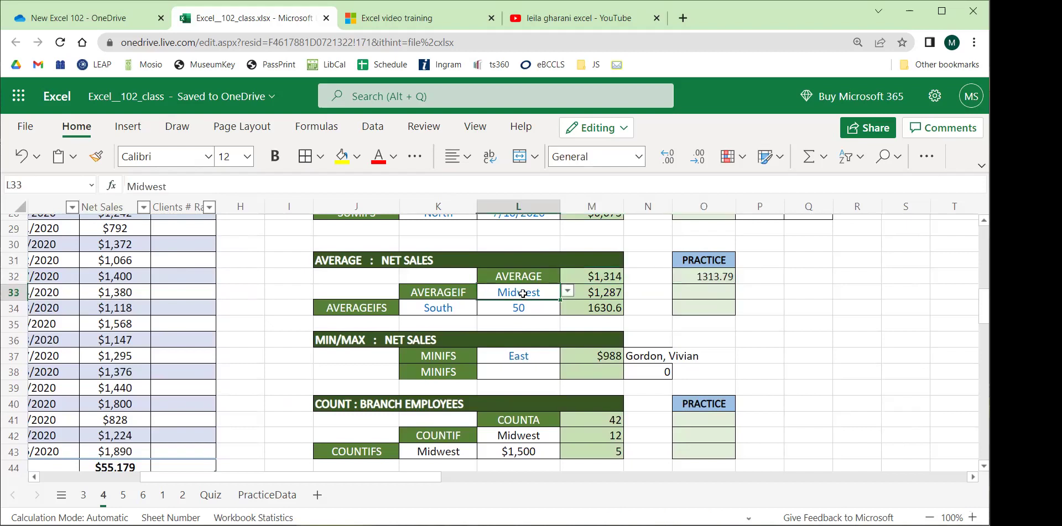
{"action": "left_click", "coordinate": [701, 292]}
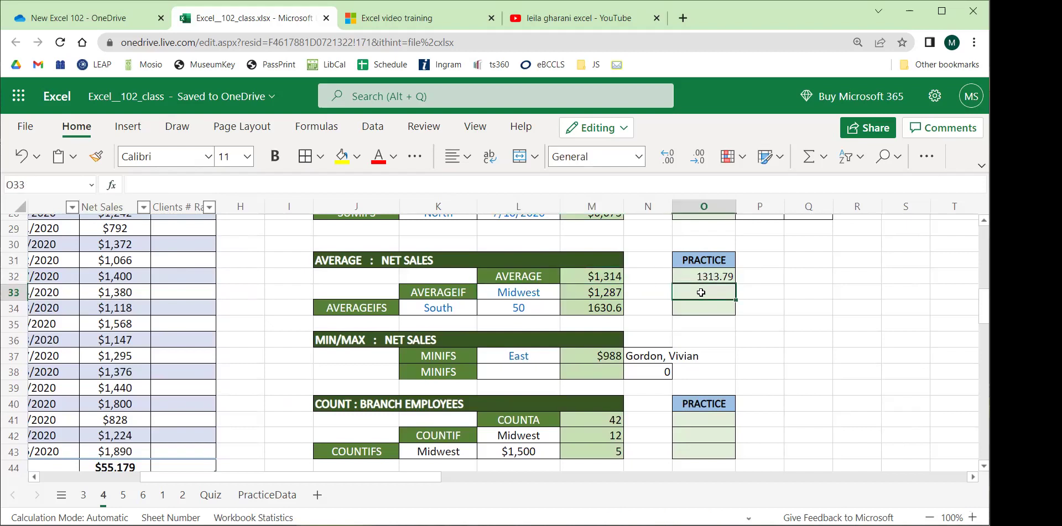
{"action": "left_click", "coordinate": [535, 294]}
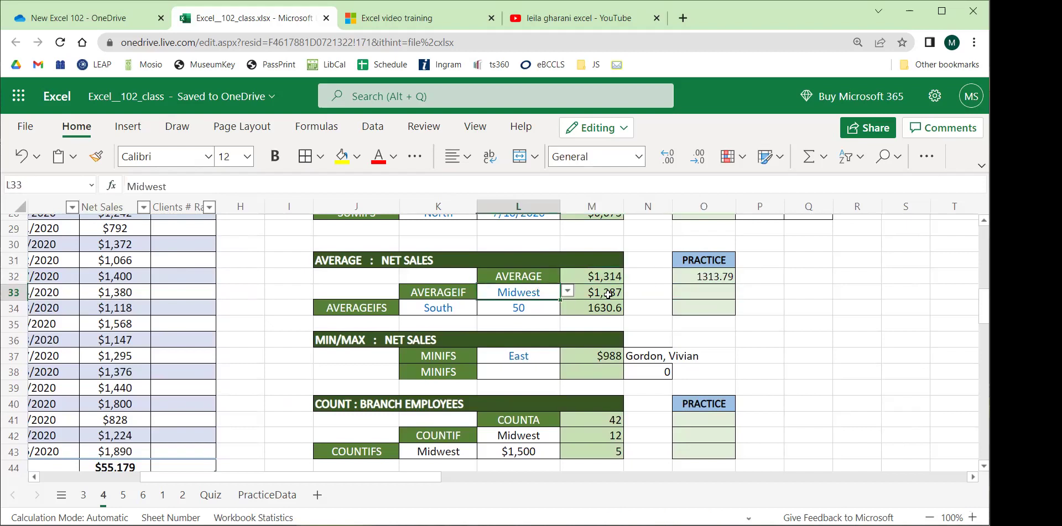
{"action": "left_click", "coordinate": [726, 292]}
{"action": "left_click", "coordinate": [519, 292]}
{"action": "left_click", "coordinate": [694, 295]}
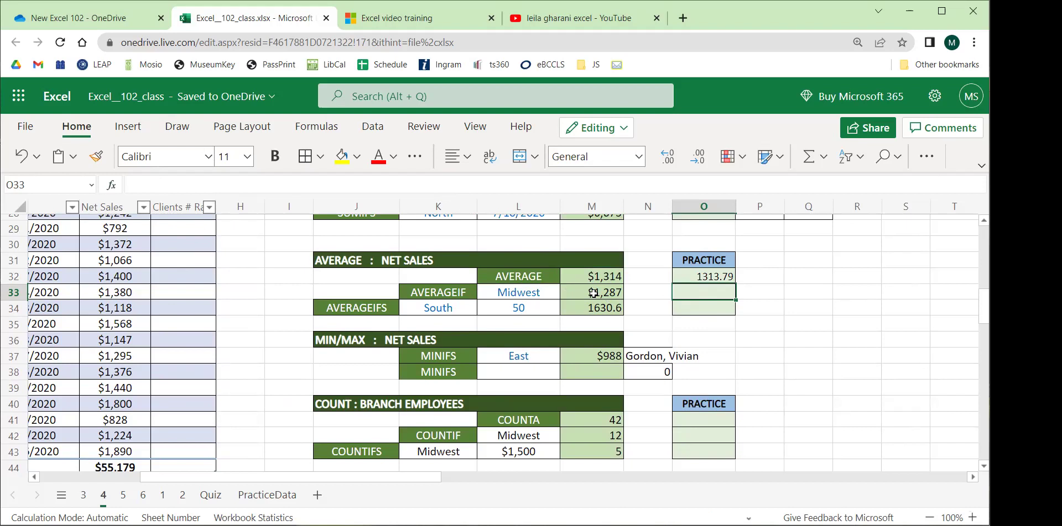
{"action": "left_click", "coordinate": [592, 293]}
{"action": "left_click", "coordinate": [688, 292]}
{"action": "type", "text": "=averageif"}
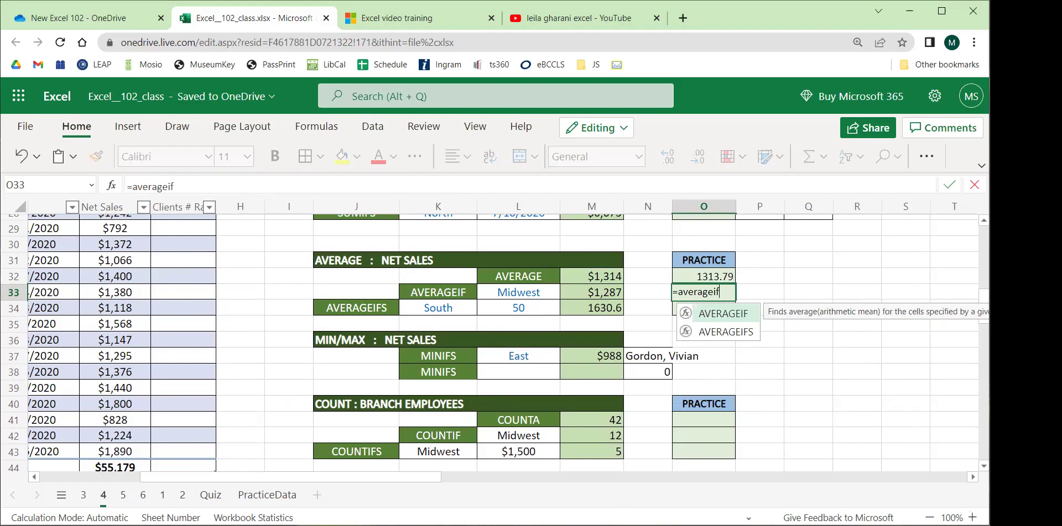
{"action": "type", "text": "("}
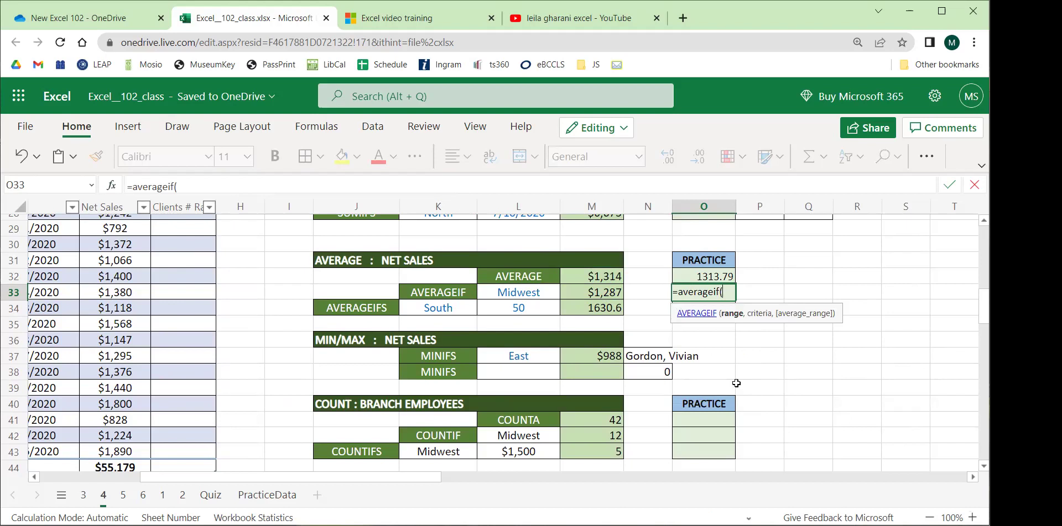
{"action": "key", "text": "BackSpace"}
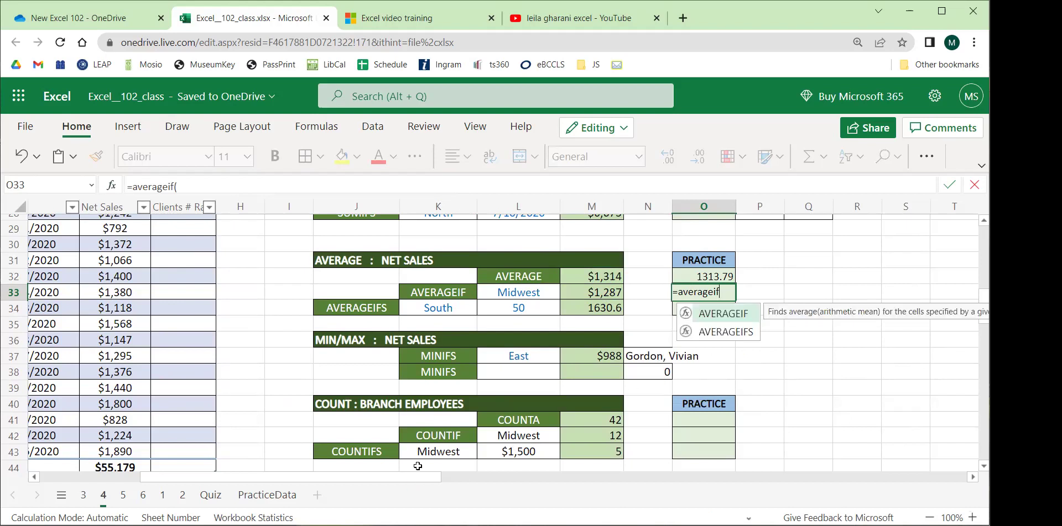
{"action": "key", "text": "Escape"}
{"action": "left_click_drag", "start_coordinate": [418, 479], "coordinate": [444, 479]}
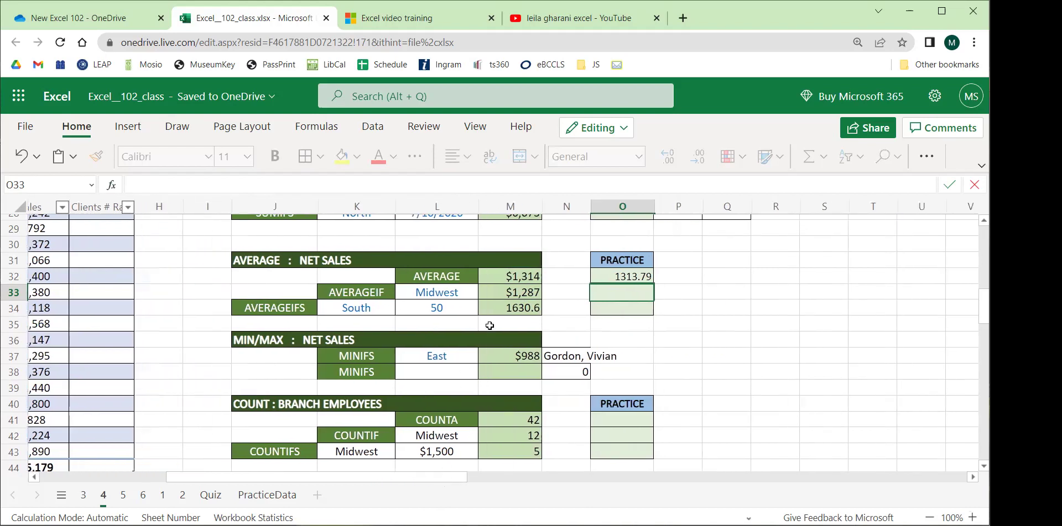
{"action": "left_click", "coordinate": [508, 292]}
{"action": "key", "text": "F2"}
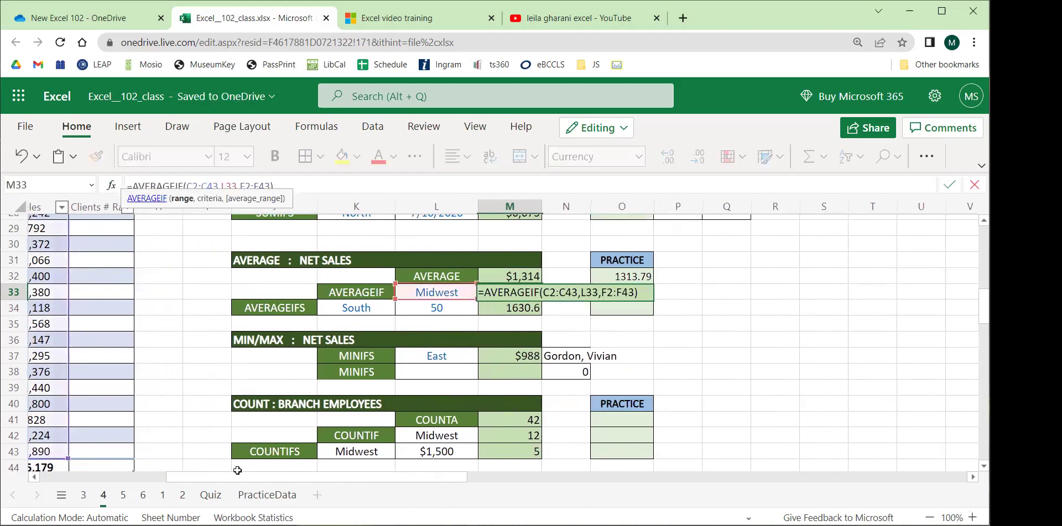
{"action": "scroll", "coordinate": [237, 471], "scroll_direction": "left", "scroll_amount": 8}
{"action": "scroll", "coordinate": [155, 374], "scroll_direction": "up", "scroll_amount": 9}
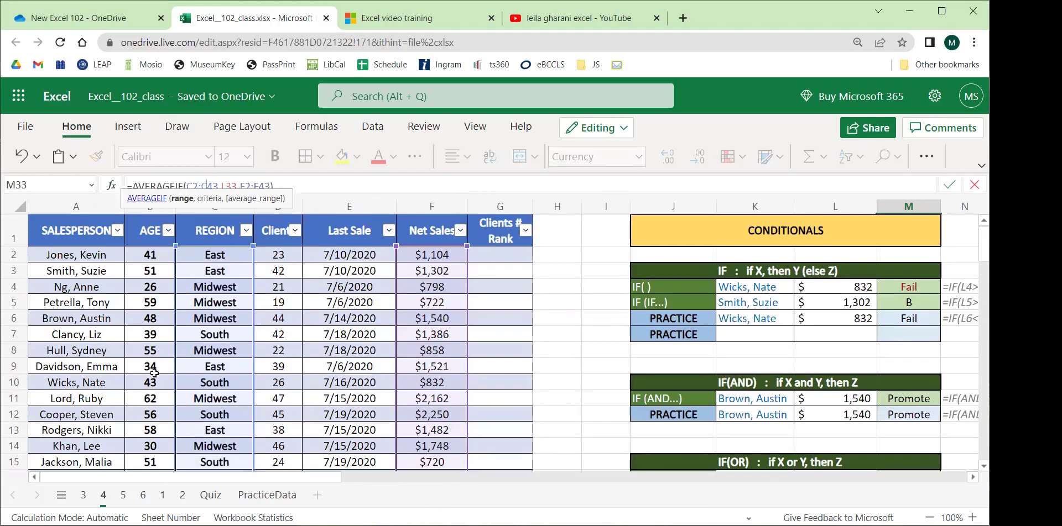
{"action": "scroll", "coordinate": [155, 373], "scroll_direction": "down", "scroll_amount": 7}
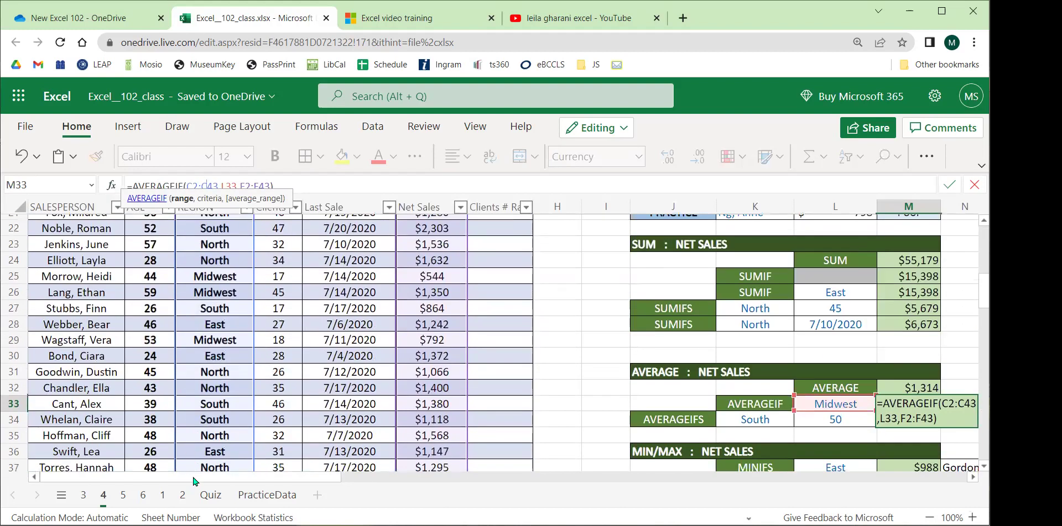
{"action": "scroll", "coordinate": [193, 479], "scroll_direction": "right", "scroll_amount": 8}
{"action": "key", "text": "Return"}
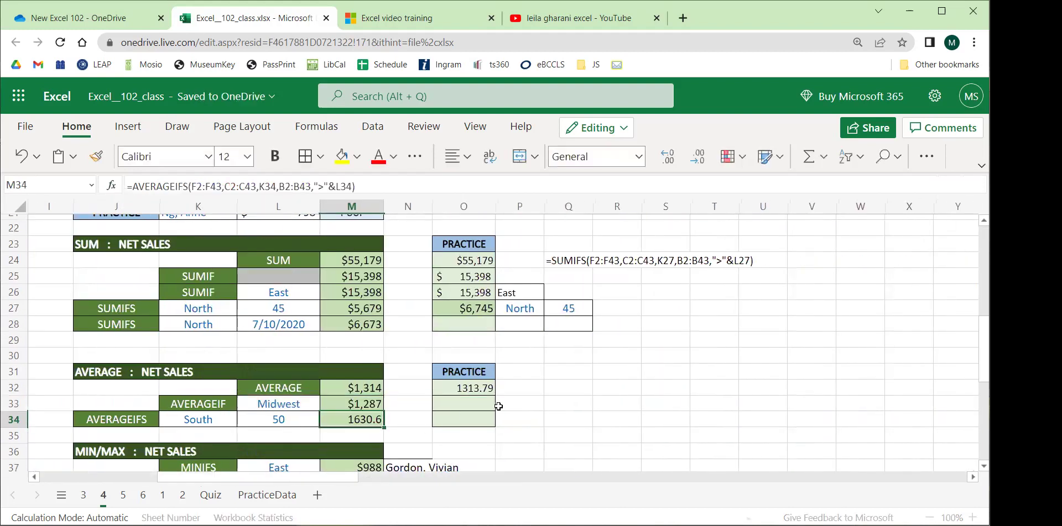
Start =AVERAGEIF in O33 with column C as range and Midwest cell L33 as criterion.
{"action": "left_click", "coordinate": [458, 409]}
{"action": "type", "text": "=aver"}
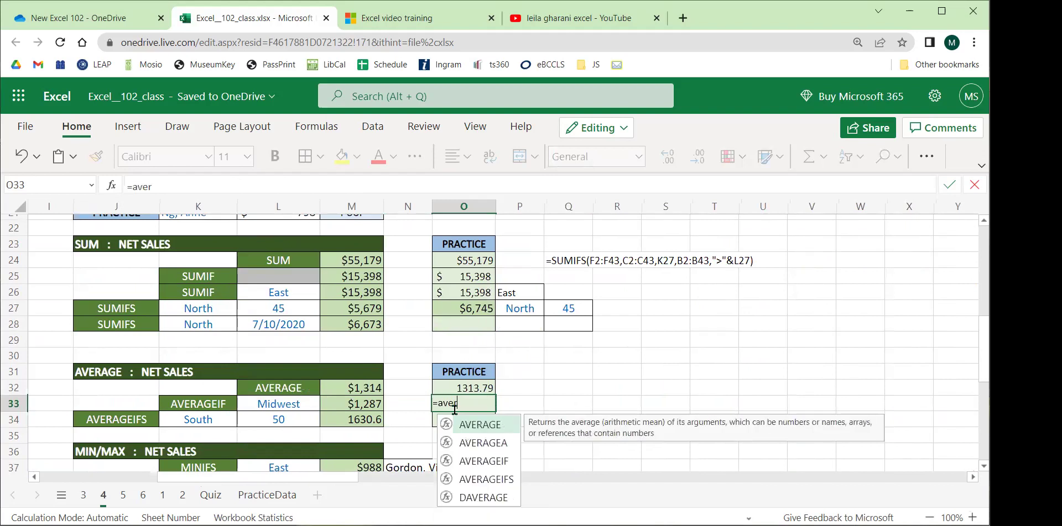
{"action": "type", "text": "ageIf("}
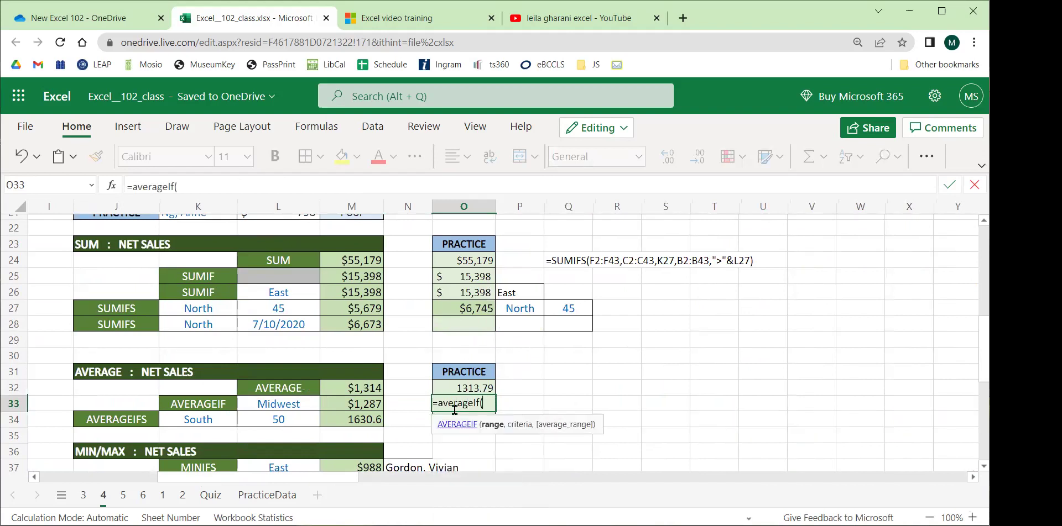
{"action": "left_click_drag", "start_coordinate": [299, 479], "coordinate": [148, 461]}
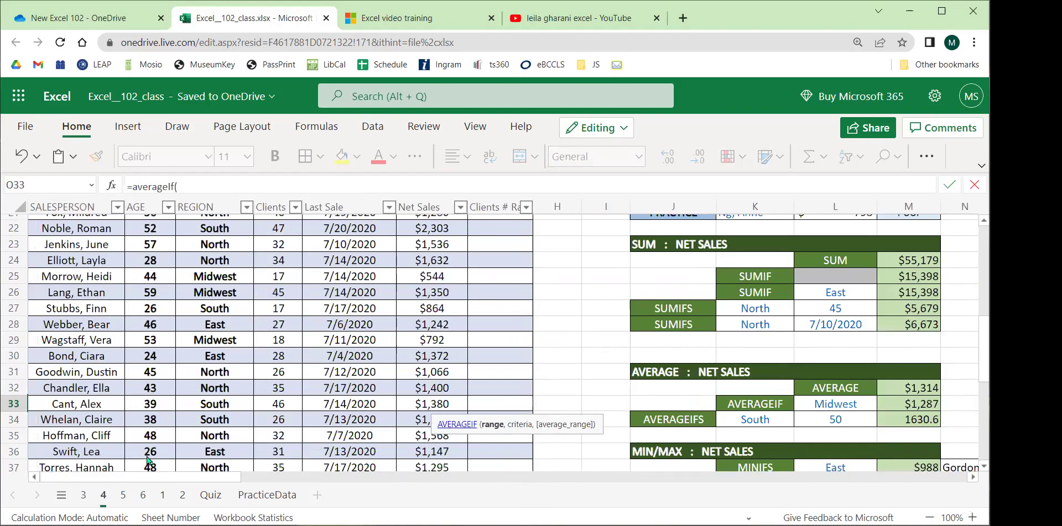
{"action": "scroll", "coordinate": [187, 354], "scroll_direction": "up", "scroll_amount": 7}
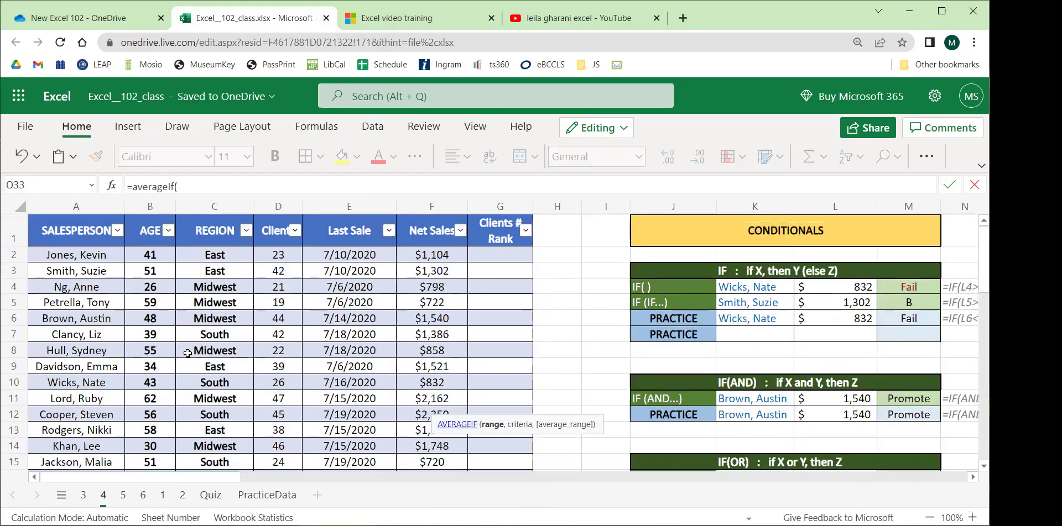
{"action": "left_click", "coordinate": [215, 206]}
{"action": "type", "text": ","}
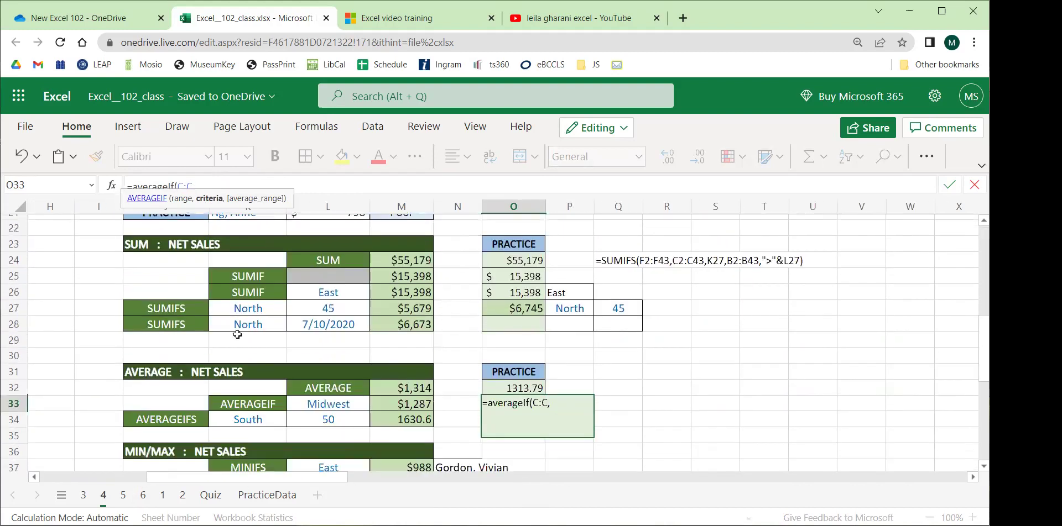
{"action": "scroll", "coordinate": [238, 335], "scroll_direction": "down", "scroll_amount": 2}
{"action": "left_click", "coordinate": [346, 335]}
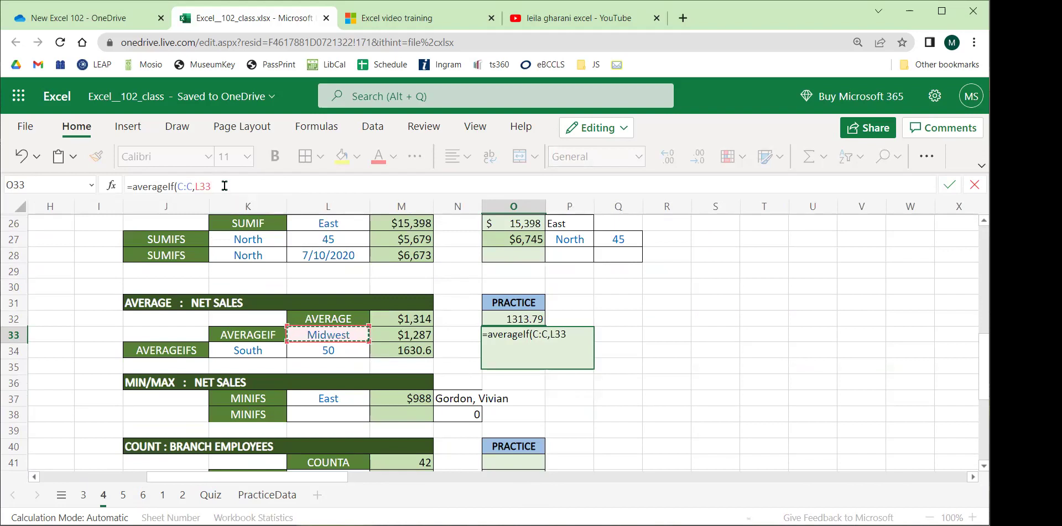
{"action": "type", "text": ","}
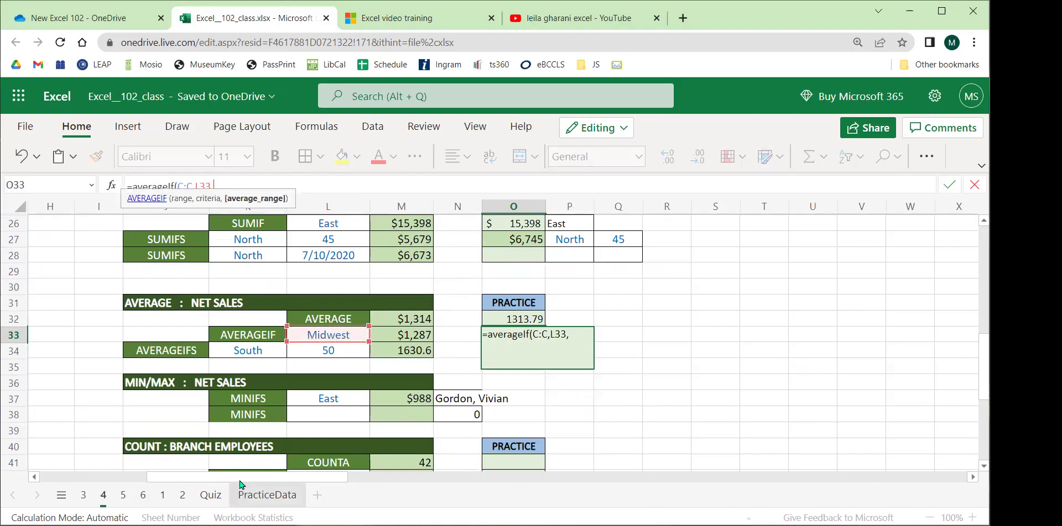
Add the Net Sales column as average range and close the formula, returning 5807.666667.
{"action": "scroll", "coordinate": [315, 325], "scroll_direction": "left", "scroll_amount": 10}
{"action": "scroll", "coordinate": [384, 293], "scroll_direction": "up", "scroll_amount": 7}
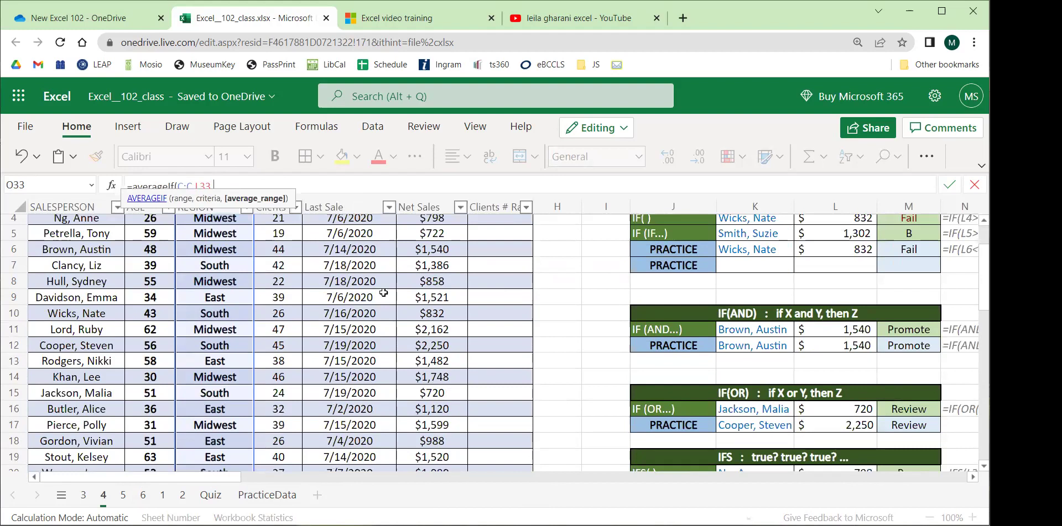
{"action": "scroll", "coordinate": [384, 294], "scroll_direction": "up", "scroll_amount": 2}
{"action": "left_click_drag", "start_coordinate": [430, 254], "coordinate": [453, 358]}
{"action": "scroll", "coordinate": [448, 369], "scroll_direction": "down", "scroll_amount": 11}
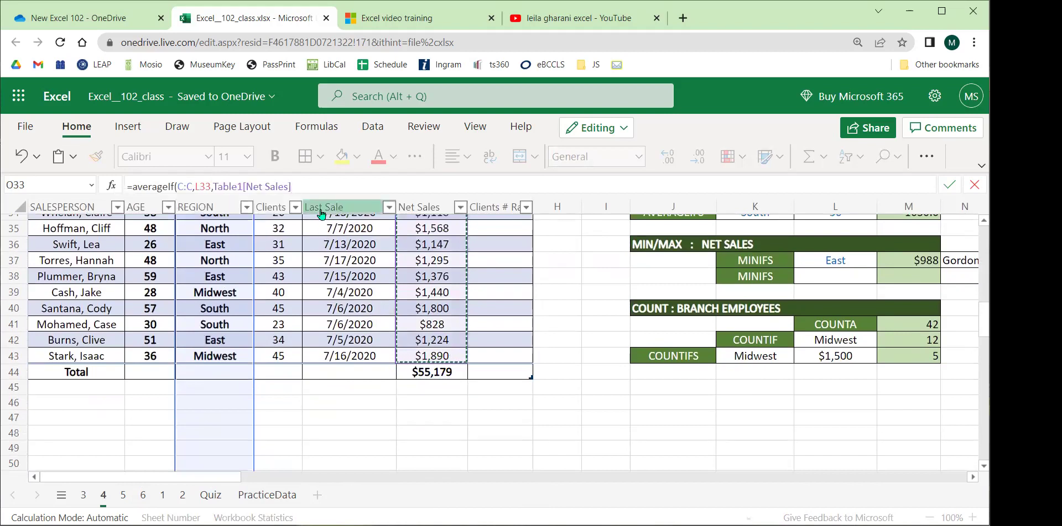
{"action": "type", "text": ")"}
{"action": "key", "text": "Return"}
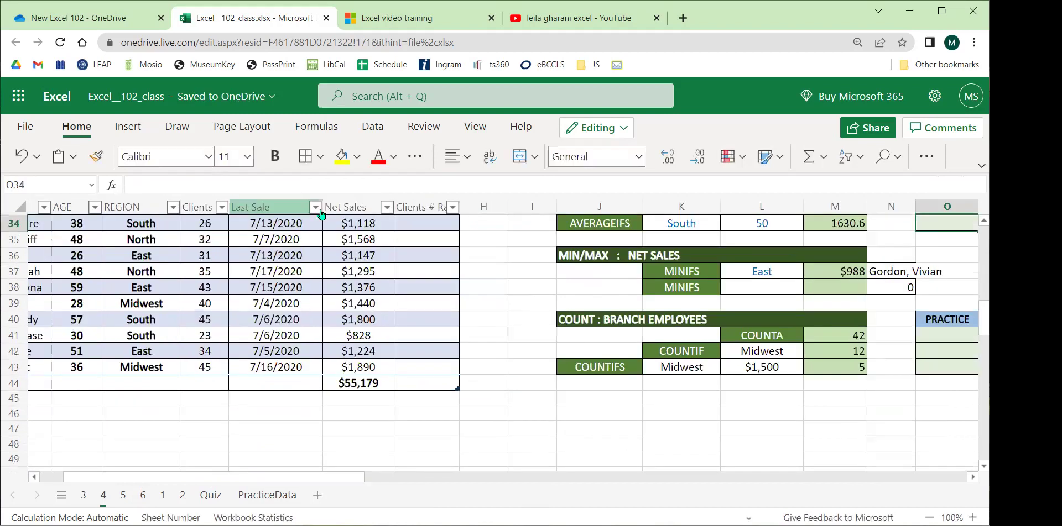
Compare O33's formula and result with example M33, then select O33's whole formula.
{"action": "scroll", "coordinate": [316, 440], "scroll_direction": "right", "scroll_amount": 5}
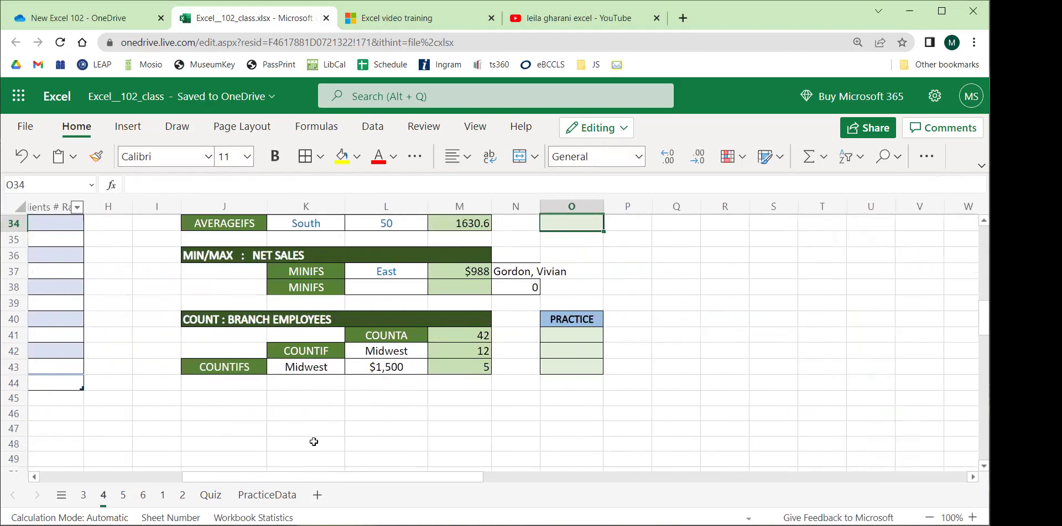
{"action": "scroll", "coordinate": [413, 362], "scroll_direction": "up", "scroll_amount": 3}
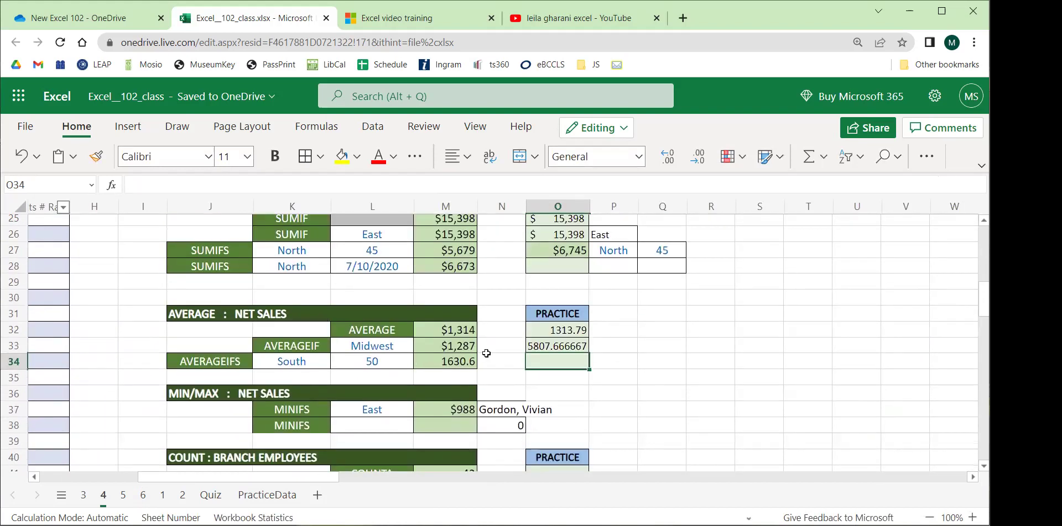
{"action": "left_click", "coordinate": [552, 345]}
{"action": "left_click", "coordinate": [444, 346]}
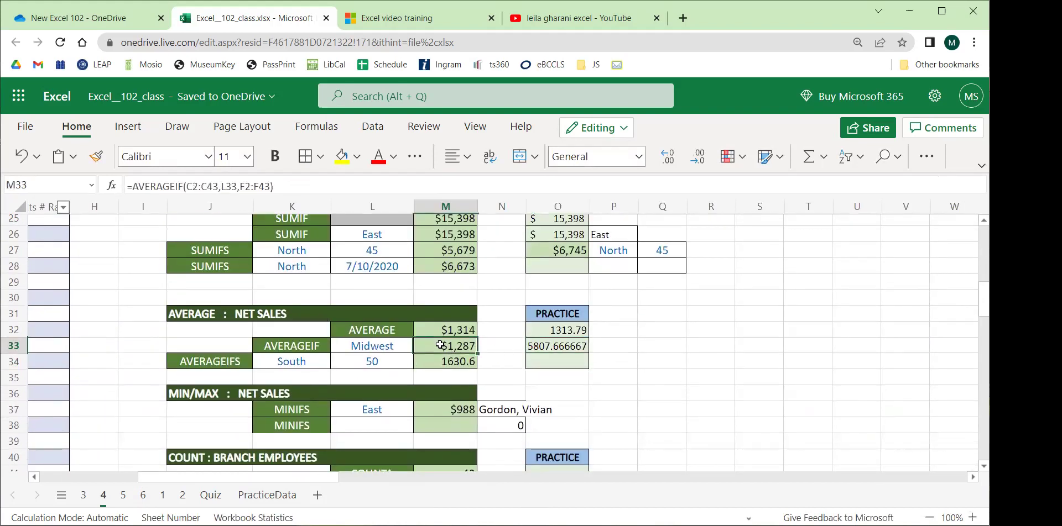
{"action": "left_click", "coordinate": [377, 348]}
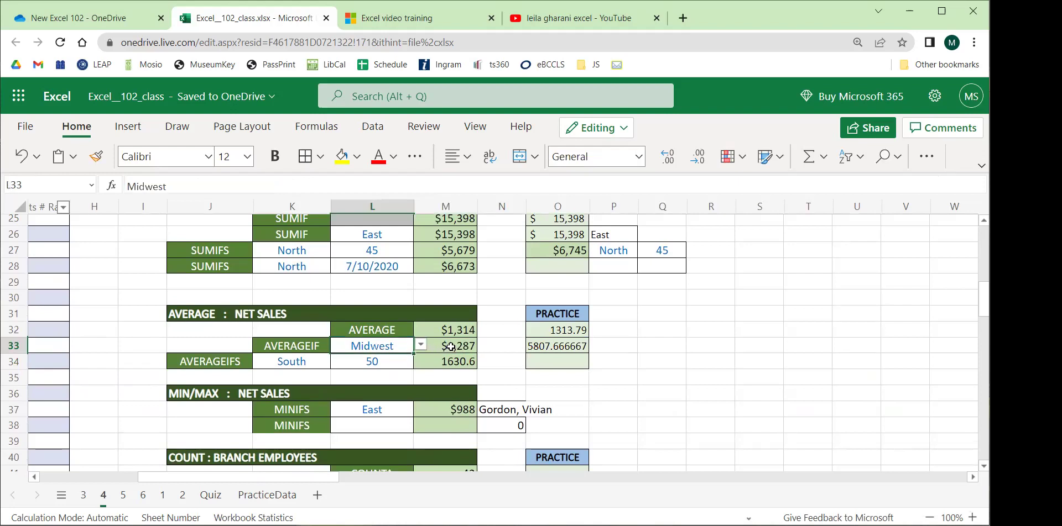
{"action": "left_click", "coordinate": [451, 347]}
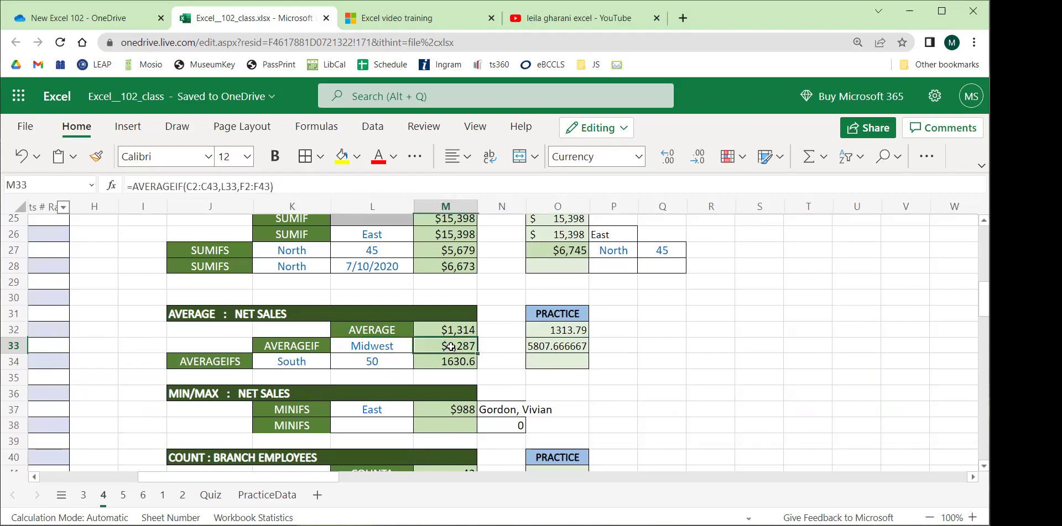
{"action": "left_click", "coordinate": [541, 348]}
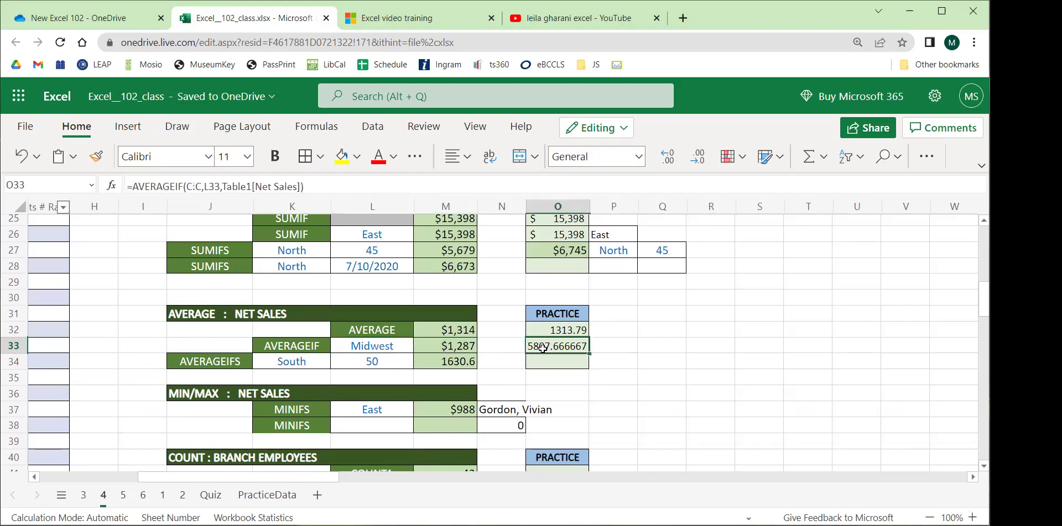
{"action": "left_click", "coordinate": [467, 345]}
{"action": "left_click", "coordinate": [552, 346]}
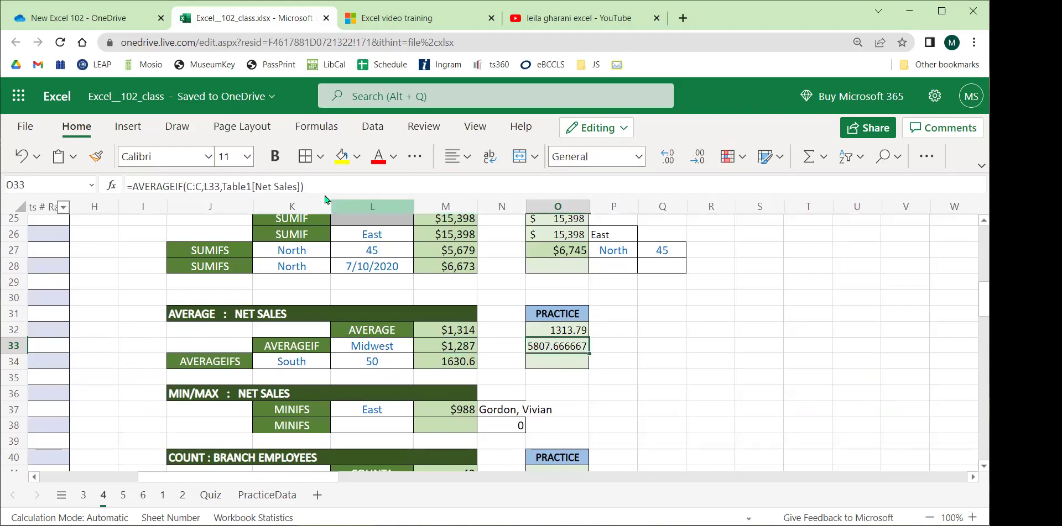
{"action": "left_click_drag", "start_coordinate": [316, 186], "coordinate": [90, 186]}
Re-enter O33 as =AVERAGEIF(Table1[REGION],L33,F6:F43) to average Net Sales by region.
{"action": "key", "text": "Delete"}
{"action": "left_click", "coordinate": [550, 343]}
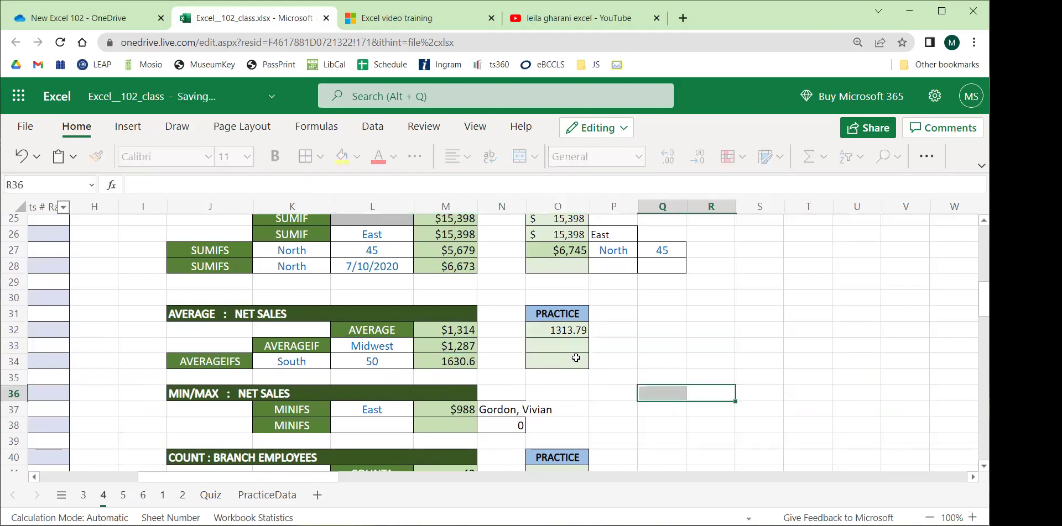
{"action": "type", "text": "=averageIF("}
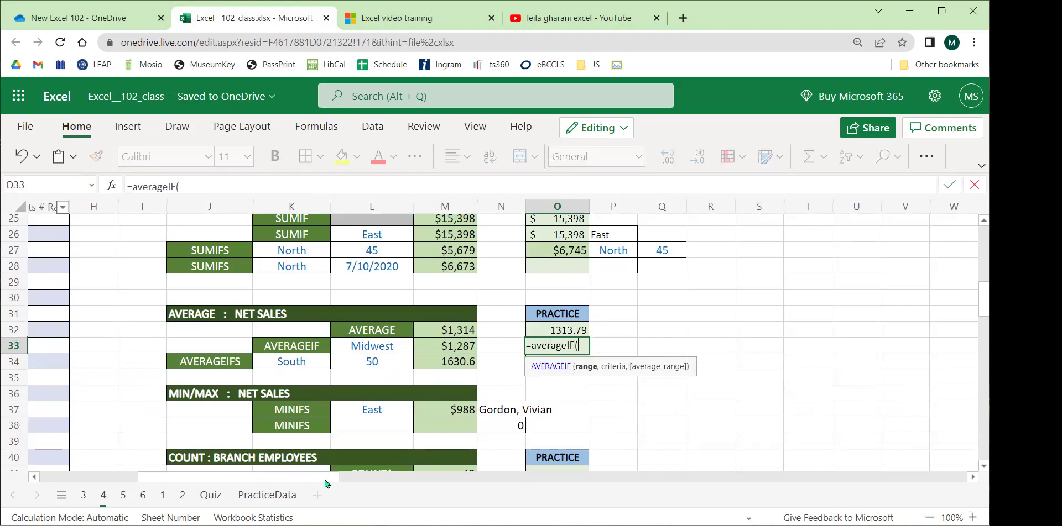
{"action": "left_click_drag", "start_coordinate": [321, 479], "coordinate": [168, 473]}
{"action": "scroll", "coordinate": [158, 338], "scroll_direction": "up", "scroll_amount": 8}
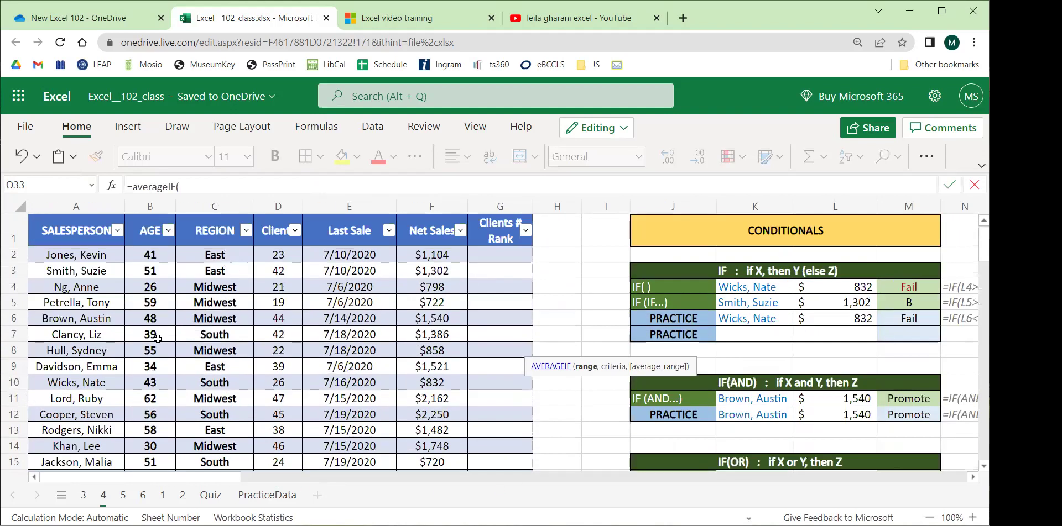
{"action": "left_click_drag", "start_coordinate": [205, 255], "coordinate": [217, 357]}
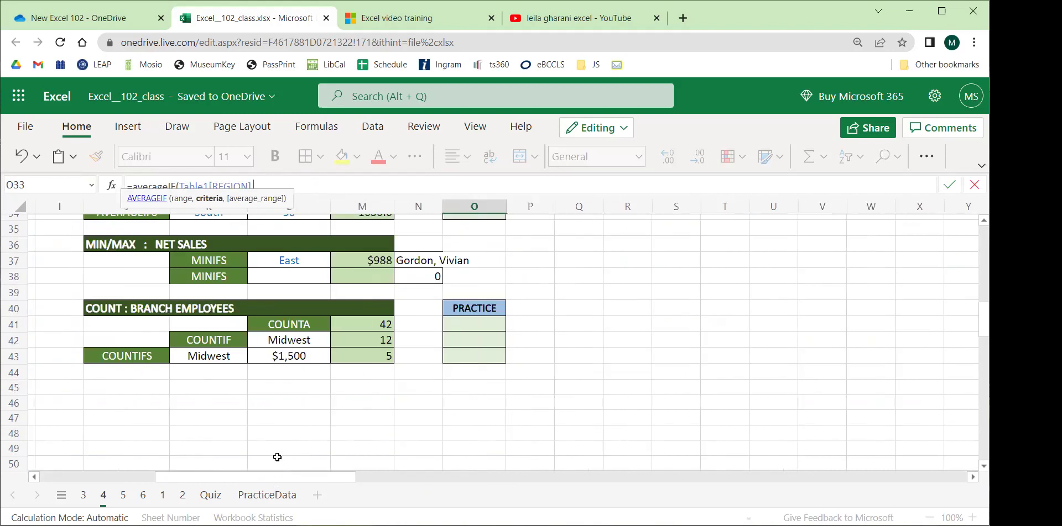
{"action": "left_click", "coordinate": [316, 266]}
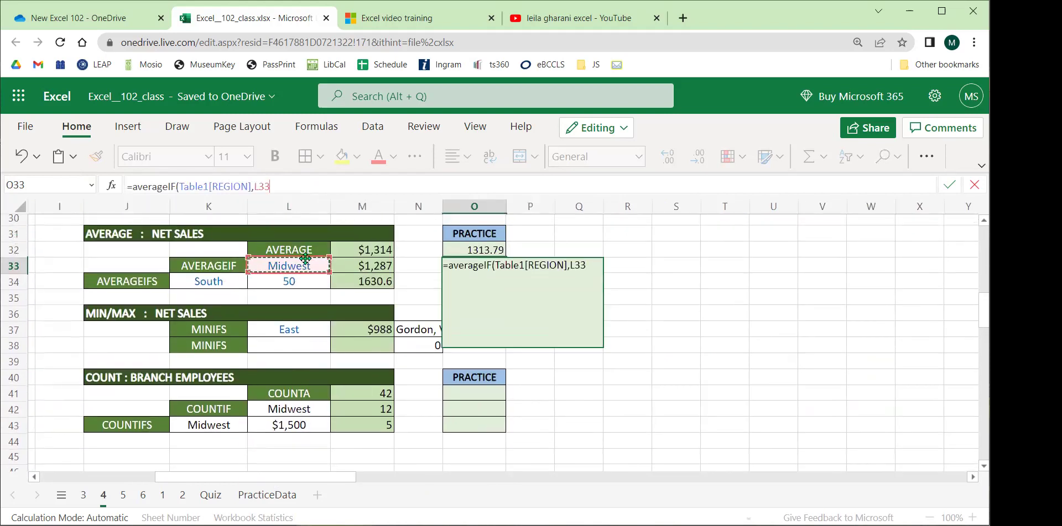
{"action": "type", "text": ","}
{"action": "left_click_drag", "start_coordinate": [187, 478], "coordinate": [92, 478]}
{"action": "left_click_drag", "start_coordinate": [320, 426], "coordinate": [324, 255]}
{"action": "key", "text": "Return"}
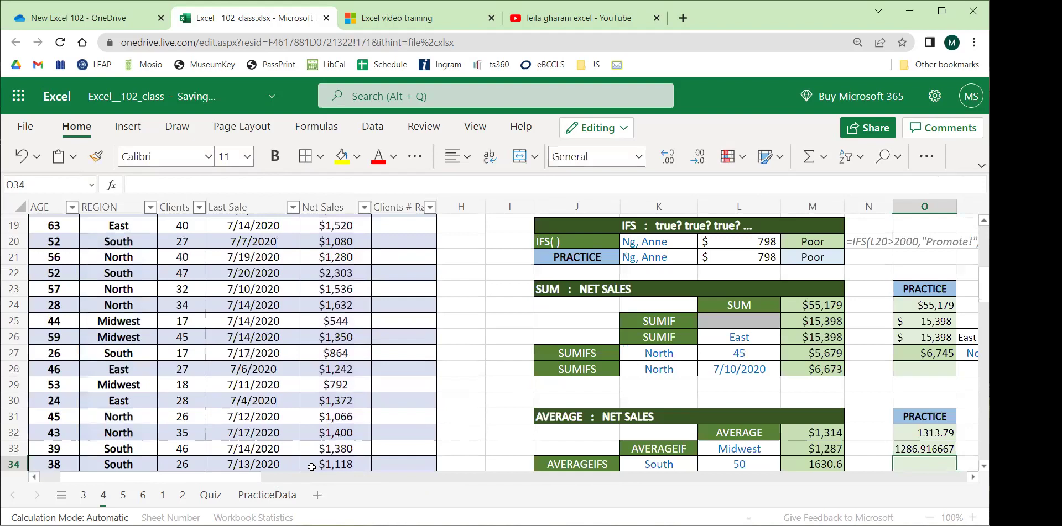
Cycle L33's region through East, North and Midwest, ending on North so O33 shows 1396.714286.
{"action": "scroll", "coordinate": [327, 384], "scroll_direction": "down", "scroll_amount": 2}
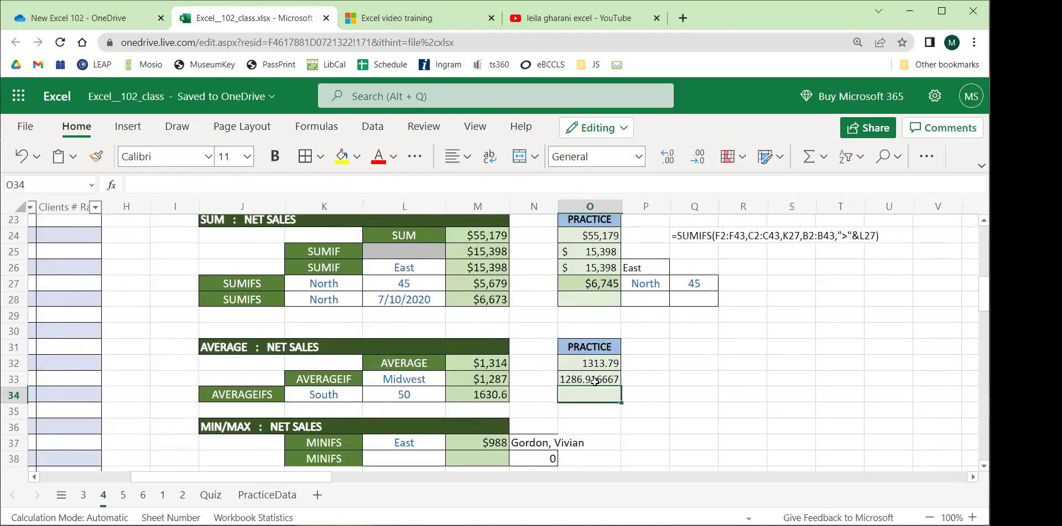
{"action": "left_click", "coordinate": [433, 380]}
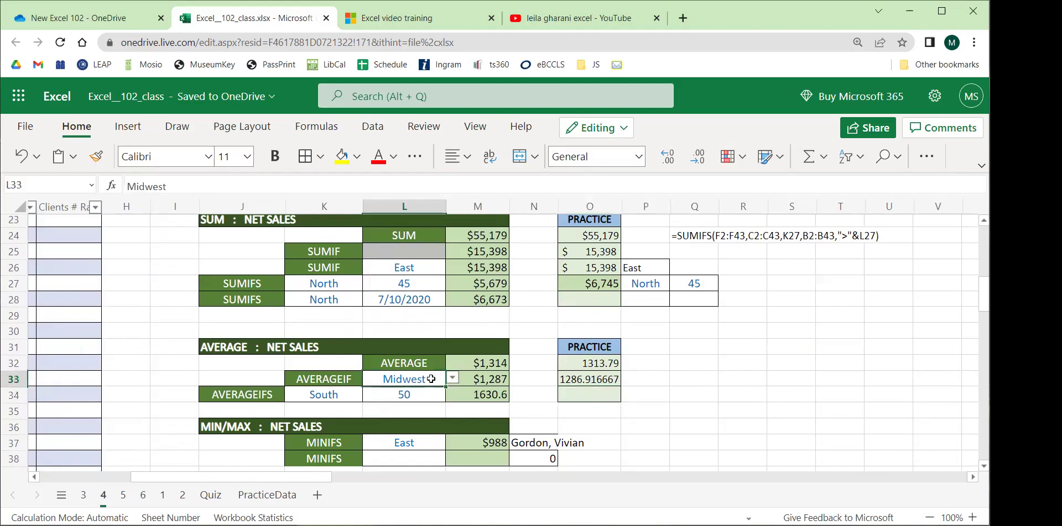
{"action": "left_click", "coordinate": [452, 378]}
{"action": "left_click", "coordinate": [394, 416]}
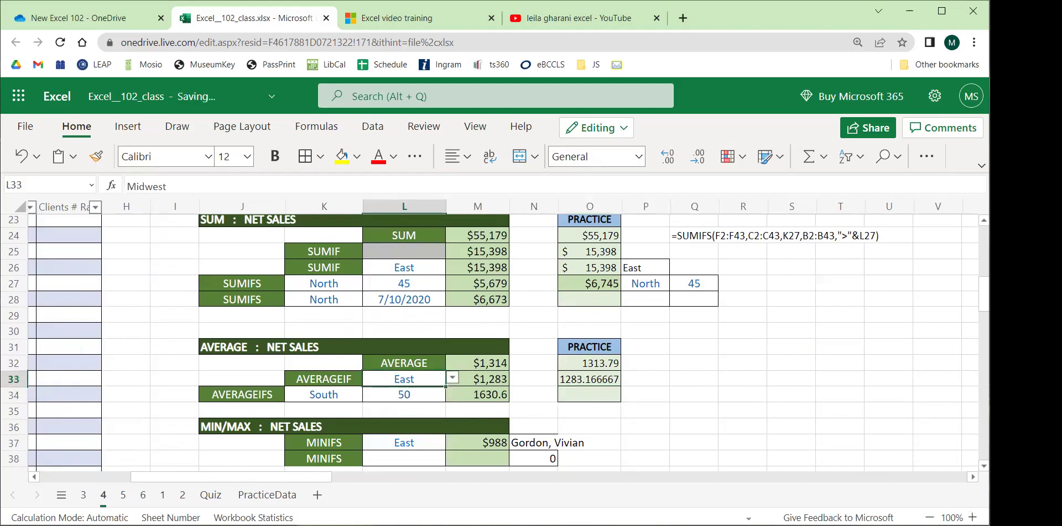
{"action": "left_click", "coordinate": [452, 378]}
{"action": "left_click", "coordinate": [399, 398]}
{"action": "left_click", "coordinate": [452, 378]}
{"action": "left_click", "coordinate": [399, 453]}
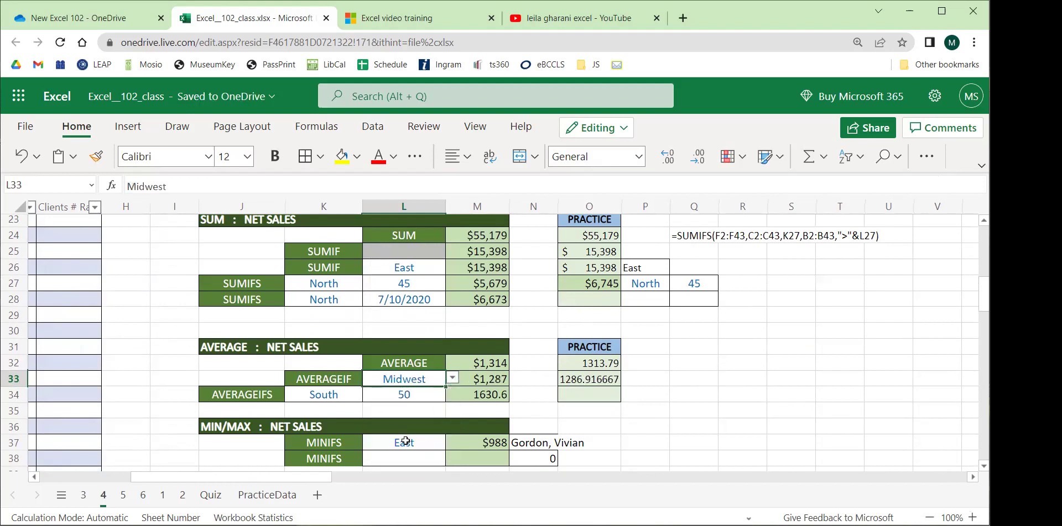
{"action": "left_click", "coordinate": [452, 378]}
{"action": "left_click", "coordinate": [399, 397]}
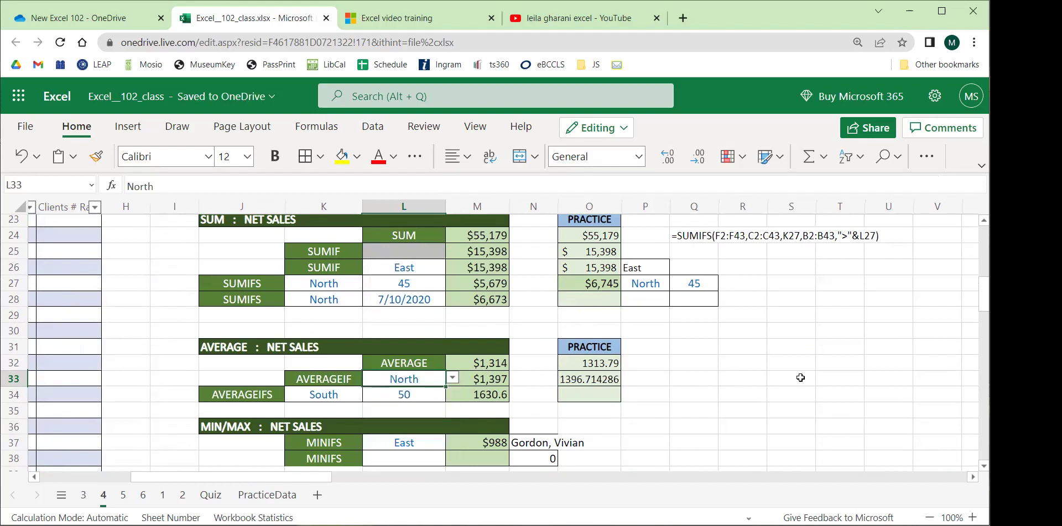
{"action": "left_click", "coordinate": [780, 380]}
{"action": "scroll", "coordinate": [618, 418], "scroll_direction": "down", "scroll_amount": 2}
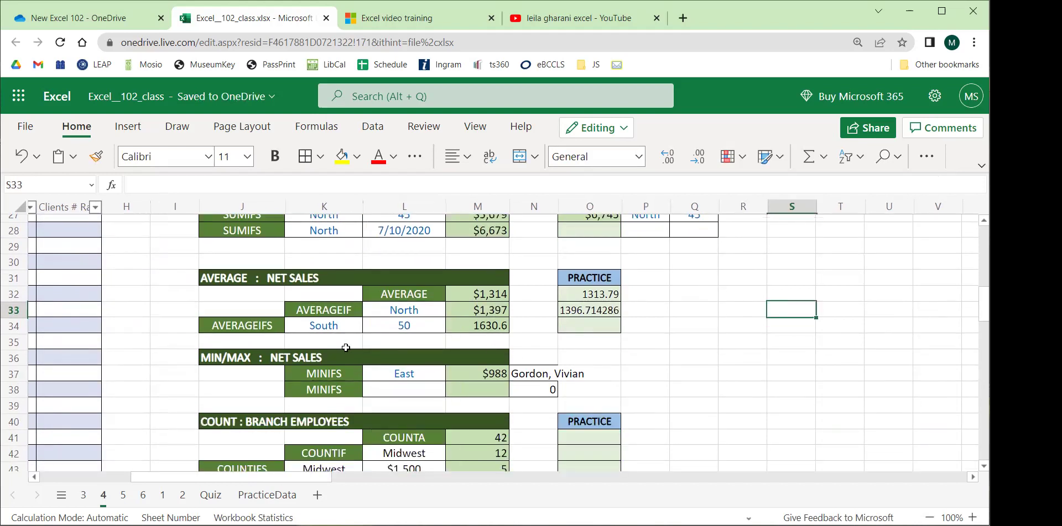
{"action": "left_click", "coordinate": [257, 326]}
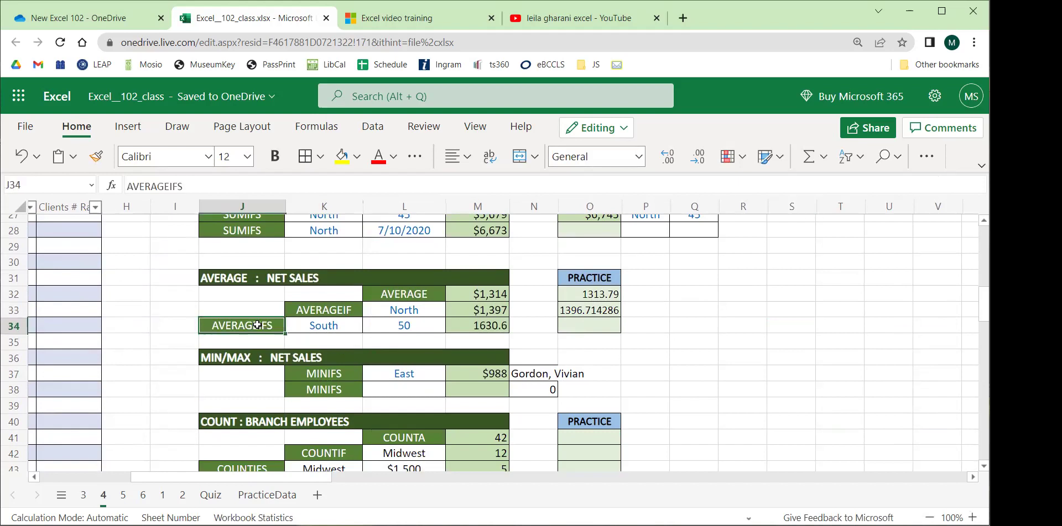
{"action": "left_click", "coordinate": [296, 320]}
{"action": "left_click", "coordinate": [394, 323]}
{"action": "left_click", "coordinate": [330, 327]}
{"action": "left_click", "coordinate": [401, 332]}
{"action": "left_click", "coordinate": [483, 328]}
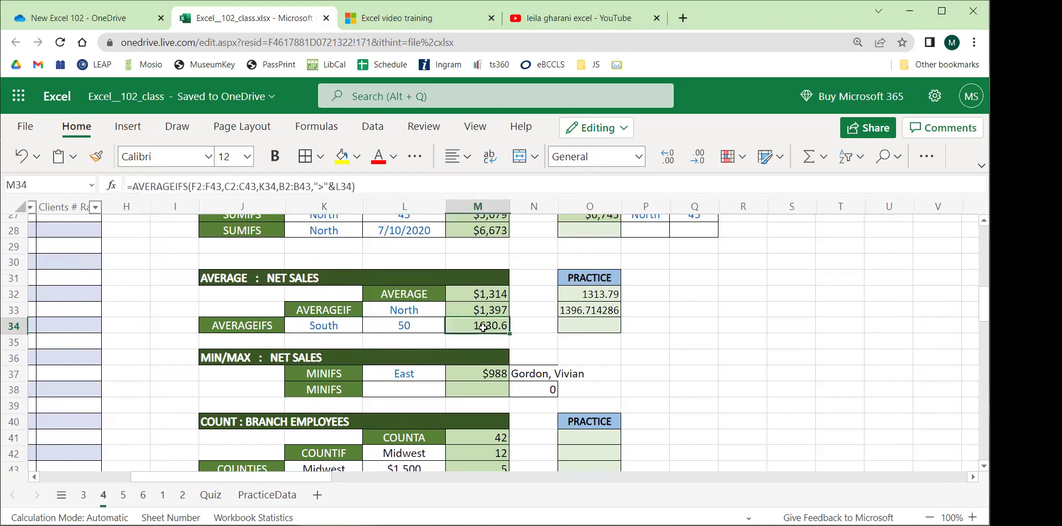
{"action": "left_click", "coordinate": [339, 326]}
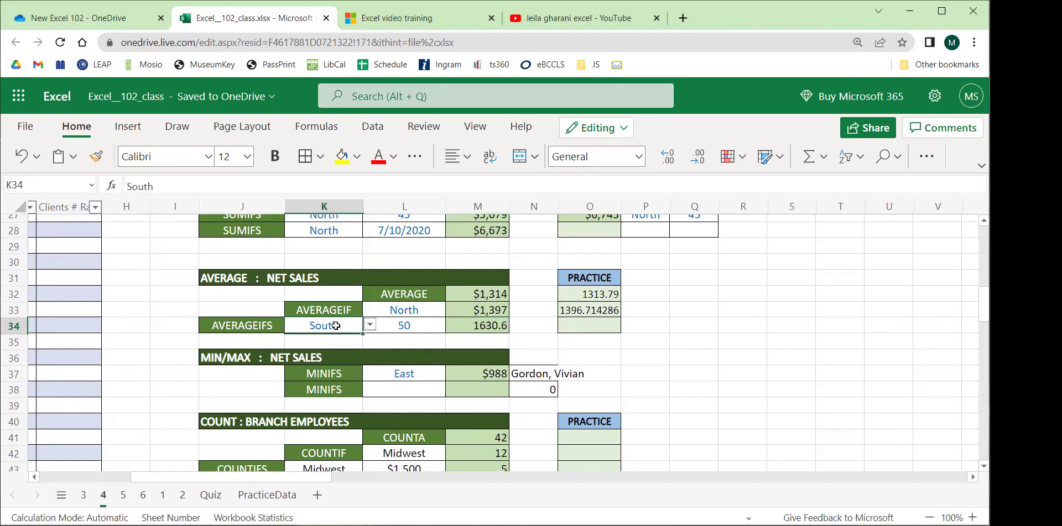
{"action": "left_click", "coordinate": [419, 325]}
{"action": "left_click", "coordinate": [466, 326]}
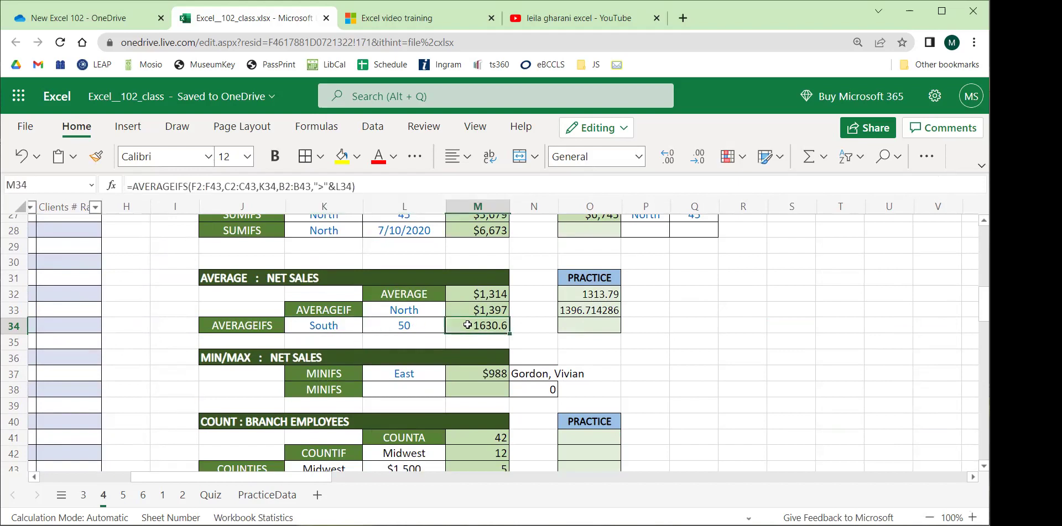
{"action": "left_click", "coordinate": [214, 186]}
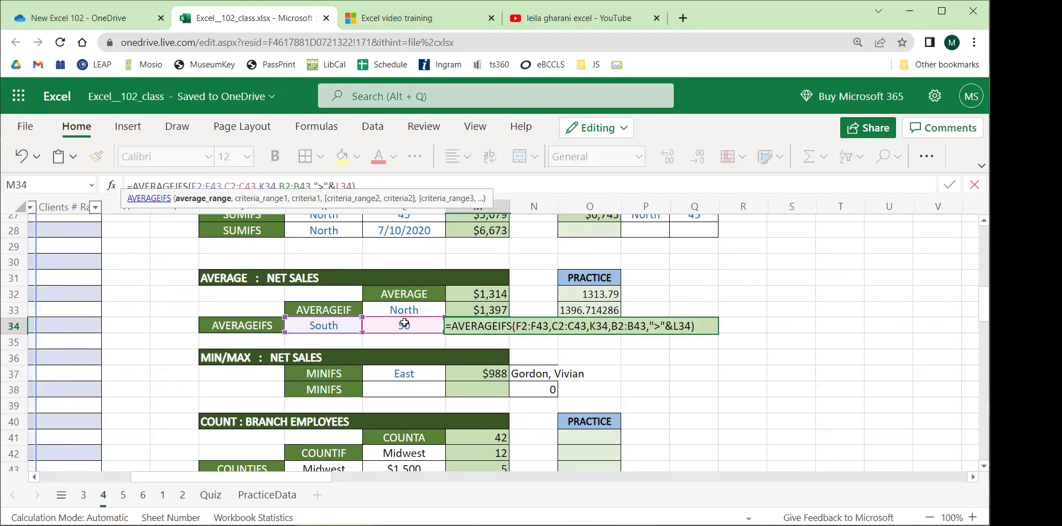
{"action": "left_click_drag", "start_coordinate": [304, 479], "coordinate": [207, 478]}
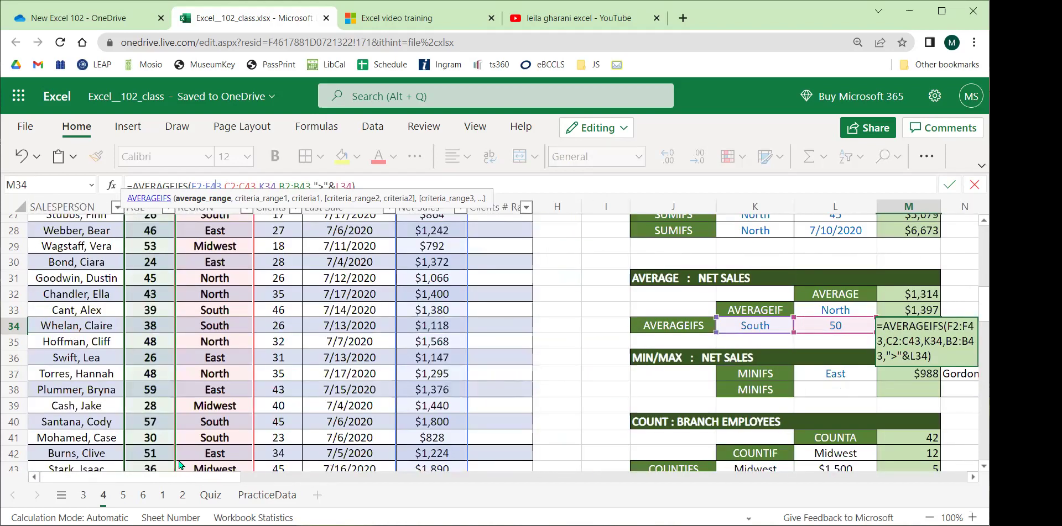
{"action": "scroll", "coordinate": [202, 333], "scroll_direction": "up", "scroll_amount": 9}
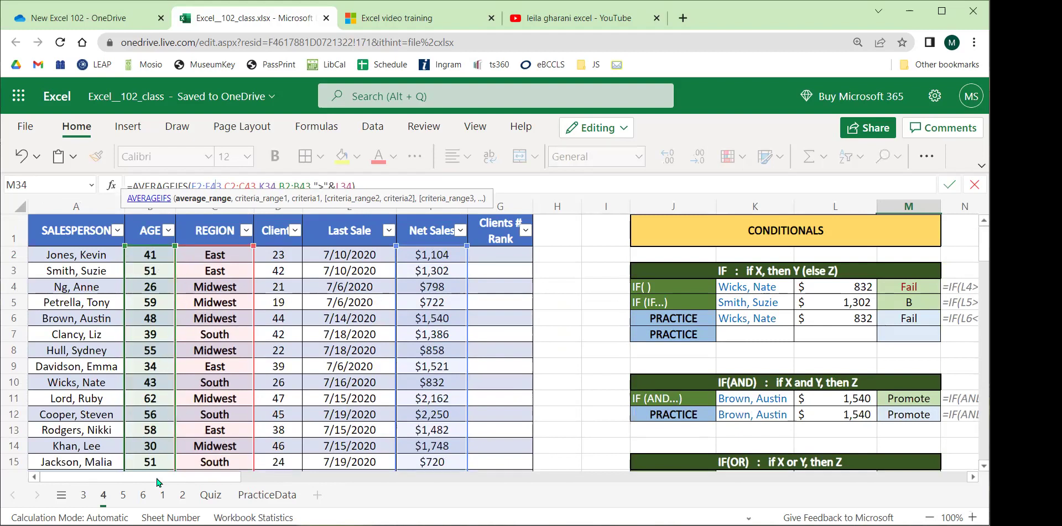
{"action": "left_click_drag", "start_coordinate": [159, 482], "coordinate": [272, 482]}
{"action": "scroll", "coordinate": [262, 295], "scroll_direction": "down", "scroll_amount": 7}
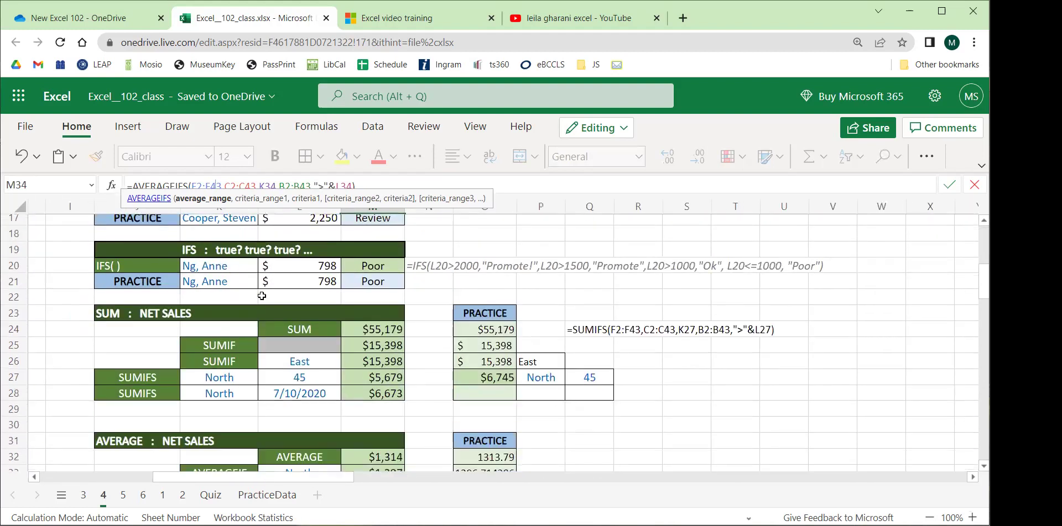
{"action": "scroll", "coordinate": [262, 295], "scroll_direction": "down", "scroll_amount": 2}
{"action": "key", "text": "Return"}
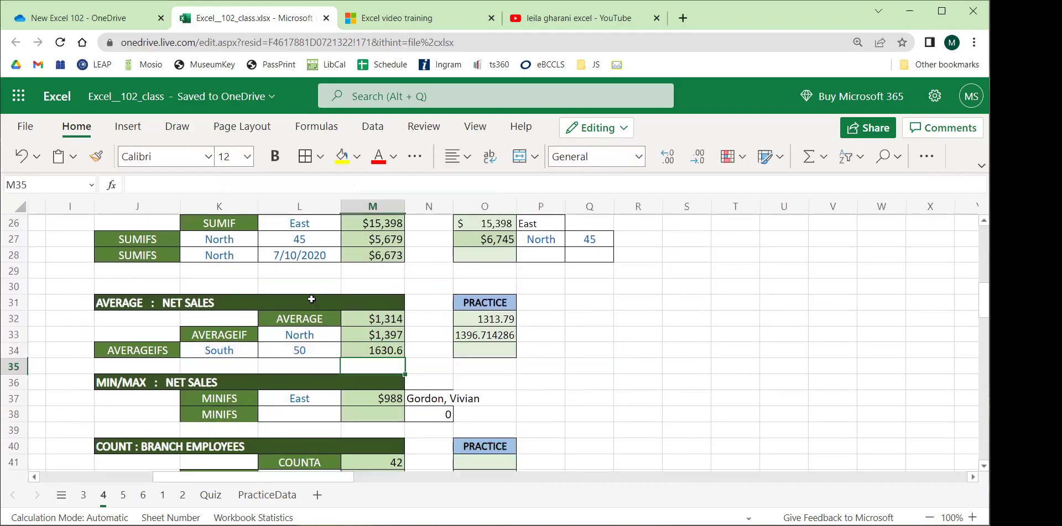
{"action": "scroll", "coordinate": [312, 299], "scroll_direction": "up", "scroll_amount": 2}
{"action": "left_click_drag", "start_coordinate": [114, 263], "coordinate": [356, 320]}
{"action": "left_click", "coordinate": [298, 276]}
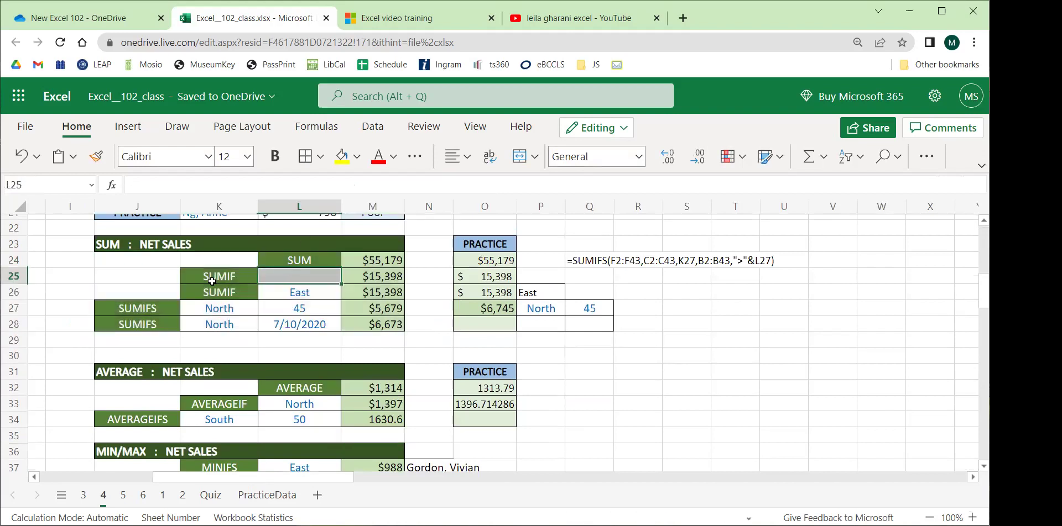
{"action": "left_click", "coordinate": [127, 311]}
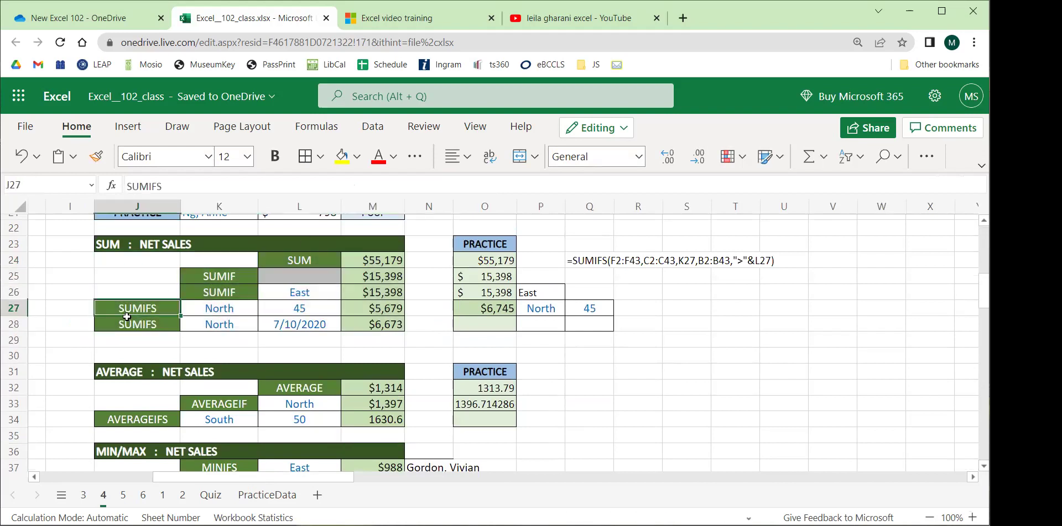
{"action": "scroll", "coordinate": [126, 316], "scroll_direction": "down", "scroll_amount": 2}
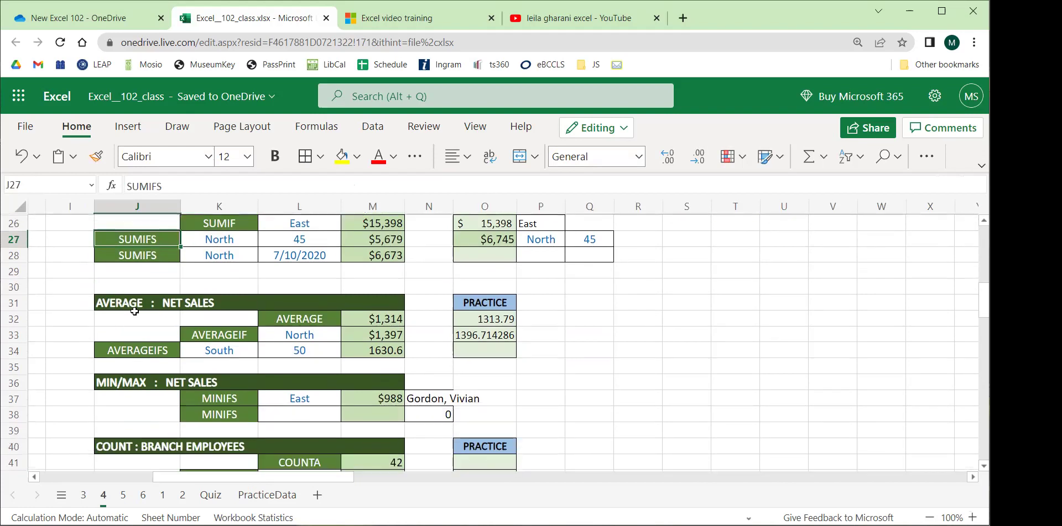
{"action": "left_click", "coordinate": [132, 305]}
{"action": "scroll", "coordinate": [133, 305], "scroll_direction": "down", "scroll_amount": 2}
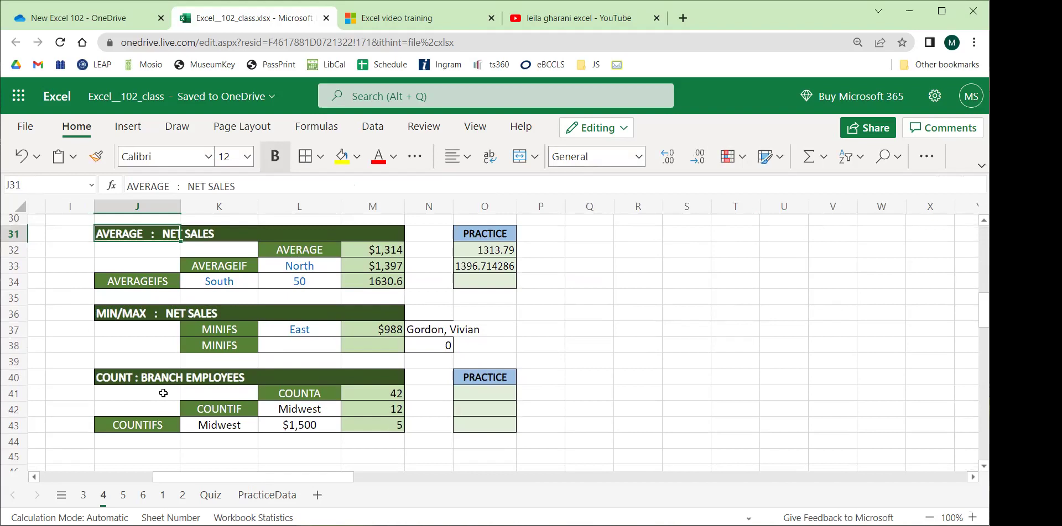
Enter =COUNTA(Table1[SALESPERSON]) in O41 to count the salesperson entries.
{"action": "left_click", "coordinate": [487, 397]}
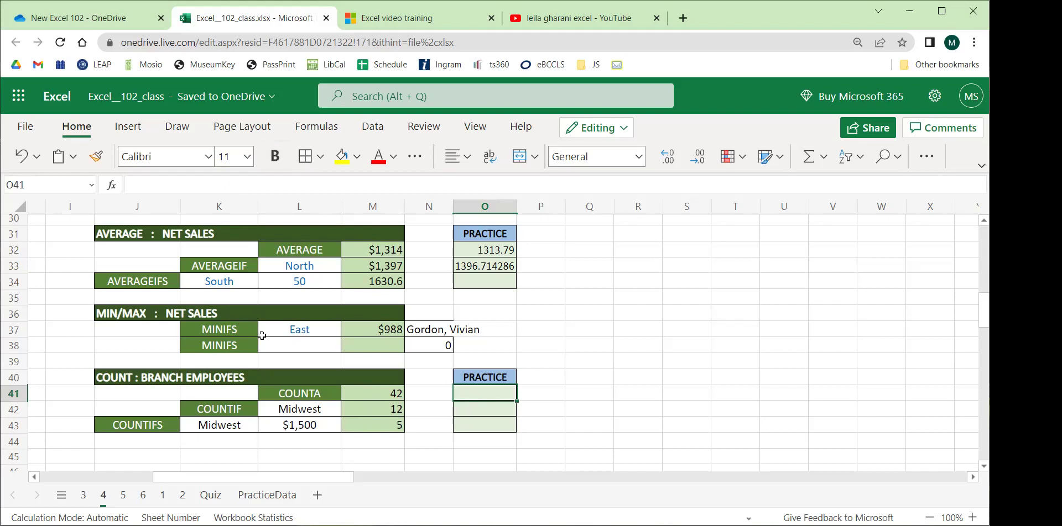
{"action": "left_click", "coordinate": [164, 381]}
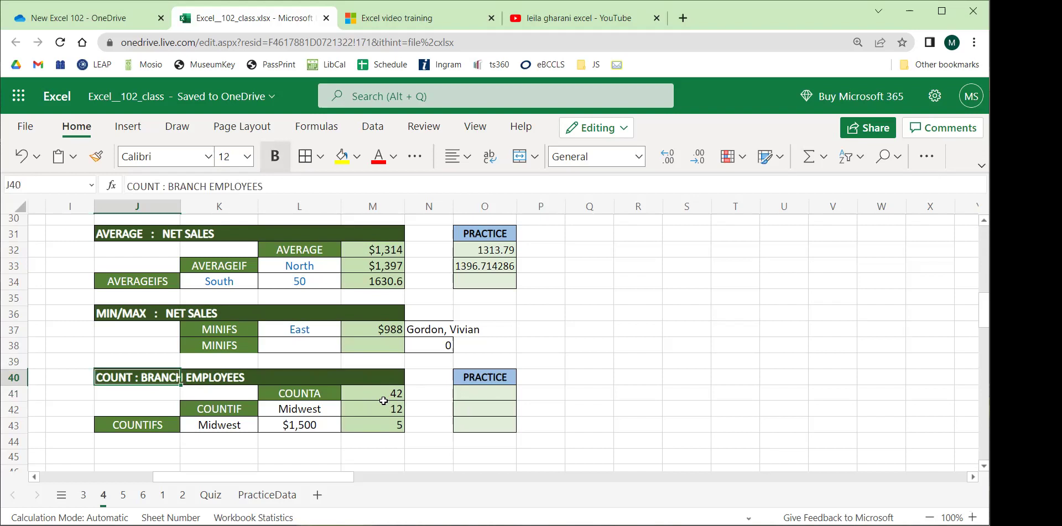
{"action": "left_click", "coordinate": [487, 393]}
{"action": "type", "text": "=cou"}
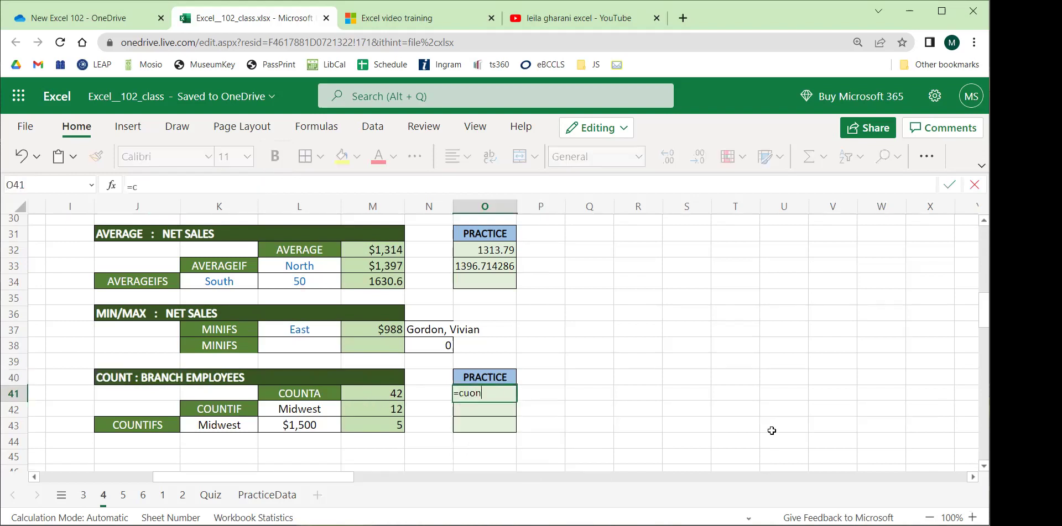
{"action": "type", "text": "nt"}
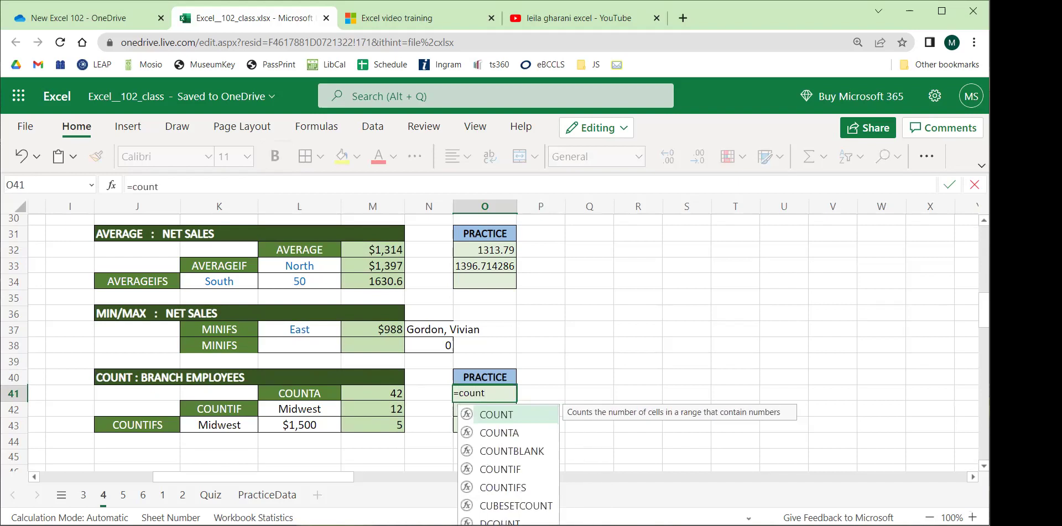
{"action": "scroll", "coordinate": [625, 320], "scroll_direction": "down", "scroll_amount": 2}
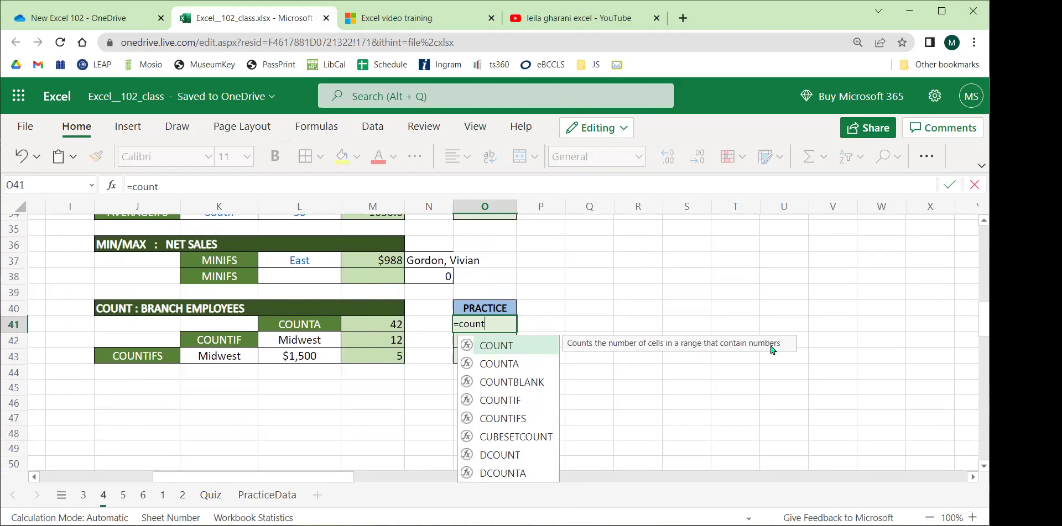
{"action": "type", "text": "a"}
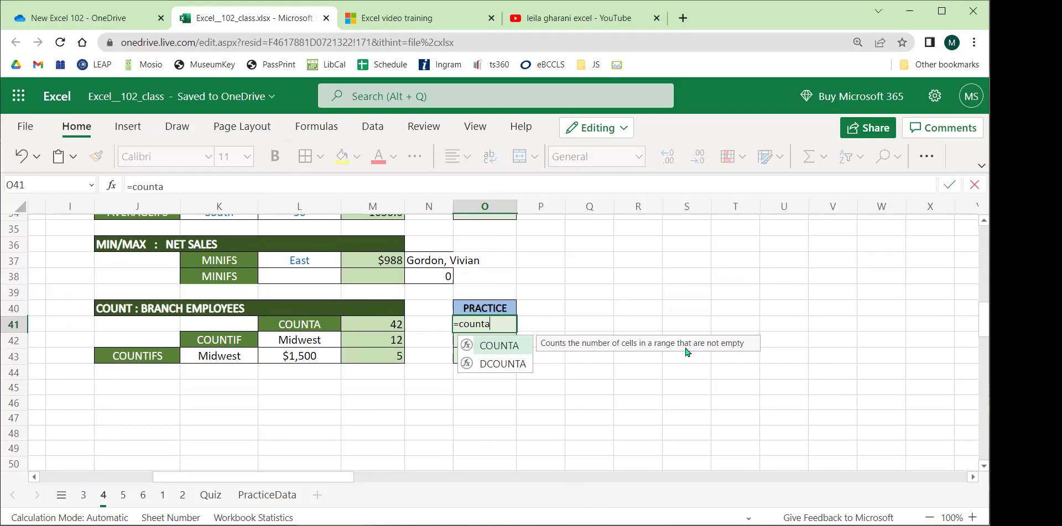
{"action": "type", "text": "("}
{"action": "left_click_drag", "start_coordinate": [333, 484], "coordinate": [221, 484]}
{"action": "scroll", "coordinate": [89, 374], "scroll_direction": "up", "scroll_amount": 11}
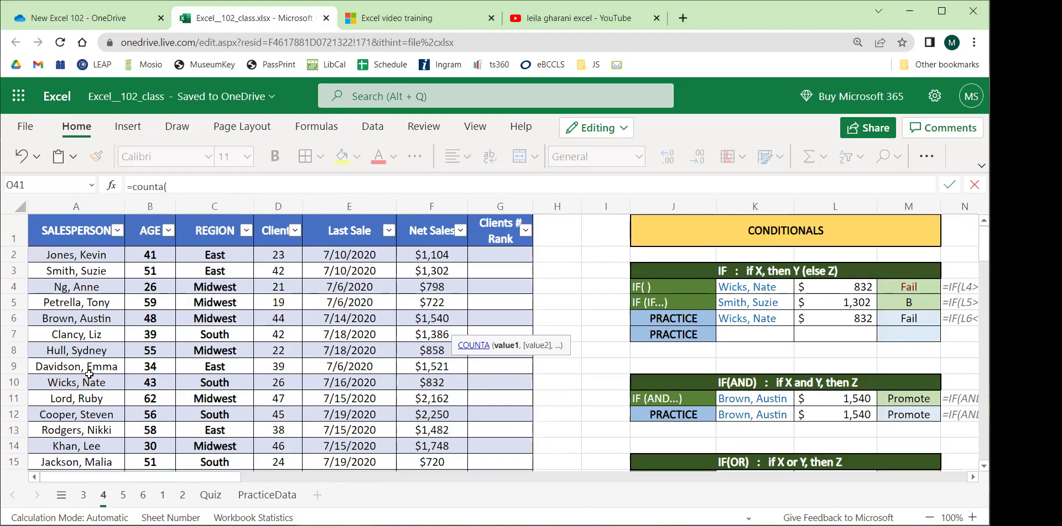
{"action": "left_click_drag", "start_coordinate": [87, 256], "coordinate": [90, 425]}
{"action": "left_click", "coordinate": [340, 186]}
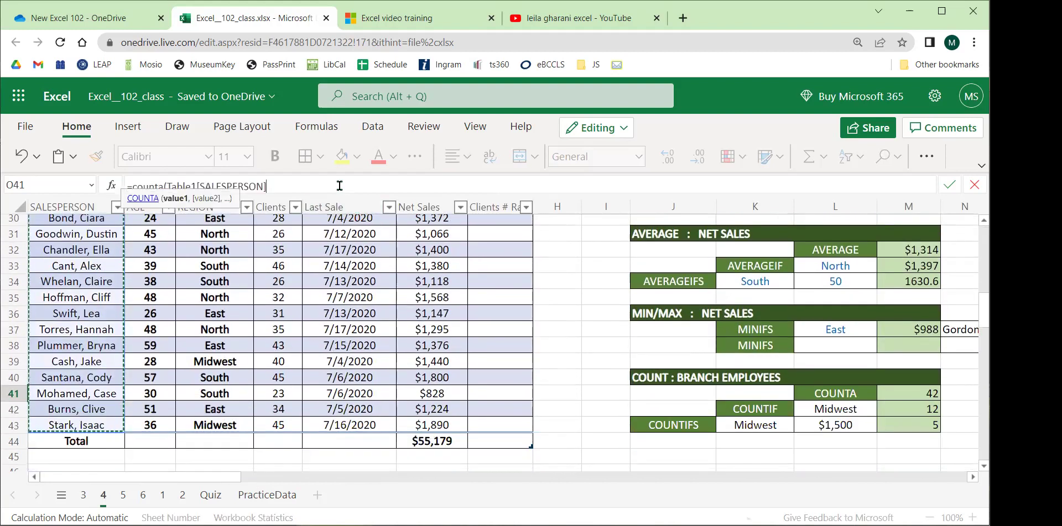
{"action": "type", "text": ")"}
{"action": "key", "text": "Return"}
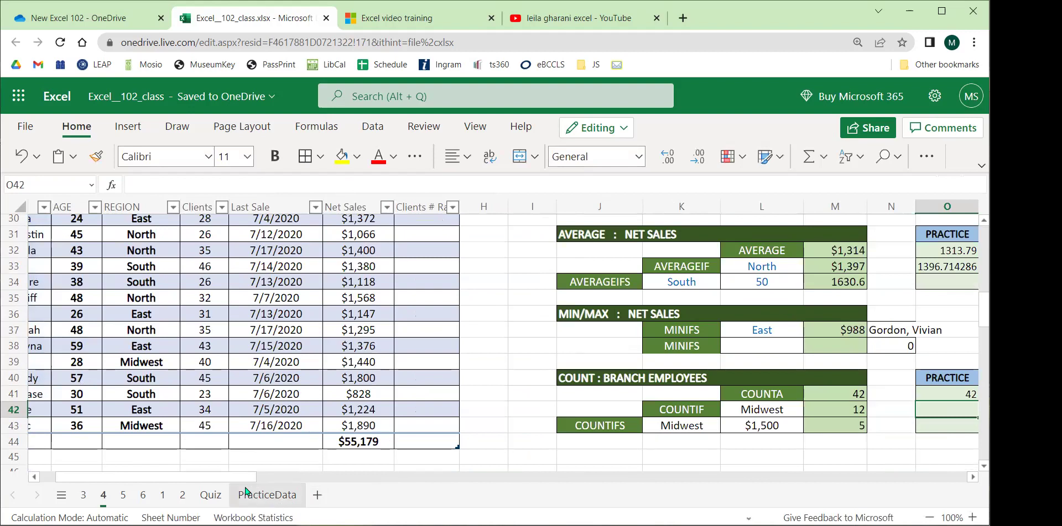
Check O41's COUNTA result of 42 against the last salesperson row in the table.
{"action": "scroll", "coordinate": [384, 459], "scroll_direction": "right", "scroll_amount": 5}
{"action": "left_click", "coordinate": [665, 396]}
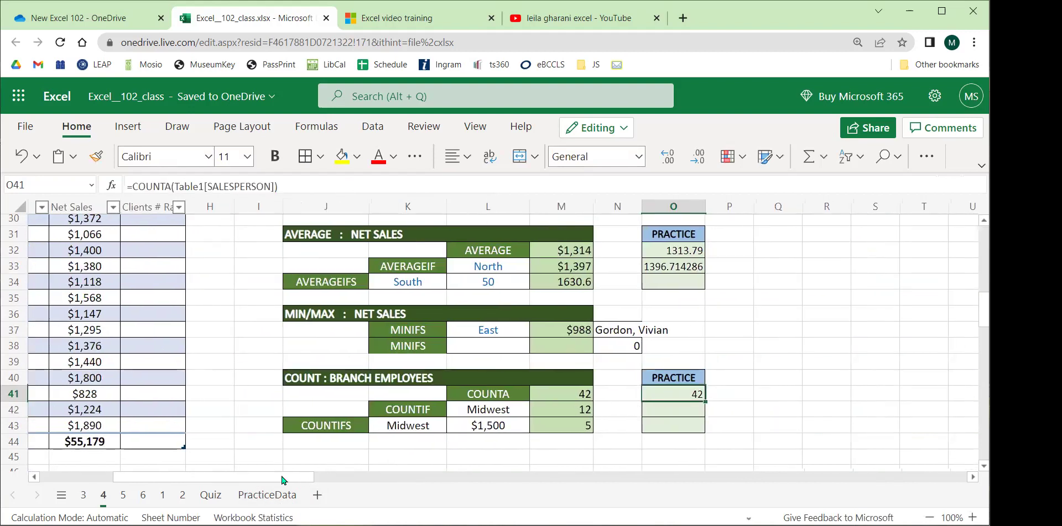
{"action": "left_click_drag", "start_coordinate": [283, 477], "coordinate": [200, 485]}
{"action": "left_click", "coordinate": [91, 427]}
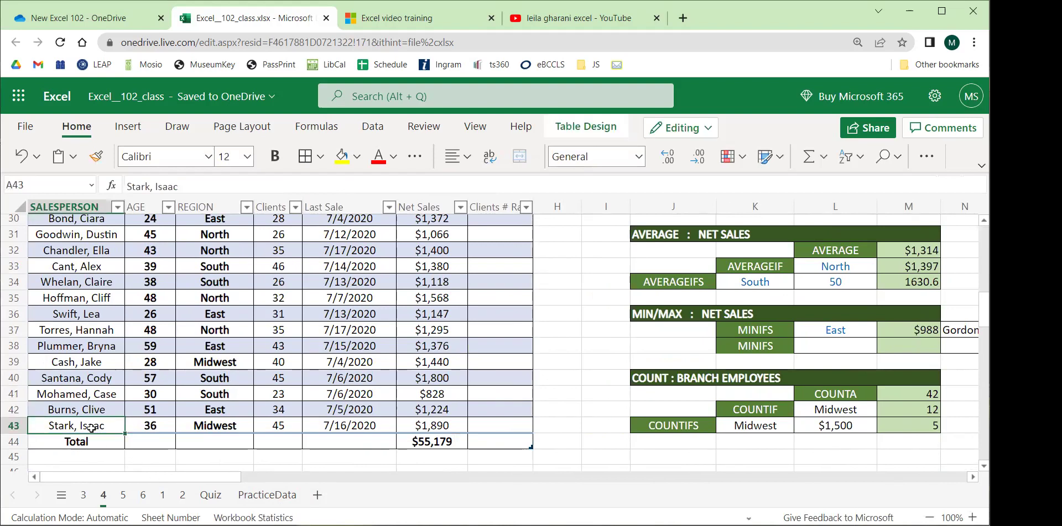
{"action": "left_click_drag", "start_coordinate": [96, 417], "coordinate": [93, 254]}
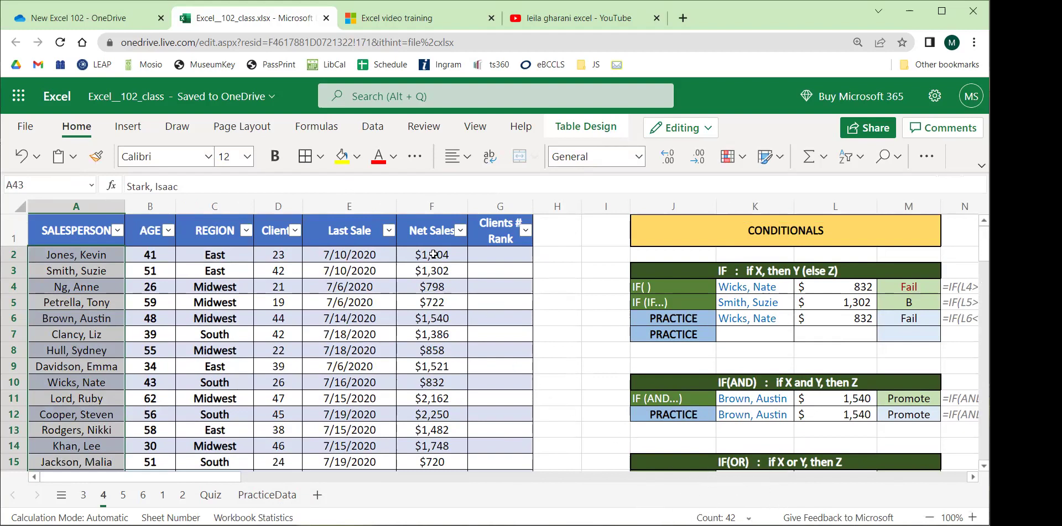
{"action": "left_click_drag", "start_coordinate": [433, 255], "coordinate": [439, 367]}
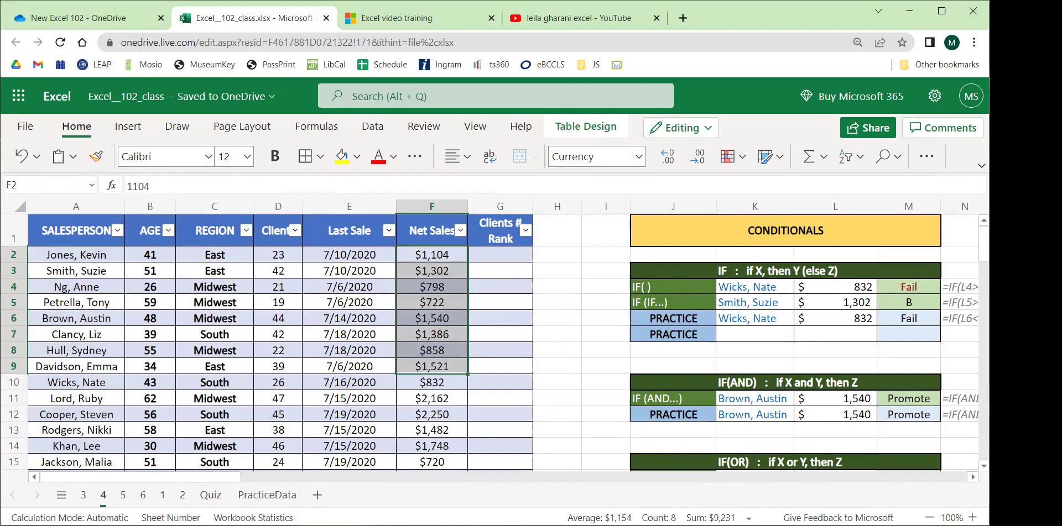
{"action": "left_click_drag", "start_coordinate": [222, 285], "coordinate": [225, 356]}
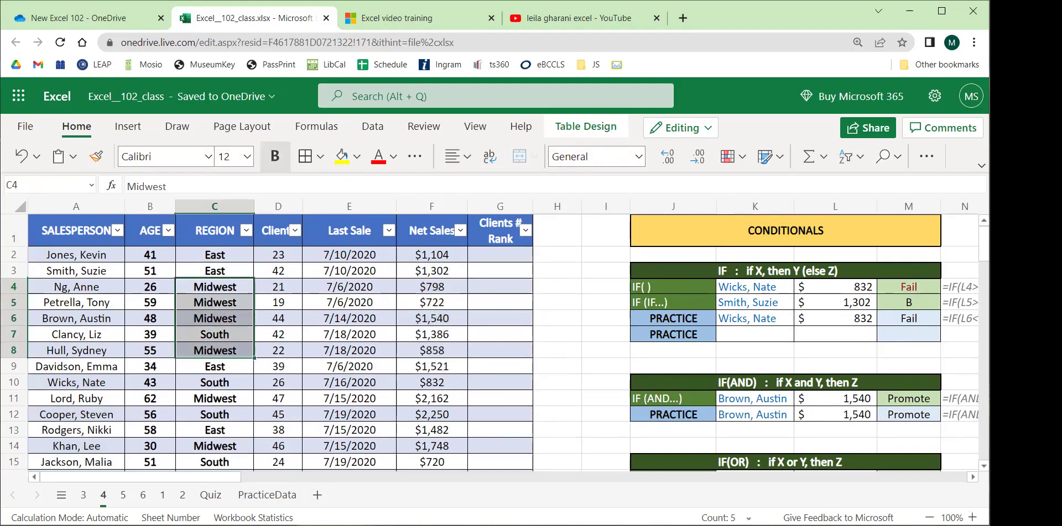
{"action": "left_click_drag", "start_coordinate": [343, 298], "coordinate": [358, 364]}
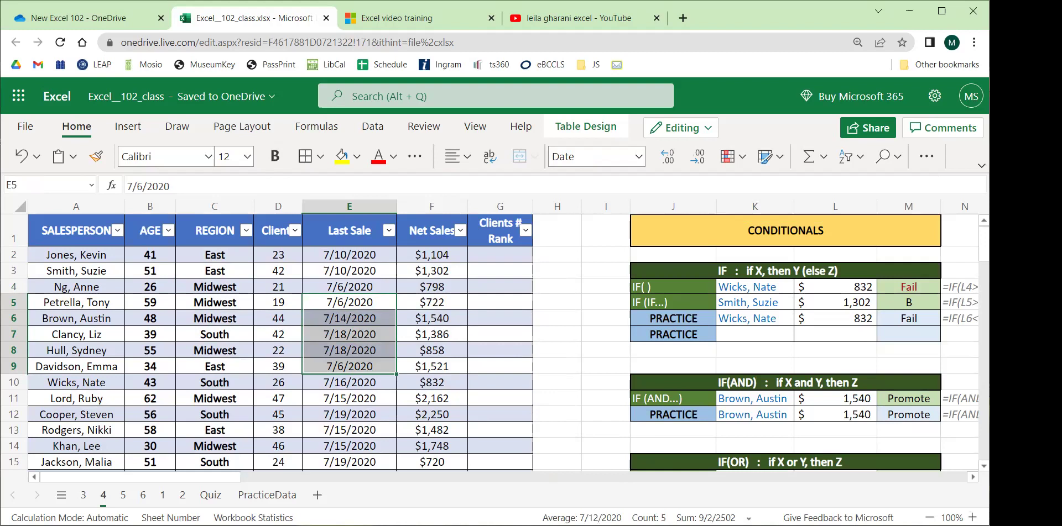
{"action": "scroll", "coordinate": [339, 400], "scroll_direction": "right", "scroll_amount": 5}
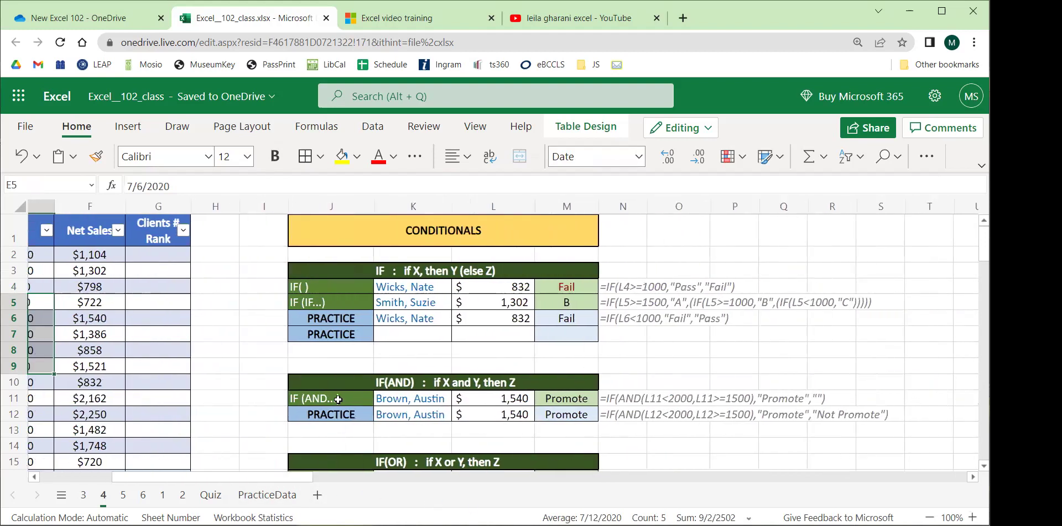
{"action": "scroll", "coordinate": [343, 377], "scroll_direction": "down", "scroll_amount": 5}
{"action": "scroll", "coordinate": [344, 376], "scroll_direction": "down", "scroll_amount": 5}
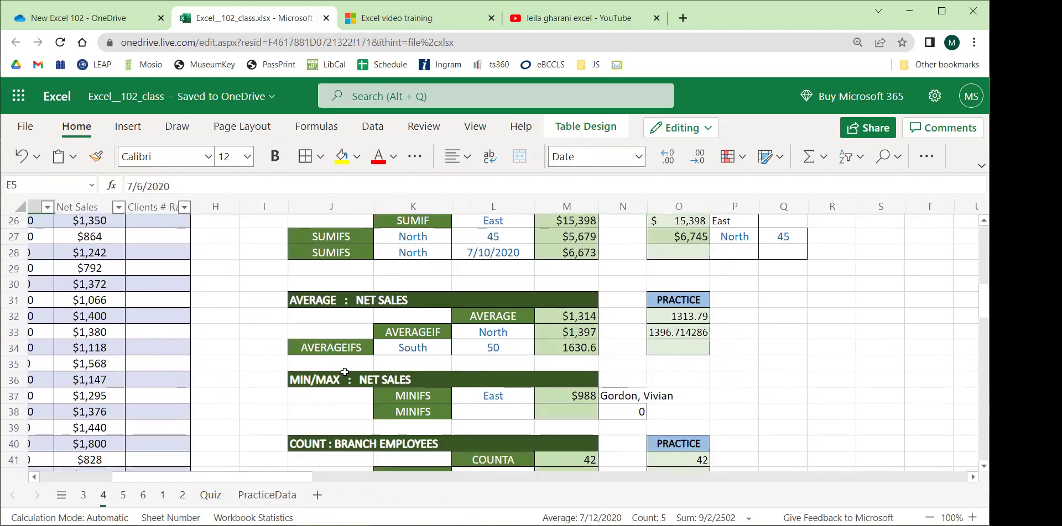
{"action": "scroll", "coordinate": [345, 366], "scroll_direction": "down", "scroll_amount": 2}
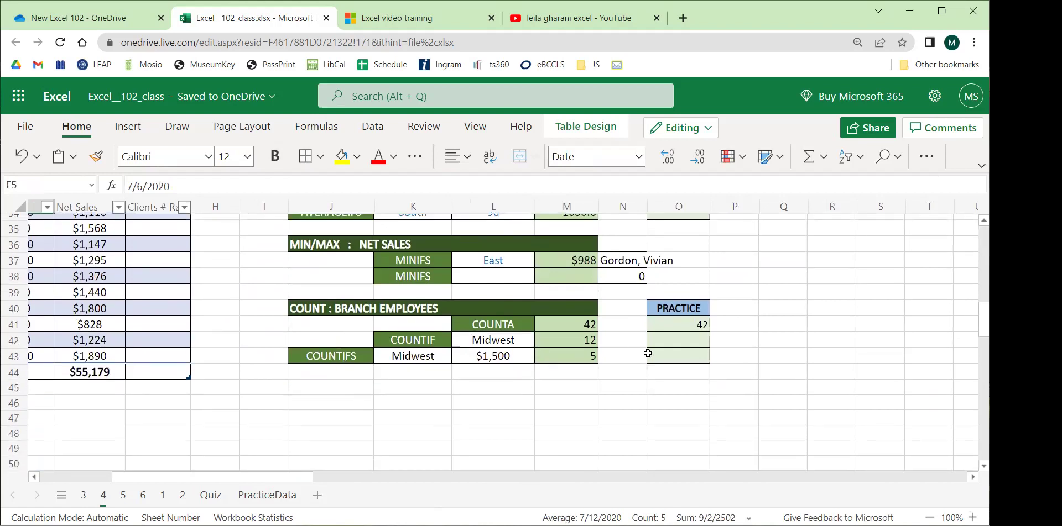
Review the example COUNTIF formula in M42, then begin =COUNTIF( in O42.
{"action": "left_click", "coordinate": [556, 341]}
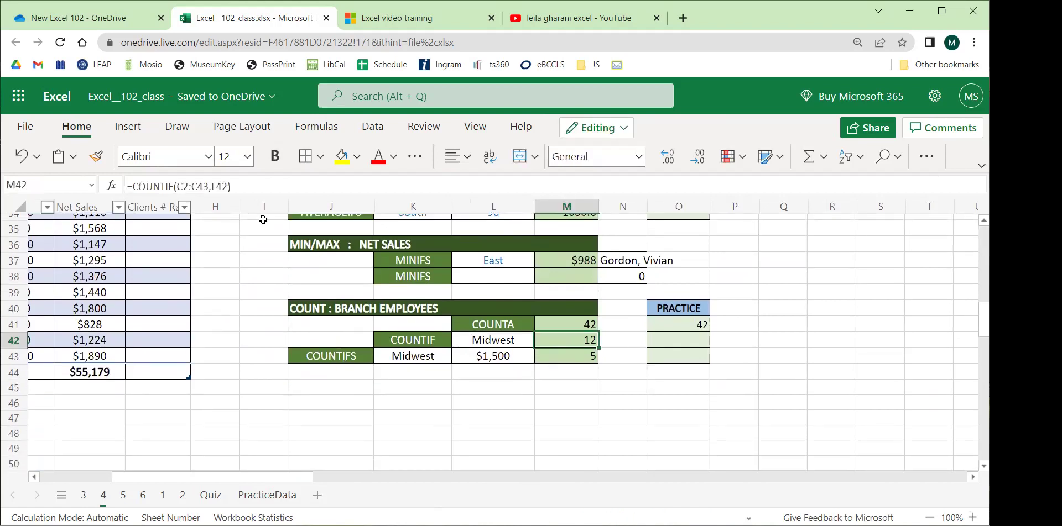
{"action": "left_click", "coordinate": [246, 186]}
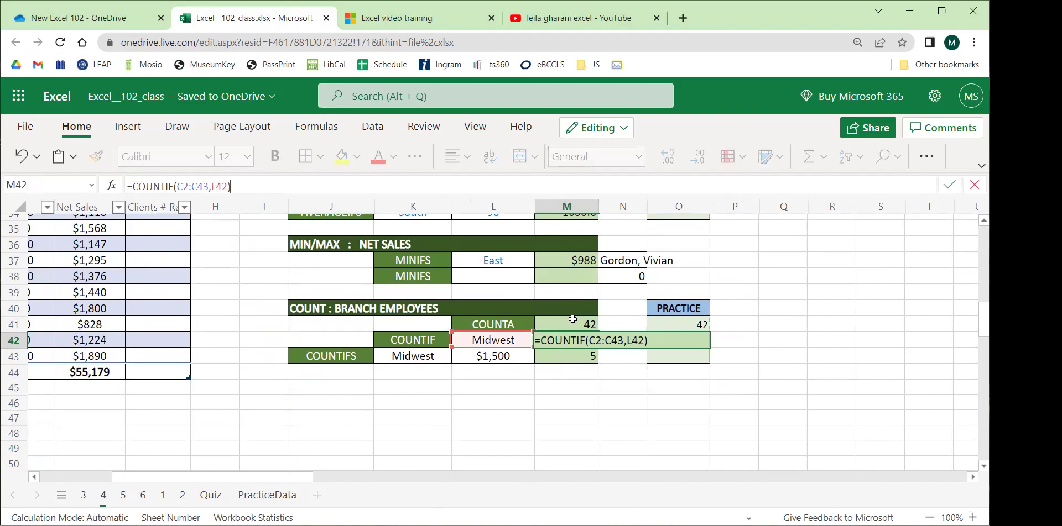
{"action": "key", "text": "Return"}
{"action": "left_click", "coordinate": [670, 338]}
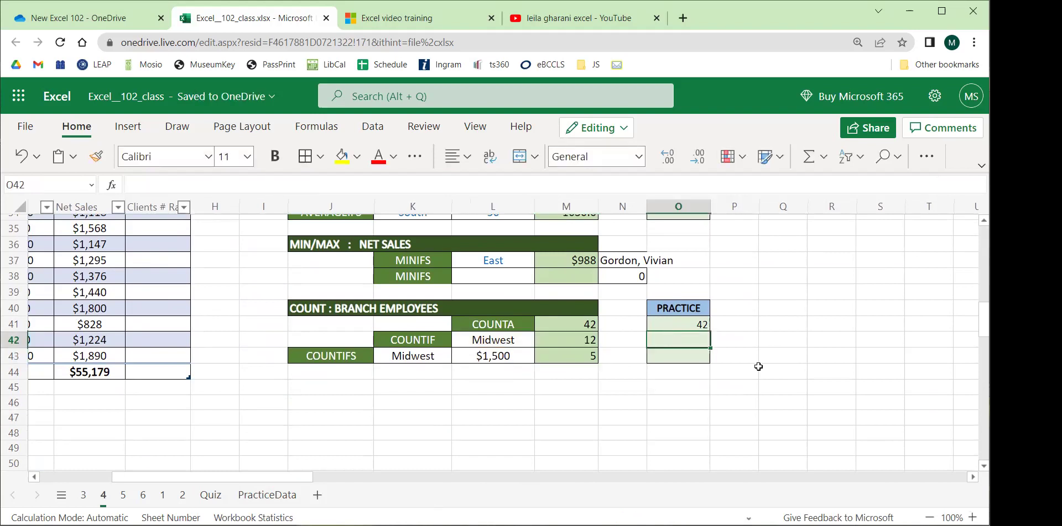
{"action": "type", "text": "=countif"}
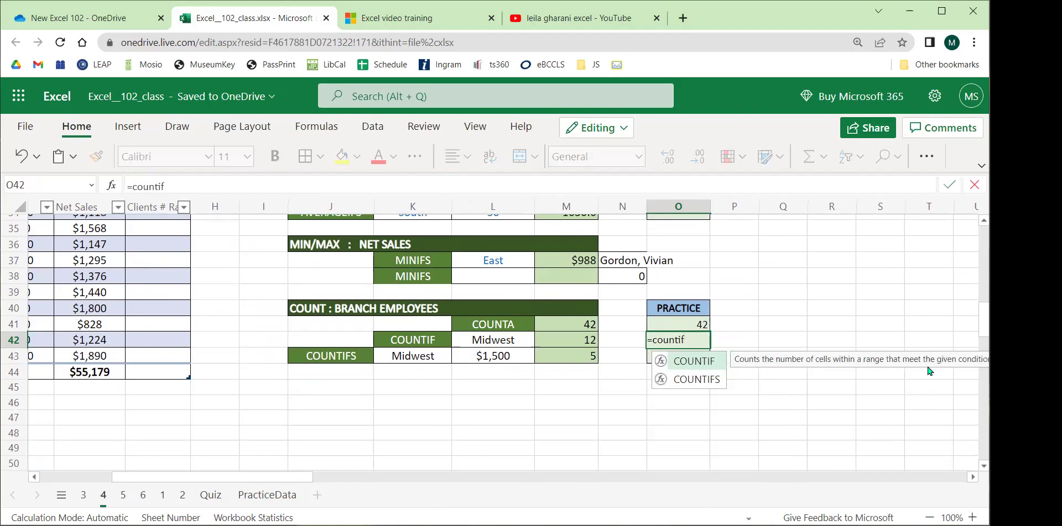
{"action": "type", "text": "("}
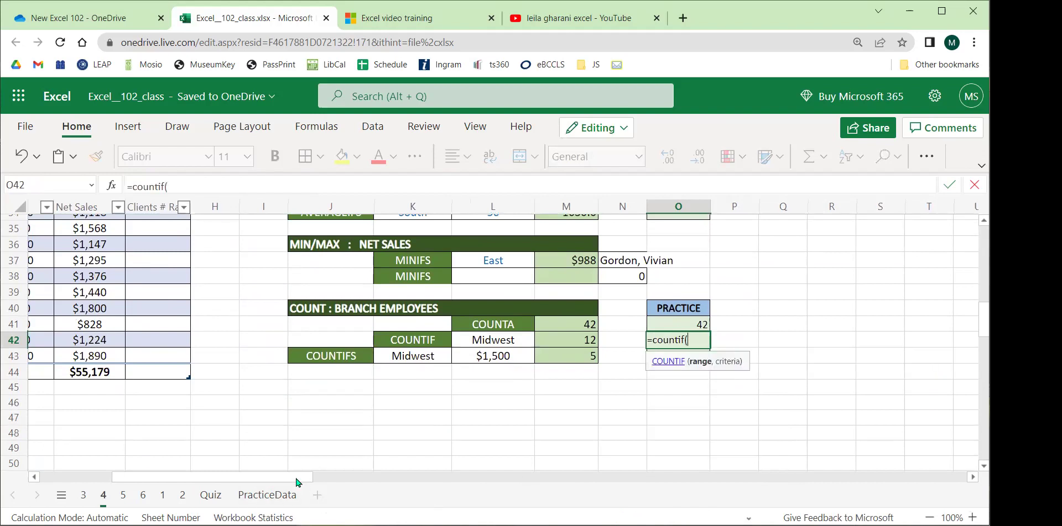
Complete O42 as =COUNTIF(Table1[REGION],L42).
{"action": "left_click_drag", "start_coordinate": [291, 476], "coordinate": [189, 475]}
{"action": "scroll", "coordinate": [87, 279], "scroll_direction": "up", "scroll_amount": 11}
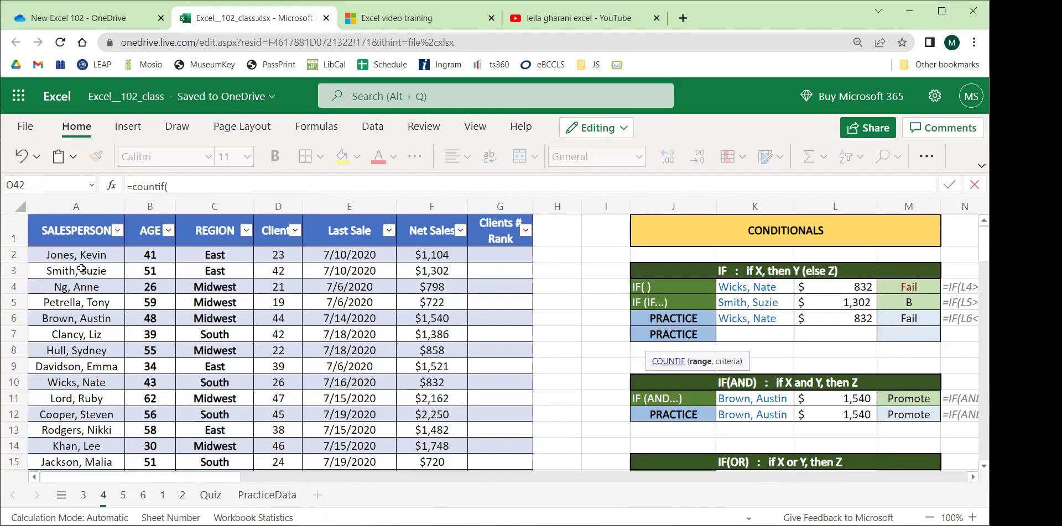
{"action": "left_click_drag", "start_coordinate": [83, 256], "coordinate": [80, 256]}
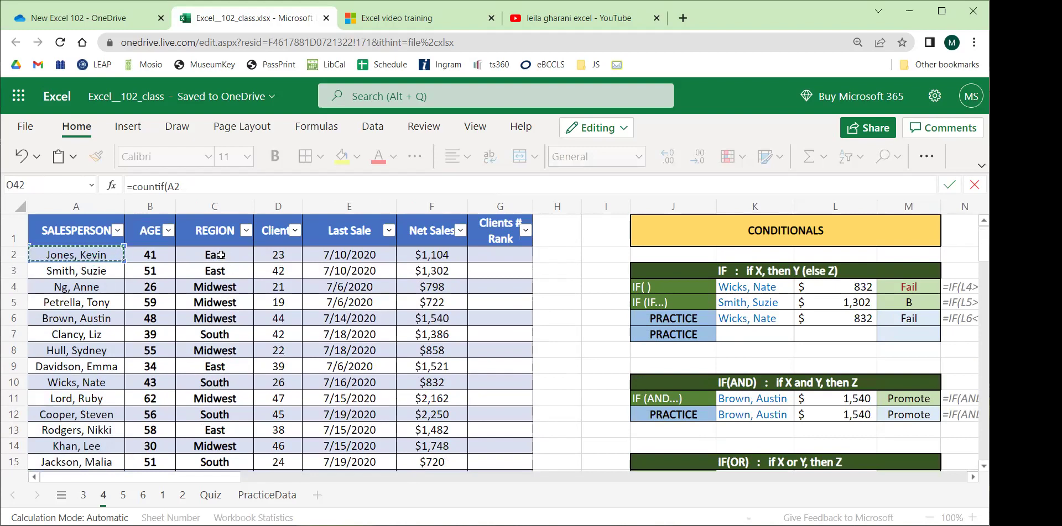
{"action": "left_click_drag", "start_coordinate": [221, 255], "coordinate": [227, 287]}
{"action": "scroll", "coordinate": [280, 370], "scroll_direction": "up", "scroll_amount": 3}
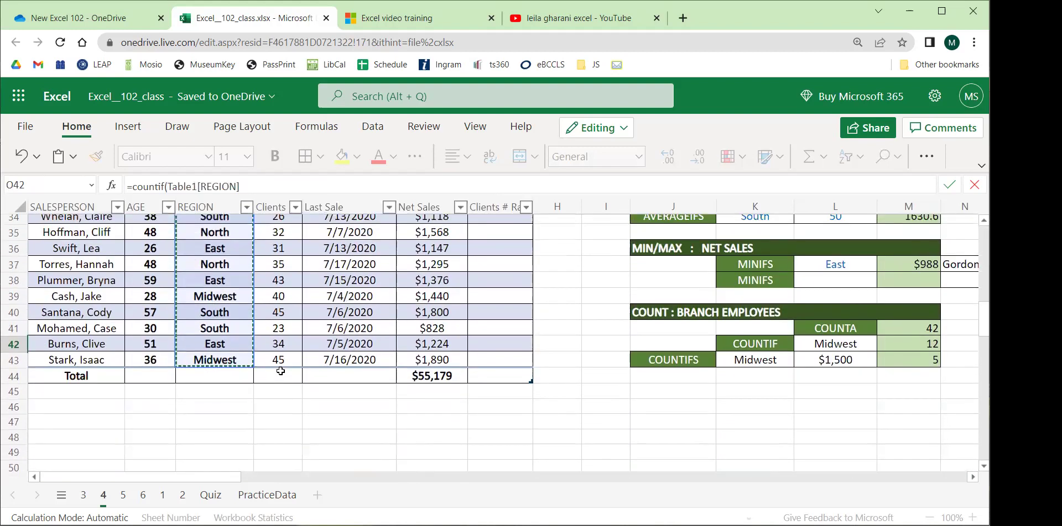
{"action": "scroll", "coordinate": [279, 370], "scroll_direction": "up", "scroll_amount": 3}
{"action": "left_click", "coordinate": [270, 183]}
{"action": "type", "text": ","}
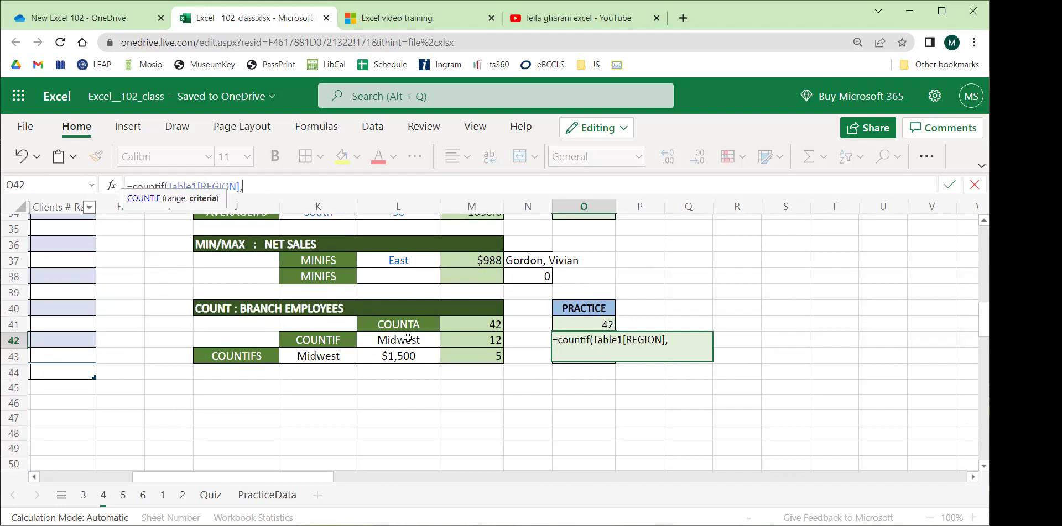
{"action": "left_click", "coordinate": [390, 340]}
{"action": "type", "text": ")"}
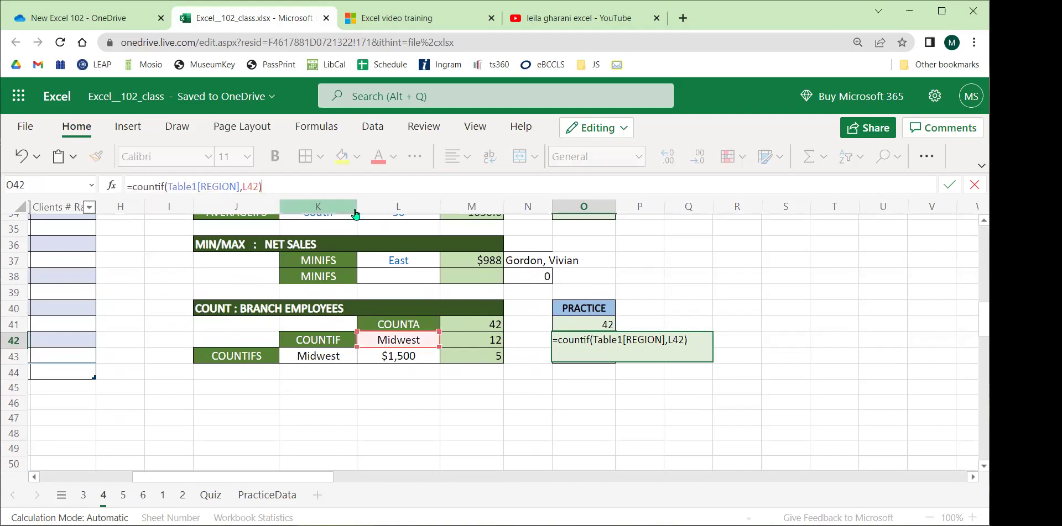
{"action": "key", "text": "Return"}
Switch L42's region to East, then South, so O42 reads 11.
{"action": "left_click", "coordinate": [410, 338]}
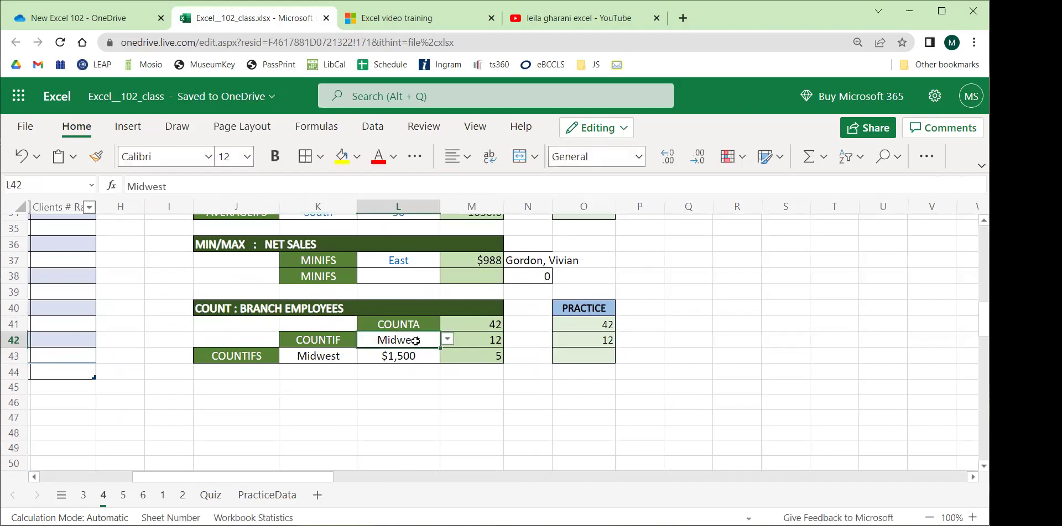
{"action": "left_click", "coordinate": [447, 340]}
{"action": "left_click", "coordinate": [365, 376]}
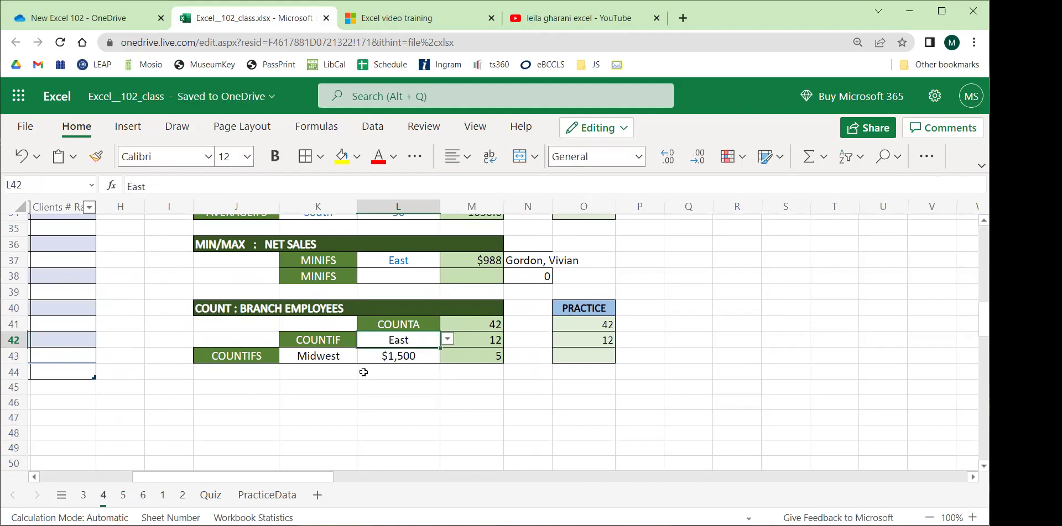
{"action": "left_click", "coordinate": [447, 340]}
{"action": "left_click", "coordinate": [379, 396]}
{"action": "left_click", "coordinate": [466, 375]}
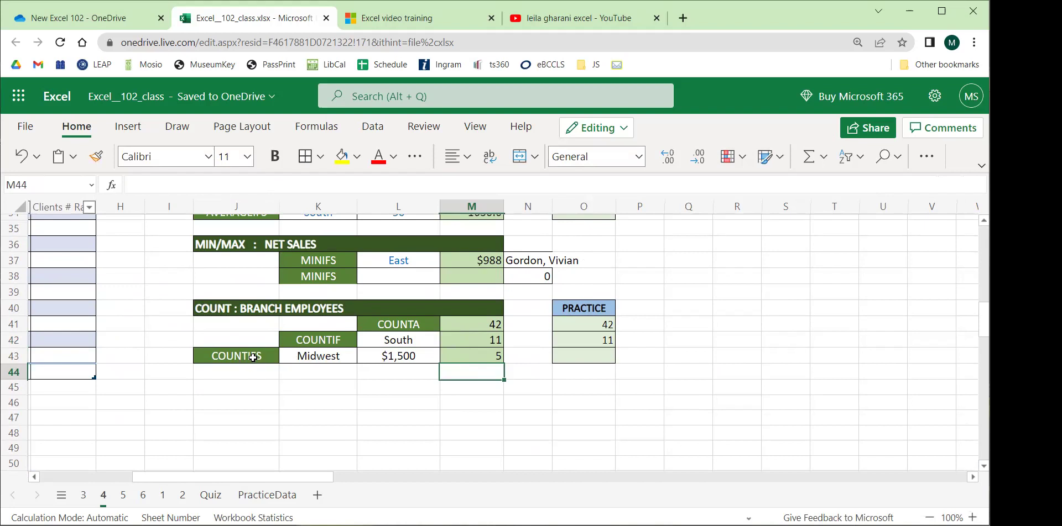
{"action": "left_click", "coordinate": [338, 360]}
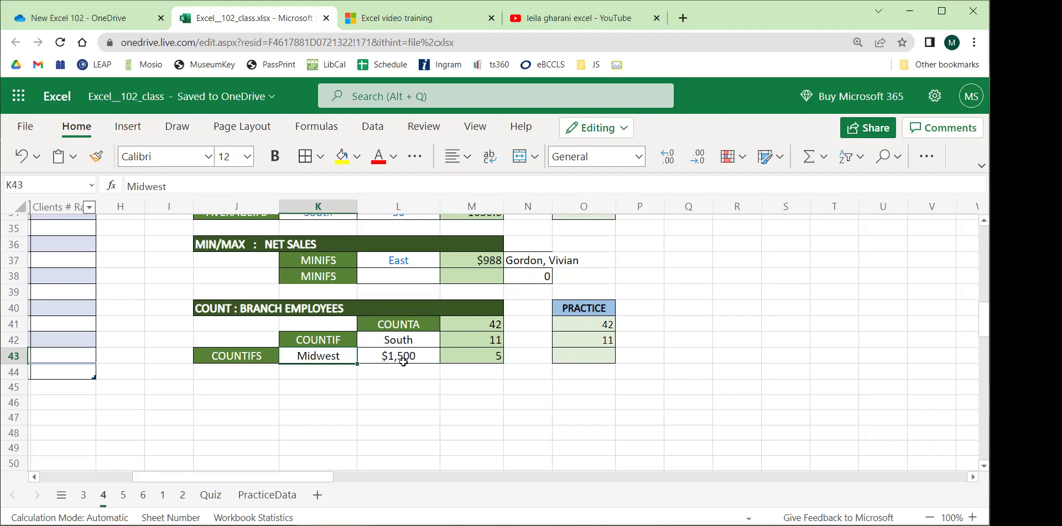
{"action": "left_click", "coordinate": [423, 355]}
{"action": "left_click", "coordinate": [491, 355]}
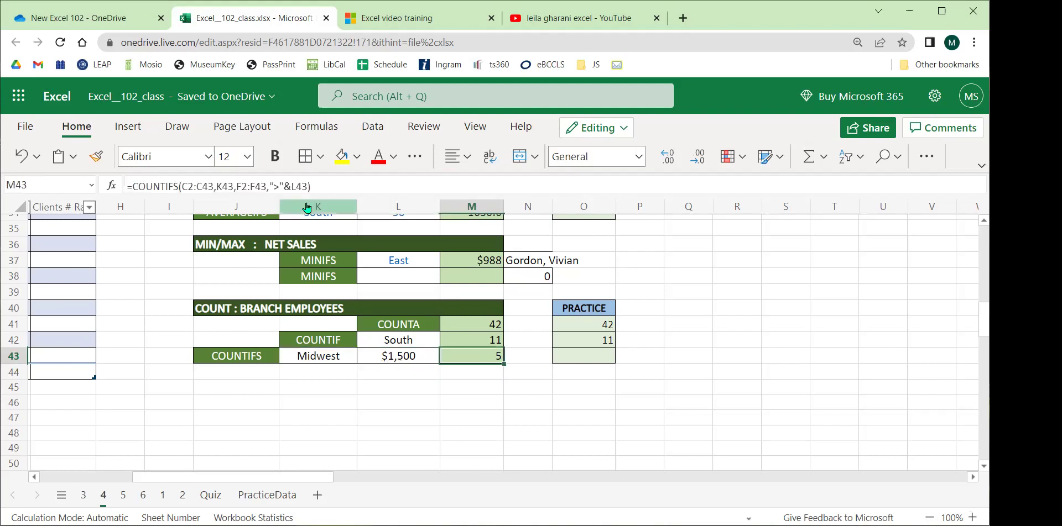
{"action": "left_click", "coordinate": [279, 185]}
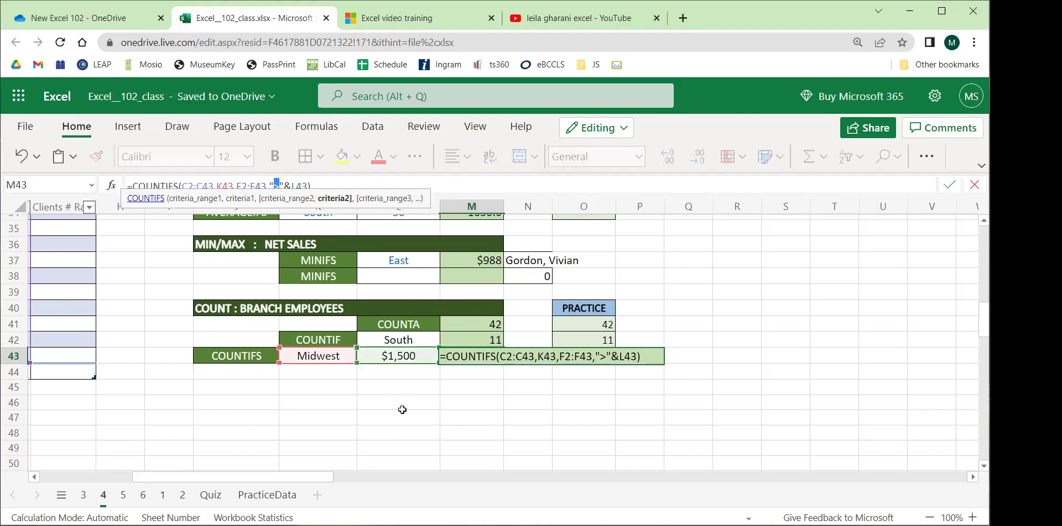
{"action": "key", "text": "Return"}
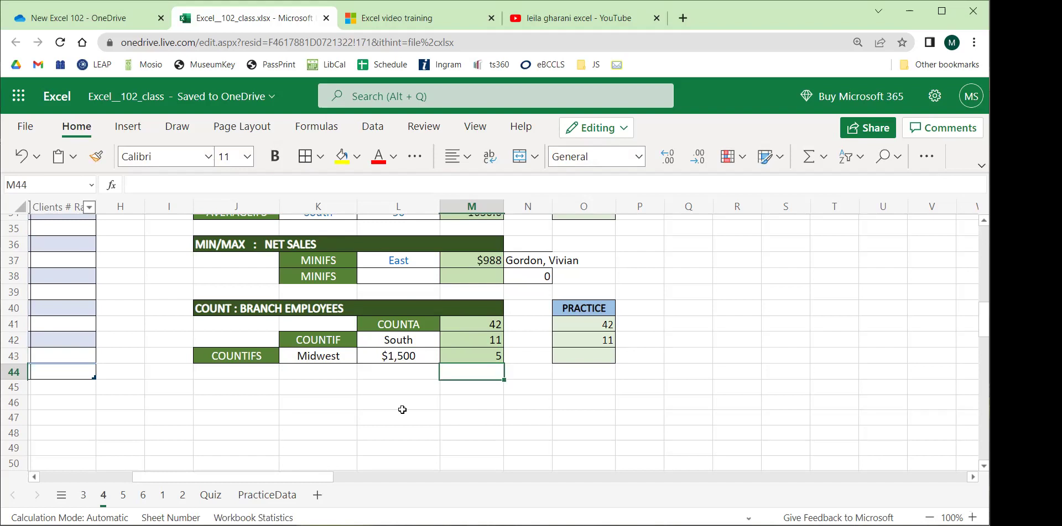
{"action": "scroll", "coordinate": [398, 410], "scroll_direction": "up", "scroll_amount": 9}
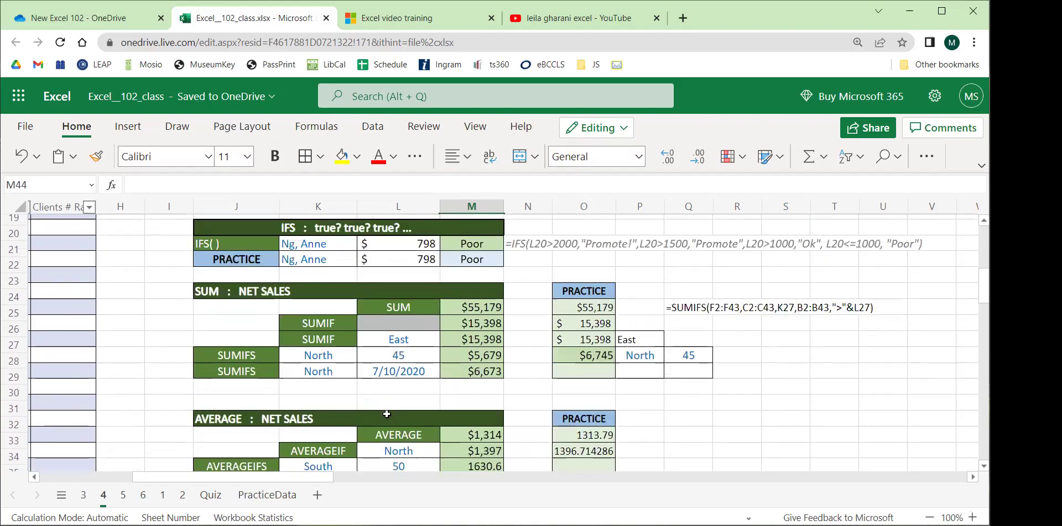
{"action": "scroll", "coordinate": [385, 414], "scroll_direction": "up", "scroll_amount": 3}
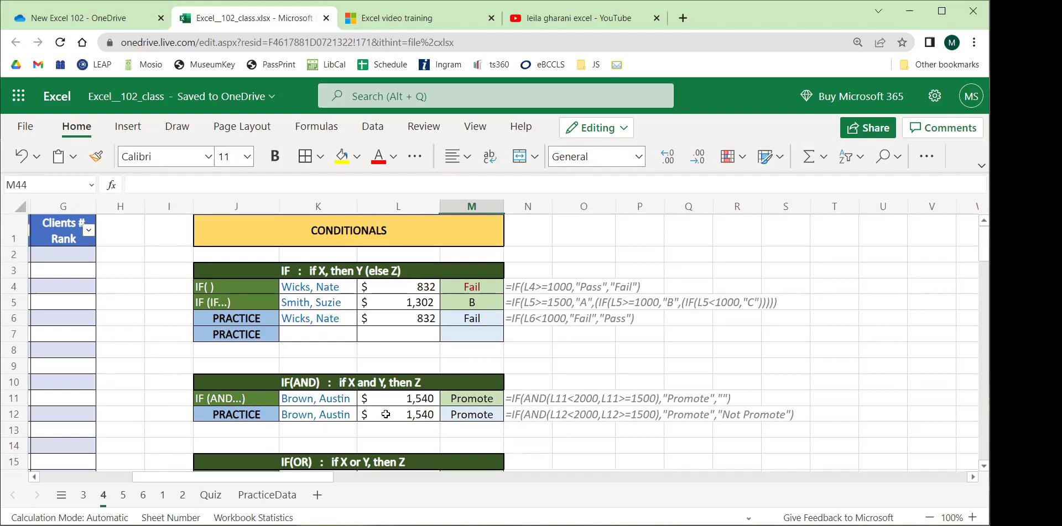
{"action": "scroll", "coordinate": [339, 383], "scroll_direction": "down", "scroll_amount": 5}
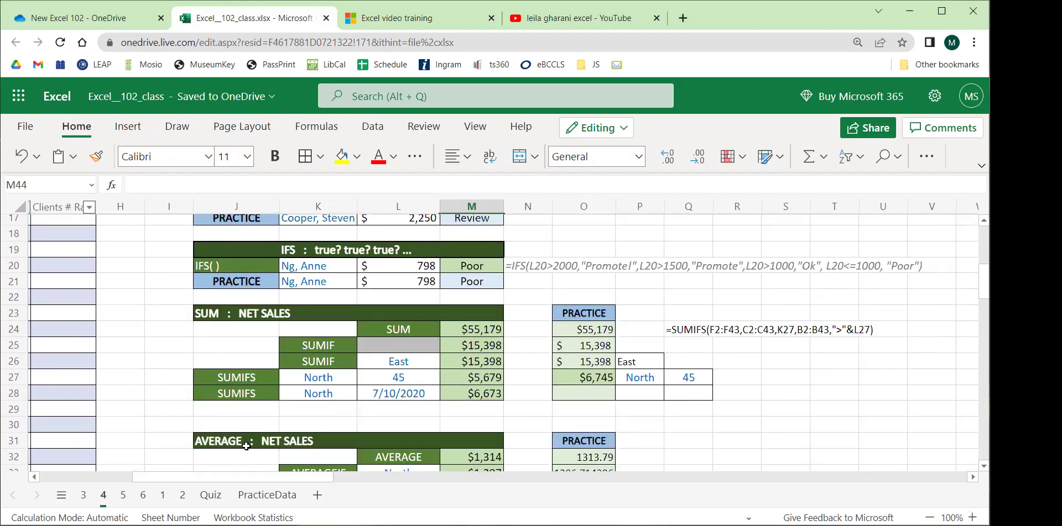
{"action": "scroll", "coordinate": [246, 484], "scroll_direction": "left", "scroll_amount": 3}
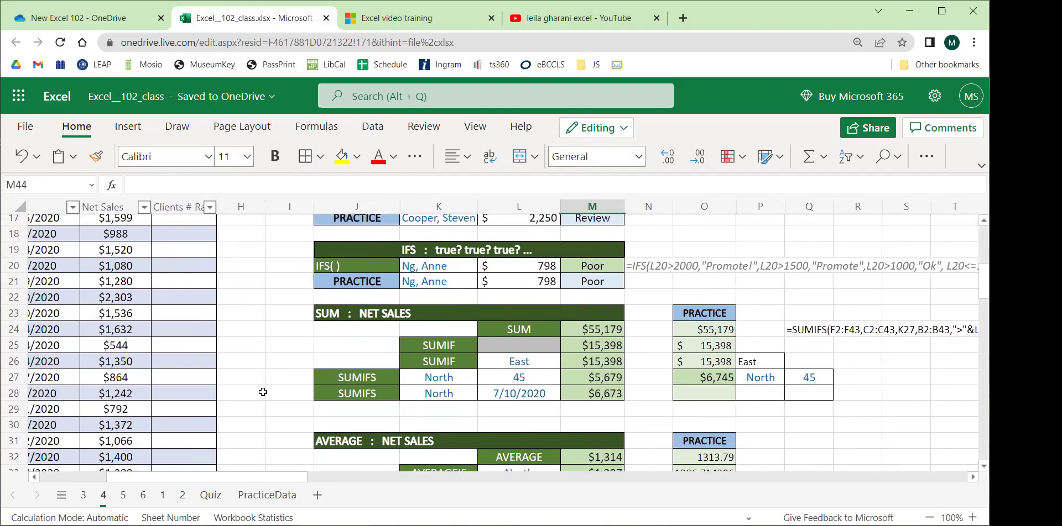
{"action": "scroll", "coordinate": [264, 390], "scroll_direction": "down", "scroll_amount": 4}
{"action": "scroll", "coordinate": [264, 388], "scroll_direction": "down", "scroll_amount": 2}
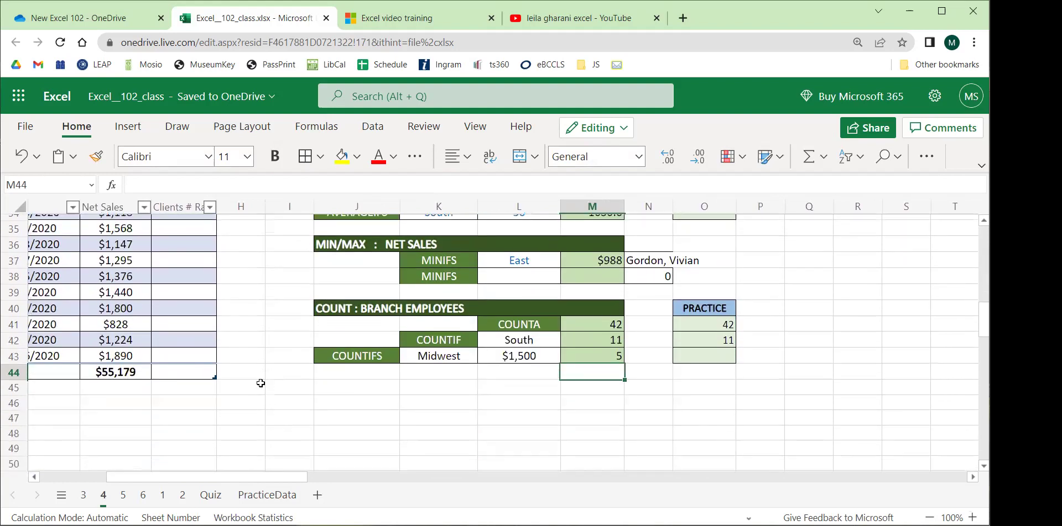
Open the Conditional Formatting sheet 5 and expand the full ribbon to browse its examples.
{"action": "left_click", "coordinate": [124, 495]}
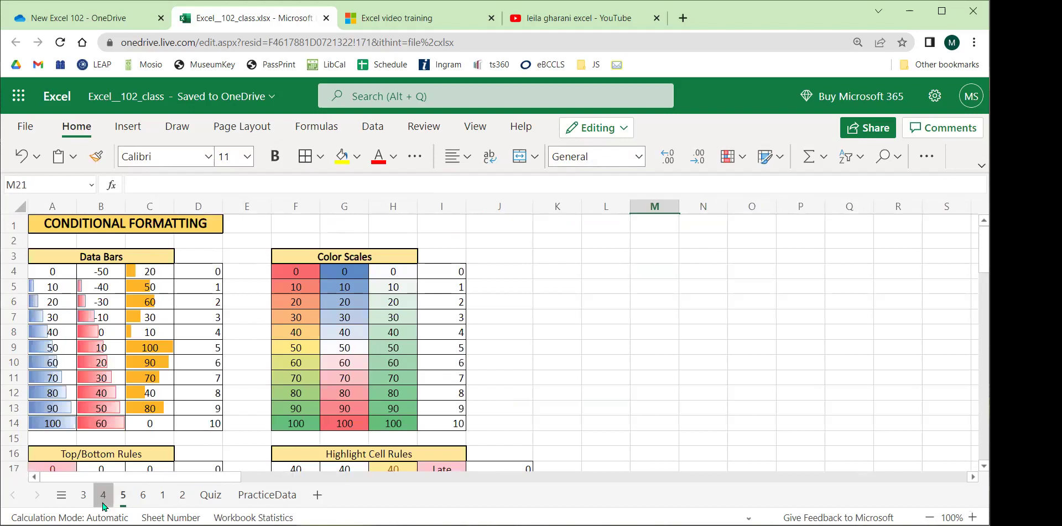
{"action": "left_click", "coordinate": [103, 496]}
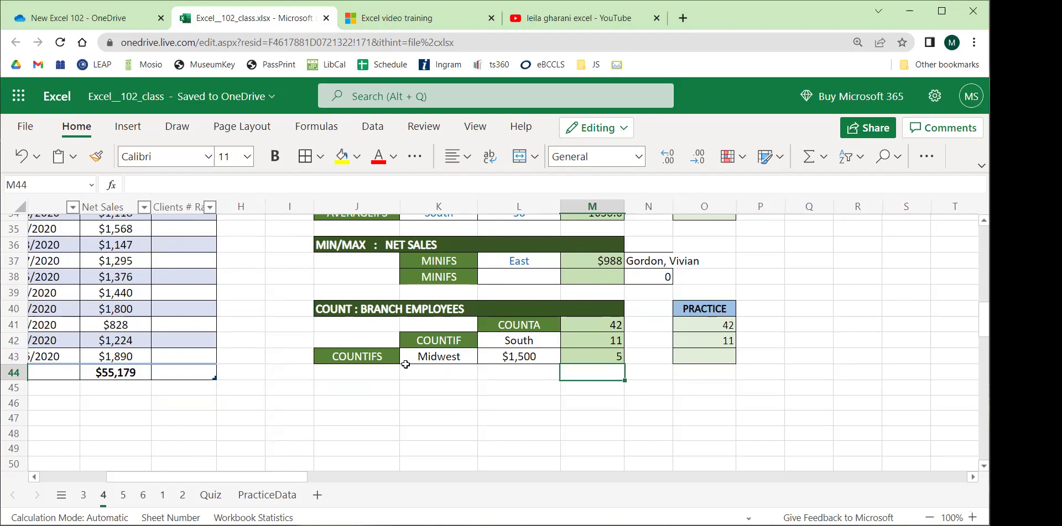
{"action": "left_click", "coordinate": [122, 496]}
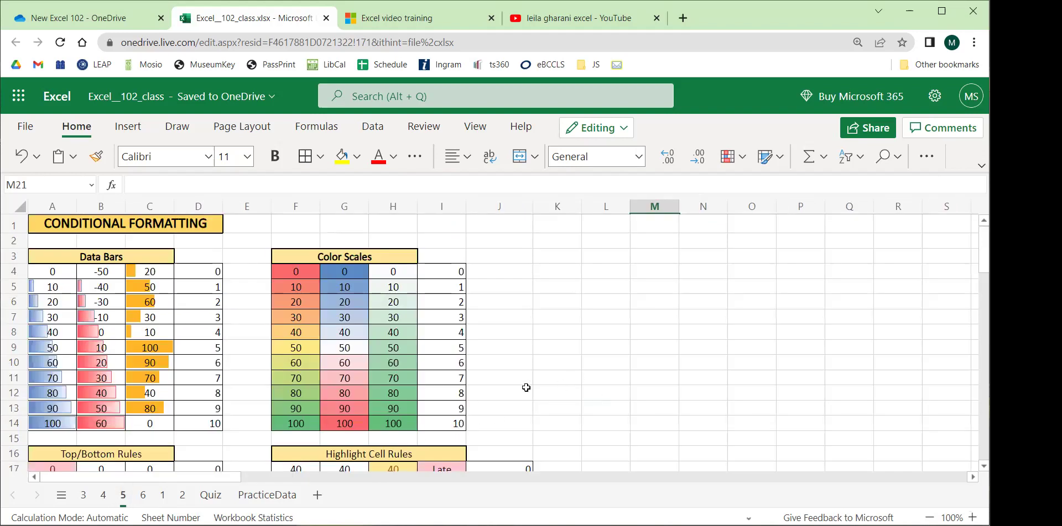
{"action": "scroll", "coordinate": [526, 388], "scroll_direction": "down", "scroll_amount": 10}
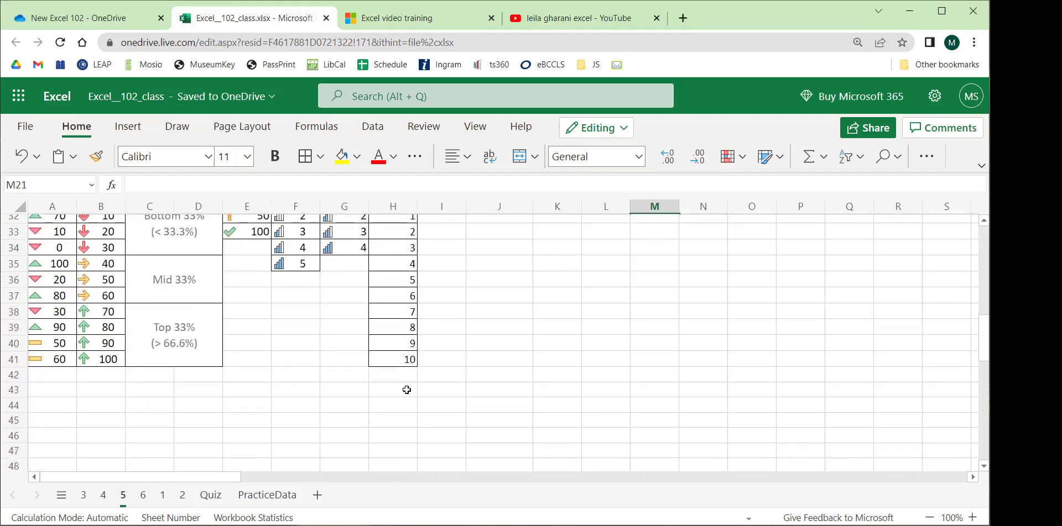
{"action": "scroll", "coordinate": [406, 390], "scroll_direction": "up", "scroll_amount": 9}
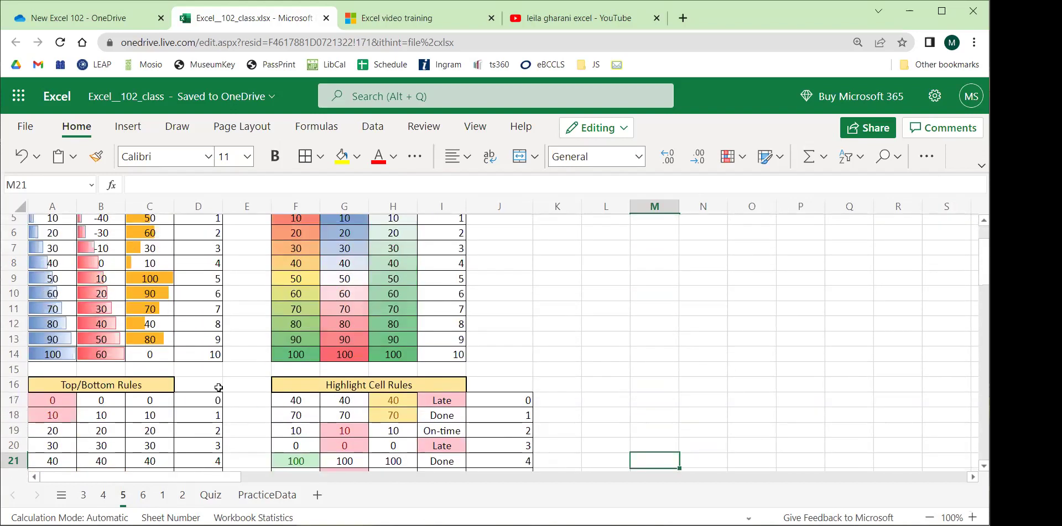
{"action": "scroll", "coordinate": [218, 388], "scroll_direction": "up", "scroll_amount": 2}
{"action": "left_click", "coordinate": [981, 164]}
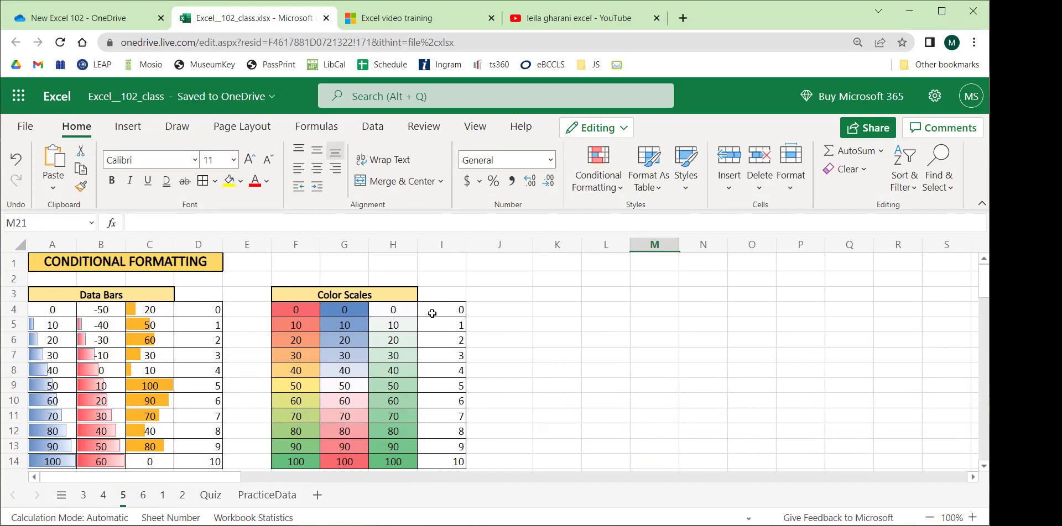
{"action": "scroll", "coordinate": [278, 329], "scroll_direction": "down", "scroll_amount": 2}
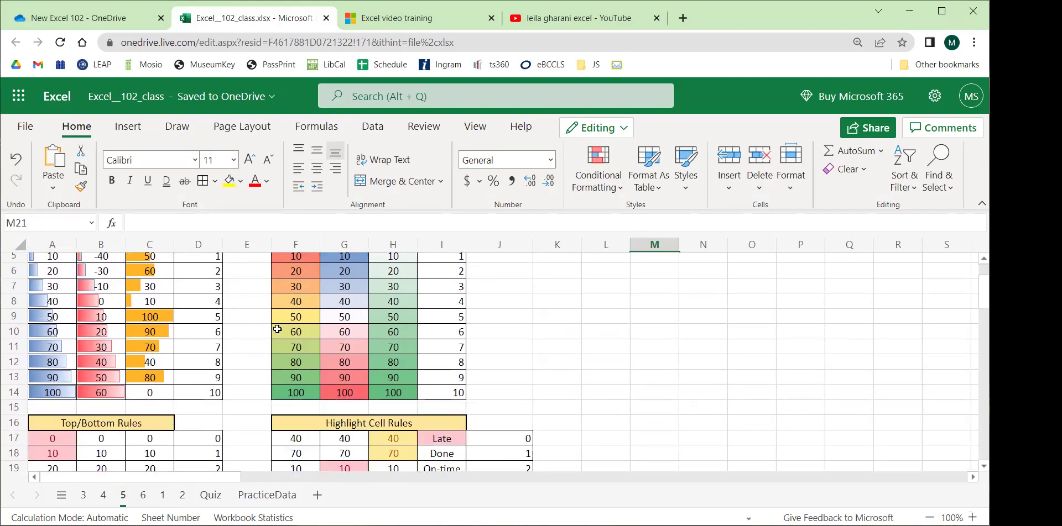
{"action": "scroll", "coordinate": [200, 339], "scroll_direction": "up", "scroll_amount": 2}
Inspect the blue data bar values in A4:A14, peaking at 100 in A14, with the compact ribbon restored.
{"action": "left_click_drag", "start_coordinate": [53, 312], "coordinate": [51, 459]}
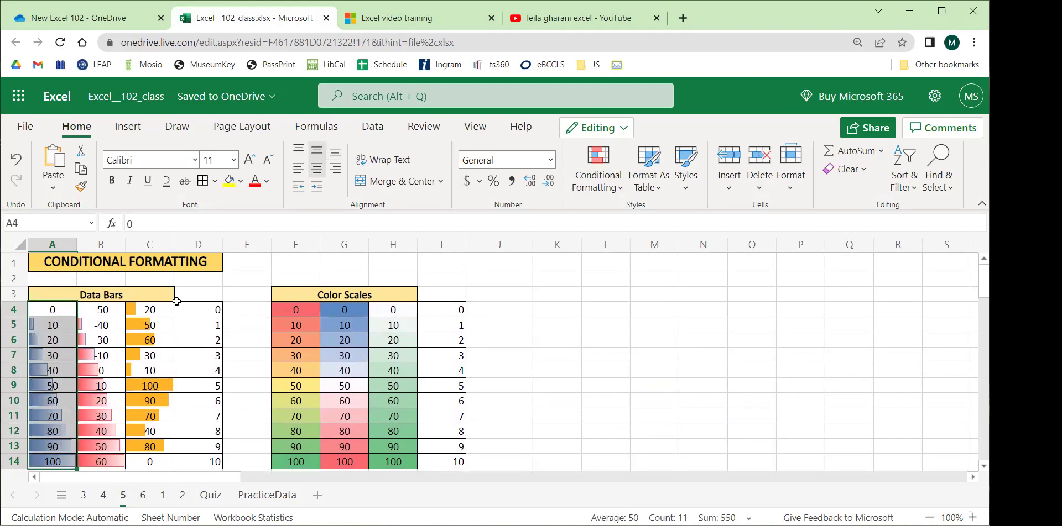
{"action": "left_click", "coordinate": [168, 343]}
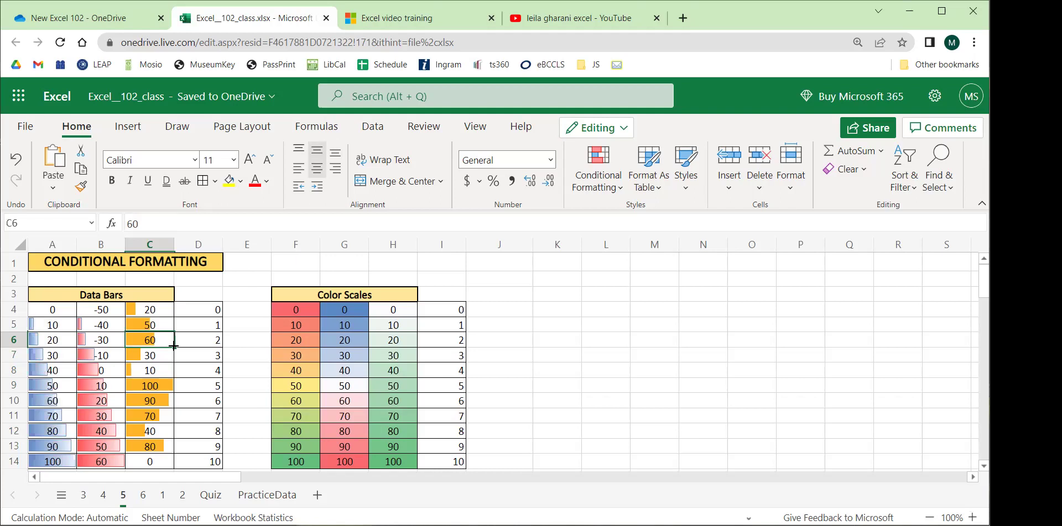
{"action": "scroll", "coordinate": [172, 346], "scroll_direction": "down", "scroll_amount": 3}
{"action": "scroll", "coordinate": [88, 304], "scroll_direction": "up", "scroll_amount": 3}
{"action": "key", "text": "ctrl+F1"}
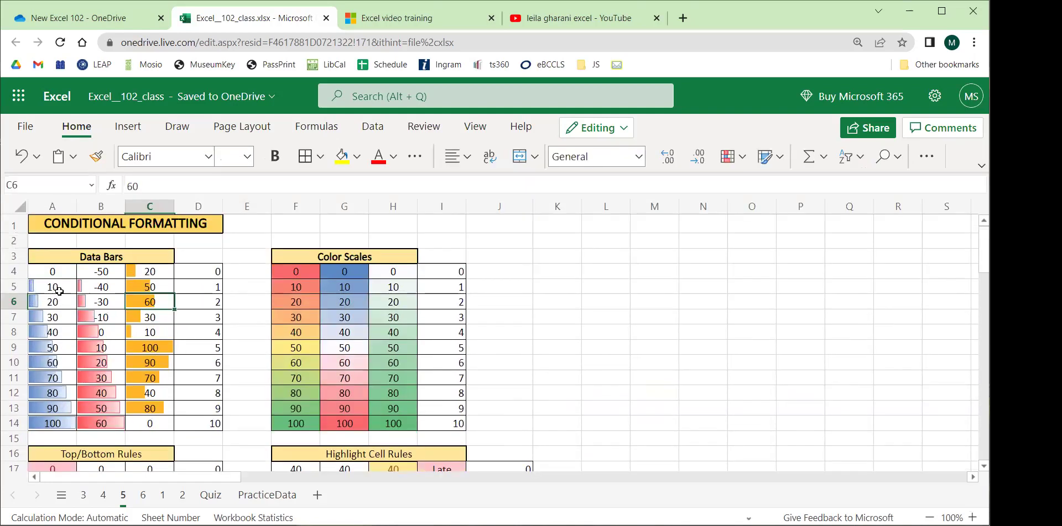
{"action": "left_click_drag", "start_coordinate": [55, 267], "coordinate": [65, 423]}
{"action": "left_click", "coordinate": [85, 374]}
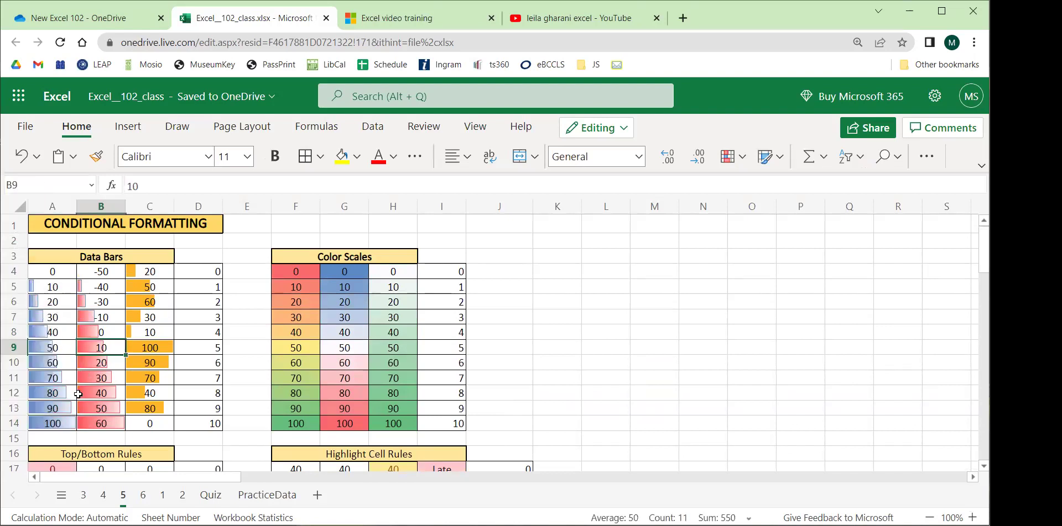
{"action": "left_click", "coordinate": [48, 425]}
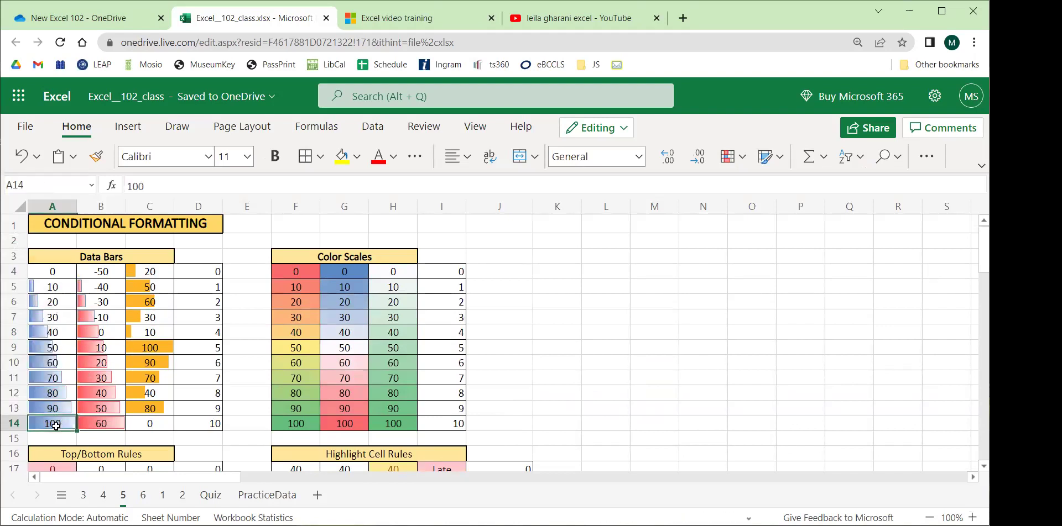
{"action": "left_click_drag", "start_coordinate": [63, 279], "coordinate": [97, 274]}
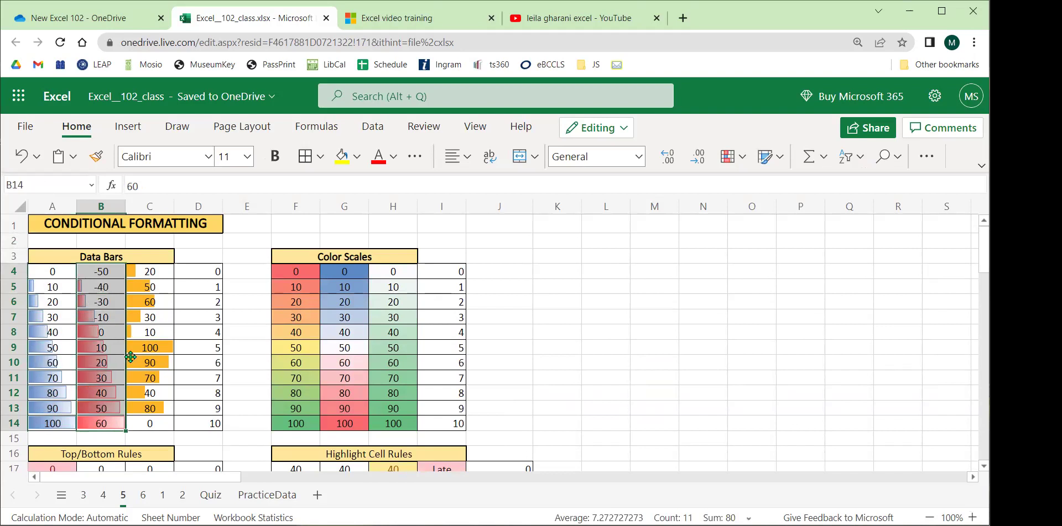
Inspect the orange data bar values in C4:C14, then select the plain numbers D4:D14.
{"action": "left_click_drag", "start_coordinate": [151, 275], "coordinate": [153, 425]}
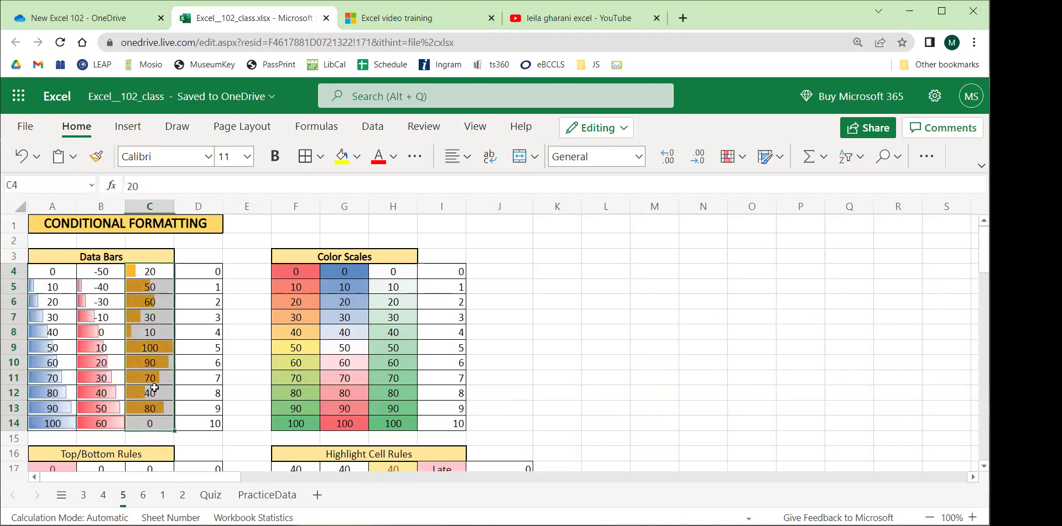
{"action": "left_click", "coordinate": [154, 390]}
{"action": "left_click_drag", "start_coordinate": [152, 280], "coordinate": [158, 420]}
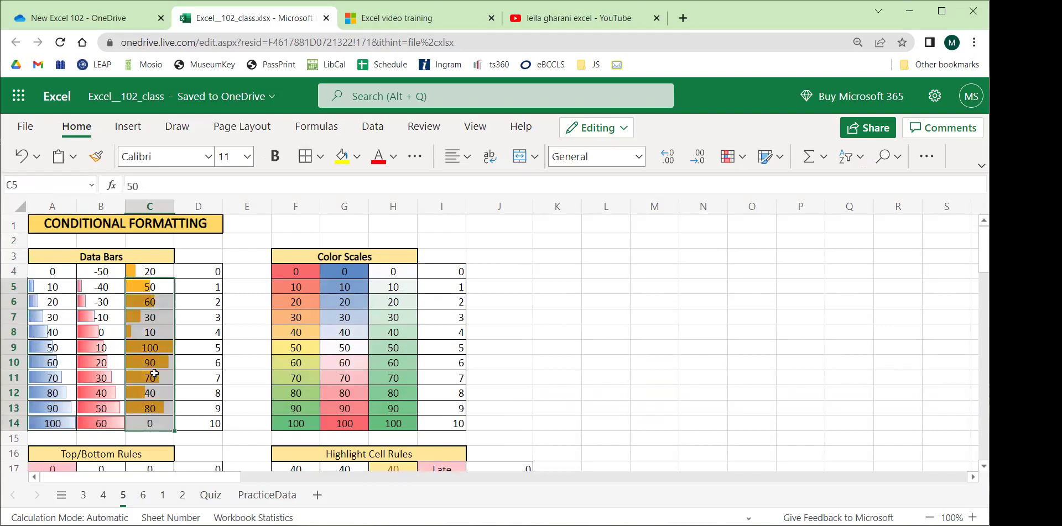
{"action": "left_click", "coordinate": [153, 348]}
{"action": "left_click", "coordinate": [151, 333]}
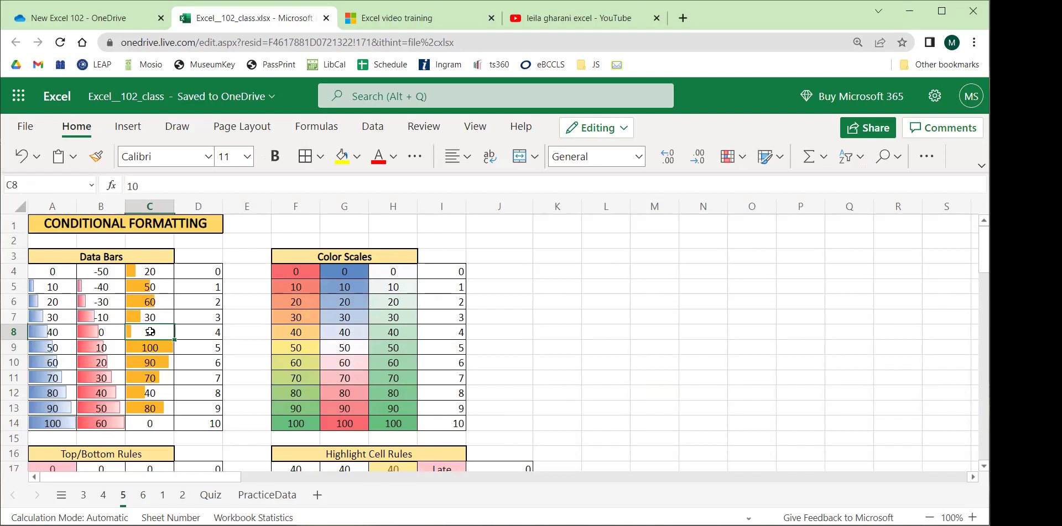
{"action": "scroll", "coordinate": [228, 335], "scroll_direction": "down", "scroll_amount": 5}
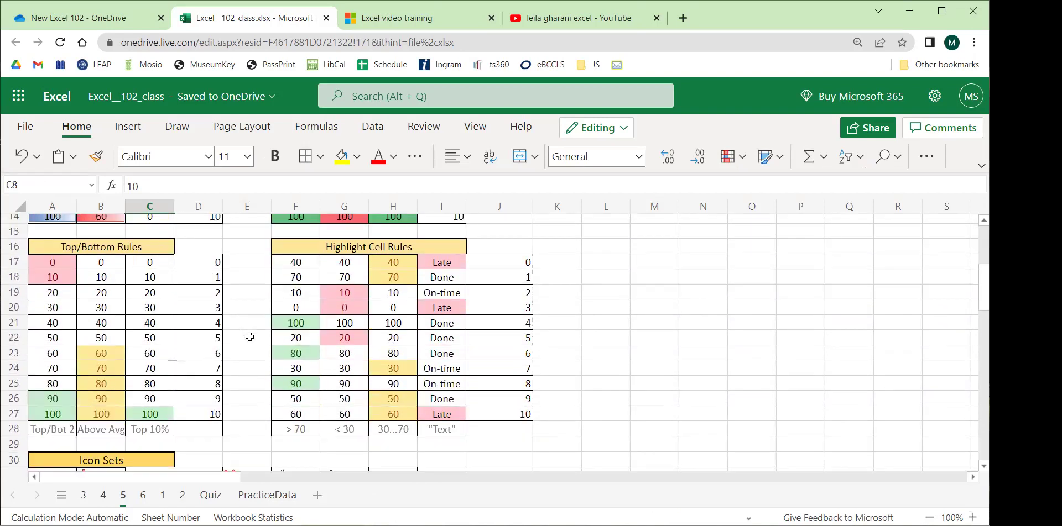
{"action": "scroll", "coordinate": [246, 336], "scroll_direction": "up", "scroll_amount": 5}
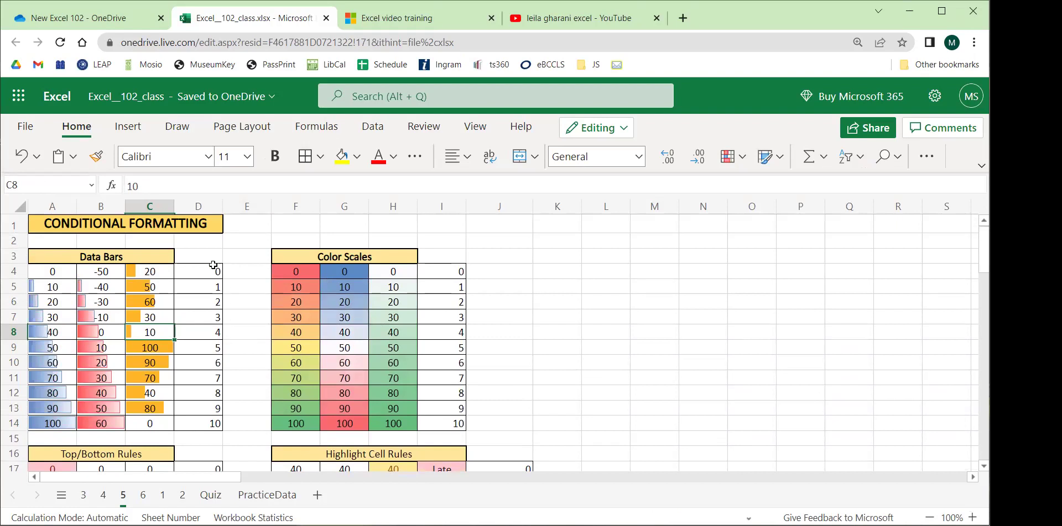
{"action": "left_click_drag", "start_coordinate": [193, 273], "coordinate": [206, 425]}
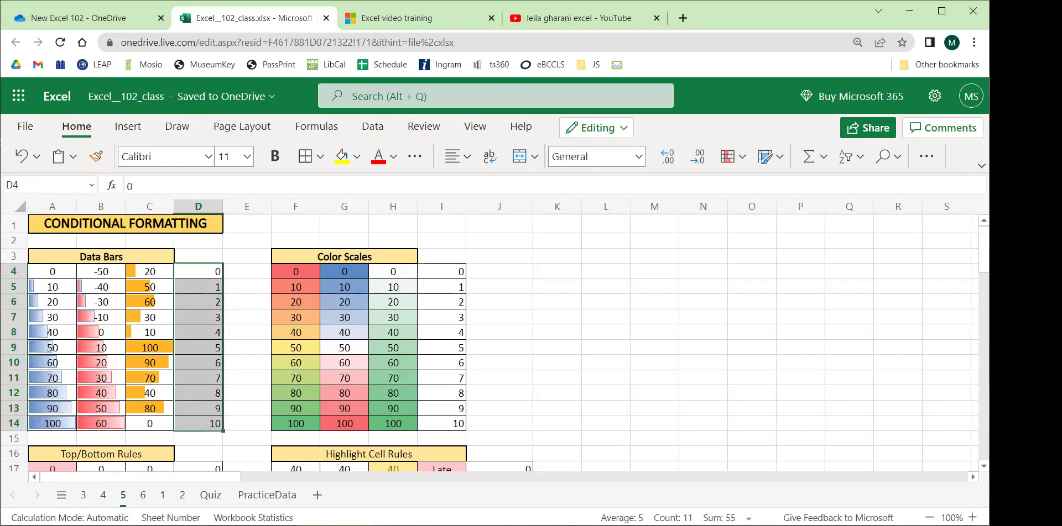
Apply the Gradient Fill Green Data Bar from Conditional Formatting > Data Bars to D4:D14.
{"action": "left_click", "coordinate": [982, 165]}
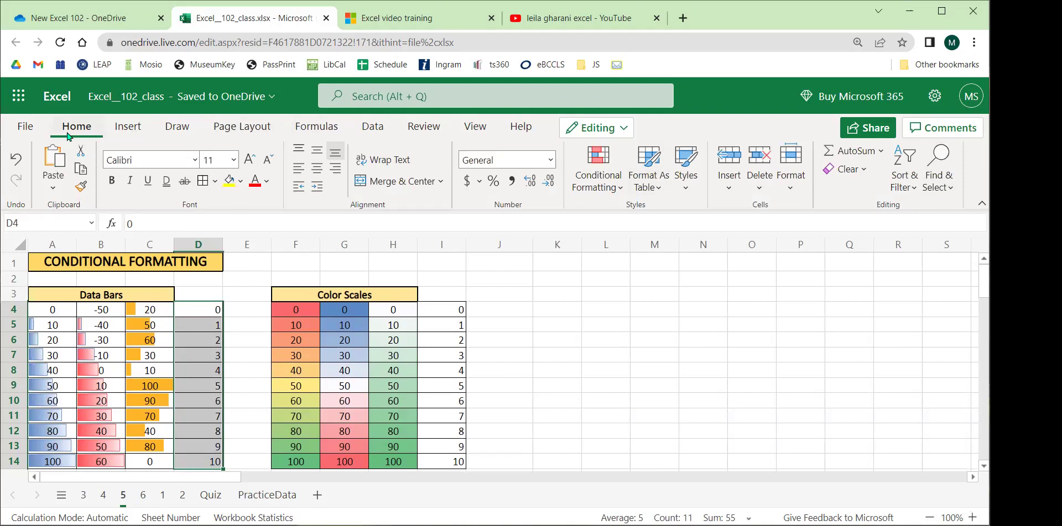
{"action": "left_click", "coordinate": [613, 188]}
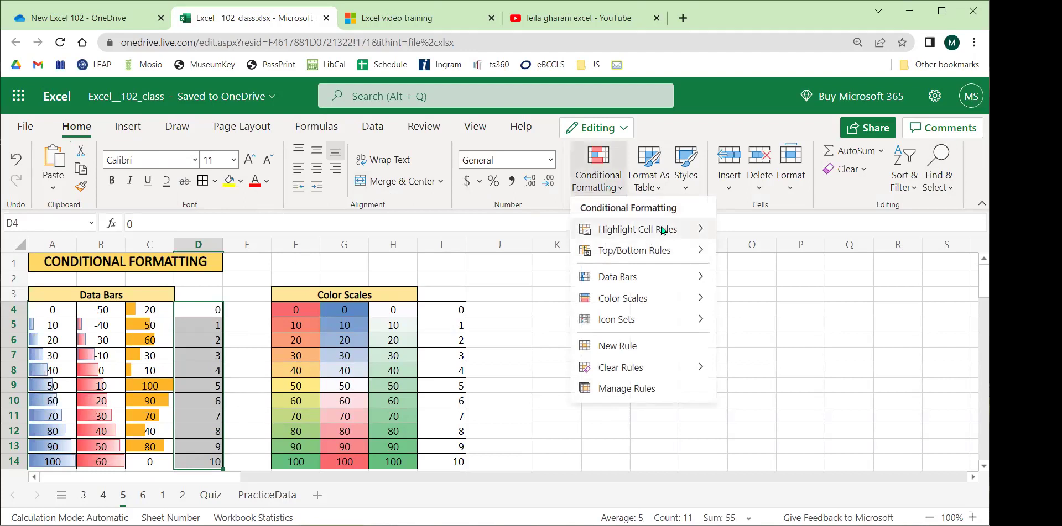
{"action": "mouse_move", "coordinate": [663, 231]}
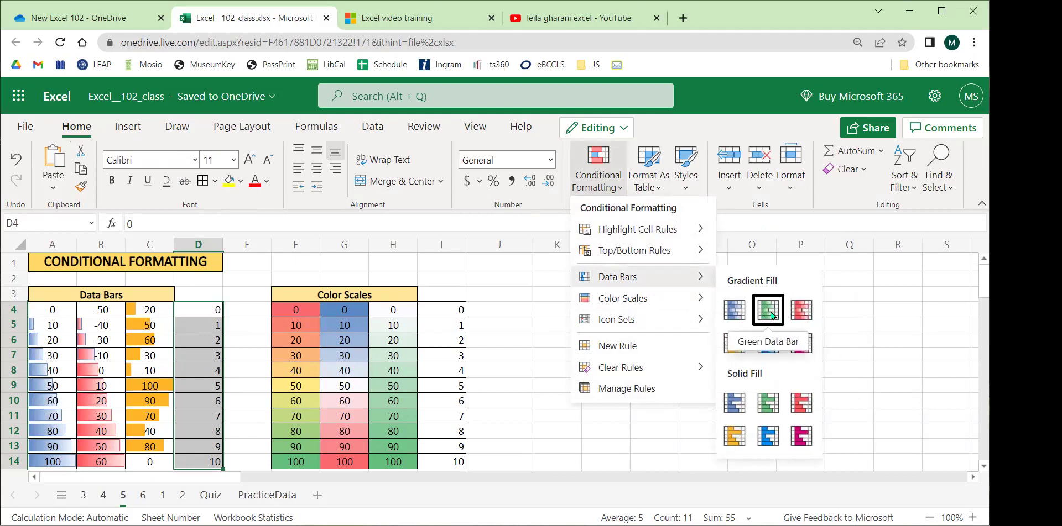
{"action": "left_click", "coordinate": [771, 315]}
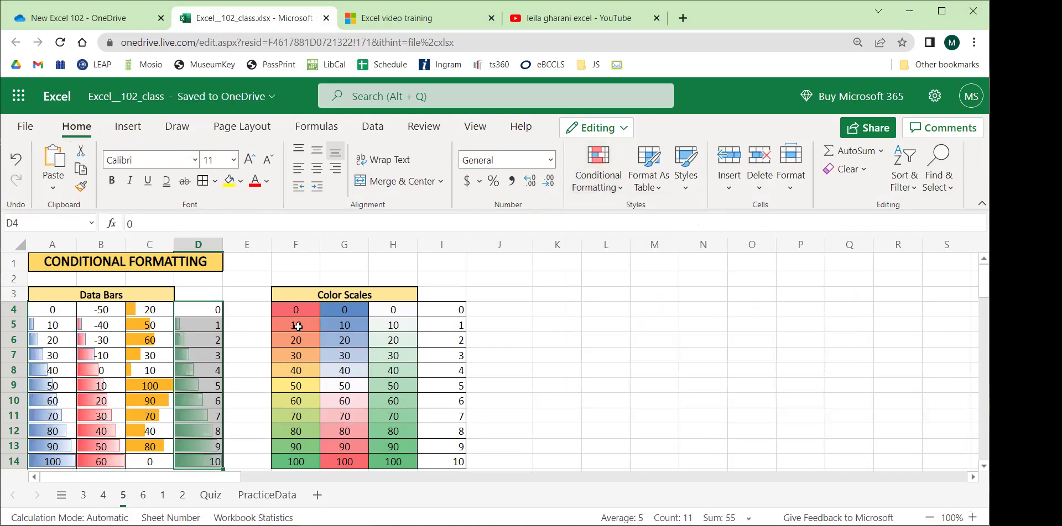
{"action": "left_click", "coordinate": [254, 328]}
{"action": "scroll", "coordinate": [253, 328], "scroll_direction": "down", "scroll_amount": 3}
{"action": "scroll", "coordinate": [254, 328], "scroll_direction": "up", "scroll_amount": 3}
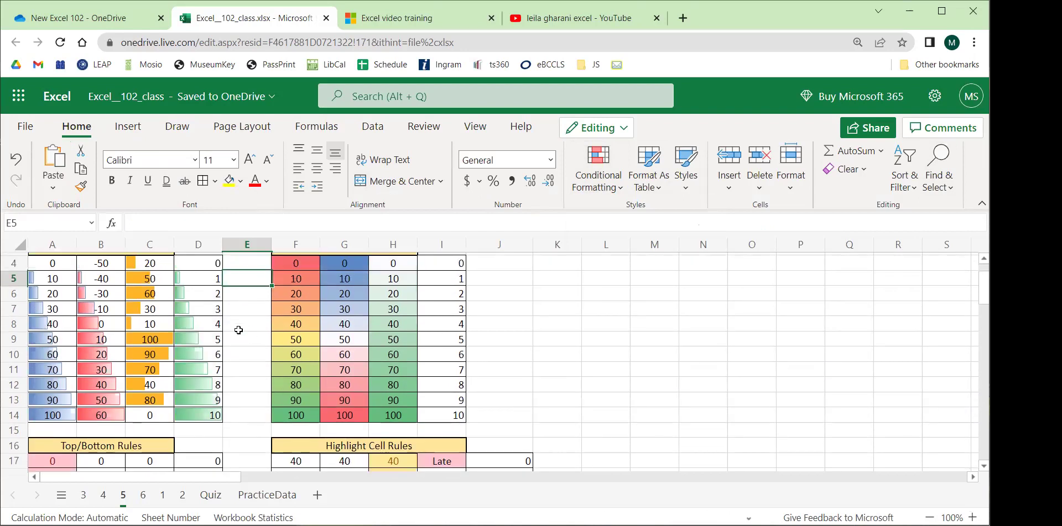
Enter new values in column D: 12 in D9, -1 in D6 and 100 in D11.
{"action": "left_click", "coordinate": [981, 204]}
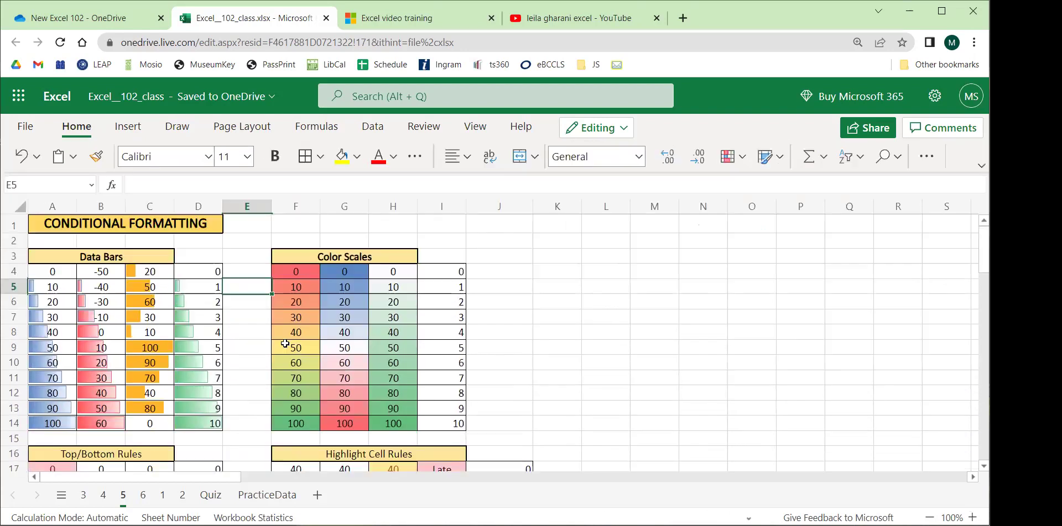
{"action": "left_click", "coordinate": [201, 349]}
{"action": "type", "text": "12"}
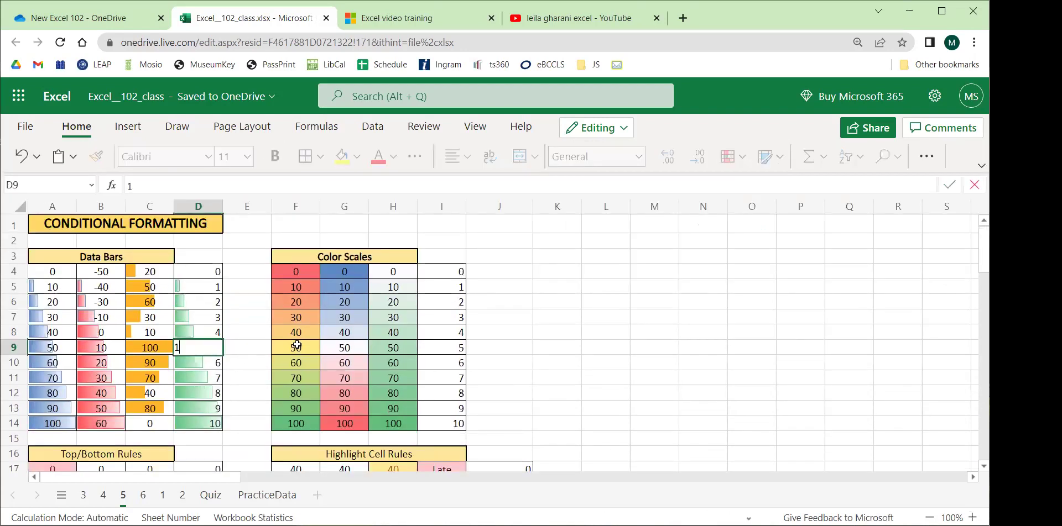
{"action": "key", "text": "Return"}
{"action": "left_click", "coordinate": [205, 309]}
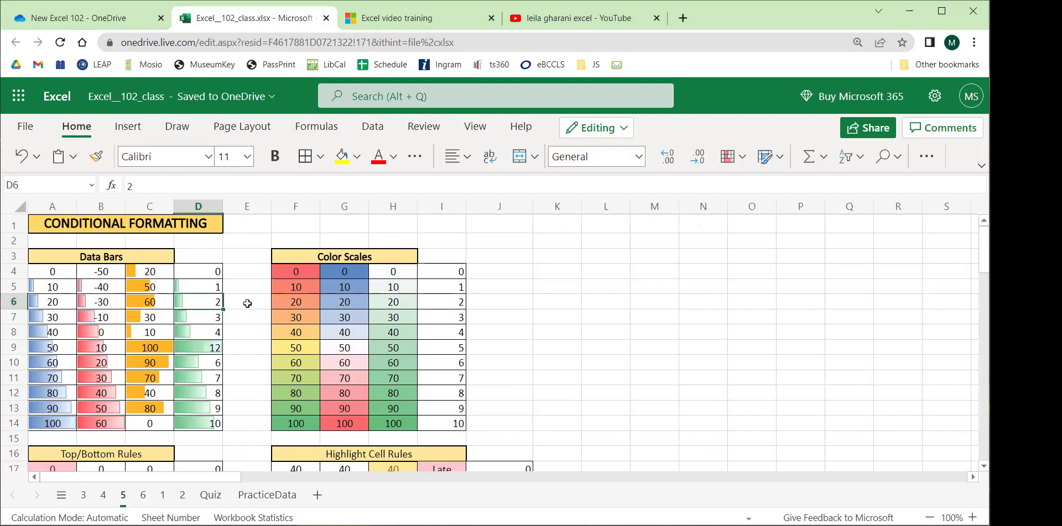
{"action": "type", "text": "-1"}
{"action": "key", "text": "Return"}
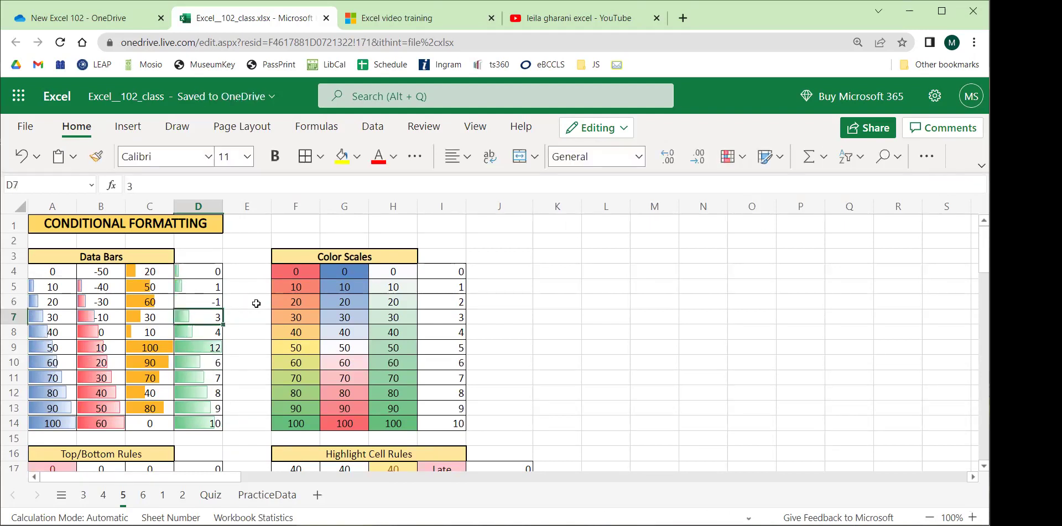
{"action": "left_click", "coordinate": [190, 383]}
{"action": "type", "text": "100"}
{"action": "key", "text": "Return"}
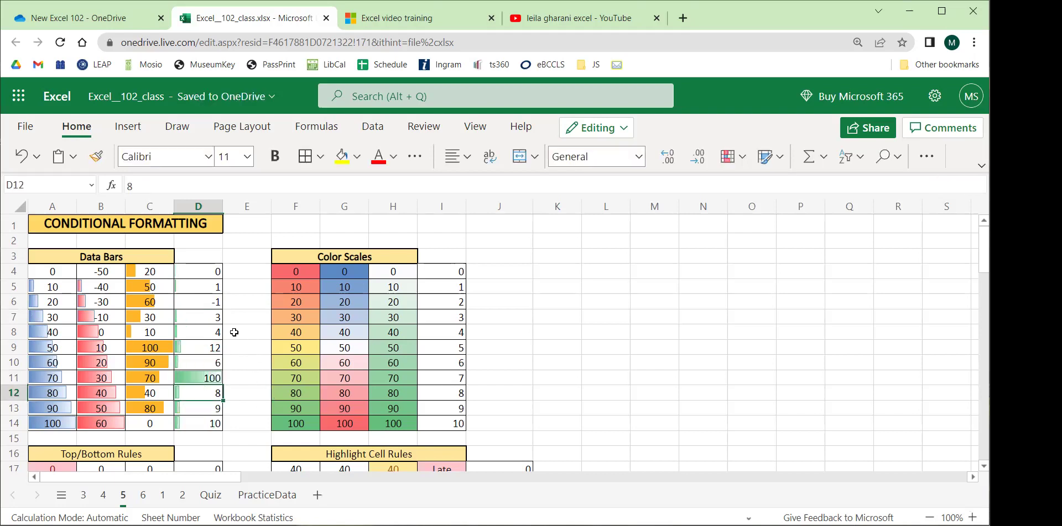
Reselect D4:D14 to view the rescaled bars, then select I4:I14.
{"action": "left_click_drag", "start_coordinate": [202, 274], "coordinate": [205, 420]}
{"action": "left_click_drag", "start_coordinate": [211, 273], "coordinate": [194, 423]}
{"action": "left_click", "coordinate": [235, 394]}
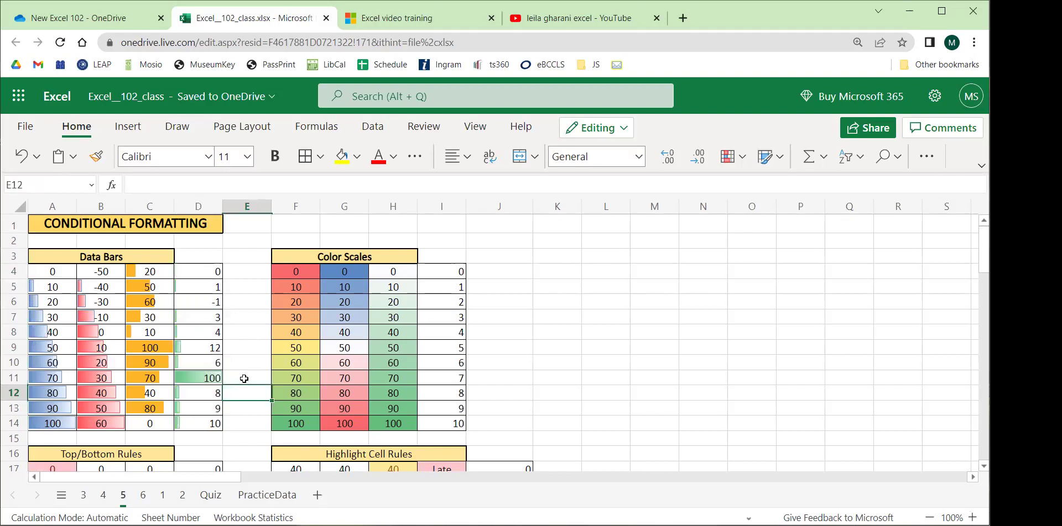
{"action": "left_click_drag", "start_coordinate": [444, 272], "coordinate": [449, 427]}
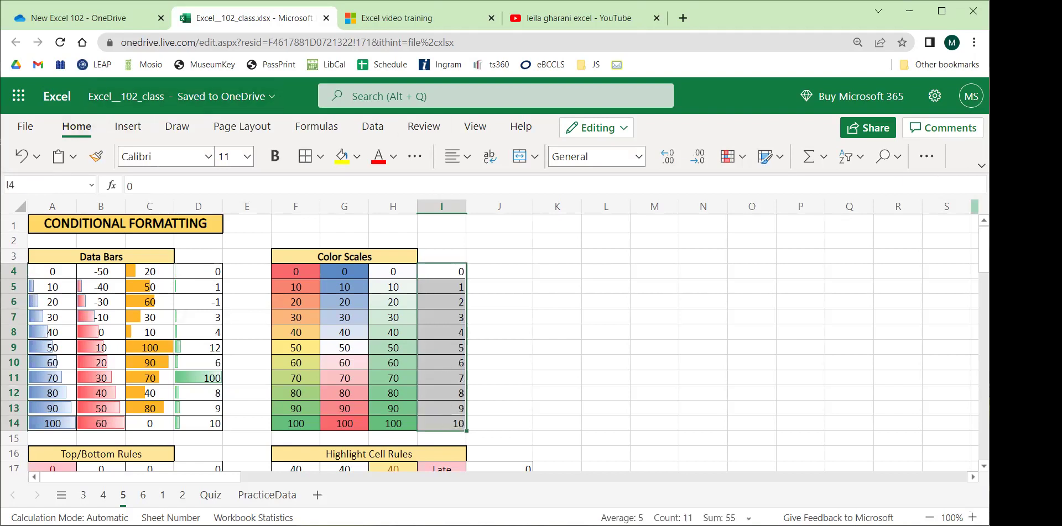
Apply the Blue-White-Red colour scale from Conditional Formatting > Color Scales to I4:I14.
{"action": "left_click", "coordinate": [981, 165]}
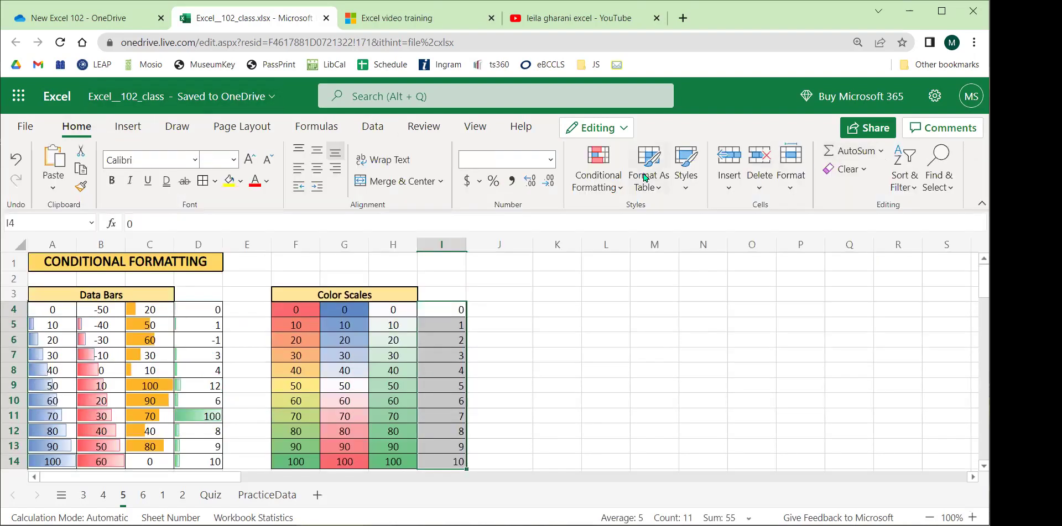
{"action": "left_click", "coordinate": [602, 177]}
{"action": "mouse_move", "coordinate": [635, 297]}
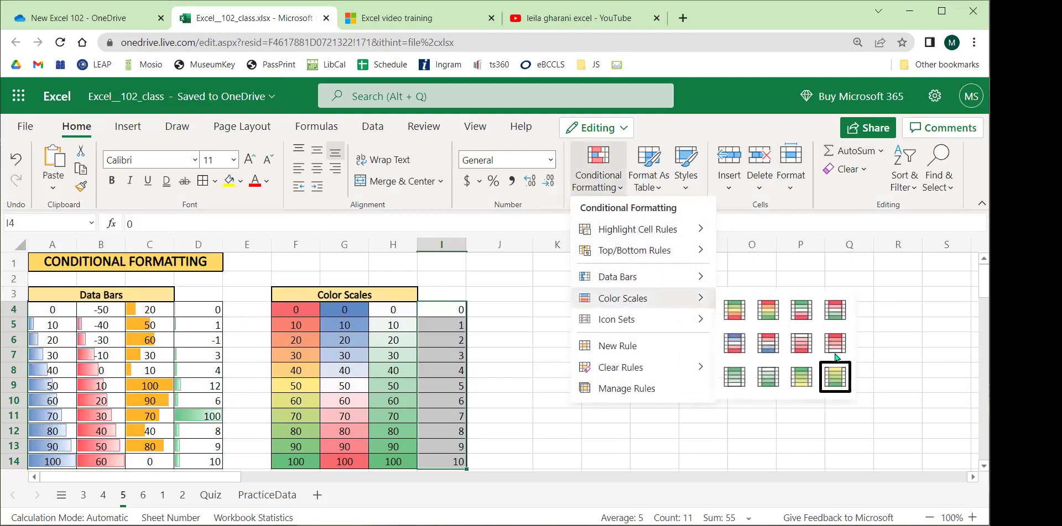
{"action": "left_click", "coordinate": [741, 343]}
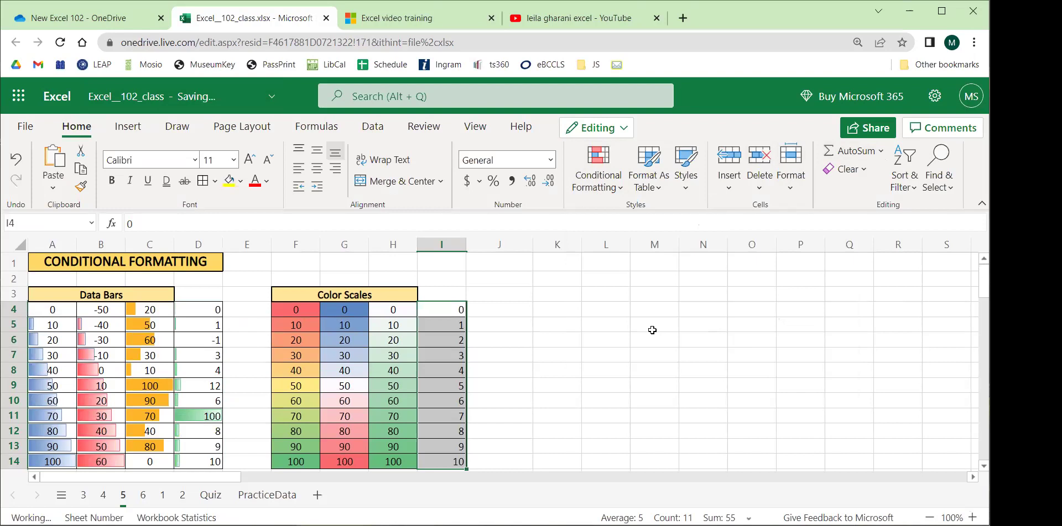
{"action": "left_click", "coordinate": [603, 327]}
{"action": "scroll", "coordinate": [553, 308], "scroll_direction": "down", "scroll_amount": 2}
{"action": "scroll", "coordinate": [531, 308], "scroll_direction": "up", "scroll_amount": 2}
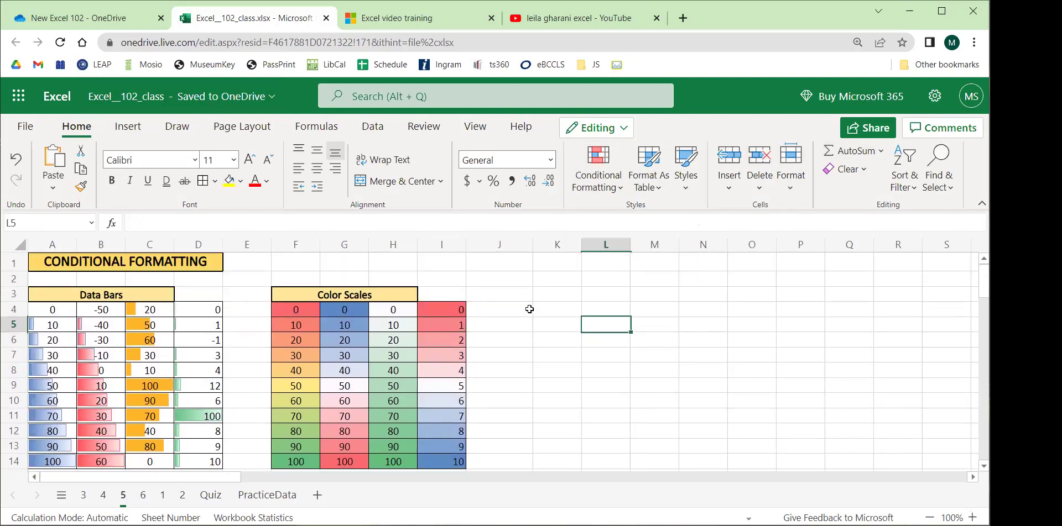
Inspect the red and blue shaded values in I4:I14 and the colour-scale examples in F5:H14.
{"action": "left_click", "coordinate": [459, 309]}
{"action": "left_click_drag", "start_coordinate": [459, 309], "coordinate": [446, 366]}
{"action": "left_click_drag", "start_coordinate": [437, 465], "coordinate": [441, 417]}
{"action": "left_click", "coordinate": [443, 386]}
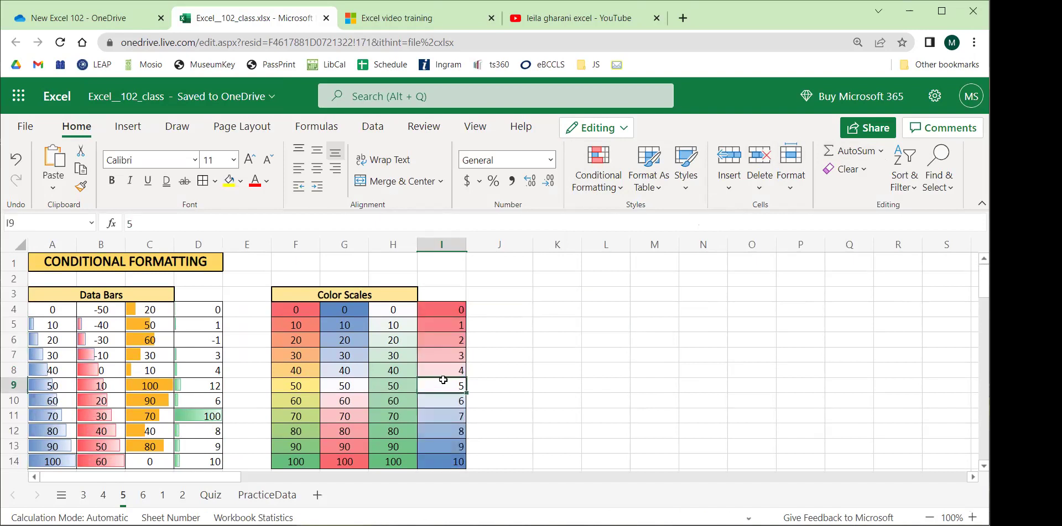
{"action": "left_click_drag", "start_coordinate": [315, 328], "coordinate": [414, 455]}
{"action": "scroll", "coordinate": [420, 420], "scroll_direction": "down", "scroll_amount": 5}
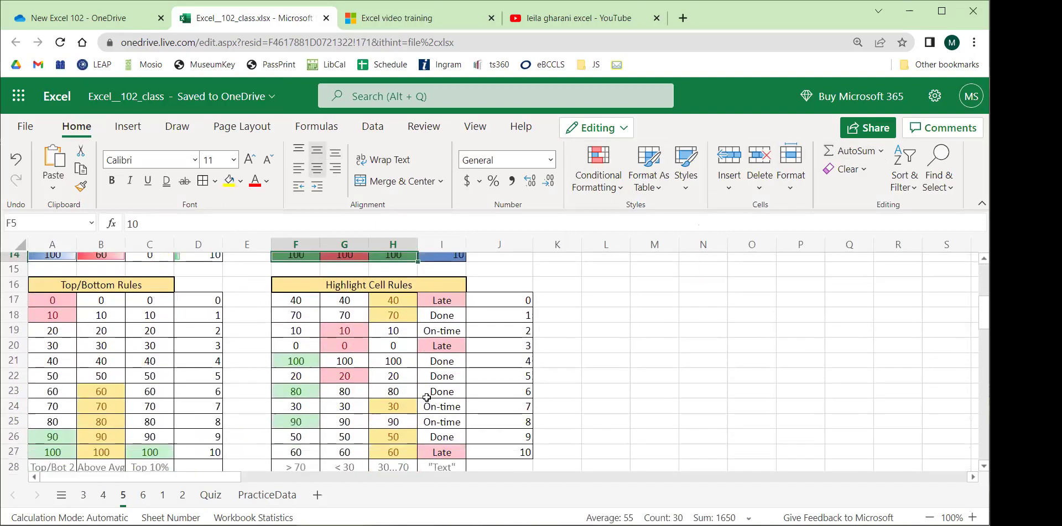
{"action": "left_click", "coordinate": [981, 203]}
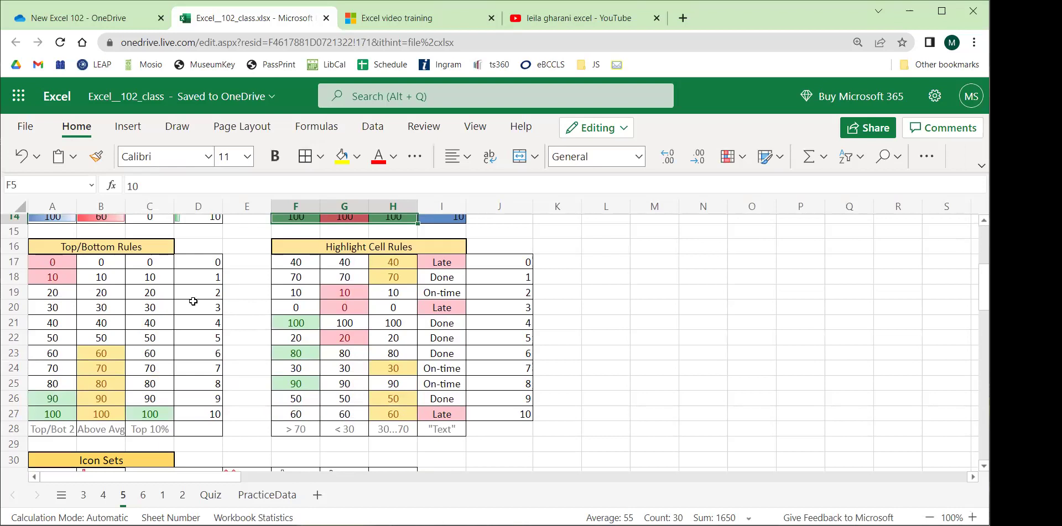
{"action": "scroll", "coordinate": [193, 302], "scroll_direction": "up", "scroll_amount": 5}
Inspect the existing Top/Bottom rule examples in columns A, B and C.
{"action": "left_click_drag", "start_coordinate": [296, 273], "coordinate": [297, 409]}
{"action": "scroll", "coordinate": [167, 327], "scroll_direction": "down", "scroll_amount": 5}
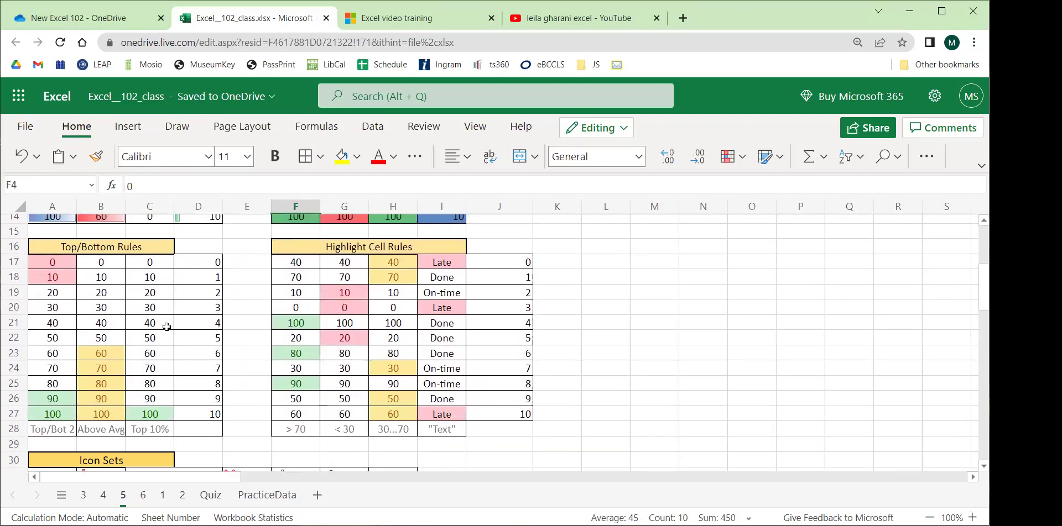
{"action": "left_click_drag", "start_coordinate": [65, 263], "coordinate": [65, 277]}
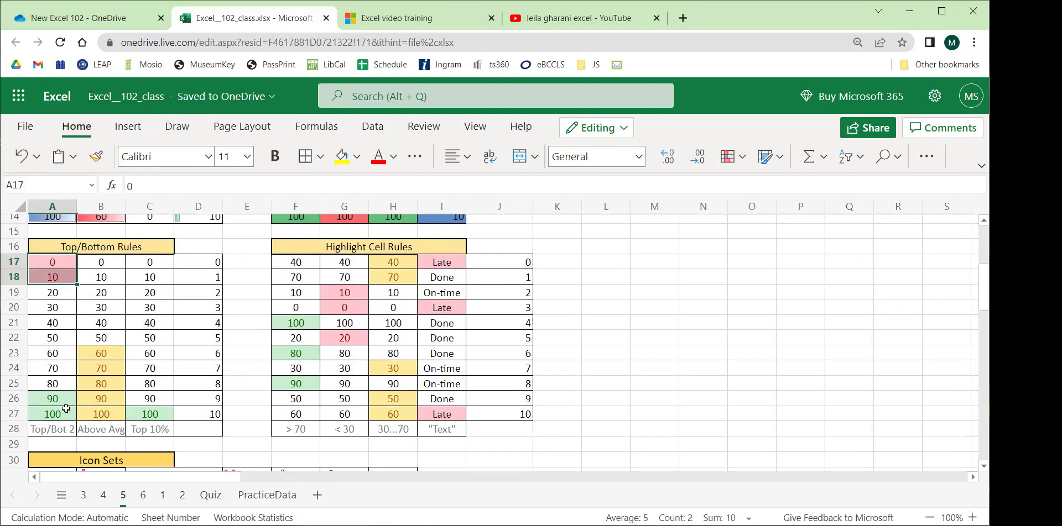
{"action": "left_click_drag", "start_coordinate": [102, 349], "coordinate": [101, 414]}
{"action": "left_click", "coordinate": [158, 414]}
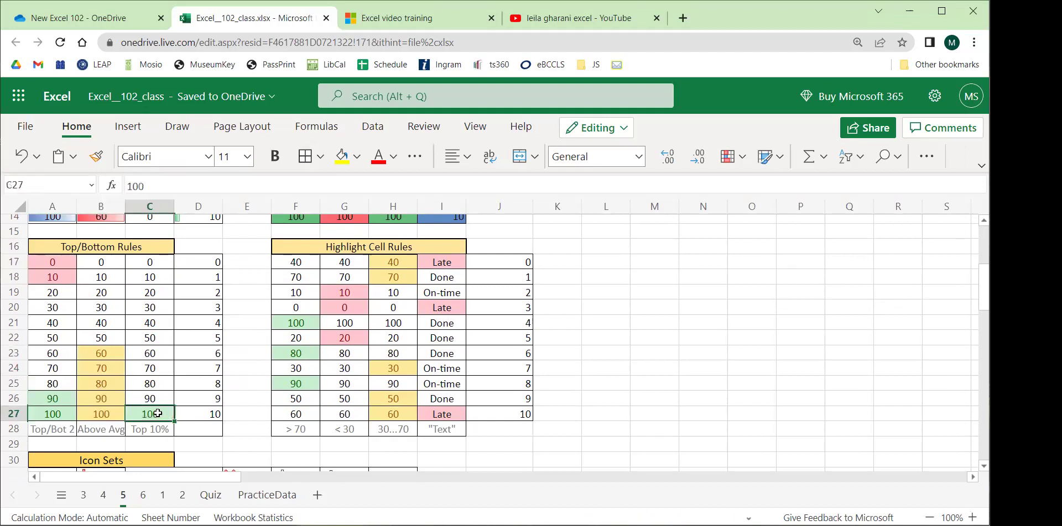
Add a Below Average rule formatted with red text to D17:D27.
{"action": "left_click_drag", "start_coordinate": [213, 263], "coordinate": [212, 420]}
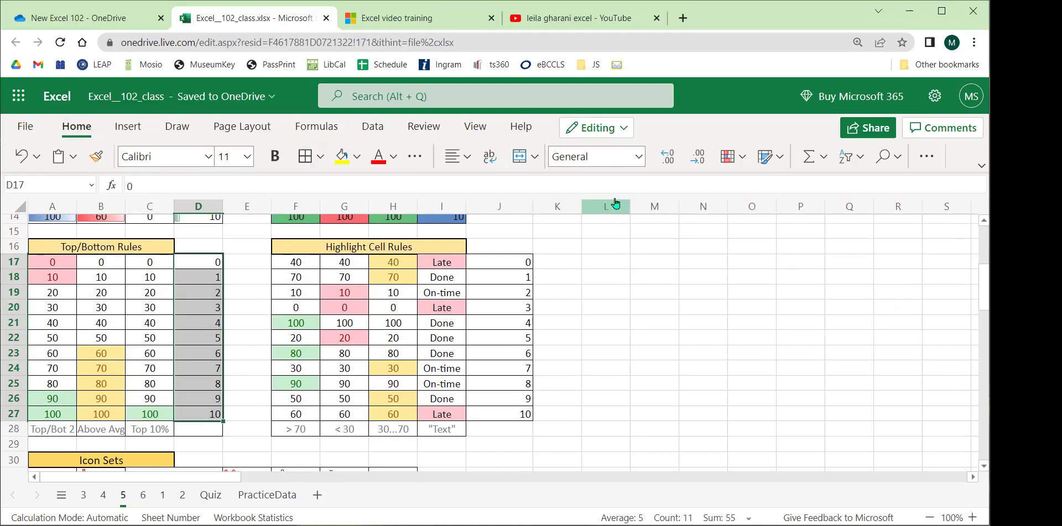
{"action": "left_click", "coordinate": [743, 160]}
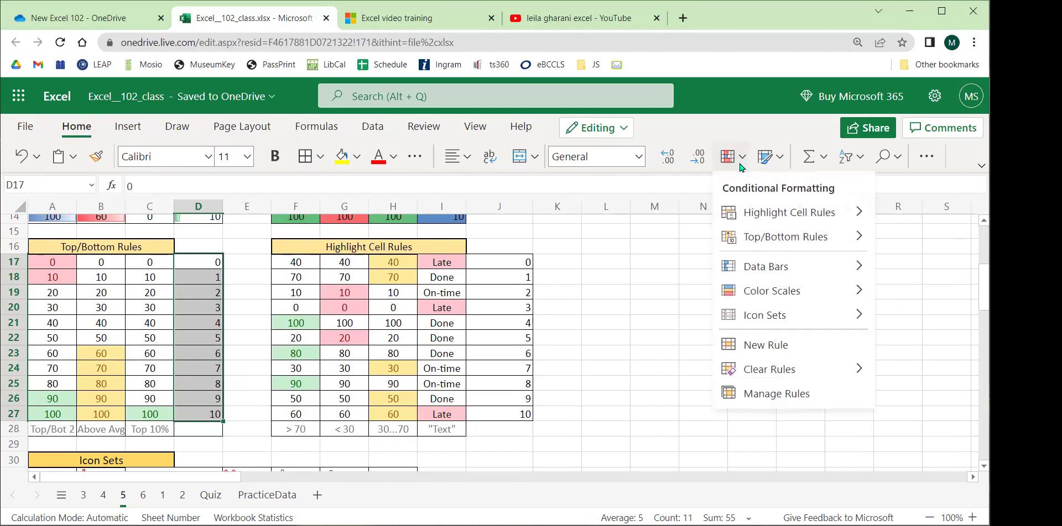
{"action": "mouse_move", "coordinate": [766, 243]}
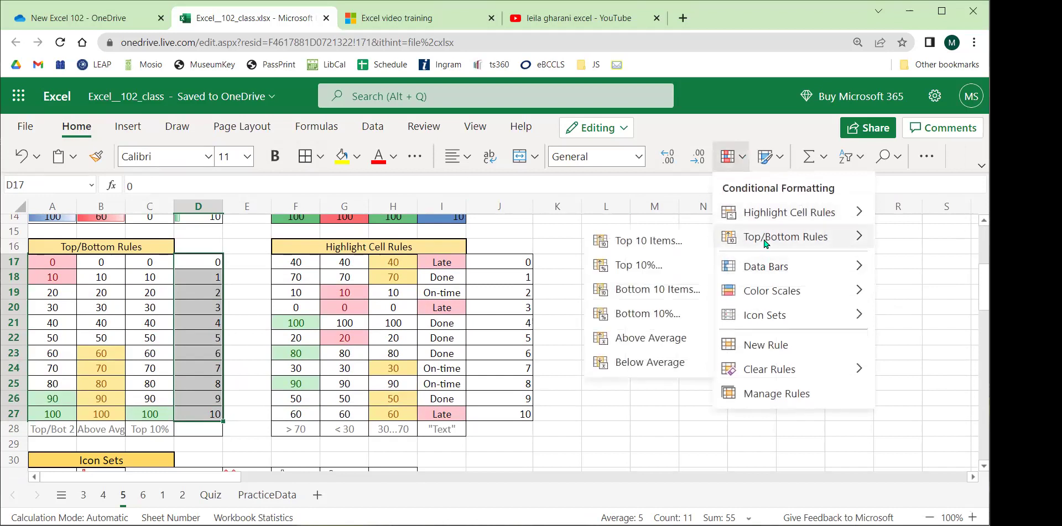
{"action": "left_click", "coordinate": [655, 361]}
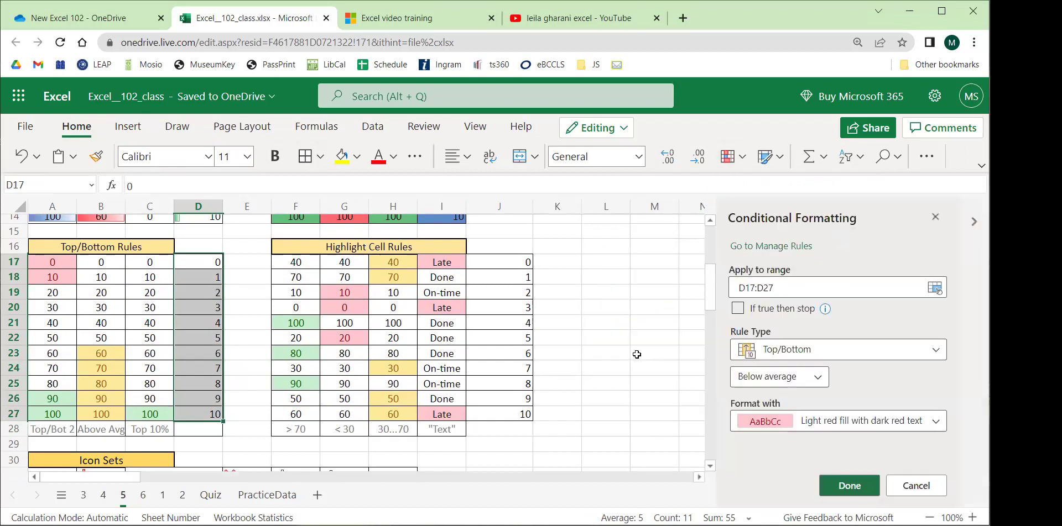
{"action": "left_click", "coordinate": [872, 429]}
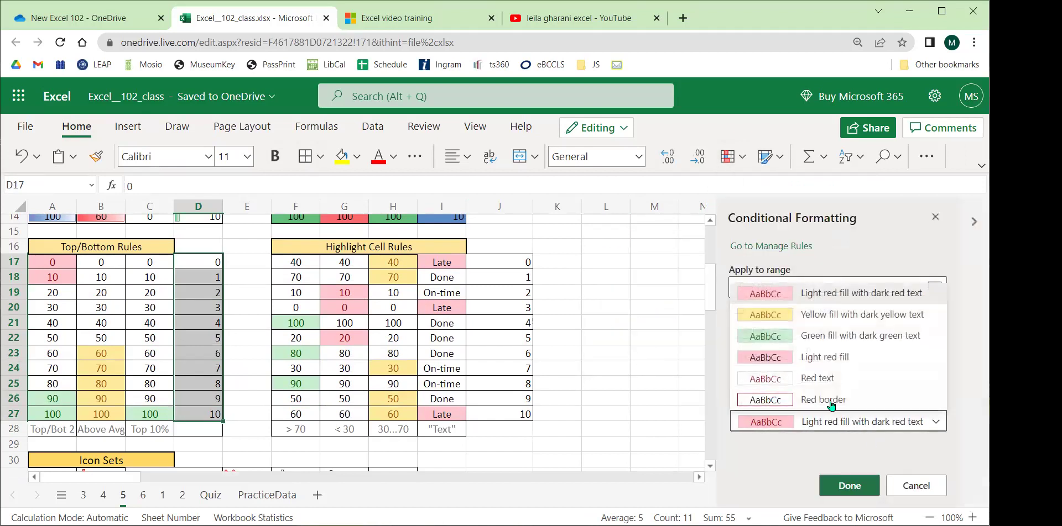
{"action": "left_click", "coordinate": [816, 379]}
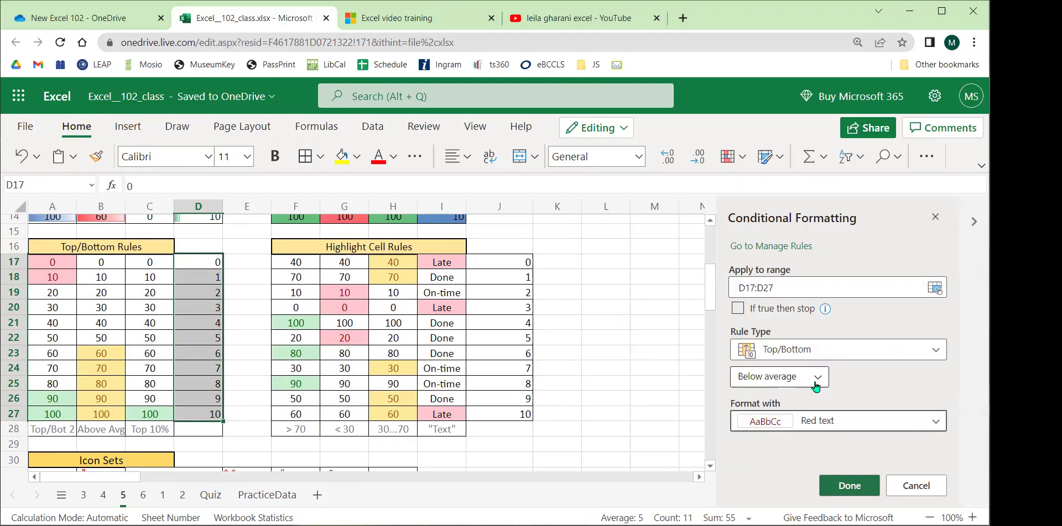
{"action": "left_click", "coordinate": [849, 486]}
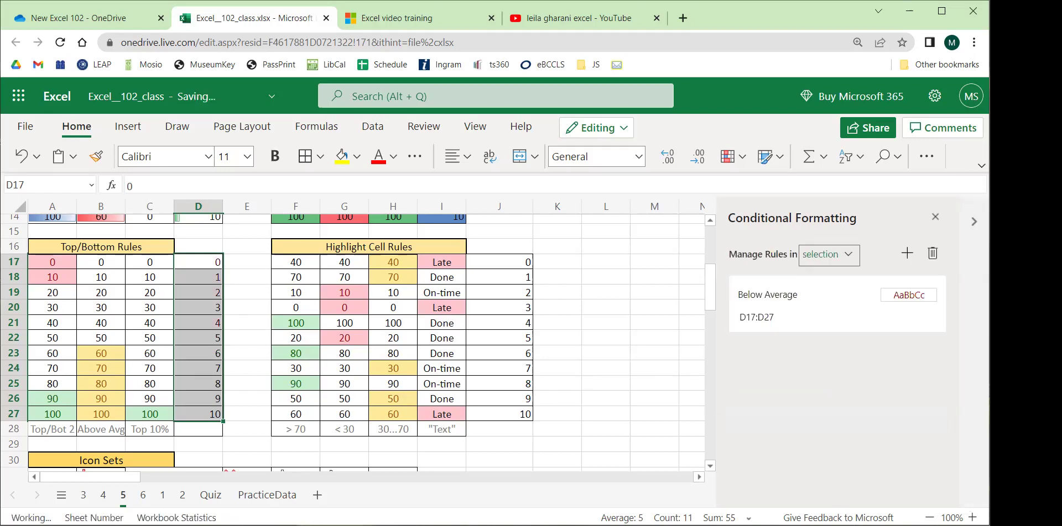
{"action": "left_click", "coordinate": [241, 325]}
{"action": "left_click_drag", "start_coordinate": [204, 261], "coordinate": [204, 323]}
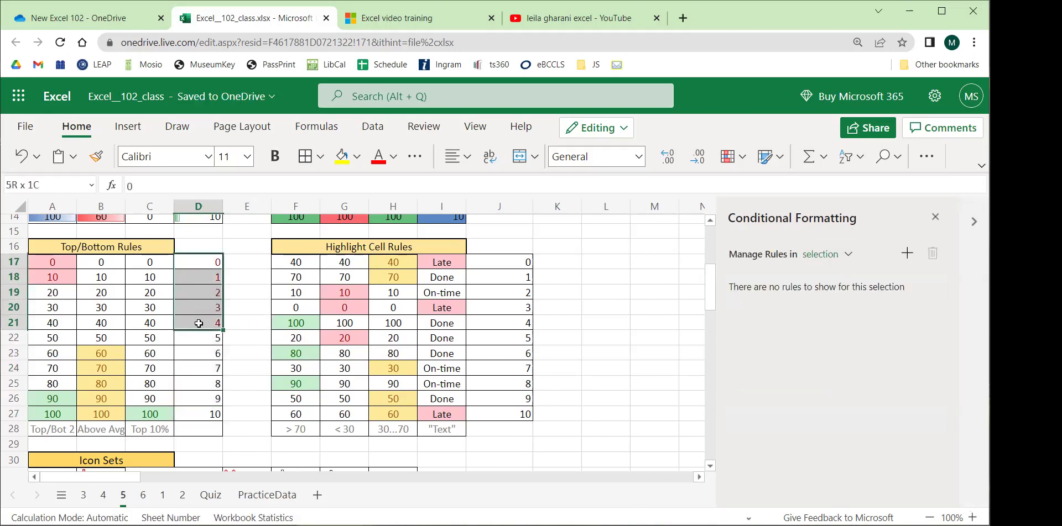
Review the Highlight Cell Rules on columns G, H, I and J, including the less-than-30 and Late rules.
{"action": "left_click", "coordinate": [192, 267]}
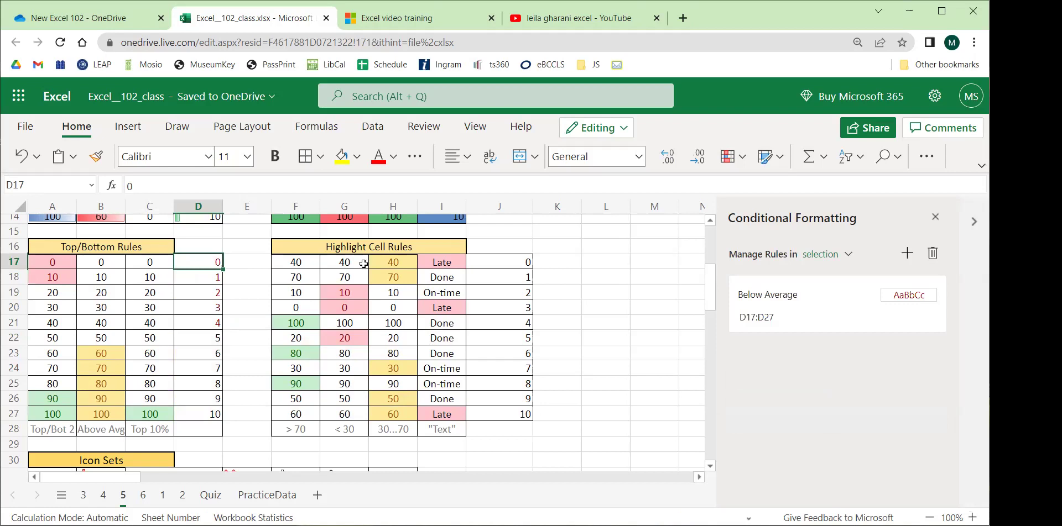
{"action": "left_click_drag", "start_coordinate": [502, 264], "coordinate": [505, 416]}
{"action": "left_click", "coordinate": [393, 323]}
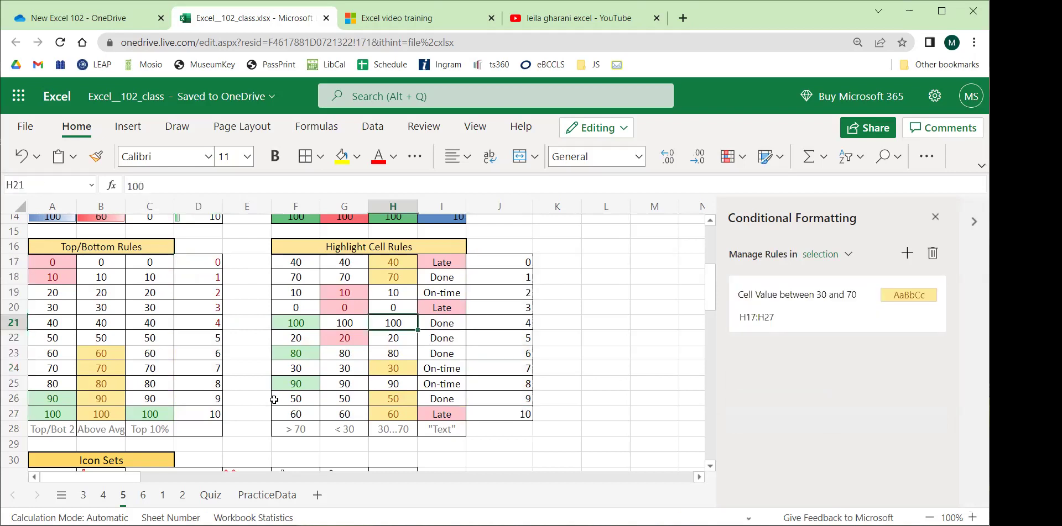
{"action": "left_click", "coordinate": [281, 432]}
{"action": "left_click_drag", "start_coordinate": [302, 403], "coordinate": [457, 247]}
{"action": "left_click", "coordinate": [352, 365]}
{"action": "left_click_drag", "start_coordinate": [345, 430], "coordinate": [345, 365]}
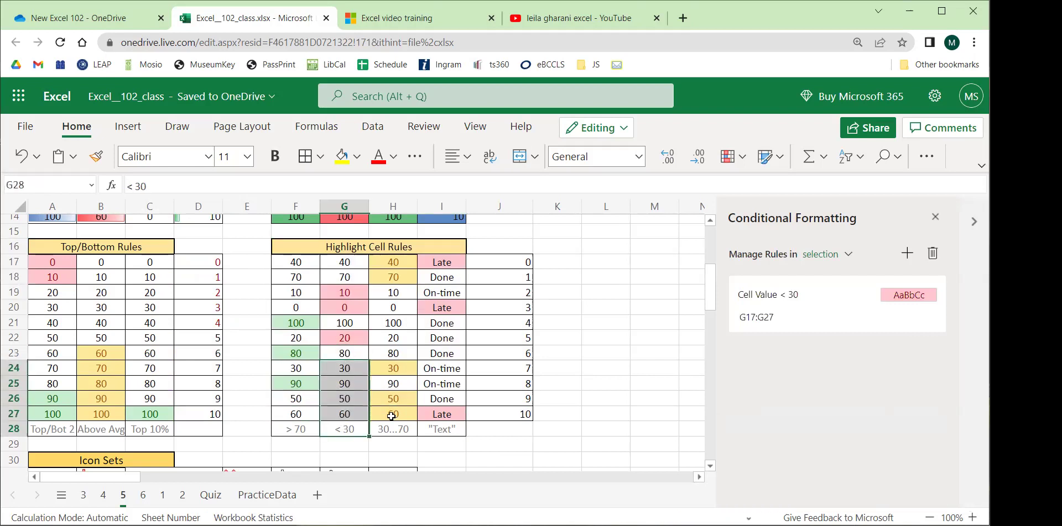
{"action": "left_click", "coordinate": [399, 430]}
{"action": "left_click_drag", "start_coordinate": [398, 416], "coordinate": [399, 262]}
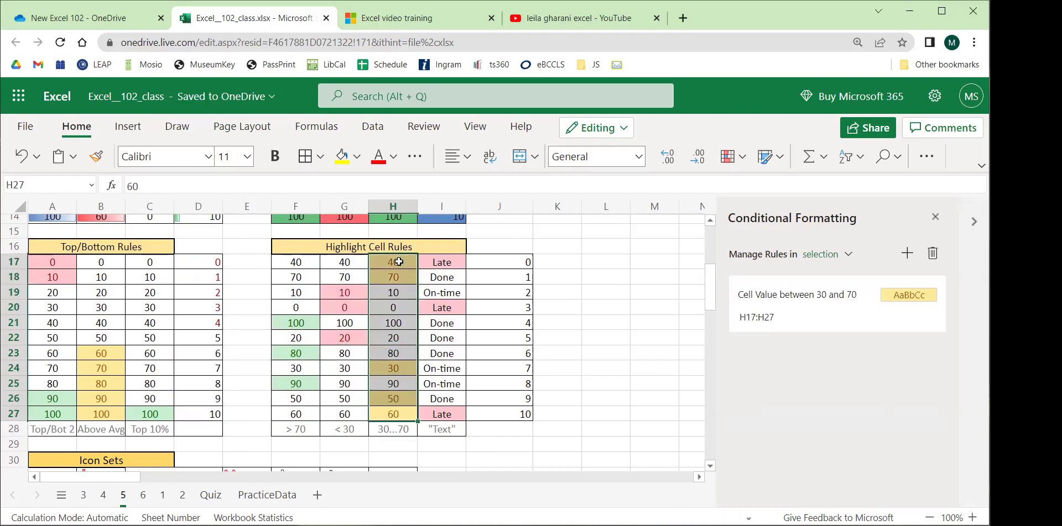
{"action": "left_click", "coordinate": [448, 413]}
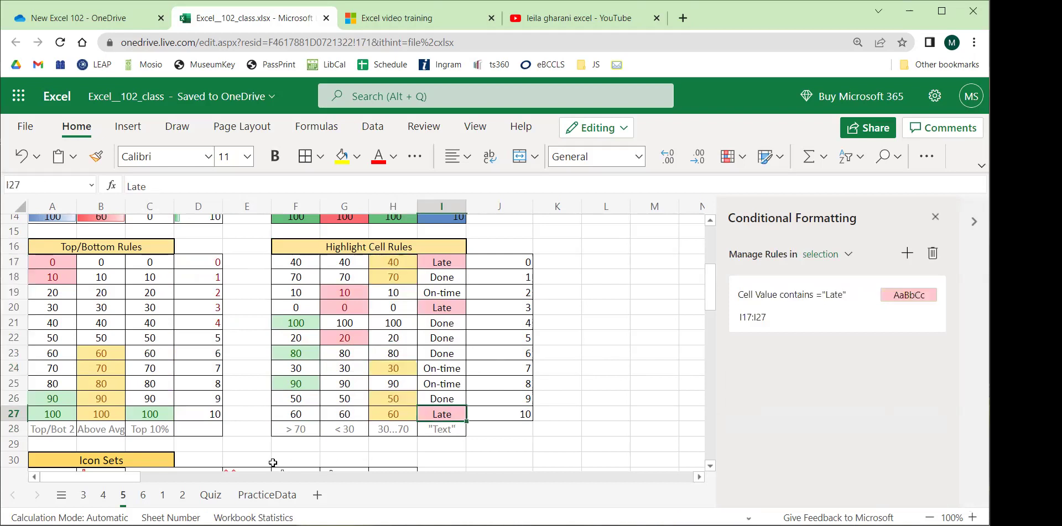
On sheet 4, inspect the conditional formatting rules on M7 and the Fail rule on M4.
{"action": "left_click", "coordinate": [103, 495]}
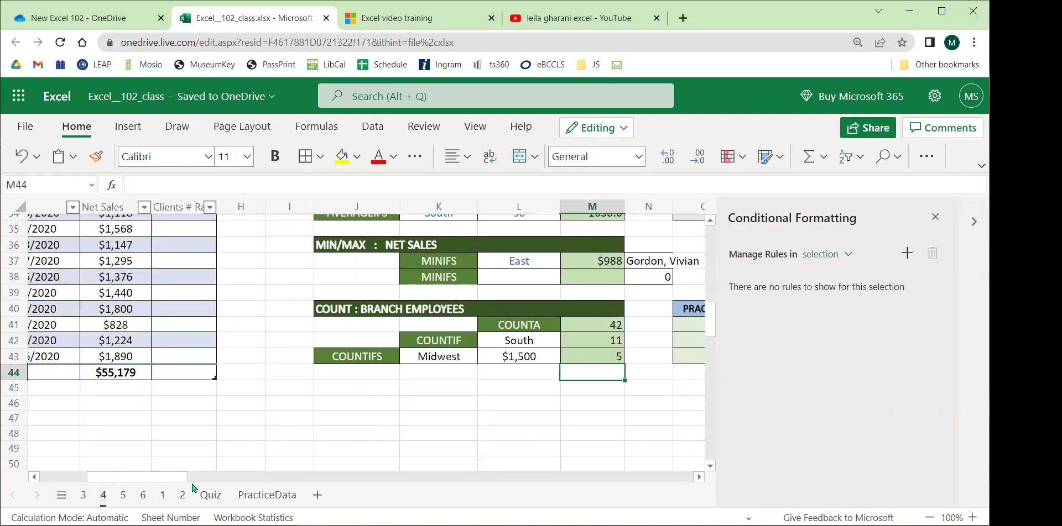
{"action": "left_click", "coordinate": [83, 495]}
{"action": "scroll", "coordinate": [483, 383], "scroll_direction": "up", "scroll_amount": 4}
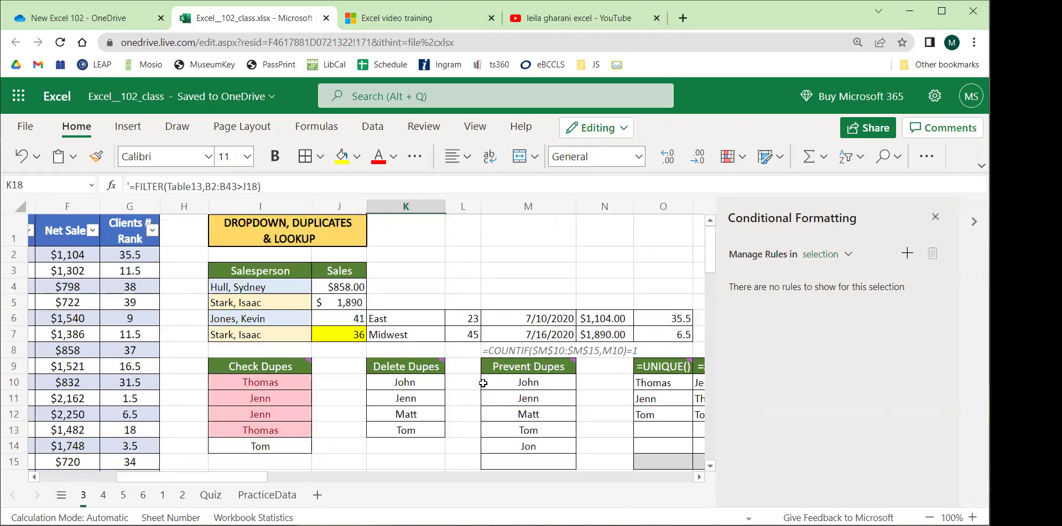
{"action": "left_click", "coordinate": [102, 495]}
{"action": "scroll", "coordinate": [499, 354], "scroll_direction": "up", "scroll_amount": 10}
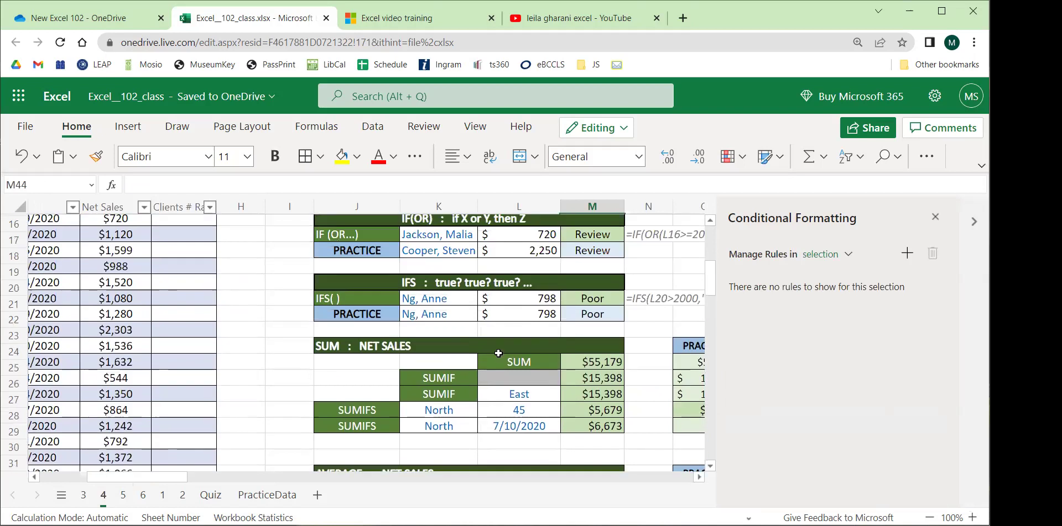
{"action": "scroll", "coordinate": [499, 354], "scroll_direction": "up", "scroll_amount": 2}
{"action": "left_click_drag", "start_coordinate": [127, 483], "coordinate": [165, 482]}
{"action": "left_click_drag", "start_coordinate": [334, 287], "coordinate": [332, 414]}
{"action": "left_click", "coordinate": [352, 333]}
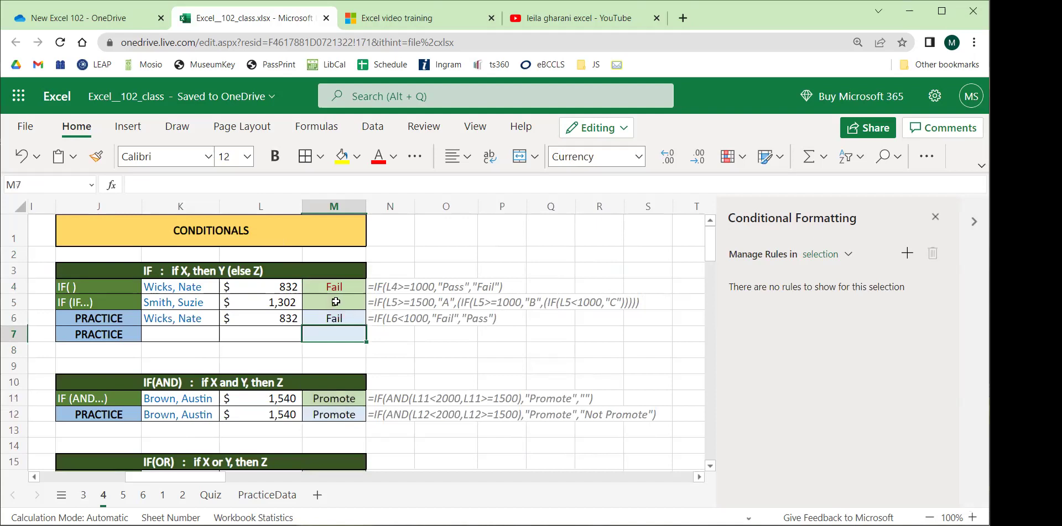
{"action": "left_click", "coordinate": [346, 288]}
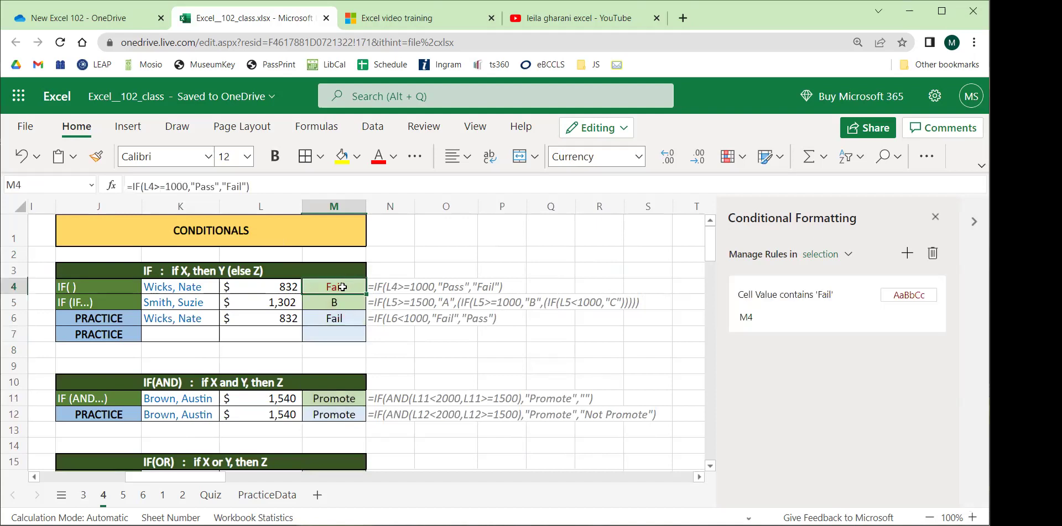
{"action": "left_click", "coordinate": [202, 289]}
{"action": "left_click", "coordinate": [228, 287]}
{"action": "left_click", "coordinate": [177, 319]}
{"action": "left_click", "coordinate": [228, 287]}
{"action": "left_click", "coordinate": [182, 306]}
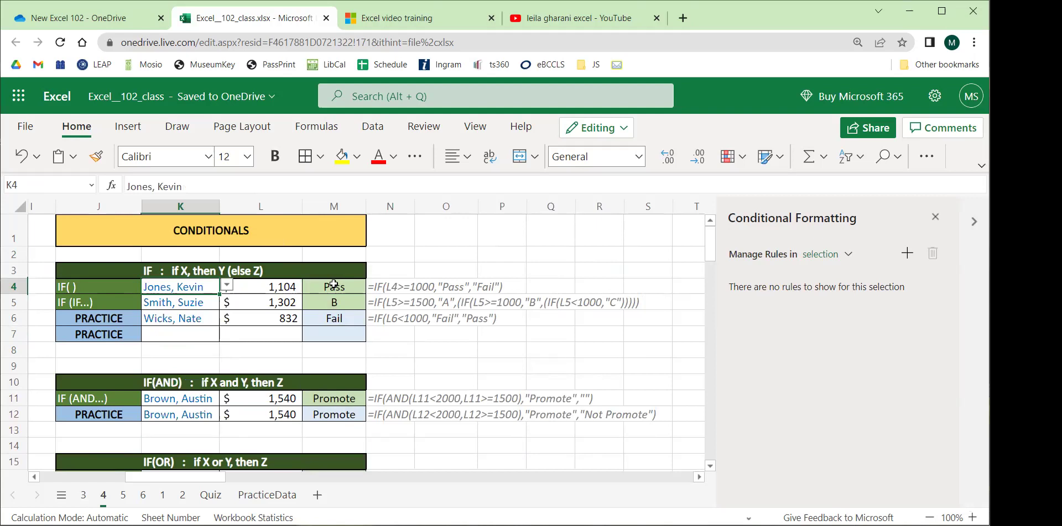
{"action": "left_click", "coordinate": [141, 494]}
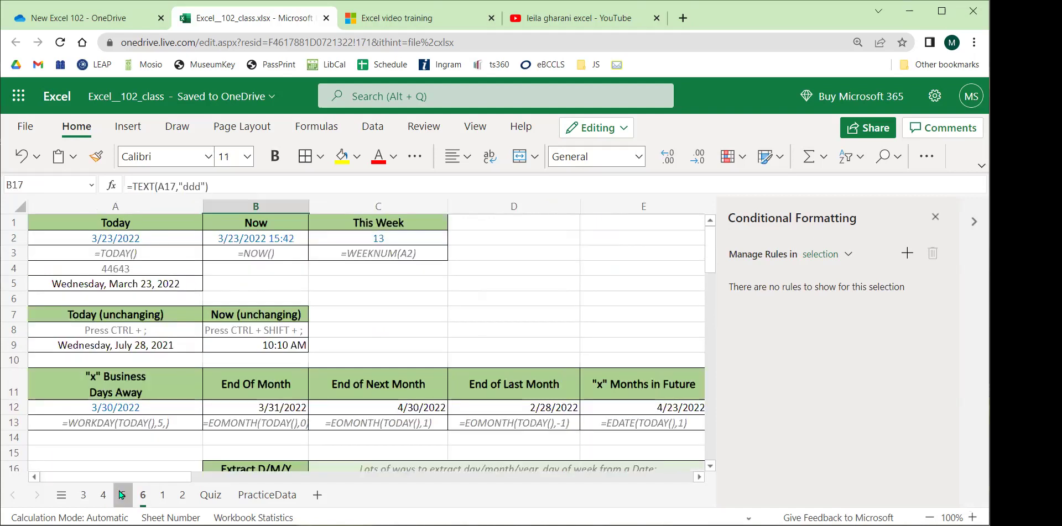
{"action": "left_click", "coordinate": [122, 495]}
Add a Highlight Cell rule shading J17:J27 cells with specific text containing 9 in light red.
{"action": "left_click_drag", "start_coordinate": [499, 263], "coordinate": [500, 415]}
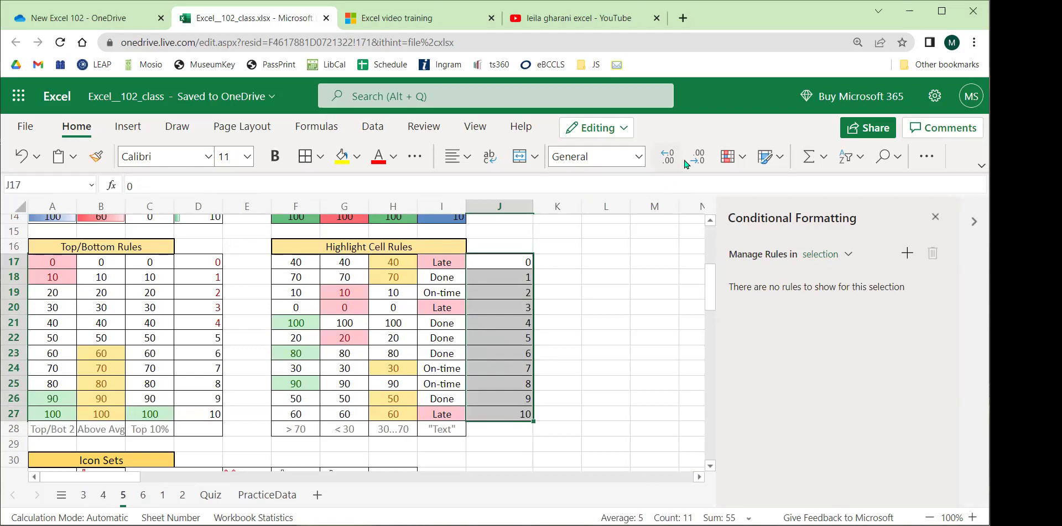
{"action": "left_click", "coordinate": [728, 157]}
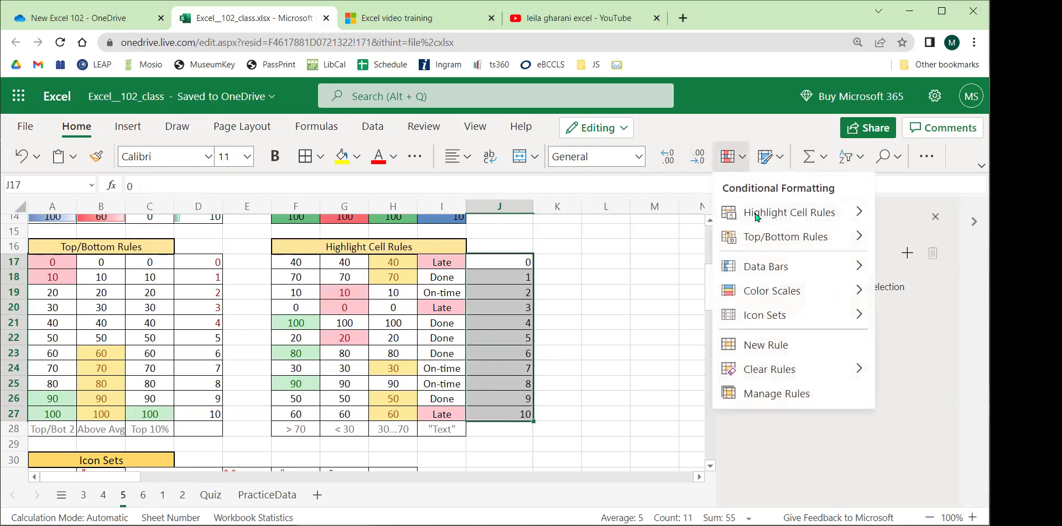
{"action": "mouse_move", "coordinate": [763, 213]}
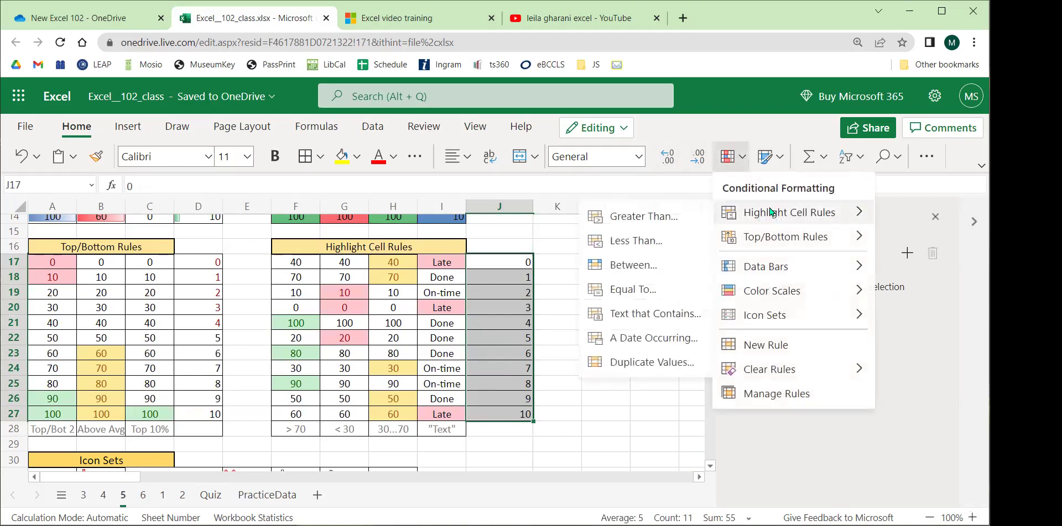
{"action": "left_click", "coordinate": [653, 339]}
{"action": "left_click", "coordinate": [799, 397]}
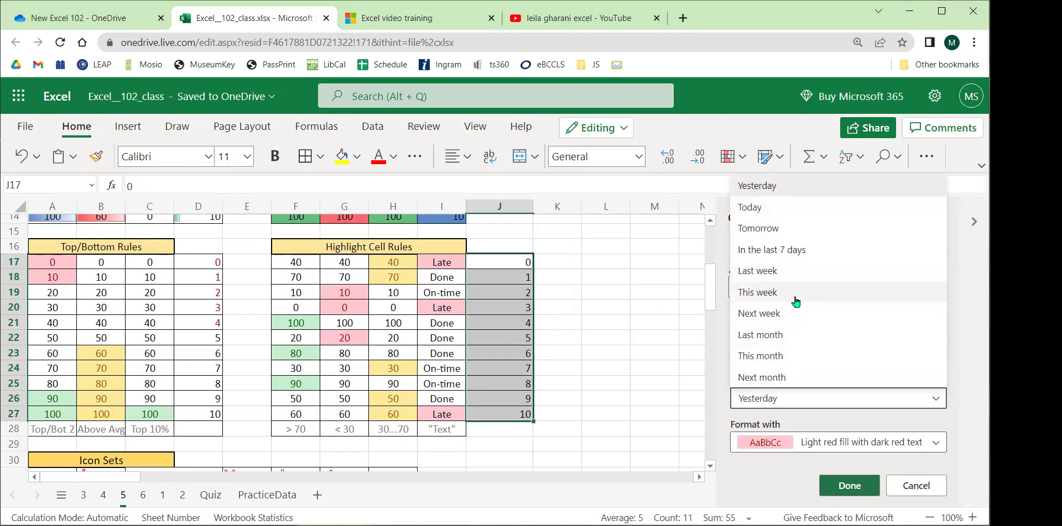
{"action": "left_click", "coordinate": [962, 340]}
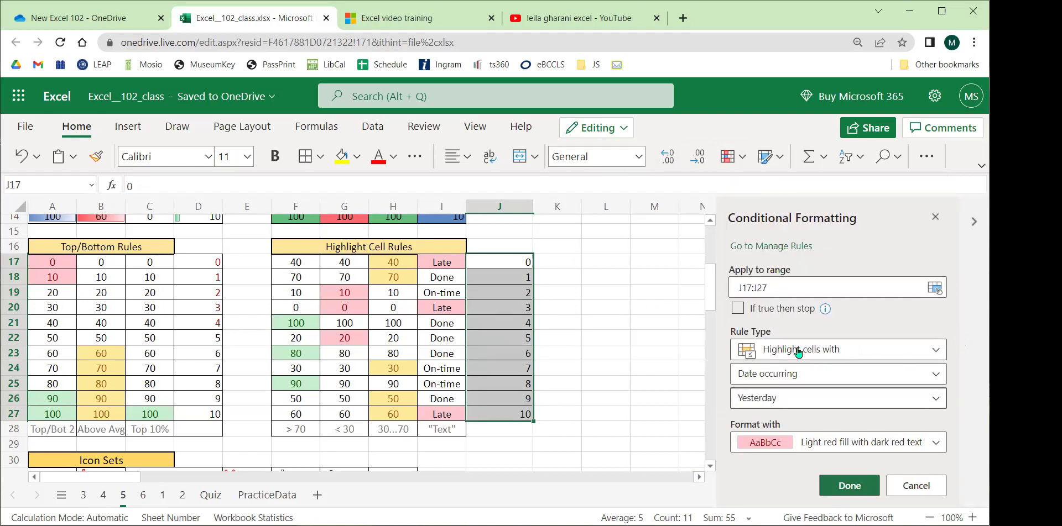
{"action": "left_click", "coordinate": [782, 374]}
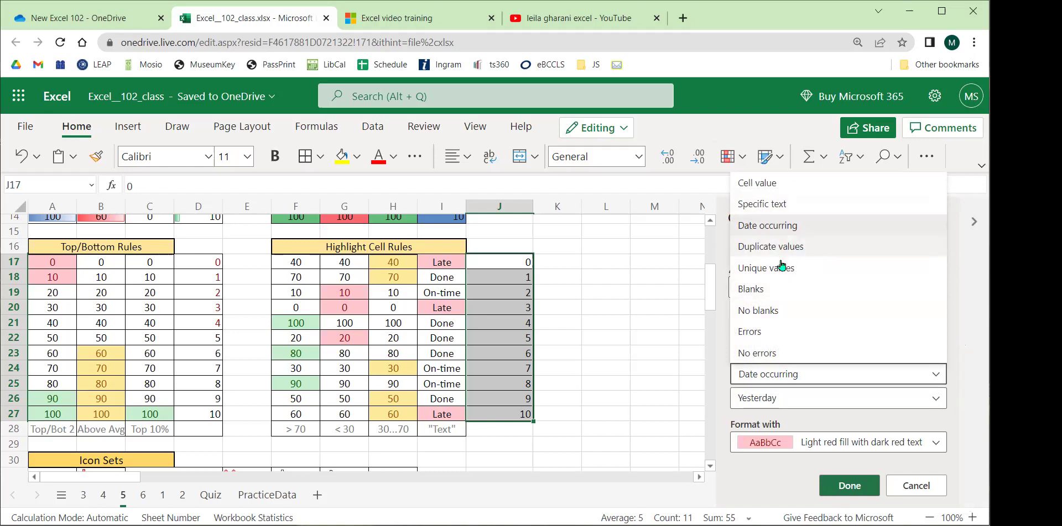
{"action": "left_click", "coordinate": [776, 205]}
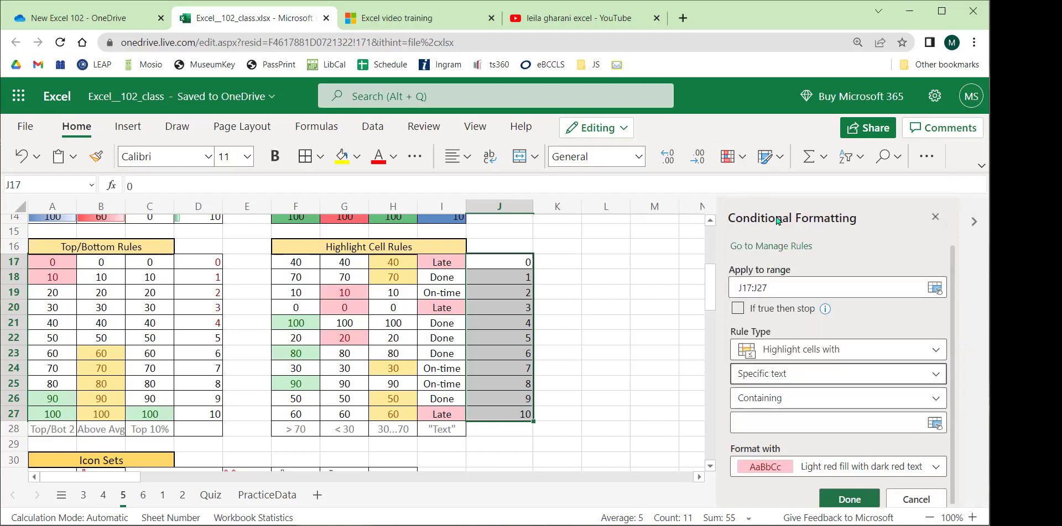
{"action": "left_click", "coordinate": [785, 423]}
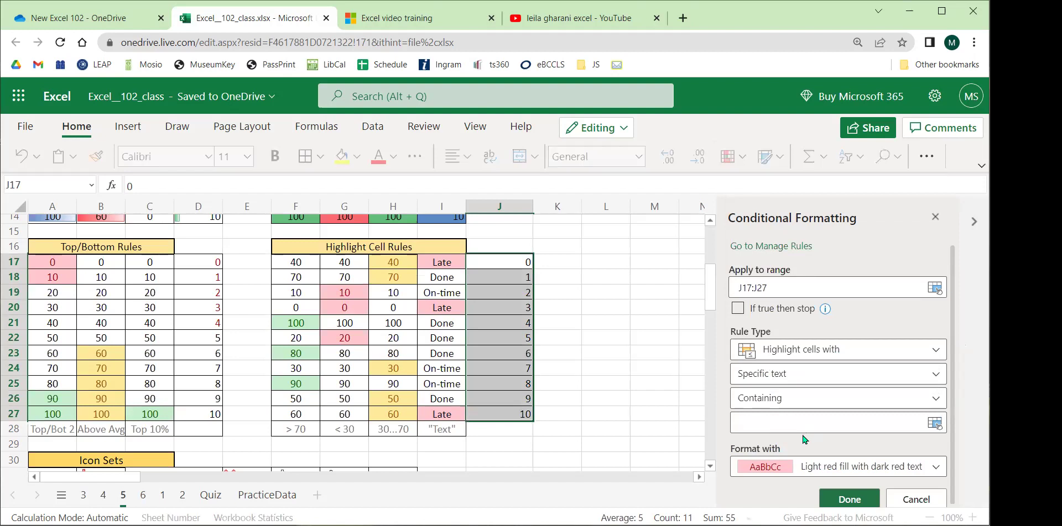
{"action": "type", "text": "9"}
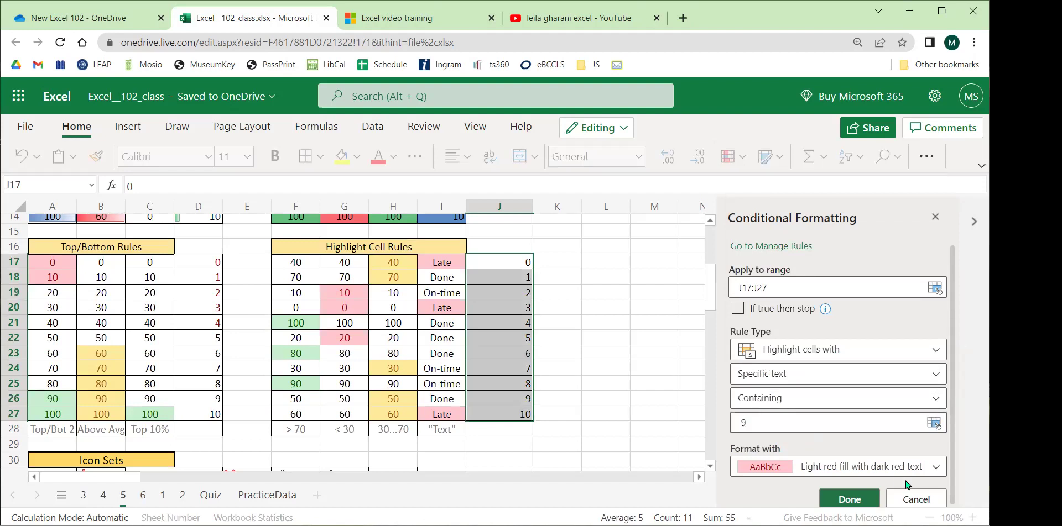
{"action": "left_click", "coordinate": [828, 497]}
Enter 9 in J22 so it gets highlighted too.
{"action": "left_click", "coordinate": [623, 383]}
{"action": "left_click", "coordinate": [502, 337]}
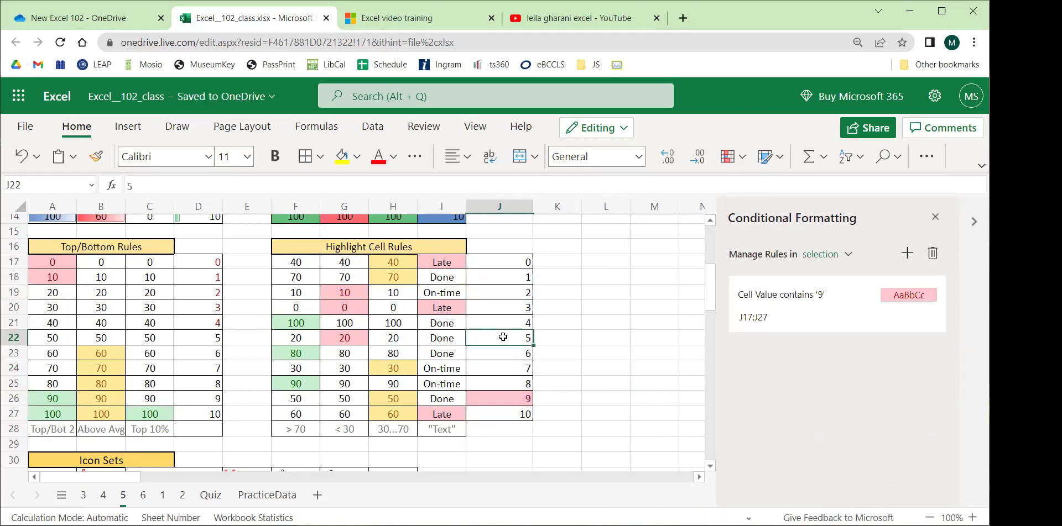
{"action": "type", "text": "9"}
{"action": "key", "text": "Return"}
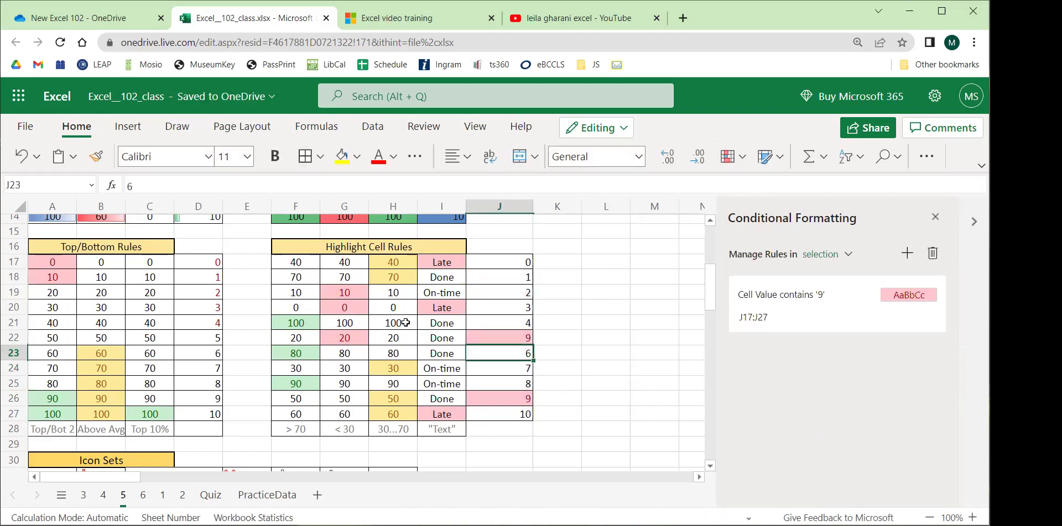
{"action": "scroll", "coordinate": [409, 313], "scroll_direction": "down", "scroll_amount": 5}
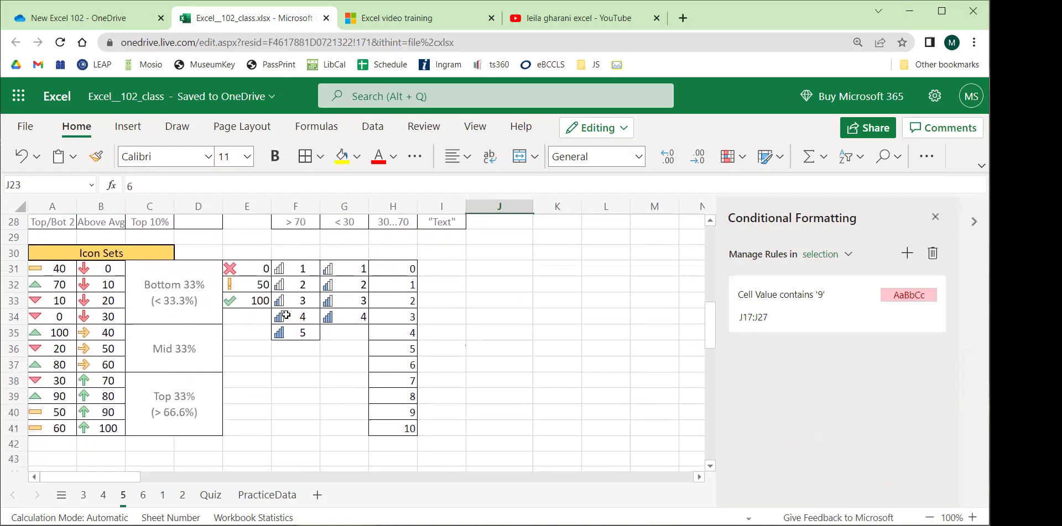
Review the rules on the Icon Sets examples, the Color Scales table and I17:I28.
{"action": "mouse_move", "coordinate": [52, 269]}
{"action": "left_mouse_down"}
{"action": "mouse_move", "coordinate": [386, 373]}
{"action": "mouse_move", "coordinate": [409, 431]}
{"action": "left_mouse_up"}
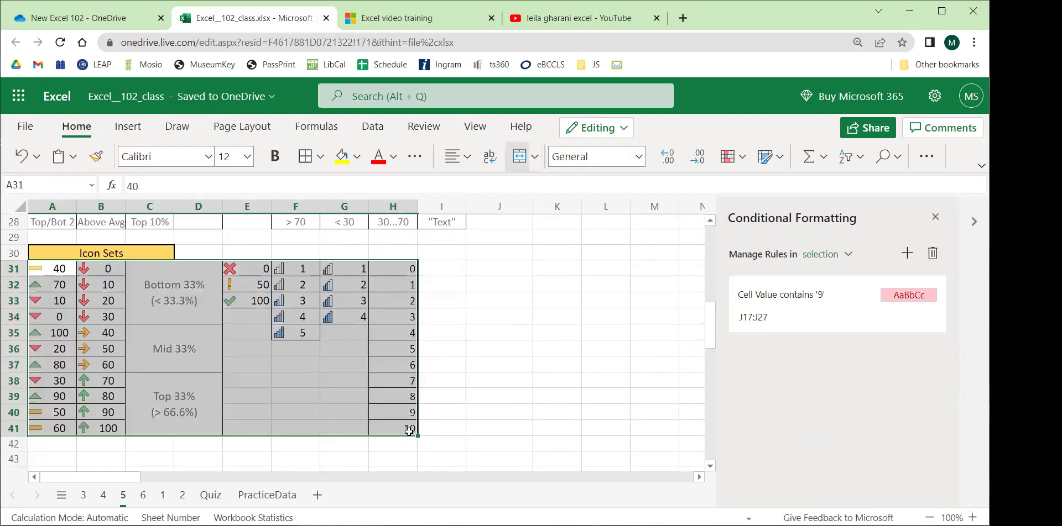
{"action": "left_click", "coordinate": [508, 408]}
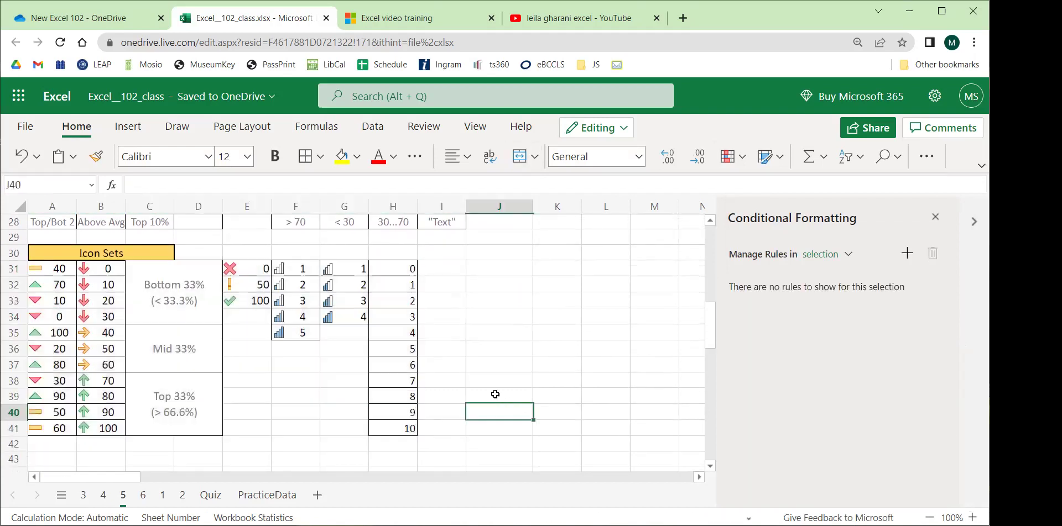
{"action": "scroll", "coordinate": [495, 394], "scroll_direction": "up", "scroll_amount": 9}
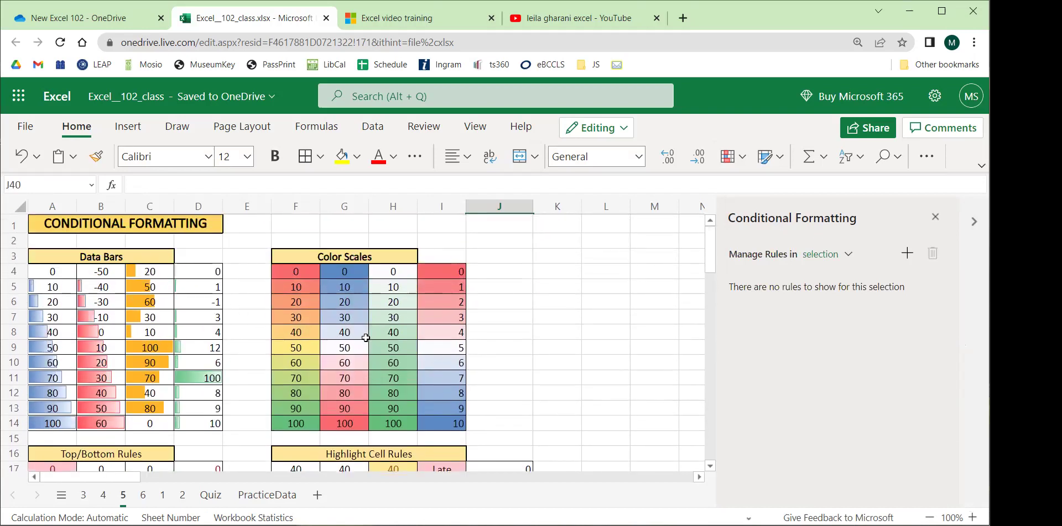
{"action": "left_click_drag", "start_coordinate": [285, 271], "coordinate": [442, 414]}
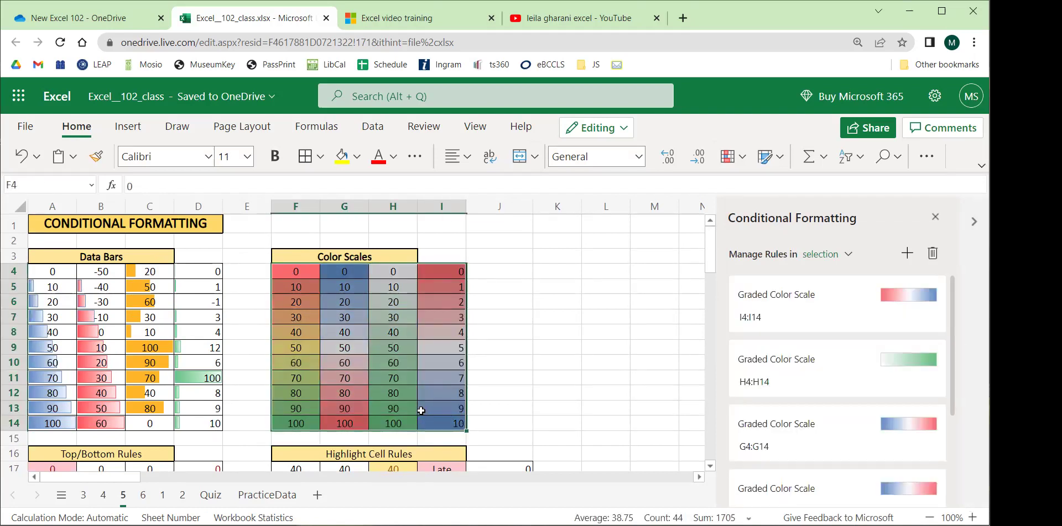
{"action": "left_click", "coordinate": [538, 389]}
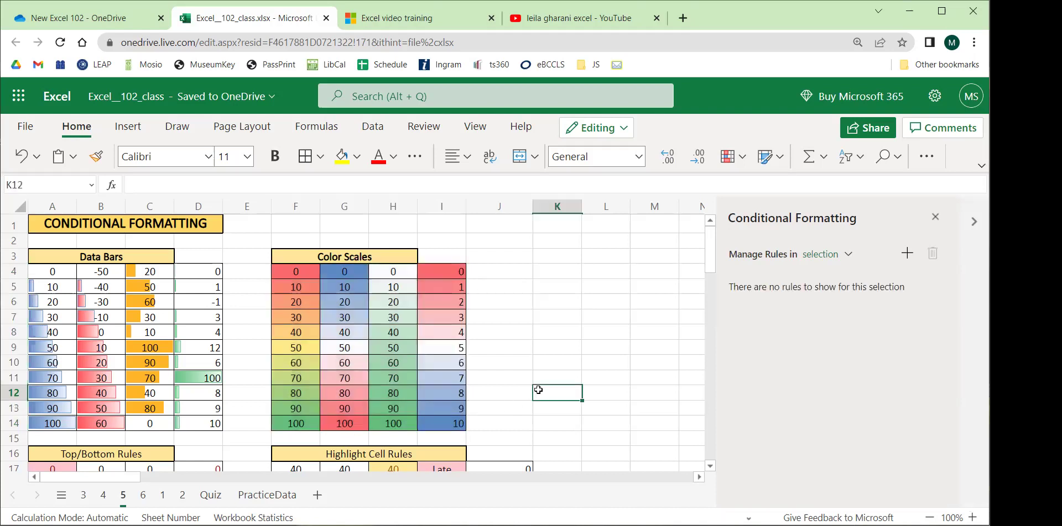
{"action": "scroll", "coordinate": [520, 365], "scroll_direction": "down", "scroll_amount": 5}
{"action": "left_click_drag", "start_coordinate": [442, 269], "coordinate": [459, 422]}
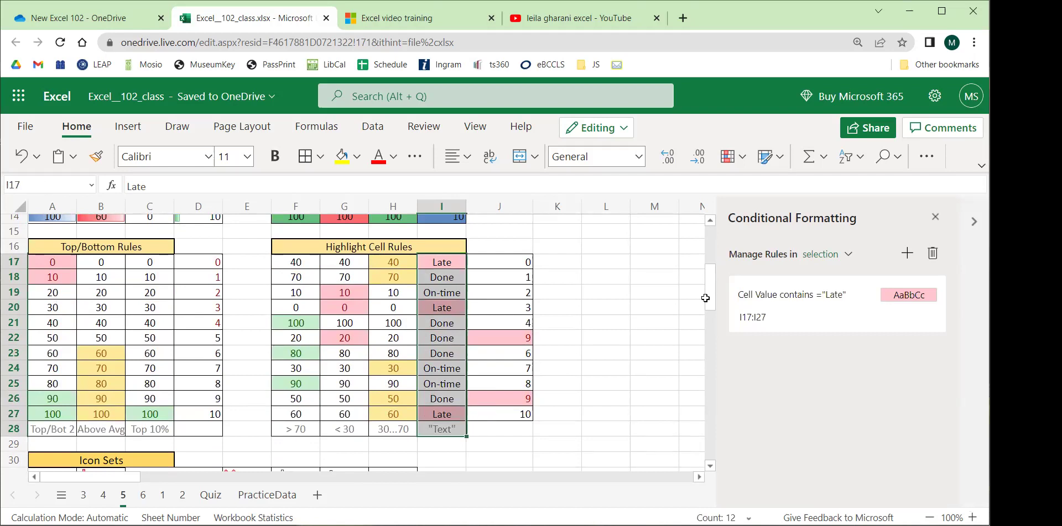
Close the conditional formatting rules pane and go to sheet 6 with the date functions.
{"action": "left_click", "coordinate": [933, 219]}
{"action": "left_click", "coordinate": [664, 279]}
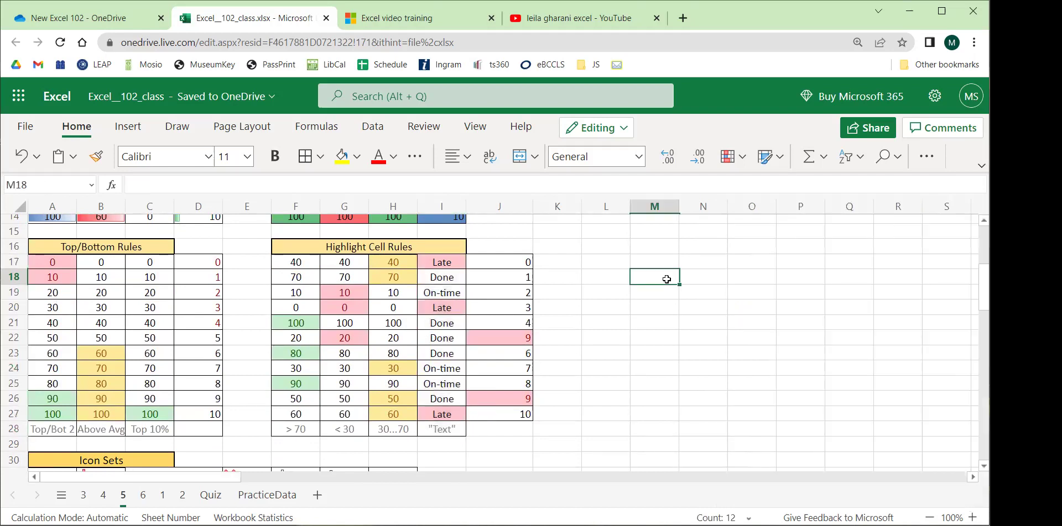
{"action": "left_click", "coordinate": [143, 495]}
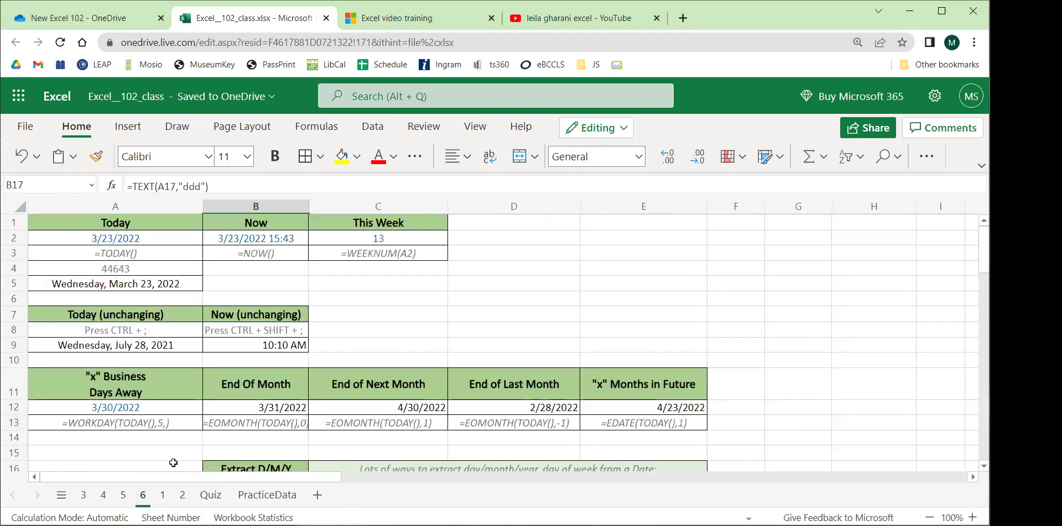
{"action": "left_click", "coordinate": [555, 293]}
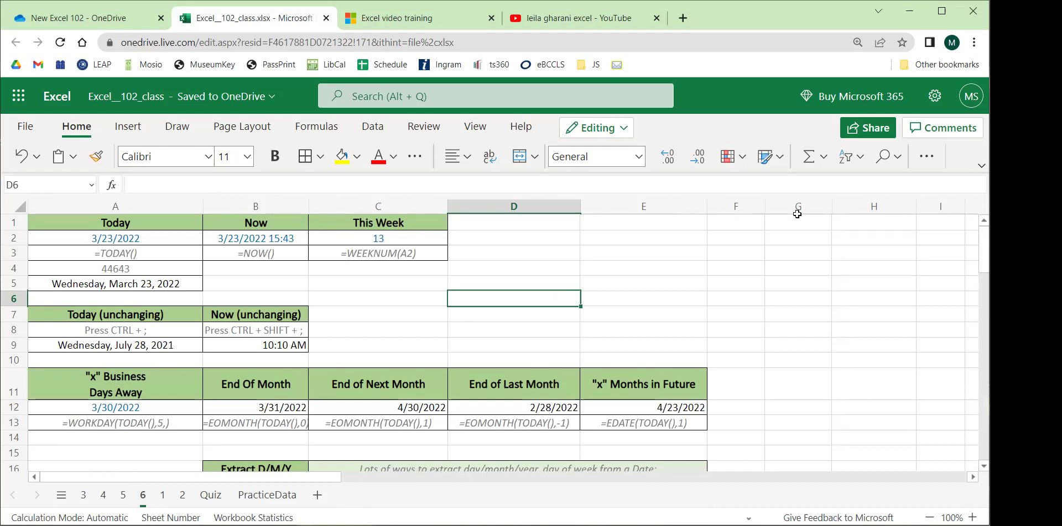
Review the date formulas in A17, B18 and A3.
{"action": "left_click", "coordinate": [981, 165]}
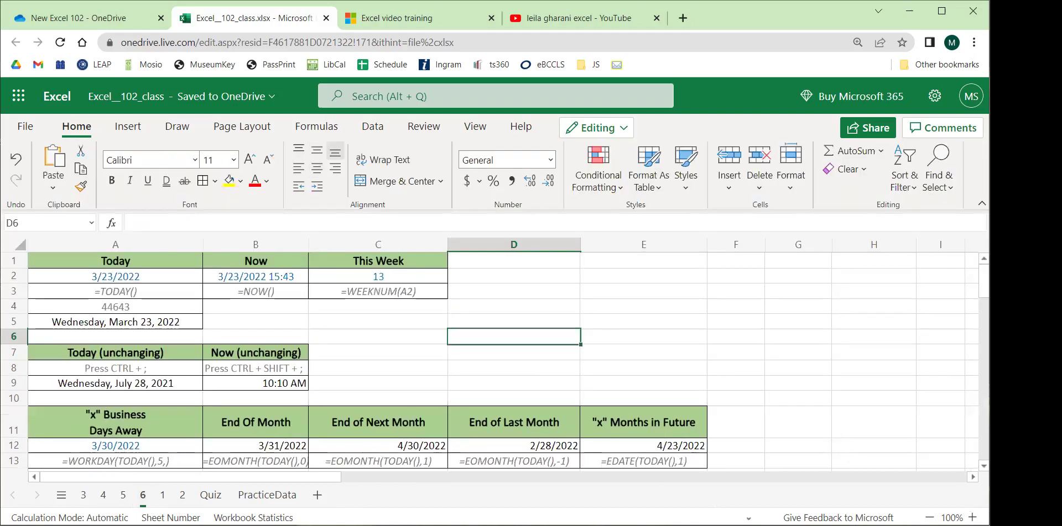
{"action": "left_click", "coordinate": [981, 203]}
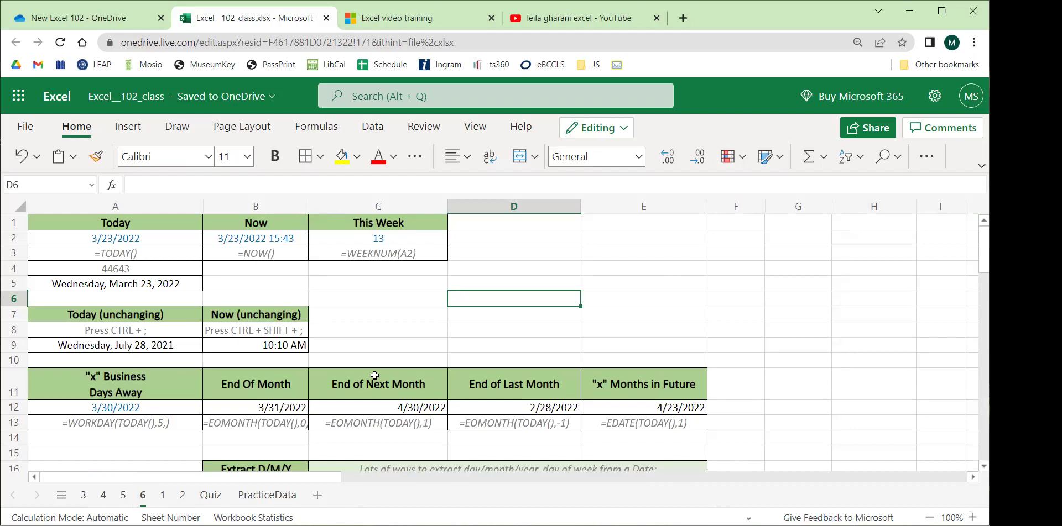
{"action": "scroll", "coordinate": [374, 376], "scroll_direction": "down", "scroll_amount": 3}
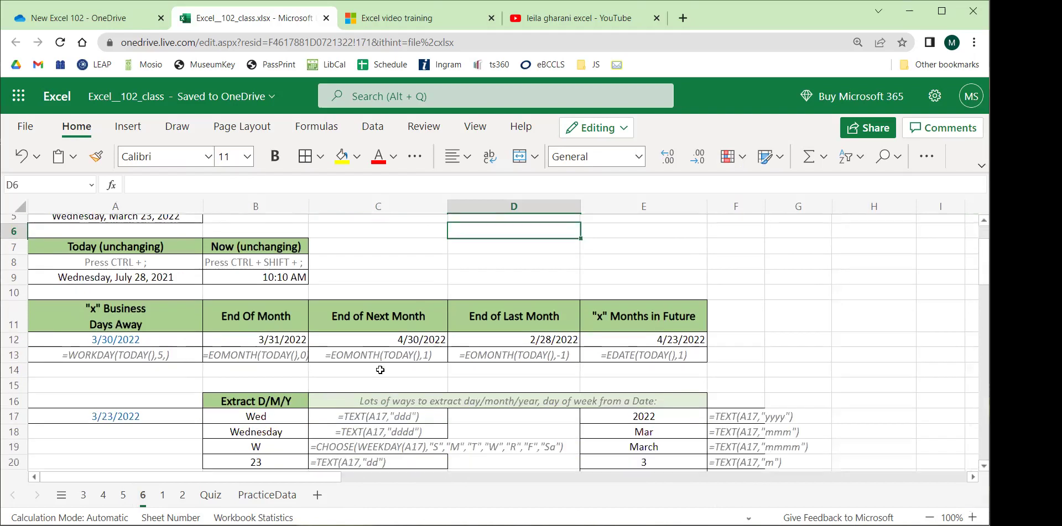
{"action": "left_click", "coordinate": [159, 347]}
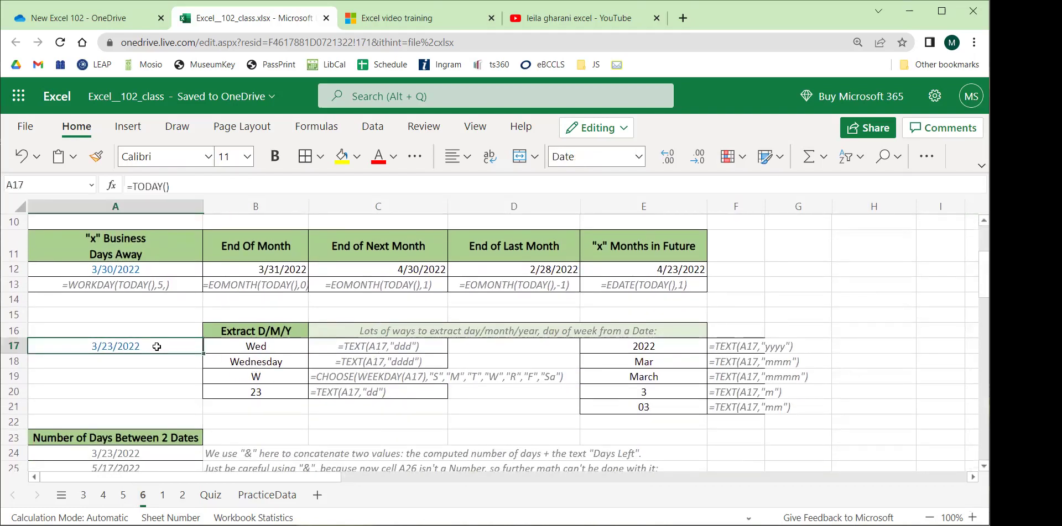
{"action": "left_click", "coordinate": [259, 365]}
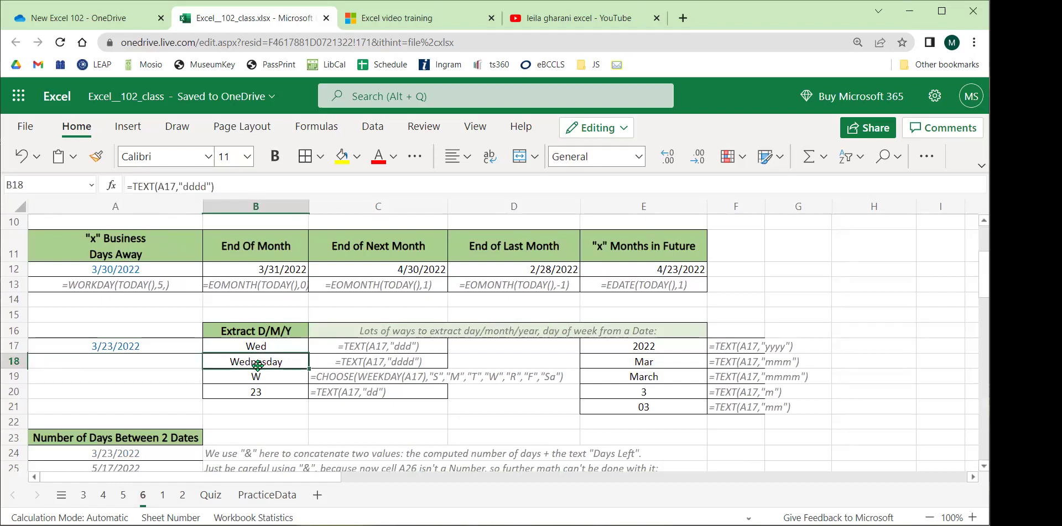
{"action": "scroll", "coordinate": [218, 373], "scroll_direction": "up", "scroll_amount": 3}
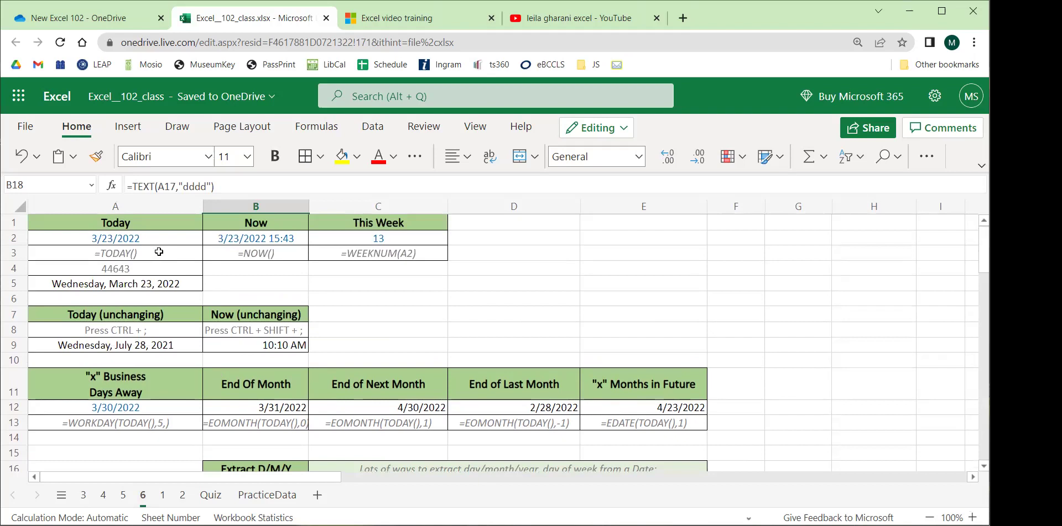
{"action": "left_click", "coordinate": [159, 252]}
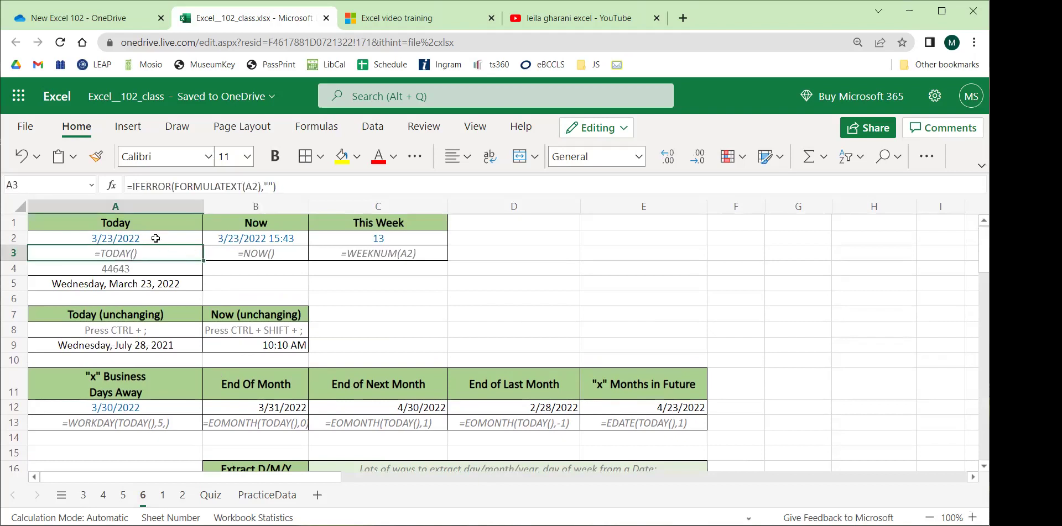
Re-enter A2's TODAY formula so it recalculates.
{"action": "left_click", "coordinate": [151, 236]}
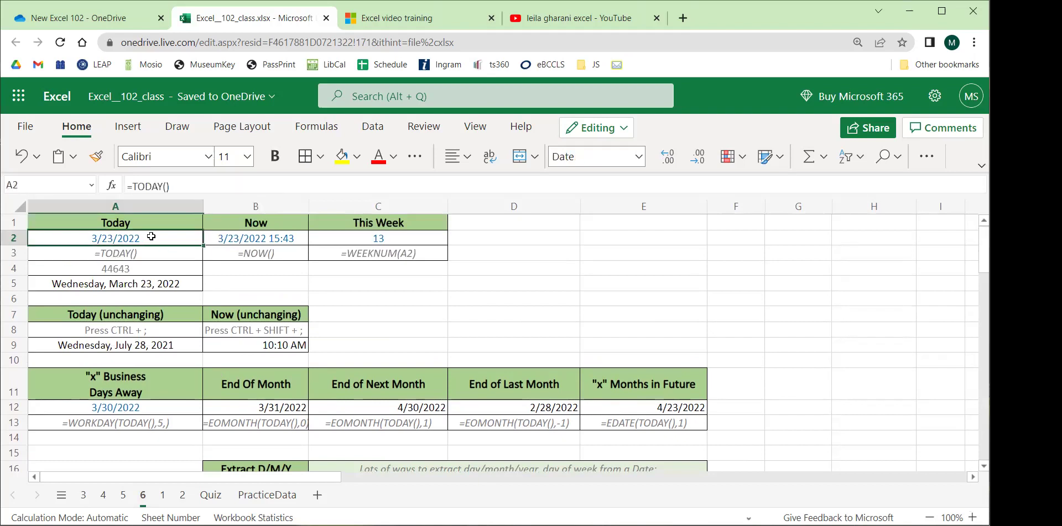
{"action": "left_click_drag", "start_coordinate": [188, 186], "coordinate": [128, 188]}
{"action": "key", "text": "Return"}
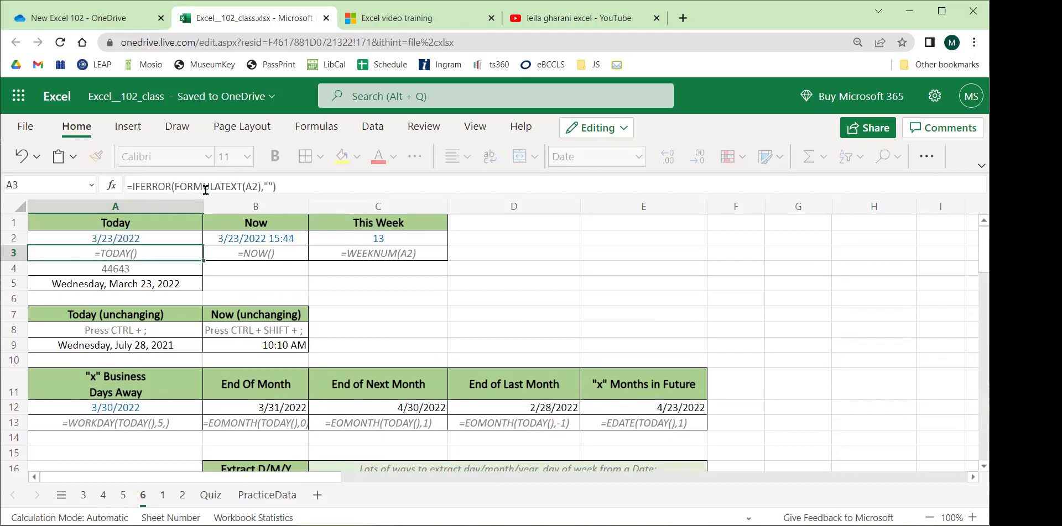
{"action": "left_click", "coordinate": [148, 242]}
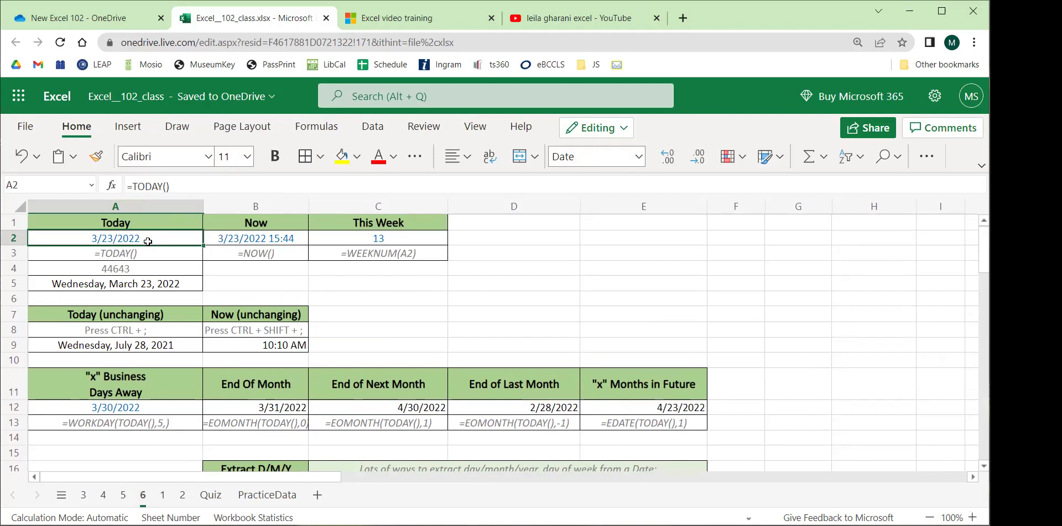
{"action": "left_click", "coordinate": [110, 244]}
Re-enter B2's =NOW() so it shows 3/23/2022 15:45, then view A9's fixed date.
{"action": "left_click", "coordinate": [252, 237]}
{"action": "left_click", "coordinate": [176, 188]}
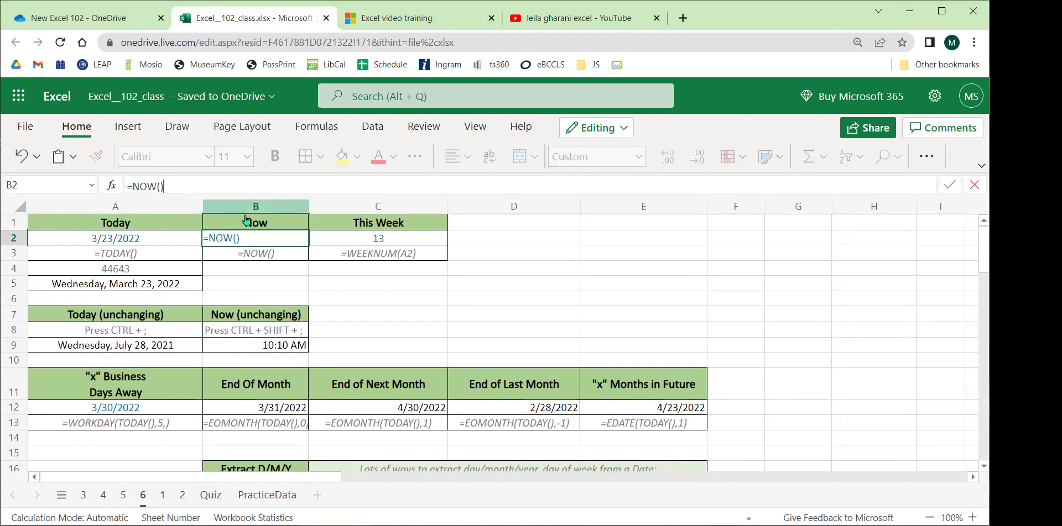
{"action": "key", "text": "Return"}
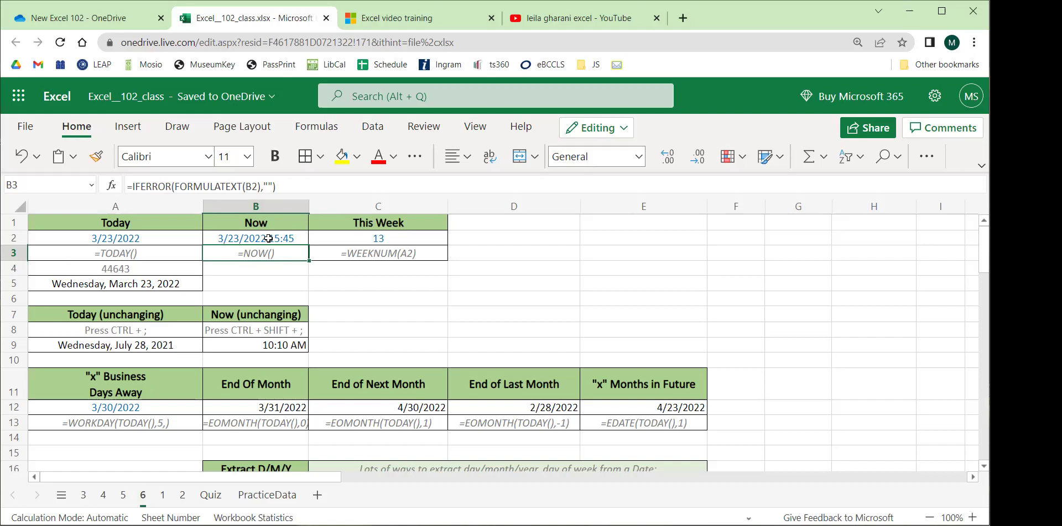
{"action": "left_click", "coordinate": [110, 346]}
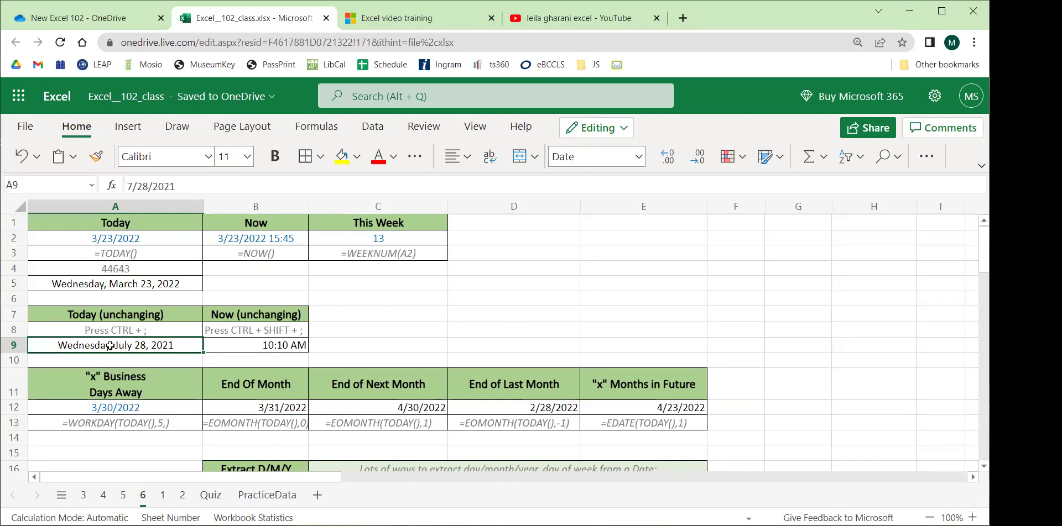
Enter the fixed date 3/23/2022 in C8 with Ctrl+;.
{"action": "left_click", "coordinate": [360, 334]}
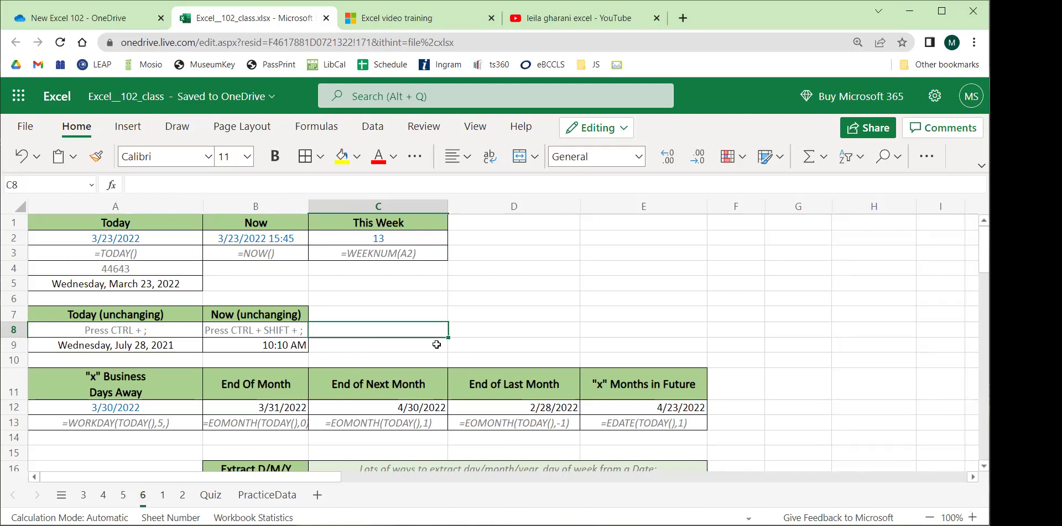
{"action": "key", "text": "ctrl+semicolon"}
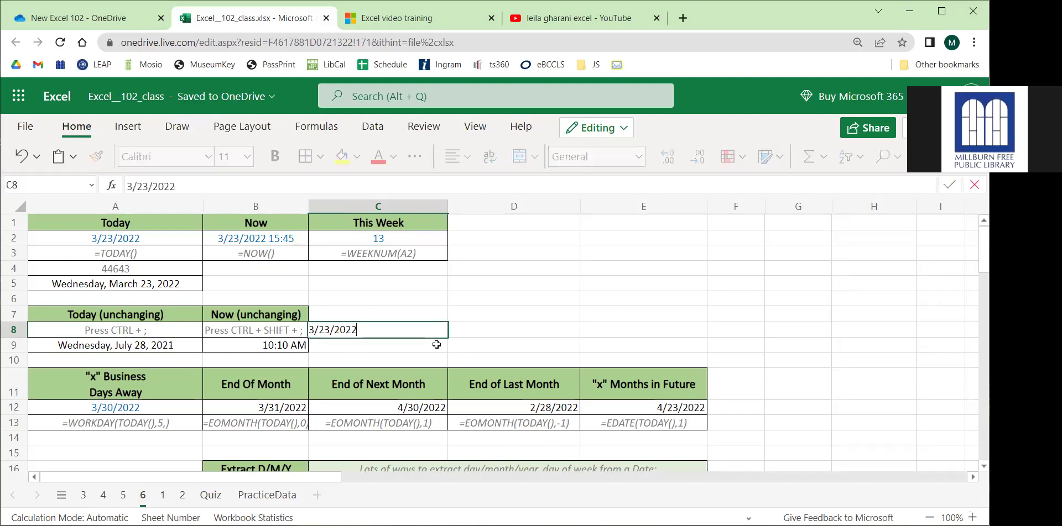
{"action": "left_click", "coordinate": [531, 337]}
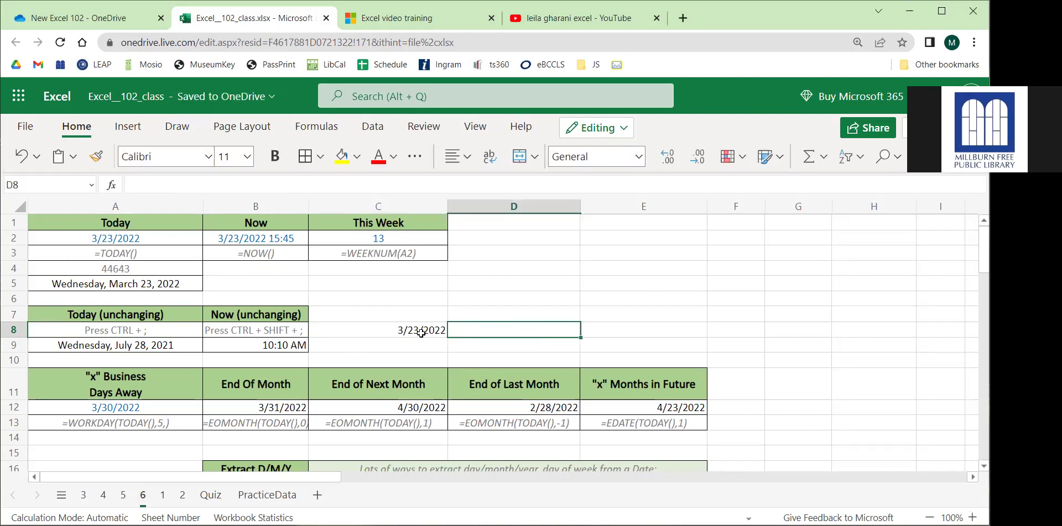
{"action": "left_click", "coordinate": [420, 332]}
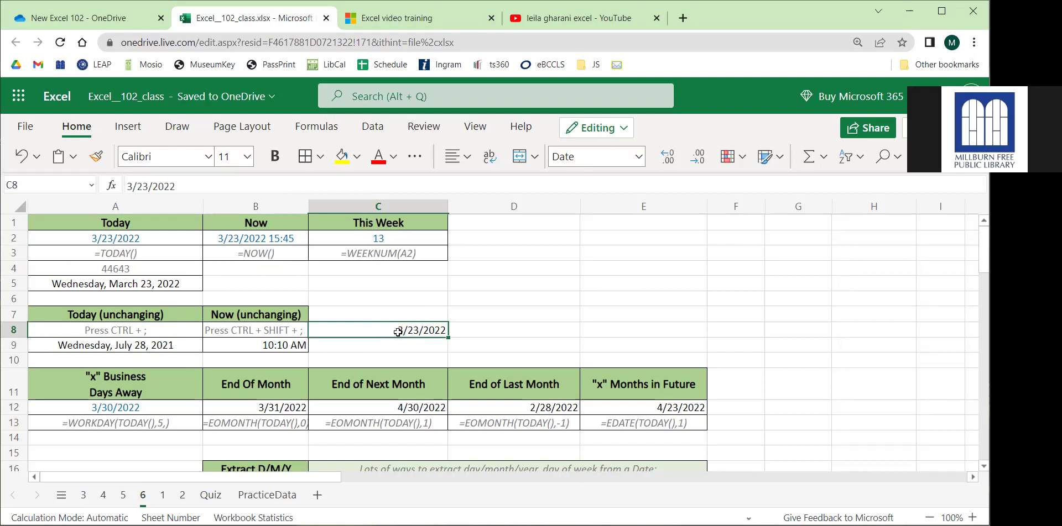
Enter the fixed time 3:45 PM in D8 with Ctrl+Shift+;.
{"action": "left_click", "coordinate": [526, 328]}
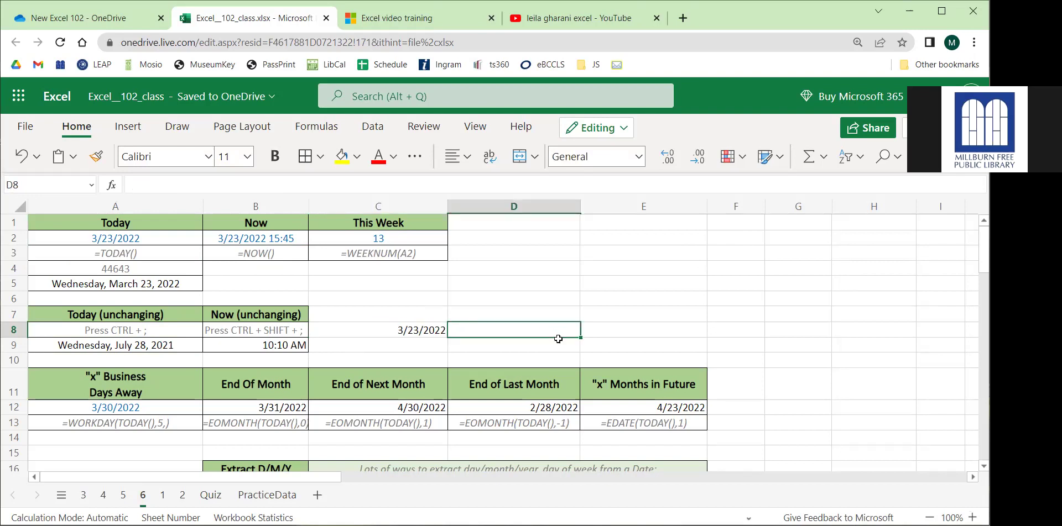
{"action": "key", "text": "ctrl+shift+semicolon"}
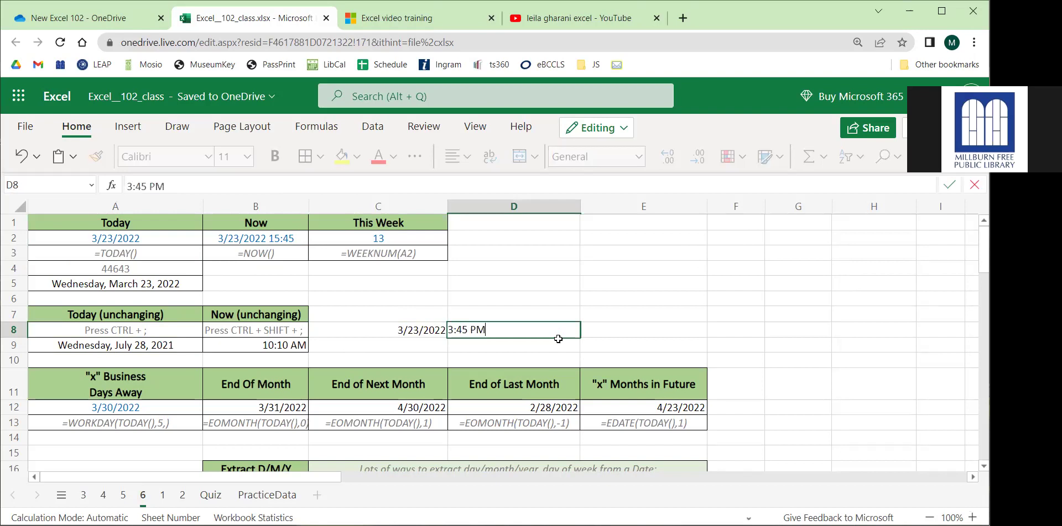
{"action": "left_click", "coordinate": [566, 312]}
{"action": "left_click", "coordinate": [525, 332]}
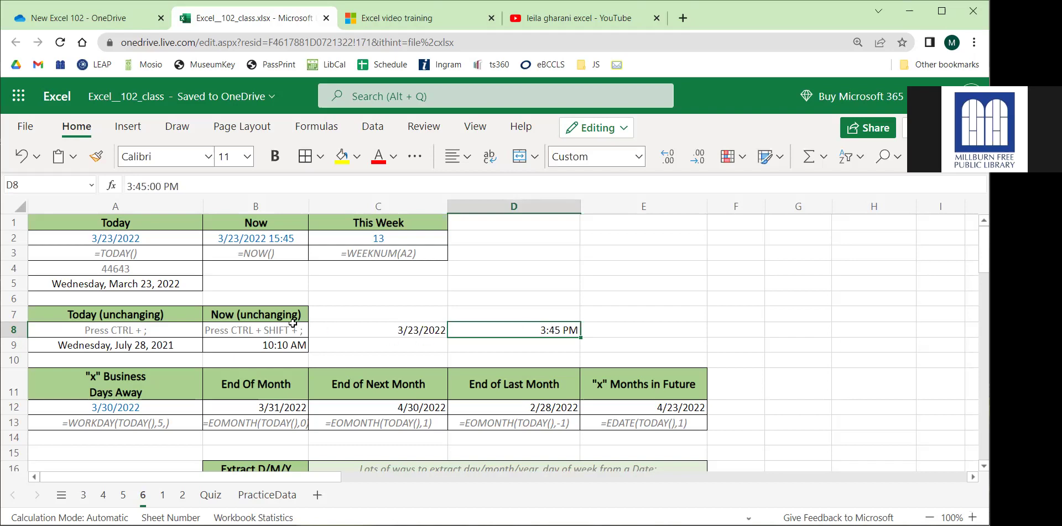
Compare the instruction cells A8:B8 with the TODAY and NOW results in A2:B2.
{"action": "left_click_drag", "start_coordinate": [209, 331], "coordinate": [157, 330]}
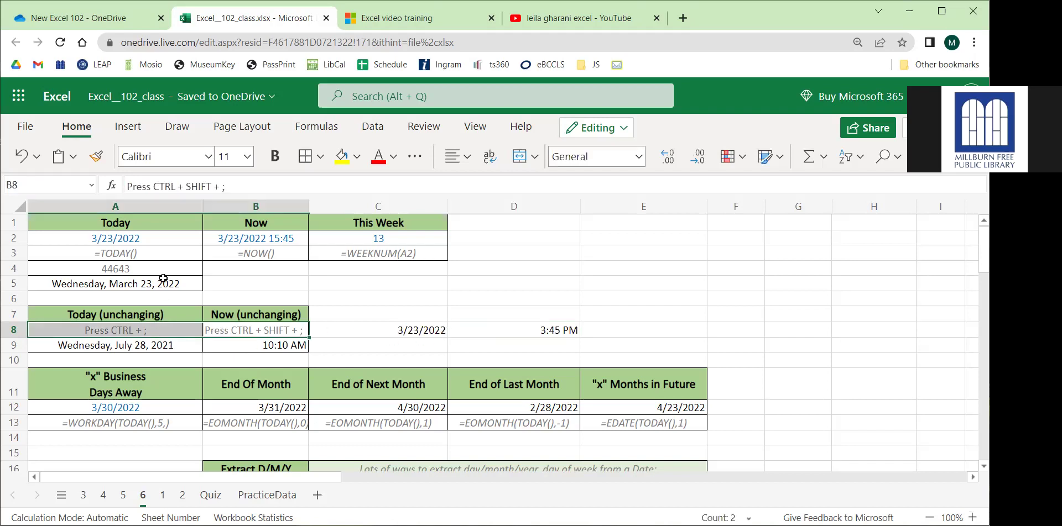
{"action": "left_click_drag", "start_coordinate": [154, 239], "coordinate": [285, 239]}
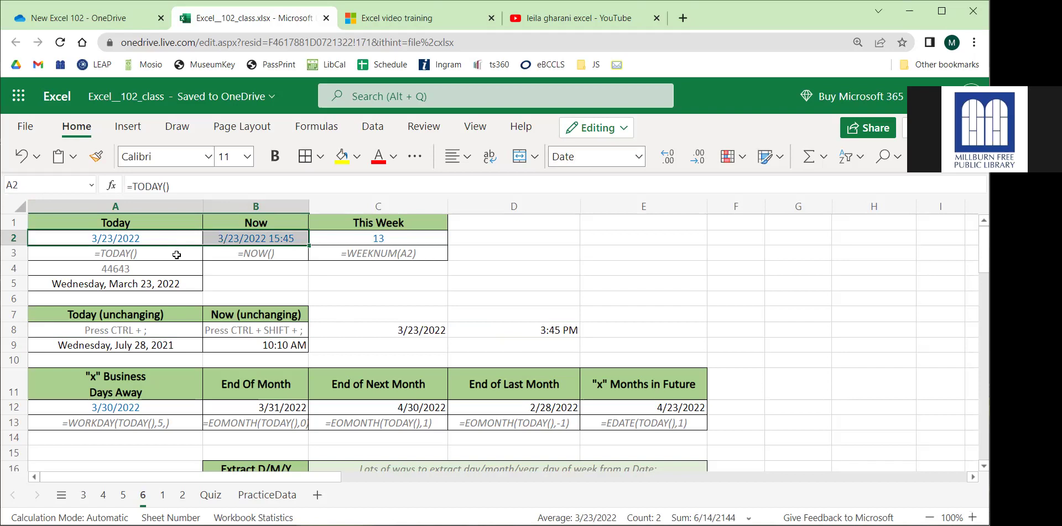
{"action": "left_click", "coordinate": [155, 237]}
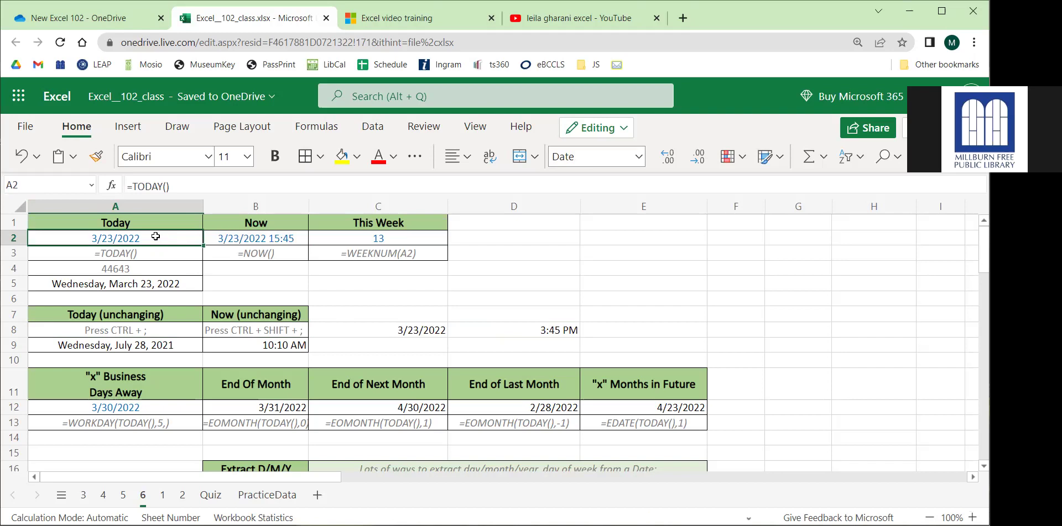
{"action": "left_click", "coordinate": [123, 495]}
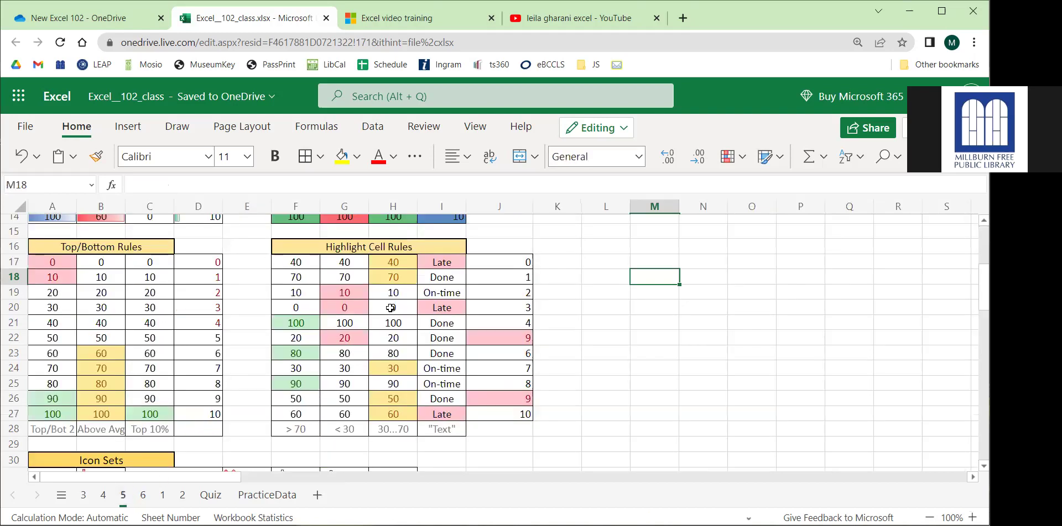
{"action": "left_click_drag", "start_coordinate": [438, 277], "coordinate": [445, 425]}
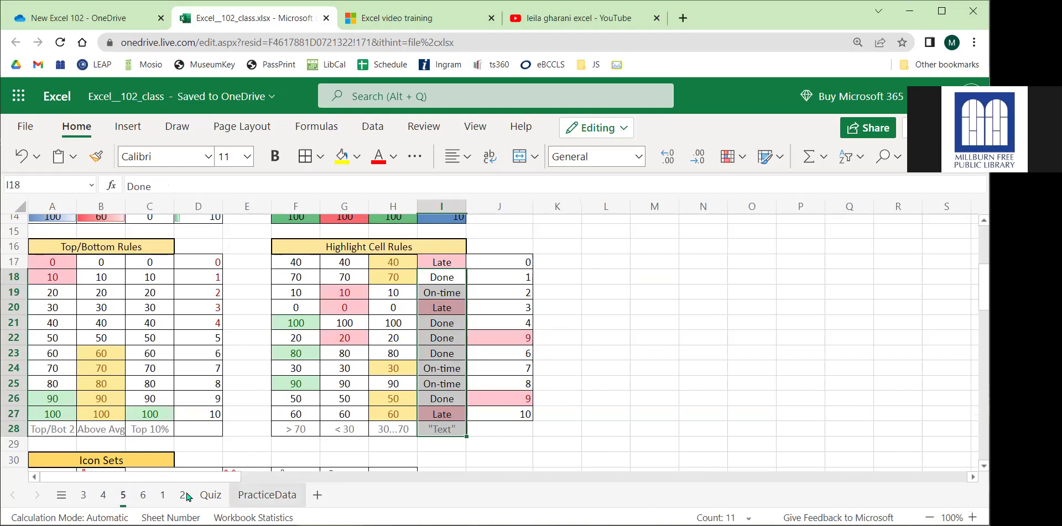
{"action": "left_click", "coordinate": [143, 495]}
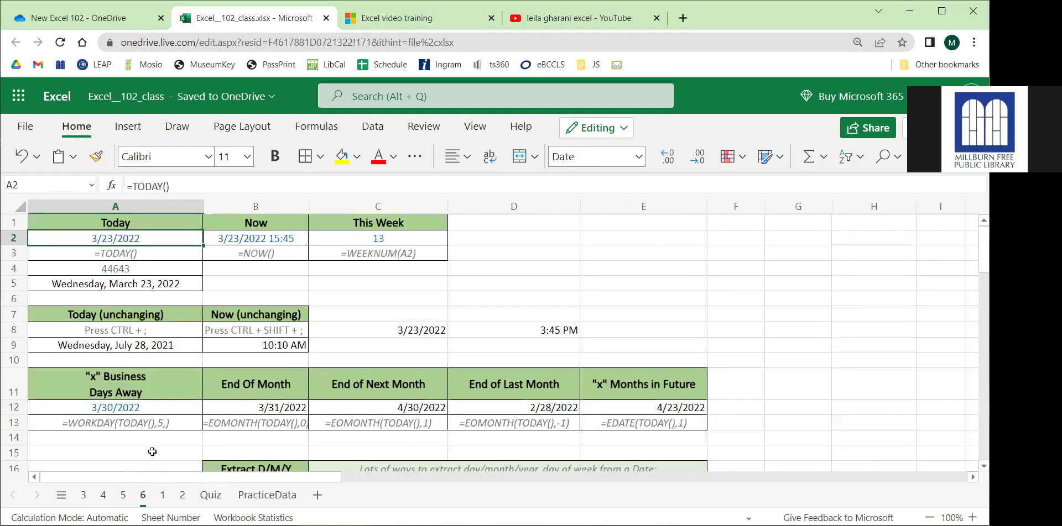
{"action": "scroll", "coordinate": [387, 329], "scroll_direction": "down", "scroll_amount": 3}
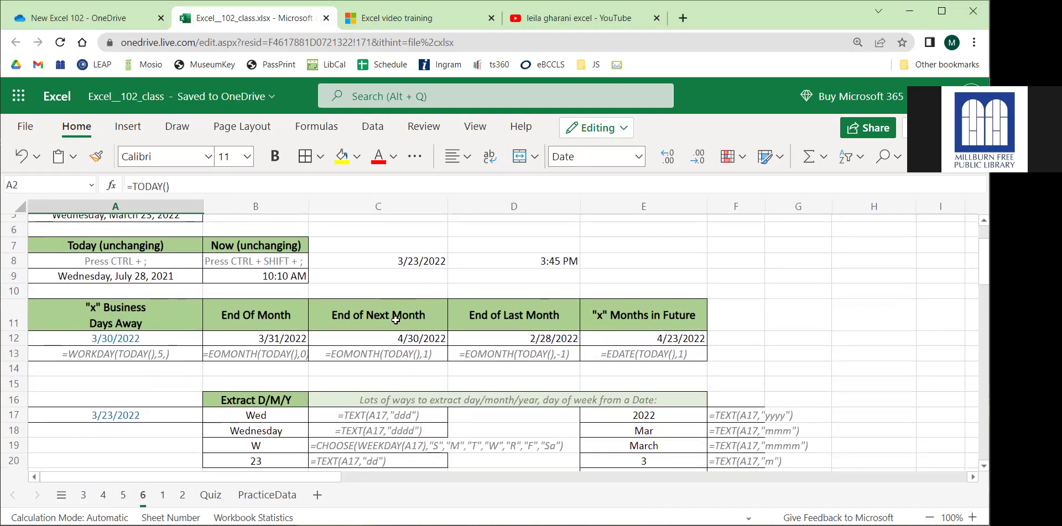
{"action": "left_click", "coordinate": [116, 348]}
{"action": "left_click", "coordinate": [148, 335]}
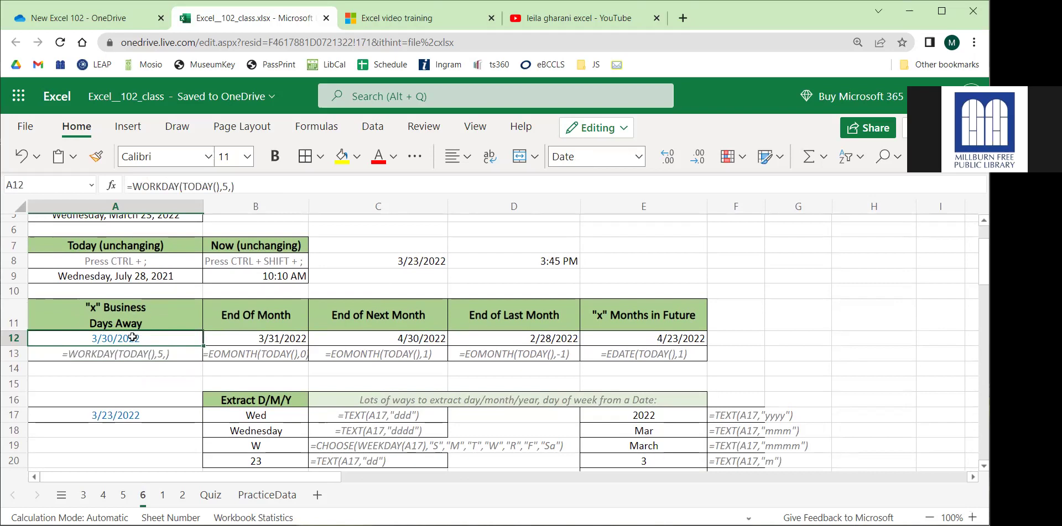
{"action": "left_click", "coordinate": [98, 383]}
{"action": "left_click", "coordinate": [103, 403]}
{"action": "type", "text": "="}
{"action": "left_click", "coordinate": [105, 415]}
{"action": "type", "text": "+5"}
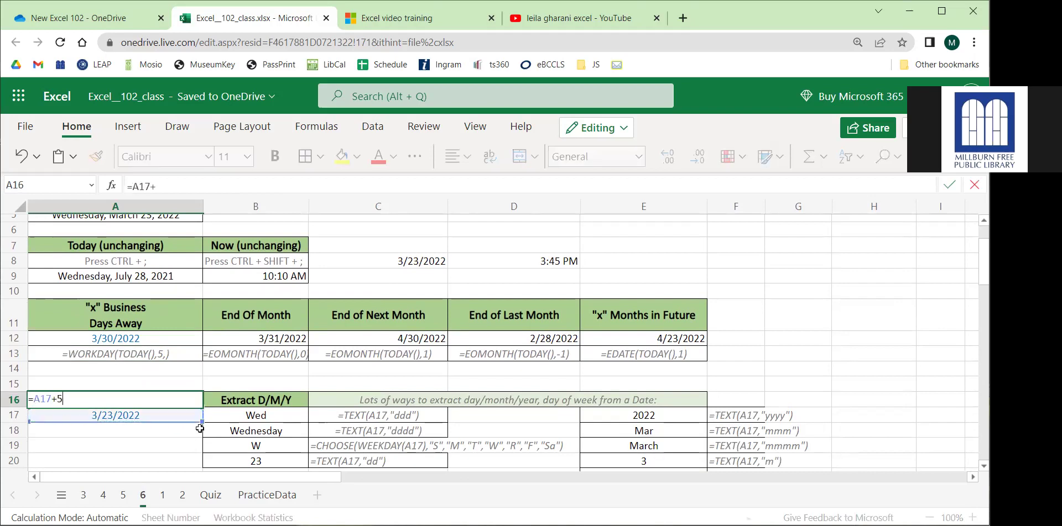
{"action": "key", "text": "Return"}
{"action": "left_click", "coordinate": [182, 398]}
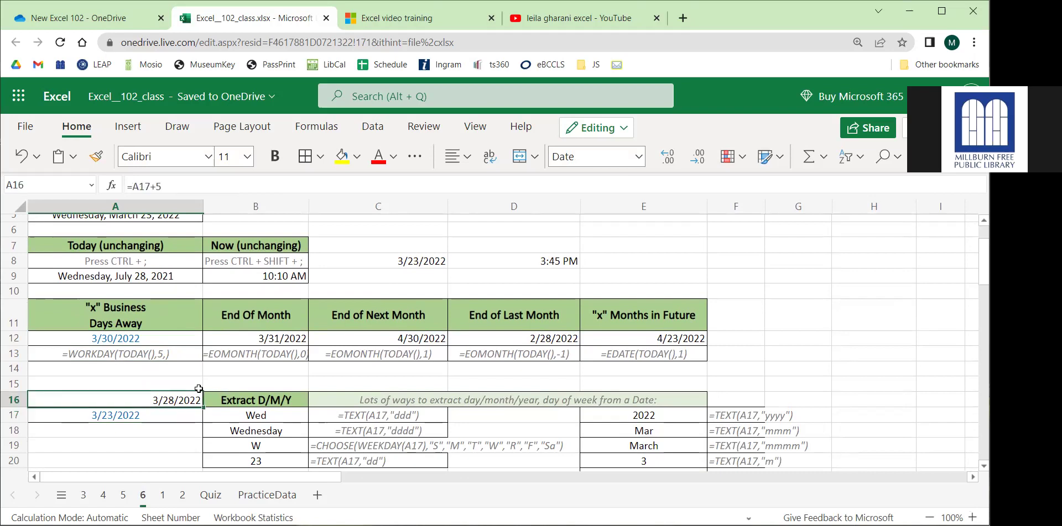
{"action": "left_click", "coordinate": [154, 318]}
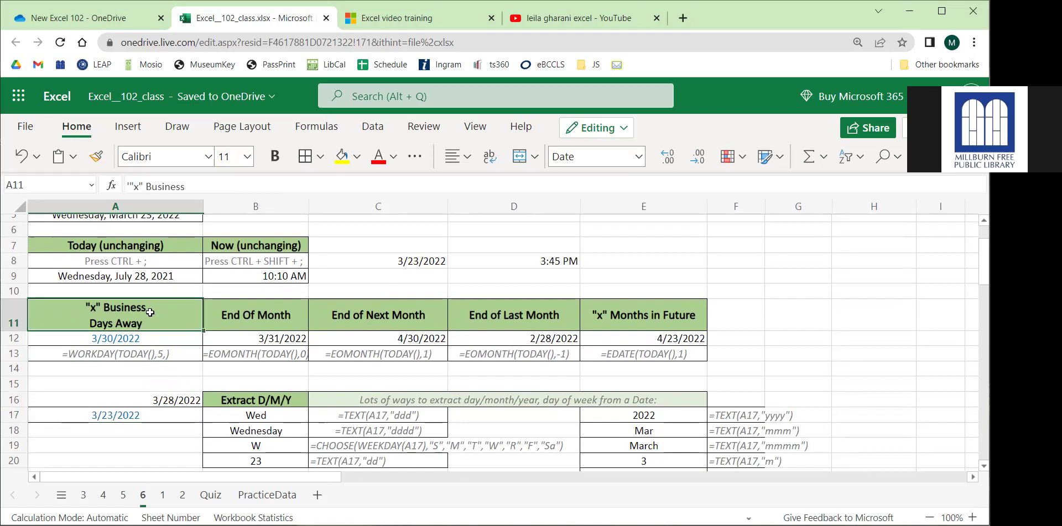
{"action": "left_click", "coordinate": [134, 352]}
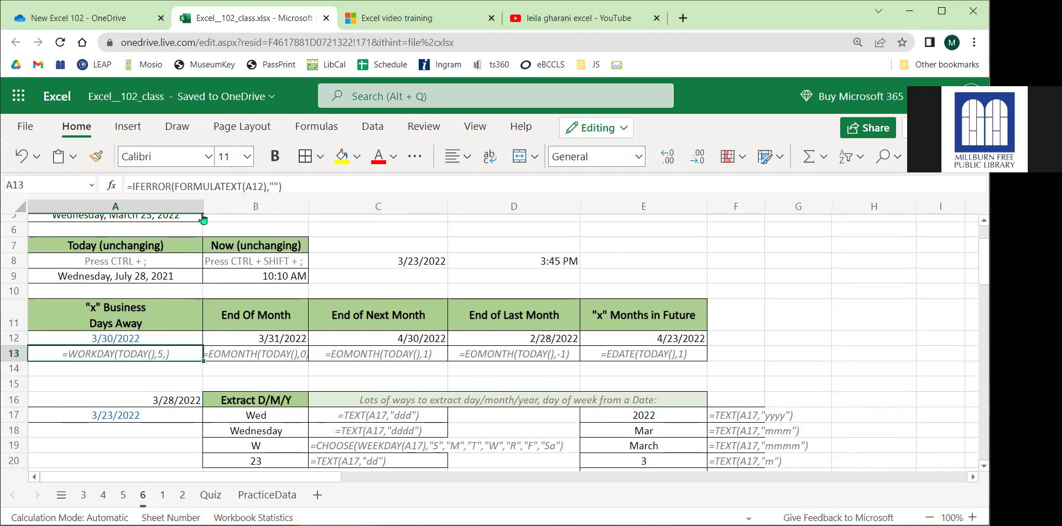
{"action": "left_click", "coordinate": [135, 329]}
{"action": "left_click", "coordinate": [194, 186]}
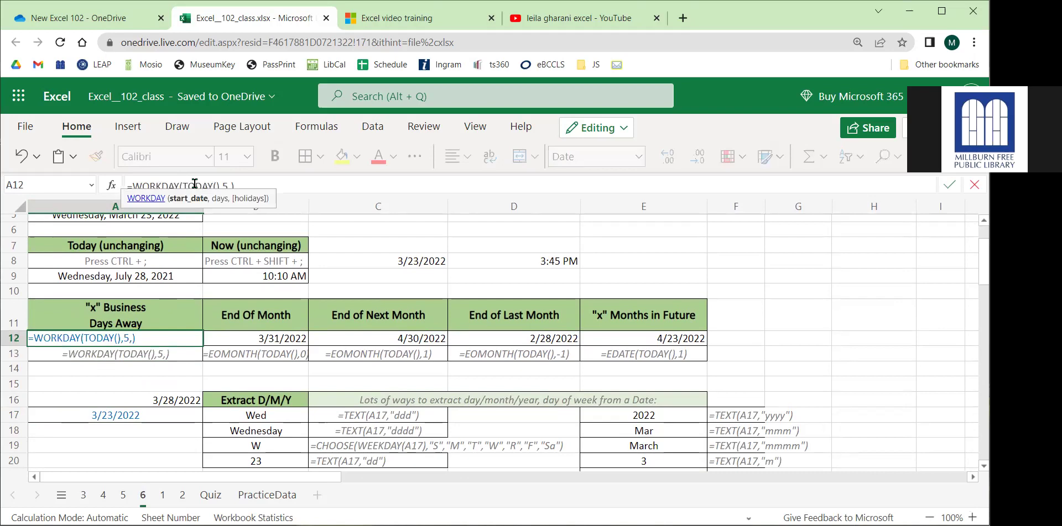
{"action": "left_click", "coordinate": [225, 184]}
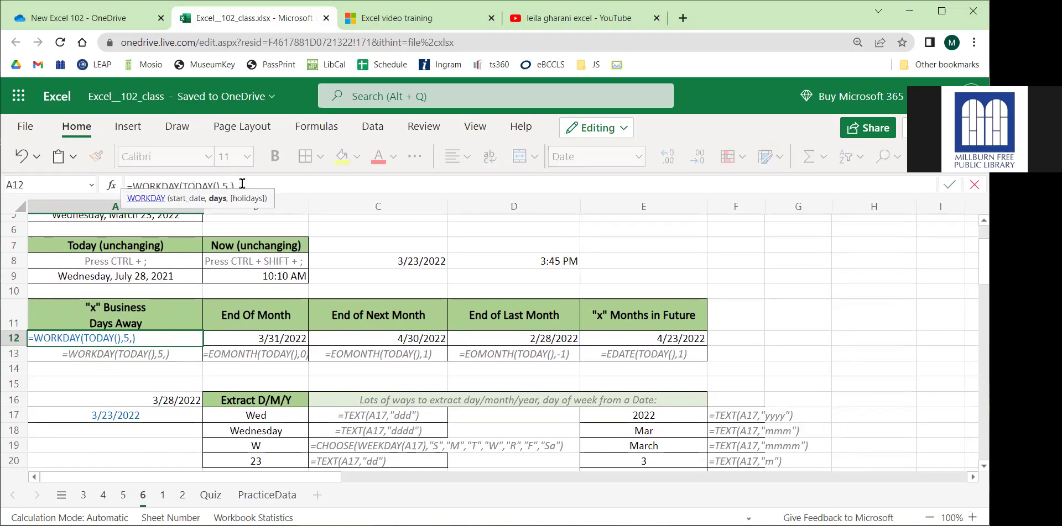
{"action": "left_click", "coordinate": [242, 184]}
{"action": "left_click", "coordinate": [228, 186]}
{"action": "key", "text": "Return"}
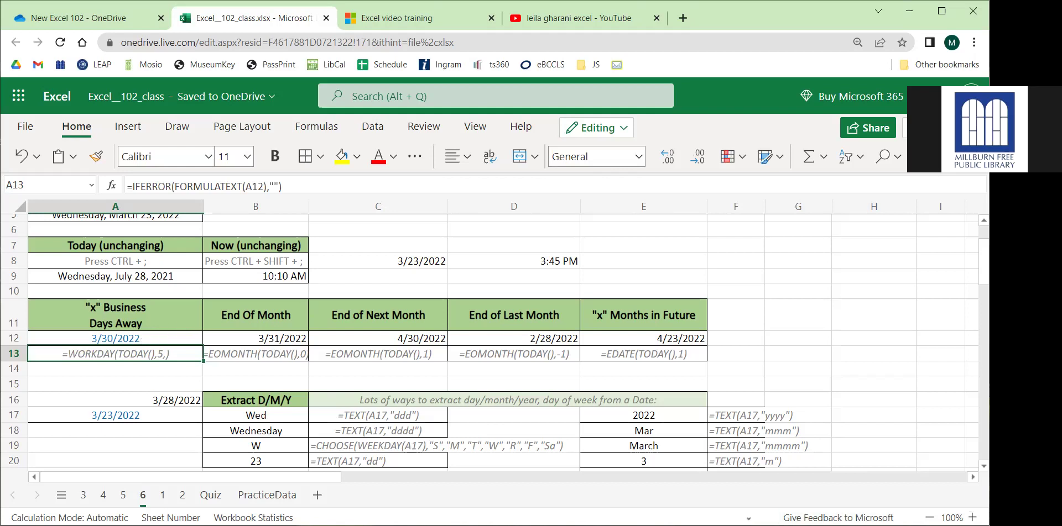
{"action": "left_click", "coordinate": [119, 339]}
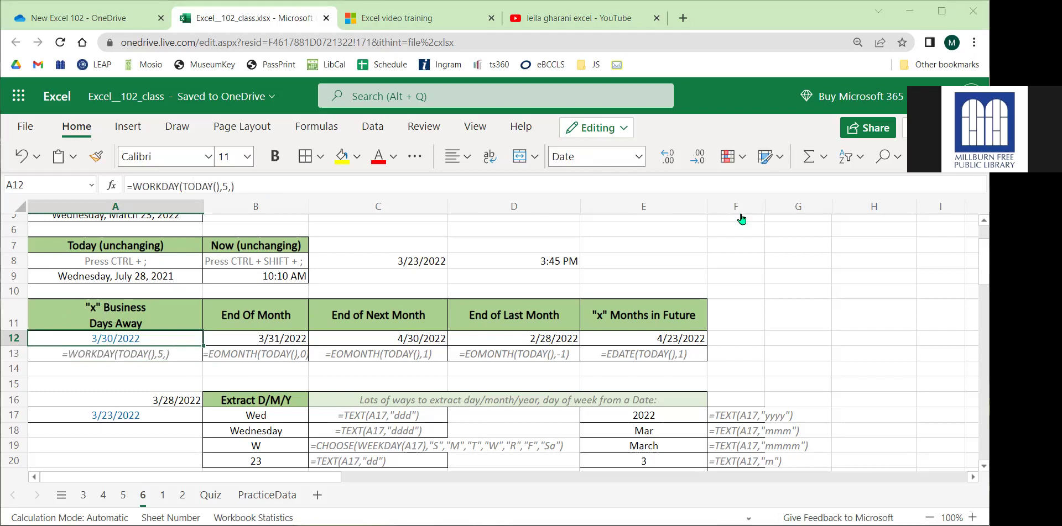
{"action": "left_click", "coordinate": [264, 339]}
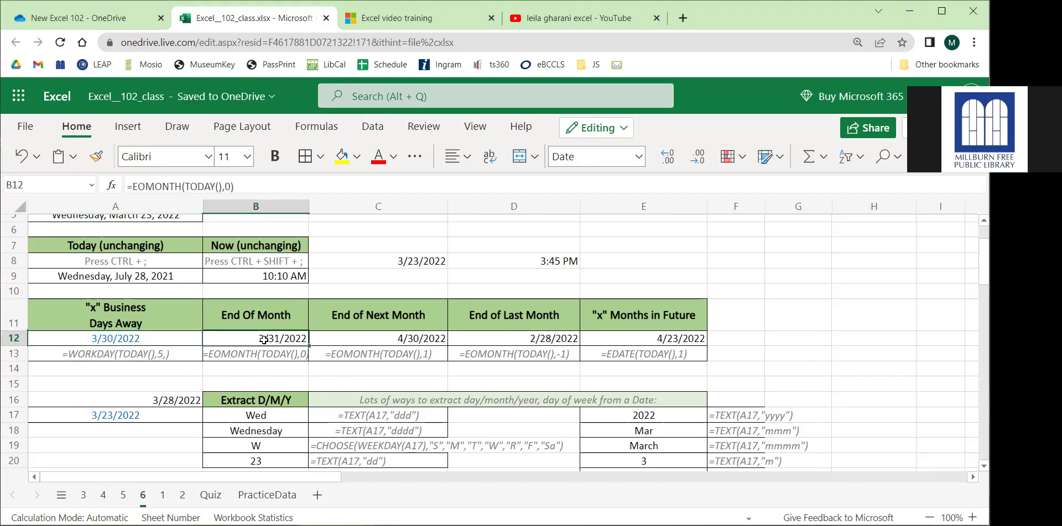
{"action": "left_click", "coordinate": [150, 337]}
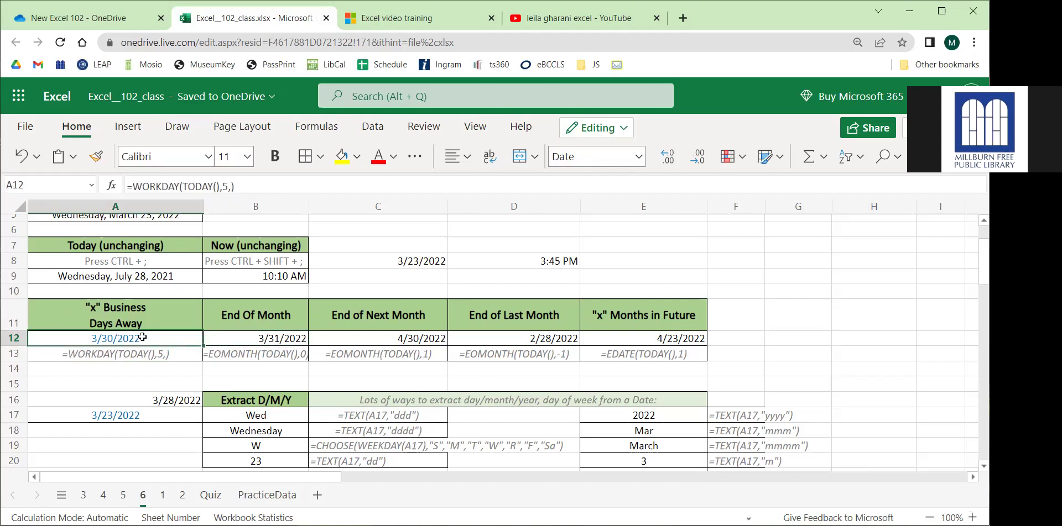
Change B12's EOMONTH months argument from 0 to 1, giving 4/30/2022.
{"action": "left_click", "coordinate": [277, 339]}
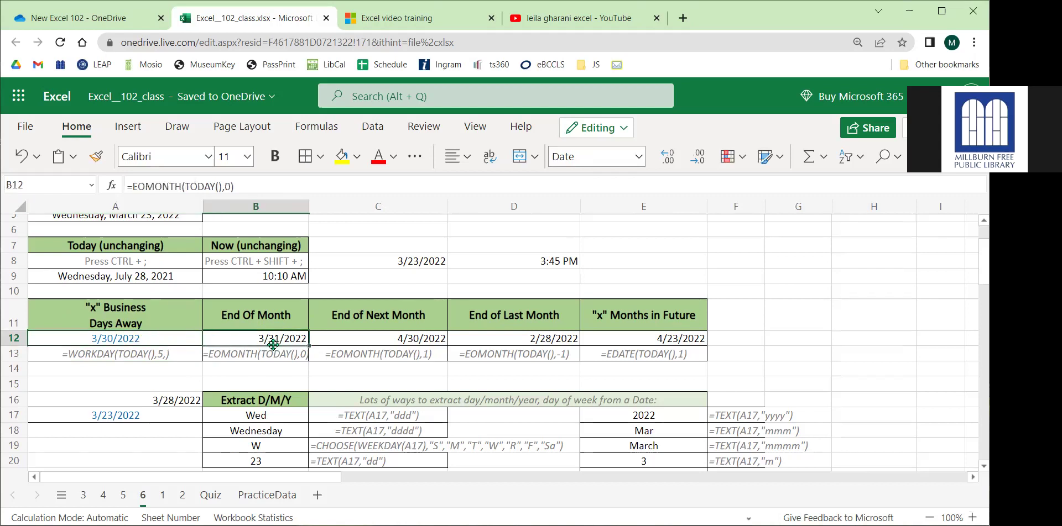
{"action": "left_click", "coordinate": [202, 187]}
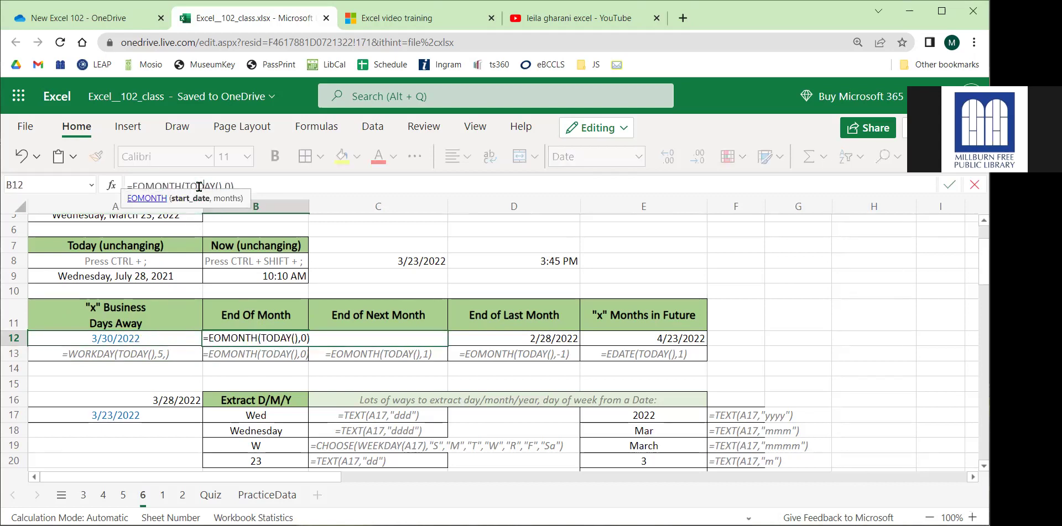
{"action": "left_click", "coordinate": [227, 185]}
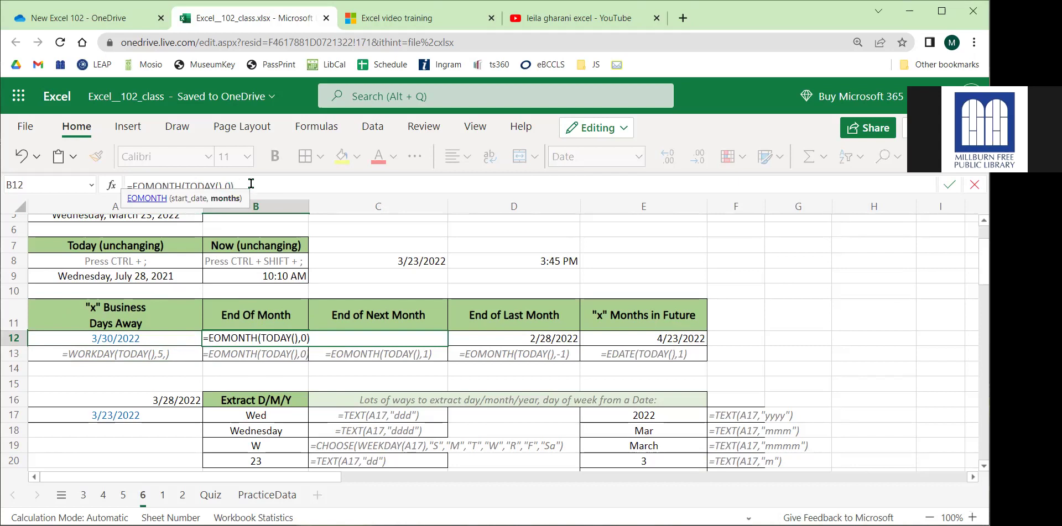
{"action": "key", "text": "BackSpace"}
{"action": "type", "text": "1"}
{"action": "key", "text": "Return"}
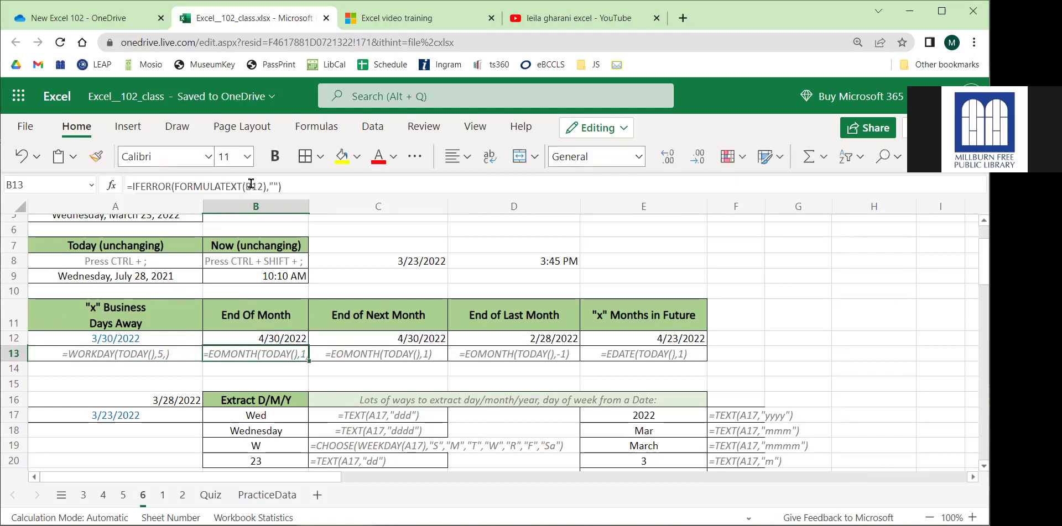
{"action": "left_click_drag", "start_coordinate": [402, 315], "coordinate": [403, 339]}
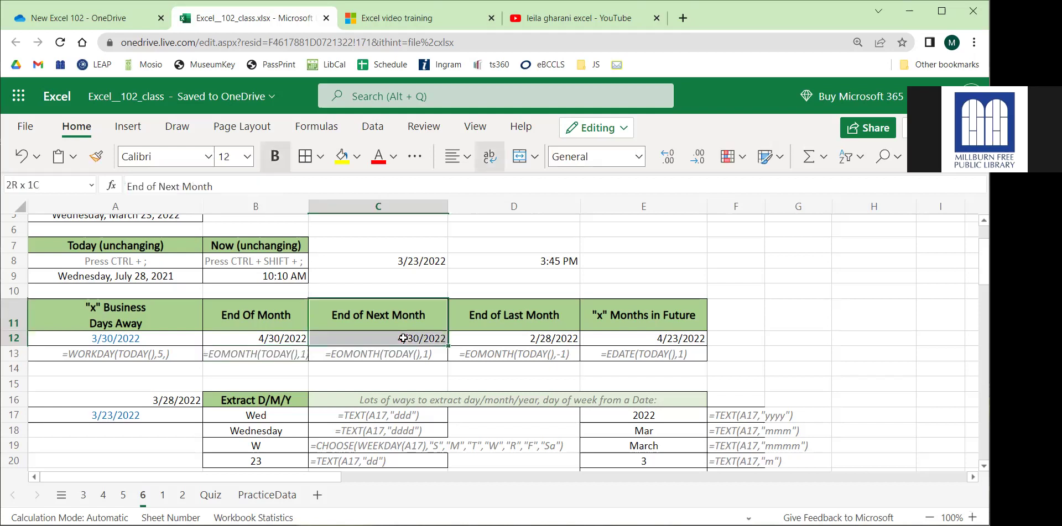
Inspect D12's EOMONTH formula with its -1 months argument, leaving it unchanged.
{"action": "left_click", "coordinate": [527, 337]}
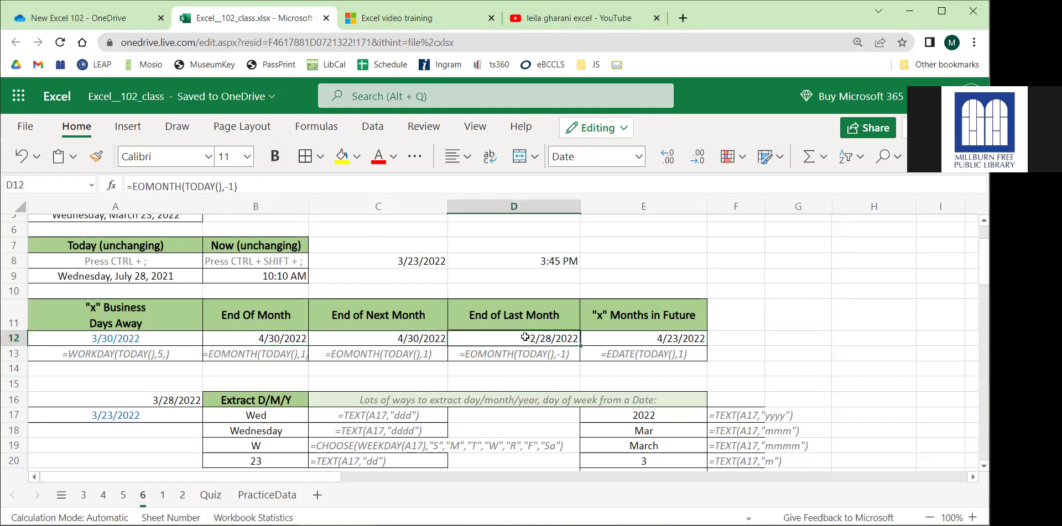
{"action": "left_click", "coordinate": [204, 185]}
{"action": "double_click", "coordinate": [231, 186]}
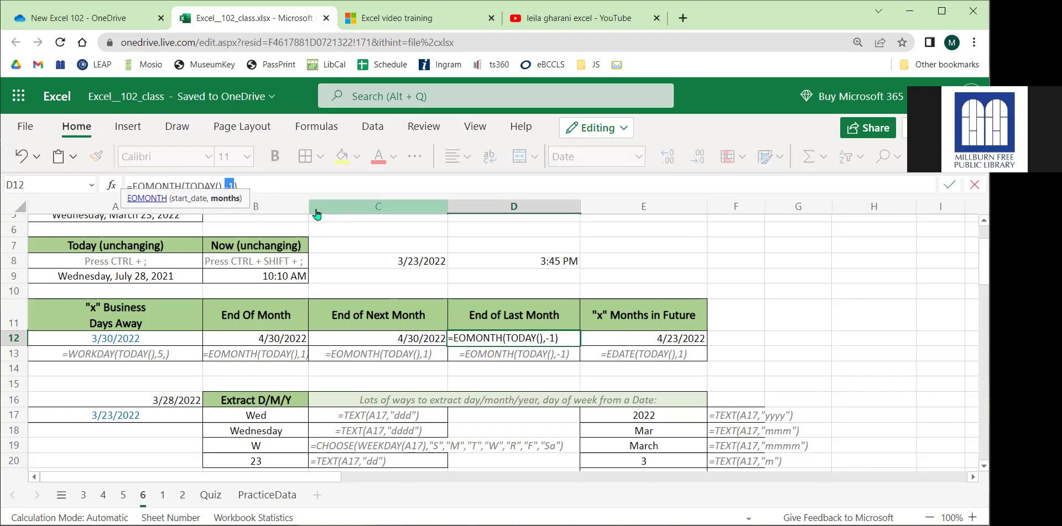
{"action": "left_click", "coordinate": [288, 186]}
{"action": "key", "text": "Return"}
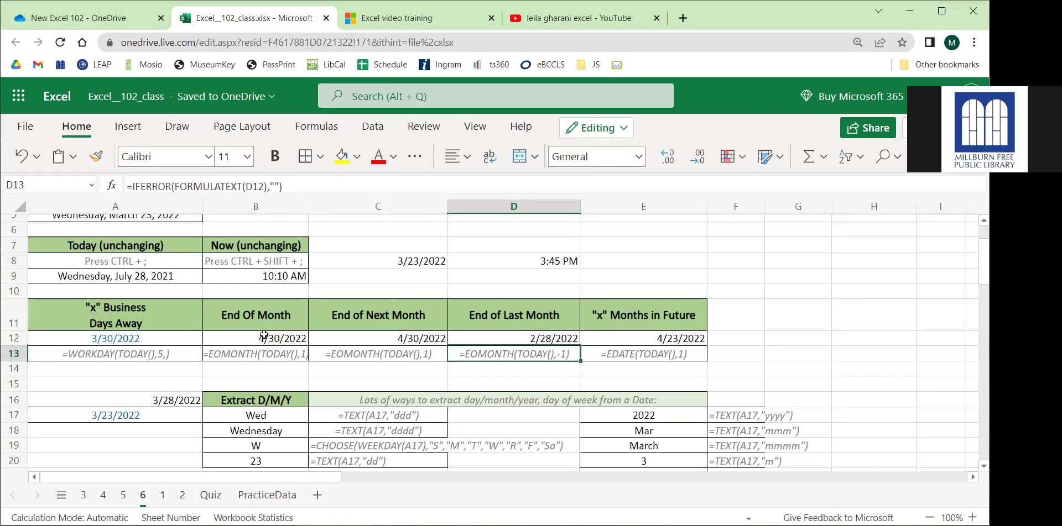
{"action": "left_click_drag", "start_coordinate": [265, 335], "coordinate": [476, 350]}
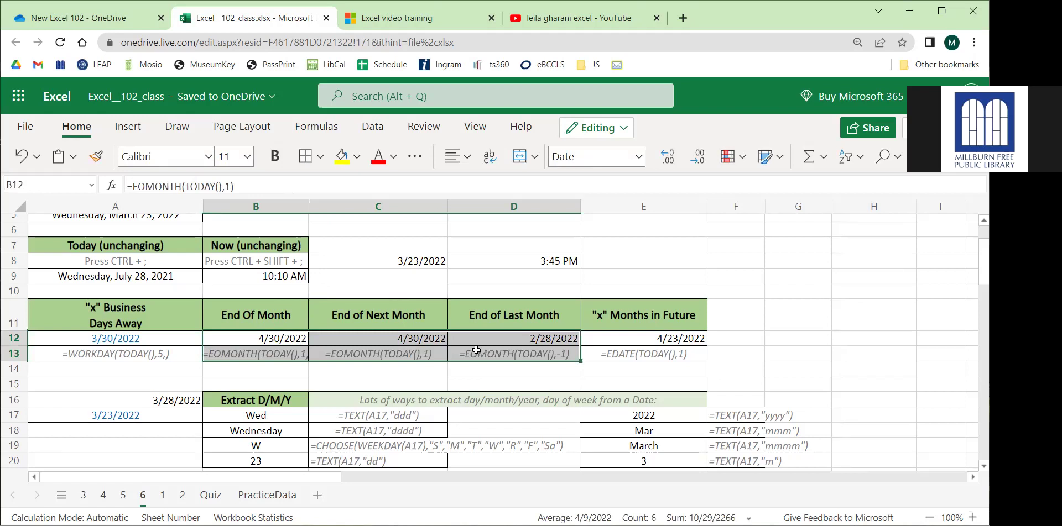
Check the EDATE formula and result in E12.
{"action": "left_click", "coordinate": [600, 338]}
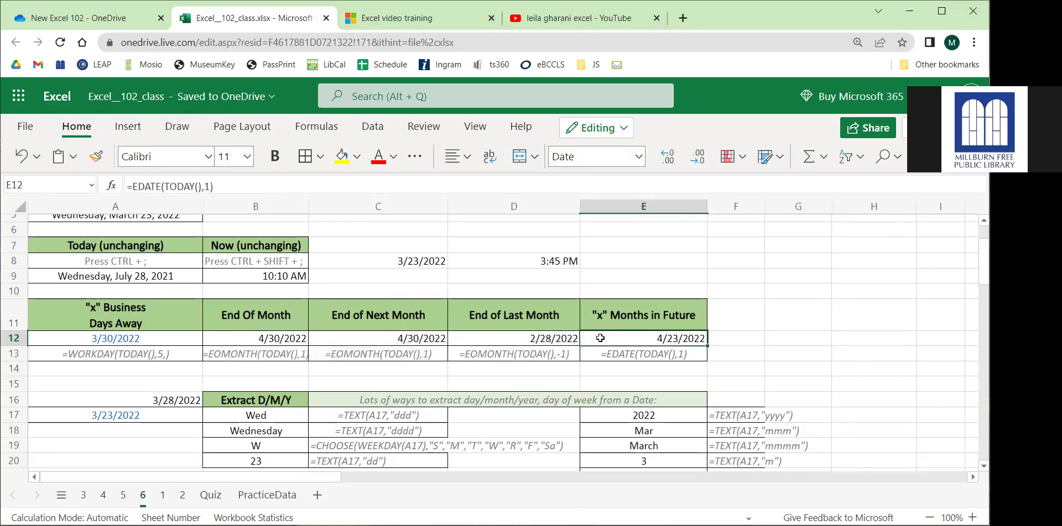
{"action": "left_click", "coordinate": [650, 356]}
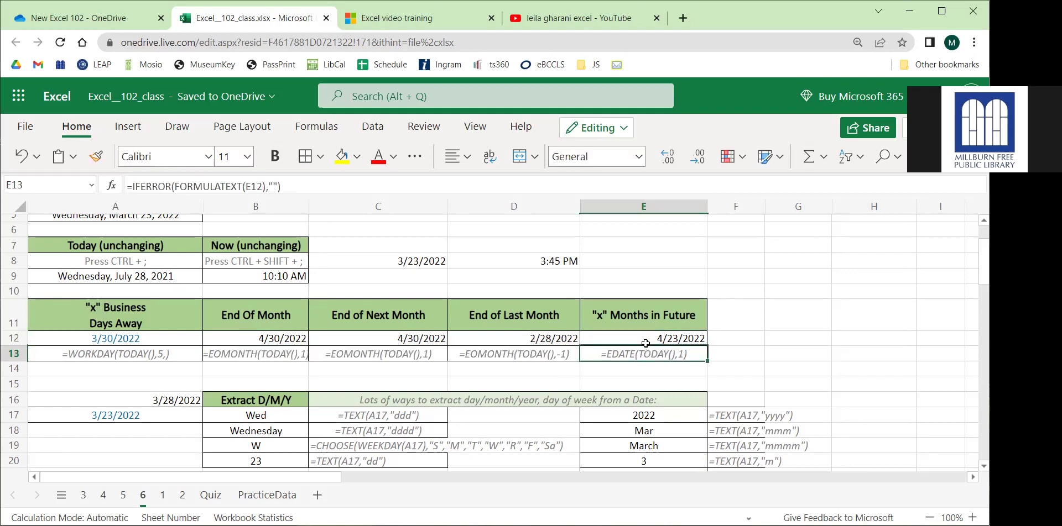
{"action": "left_click", "coordinate": [645, 342]}
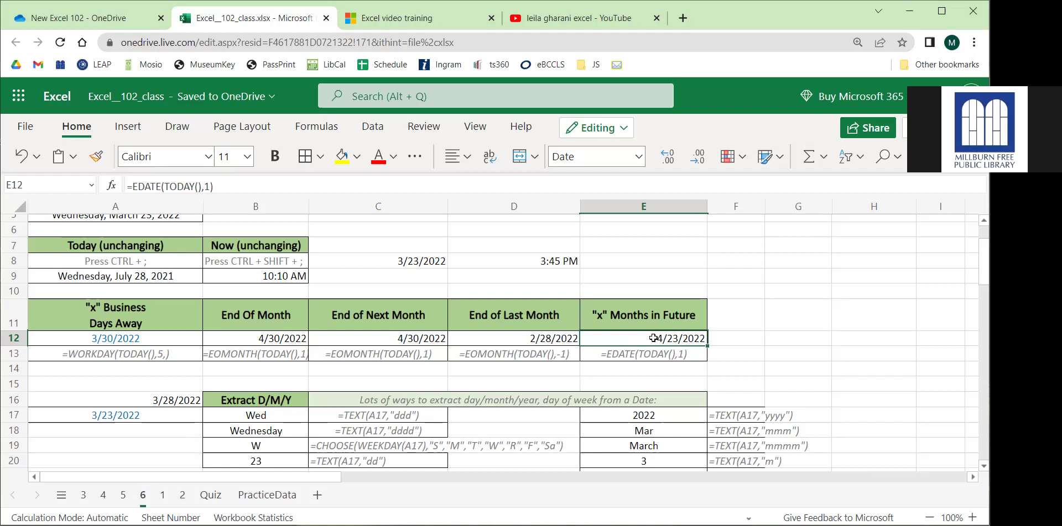
{"action": "left_click", "coordinate": [733, 326]}
{"action": "scroll", "coordinate": [763, 310], "scroll_direction": "down", "scroll_amount": 5}
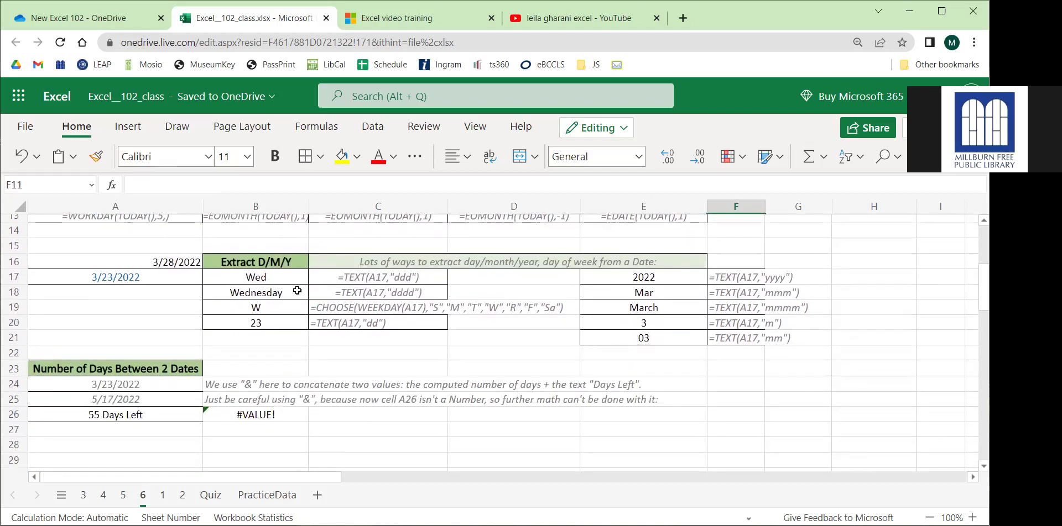
{"action": "left_click", "coordinate": [130, 263]}
{"action": "left_click", "coordinate": [123, 277]}
{"action": "left_click", "coordinate": [135, 258]}
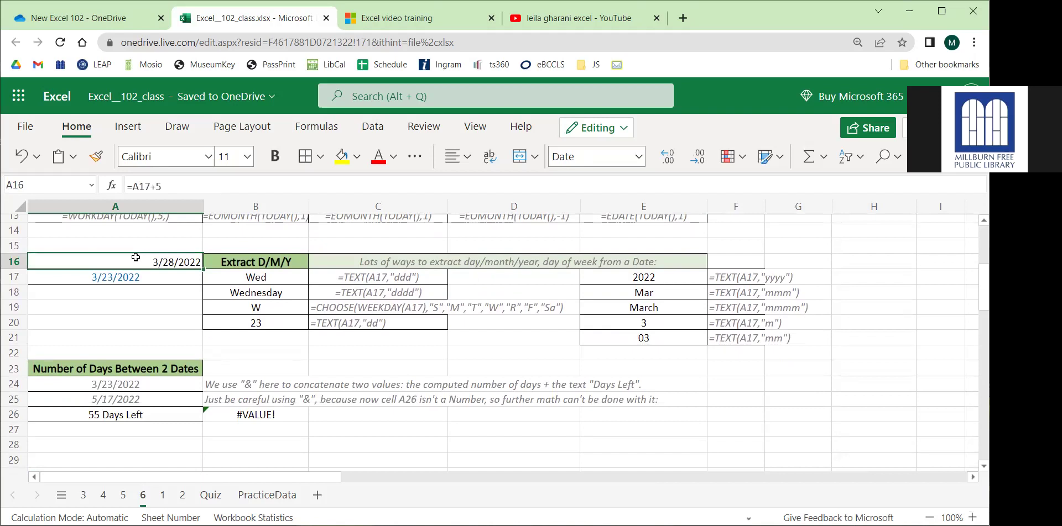
{"action": "left_click", "coordinate": [113, 277]}
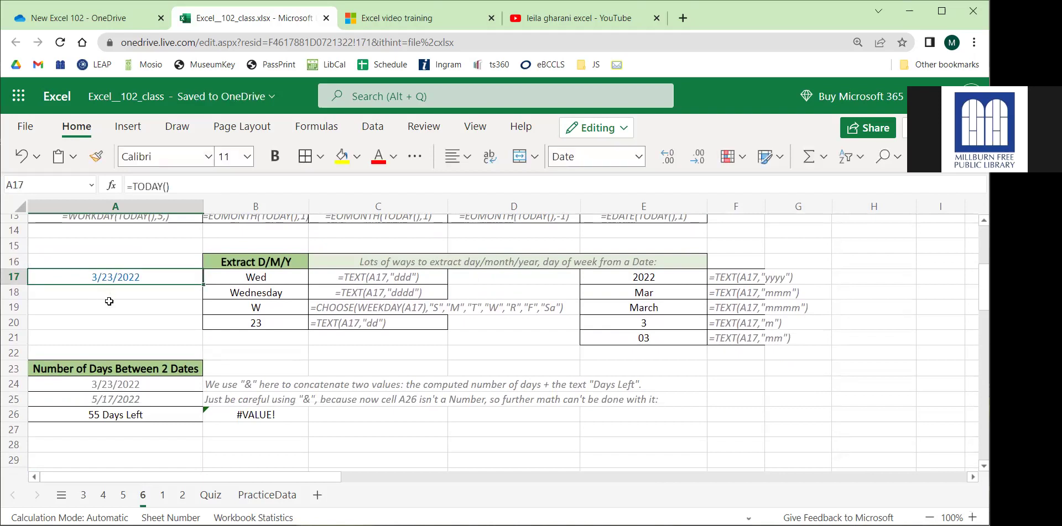
{"action": "left_click", "coordinate": [109, 301]}
{"action": "left_click_drag", "start_coordinate": [248, 278], "coordinate": [259, 321]}
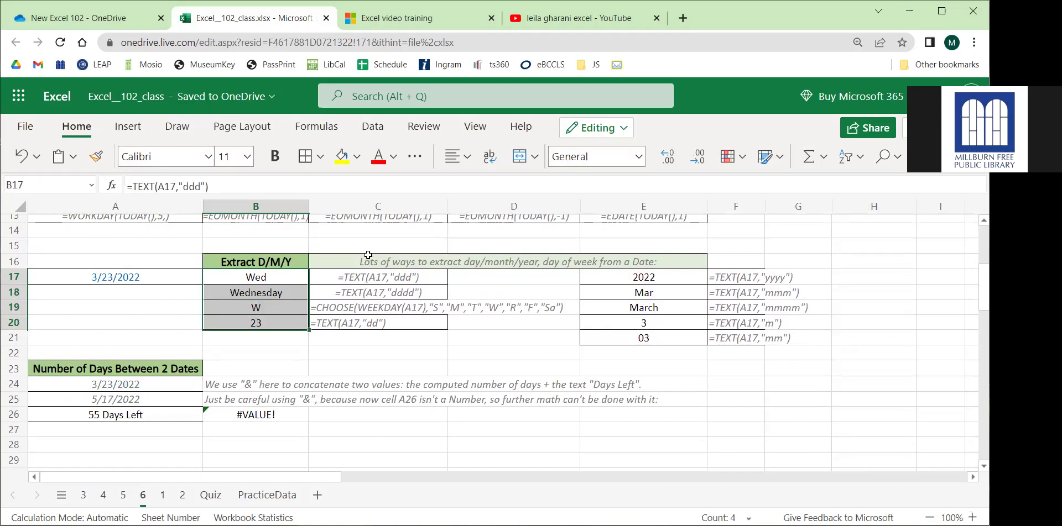
{"action": "left_click", "coordinate": [264, 275]}
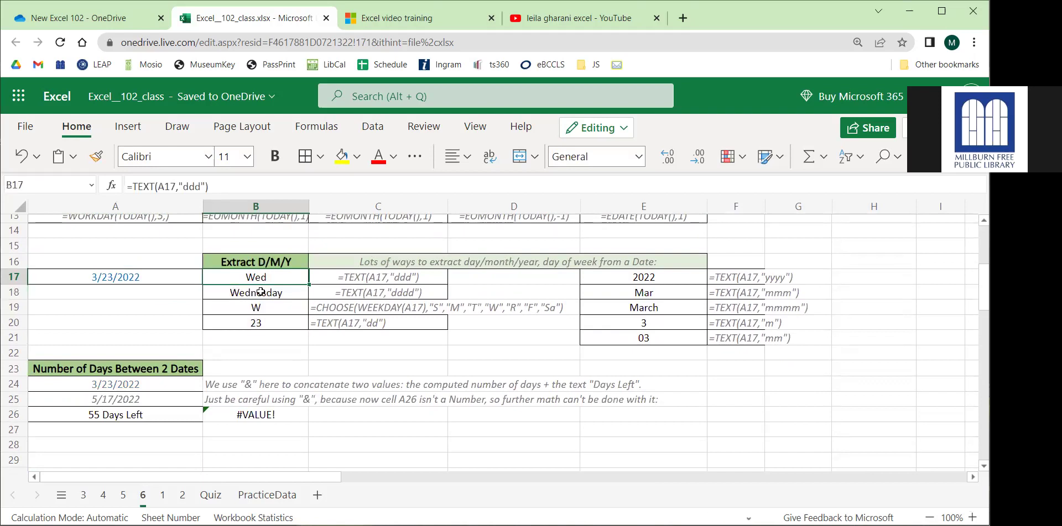
{"action": "left_click", "coordinate": [261, 292]}
{"action": "left_click", "coordinate": [277, 278]}
{"action": "left_click", "coordinate": [266, 290]}
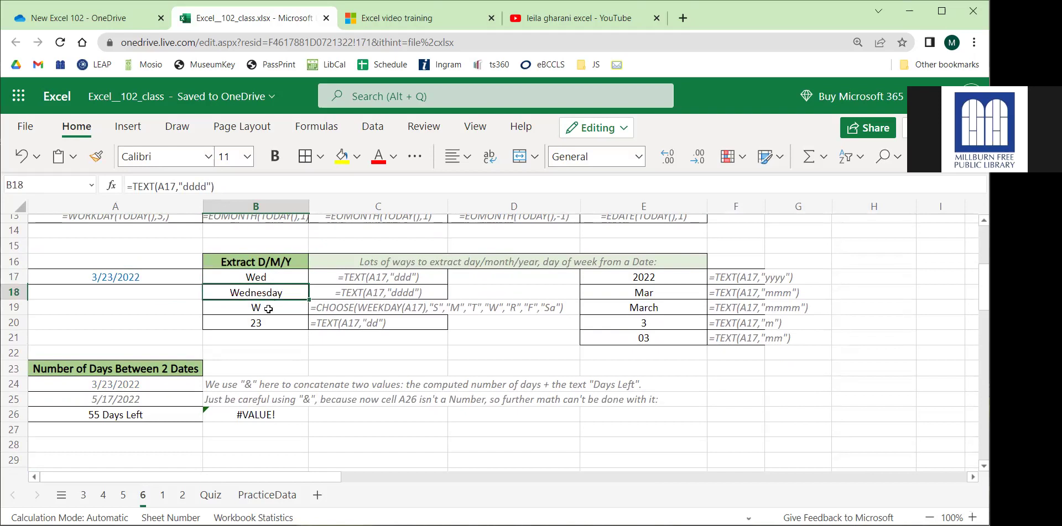
{"action": "left_click", "coordinate": [268, 309]}
{"action": "left_click", "coordinate": [276, 328]}
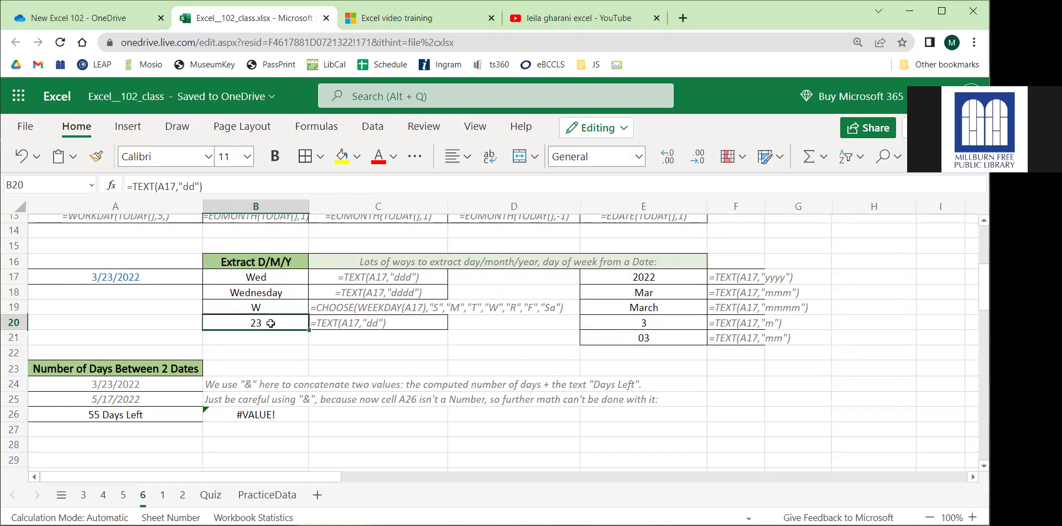
{"action": "left_click", "coordinate": [651, 274]}
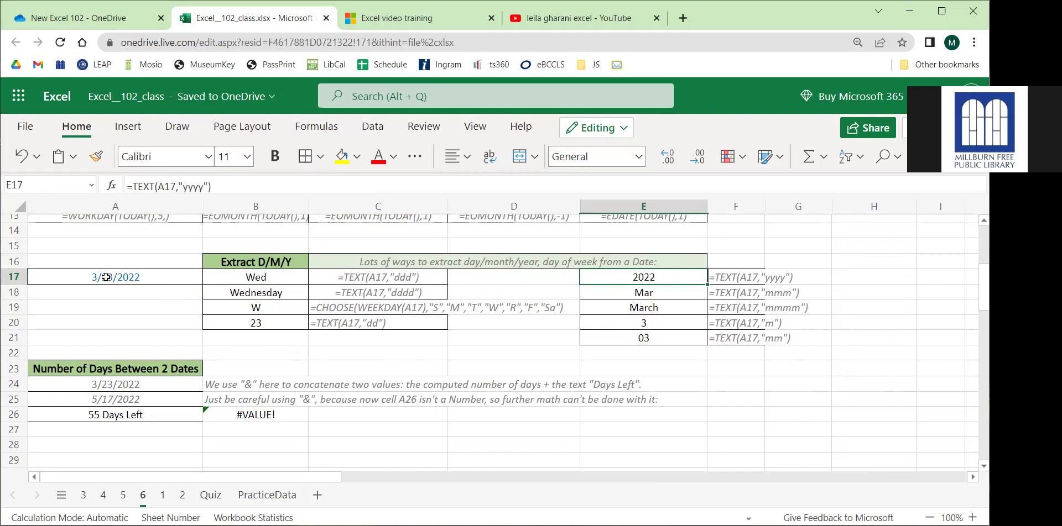
{"action": "left_click", "coordinate": [89, 277]}
{"action": "left_click", "coordinate": [626, 291]}
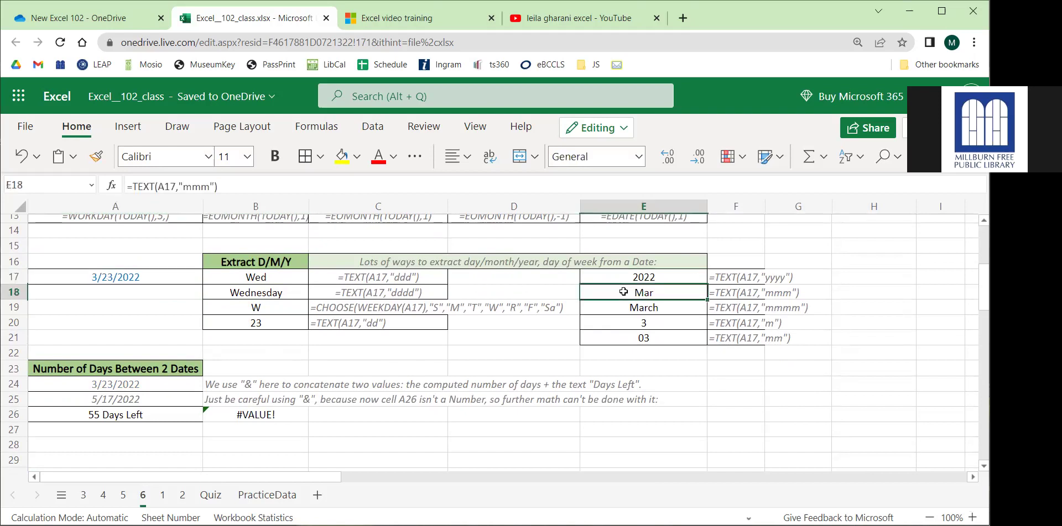
{"action": "left_click_drag", "start_coordinate": [624, 293], "coordinate": [616, 306]}
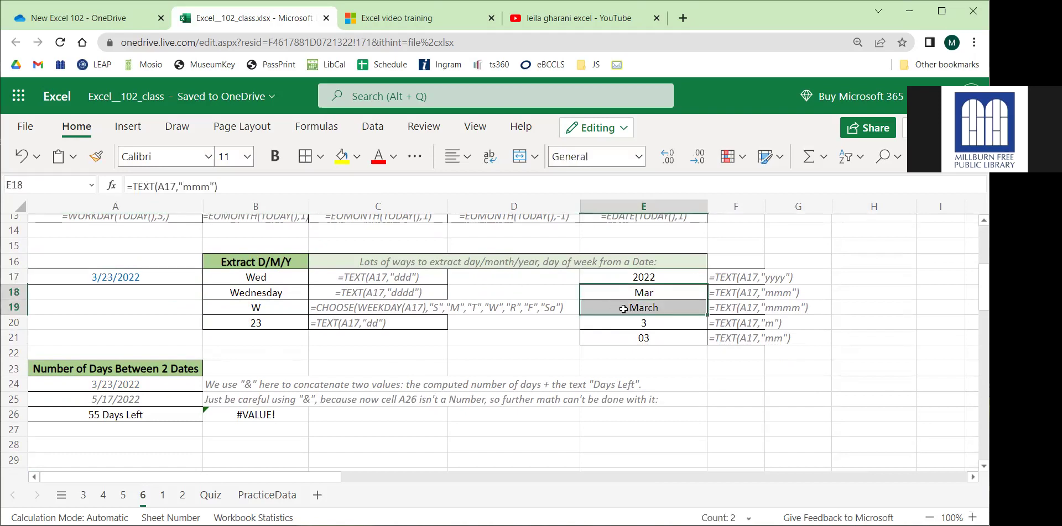
{"action": "left_click", "coordinate": [627, 323]}
{"action": "left_click", "coordinate": [625, 332]}
{"action": "left_click", "coordinate": [621, 324]}
{"action": "left_click", "coordinate": [621, 337]}
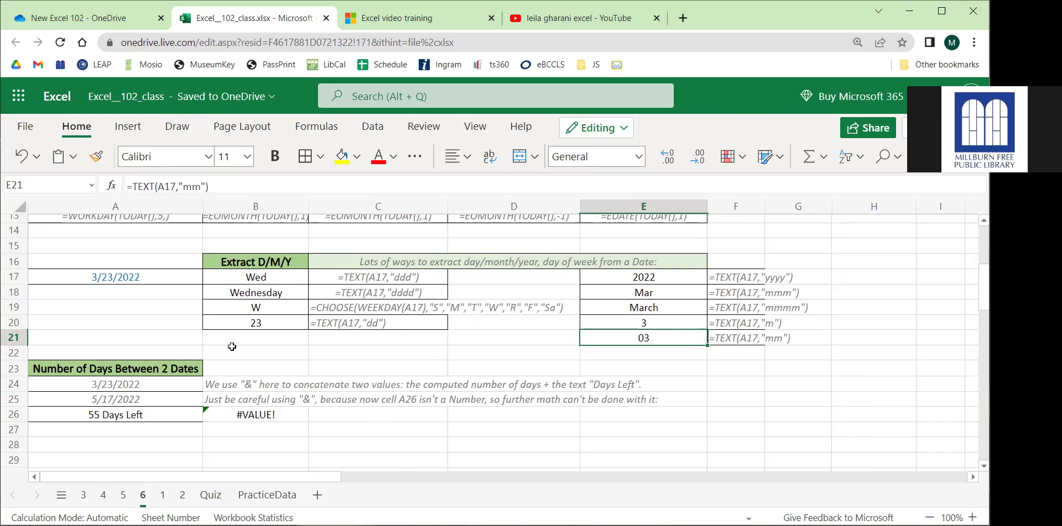
{"action": "left_click", "coordinate": [131, 340]}
{"action": "scroll", "coordinate": [131, 340], "scroll_direction": "down", "scroll_amount": 2}
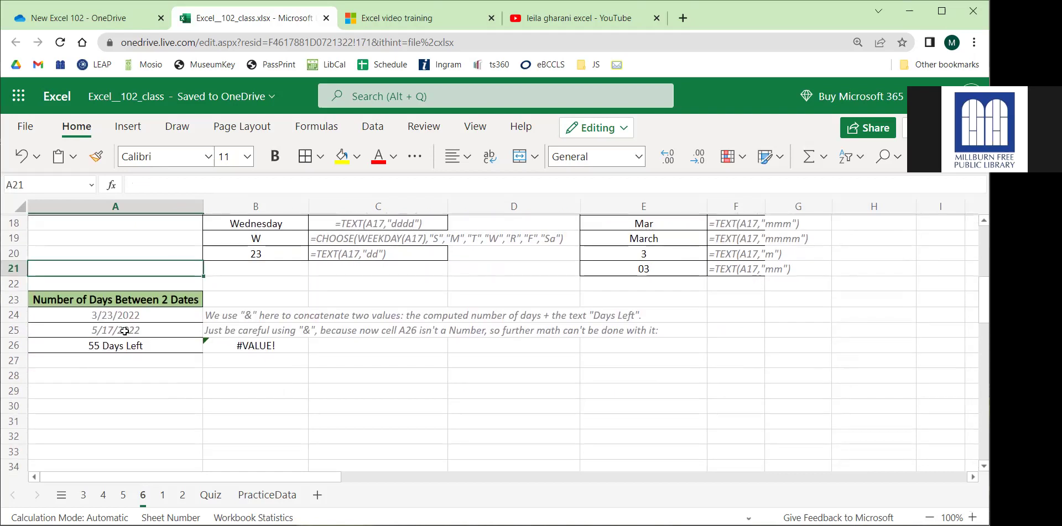
{"action": "left_click", "coordinate": [129, 348]}
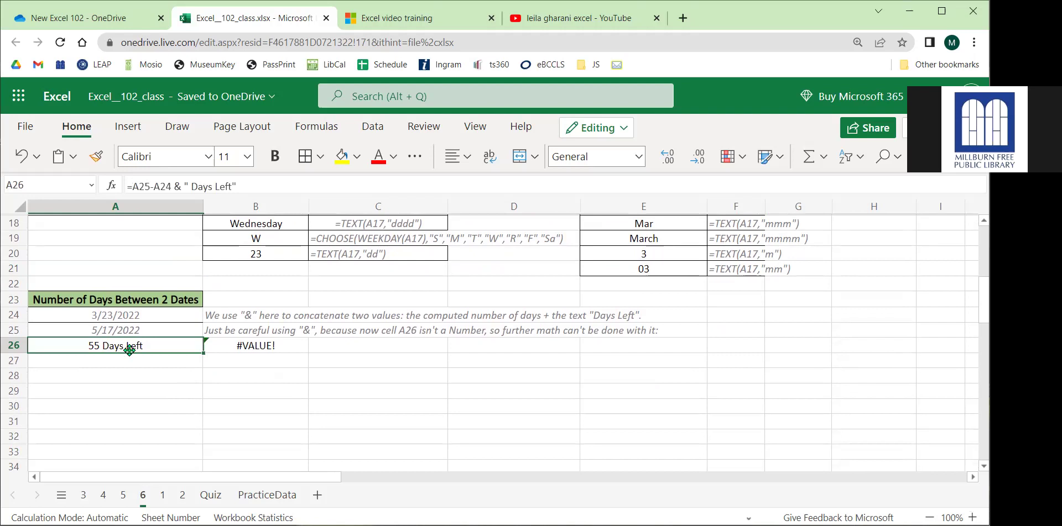
{"action": "left_click", "coordinate": [141, 318]}
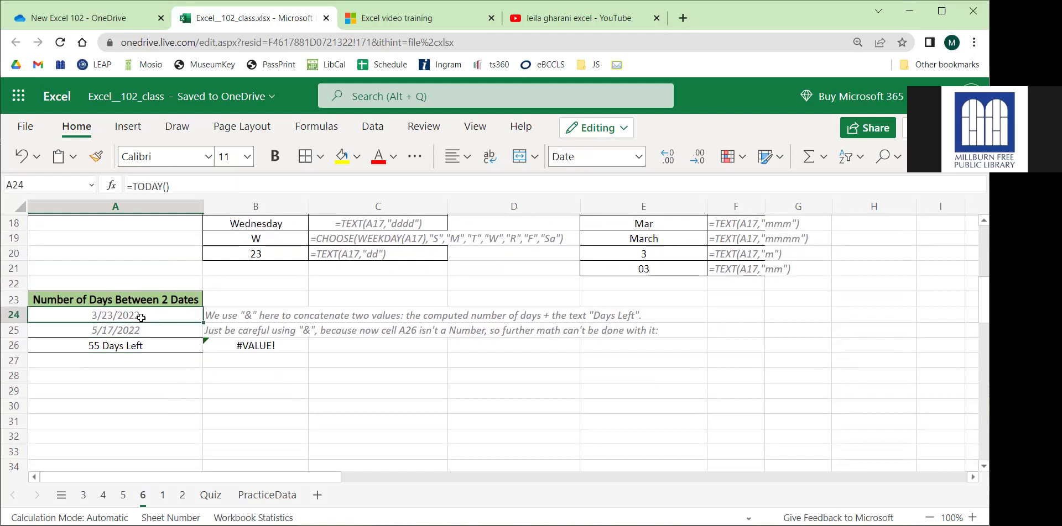
{"action": "double_click", "coordinate": [138, 316]}
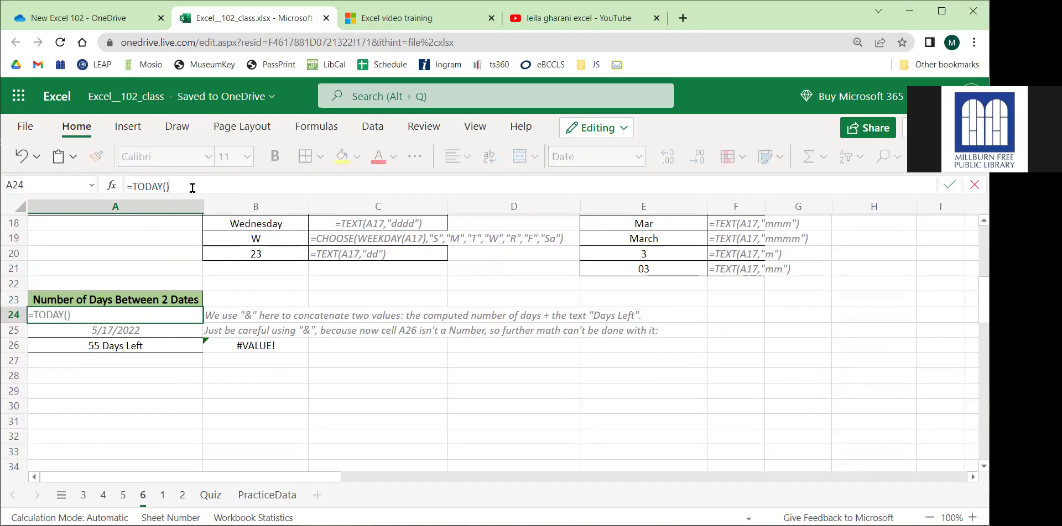
{"action": "left_click", "coordinate": [121, 330]}
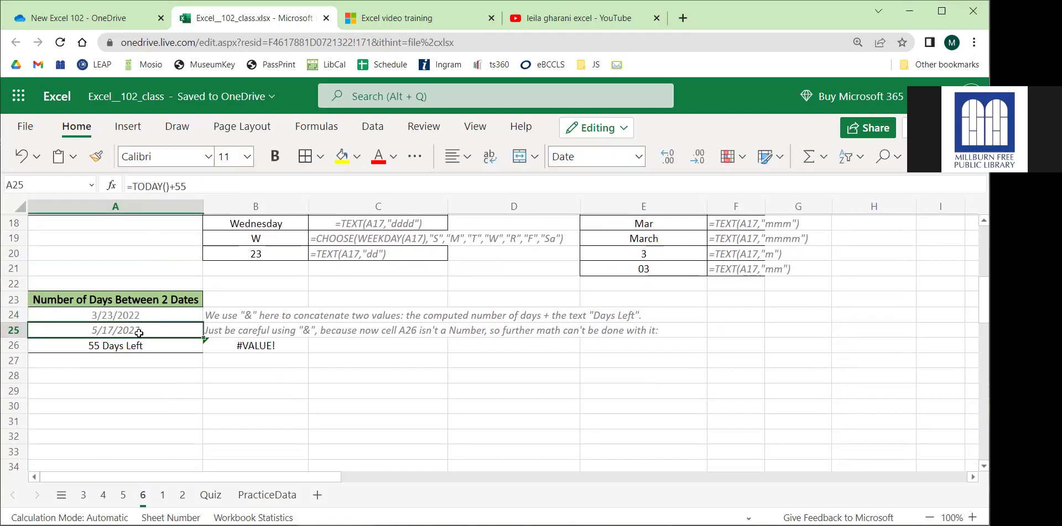
{"action": "left_click", "coordinate": [131, 348]}
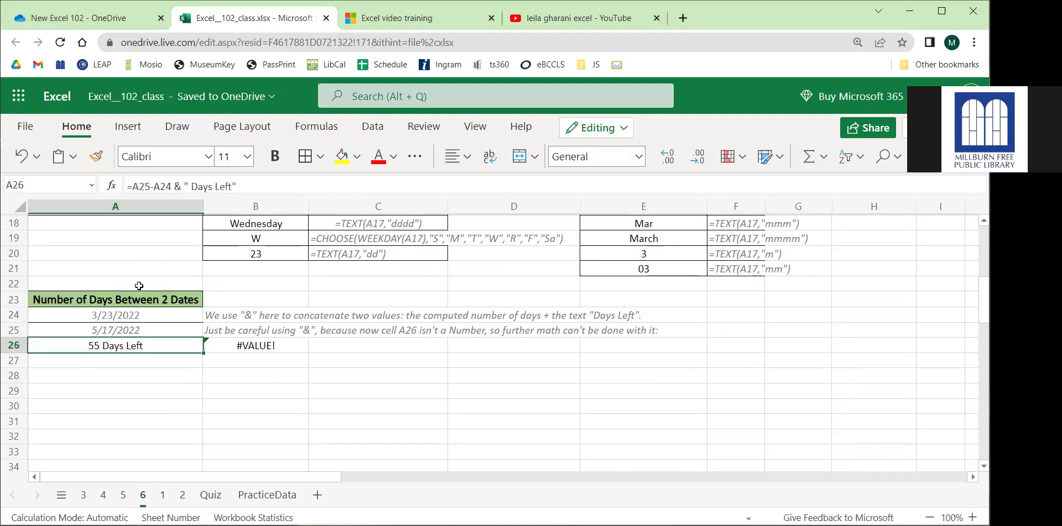
{"action": "left_click", "coordinate": [155, 187]}
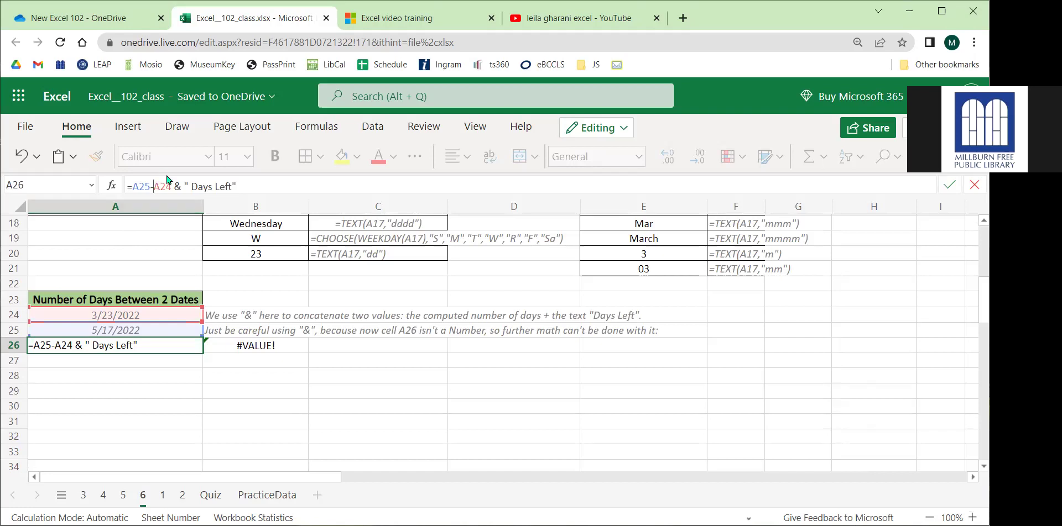
{"action": "key", "text": "Return"}
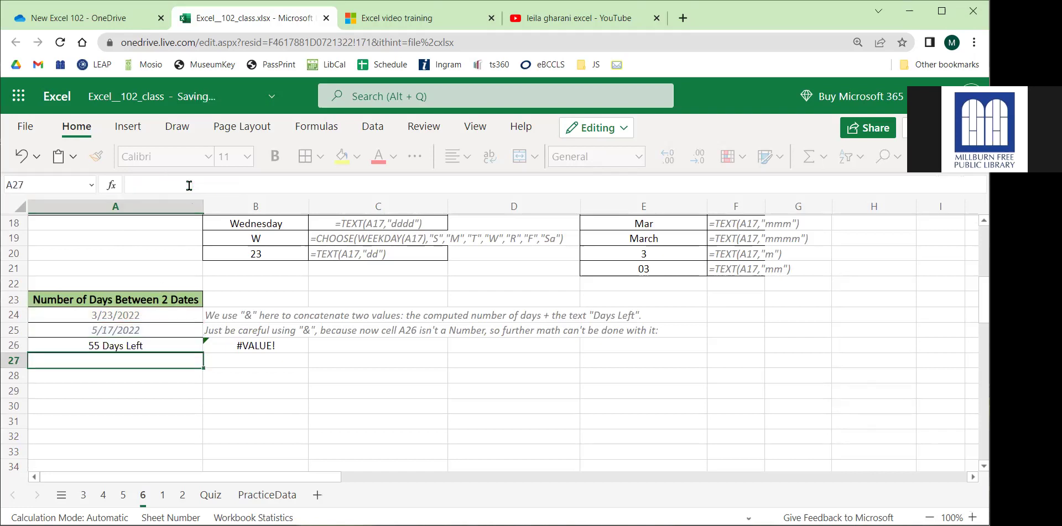
{"action": "left_click", "coordinate": [150, 343]}
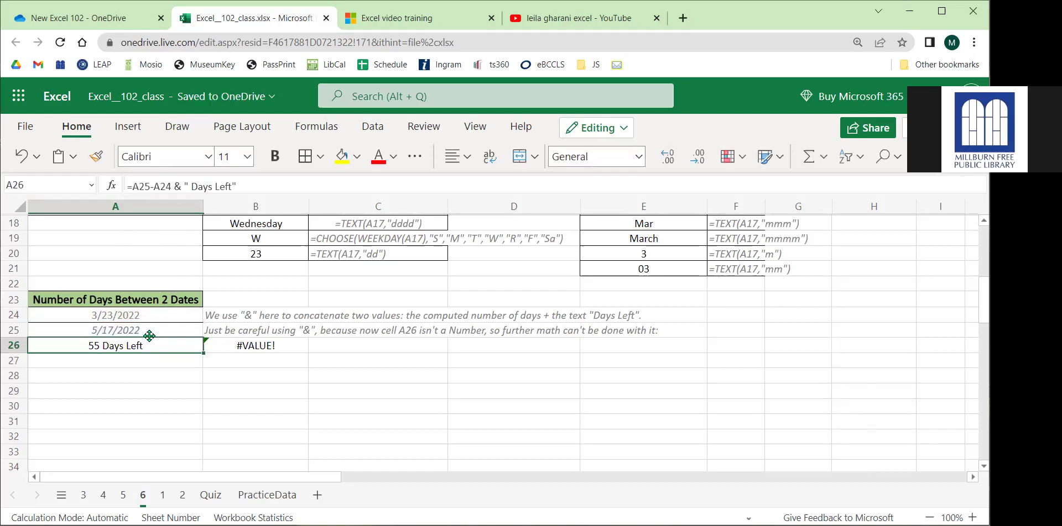
{"action": "left_click_drag", "start_coordinate": [248, 188], "coordinate": [174, 186]}
{"action": "key", "text": "ctrl+c"}
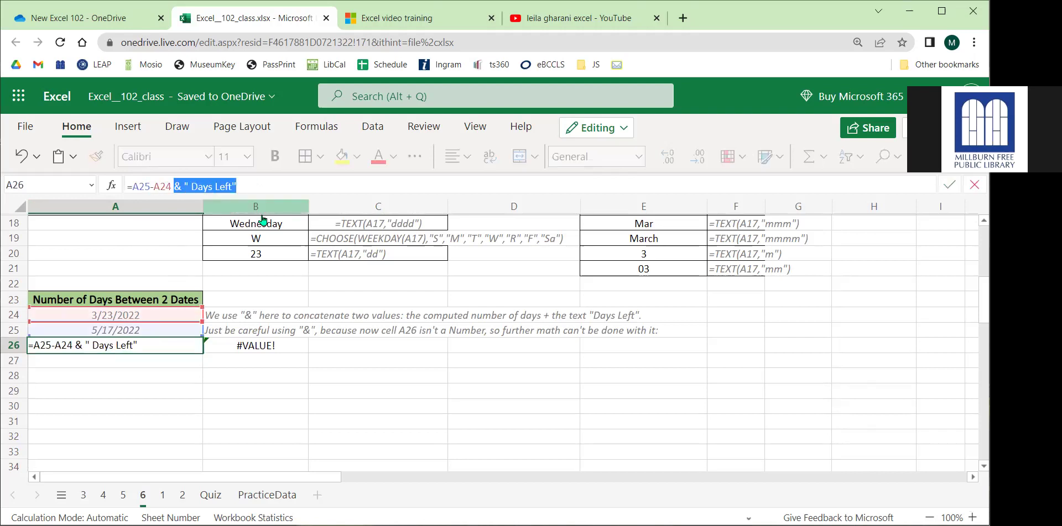
{"action": "key", "text": "BackSpace"}
{"action": "key", "text": "Return"}
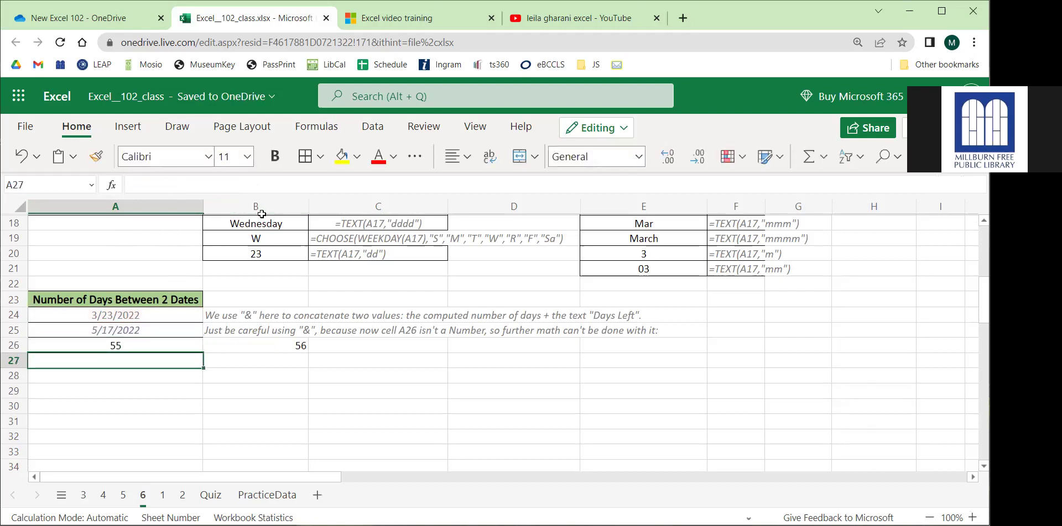
{"action": "left_click", "coordinate": [135, 346]}
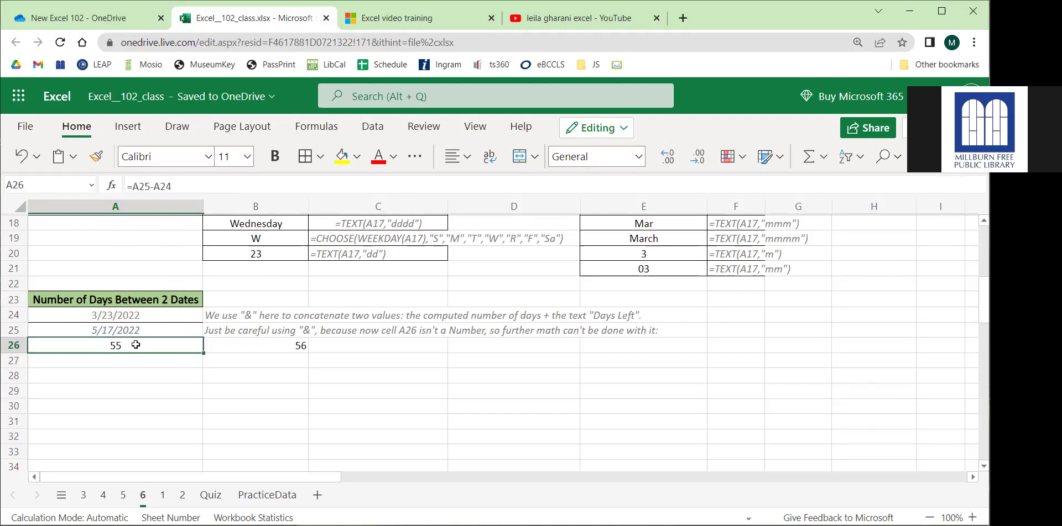
{"action": "left_click", "coordinate": [198, 186]}
{"action": "key", "text": "ctrl+v"}
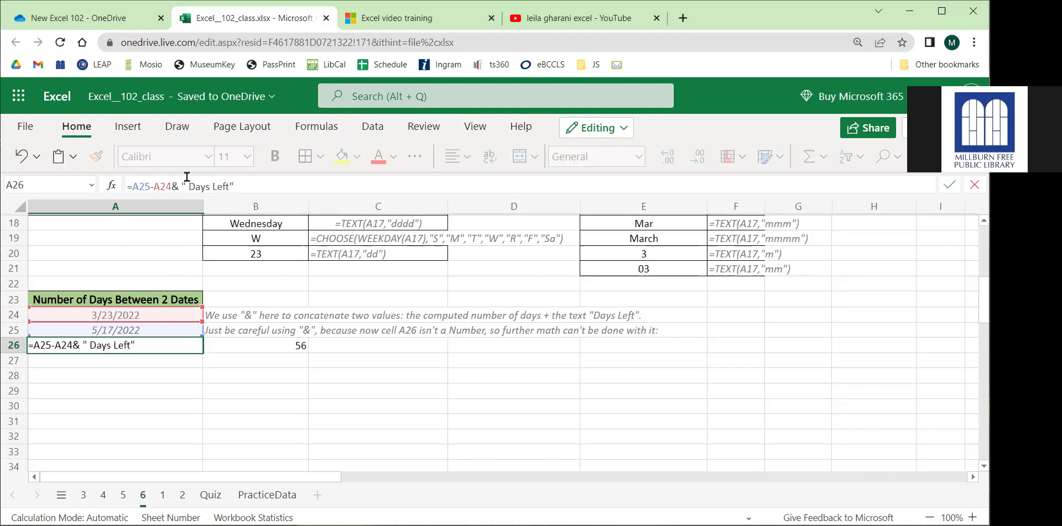
{"action": "left_click_drag", "start_coordinate": [177, 186], "coordinate": [171, 187]}
{"action": "left_click_drag", "start_coordinate": [145, 187], "coordinate": [267, 184]}
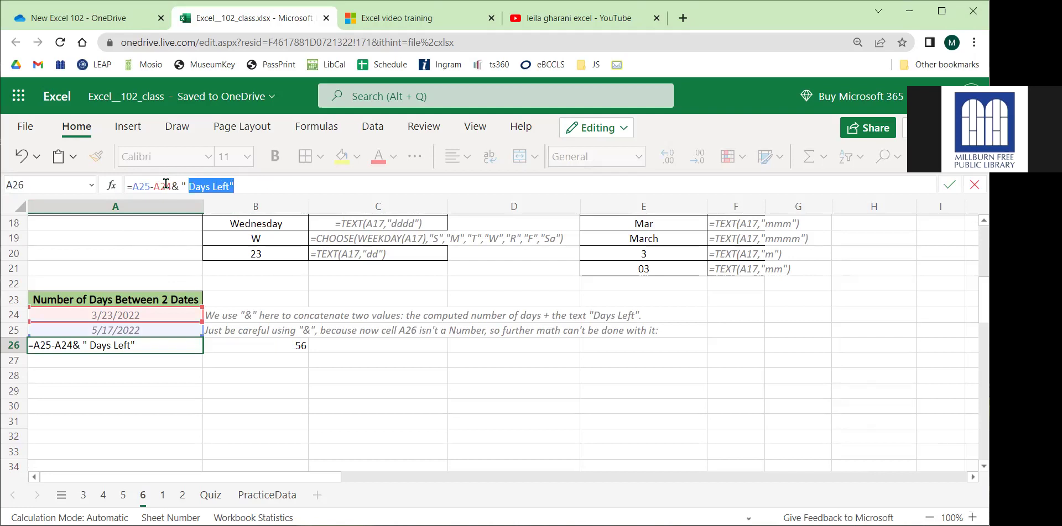
{"action": "left_click_drag", "start_coordinate": [172, 186], "coordinate": [131, 184]}
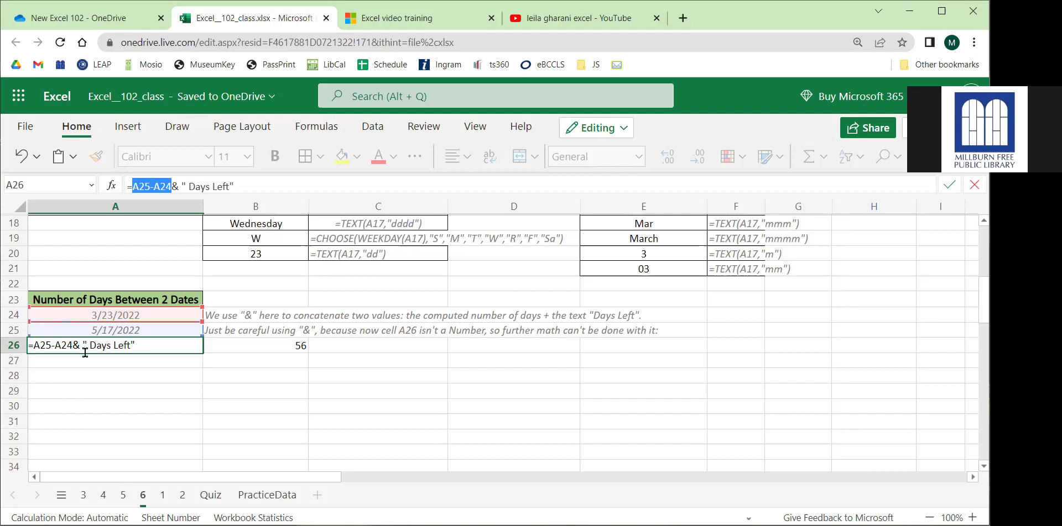
{"action": "left_click_drag", "start_coordinate": [186, 186], "coordinate": [243, 183]}
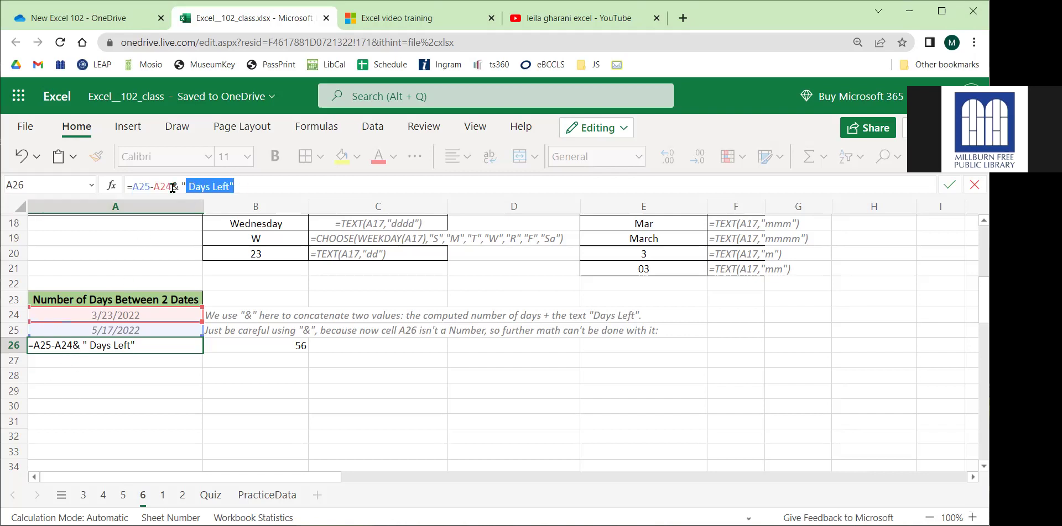
{"action": "left_click_drag", "start_coordinate": [172, 186], "coordinate": [176, 186]}
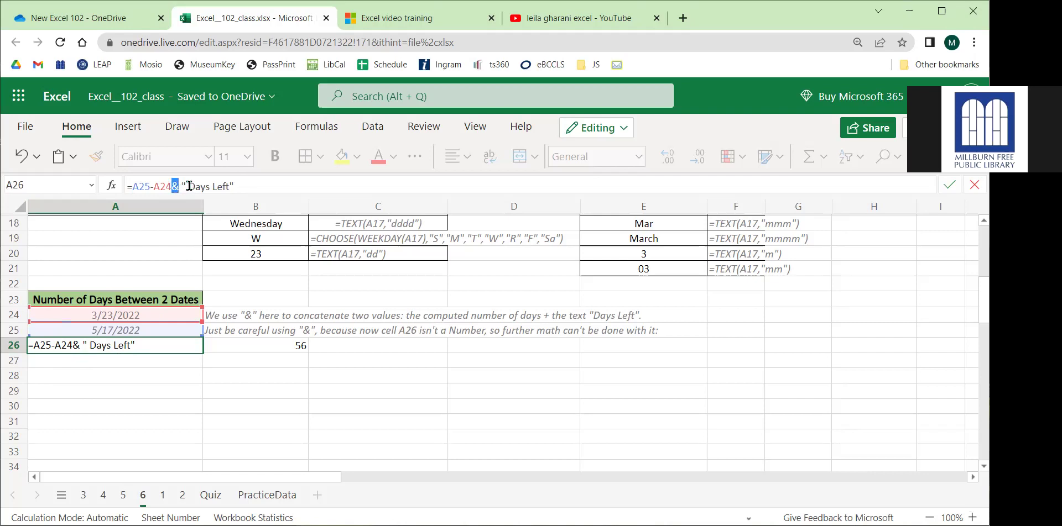
{"action": "left_click", "coordinate": [241, 186]}
{"action": "key", "text": "Return"}
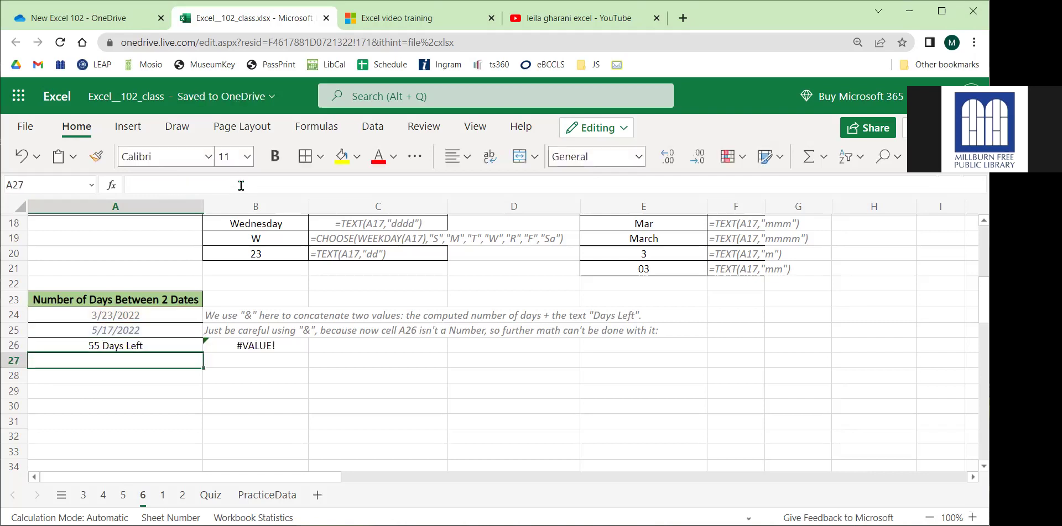
{"action": "left_click", "coordinate": [119, 350]}
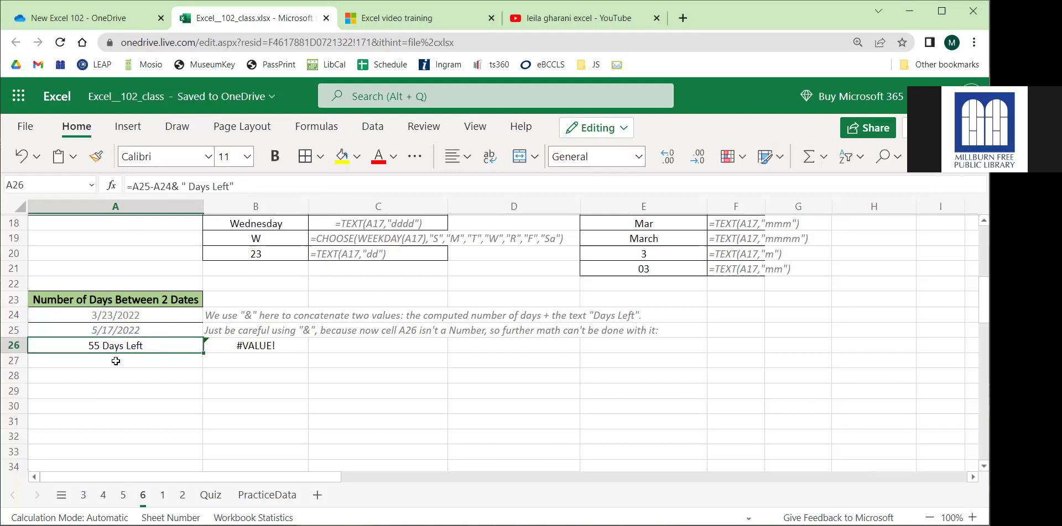
{"action": "left_click", "coordinate": [116, 362]}
{"action": "type", "text": "Days LEt"}
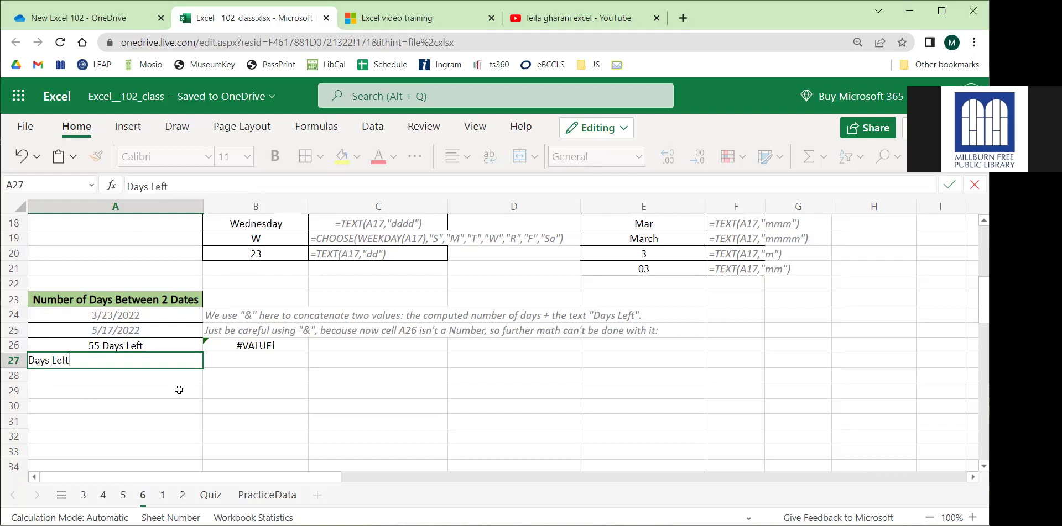
{"action": "key", "text": "Tab"}
{"action": "type", "text": "55"}
{"action": "key", "text": "Return"}
{"action": "left_click", "coordinate": [188, 363]}
{"action": "left_click", "coordinate": [263, 363]}
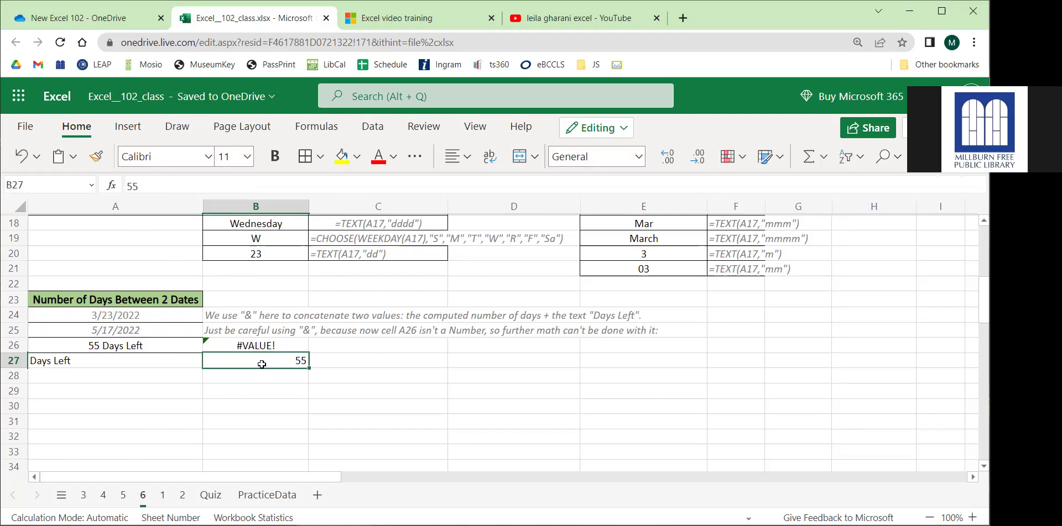
{"action": "left_click", "coordinate": [149, 345]}
{"action": "left_click_drag", "start_coordinate": [221, 366], "coordinate": [147, 372]}
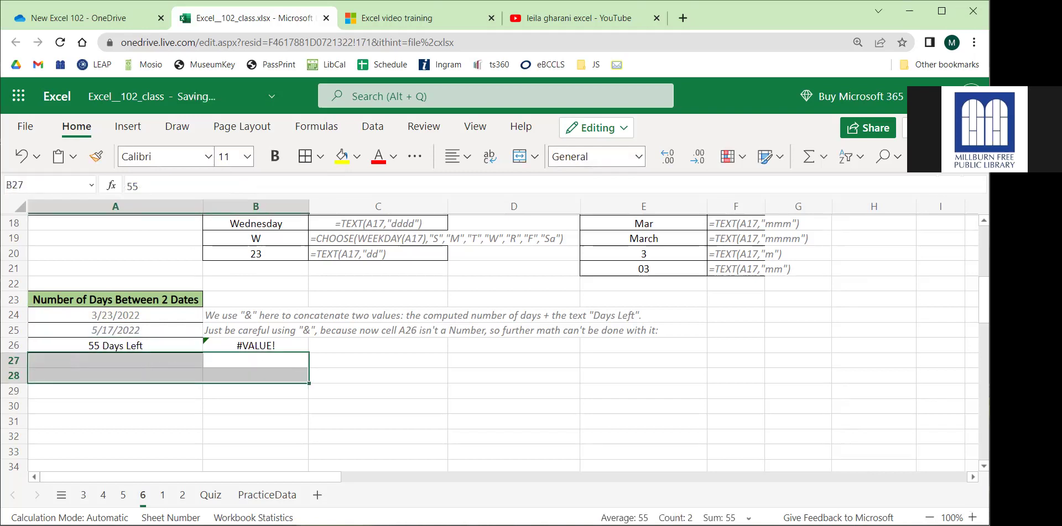
{"action": "left_click", "coordinate": [225, 416]}
{"action": "left_click", "coordinate": [173, 347]}
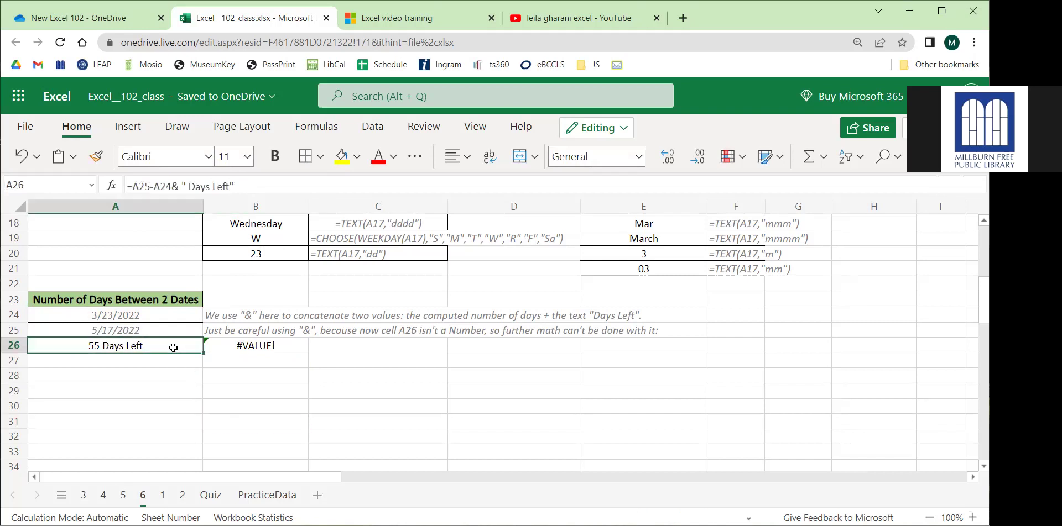
{"action": "double_click", "coordinate": [176, 188]}
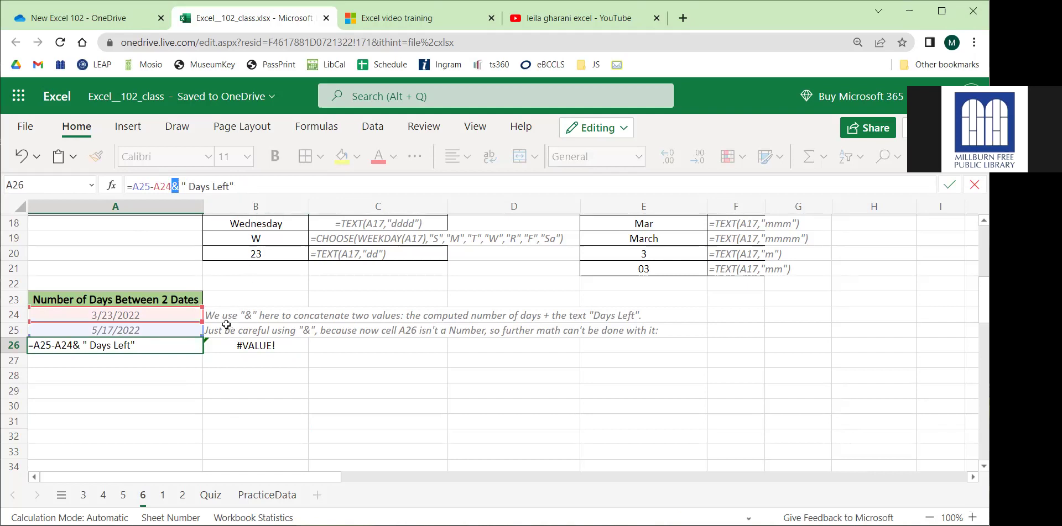
{"action": "key", "text": "Return"}
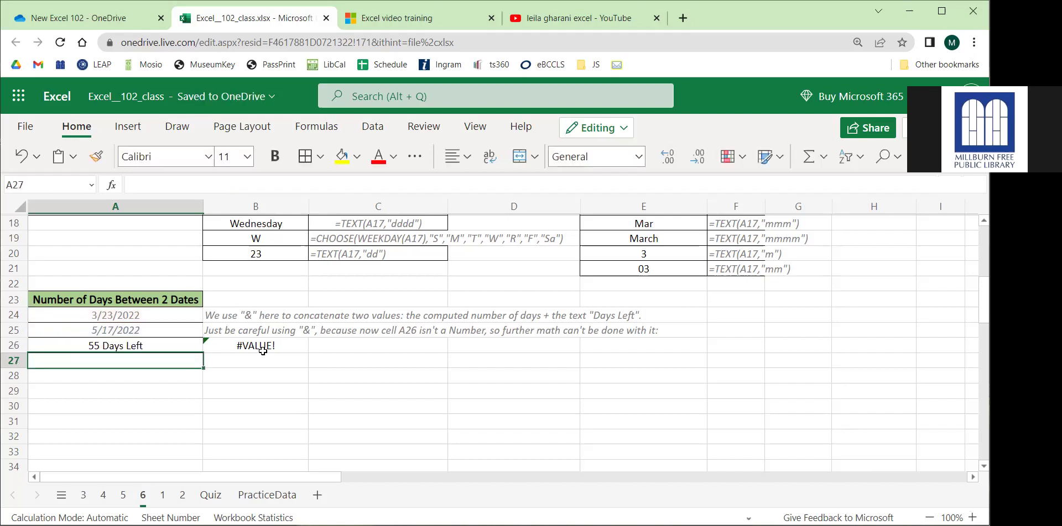
{"action": "left_click", "coordinate": [264, 352]}
Re-enter B26's formula, which returns #VALUE!, and put the number 55 in A27.
{"action": "left_click", "coordinate": [150, 187]}
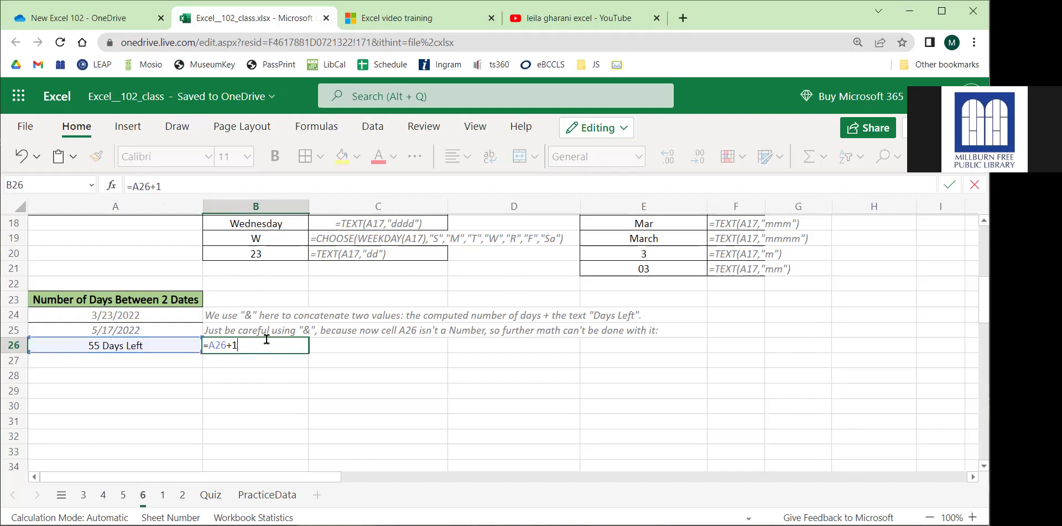
{"action": "key", "text": "Return"}
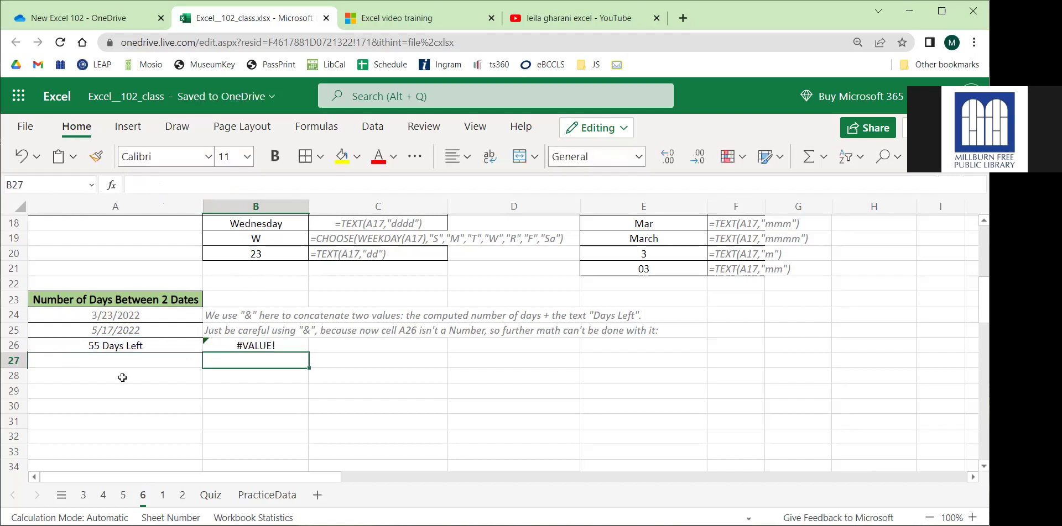
{"action": "left_click", "coordinate": [118, 363]}
{"action": "type", "text": "55"}
{"action": "key", "text": "ctrl+Return"}
Enter =A27+1 in B27 so it shows 56.
{"action": "left_click", "coordinate": [132, 345]}
{"action": "left_click", "coordinate": [246, 360]}
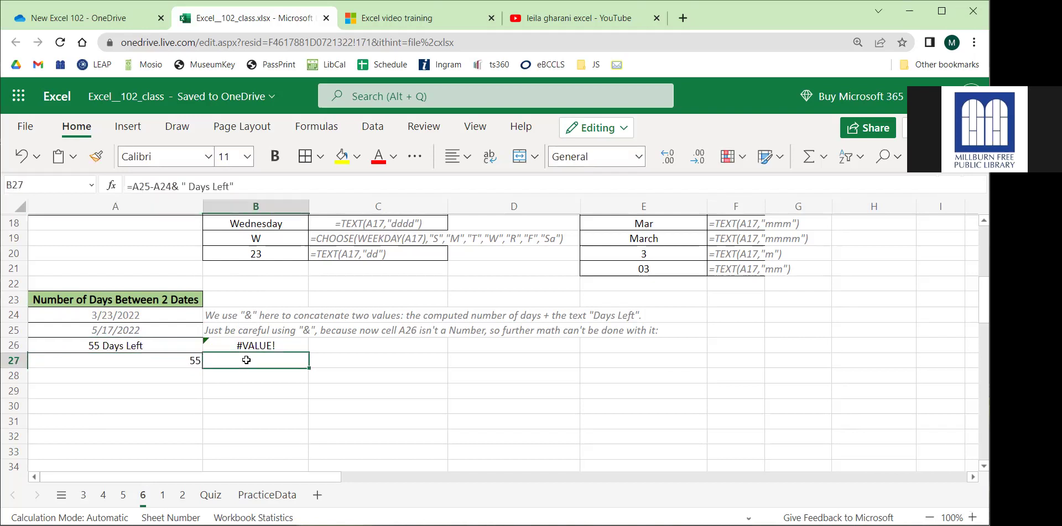
{"action": "type", "text": "="}
{"action": "left_click", "coordinate": [186, 360]}
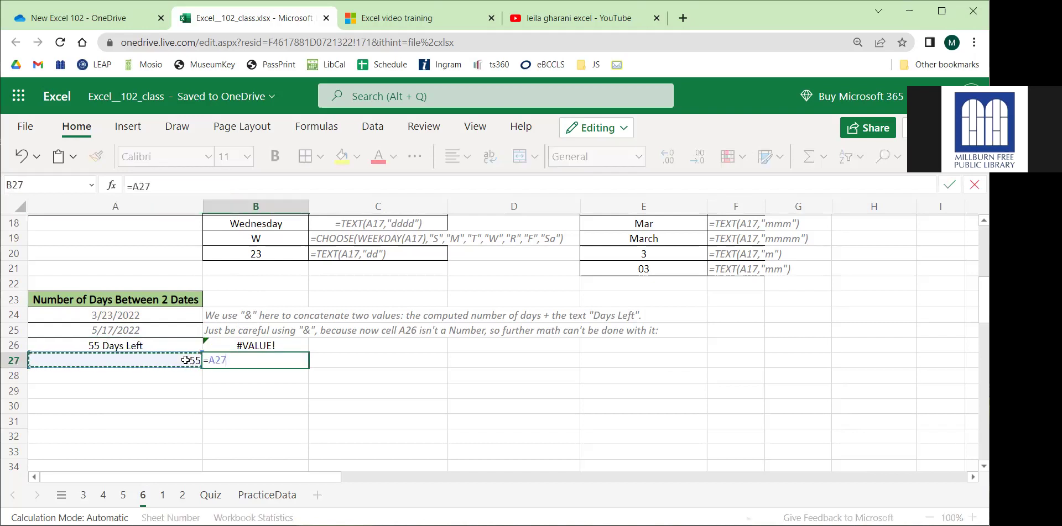
{"action": "type", "text": "+1"}
{"action": "key", "text": "Return"}
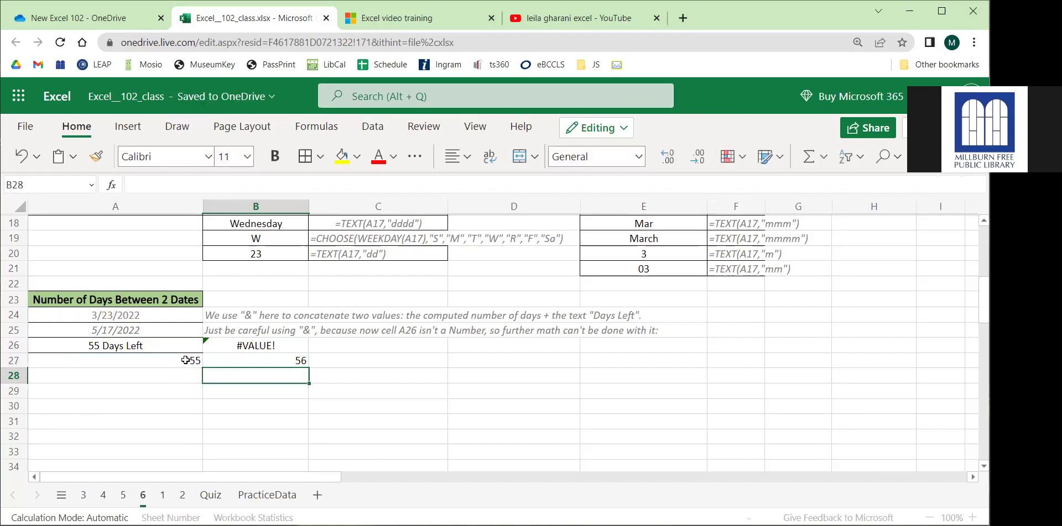
Delete the 56 from B27 and review A26's Days Left formula without changing it.
{"action": "left_click", "coordinate": [255, 363]}
{"action": "key", "text": "Delete"}
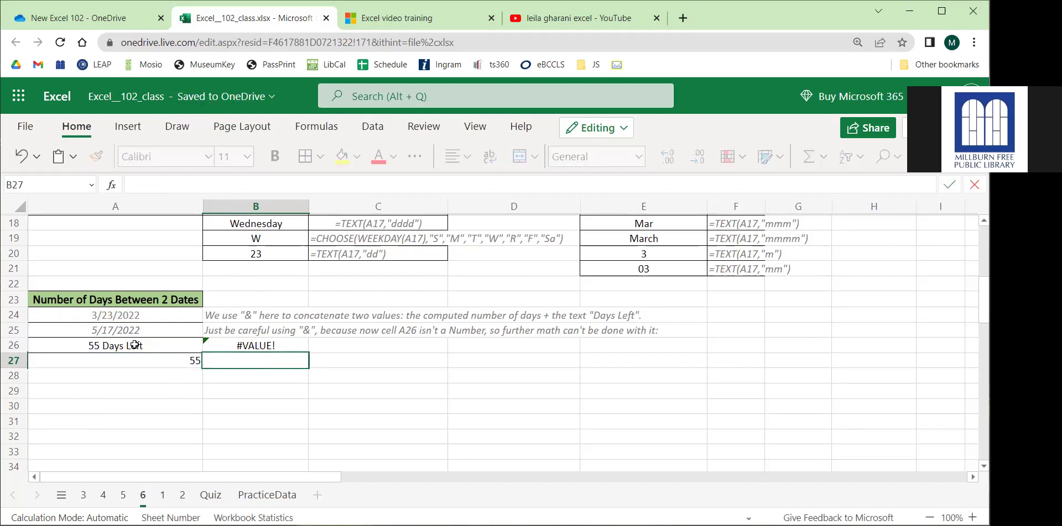
{"action": "left_click", "coordinate": [134, 344]}
{"action": "double_click", "coordinate": [174, 188]}
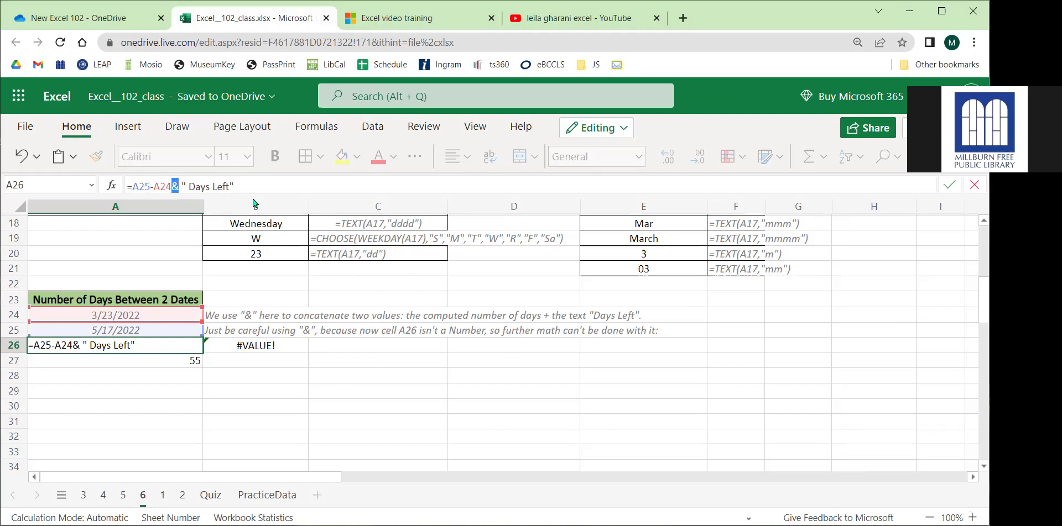
{"action": "left_click", "coordinate": [314, 410]}
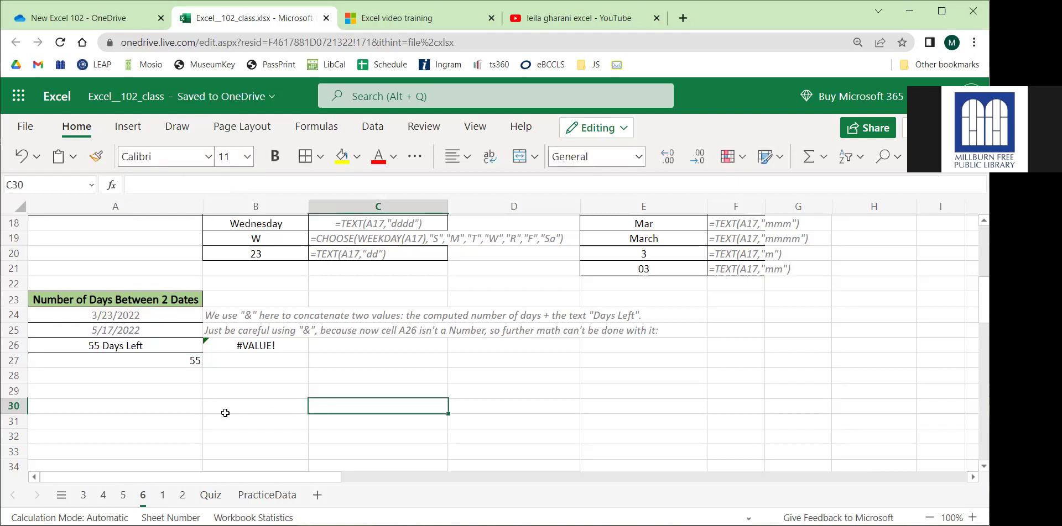
{"action": "scroll", "coordinate": [225, 413], "scroll_direction": "up", "scroll_amount": 6}
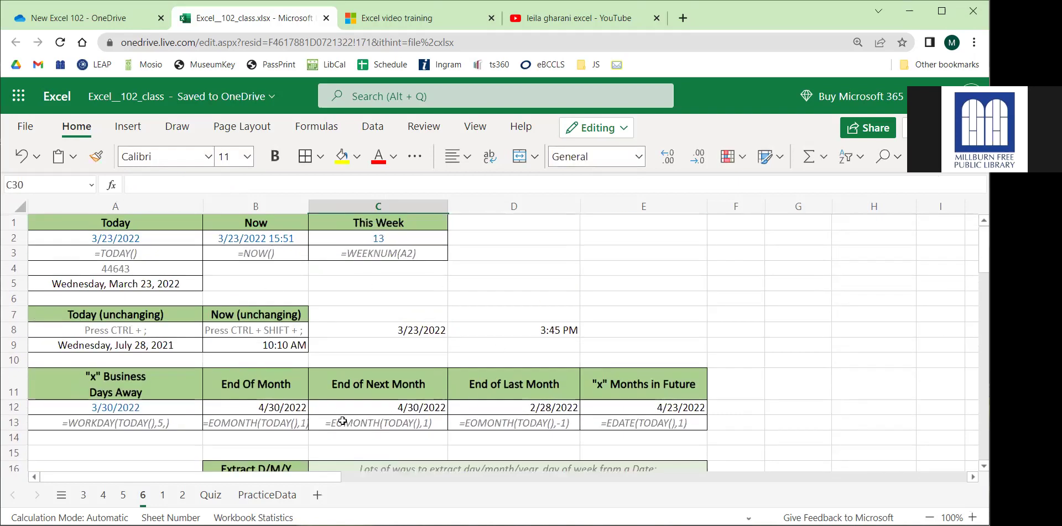
{"action": "scroll", "coordinate": [327, 393], "scroll_direction": "down", "scroll_amount": 4}
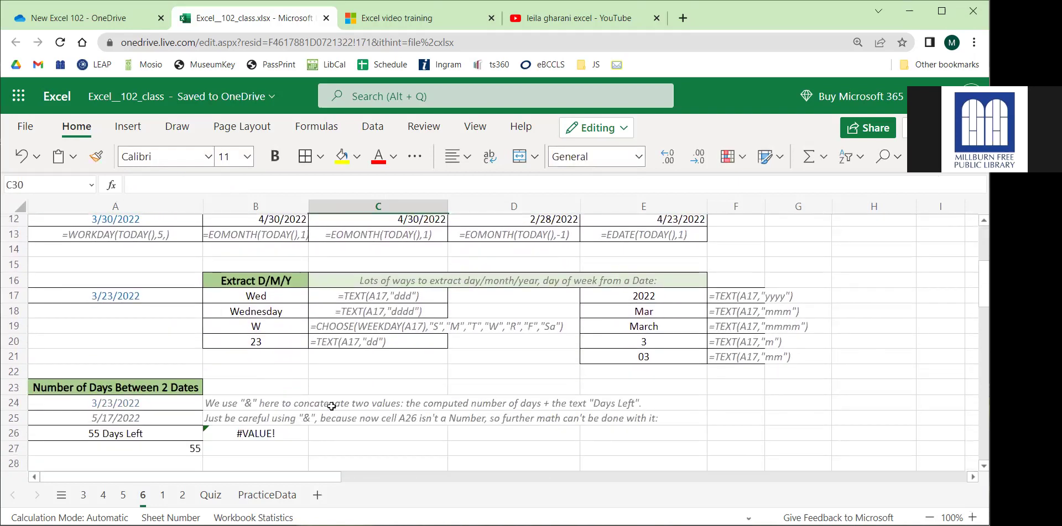
{"action": "scroll", "coordinate": [294, 400], "scroll_direction": "down", "scroll_amount": 1}
{"action": "left_click_drag", "start_coordinate": [155, 441], "coordinate": [743, 283]}
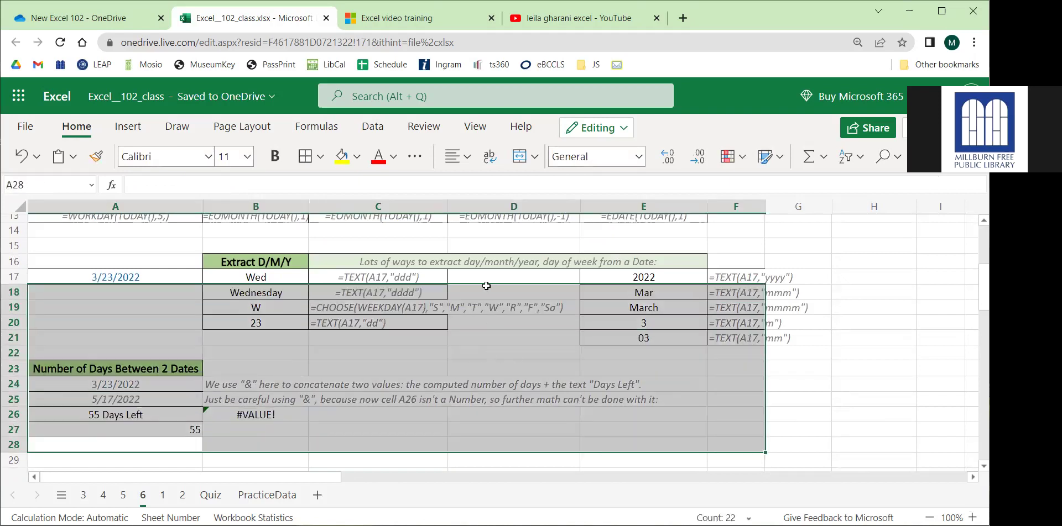
{"action": "scroll", "coordinate": [387, 337], "scroll_direction": "up", "scroll_amount": 4}
{"action": "scroll", "coordinate": [296, 384], "scroll_direction": "down", "scroll_amount": 2}
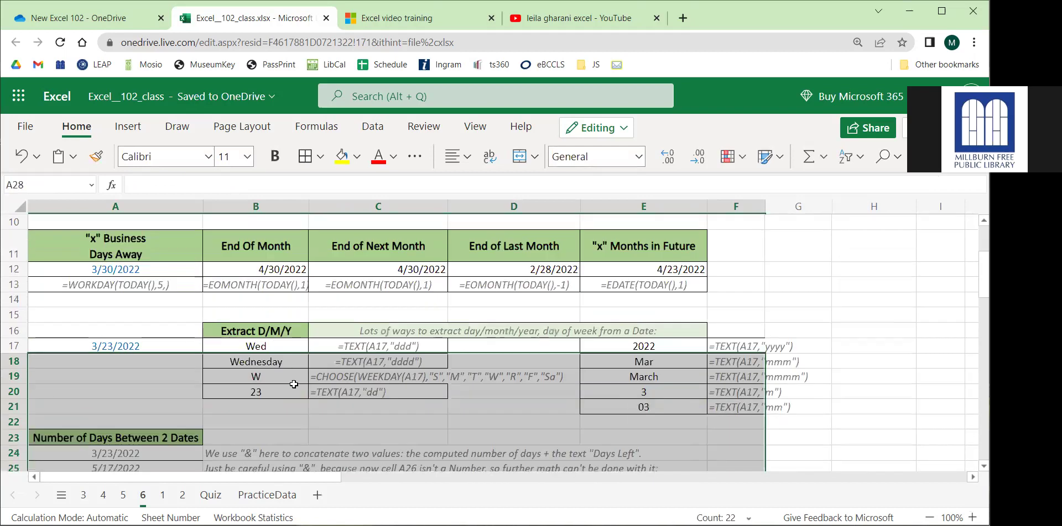
{"action": "left_click", "coordinate": [296, 385]}
{"action": "left_click_drag", "start_coordinate": [265, 347], "coordinate": [271, 392]}
{"action": "left_click_drag", "start_coordinate": [616, 349], "coordinate": [736, 408]}
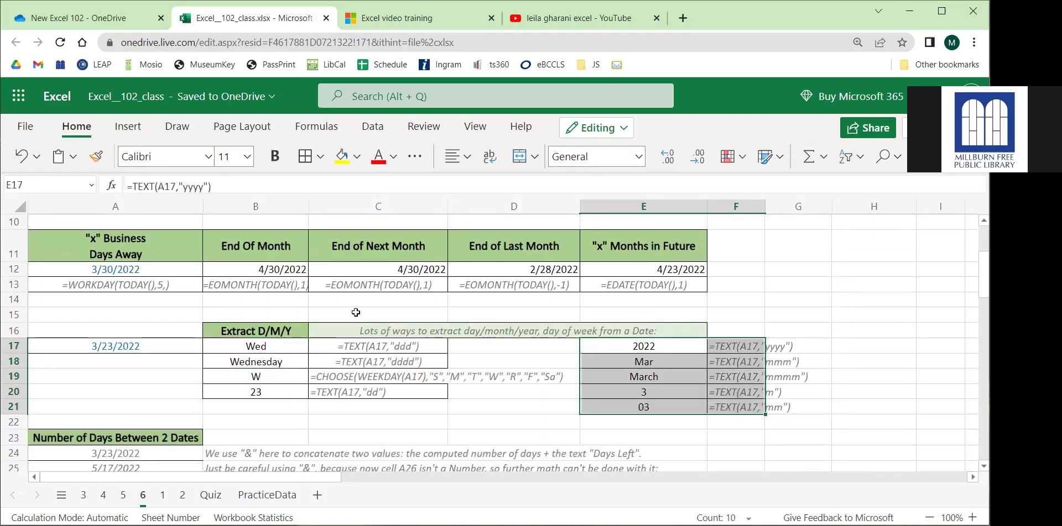
{"action": "scroll", "coordinate": [356, 295], "scroll_direction": "up", "scroll_amount": 3}
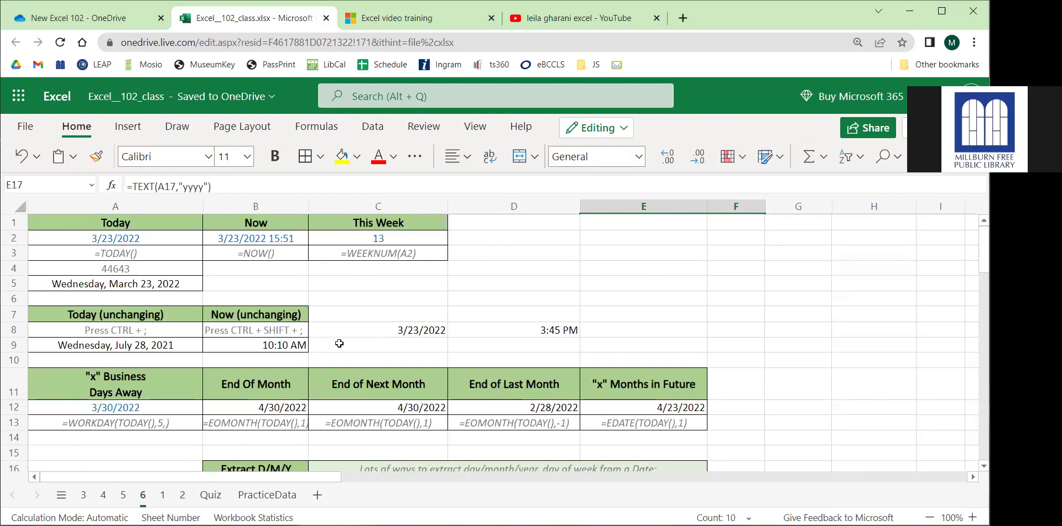
Review the name entries in A2:A16 on sheet 1, then switch to sheet 3.
{"action": "left_click", "coordinate": [162, 495]}
{"action": "left_click", "coordinate": [381, 338]}
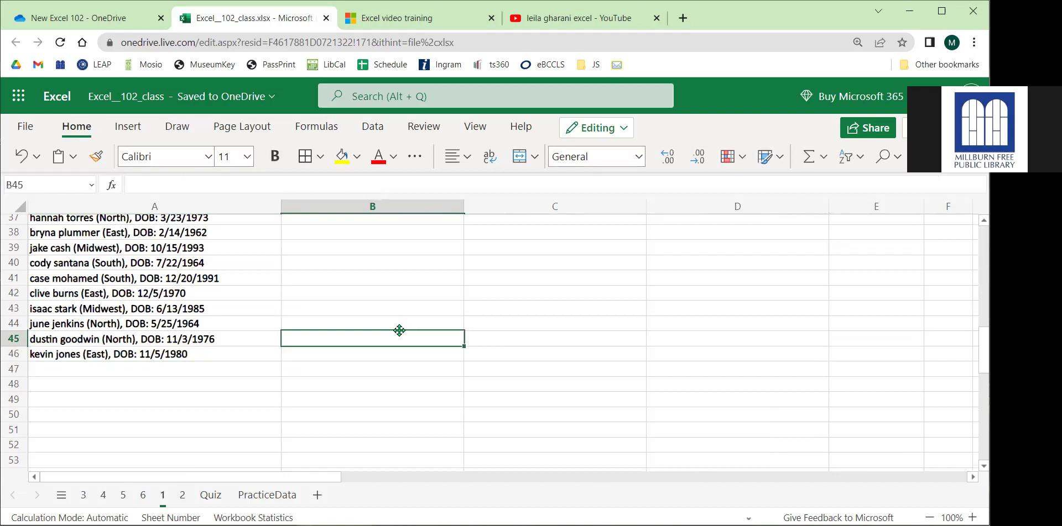
{"action": "scroll", "coordinate": [399, 330], "scroll_direction": "up", "scroll_amount": 12}
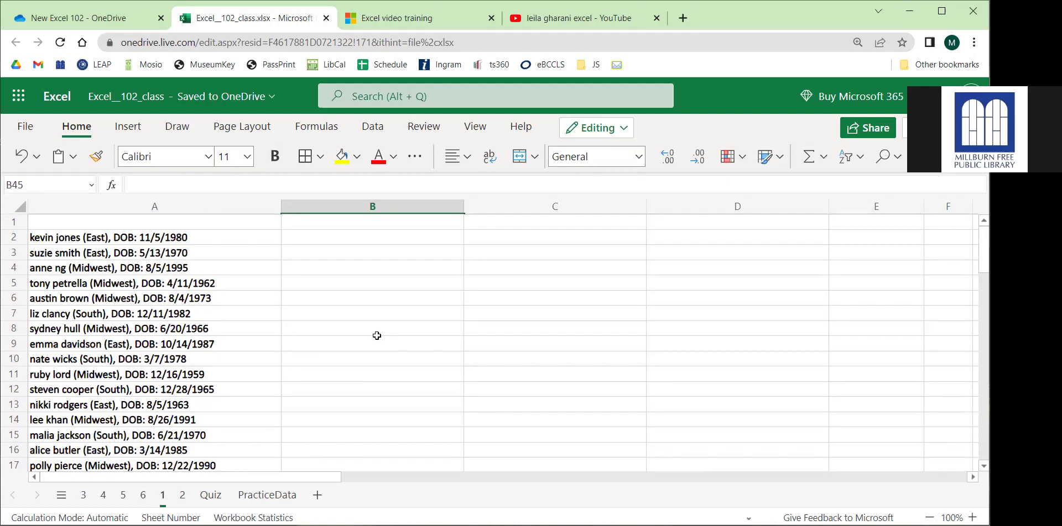
{"action": "left_click_drag", "start_coordinate": [166, 239], "coordinate": [169, 451]}
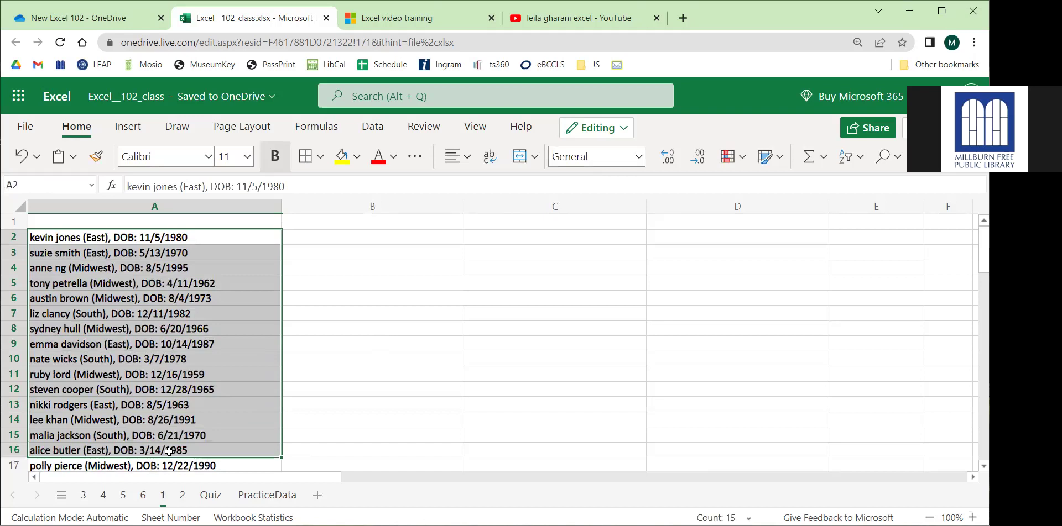
{"action": "left_click", "coordinate": [389, 419]}
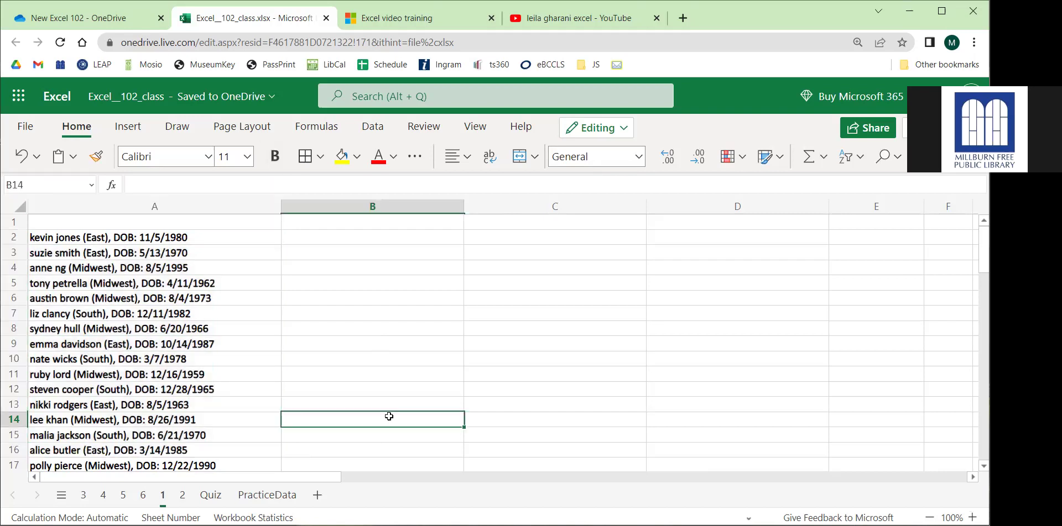
{"action": "left_click", "coordinate": [83, 495]}
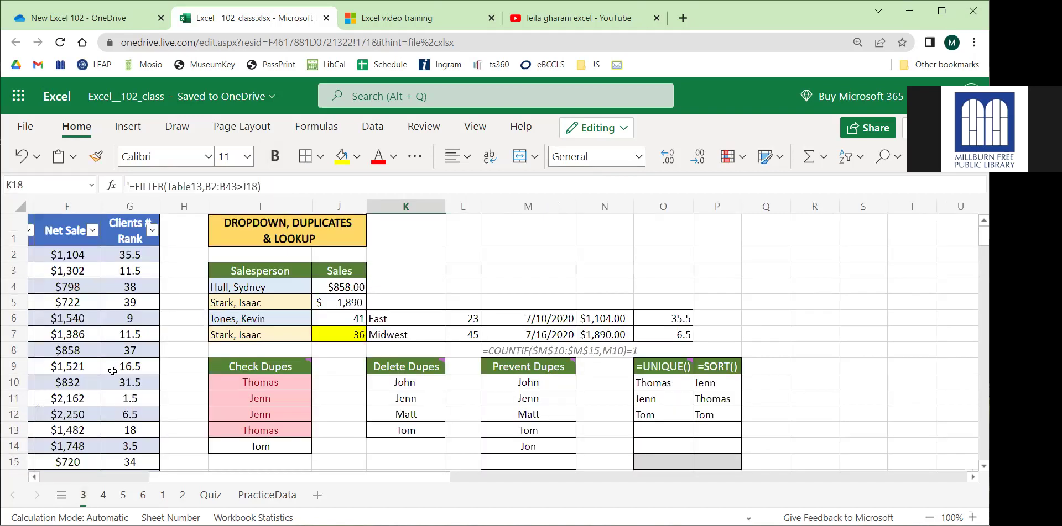
{"action": "left_click_drag", "start_coordinate": [192, 479], "coordinate": [82, 479]}
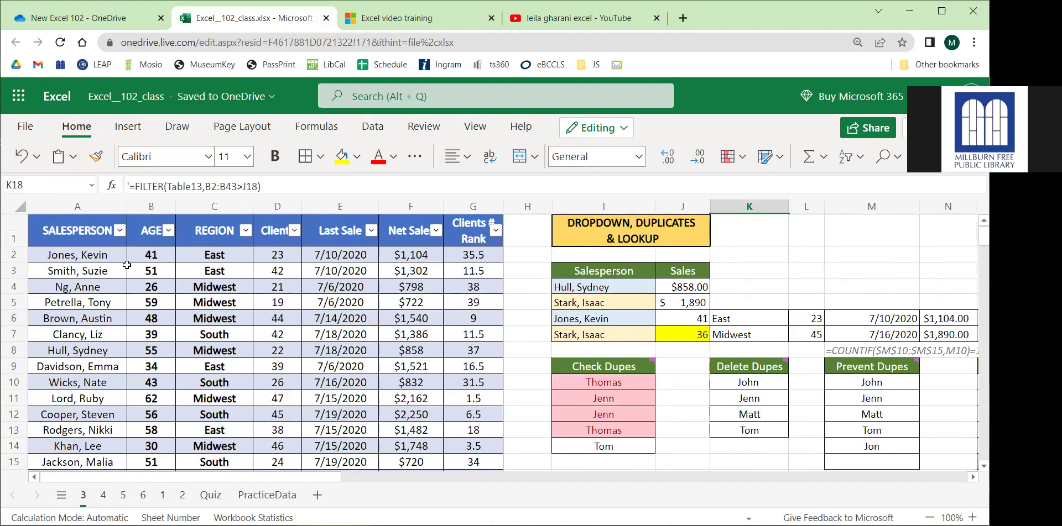
{"action": "left_click", "coordinate": [104, 257]}
{"action": "left_click_drag", "start_coordinate": [78, 234], "coordinate": [482, 399]}
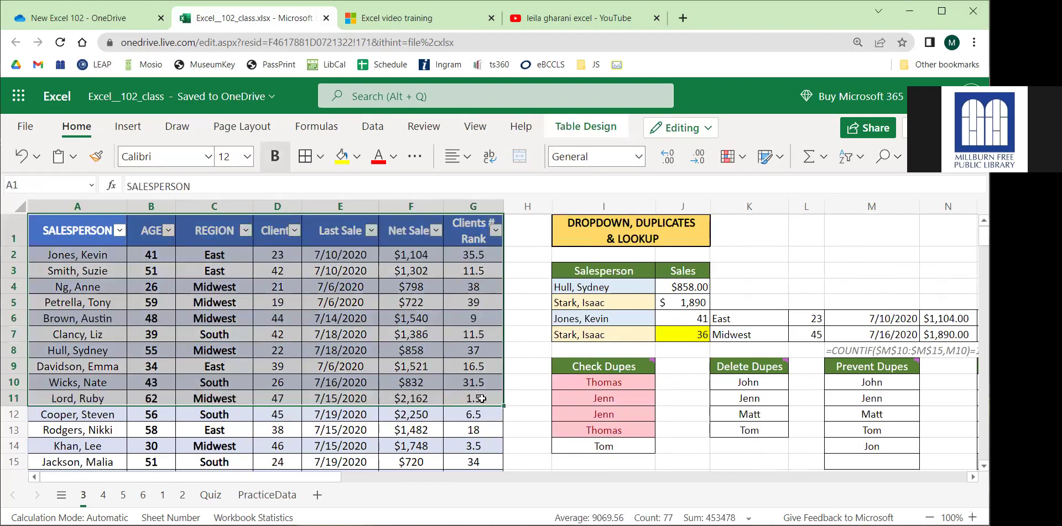
{"action": "left_click", "coordinate": [165, 496]}
{"action": "left_click_drag", "start_coordinate": [143, 238], "coordinate": [178, 447]}
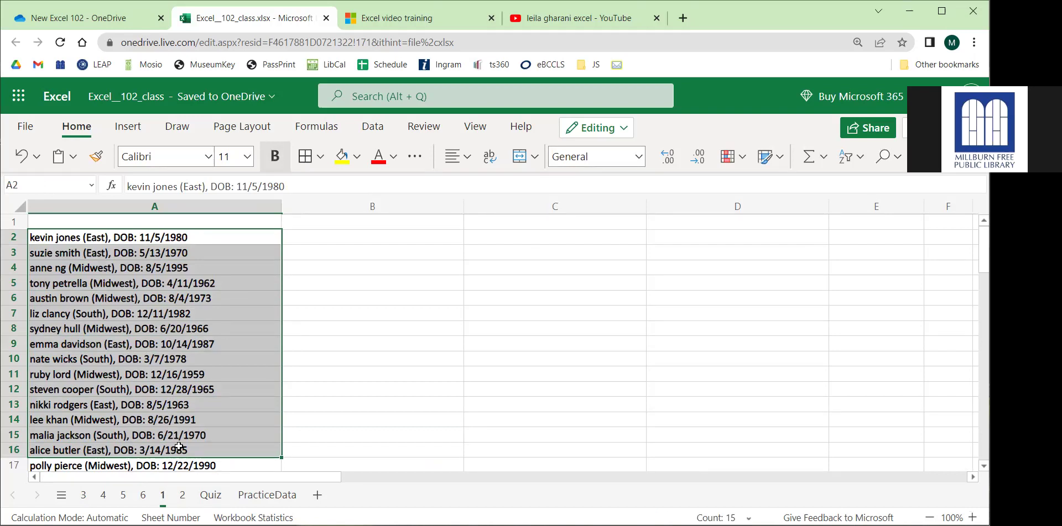
{"action": "left_click", "coordinate": [344, 279]}
{"action": "left_click", "coordinate": [208, 238]}
{"action": "left_click_drag", "start_coordinate": [208, 237], "coordinate": [187, 379]}
{"action": "left_click", "coordinate": [208, 299]}
{"action": "left_click_drag", "start_coordinate": [149, 242], "coordinate": [146, 235]}
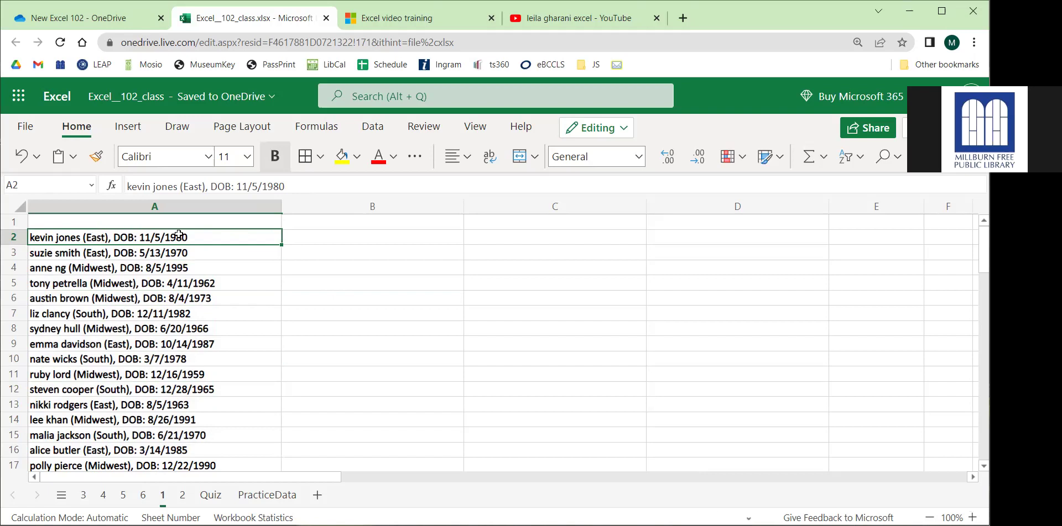
{"action": "left_click", "coordinate": [83, 495]}
{"action": "left_click", "coordinate": [174, 302]}
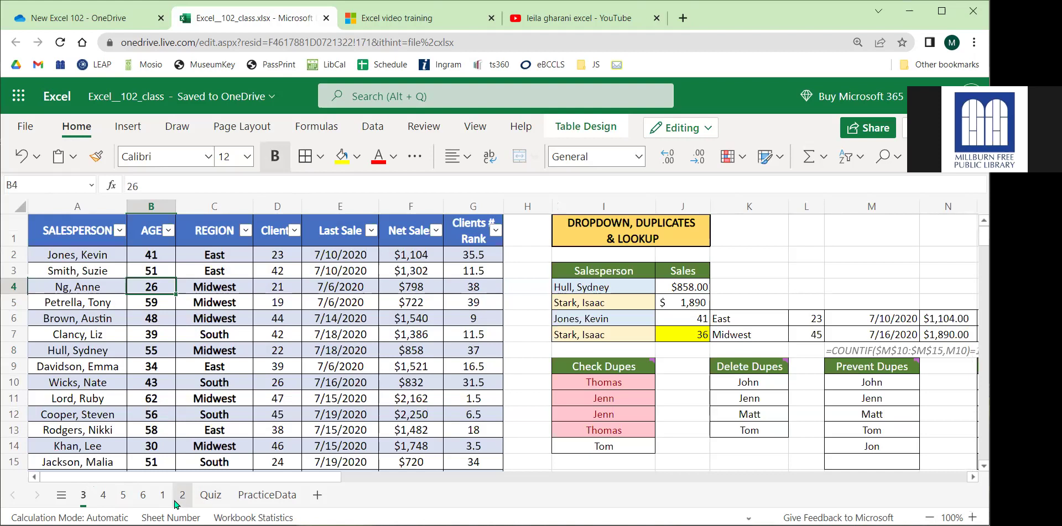
{"action": "left_click", "coordinate": [162, 495]}
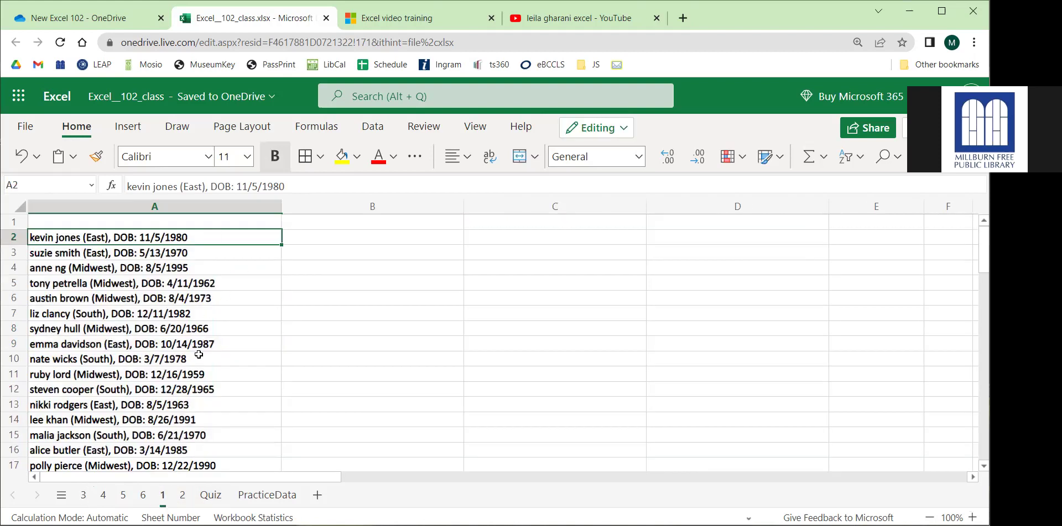
{"action": "left_click", "coordinate": [338, 233]}
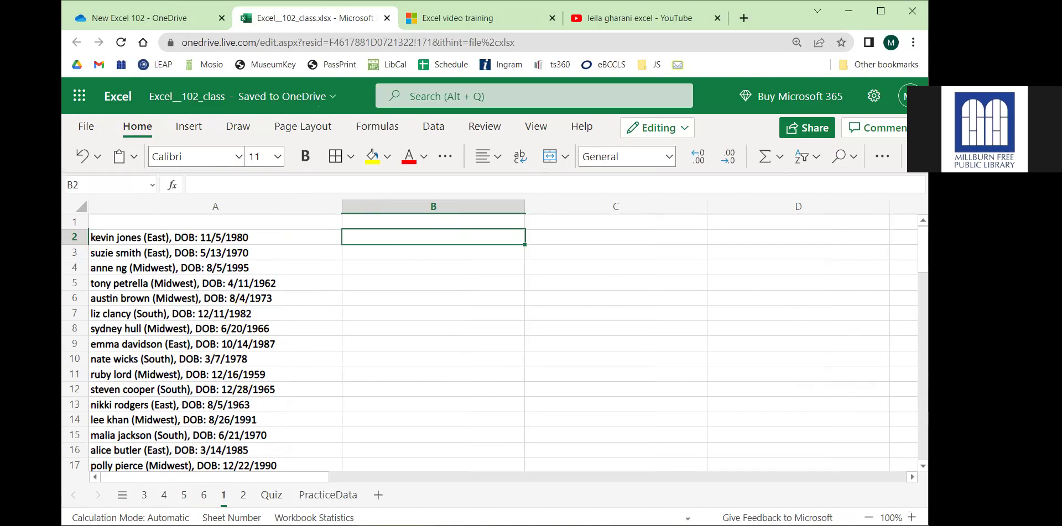
{"action": "left_click", "coordinate": [144, 495]}
{"action": "left_click", "coordinate": [155, 265]}
{"action": "left_click", "coordinate": [138, 258]}
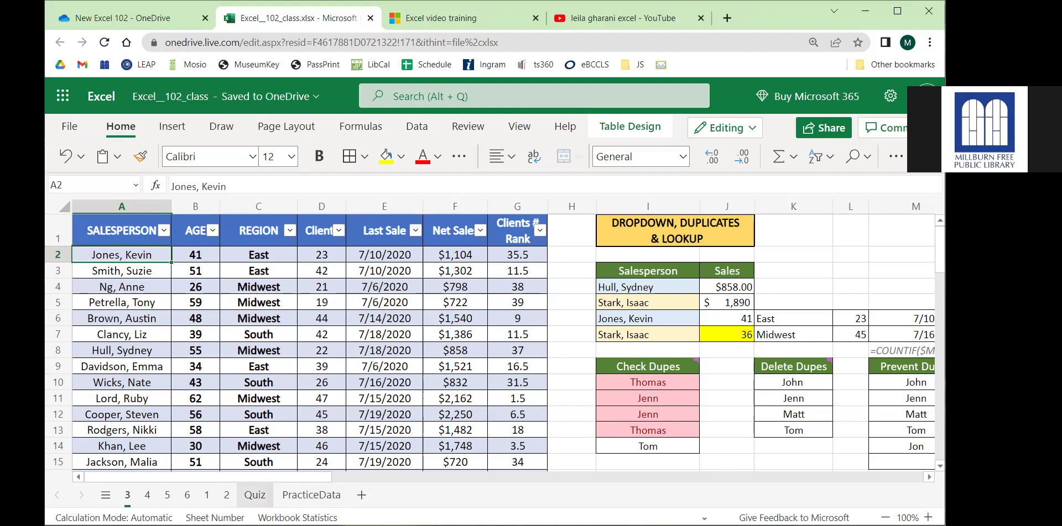
{"action": "left_click", "coordinate": [206, 497]}
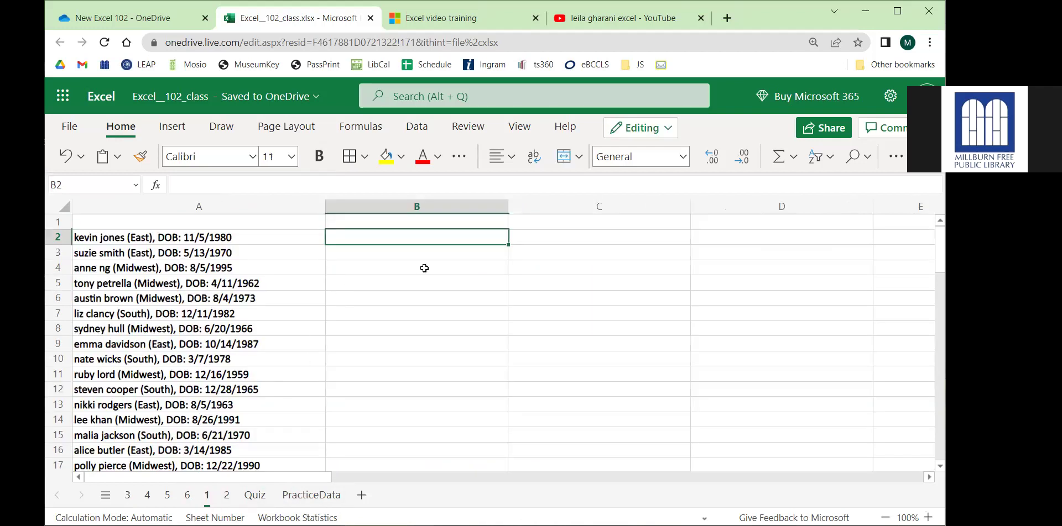
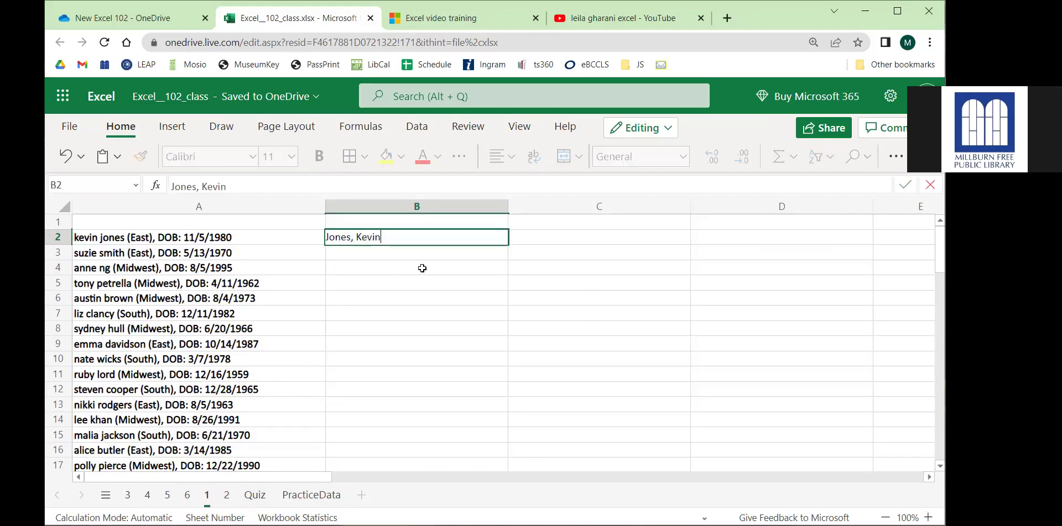
{"action": "key", "text": "Tab"}
{"action": "type", "text": "East"}
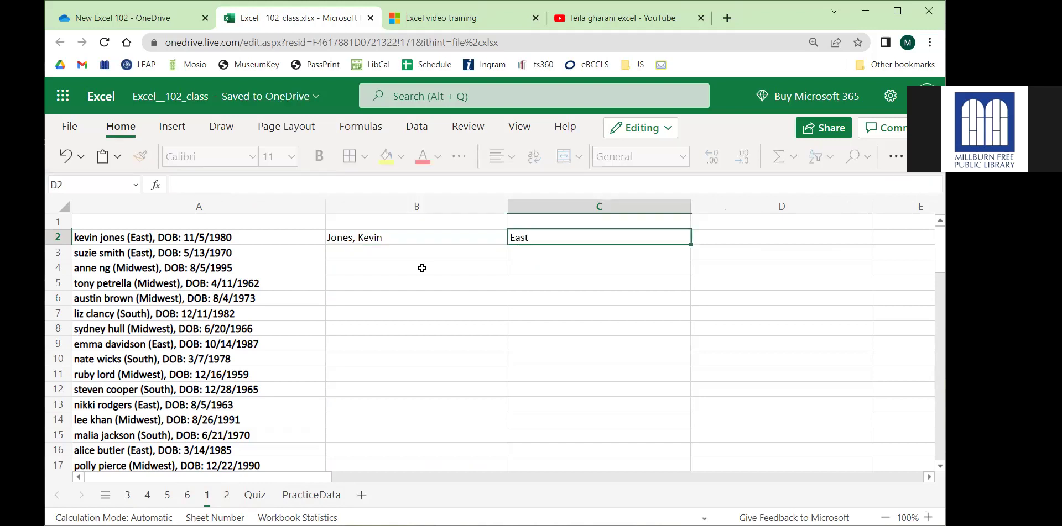
{"action": "key", "text": "Tab"}
{"action": "type", "text": "11/"}
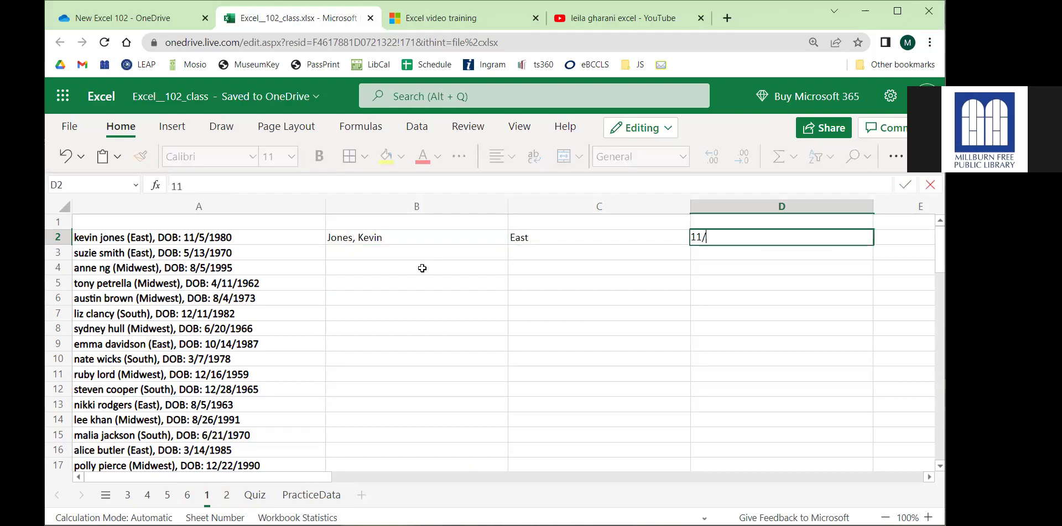
{"action": "type", "text": "5/1980"}
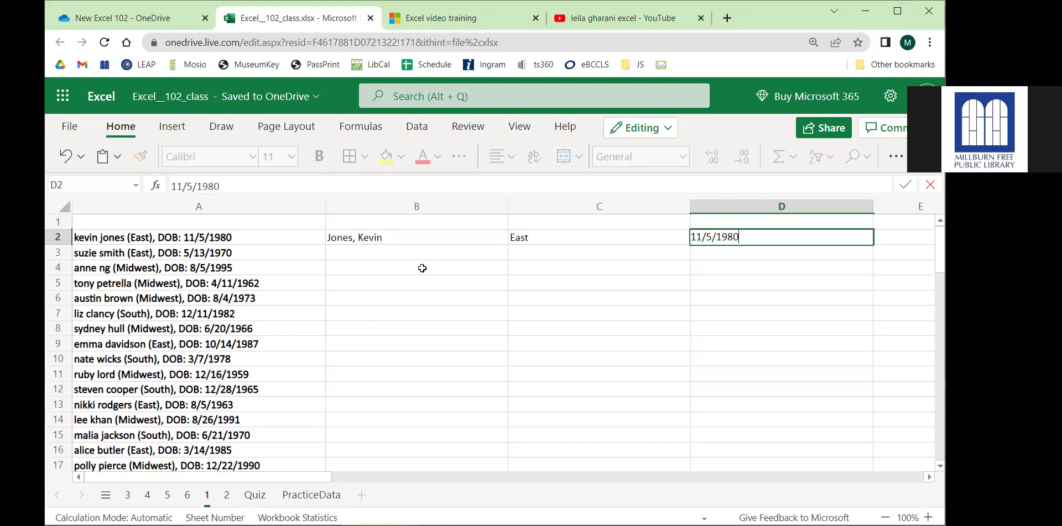
{"action": "key", "text": "Return"}
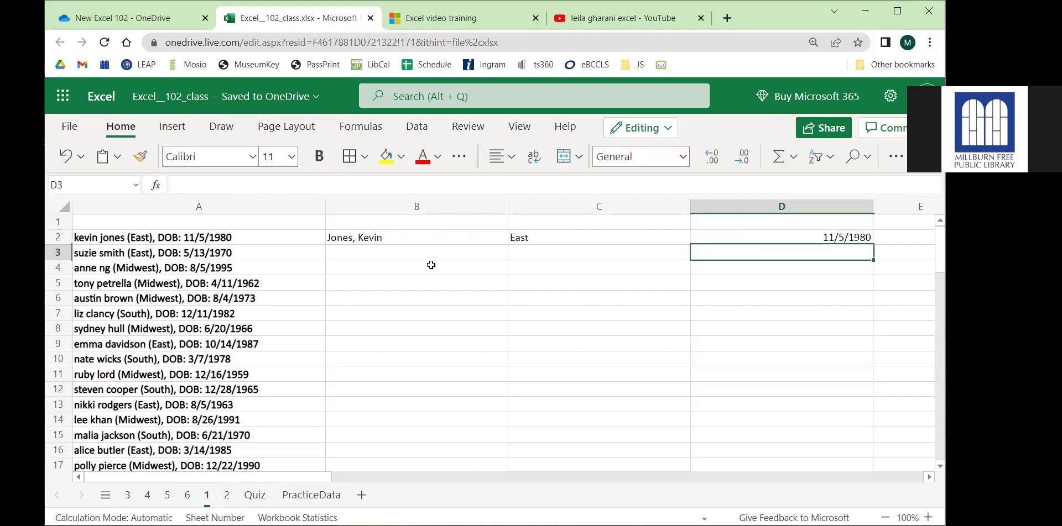
Fill row 3 with the second person's last-first name, East and 5/13/1970.
{"action": "left_click", "coordinate": [464, 253]}
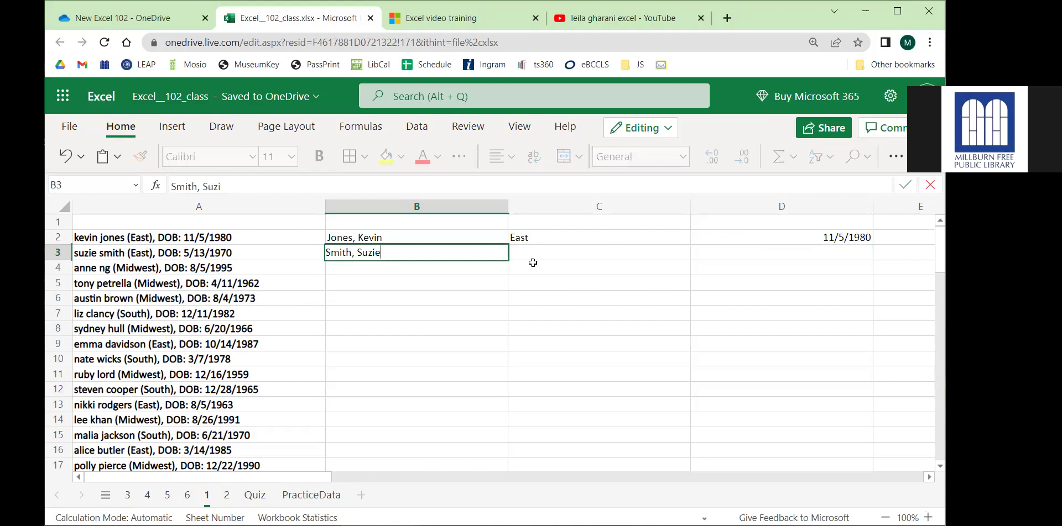
{"action": "key", "text": "Tab"}
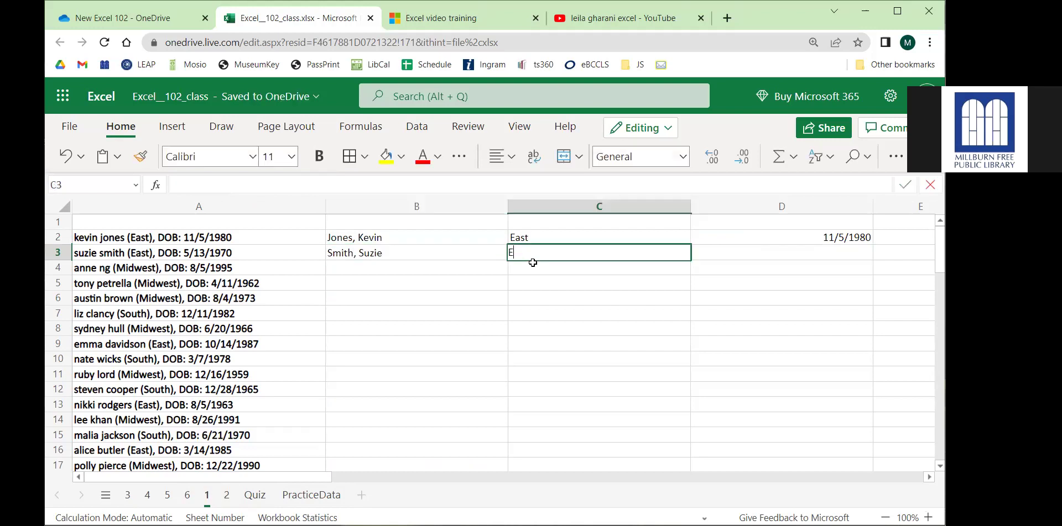
{"action": "type", "text": "East"}
{"action": "key", "text": "Tab"}
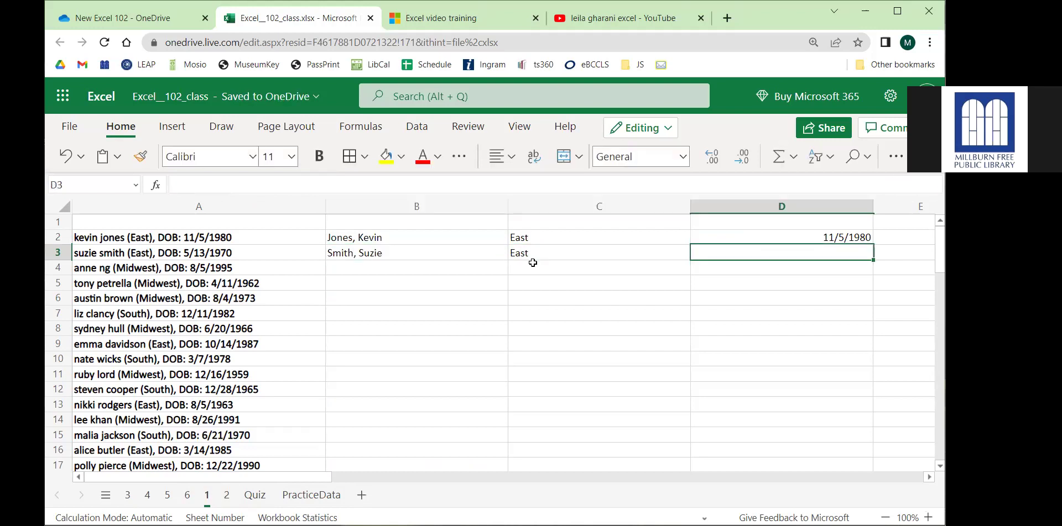
{"action": "type", "text": "5/13/1970"}
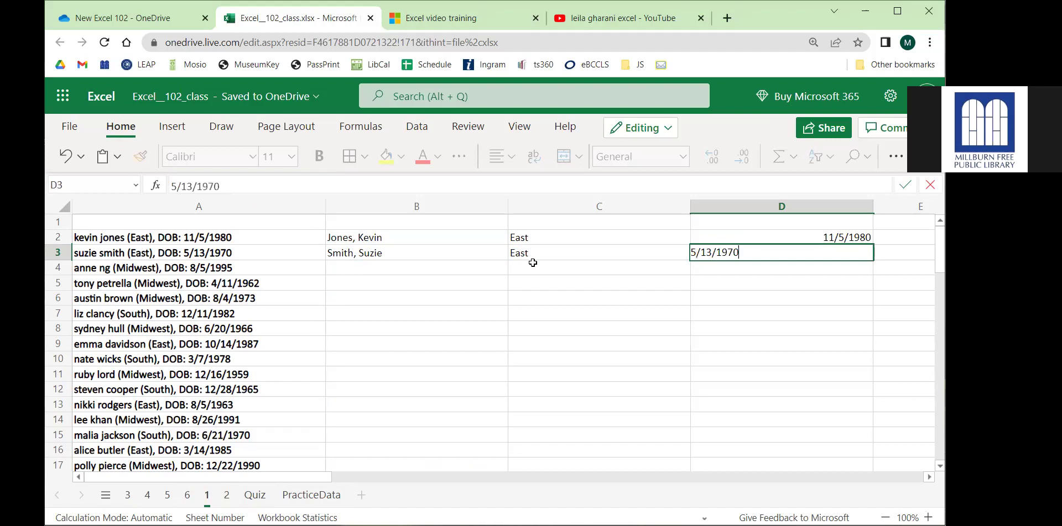
{"action": "left_click", "coordinate": [541, 268]}
Make B4 active and expand the ribbon to show the Data tools, including Flash Fill.
{"action": "left_click_drag", "start_coordinate": [478, 243], "coordinate": [736, 262]}
{"action": "scroll", "coordinate": [294, 379], "scroll_direction": "down", "scroll_amount": 14}
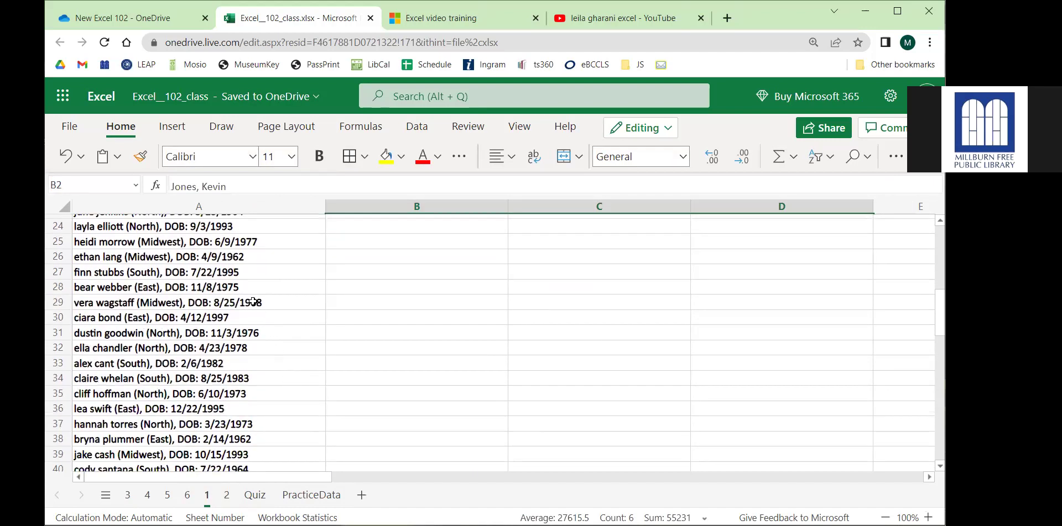
{"action": "scroll", "coordinate": [226, 304], "scroll_direction": "up", "scroll_amount": 4}
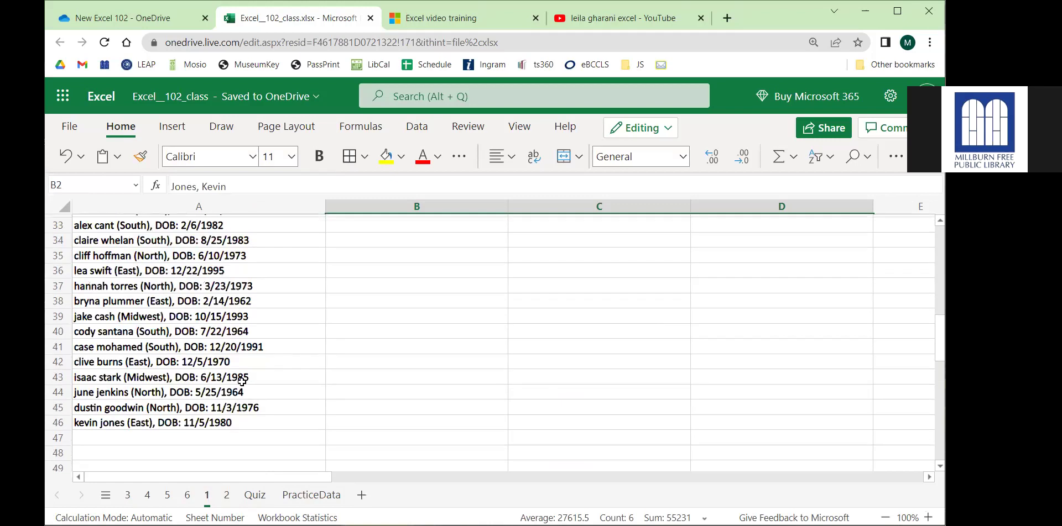
{"action": "left_click_drag", "start_coordinate": [228, 426], "coordinate": [242, 288]}
{"action": "scroll", "coordinate": [241, 293], "scroll_direction": "up", "scroll_amount": 11}
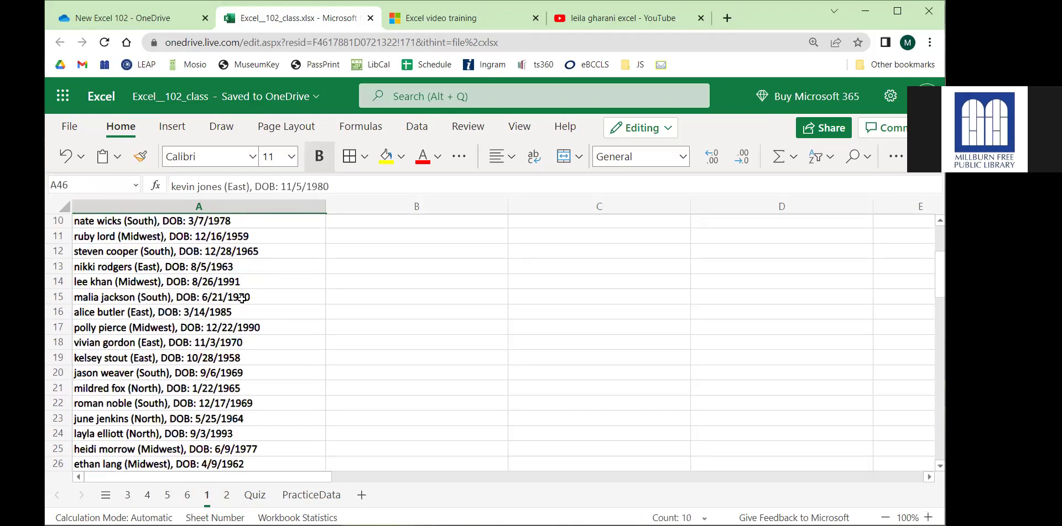
{"action": "left_click", "coordinate": [362, 270]}
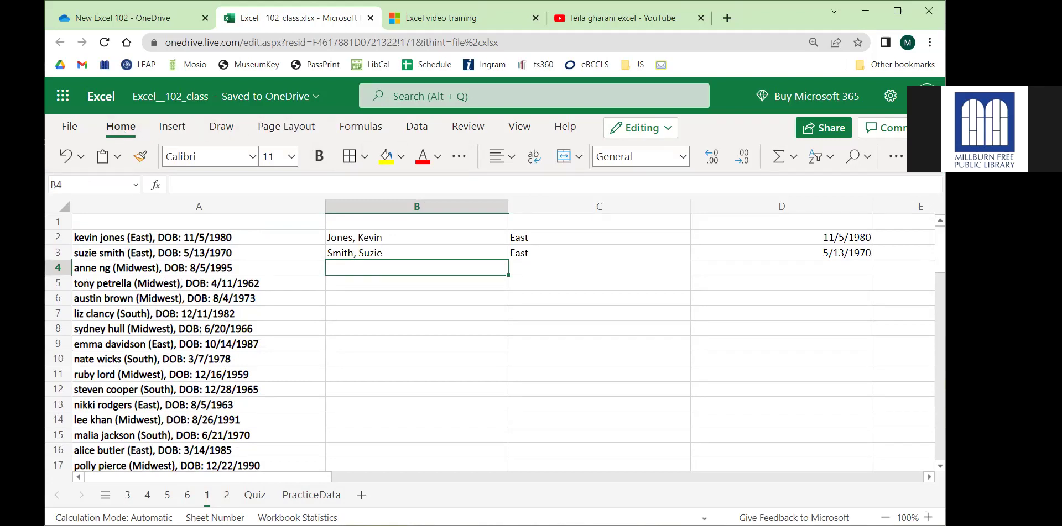
{"action": "left_click", "coordinate": [931, 171]}
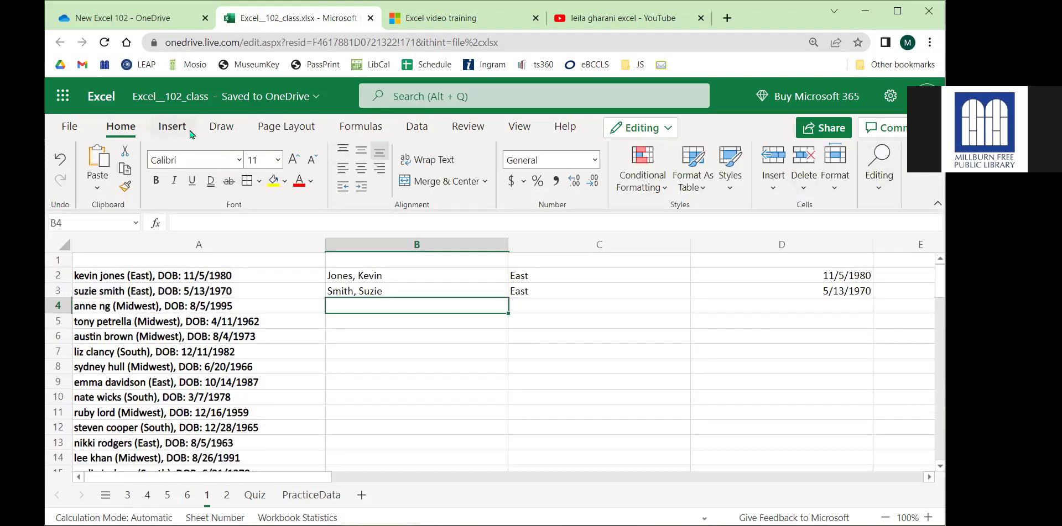
{"action": "left_click", "coordinate": [402, 128]}
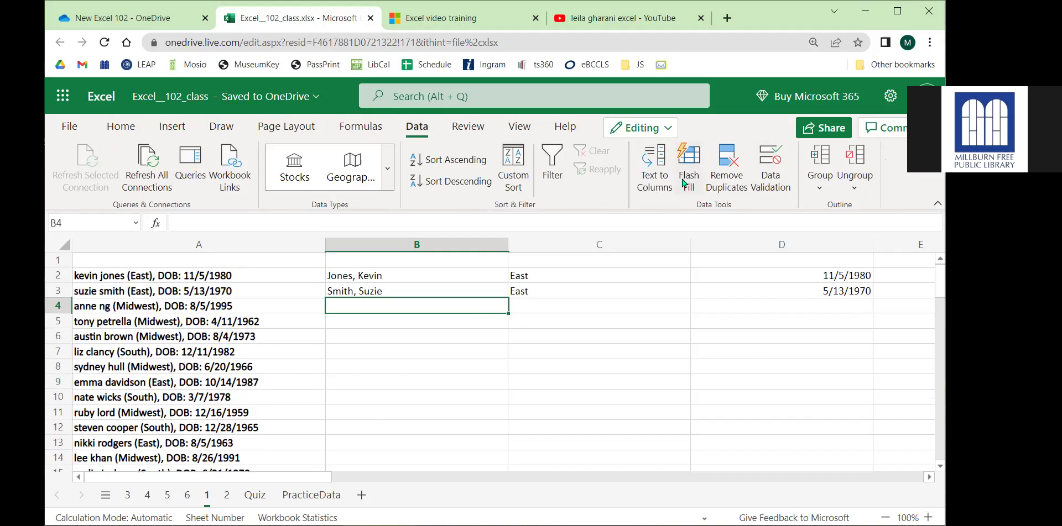
{"action": "left_click", "coordinate": [437, 350]}
{"action": "type", "text": "1"}
{"action": "key", "text": "Return"}
{"action": "type", "text": "2"}
{"action": "key", "text": "Return"}
{"action": "type", "text": "3"}
{"action": "key", "text": "Return"}
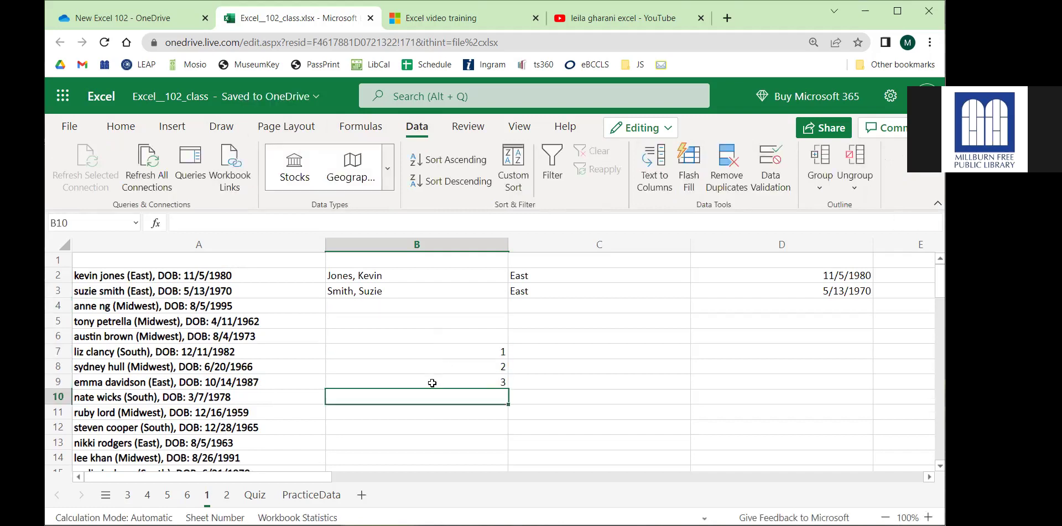
{"action": "left_click_drag", "start_coordinate": [465, 355], "coordinate": [504, 446]}
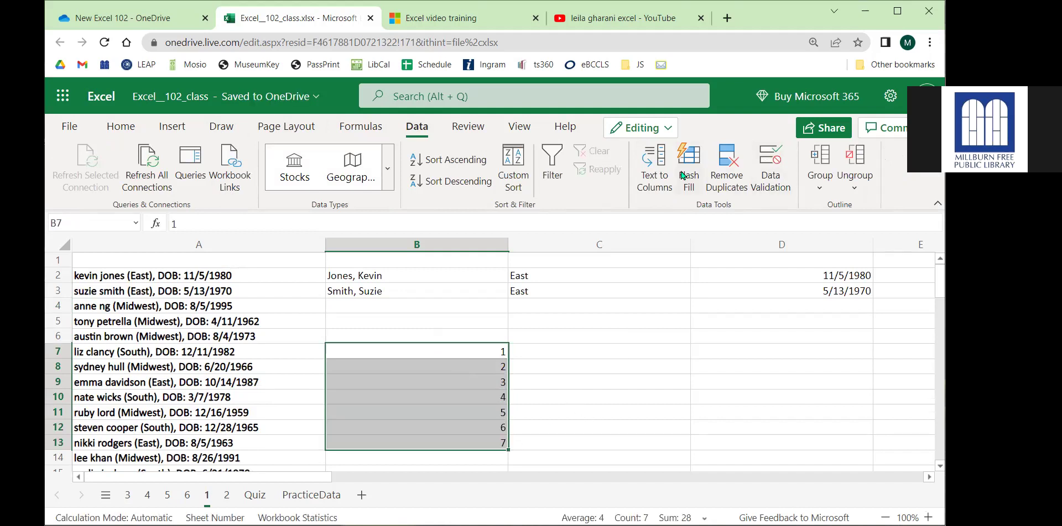
{"action": "key", "text": "Delete"}
{"action": "left_click", "coordinate": [373, 279]}
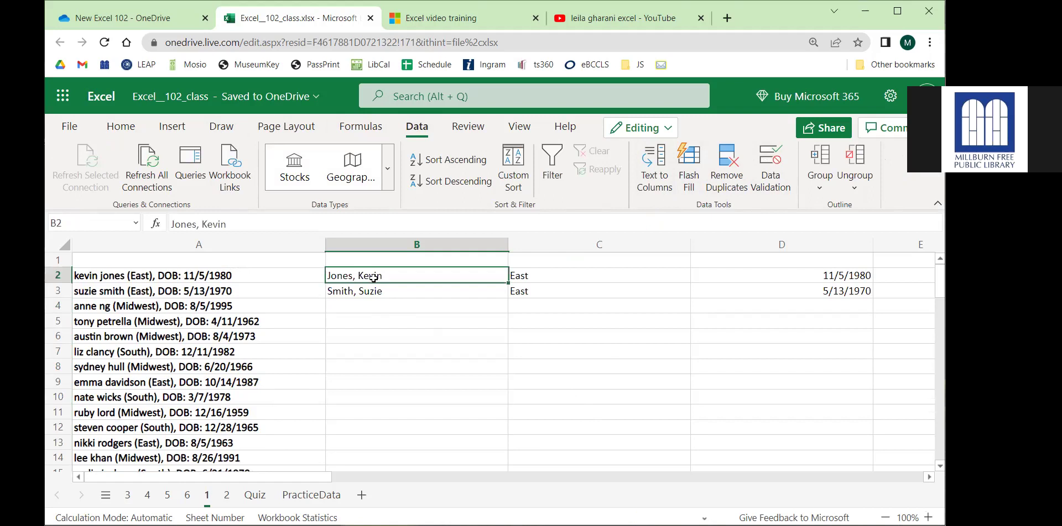
Flash Fill column B from B4 using the B2:B3 last-first name examples.
{"action": "left_click_drag", "start_coordinate": [373, 278], "coordinate": [386, 288]}
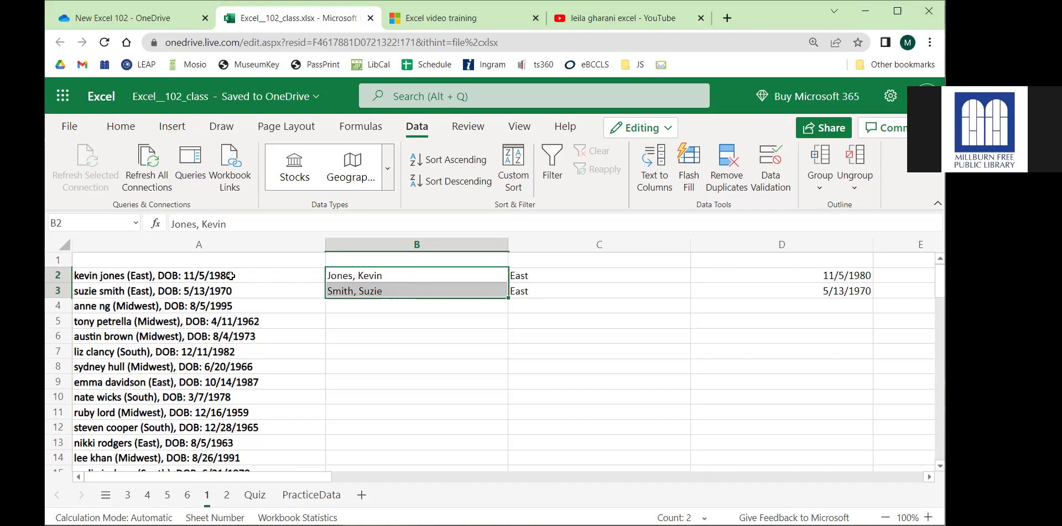
{"action": "left_click", "coordinate": [387, 287]}
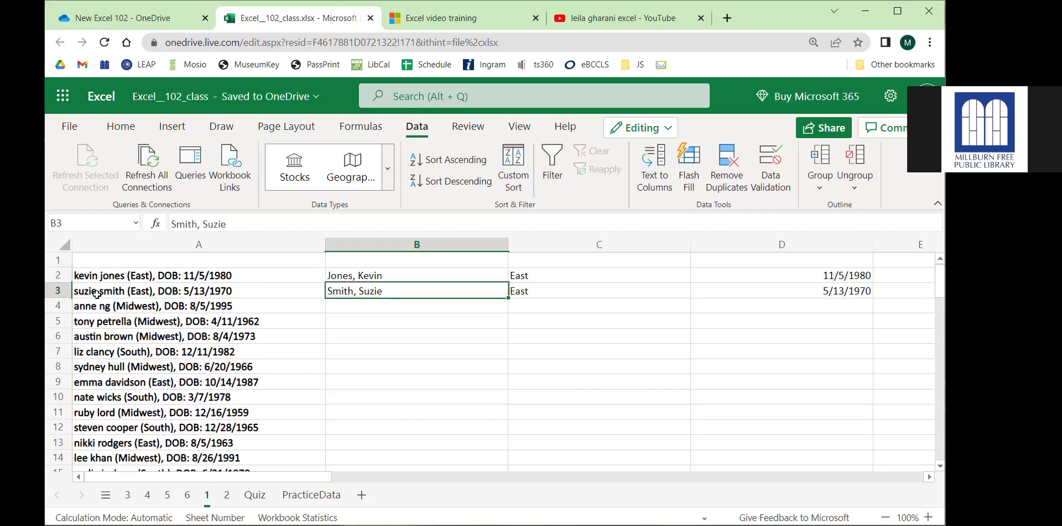
{"action": "left_click", "coordinate": [378, 306]}
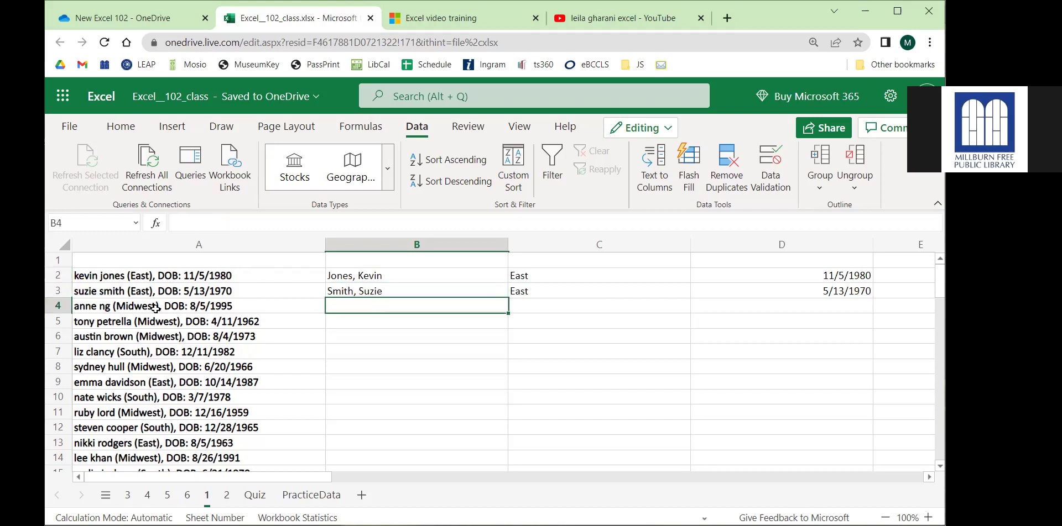
{"action": "left_click", "coordinate": [689, 168]}
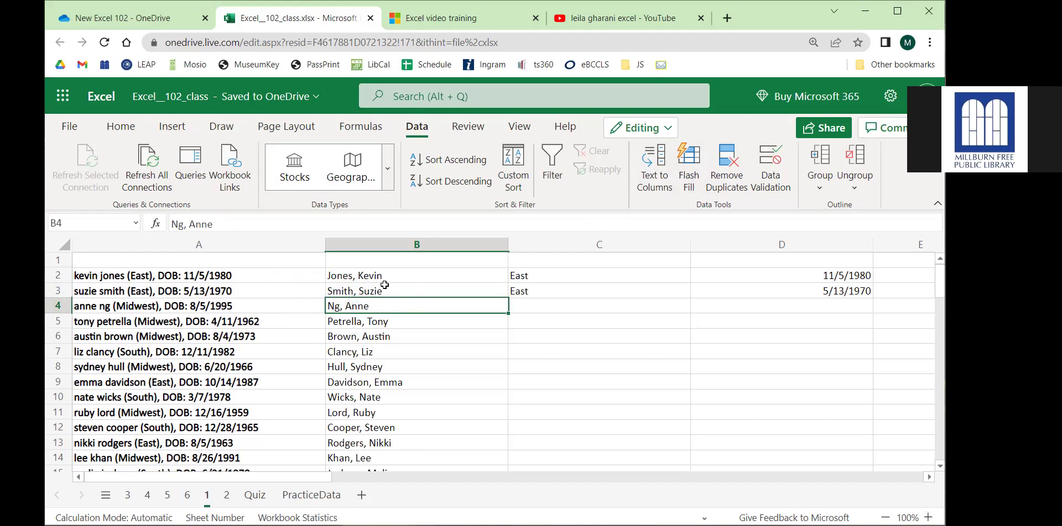
Spot-check the filled names against the source entries in A5:A9 and further down.
{"action": "left_click", "coordinate": [405, 291]}
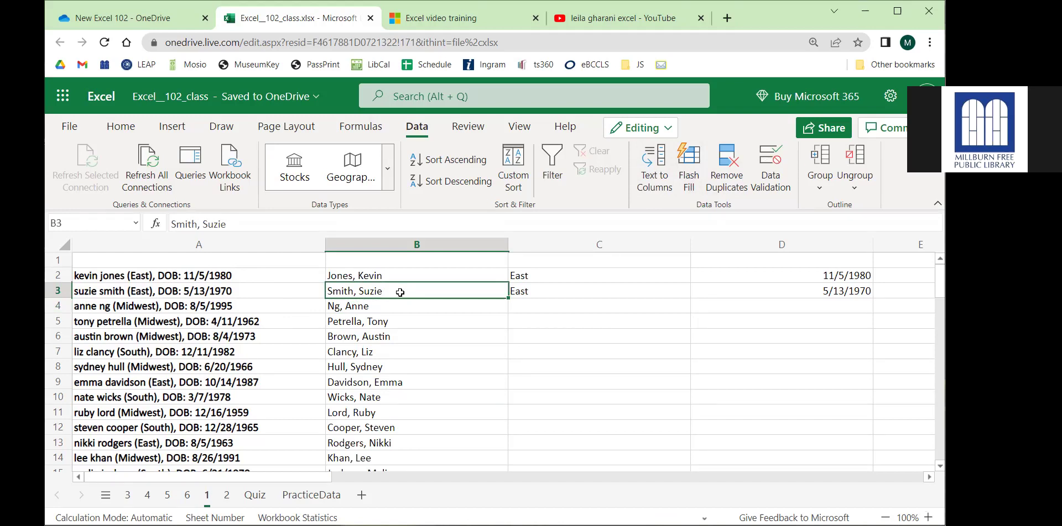
{"action": "left_click_drag", "start_coordinate": [220, 317], "coordinate": [205, 377]}
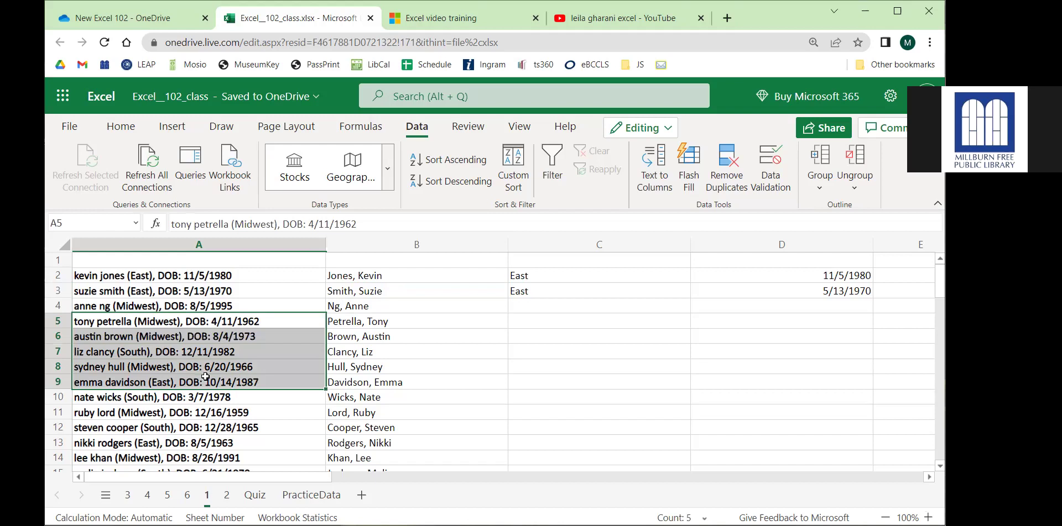
{"action": "left_click", "coordinate": [205, 377]}
{"action": "scroll", "coordinate": [216, 366], "scroll_direction": "down", "scroll_amount": 3}
{"action": "scroll", "coordinate": [204, 309], "scroll_direction": "down", "scroll_amount": 2}
{"action": "left_click_drag", "start_coordinate": [204, 309], "coordinate": [221, 418]}
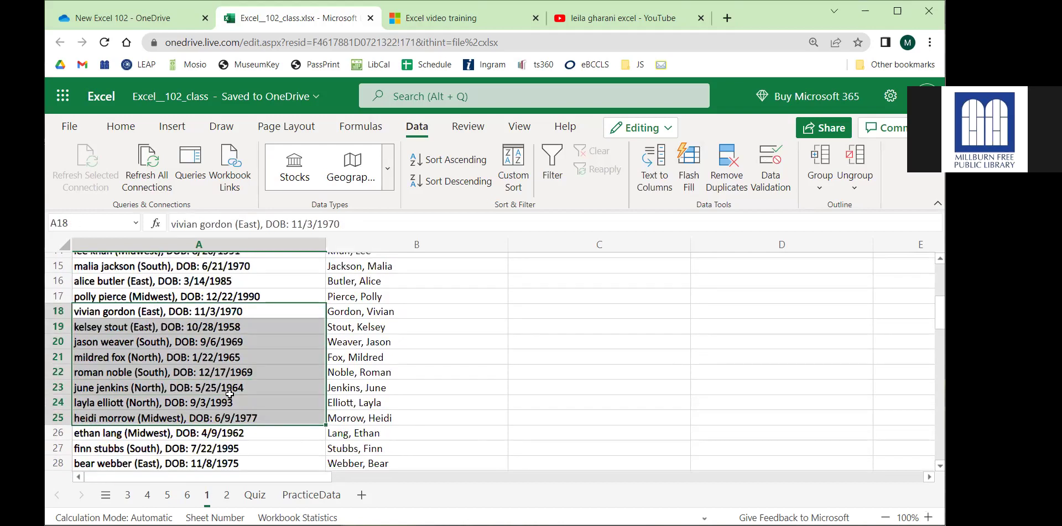
{"action": "scroll", "coordinate": [219, 358], "scroll_direction": "up", "scroll_amount": 2}
{"action": "scroll", "coordinate": [220, 358], "scroll_direction": "down", "scroll_amount": 3}
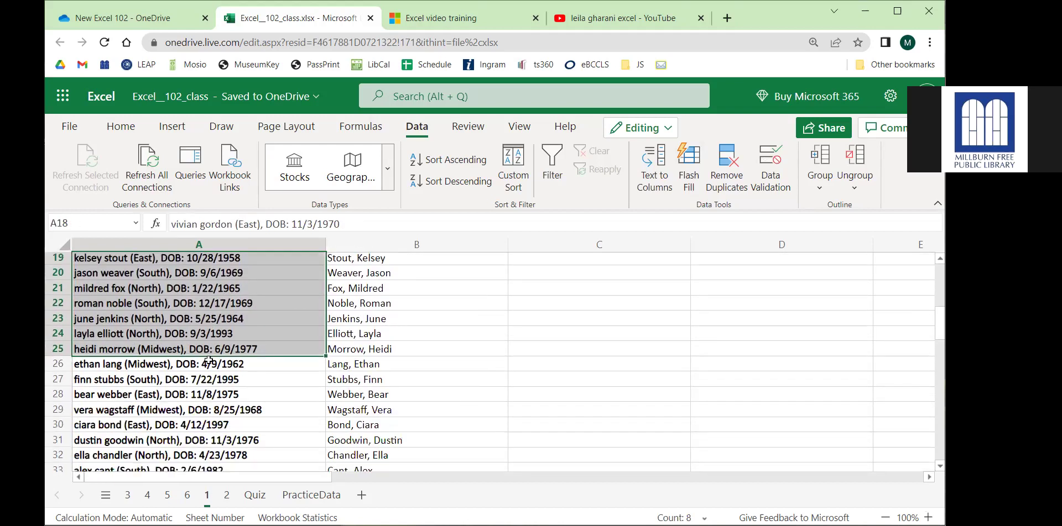
{"action": "scroll", "coordinate": [209, 361], "scroll_direction": "up", "scroll_amount": 6}
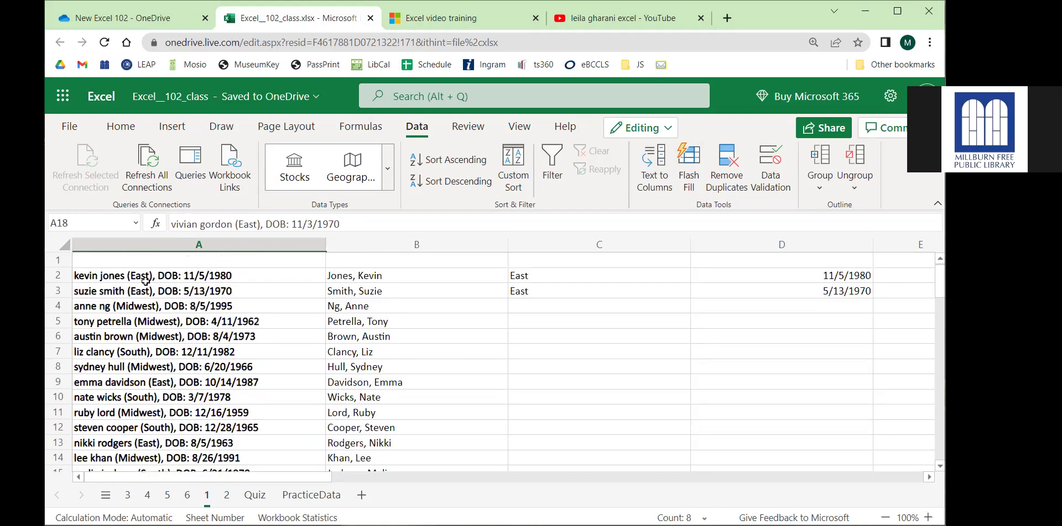
{"action": "left_click", "coordinate": [563, 312]}
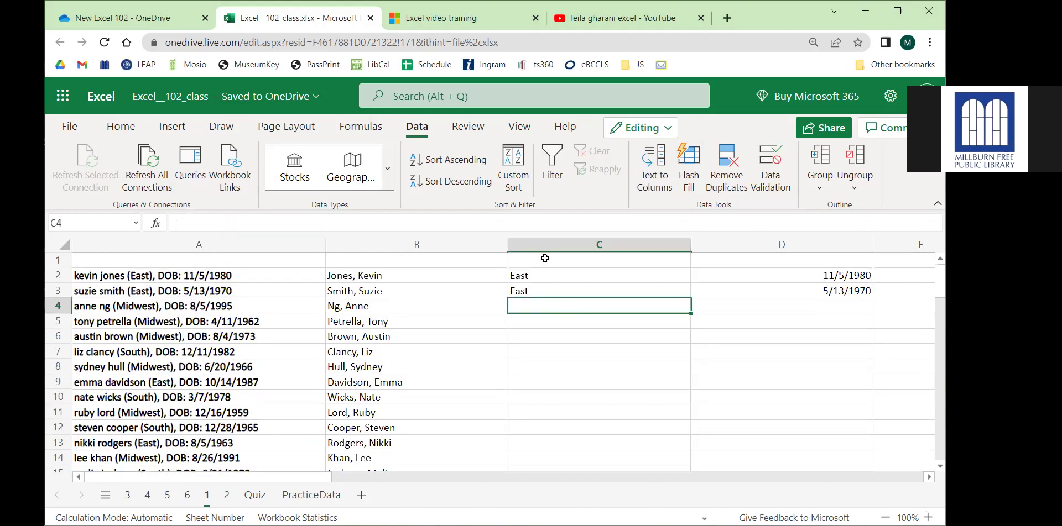
Flash Fill regions into column C from C4, spot-checking rows 11 and 27.
{"action": "left_click", "coordinate": [139, 277]}
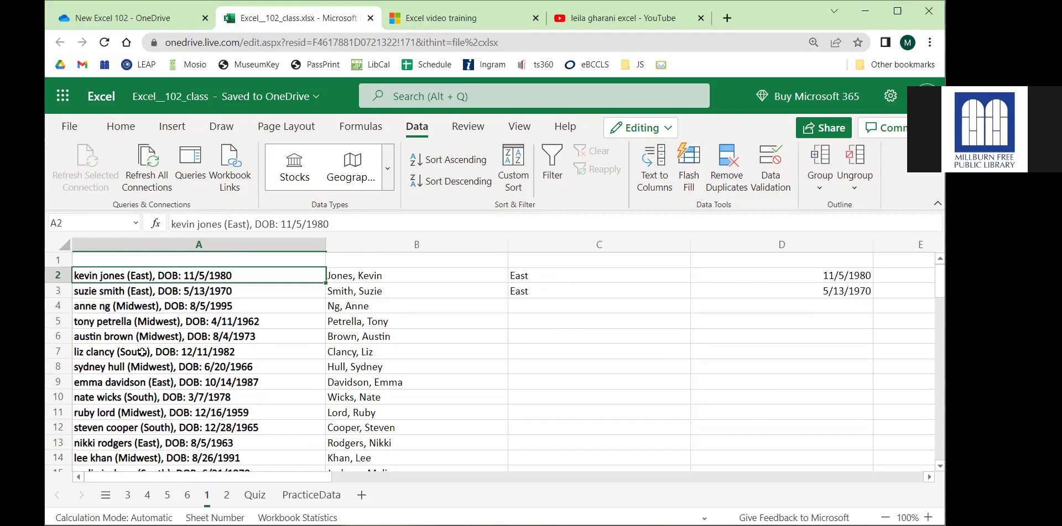
{"action": "left_click", "coordinate": [555, 311]}
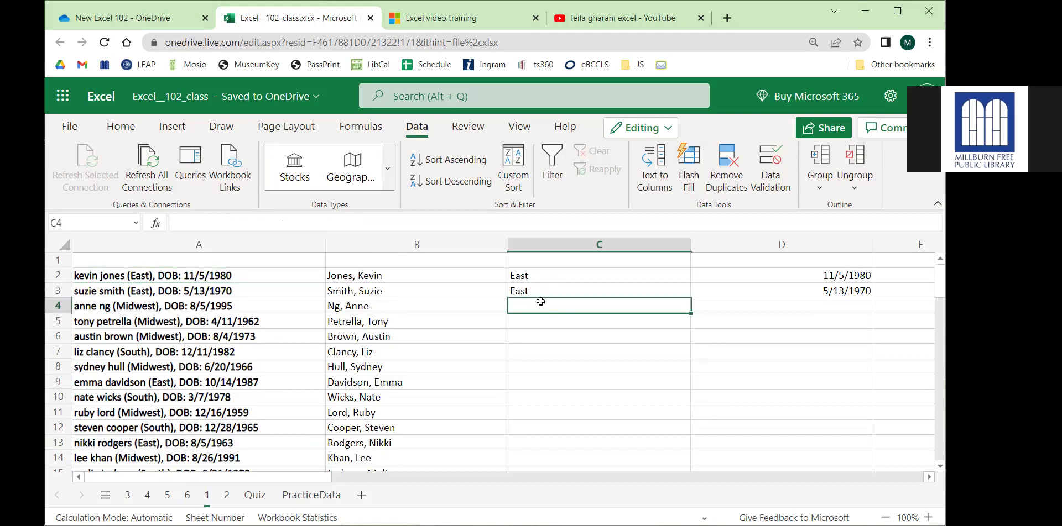
{"action": "left_click", "coordinate": [691, 188]}
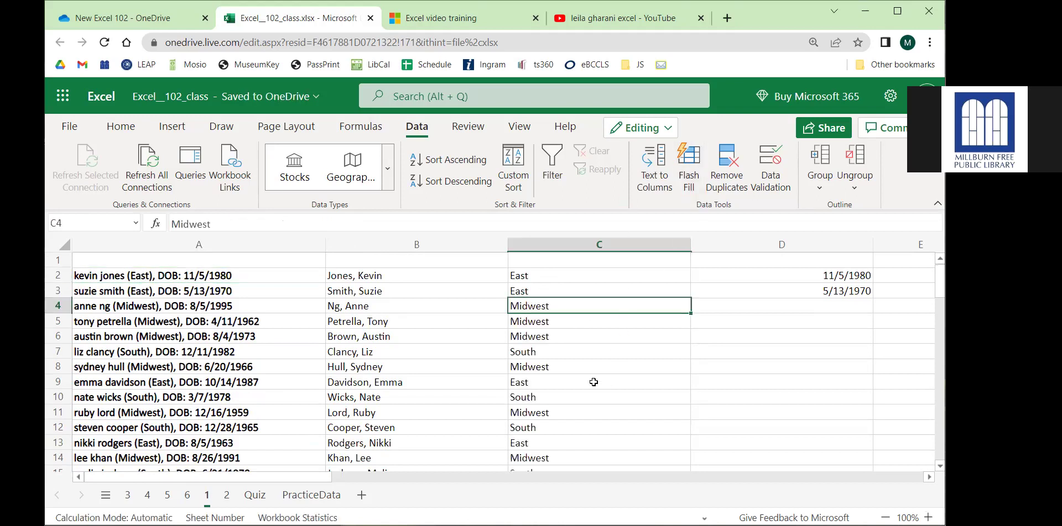
{"action": "left_click_drag", "start_coordinate": [562, 412], "coordinate": [108, 417]}
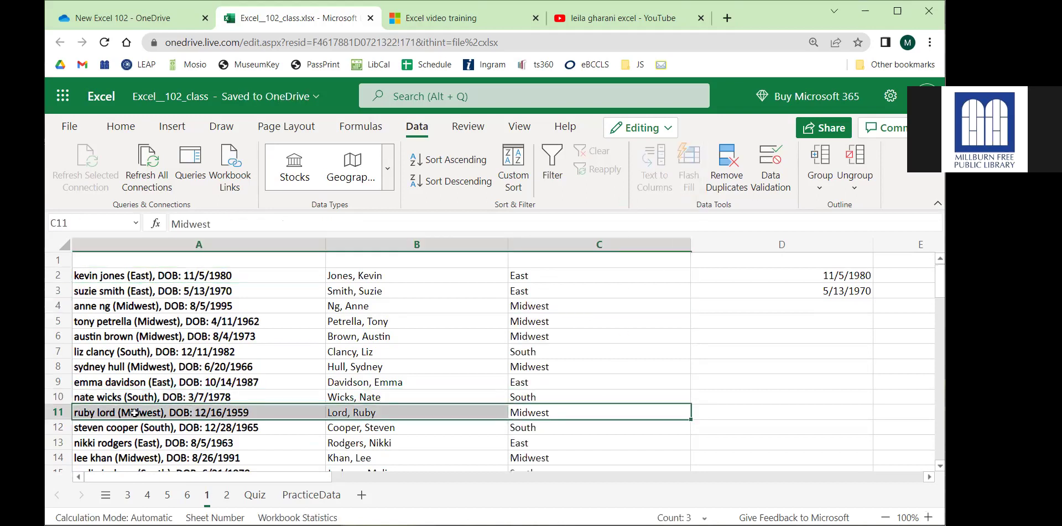
{"action": "left_click_drag", "start_coordinate": [570, 381], "coordinate": [108, 380]}
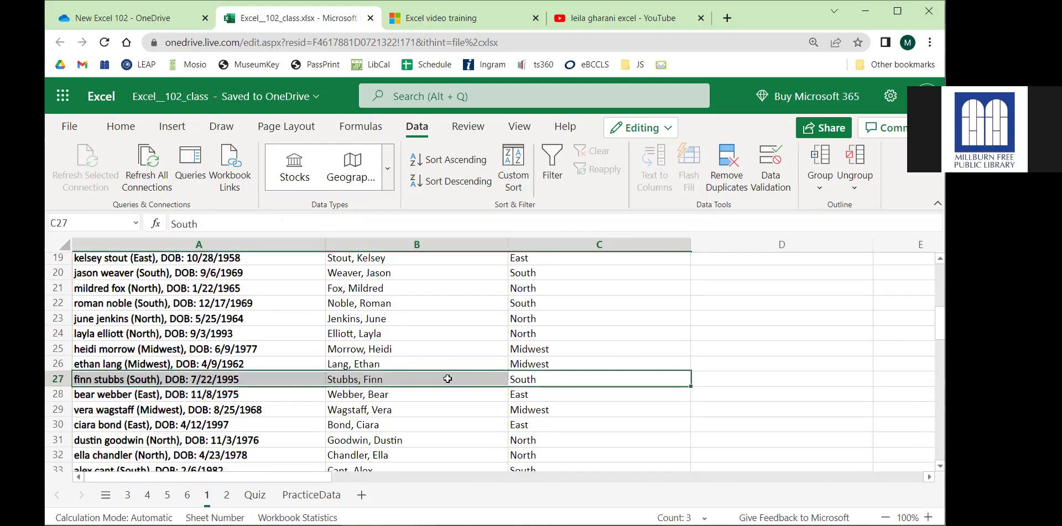
{"action": "scroll", "coordinate": [442, 380], "scroll_direction": "up", "scroll_amount": 6}
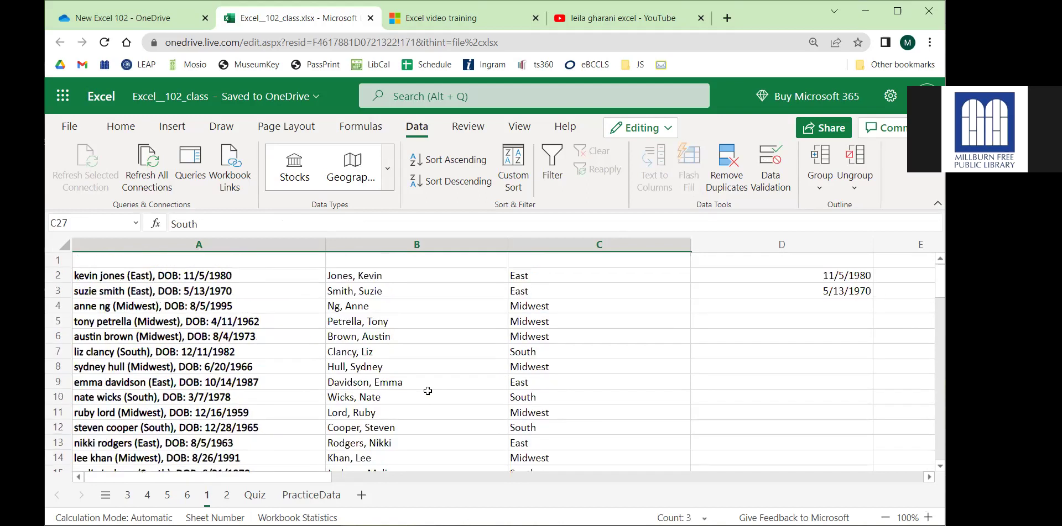
{"action": "left_click", "coordinate": [759, 307]}
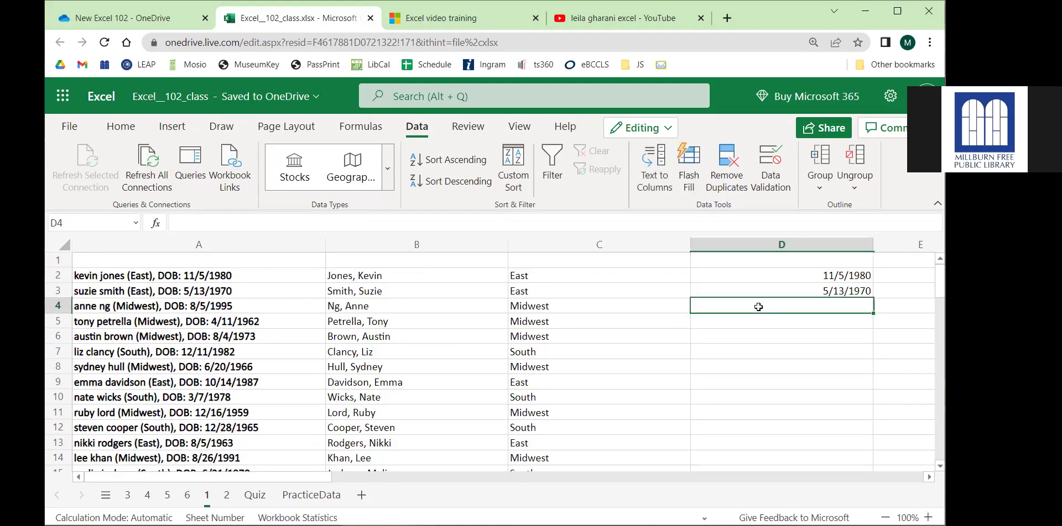
{"action": "left_click", "coordinate": [688, 177]}
{"action": "scroll", "coordinate": [766, 420], "scroll_direction": "down", "scroll_amount": 5}
{"action": "scroll", "coordinate": [760, 400], "scroll_direction": "down", "scroll_amount": 6}
{"action": "left_click_drag", "start_coordinate": [798, 327], "coordinate": [273, 325]}
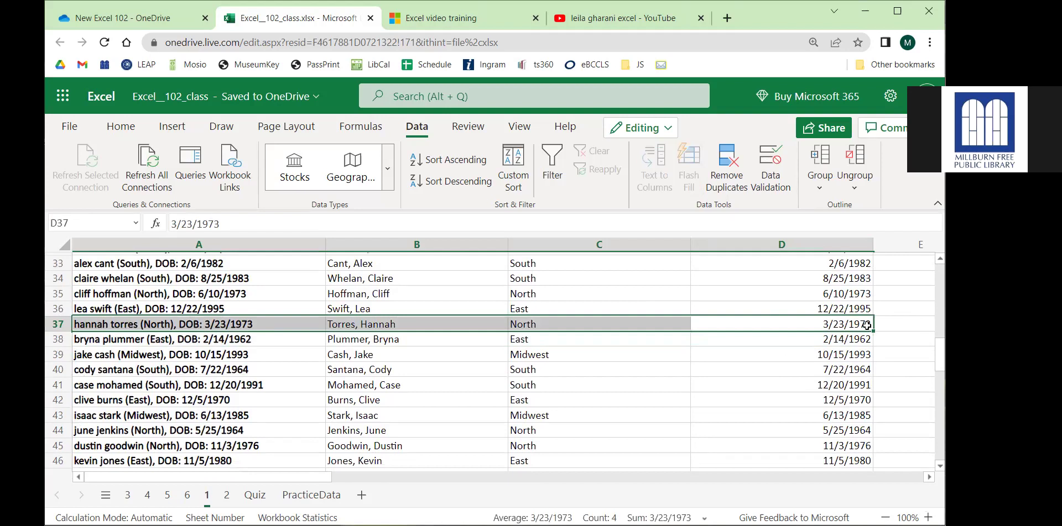
{"action": "scroll", "coordinate": [868, 325], "scroll_direction": "down", "scroll_amount": 4}
{"action": "scroll", "coordinate": [793, 304], "scroll_direction": "up", "scroll_amount": 1}
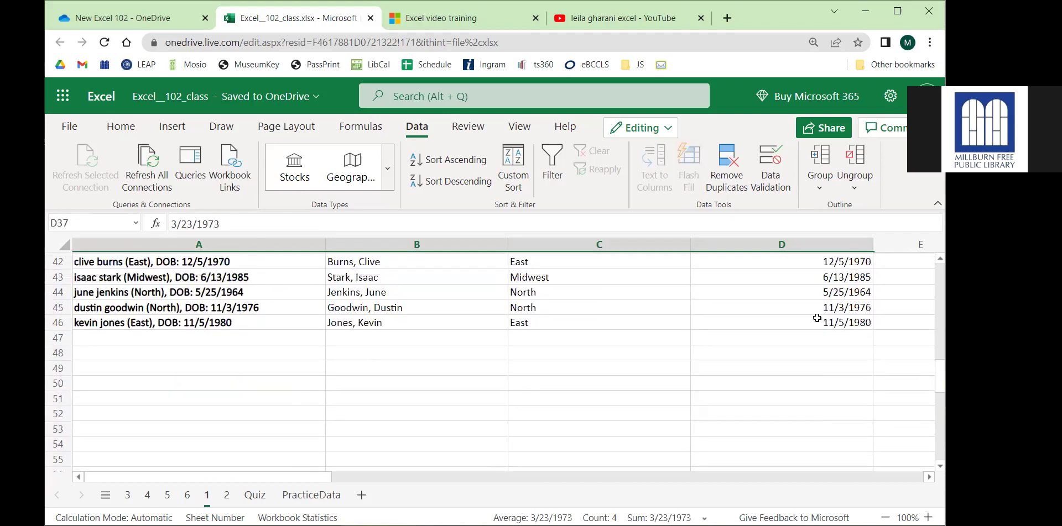
{"action": "left_click_drag", "start_coordinate": [817, 320], "coordinate": [225, 323]}
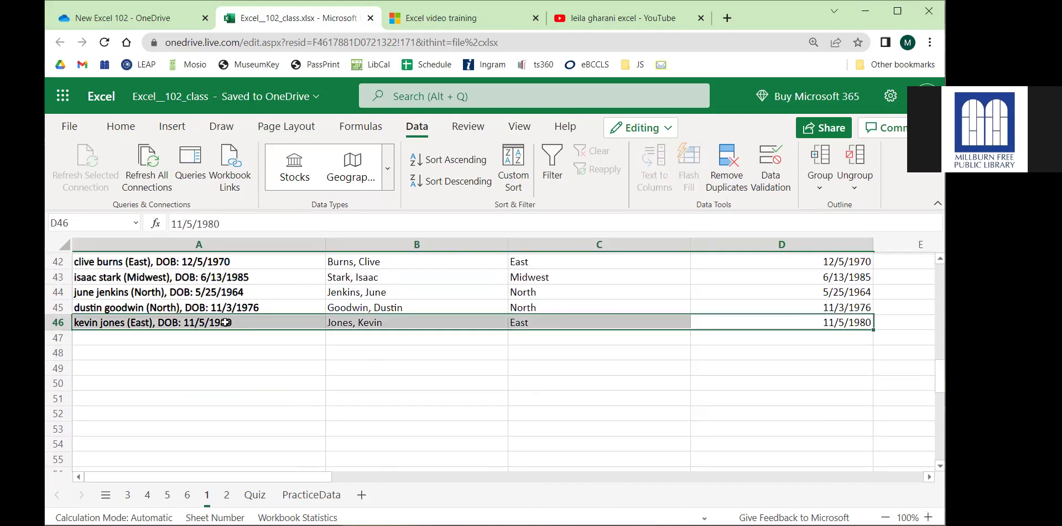
{"action": "scroll", "coordinate": [291, 334], "scroll_direction": "up", "scroll_amount": 10}
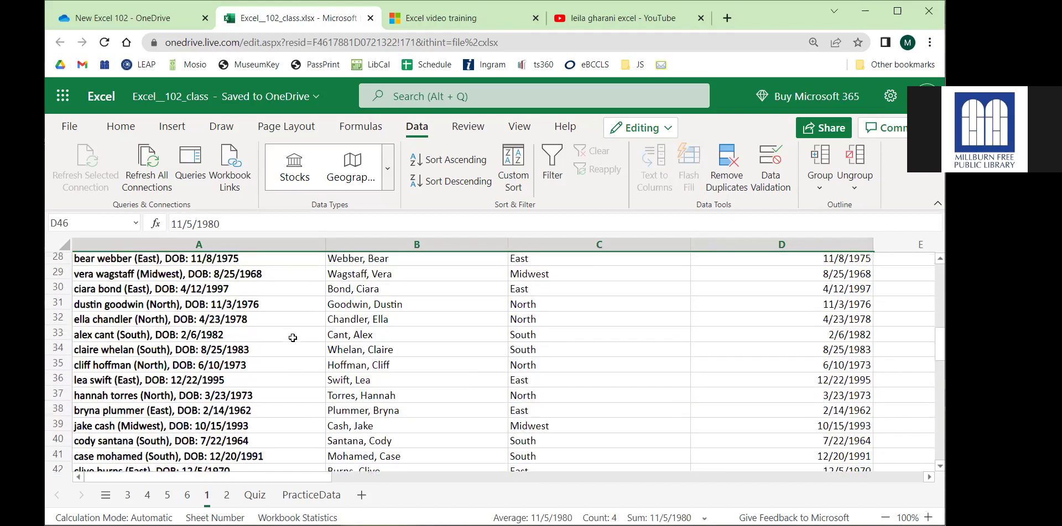
{"action": "scroll", "coordinate": [292, 337], "scroll_direction": "up", "scroll_amount": 3}
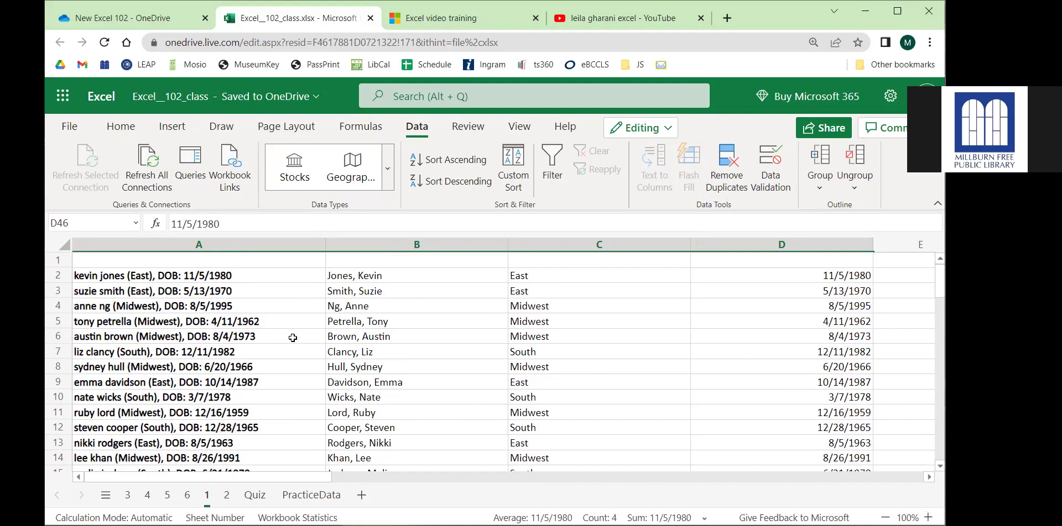
Rerun Flash Fill with Ctrl+E and confirm replacing the existing data.
{"action": "key", "text": "ctrl+Home"}
{"action": "key", "text": "Down"}
{"action": "key", "text": "Down"}
{"action": "key", "text": "Down"}
{"action": "key", "text": "Down"}
{"action": "key", "text": "Down"}
{"action": "key", "text": "Down"}
{"action": "key", "text": "Down"}
{"action": "key", "text": "Down"}
{"action": "key", "text": "ctrl+e"}
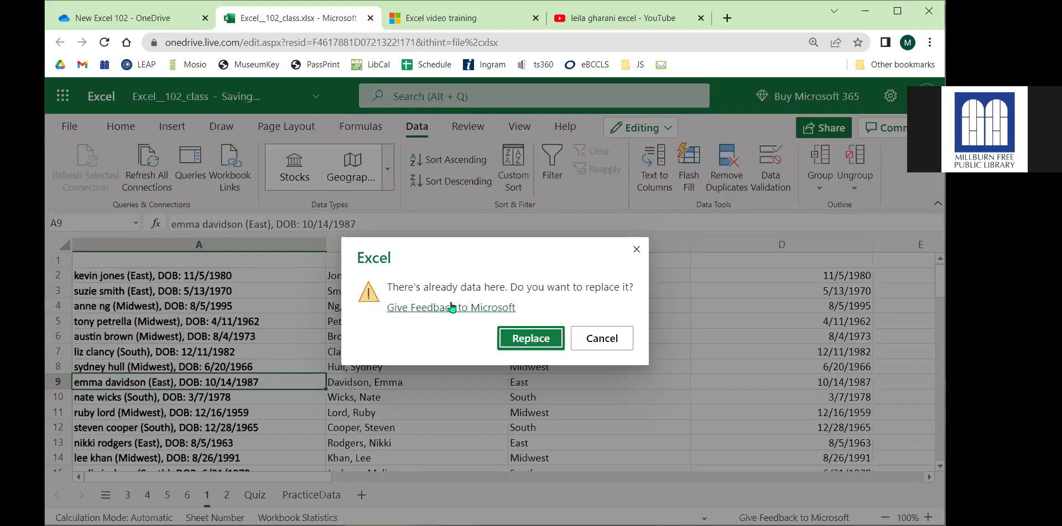
{"action": "left_click", "coordinate": [563, 341]}
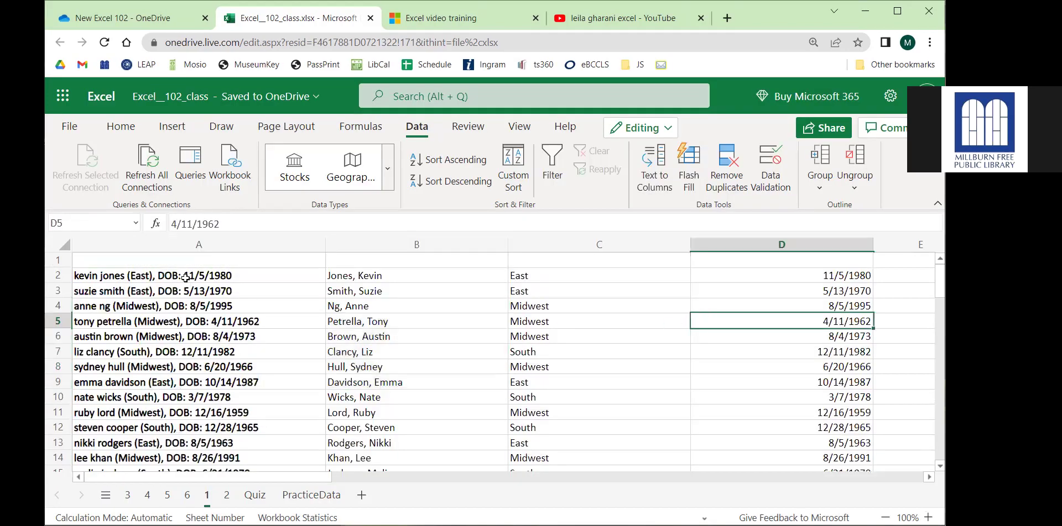
Delete the split data in B2:D47 and confirm B2 is now empty.
{"action": "left_click_drag", "start_coordinate": [187, 277], "coordinate": [183, 409]}
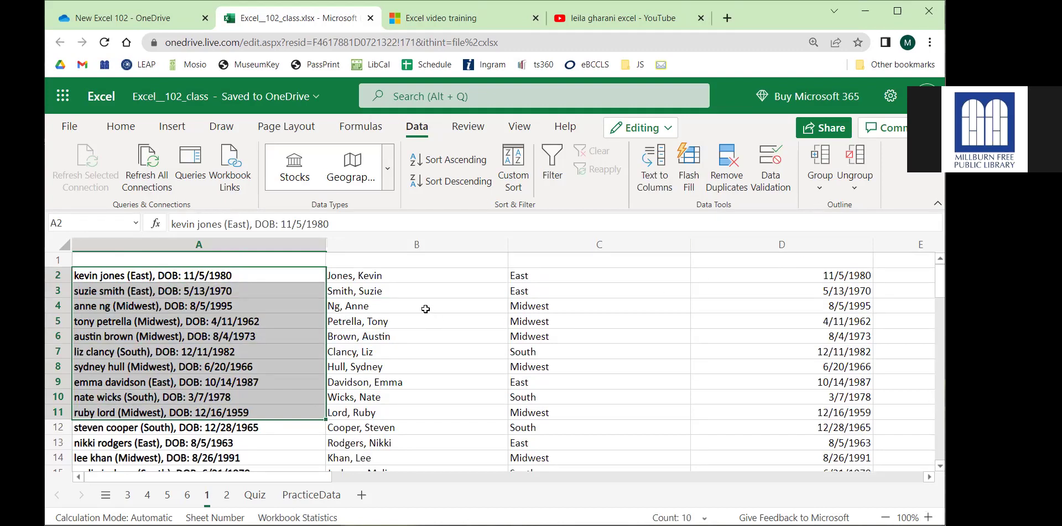
{"action": "left_click_drag", "start_coordinate": [407, 278], "coordinate": [801, 338]}
{"action": "scroll", "coordinate": [810, 351], "scroll_direction": "down", "scroll_amount": 7}
{"action": "scroll", "coordinate": [807, 348], "scroll_direction": "down", "scroll_amount": 6}
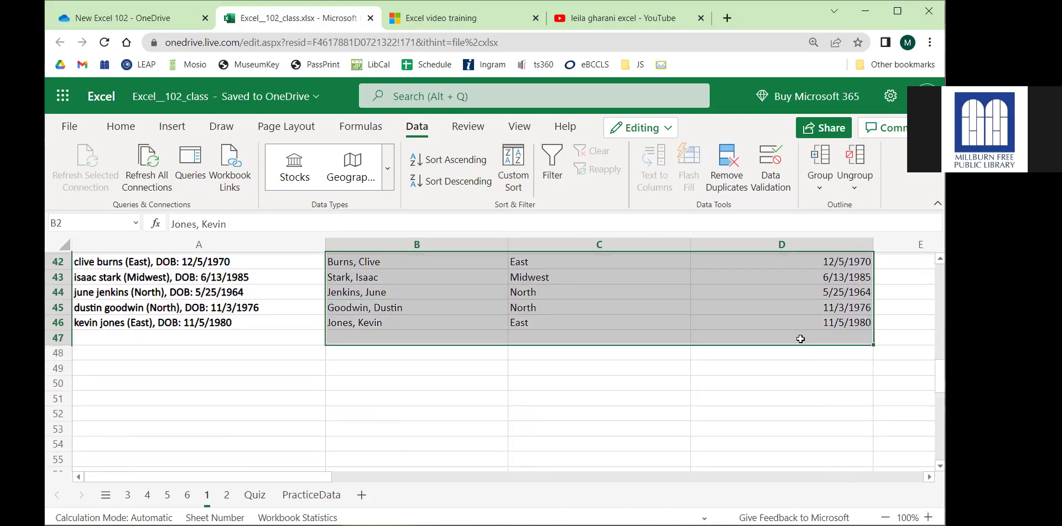
{"action": "key", "text": "Delete"}
{"action": "scroll", "coordinate": [573, 356], "scroll_direction": "up", "scroll_amount": 14}
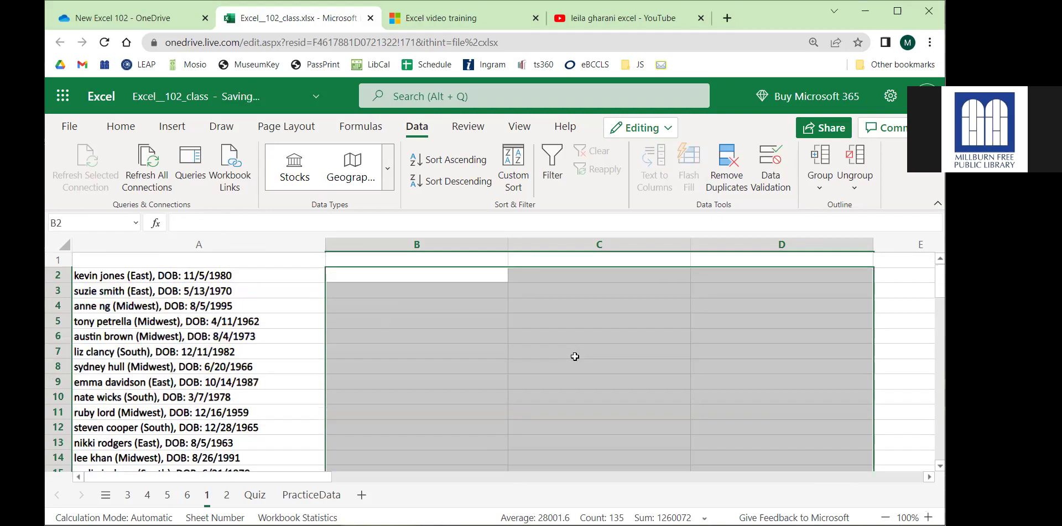
{"action": "left_click", "coordinate": [291, 278]}
{"action": "left_click", "coordinate": [374, 273]}
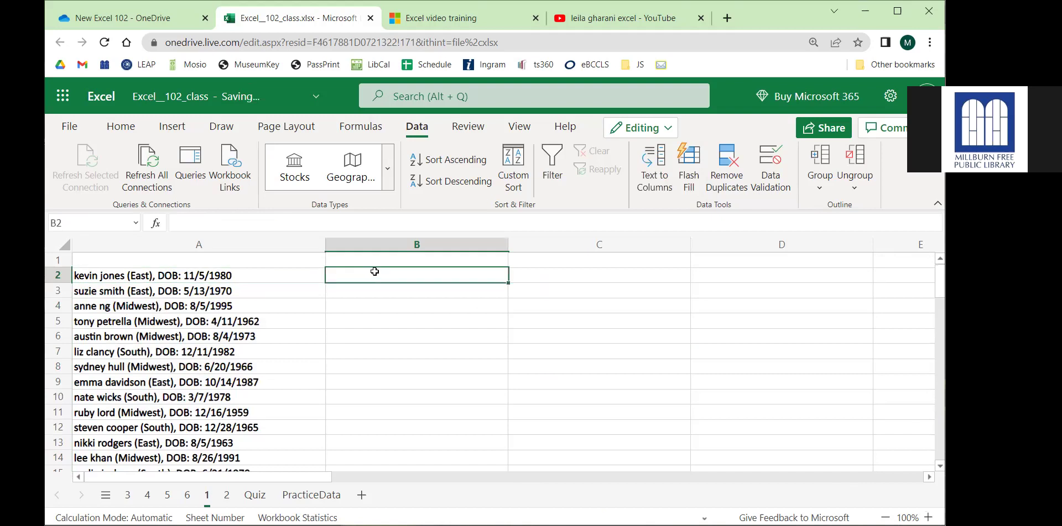
Select cells A2 through A7 holding the first six combined entries.
{"action": "left_click_drag", "start_coordinate": [153, 276], "coordinate": [166, 352]}
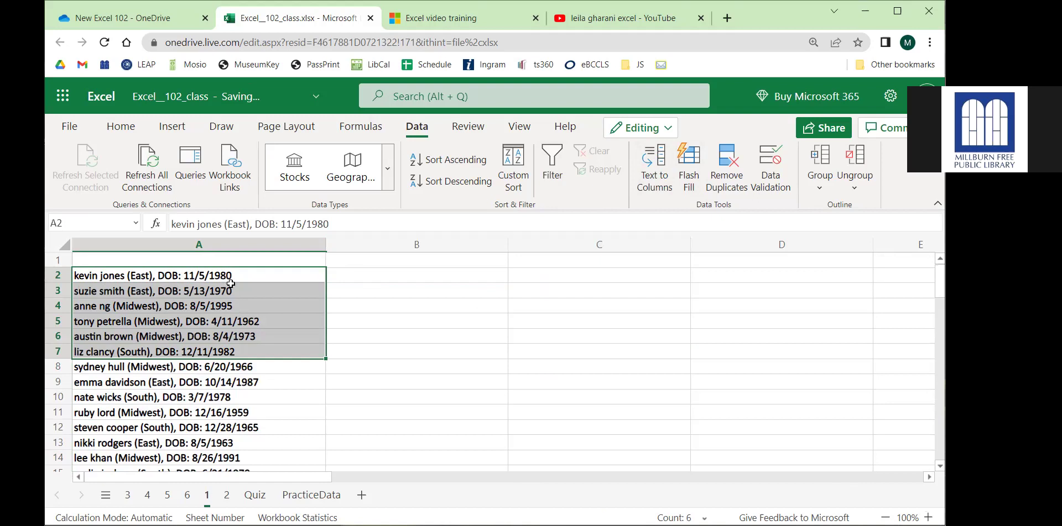
Open Text to Columns for A2:A7 and turn off the Space delimiter.
{"action": "left_click", "coordinate": [658, 167]}
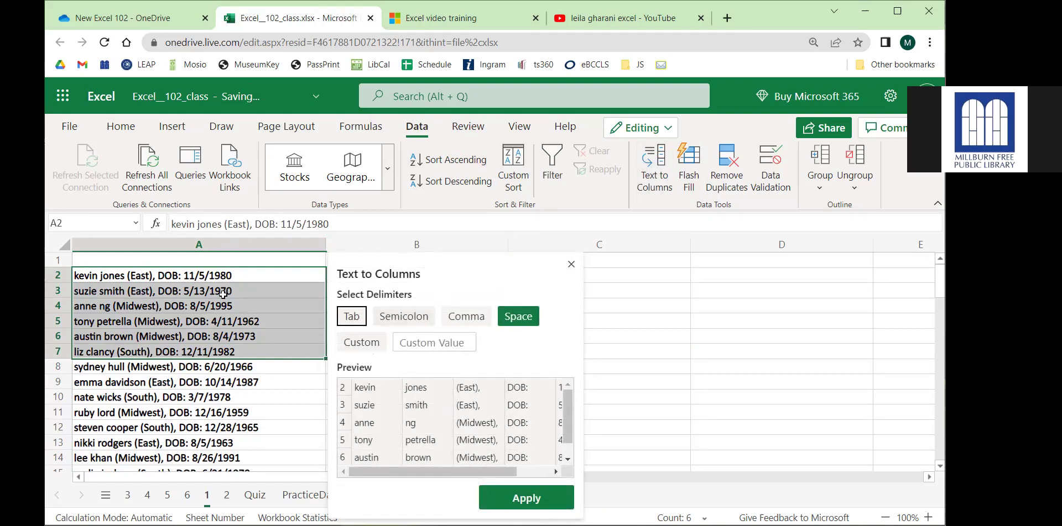
{"action": "left_click_drag", "start_coordinate": [412, 295], "coordinate": [369, 295]}
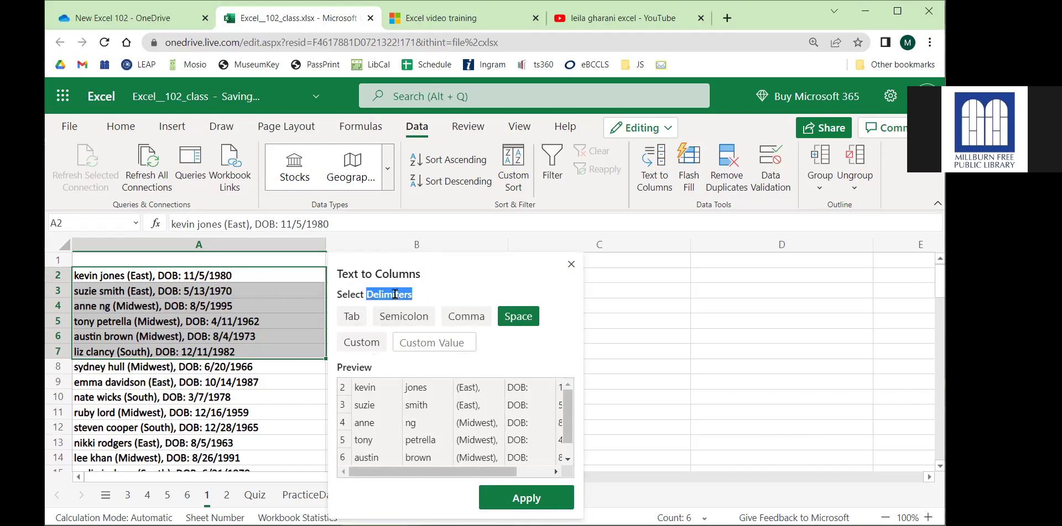
{"action": "left_click", "coordinate": [520, 314]}
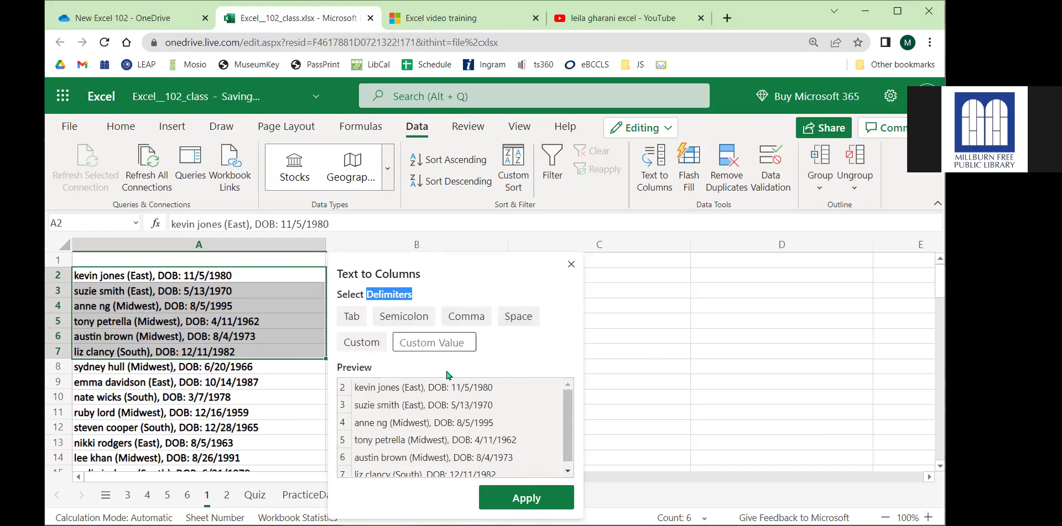
{"action": "left_click_drag", "start_coordinate": [367, 387], "coordinate": [489, 390]}
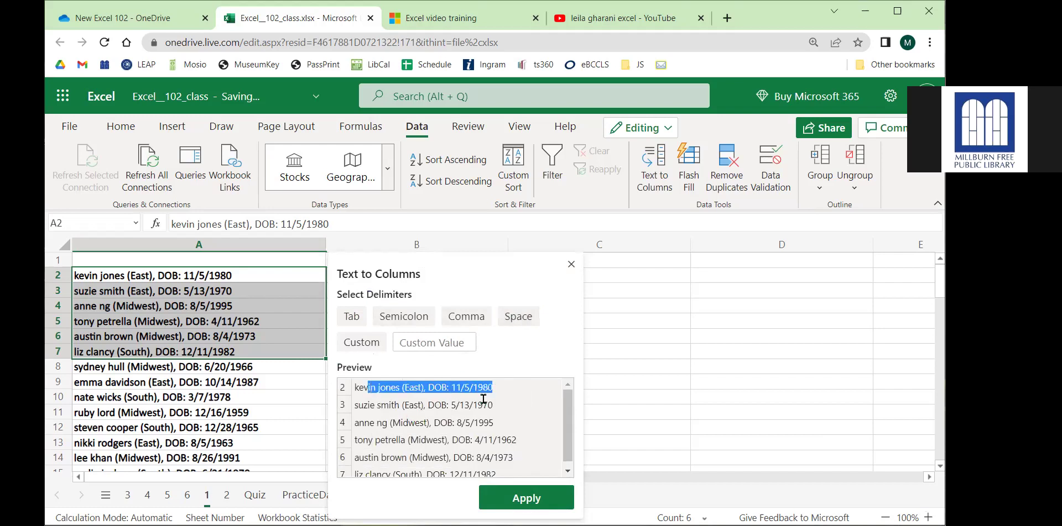
{"action": "left_click", "coordinate": [484, 401]}
{"action": "left_click_drag", "start_coordinate": [418, 387], "coordinate": [434, 388]}
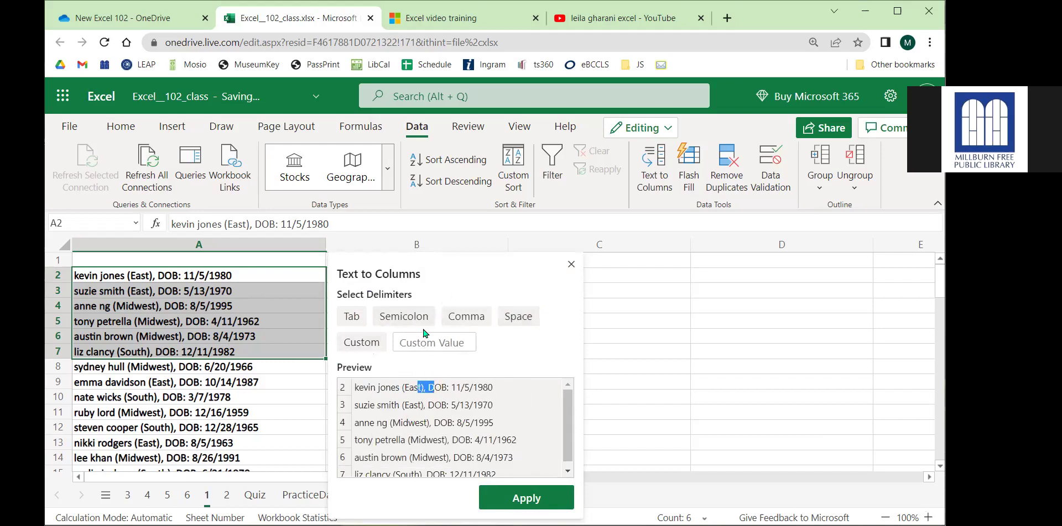
{"action": "left_click", "coordinate": [428, 389]}
Split at commas plus a custom ':' delimiter and apply it to the six entries.
{"action": "left_click", "coordinate": [468, 318]}
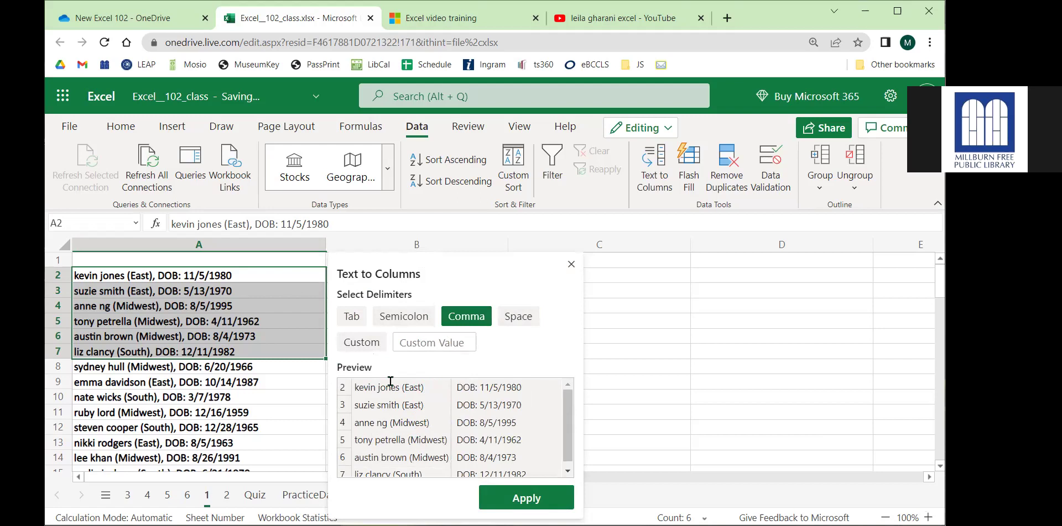
{"action": "left_click", "coordinate": [437, 342]}
{"action": "type", "text": "D"}
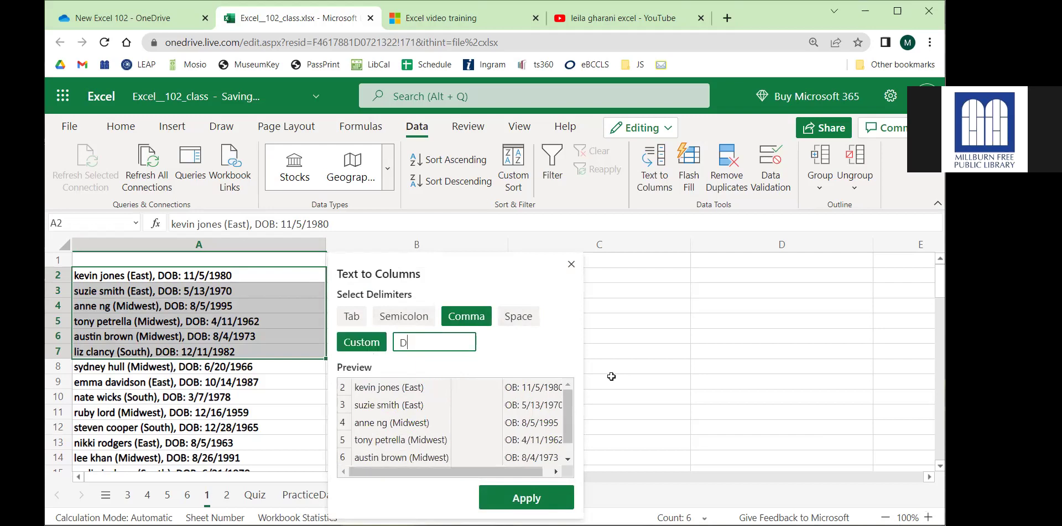
{"action": "key", "text": "BackSpace"}
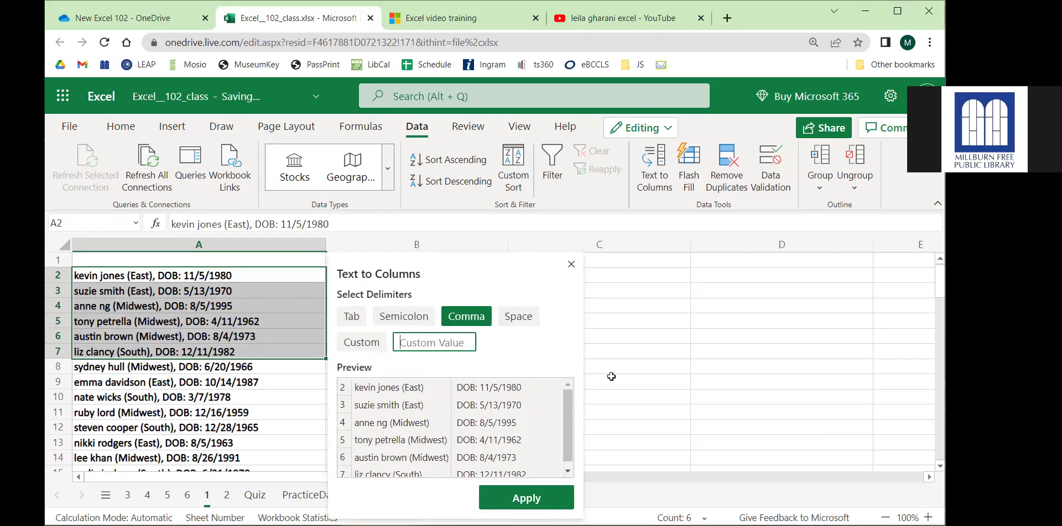
{"action": "type", "text": "D"}
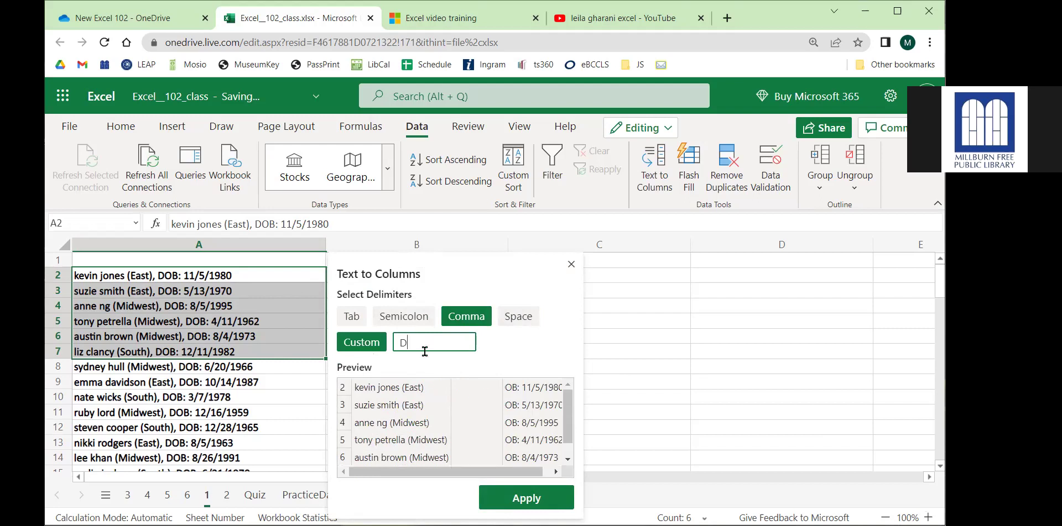
{"action": "key", "text": "BackSpace"}
{"action": "type", "text": ":"}
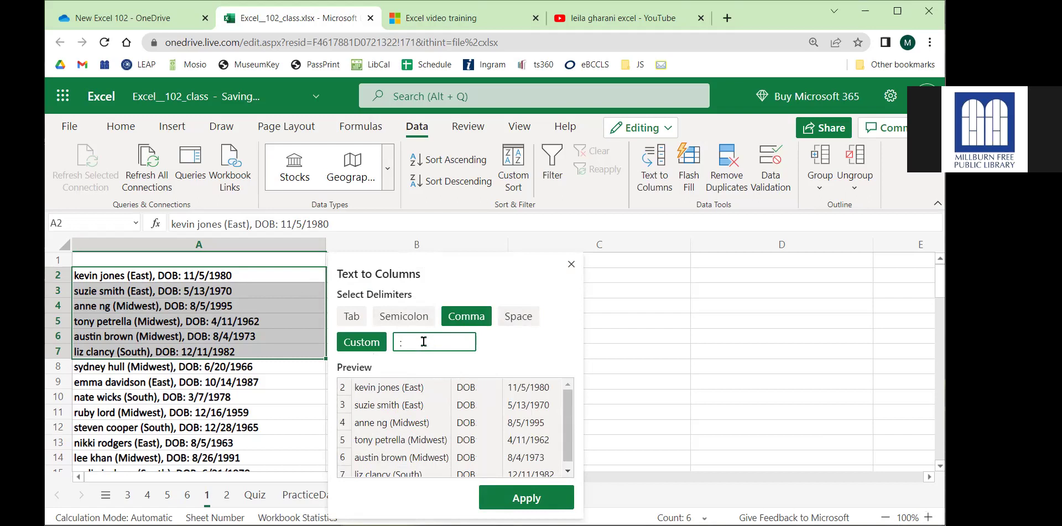
{"action": "left_click_drag", "start_coordinate": [412, 344], "coordinate": [395, 337]}
{"action": "key", "text": "BackSpace"}
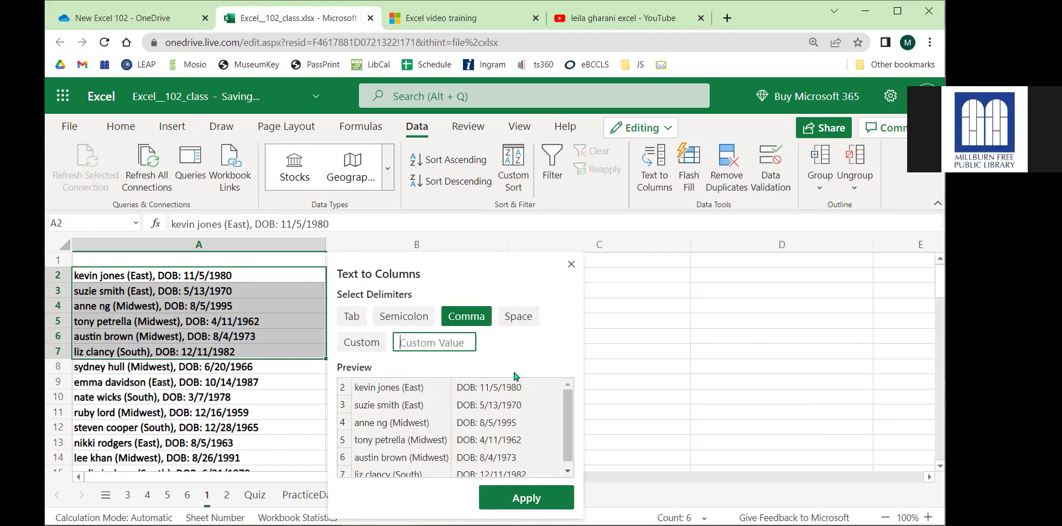
{"action": "type", "text": ":"}
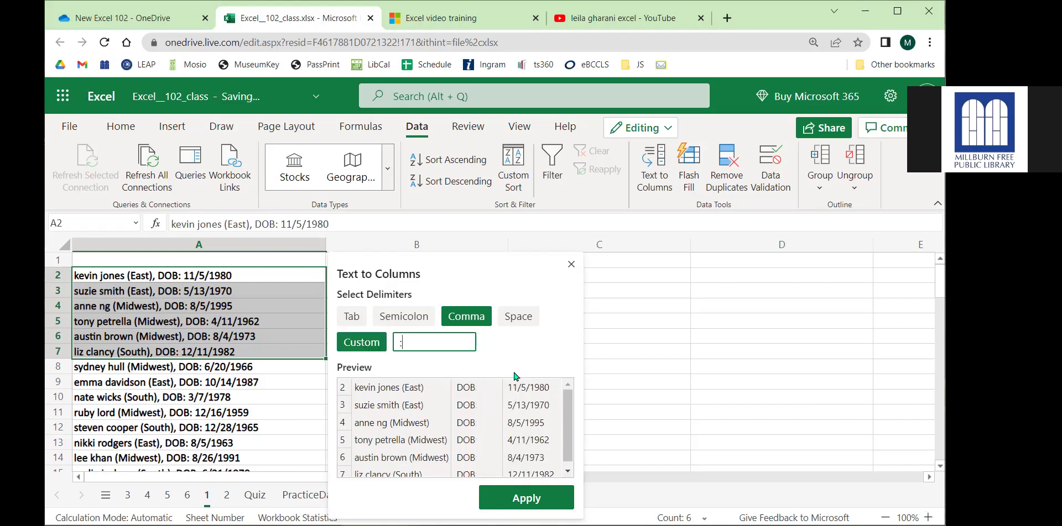
{"action": "left_click", "coordinate": [506, 498]}
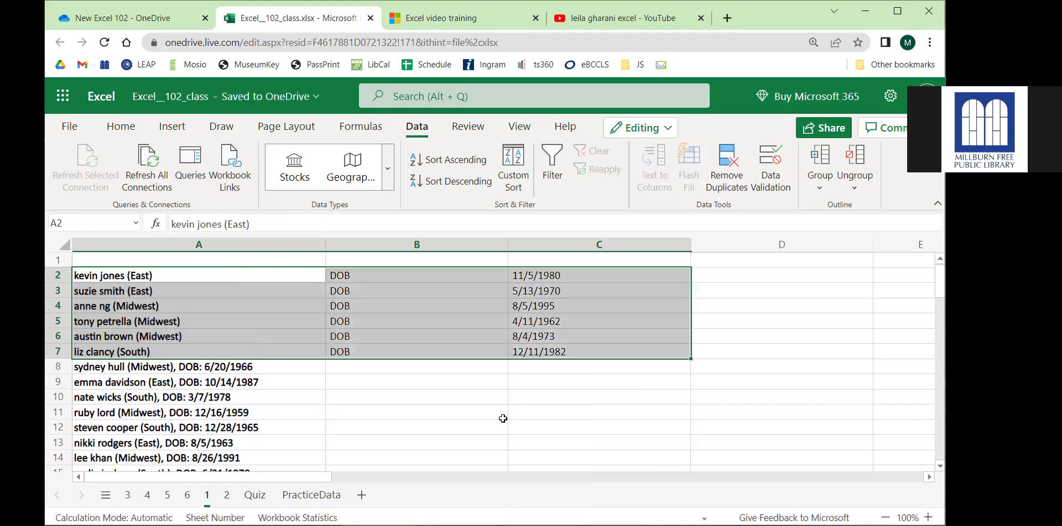
Select the split names, regions and dates to review the split result.
{"action": "left_click", "coordinate": [479, 399]}
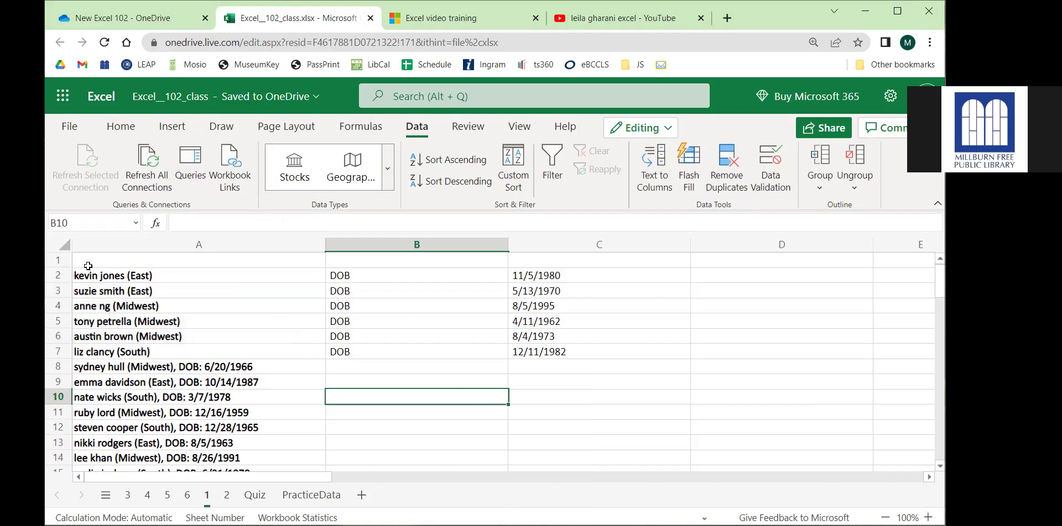
{"action": "left_click_drag", "start_coordinate": [127, 272], "coordinate": [142, 349]}
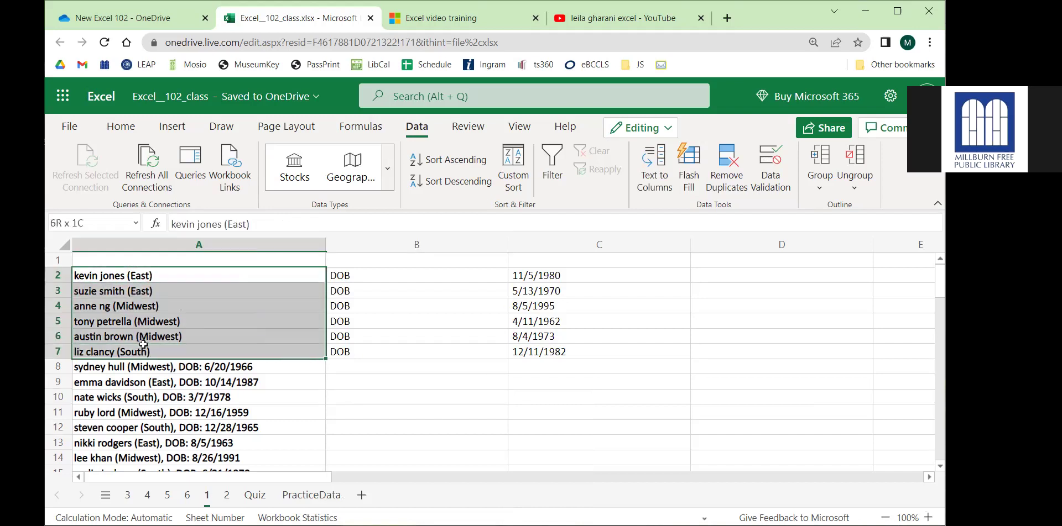
{"action": "left_click_drag", "start_coordinate": [535, 278], "coordinate": [547, 347]}
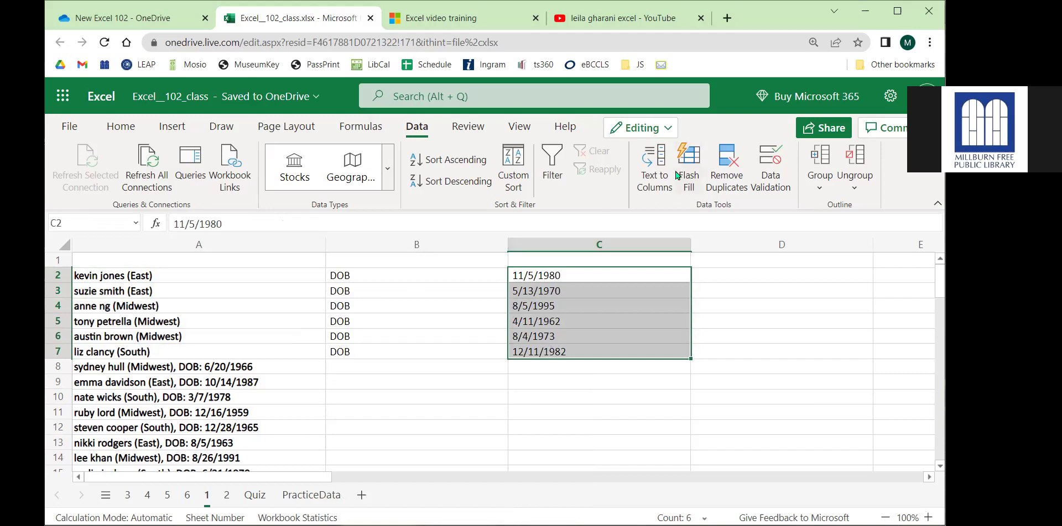
{"action": "left_click_drag", "start_coordinate": [143, 368], "coordinate": [141, 397]}
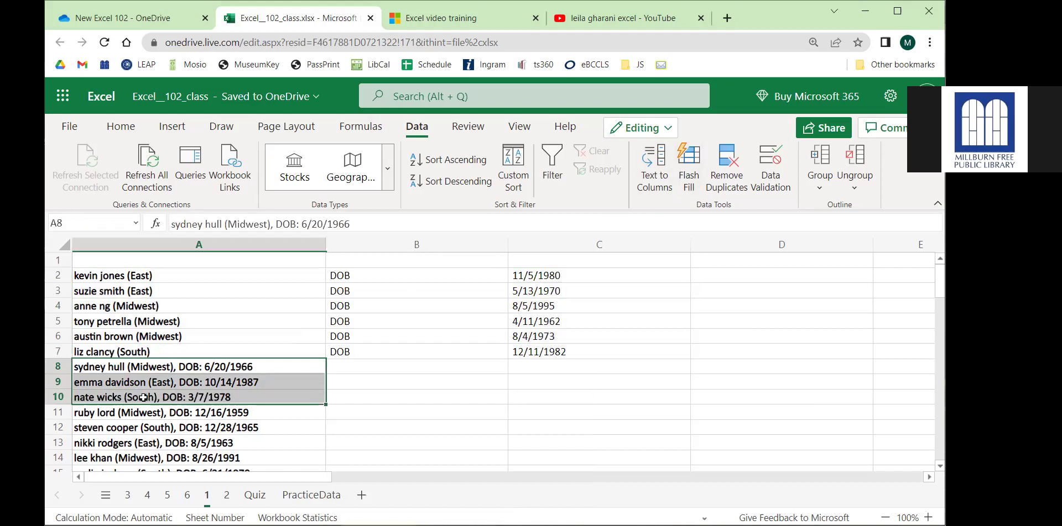
Undo the split with Ctrl+Z, then highlight names, regions and dates in columns B, C and D.
{"action": "key", "text": "ctrl+z"}
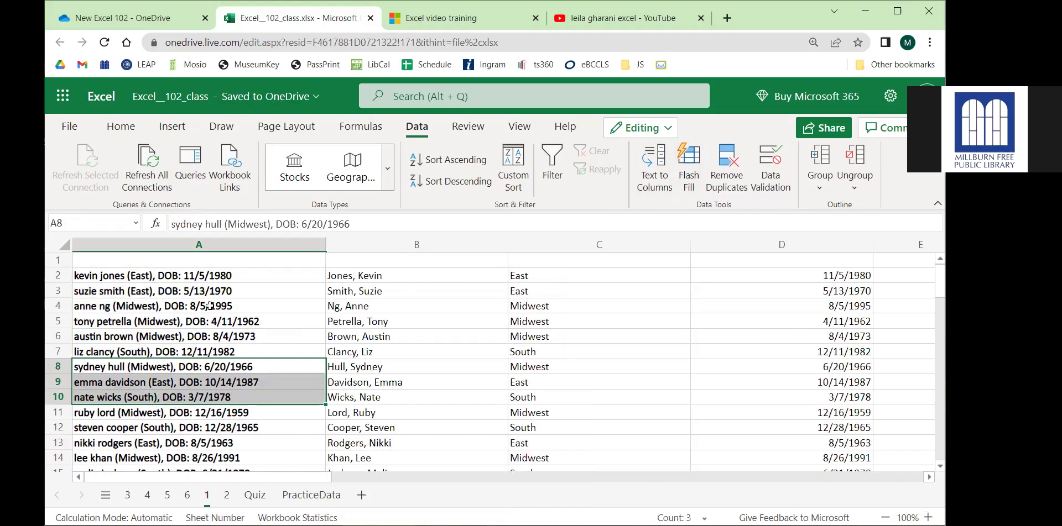
{"action": "left_click_drag", "start_coordinate": [442, 276], "coordinate": [387, 367]}
{"action": "left_click_drag", "start_coordinate": [531, 306], "coordinate": [553, 413]}
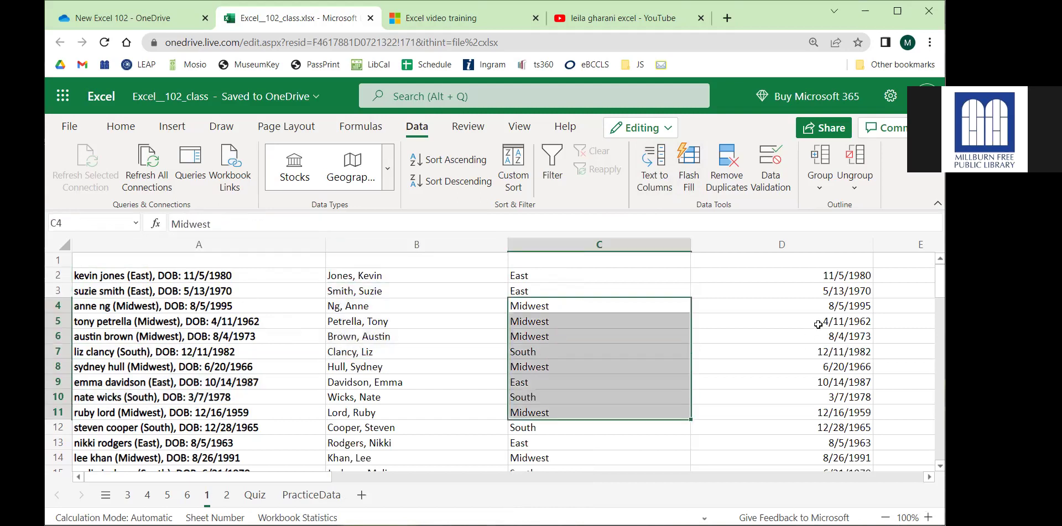
{"action": "left_click_drag", "start_coordinate": [801, 321], "coordinate": [821, 415]}
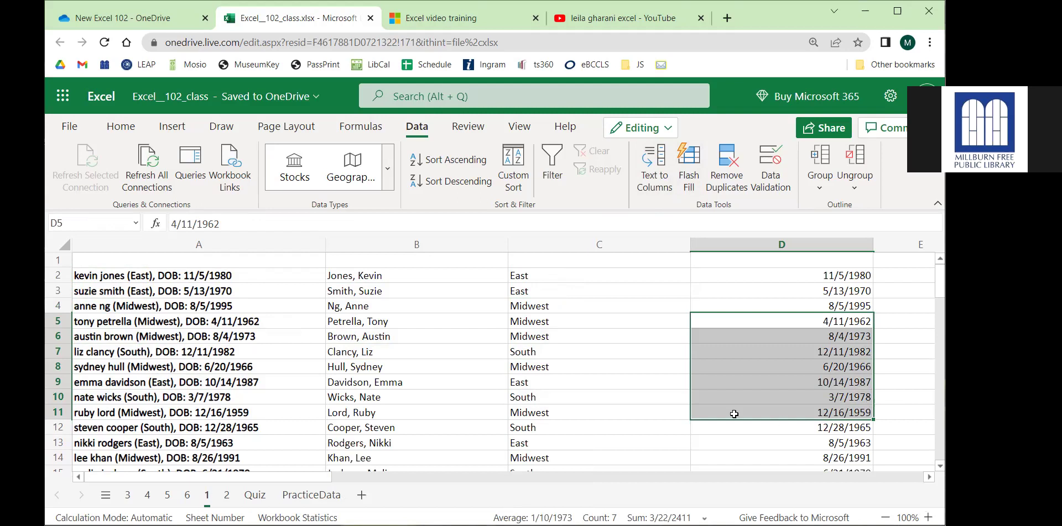
Switch to sheet 3 and select the whole salesperson table starting from A2:A3.
{"action": "left_click", "coordinate": [127, 495]}
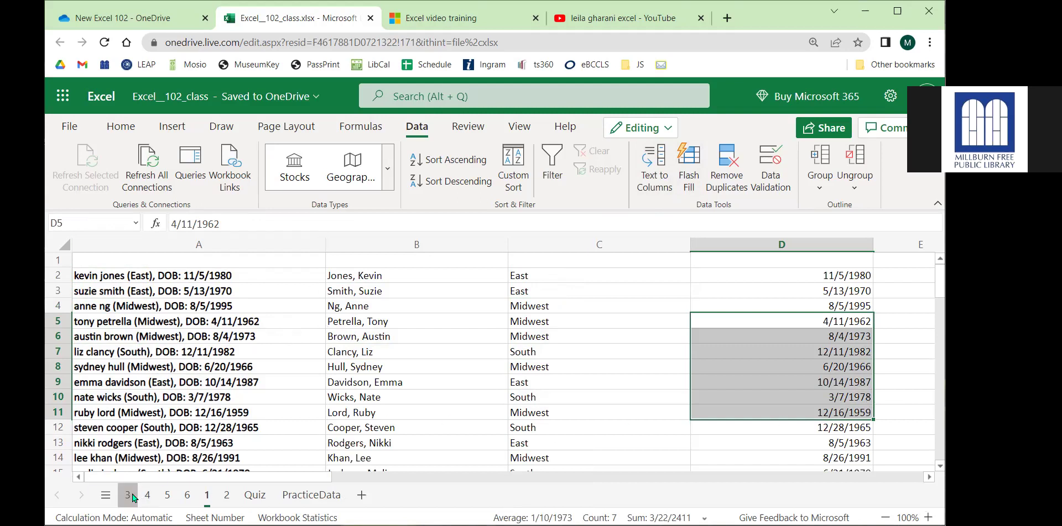
{"action": "left_click_drag", "start_coordinate": [130, 293], "coordinate": [142, 309]}
{"action": "key", "text": "ctrl+a"}
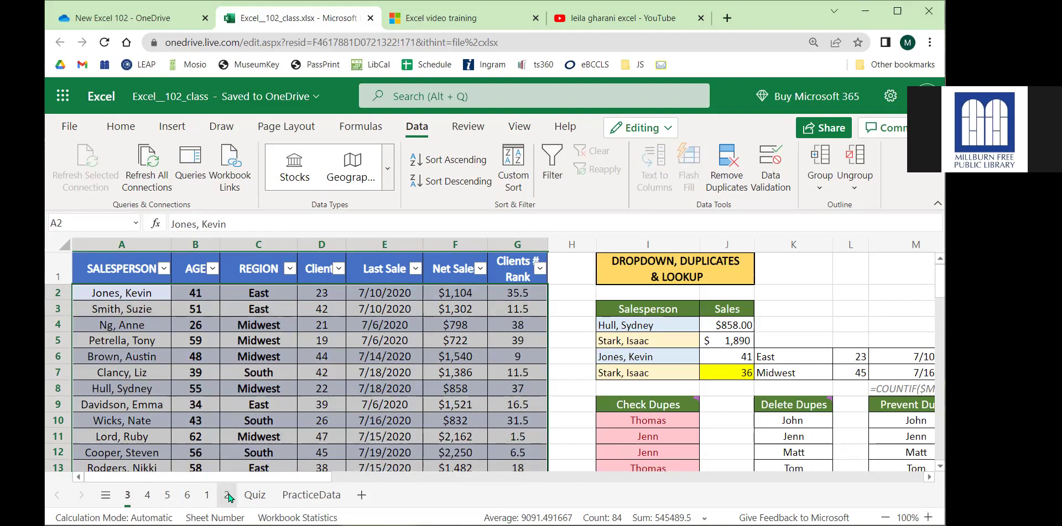
Open the Quiz sheet, collapse the ribbon, and look over salesperson rows A12:E20.
{"action": "left_click", "coordinate": [256, 495]}
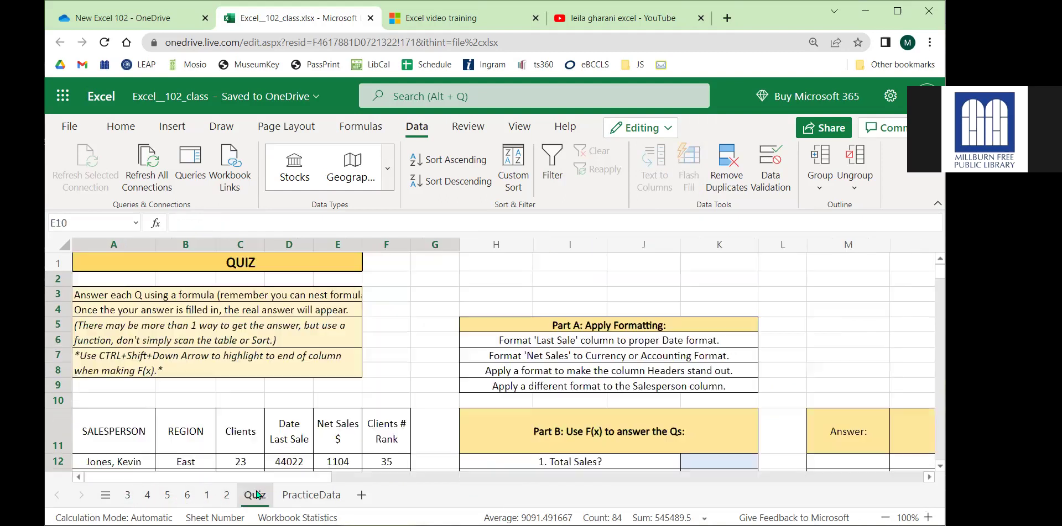
{"action": "left_click", "coordinate": [938, 203]}
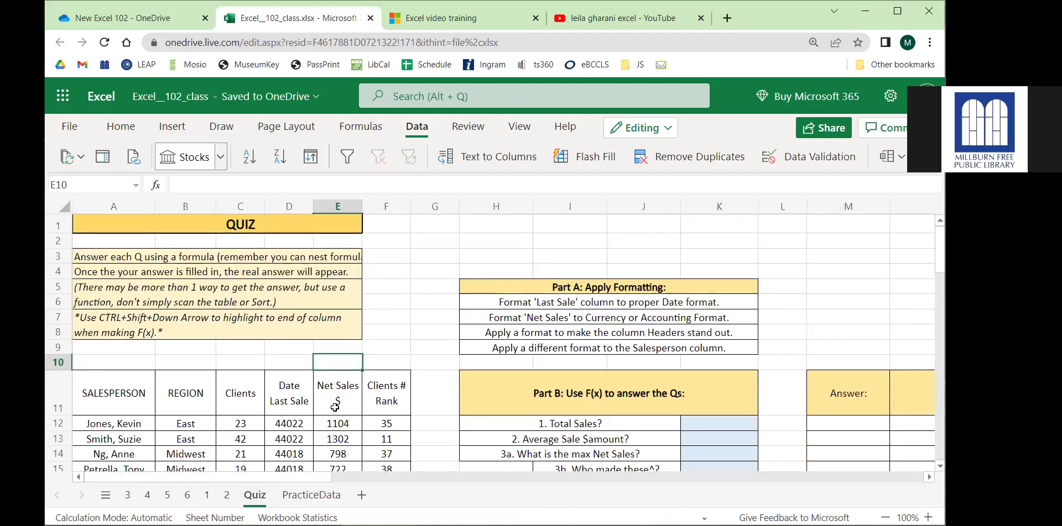
{"action": "scroll", "coordinate": [239, 406], "scroll_direction": "down", "scroll_amount": 1}
{"action": "scroll", "coordinate": [237, 405], "scroll_direction": "down", "scroll_amount": 2}
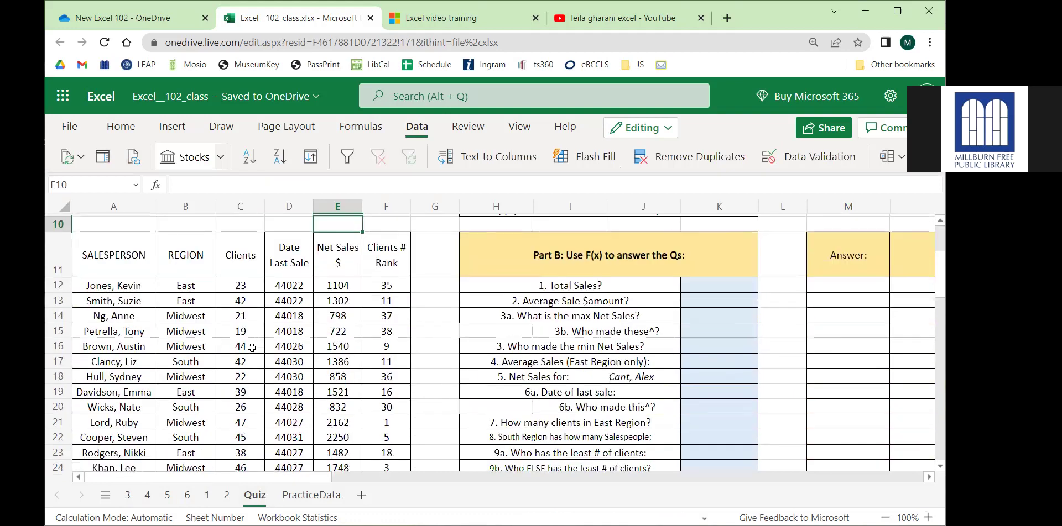
{"action": "left_click_drag", "start_coordinate": [105, 282], "coordinate": [345, 410]}
{"action": "scroll", "coordinate": [313, 484], "scroll_direction": "right", "scroll_amount": 3}
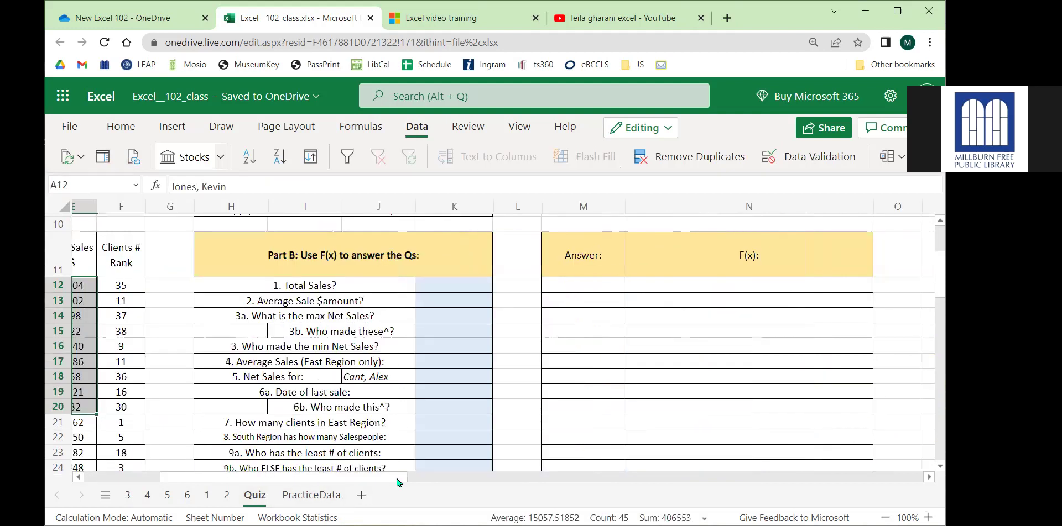
{"action": "scroll", "coordinate": [404, 368], "scroll_direction": "up", "scroll_amount": 2}
Enter =SUM(E12:E53) in K12 to total the Net Sales column.
{"action": "left_click", "coordinate": [444, 349]}
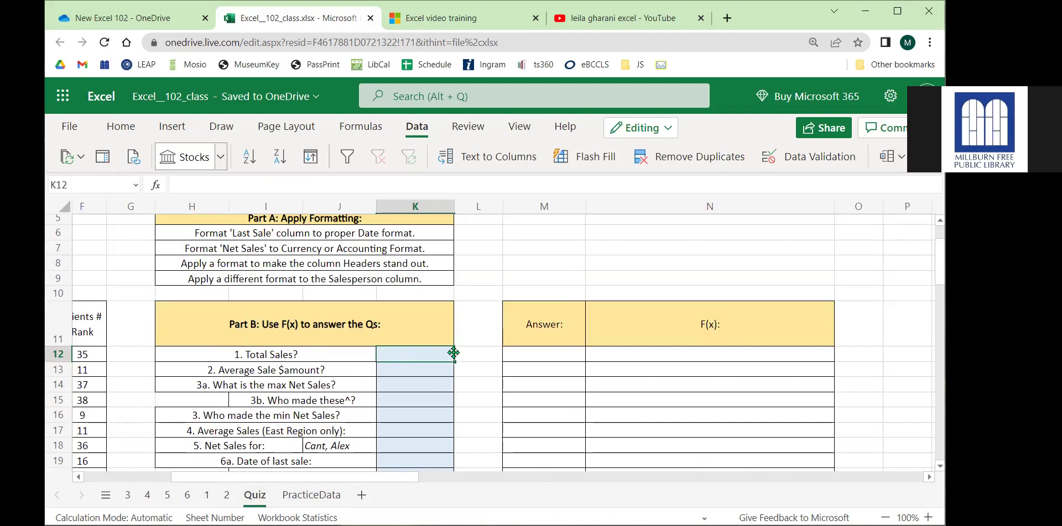
{"action": "type", "text": "=sum"}
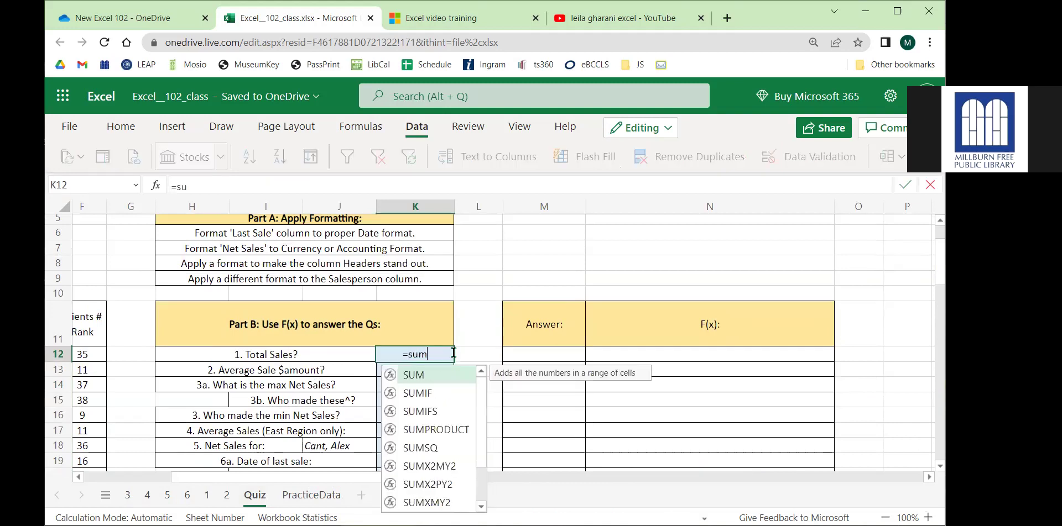
{"action": "type", "text": "("}
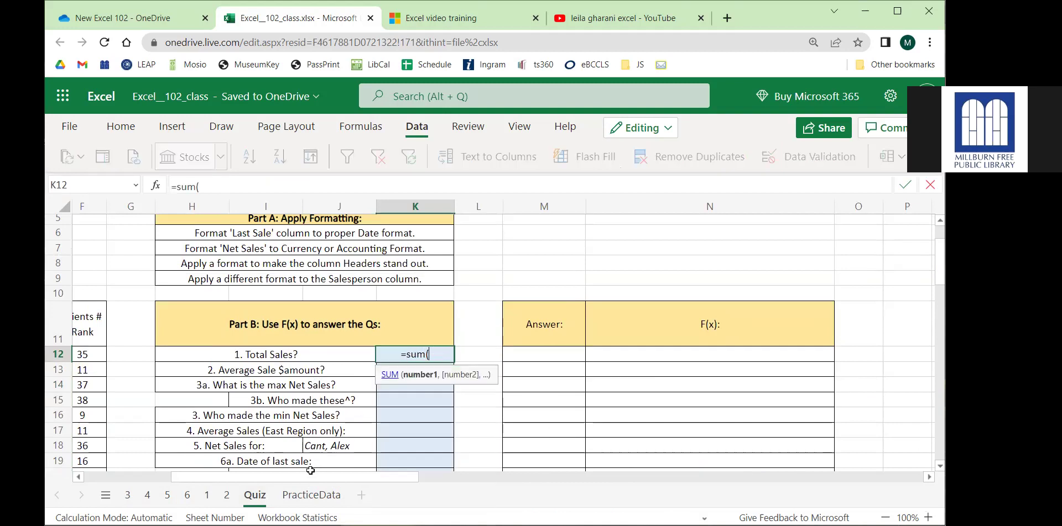
{"action": "scroll", "coordinate": [309, 477], "scroll_direction": "left", "scroll_amount": 5}
{"action": "left_click_drag", "start_coordinate": [311, 355], "coordinate": [305, 417]}
{"action": "key", "text": "Return"}
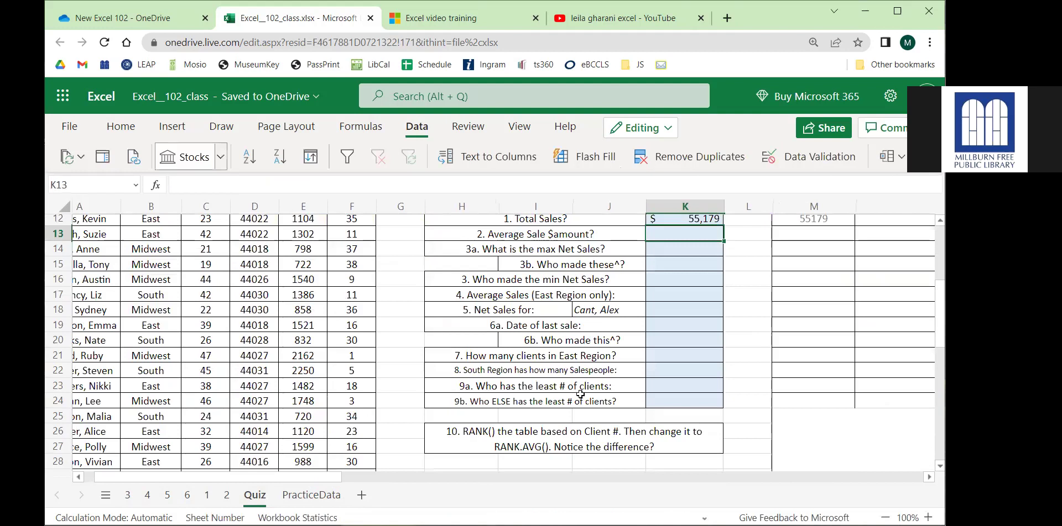
Check K12's $55,179 result against the hidden answer formulas in M12 and N12.
{"action": "scroll", "coordinate": [344, 478], "scroll_direction": "right", "scroll_amount": 1}
{"action": "scroll", "coordinate": [344, 478], "scroll_direction": "right", "scroll_amount": 5}
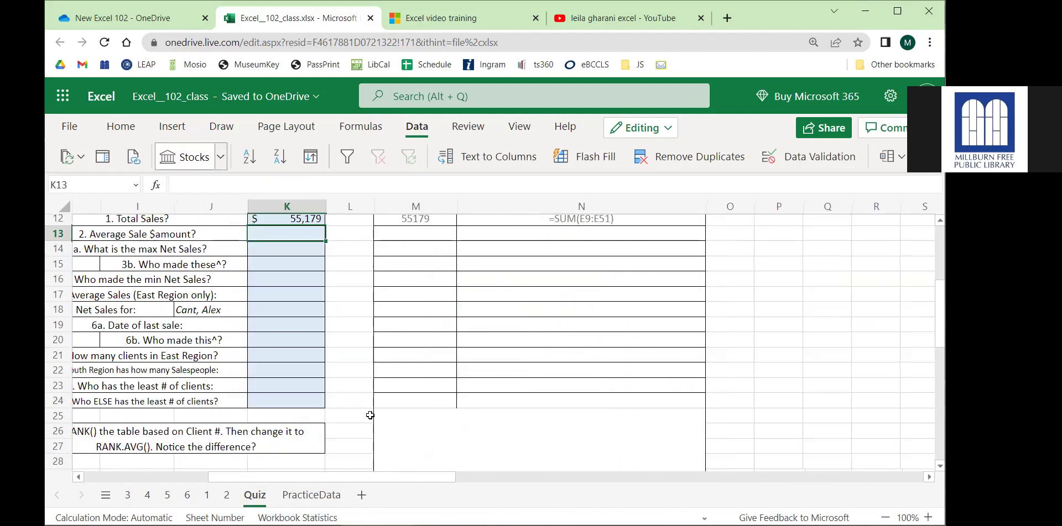
{"action": "scroll", "coordinate": [367, 415], "scroll_direction": "up", "scroll_amount": 3}
{"action": "left_click", "coordinate": [288, 356]}
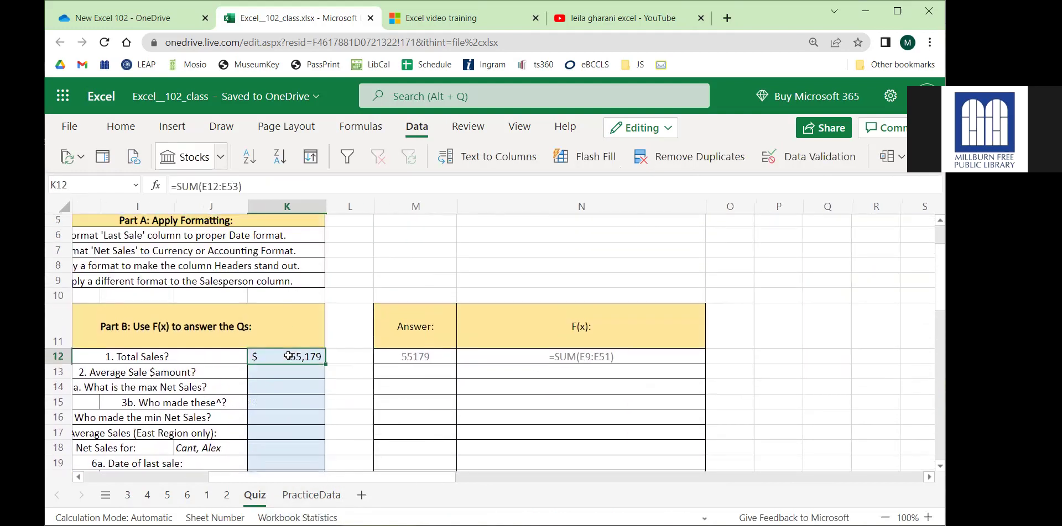
{"action": "left_click", "coordinate": [437, 356]}
{"action": "left_click", "coordinate": [511, 354]}
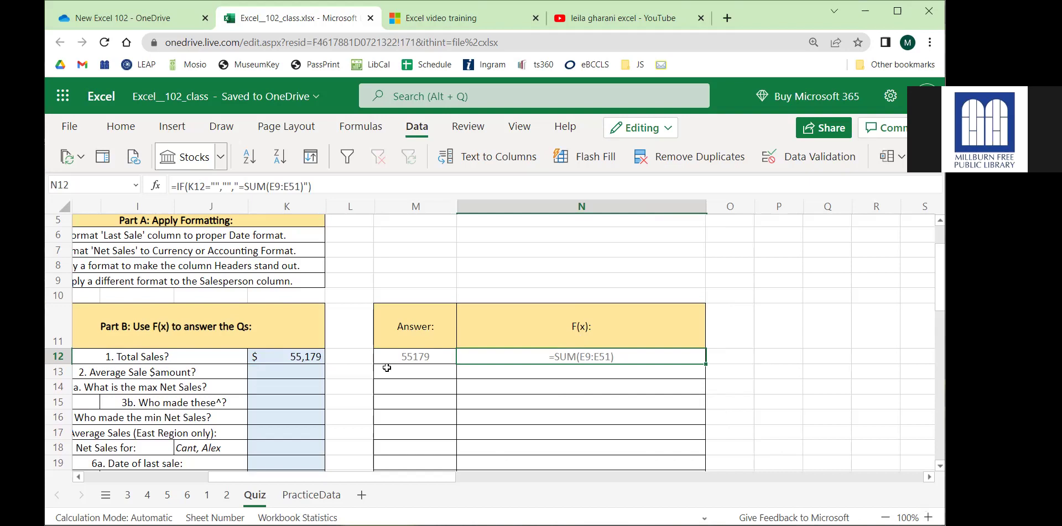
{"action": "left_click", "coordinate": [306, 372]}
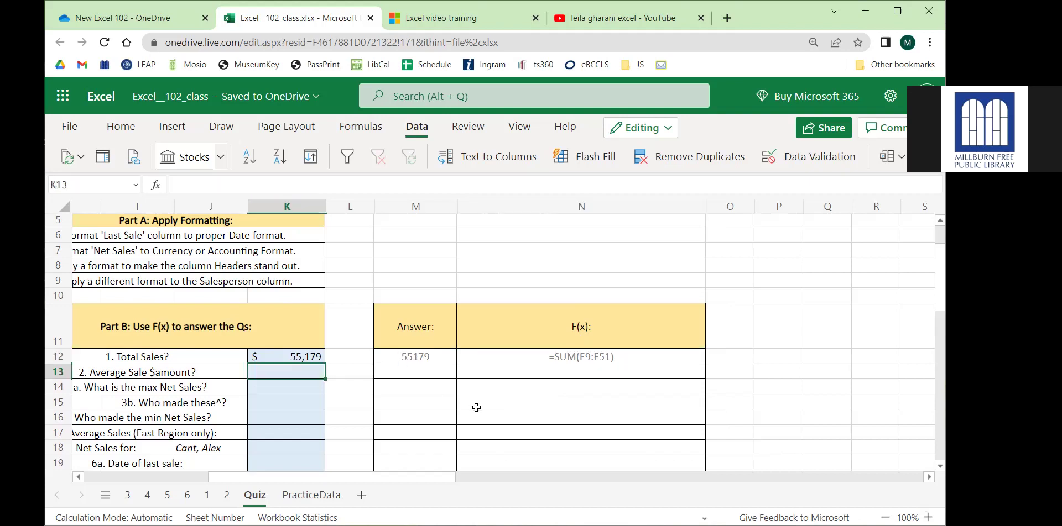
Enter a test value 'a' in the Average Sale cell K13.
{"action": "type", "text": "a"}
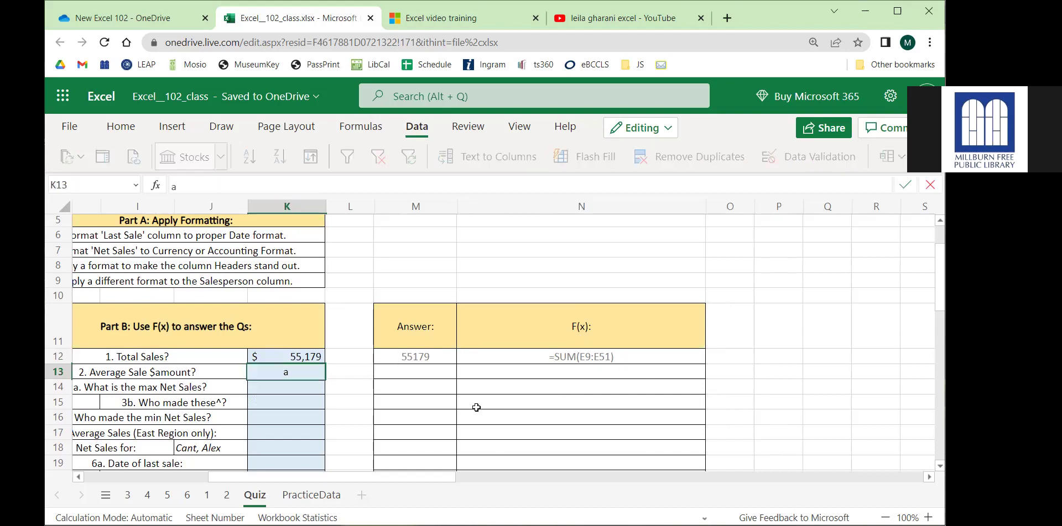
{"action": "key", "text": "Return"}
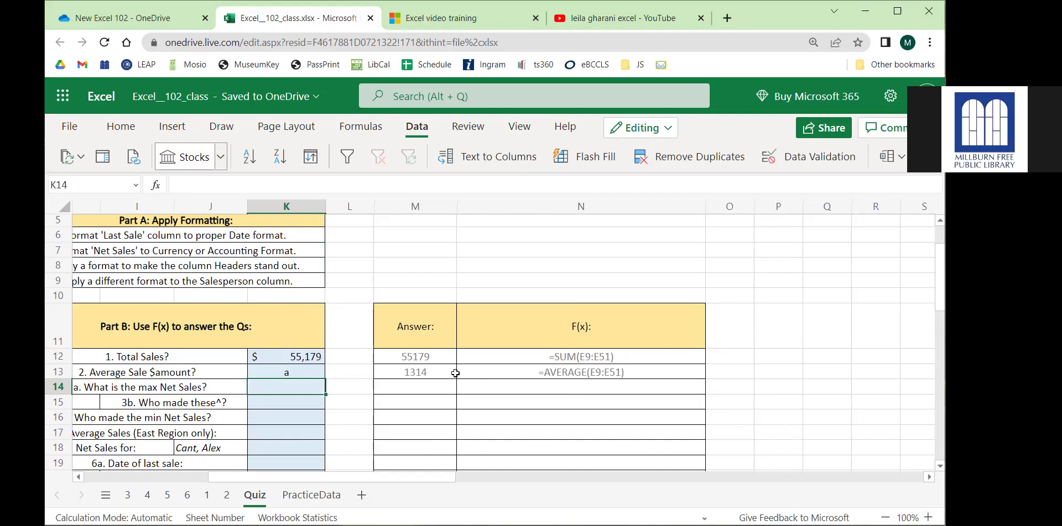
{"action": "left_click_drag", "start_coordinate": [461, 375], "coordinate": [445, 370]}
{"action": "left_click", "coordinate": [261, 371]}
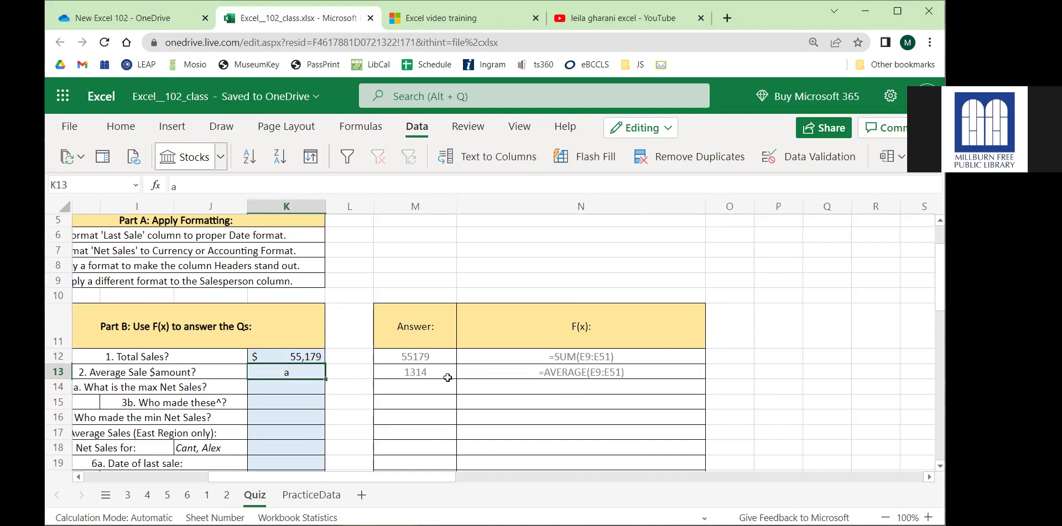
Walk through M14's IF formula and its stored answer 2303, then cancel editing.
{"action": "left_click", "coordinate": [417, 390]}
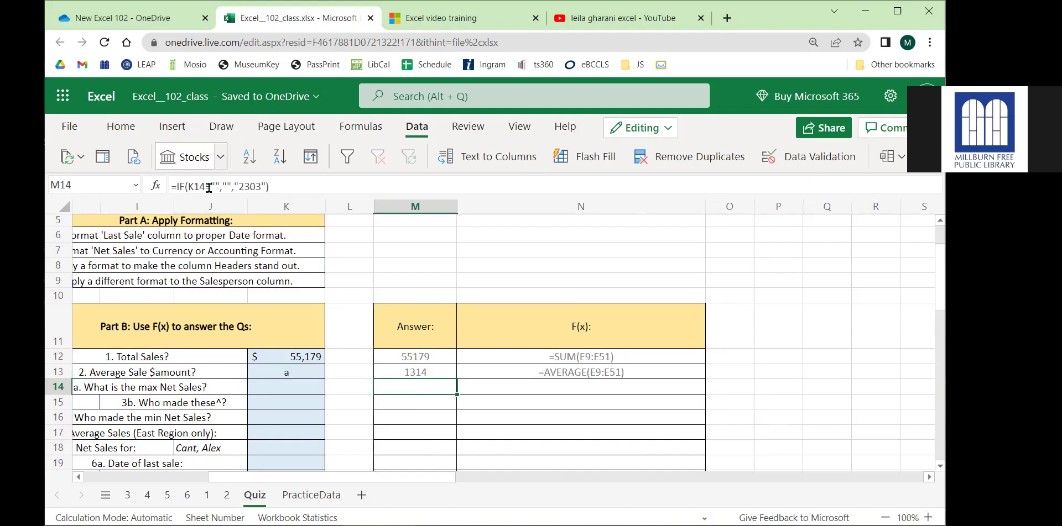
{"action": "left_click", "coordinate": [262, 188]}
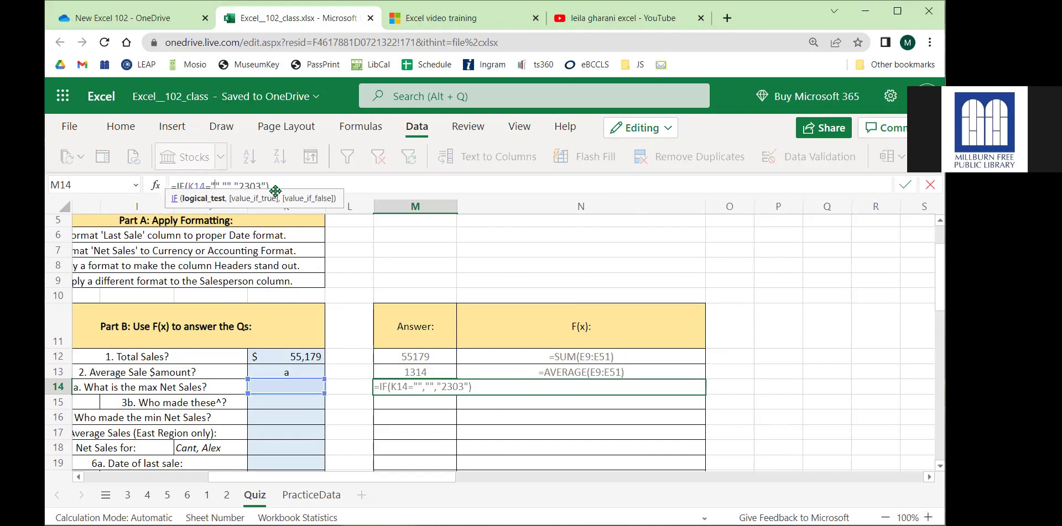
{"action": "left_click", "coordinate": [294, 181]}
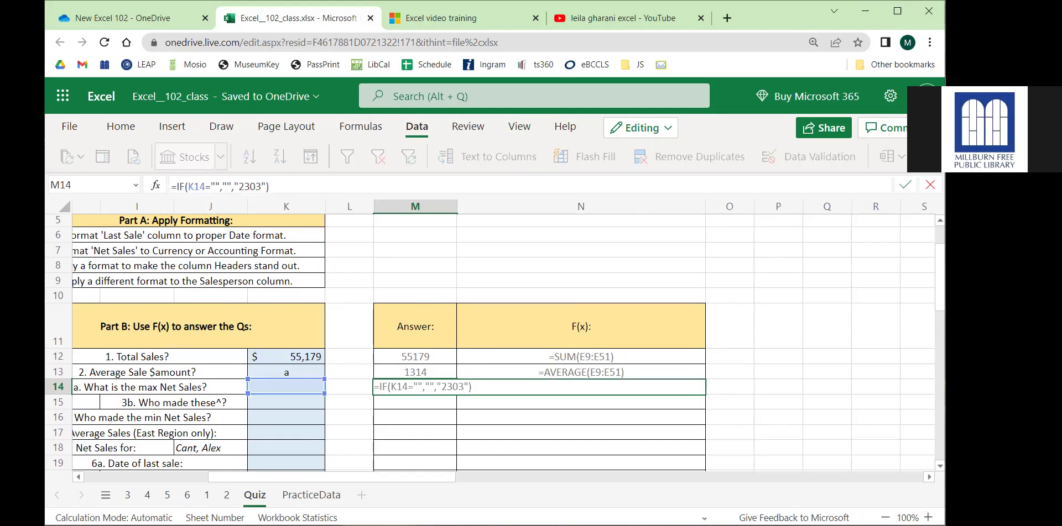
{"action": "left_click", "coordinate": [214, 186]}
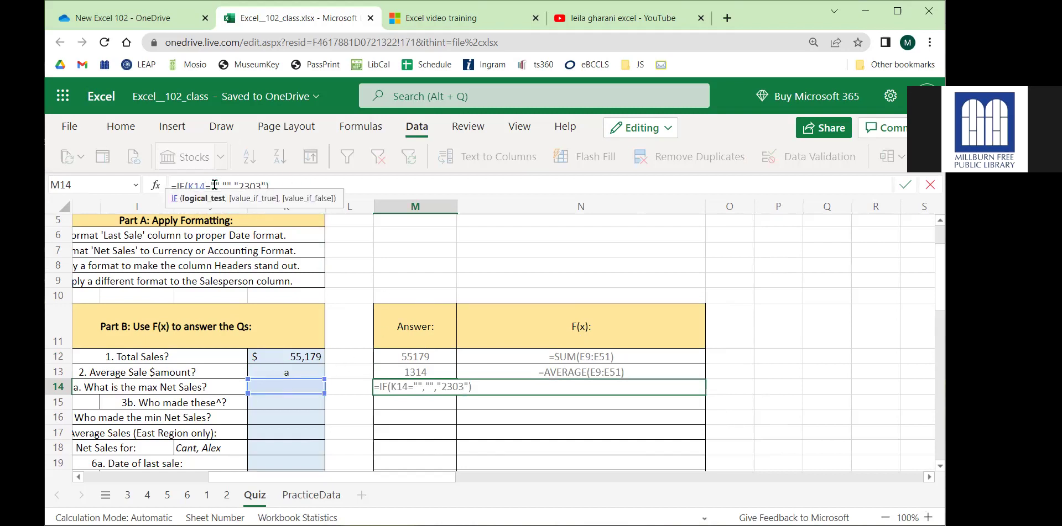
{"action": "left_click", "coordinate": [229, 186]}
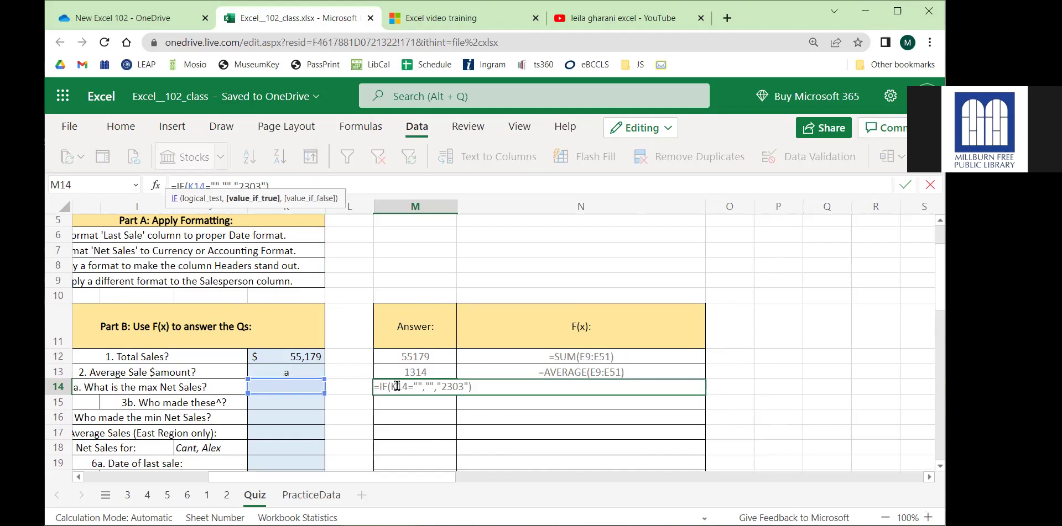
{"action": "left_click", "coordinate": [250, 185]}
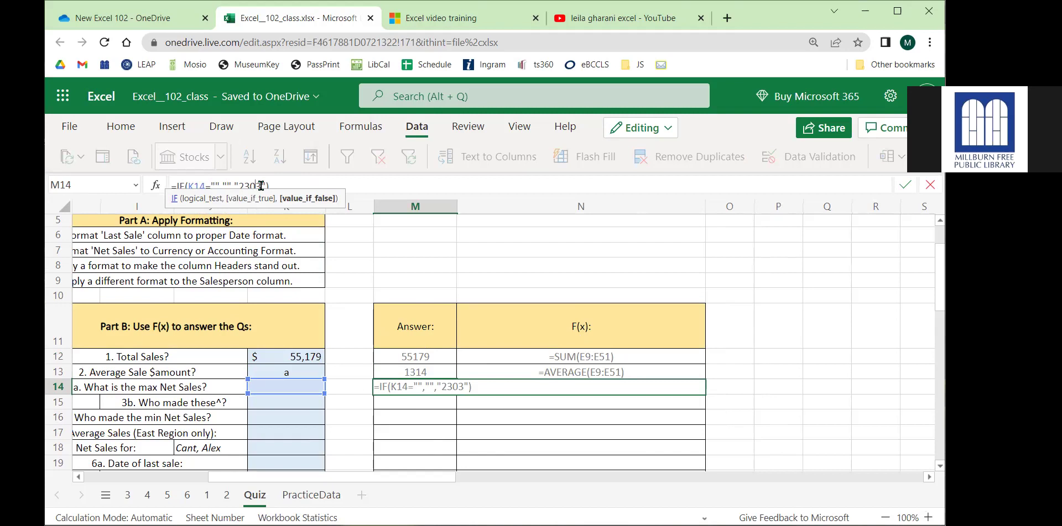
{"action": "key", "text": "Escape"}
Remove the test entry from K13 and switch to the PracticeData sheet.
{"action": "left_click", "coordinate": [300, 370]}
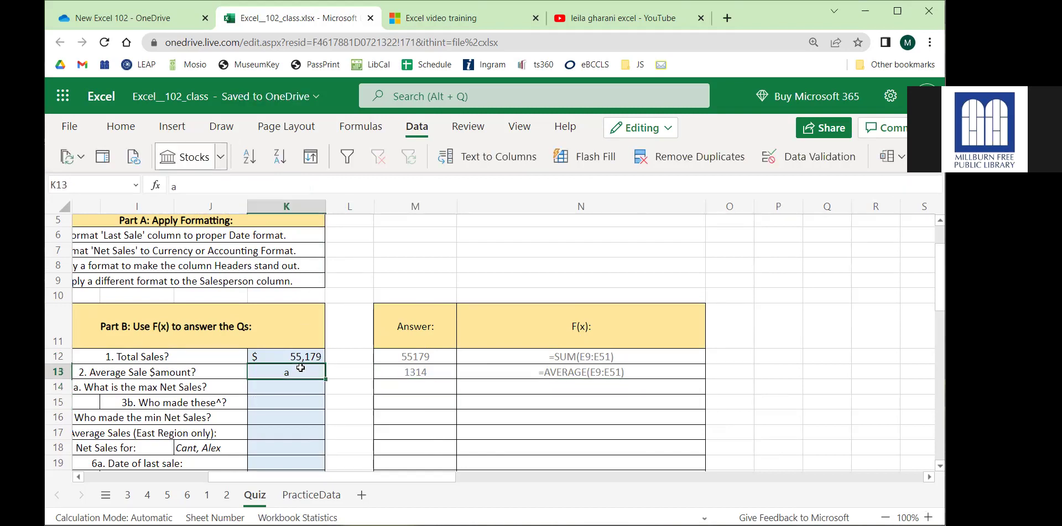
{"action": "key", "text": "ctrl+z"}
{"action": "key", "text": "ctrl+z"}
{"action": "key", "text": "ctrl+z"}
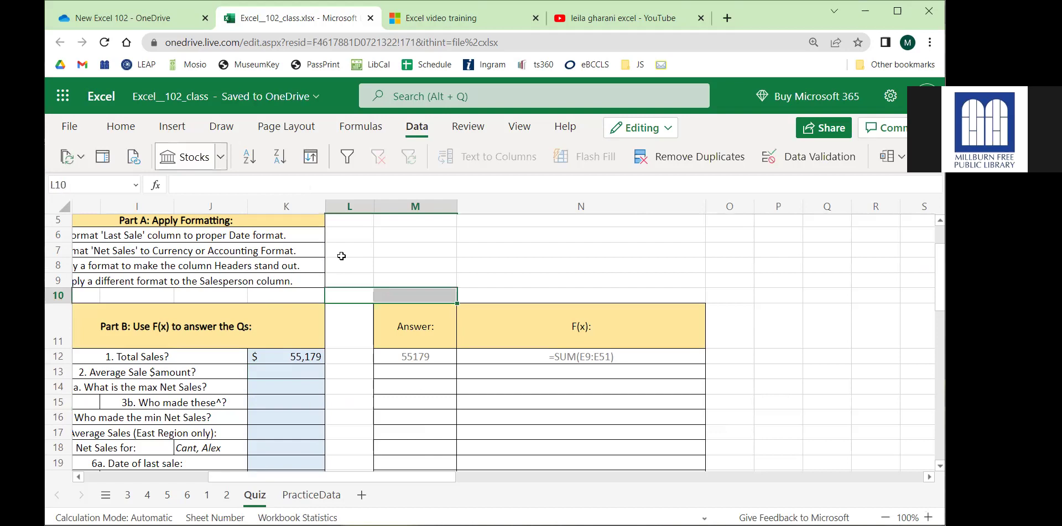
{"action": "scroll", "coordinate": [249, 422], "scroll_direction": "left", "scroll_amount": 3}
{"action": "scroll", "coordinate": [283, 366], "scroll_direction": "down", "scroll_amount": 7}
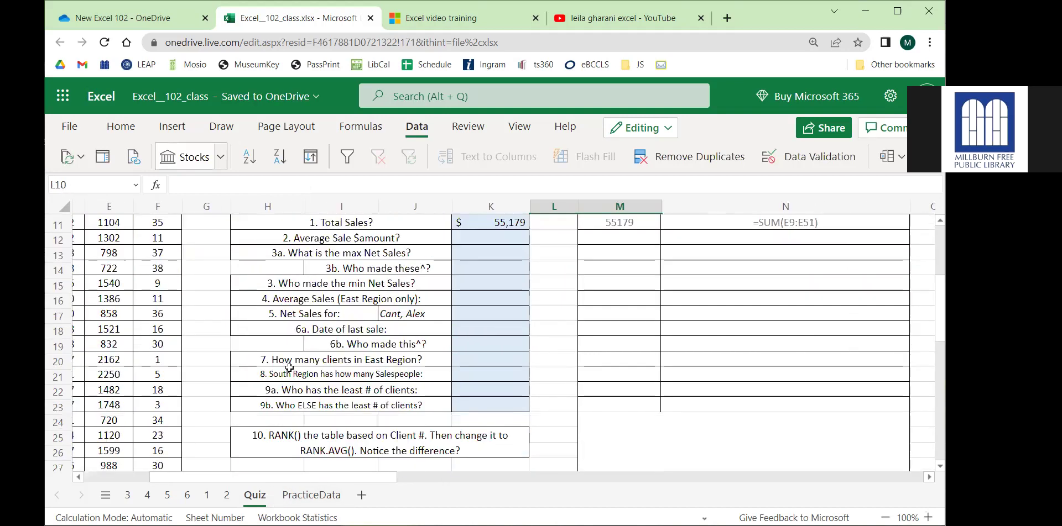
{"action": "scroll", "coordinate": [282, 366], "scroll_direction": "down", "scroll_amount": 3}
{"action": "scroll", "coordinate": [281, 363], "scroll_direction": "up", "scroll_amount": 3}
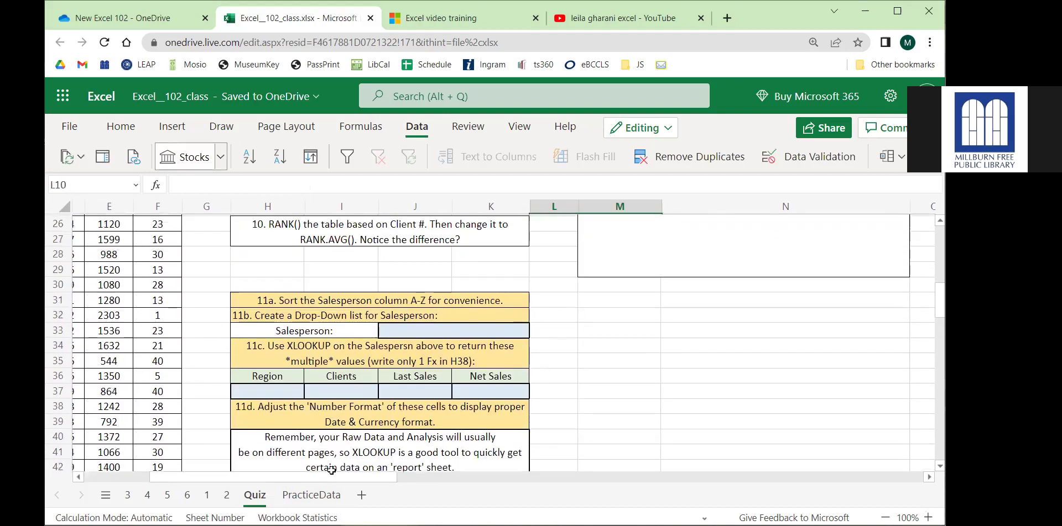
{"action": "left_click", "coordinate": [320, 500]}
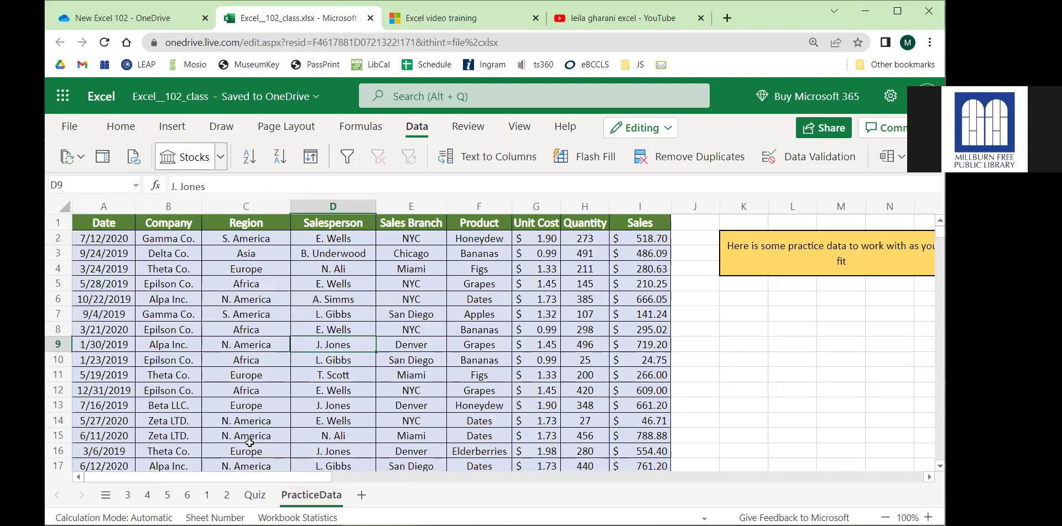
Scroll the PracticeData sales table and select a block of its data.
{"action": "scroll", "coordinate": [224, 400], "scroll_direction": "down", "scroll_amount": 5}
{"action": "scroll", "coordinate": [224, 401], "scroll_direction": "down", "scroll_amount": 20}
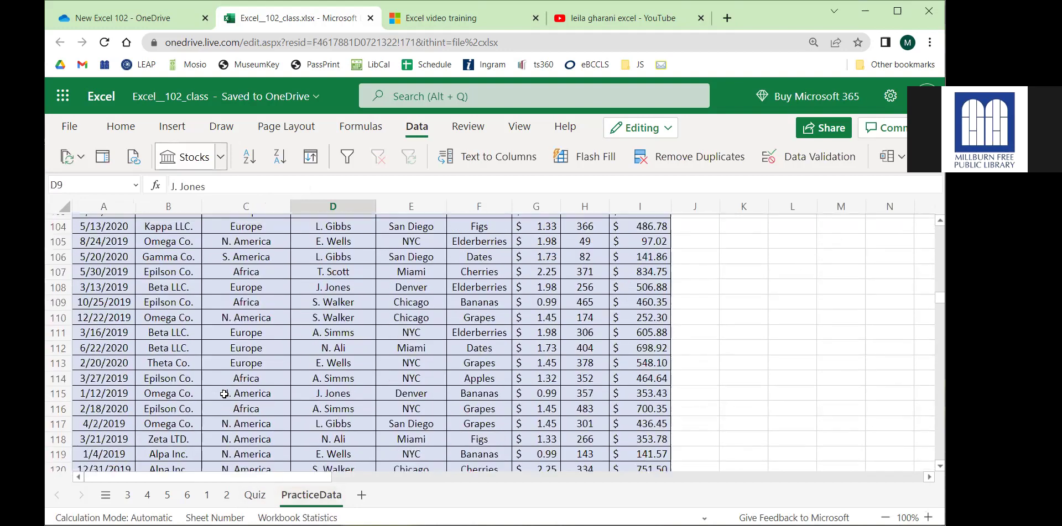
{"action": "scroll", "coordinate": [218, 394], "scroll_direction": "down", "scroll_amount": 16}
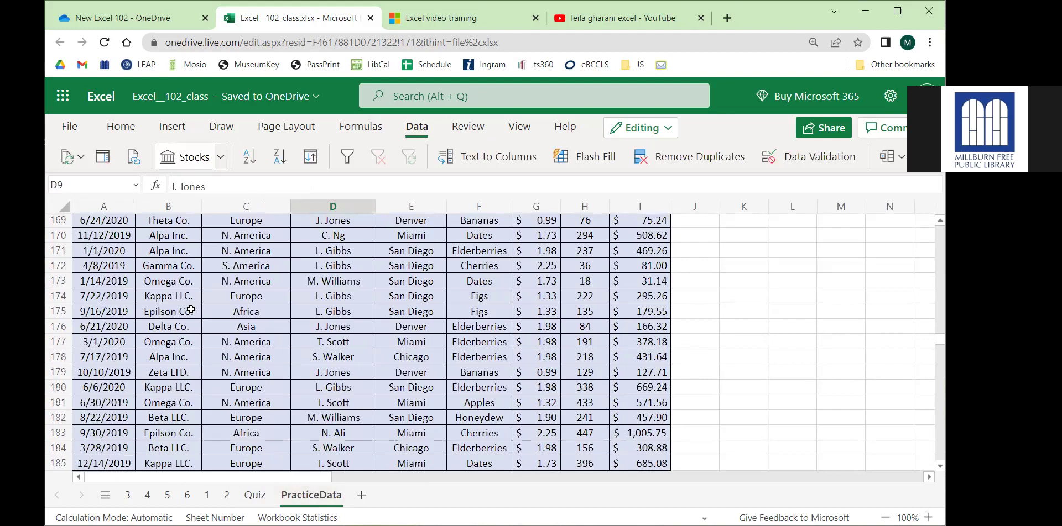
{"action": "left_click_drag", "start_coordinate": [123, 265], "coordinate": [640, 418]}
{"action": "scroll", "coordinate": [241, 346], "scroll_direction": "up", "scroll_amount": 9}
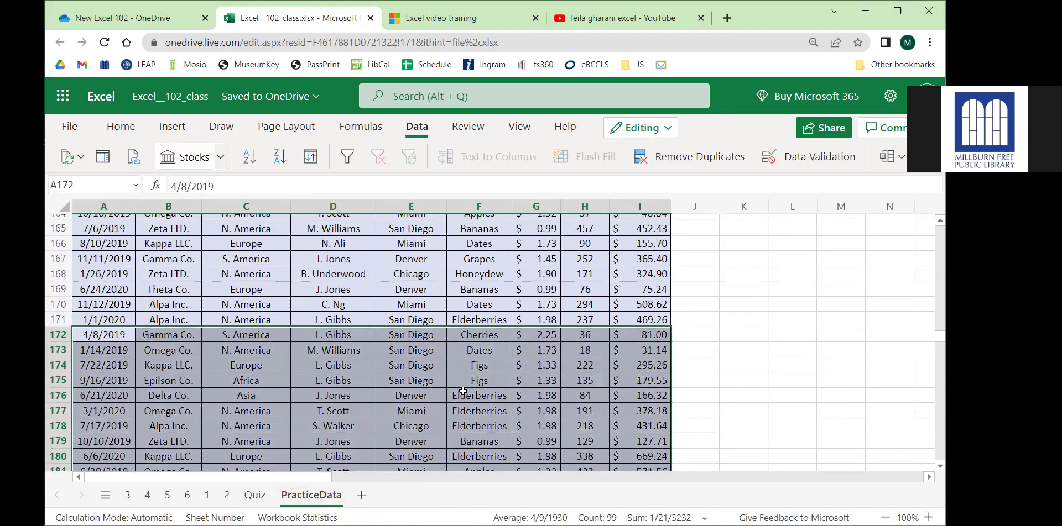
{"action": "left_click", "coordinate": [127, 287]}
{"action": "left_click", "coordinate": [247, 300]}
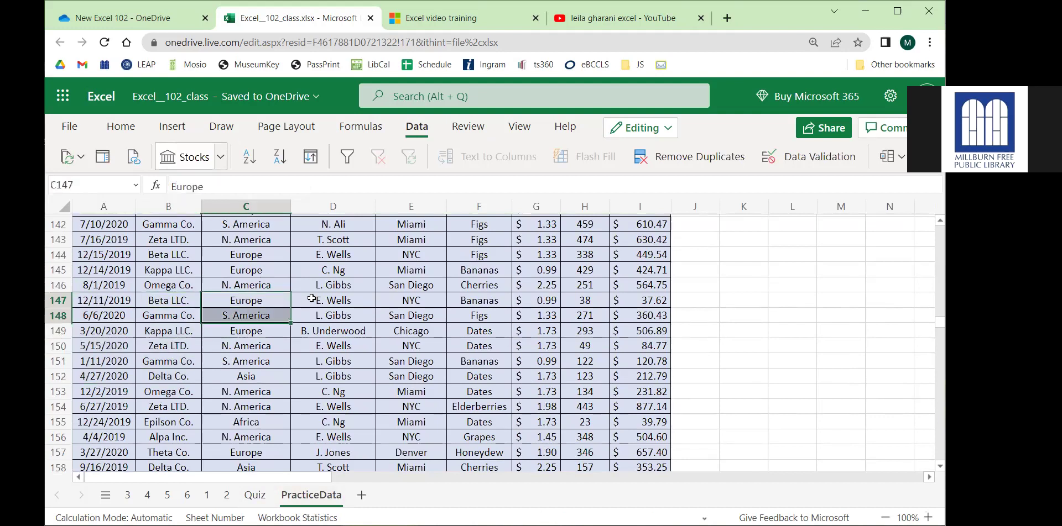
Select cells in columns D–I, ending with six Totals for their sum, then return to sheet 3.
{"action": "left_click_drag", "start_coordinate": [333, 285], "coordinate": [363, 420]}
{"action": "left_click_drag", "start_coordinate": [411, 284], "coordinate": [412, 346]}
{"action": "left_click_drag", "start_coordinate": [479, 301], "coordinate": [479, 345]}
{"action": "left_click_drag", "start_coordinate": [536, 315], "coordinate": [535, 346]}
{"action": "left_click_drag", "start_coordinate": [585, 315], "coordinate": [594, 353]}
{"action": "left_click_drag", "start_coordinate": [642, 300], "coordinate": [641, 379]}
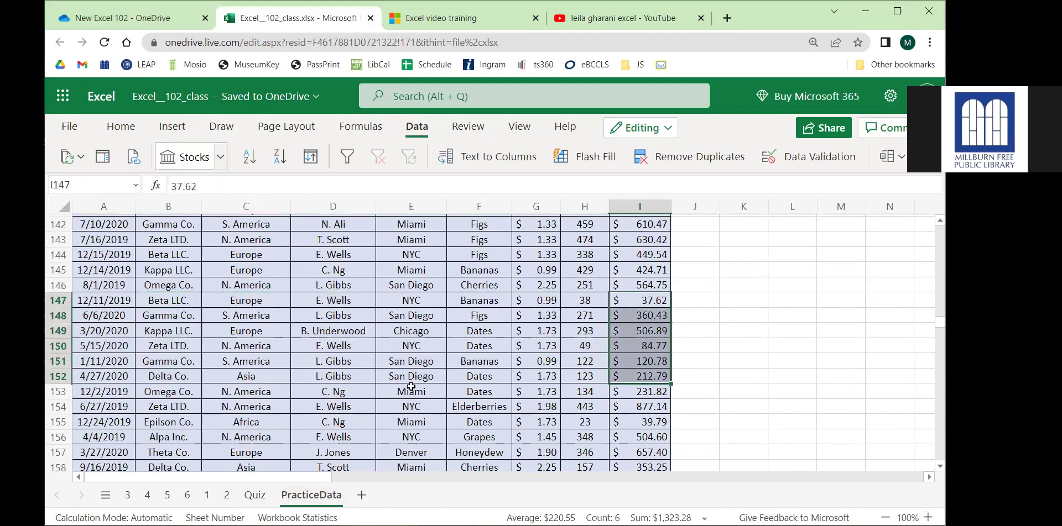
{"action": "scroll", "coordinate": [409, 386], "scroll_direction": "up", "scroll_amount": 20}
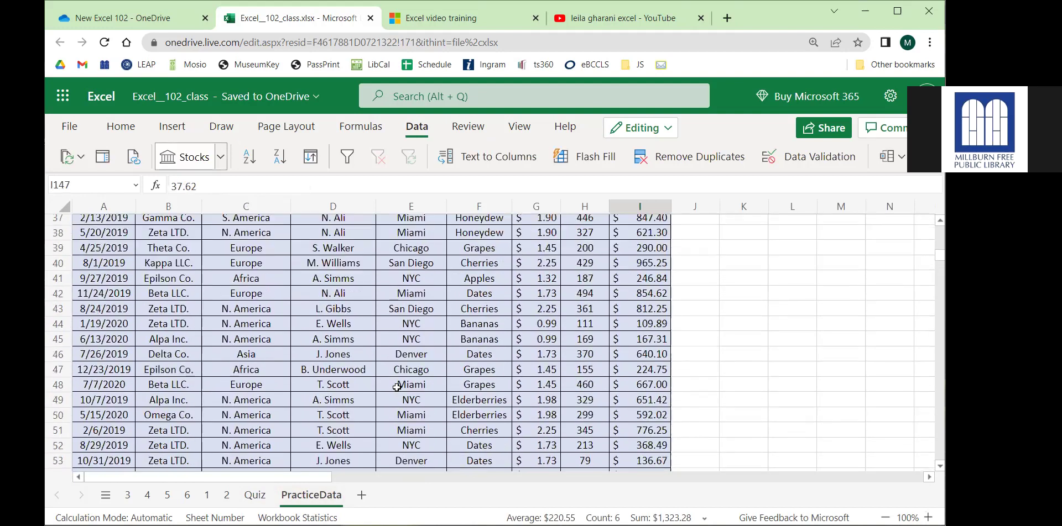
{"action": "left_click", "coordinate": [127, 495]}
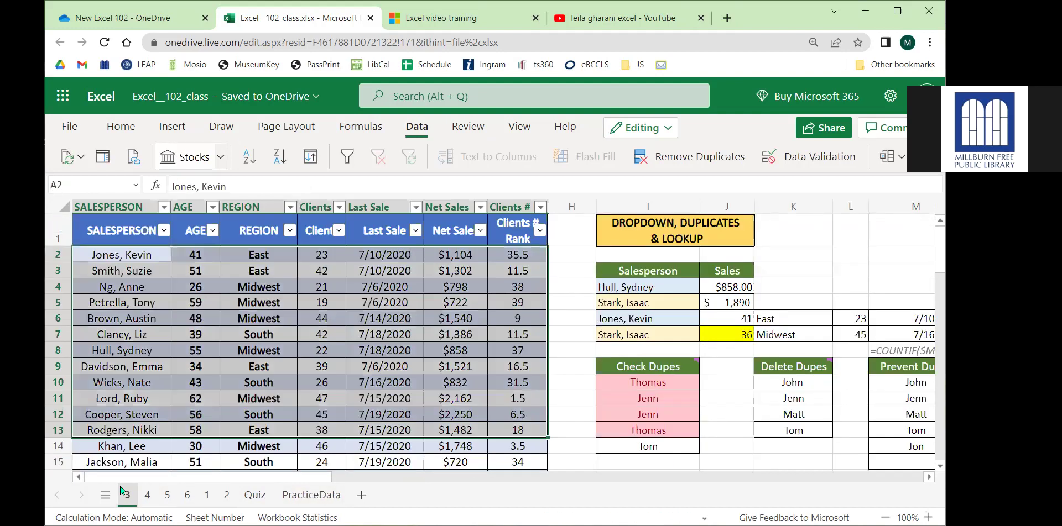
Select A2 and empty cell H5, glance at the video training tab, then open a new browser tab.
{"action": "left_click", "coordinate": [142, 254]}
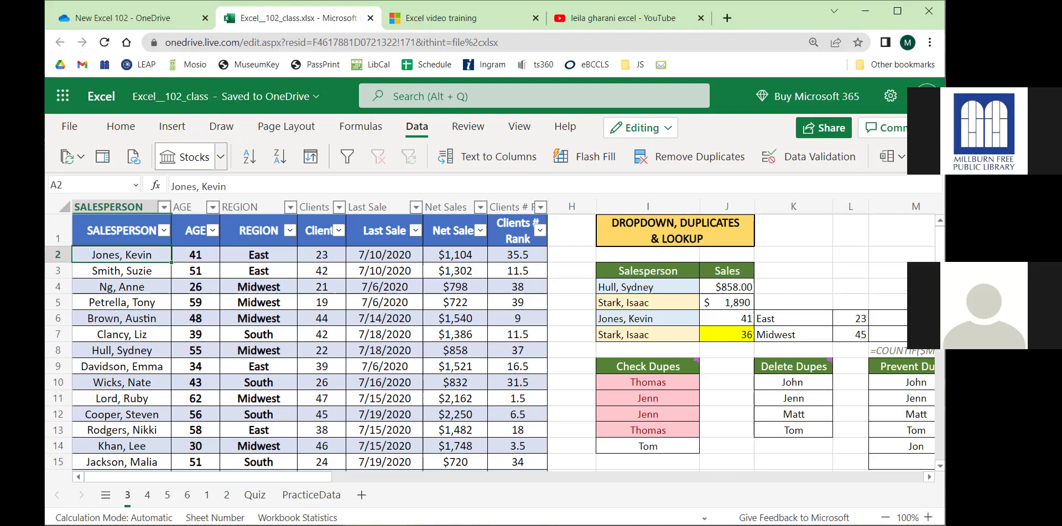
{"action": "left_click", "coordinate": [557, 308]}
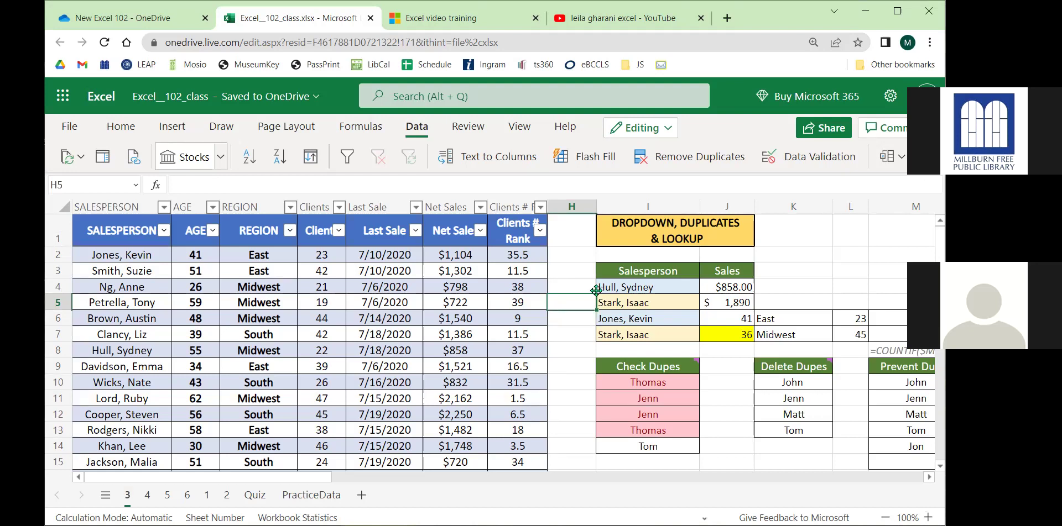
{"action": "left_click", "coordinate": [452, 18]}
{"action": "left_click", "coordinate": [312, 20]}
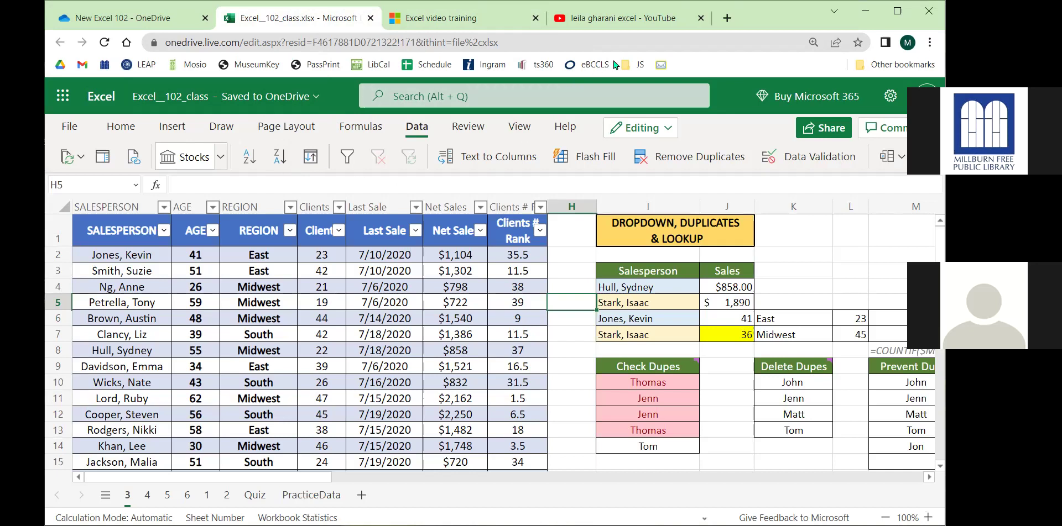
{"action": "left_click", "coordinate": [727, 18]}
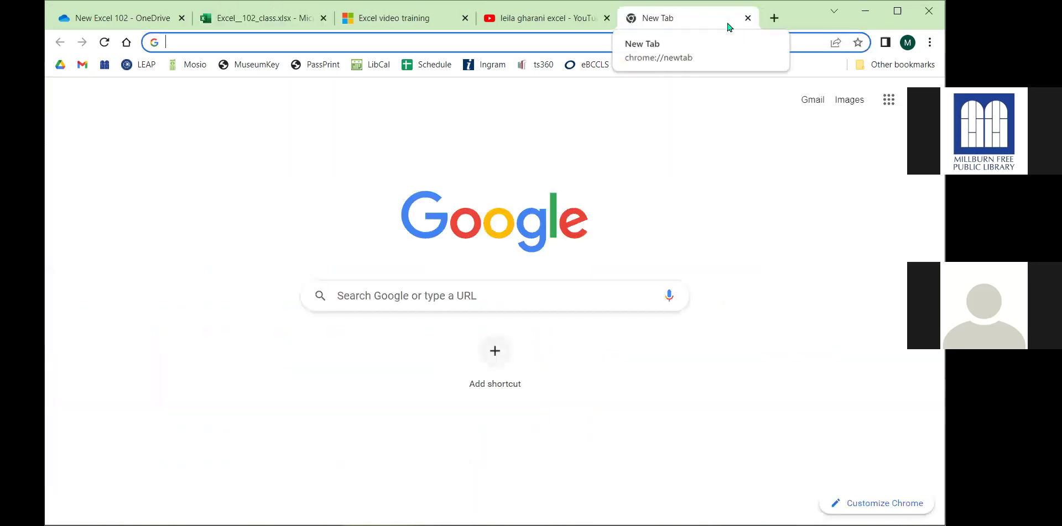
Search Google for 'microsoft onedrive', then go back to the Excel102_class.xlsx tab.
{"action": "type", "text": "microsoft"}
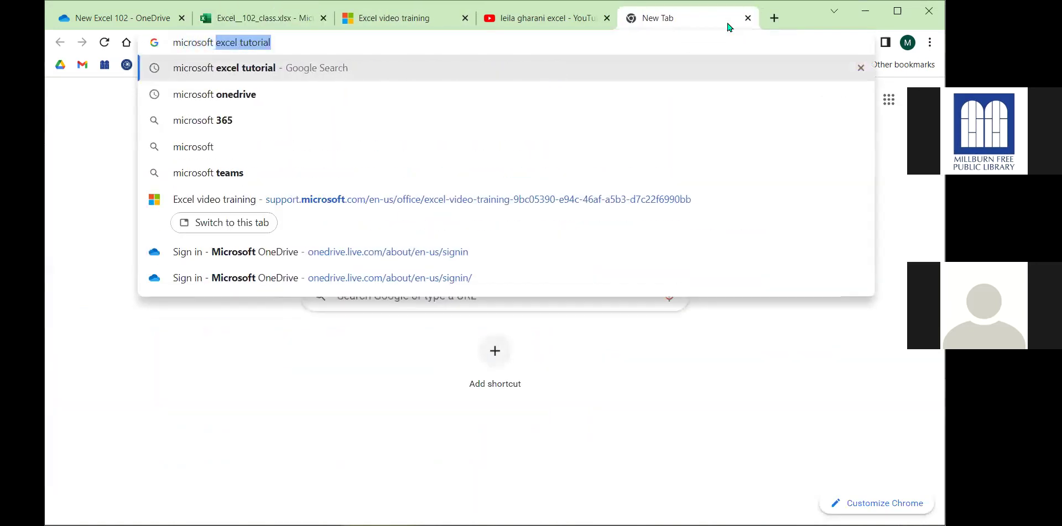
{"action": "type", "text": " onedrive"}
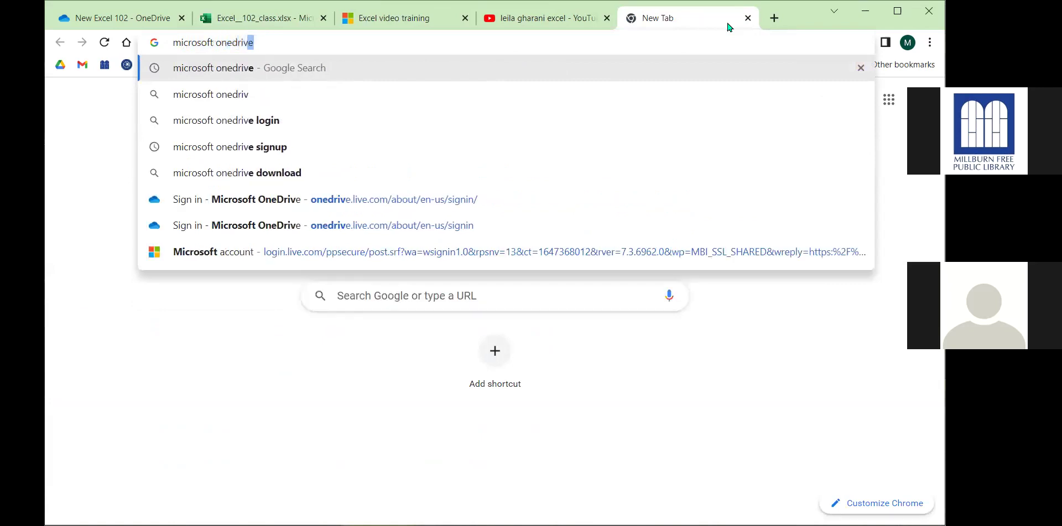
{"action": "key", "text": "Return"}
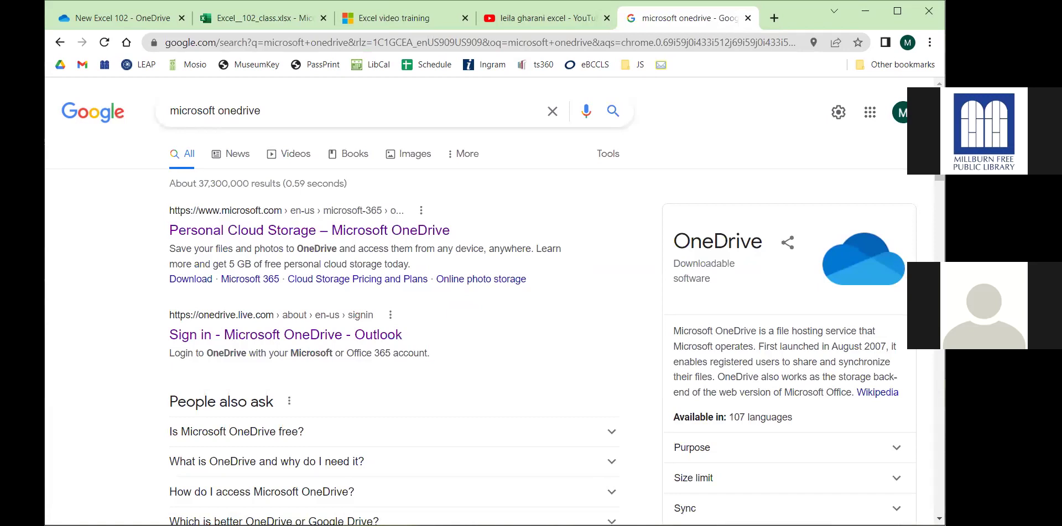
{"action": "left_click", "coordinate": [250, 20]}
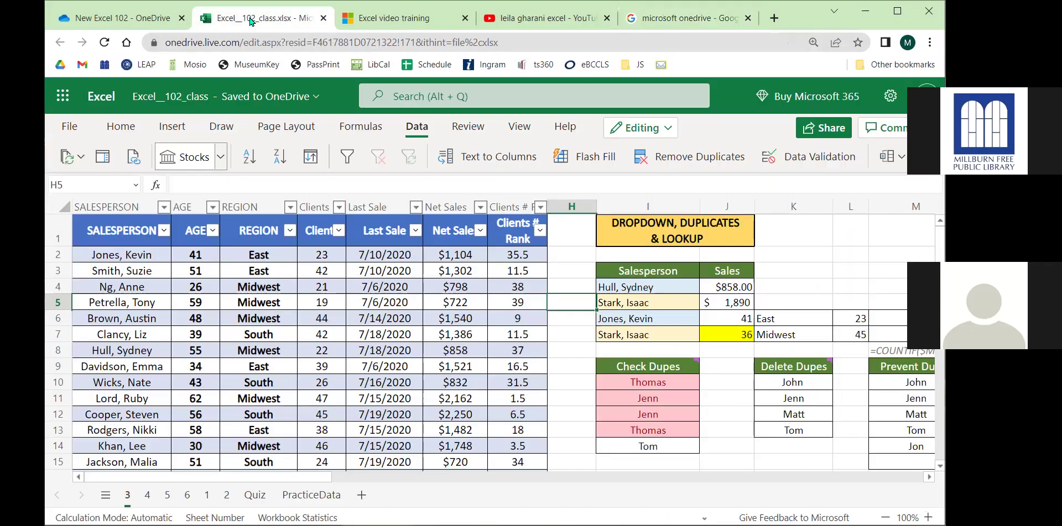
{"action": "left_click", "coordinate": [65, 97]}
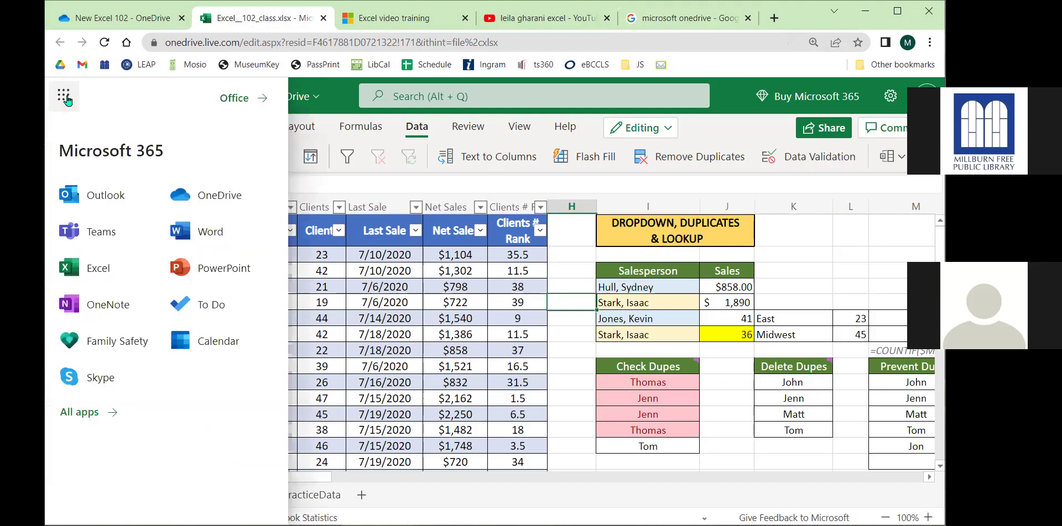
{"action": "left_click_drag", "start_coordinate": [111, 144], "coordinate": [162, 159]}
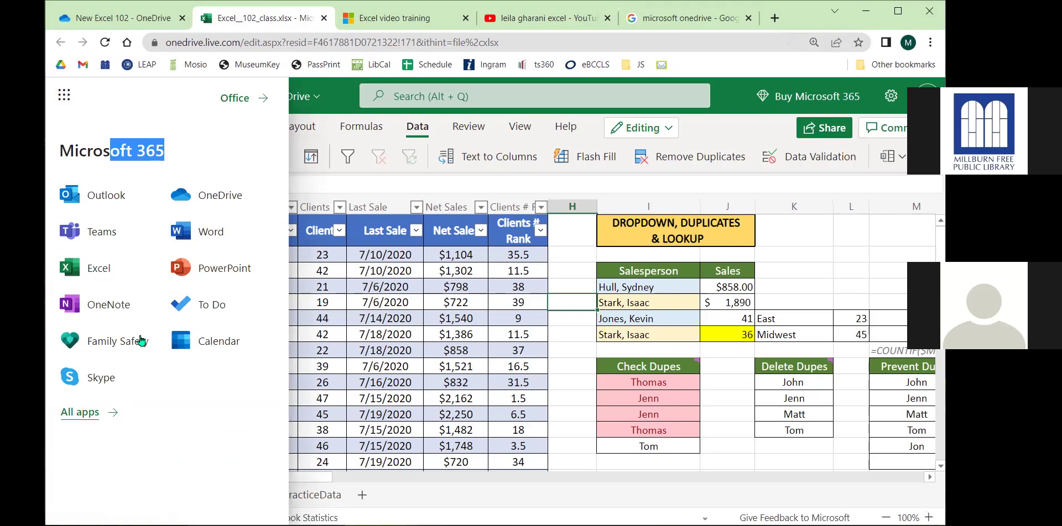
{"action": "scroll", "coordinate": [138, 340], "scroll_direction": "down", "scroll_amount": 5}
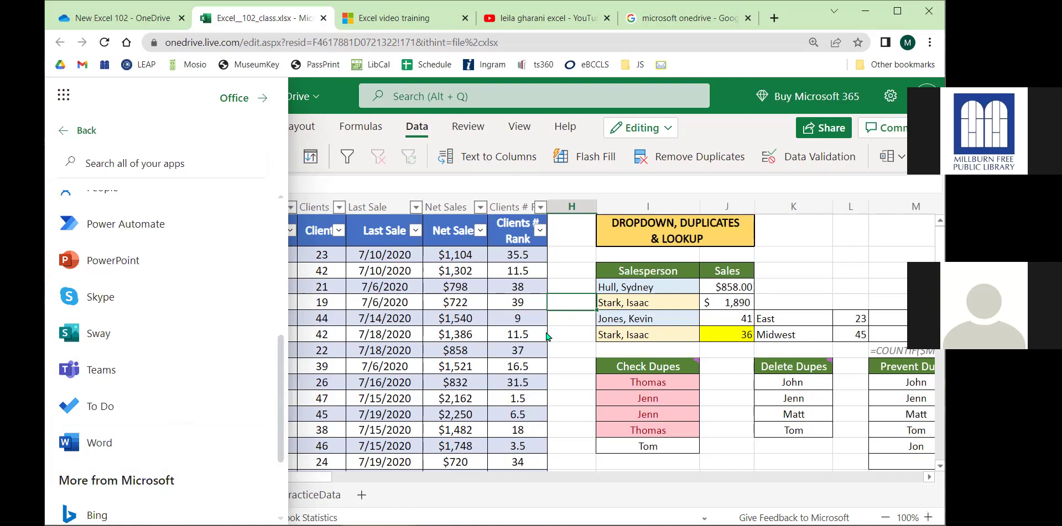
{"action": "left_click", "coordinate": [567, 325]}
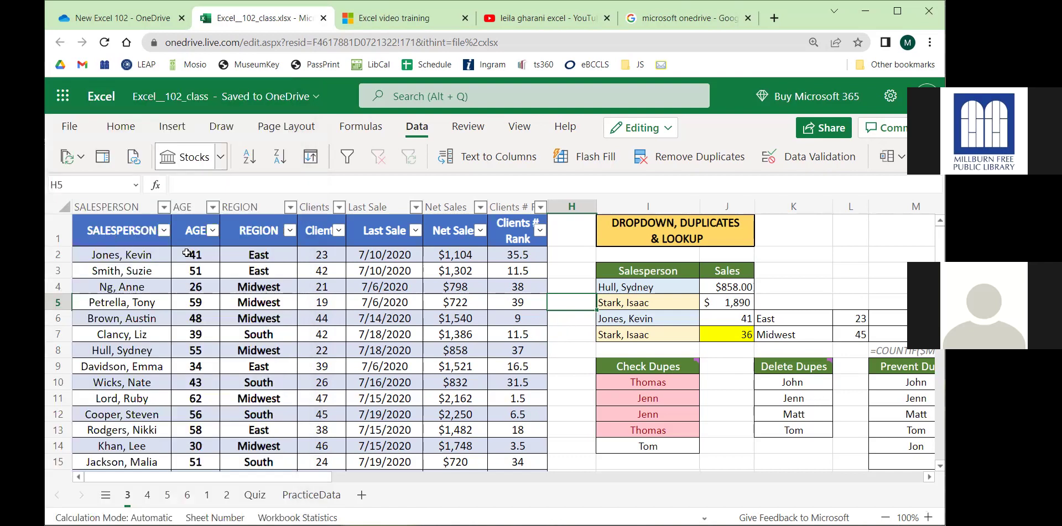
Open and close the Microsoft 365 apps list, then show the Home tab's font and formatting tools.
{"action": "left_click", "coordinate": [64, 97]}
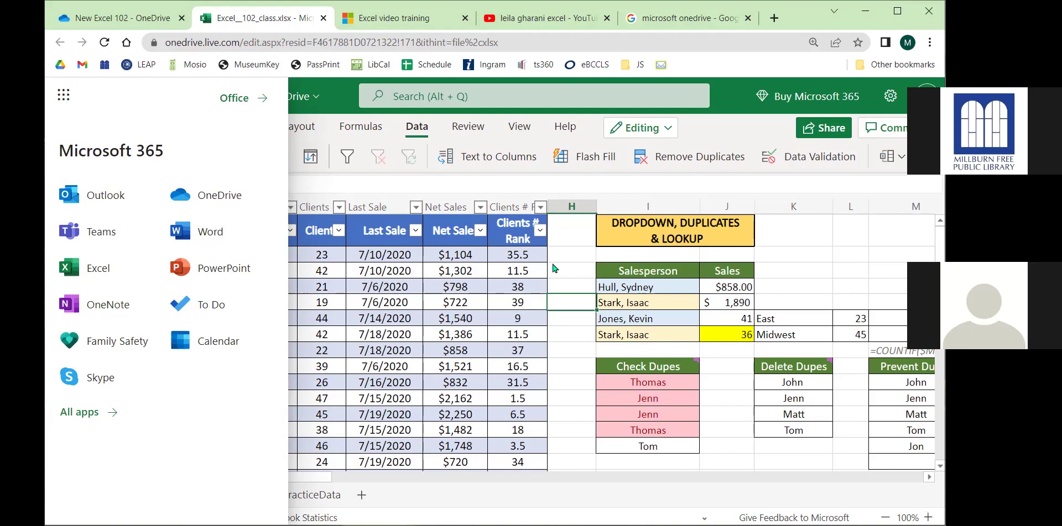
{"action": "left_click", "coordinate": [585, 327]}
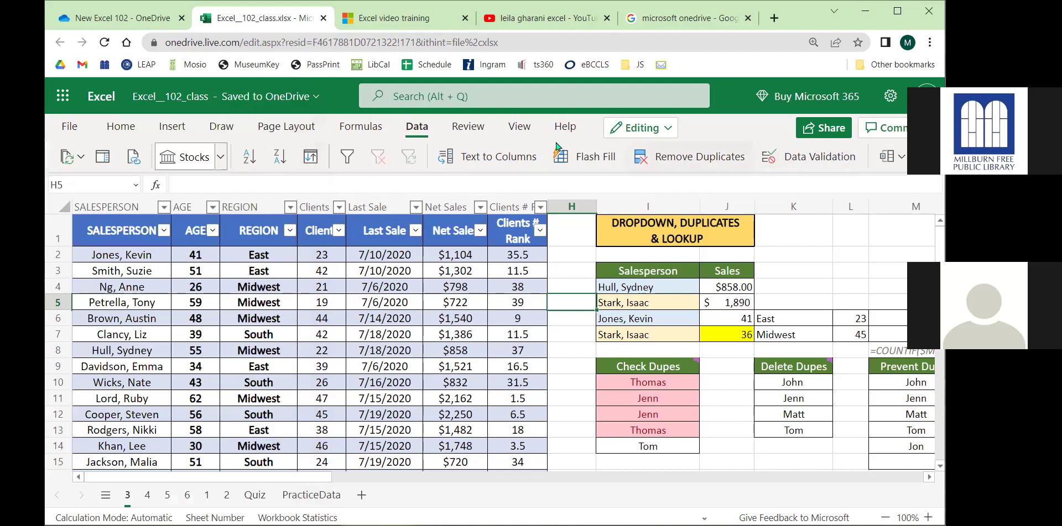
{"action": "left_click", "coordinate": [117, 127]}
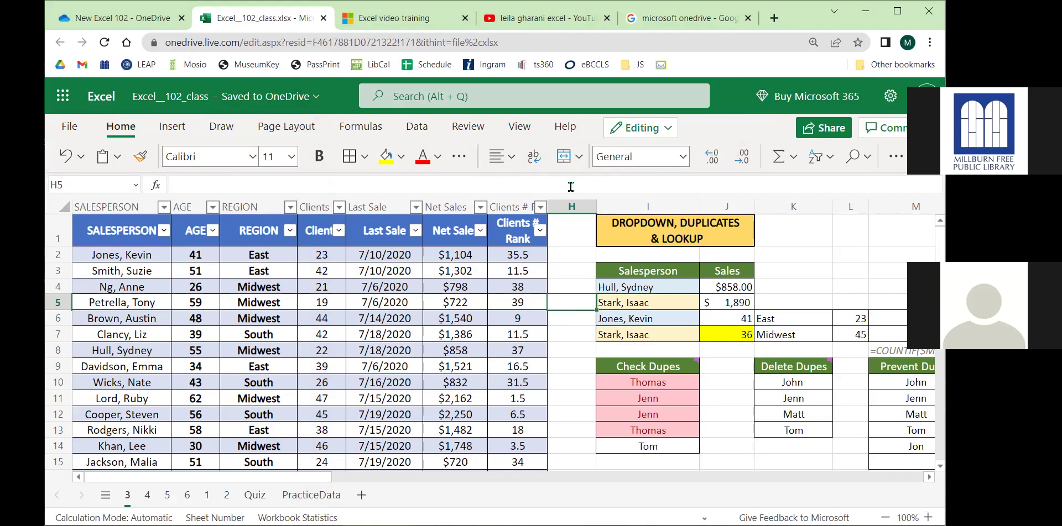
Select the 7/14/2020 Last Sale date in E6, then return to the Data ribbon tools.
{"action": "left_click", "coordinate": [355, 319]}
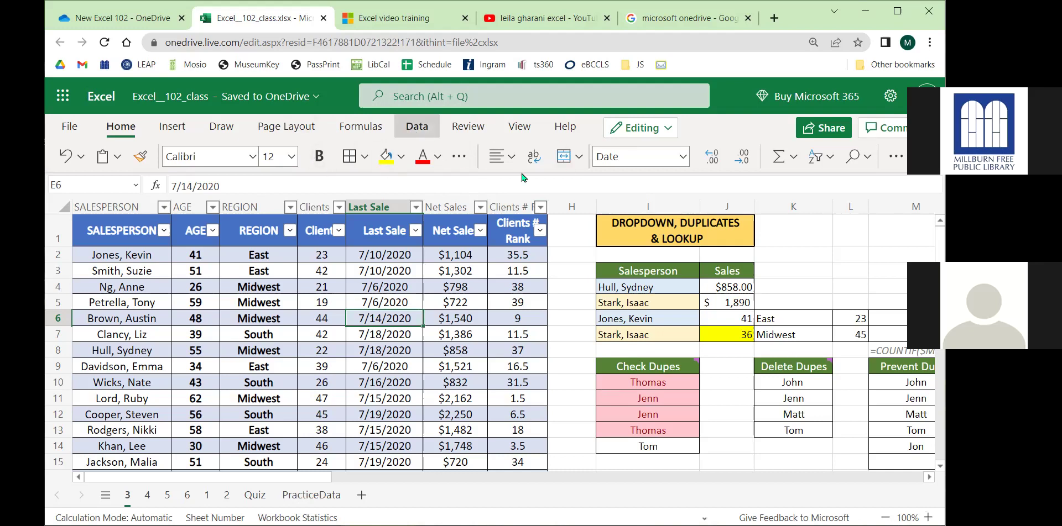
{"action": "left_click", "coordinate": [417, 126]}
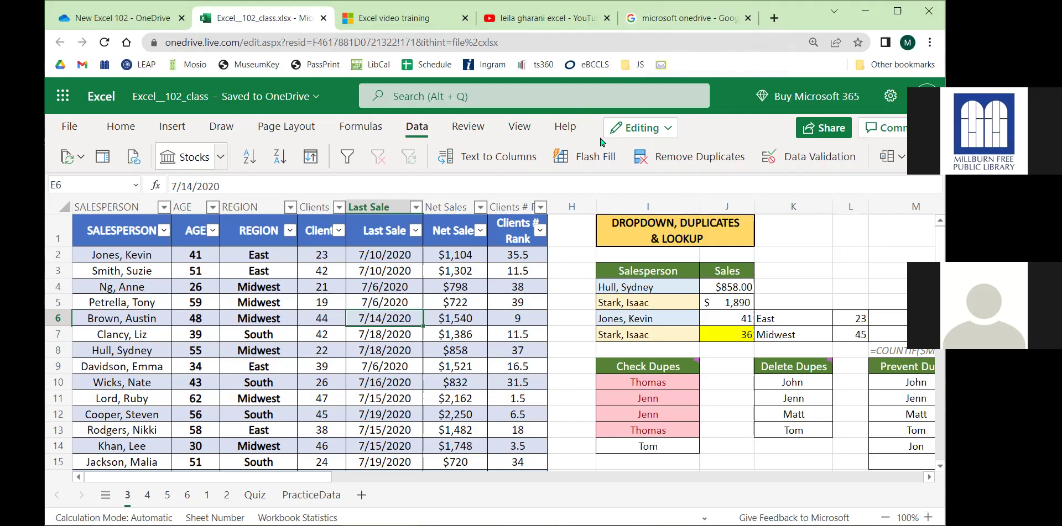
{"action": "left_click", "coordinate": [207, 495]}
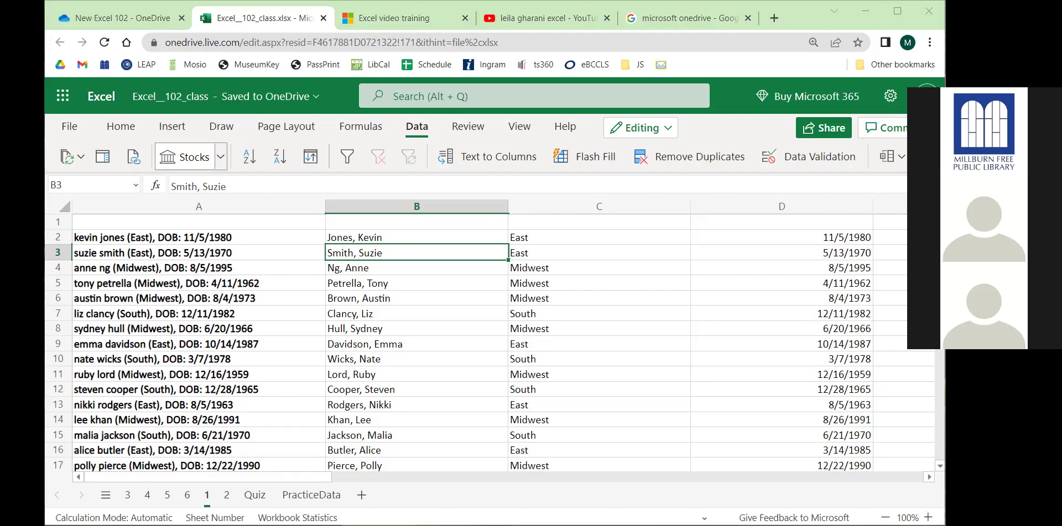
{"action": "left_click", "coordinate": [127, 495]}
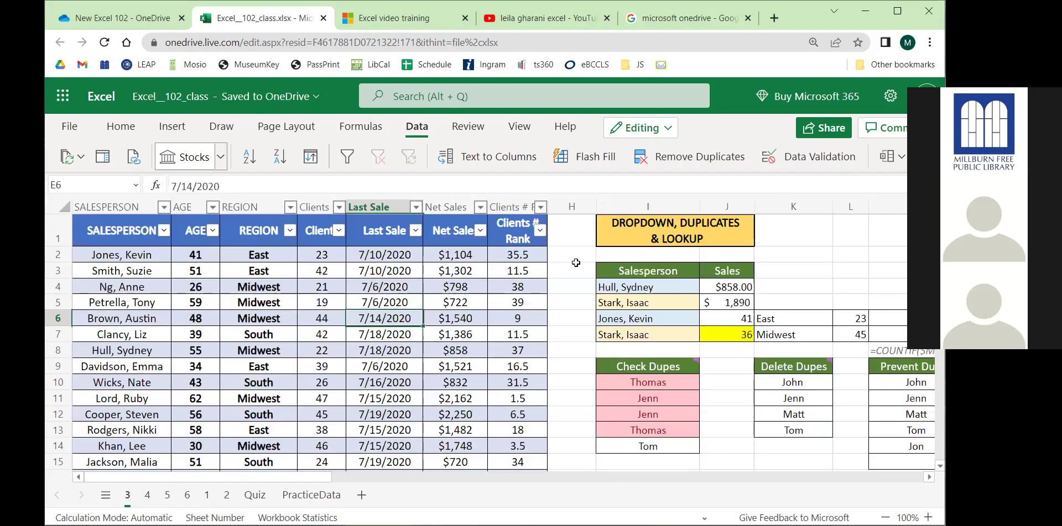
{"action": "left_click", "coordinate": [617, 287]}
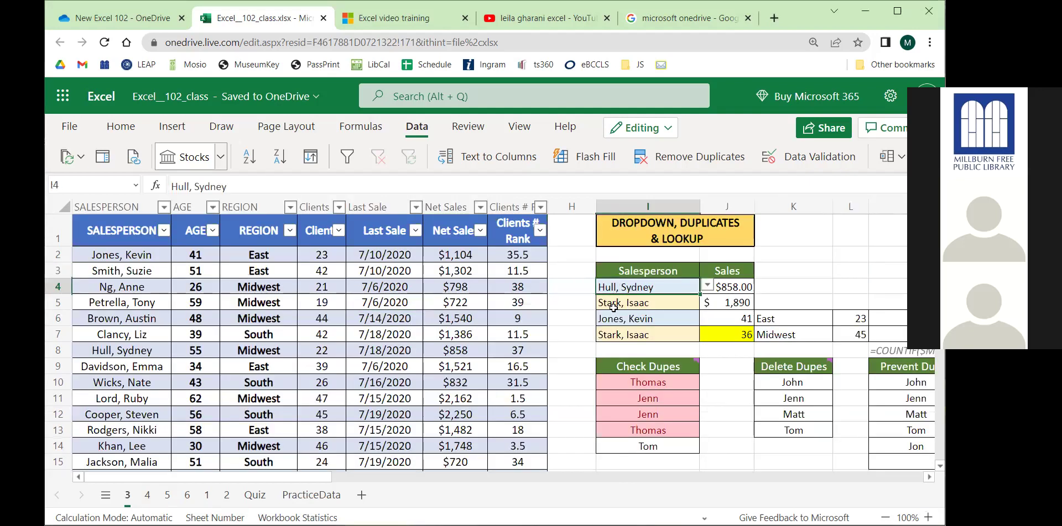
Scroll right to select cell N1 and expand the ribbon to the full classic layout.
{"action": "left_click_drag", "start_coordinate": [303, 480], "coordinate": [362, 481]}
{"action": "left_click", "coordinate": [439, 260]}
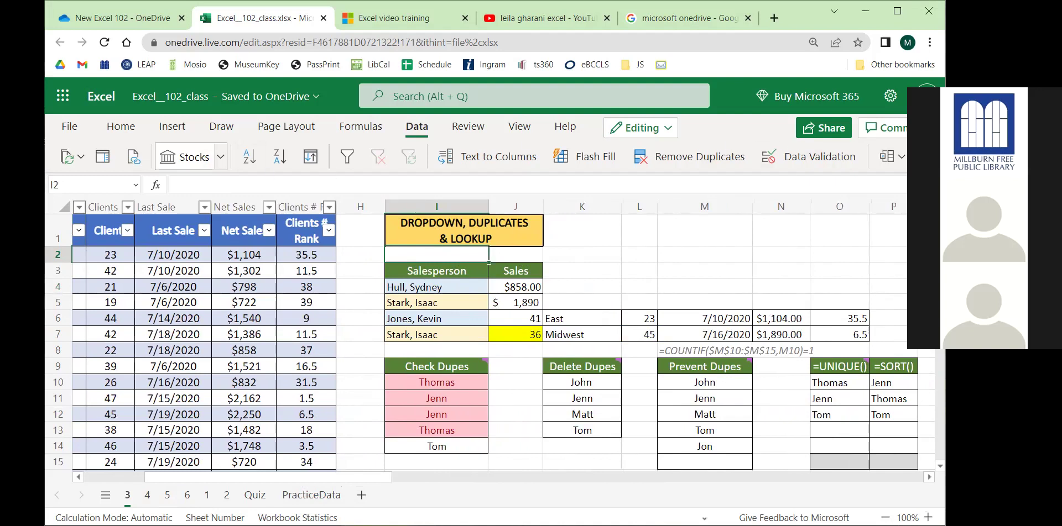
{"action": "left_click", "coordinate": [781, 224]}
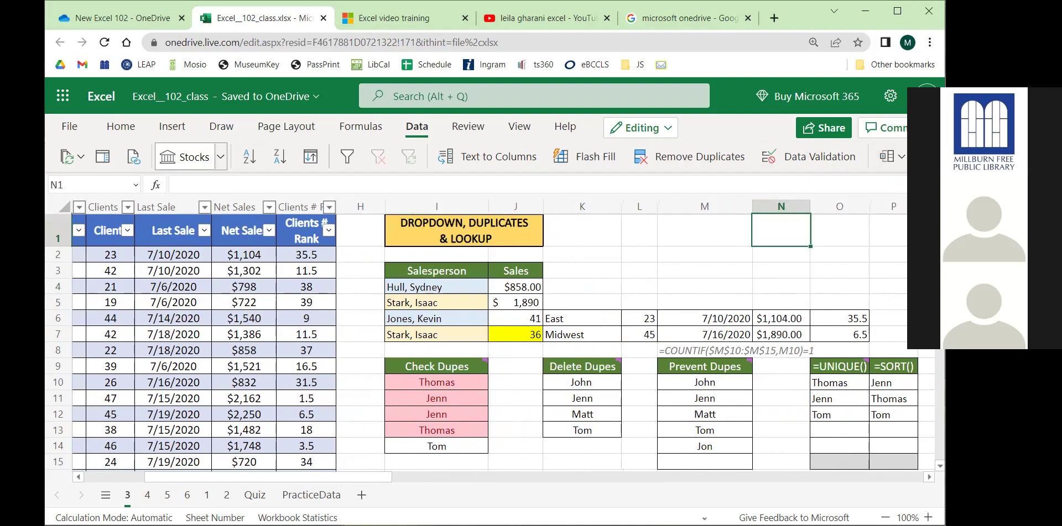
{"action": "left_click", "coordinate": [927, 166]}
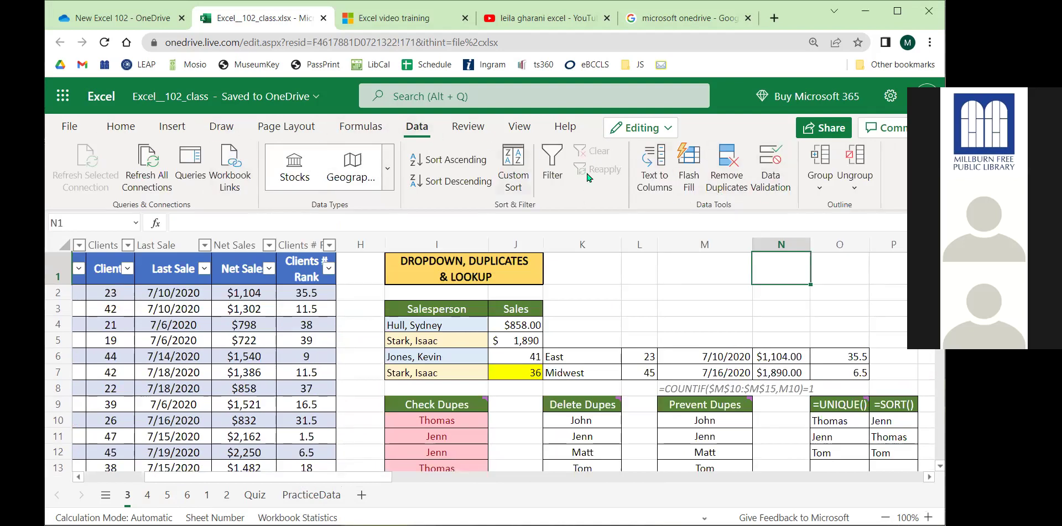
Start a Data Validation rule on N1 allowing a List sourced from the salesperson names A2:A43.
{"action": "left_click", "coordinate": [776, 186]}
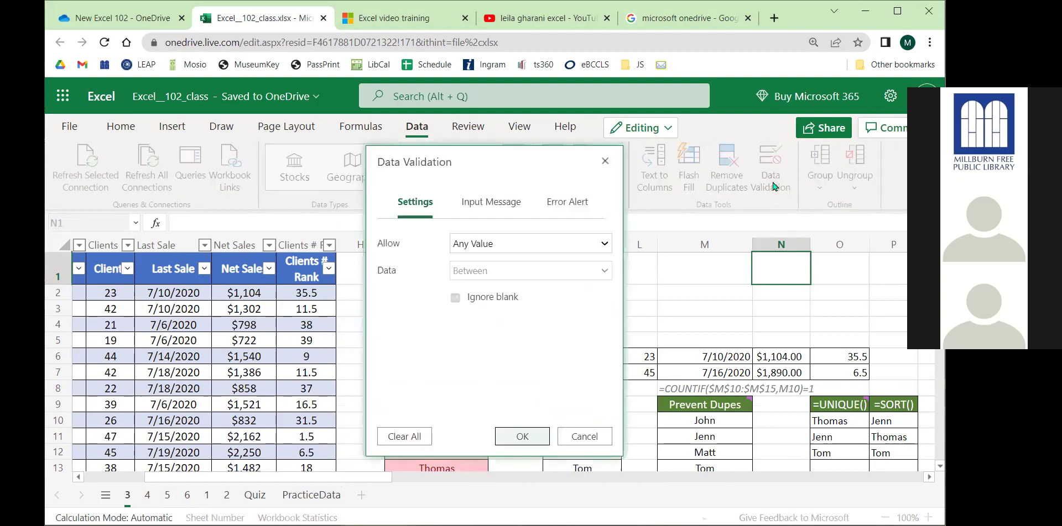
{"action": "left_click", "coordinate": [505, 246]}
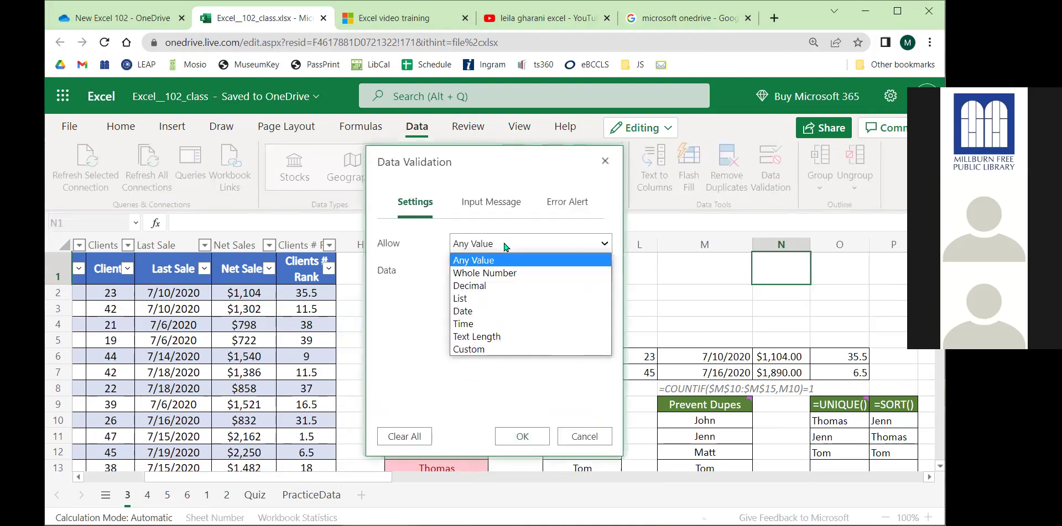
{"action": "left_click", "coordinate": [477, 299]}
{"action": "left_click", "coordinate": [475, 296]}
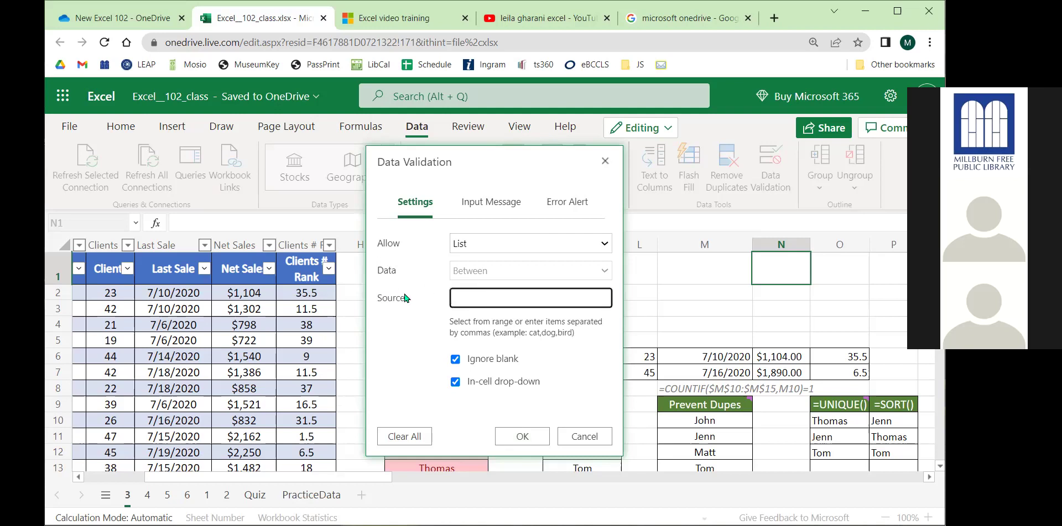
{"action": "left_click_drag", "start_coordinate": [297, 480], "coordinate": [210, 479]}
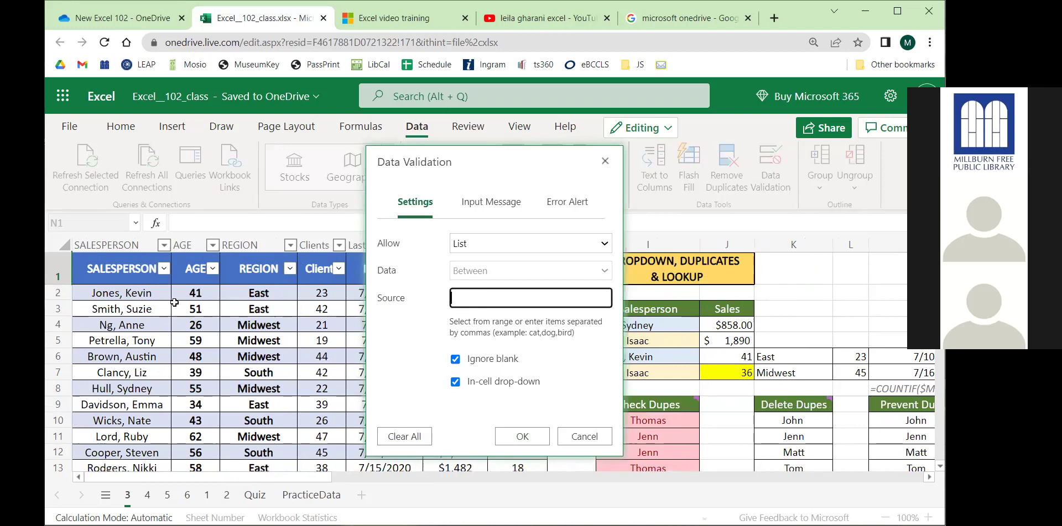
{"action": "left_click_drag", "start_coordinate": [512, 180], "coordinate": [654, 157]}
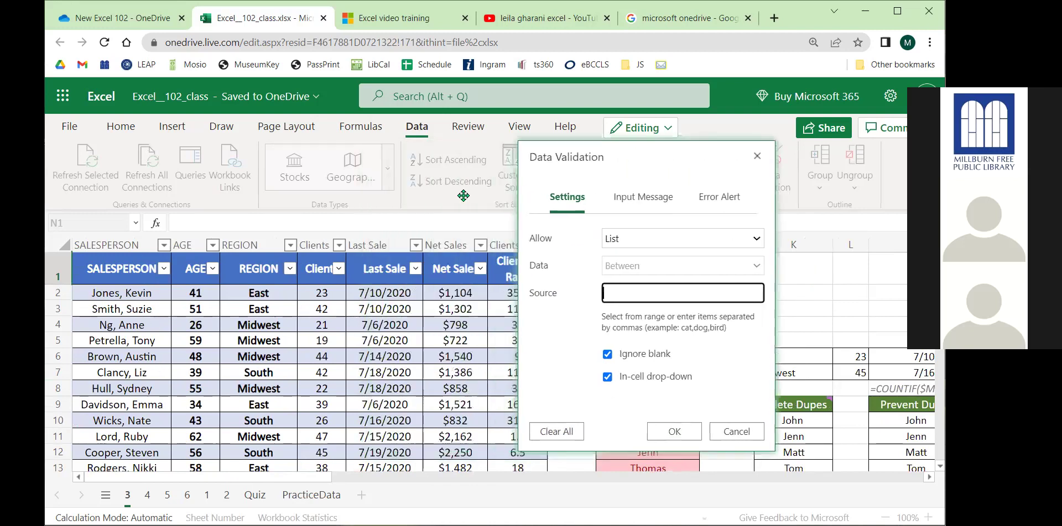
{"action": "left_click_drag", "start_coordinate": [101, 287], "coordinate": [151, 372]}
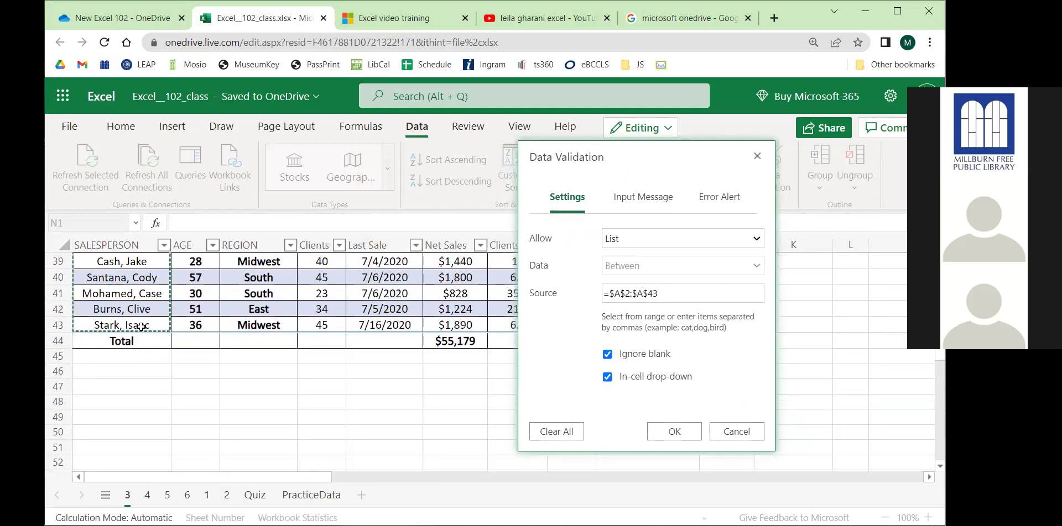
{"action": "scroll", "coordinate": [399, 396], "scroll_direction": "up", "scroll_amount": 5}
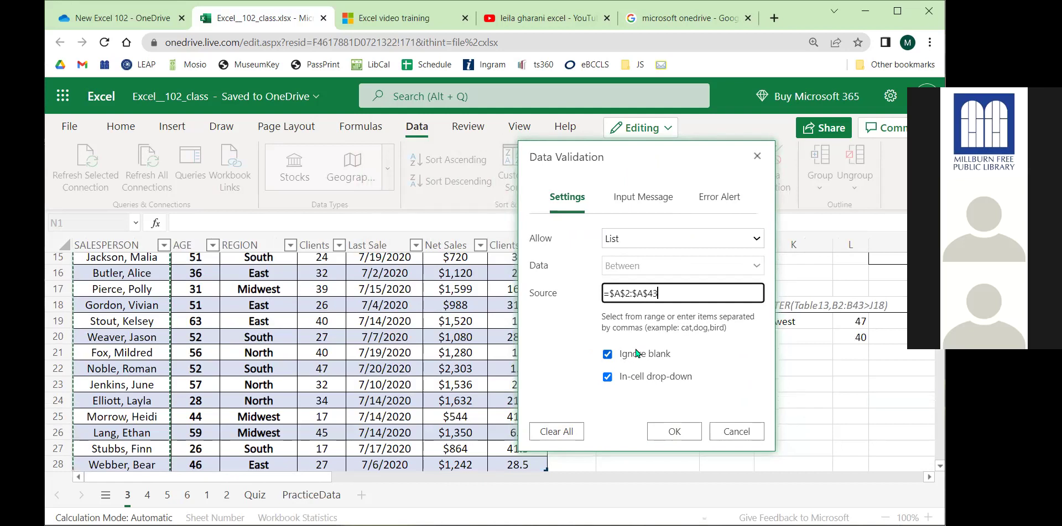
Set the rule's Error Alert style to Warning and apply it to N1.
{"action": "left_click", "coordinate": [639, 209]}
{"action": "left_click", "coordinate": [629, 261]}
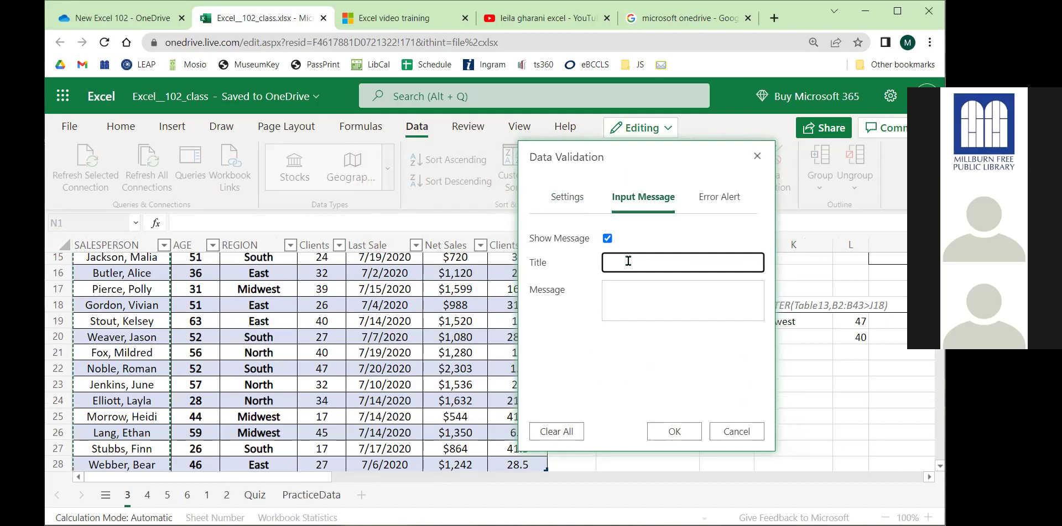
{"action": "left_click", "coordinate": [615, 308]}
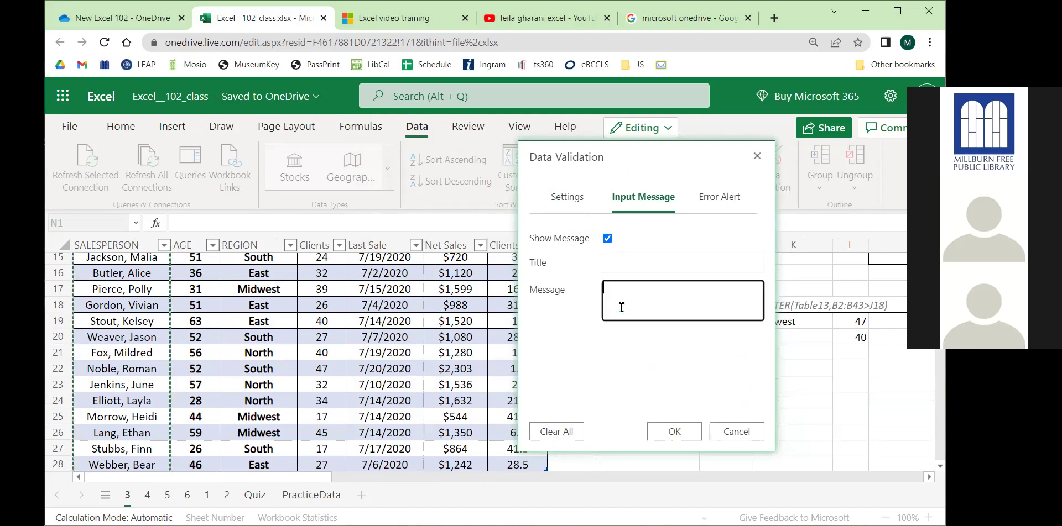
{"action": "left_click", "coordinate": [719, 198]}
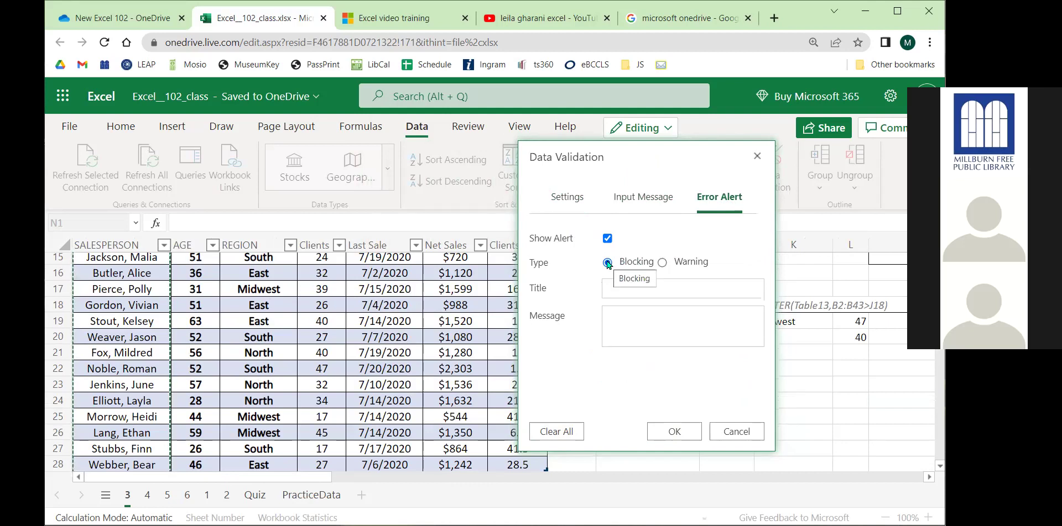
{"action": "left_click", "coordinate": [685, 262]}
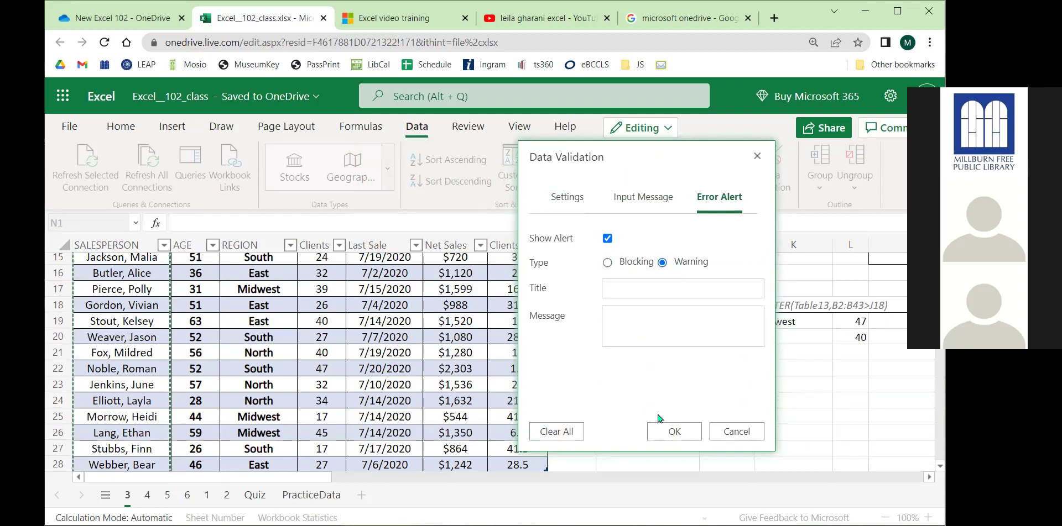
{"action": "left_click", "coordinate": [674, 431]}
Open N1's dropdown to check the list of salesperson names.
{"action": "scroll", "coordinate": [364, 469], "scroll_direction": "right", "scroll_amount": 4}
{"action": "scroll", "coordinate": [364, 469], "scroll_direction": "up", "scroll_amount": 5}
{"action": "left_click", "coordinate": [755, 304]}
{"action": "left_click", "coordinate": [760, 271]}
{"action": "left_click", "coordinate": [788, 260]}
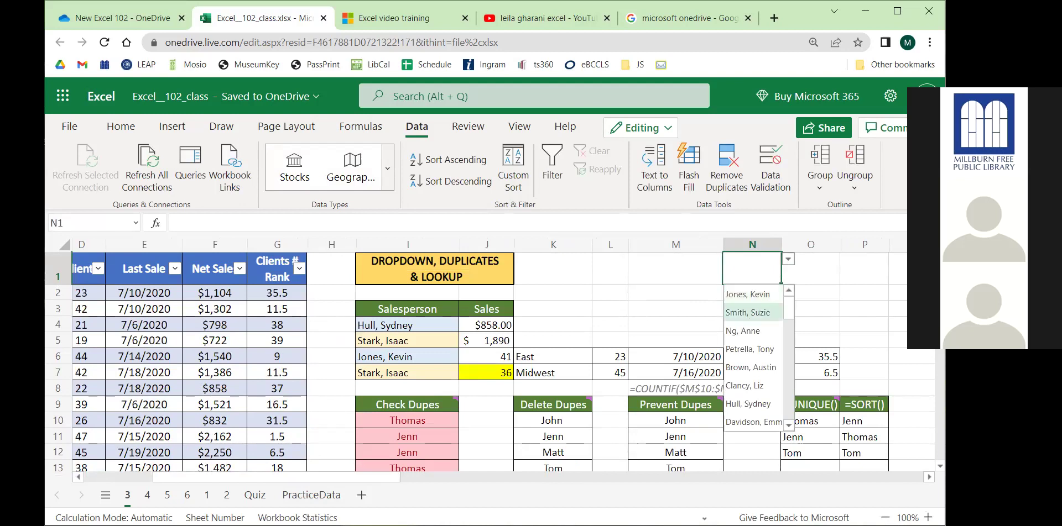
{"action": "left_click", "coordinate": [747, 313]}
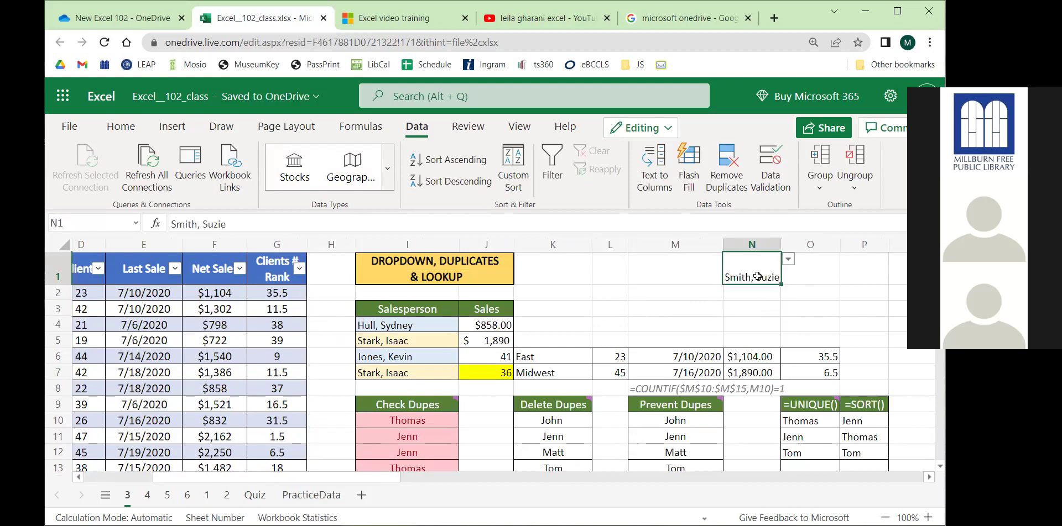
{"action": "type", "text": "apple"}
{"action": "key", "text": "Return"}
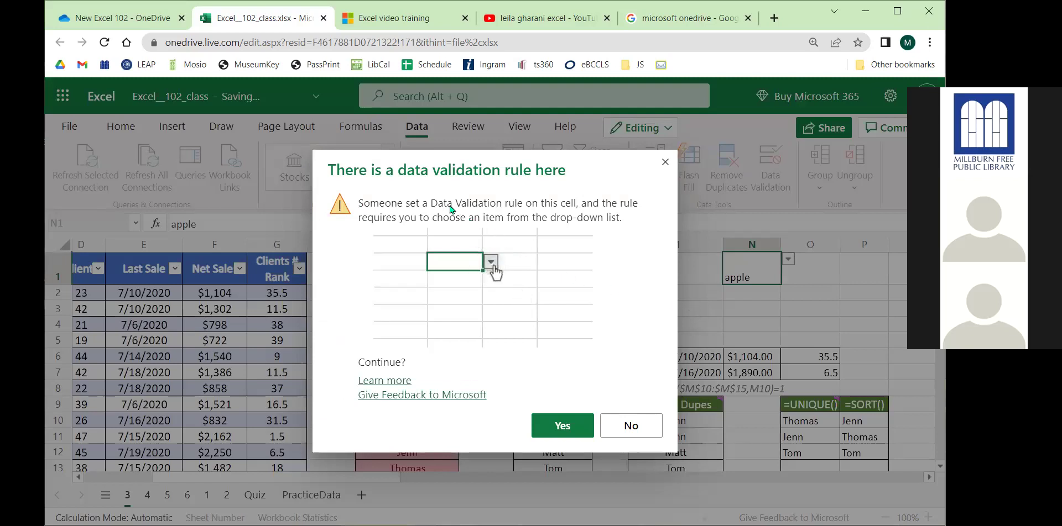
{"action": "left_click", "coordinate": [552, 426]}
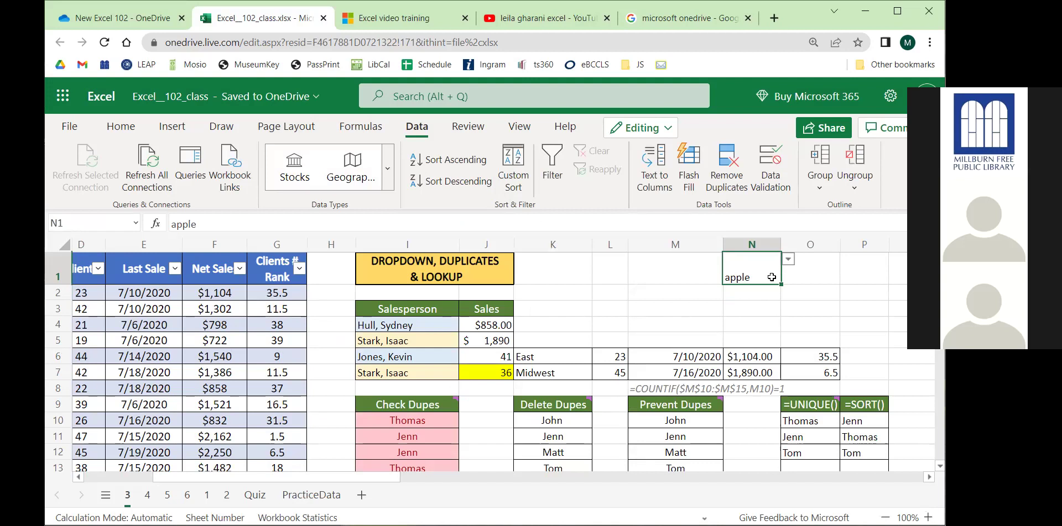
Reopen N1's name list and dismiss it by selecting another cell.
{"action": "left_click", "coordinate": [788, 259]}
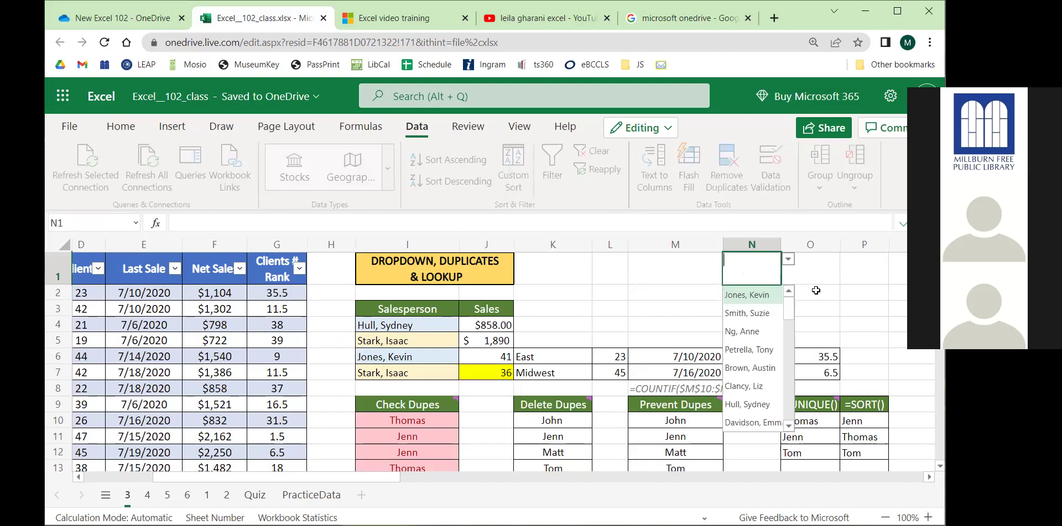
{"action": "left_click", "coordinate": [811, 308]}
{"action": "left_click_drag", "start_coordinate": [363, 482], "coordinate": [238, 484]}
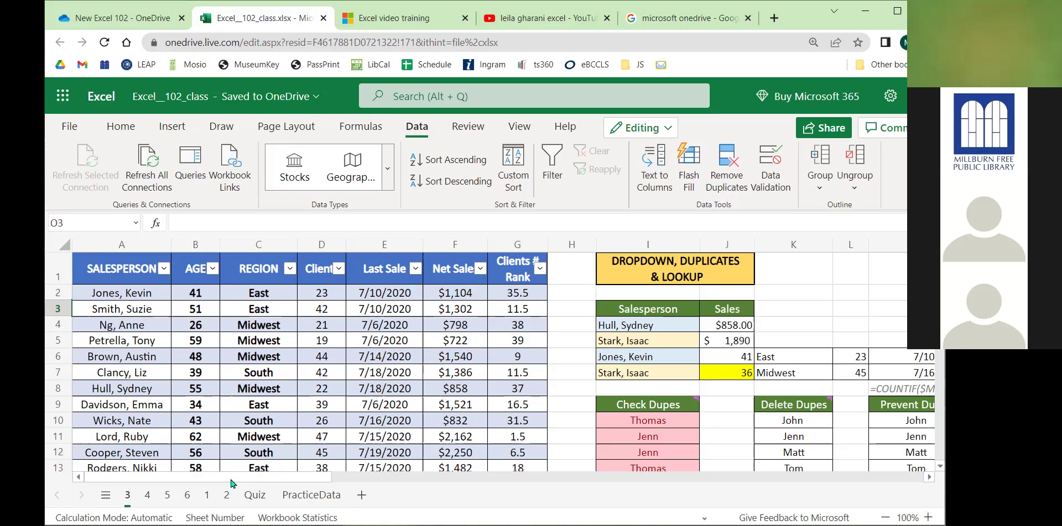
Browse the Date & Time, Lookup & Reference and Math & Trig function lists, then select cell I4.
{"action": "left_click", "coordinate": [360, 126]}
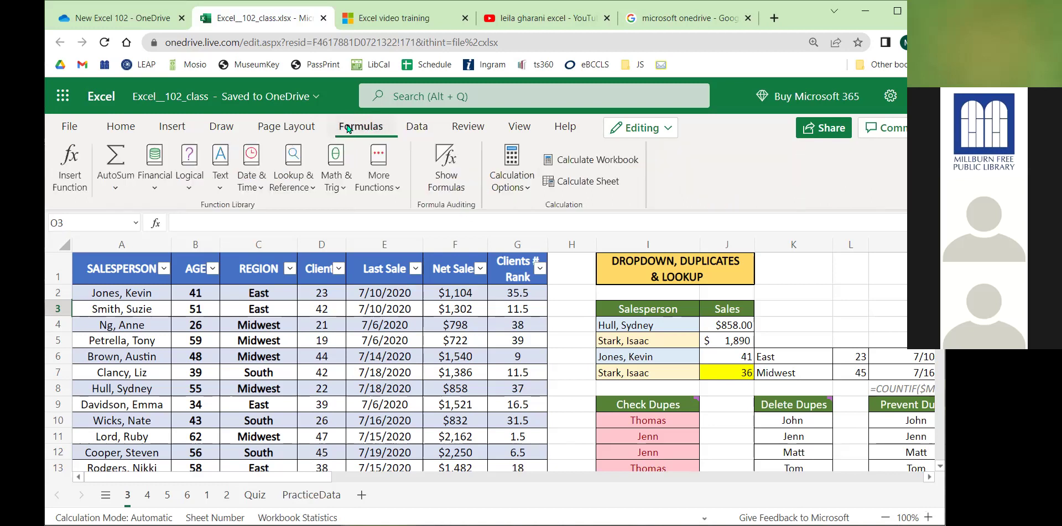
{"action": "left_click", "coordinate": [252, 183]}
{"action": "scroll", "coordinate": [265, 304], "scroll_direction": "down", "scroll_amount": 3}
{"action": "scroll", "coordinate": [265, 304], "scroll_direction": "up", "scroll_amount": 3}
{"action": "left_click", "coordinate": [316, 176]}
{"action": "scroll", "coordinate": [321, 277], "scroll_direction": "down", "scroll_amount": 3}
{"action": "scroll", "coordinate": [320, 277], "scroll_direction": "up", "scroll_amount": 3}
{"action": "left_click", "coordinate": [335, 176]}
{"action": "scroll", "coordinate": [340, 287], "scroll_direction": "down", "scroll_amount": 3}
{"action": "scroll", "coordinate": [340, 287], "scroll_direction": "down", "scroll_amount": 1}
{"action": "scroll", "coordinate": [340, 287], "scroll_direction": "up", "scroll_amount": 3}
{"action": "left_click", "coordinate": [737, 322]}
{"action": "left_click", "coordinate": [644, 326]}
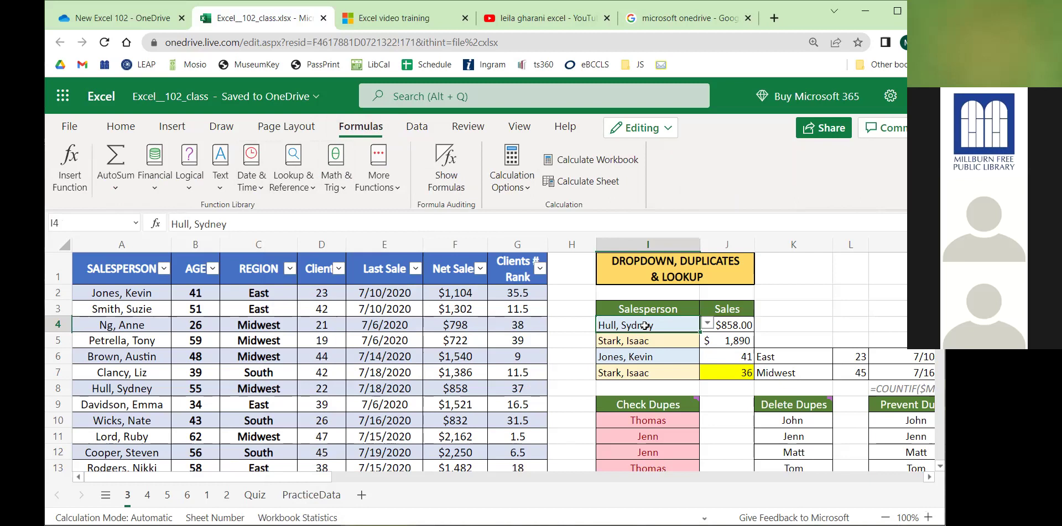
Enter =SUM(F2:F8) in H5 to total Net Sales as $7,710, then undo it.
{"action": "left_click", "coordinate": [569, 343]}
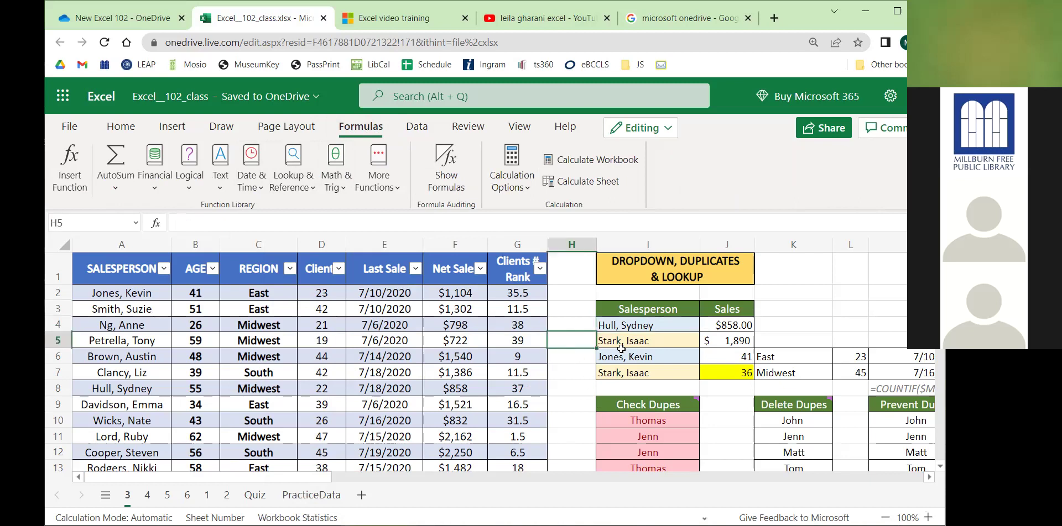
{"action": "type", "text": "=sum*H5"}
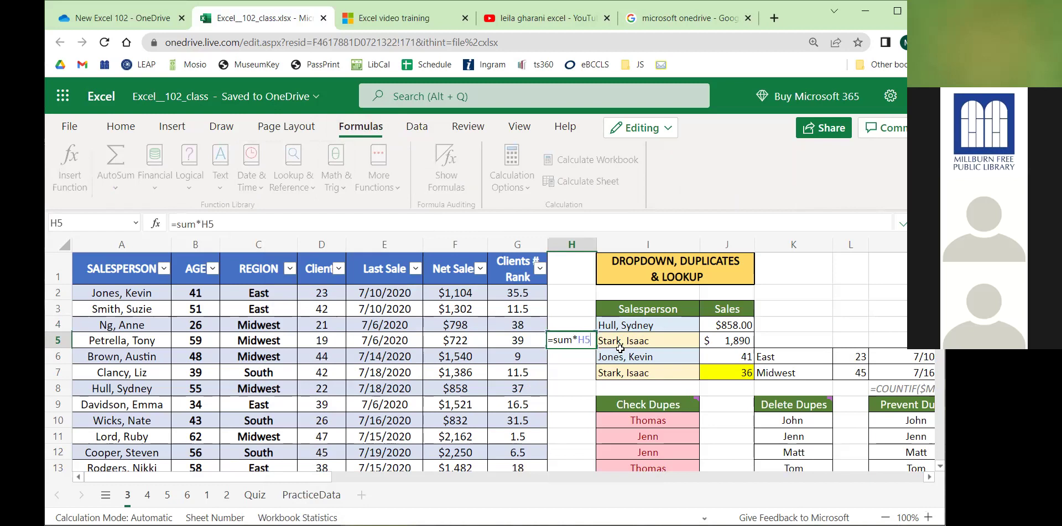
{"action": "key", "text": "BackSpace"}
{"action": "key", "text": "BackSpace"}
{"action": "key", "text": "BackSpace"}
{"action": "type", "text": "("}
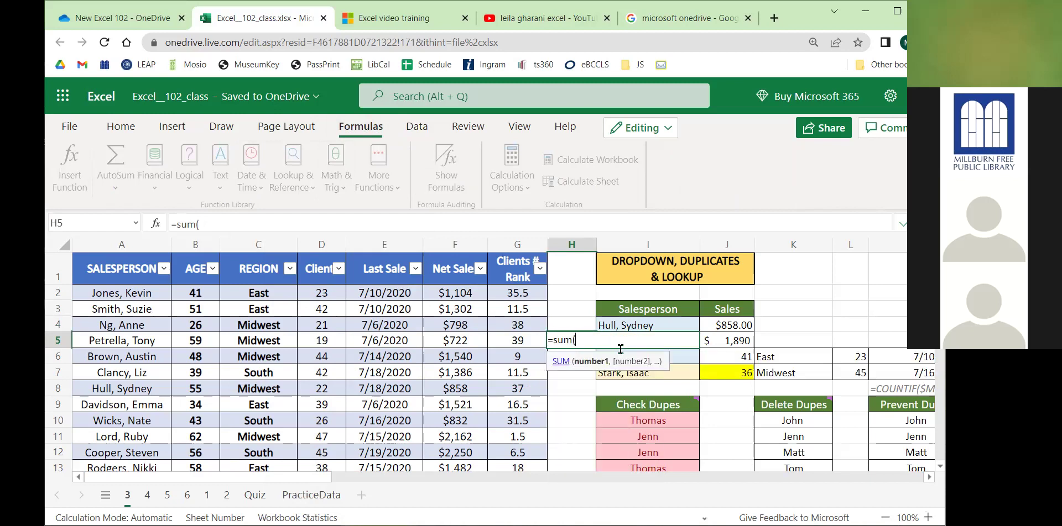
{"action": "left_click_drag", "start_coordinate": [455, 293], "coordinate": [458, 388]}
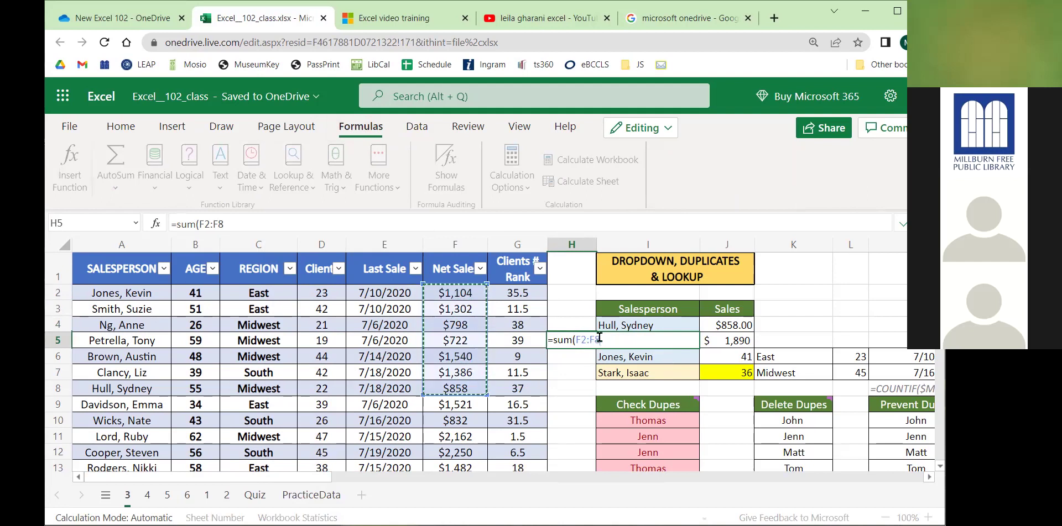
{"action": "type", "text": ")"}
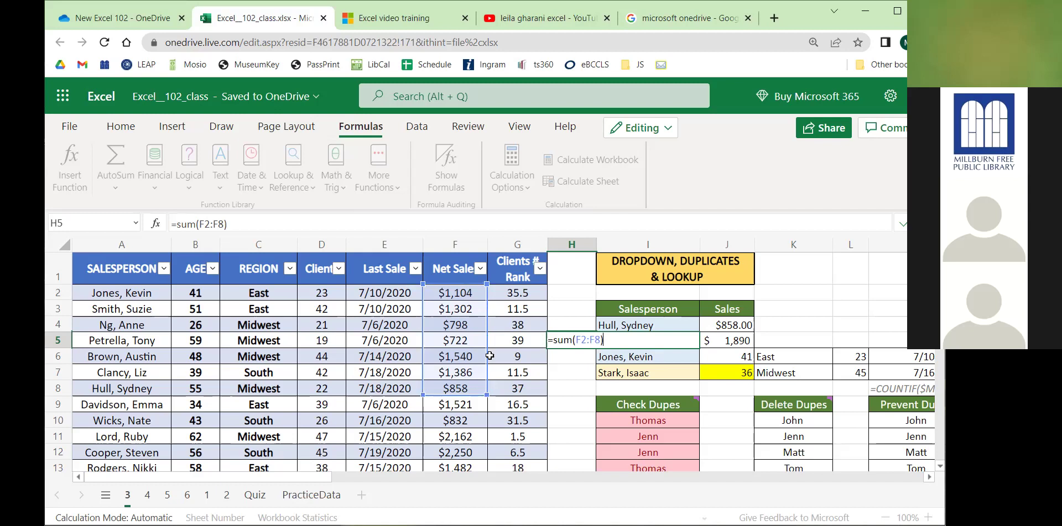
{"action": "key", "text": "Return"}
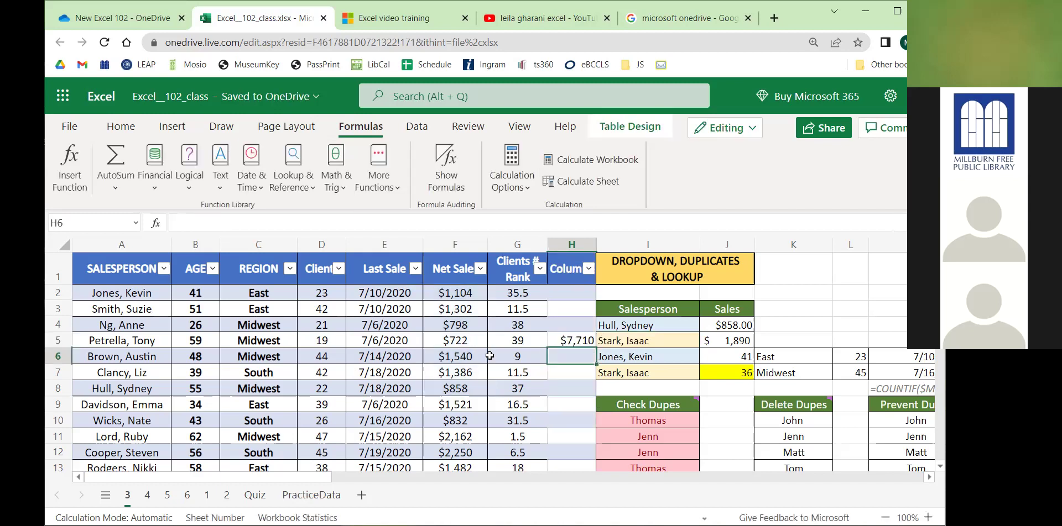
{"action": "key", "text": "ctrl+z"}
{"action": "key", "text": "ctrl+z"}
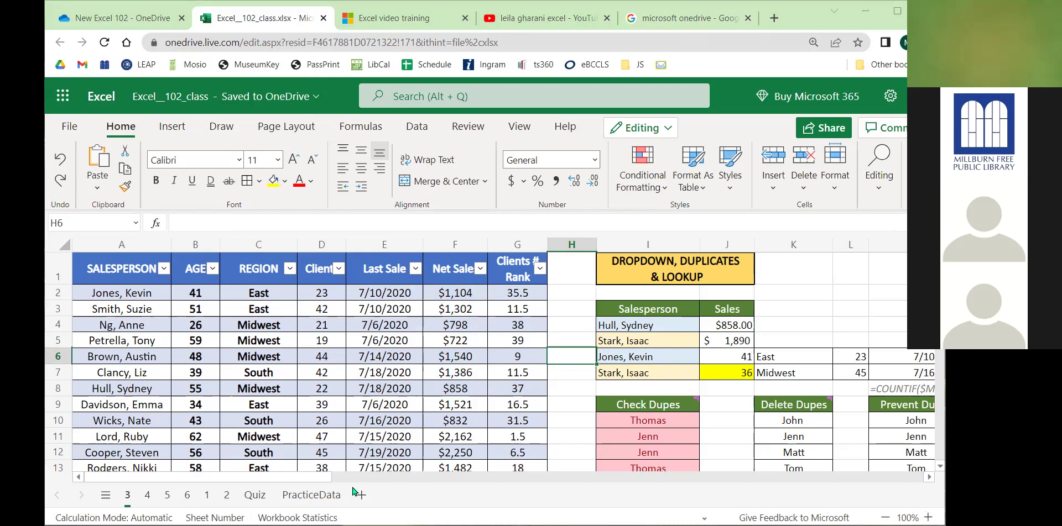
{"action": "left_click_drag", "start_coordinate": [310, 483], "coordinate": [248, 483]}
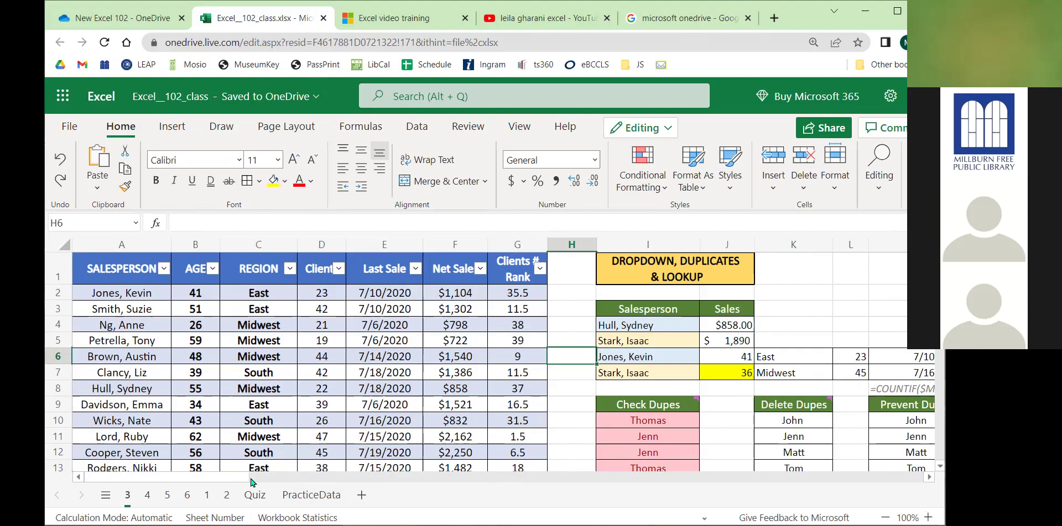